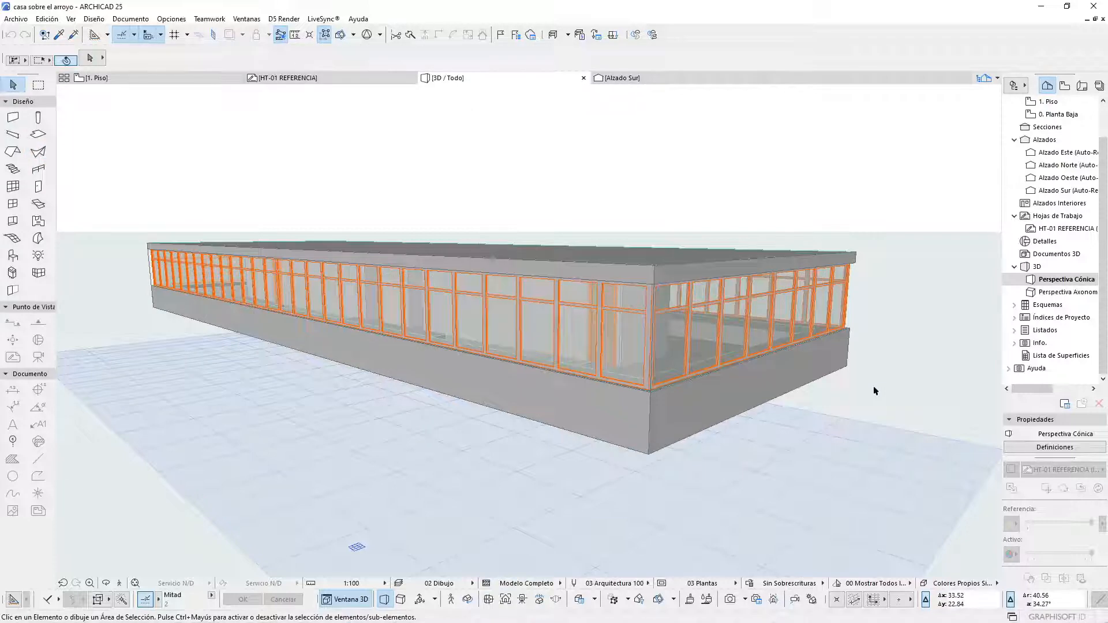
# - Open the 1. Piso floor plan and examine the bridge arch and its supports in the reference elevations
pyautogui.press('F2')
pyautogui.scroll(-4, 403, 341)
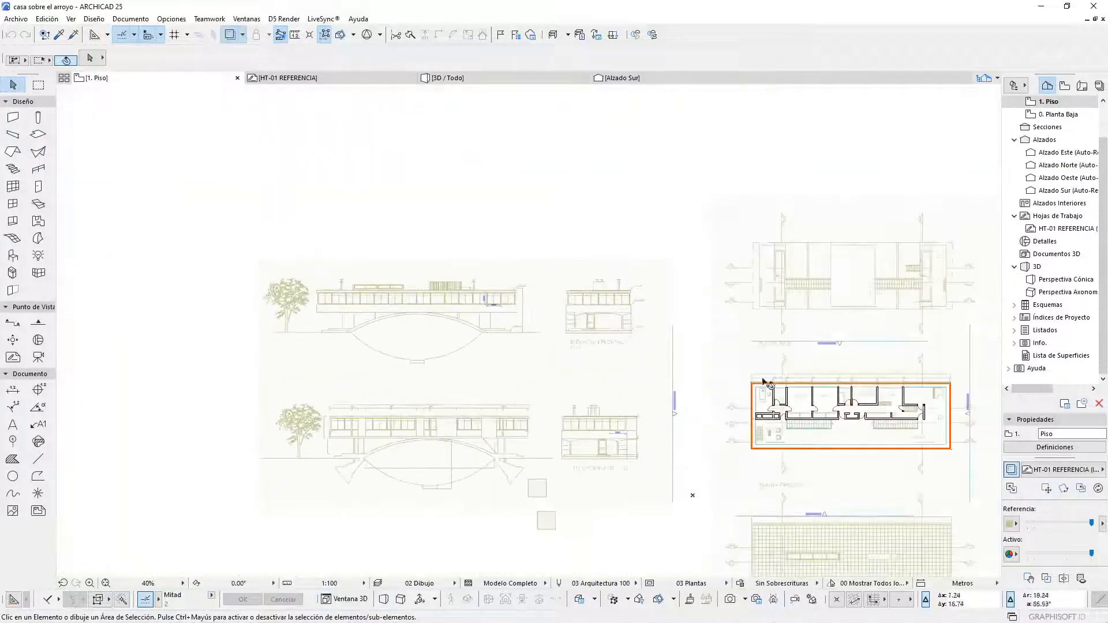
pyautogui.scroll(3, 613, 366)
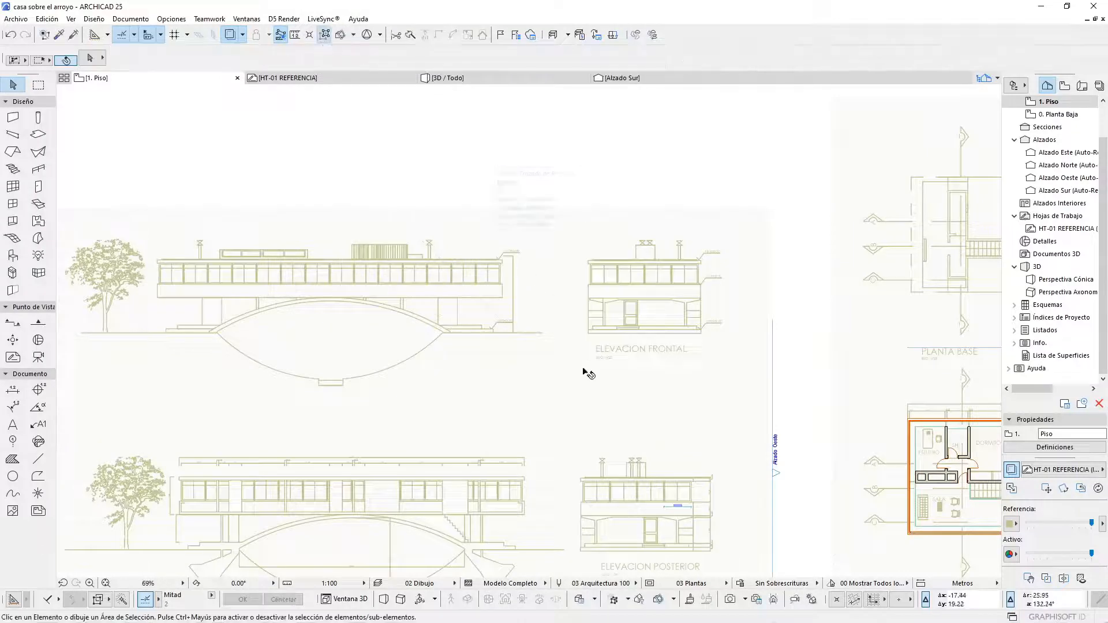
pyautogui.scroll(-4, 522, 355)
pyautogui.scroll(6, 454, 411)
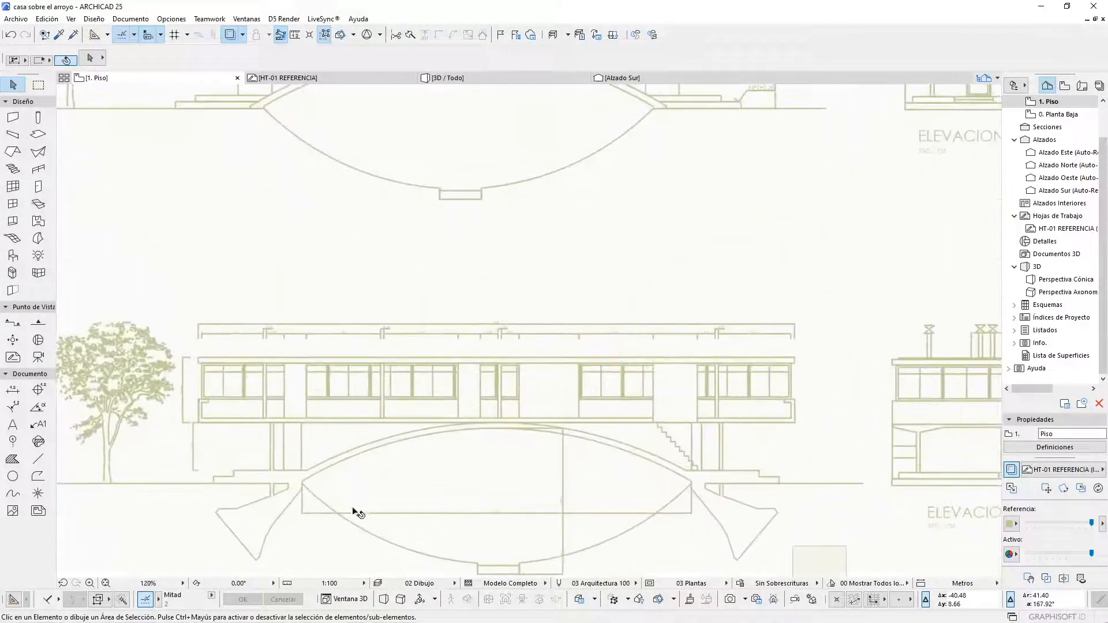
pyautogui.scroll(-2, 329, 389)
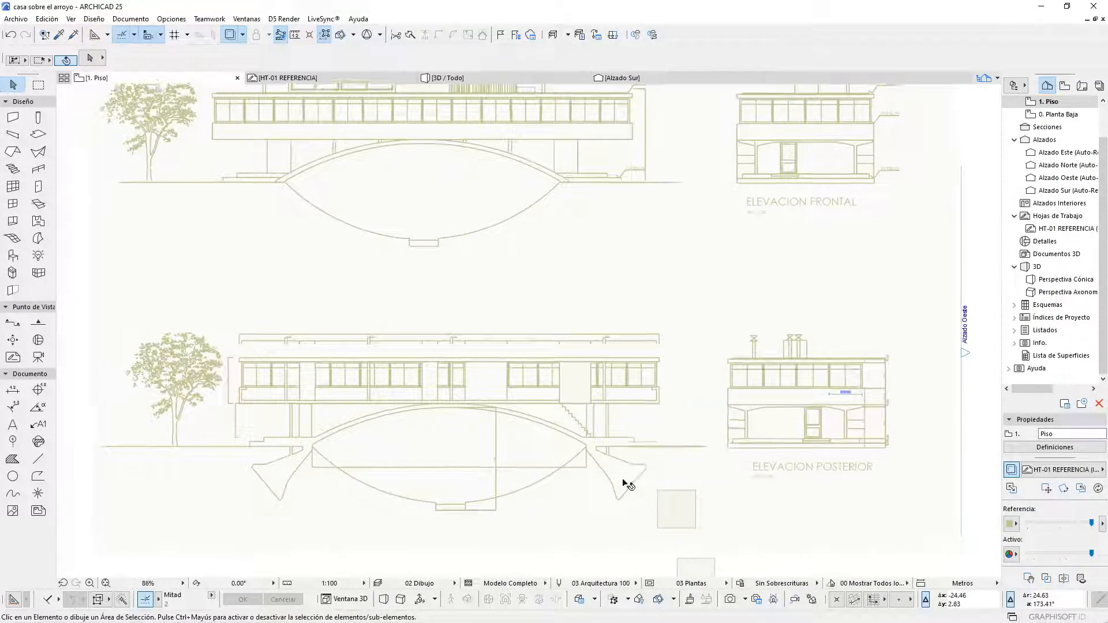
pyautogui.scroll(2, 626, 487)
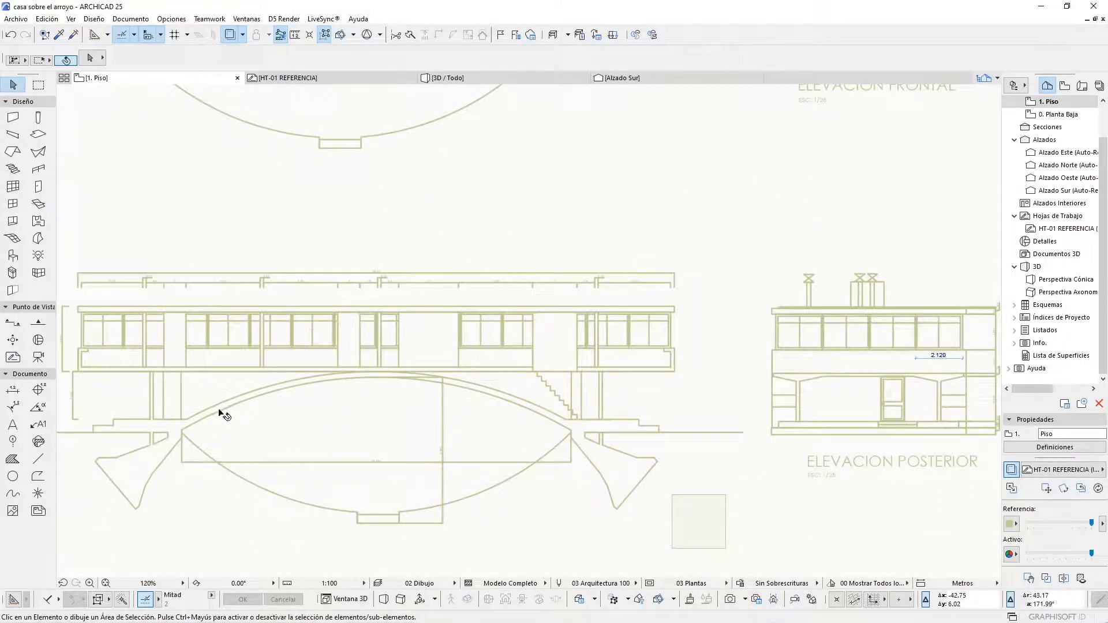
pyautogui.scroll(-2, 547, 497)
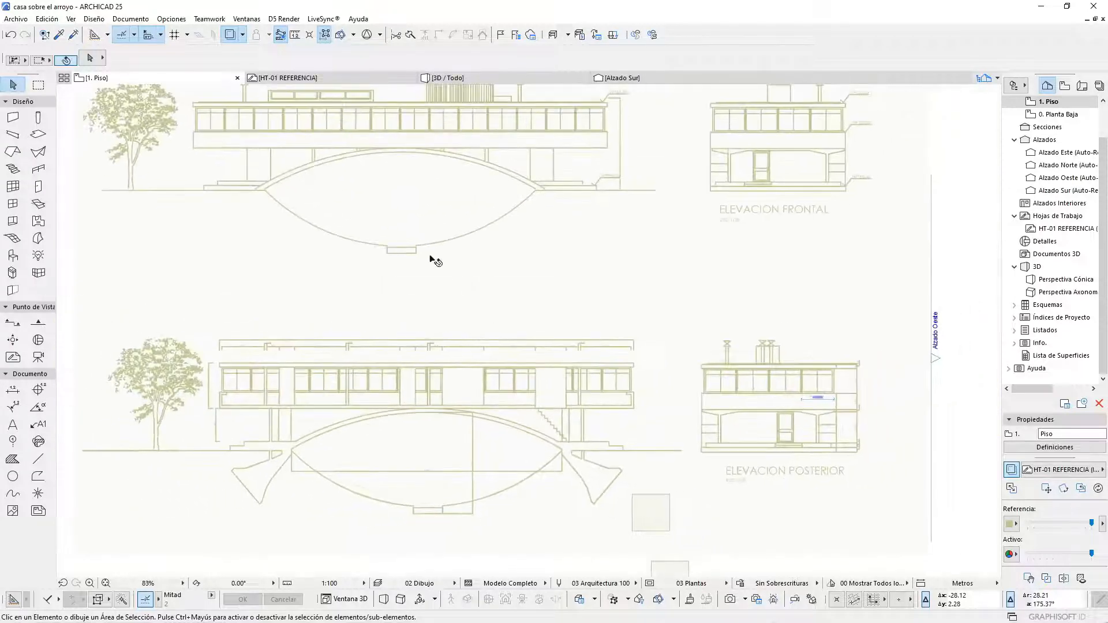
pyautogui.scroll(2, 305, 155)
pyautogui.scroll(3, 544, 161)
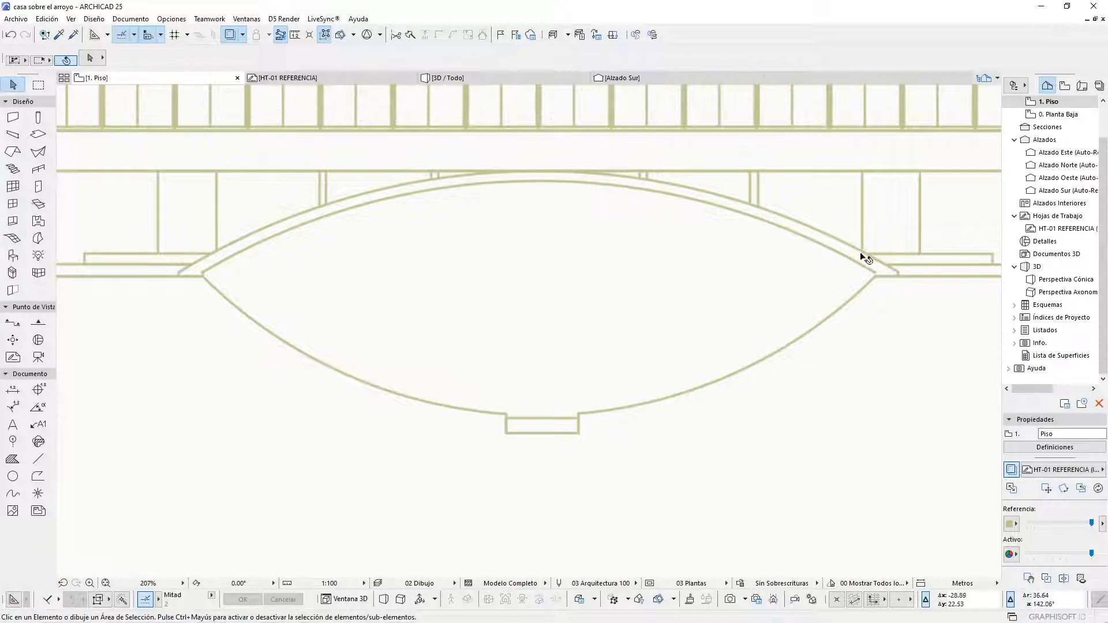
pyautogui.scroll(-5, 864, 257)
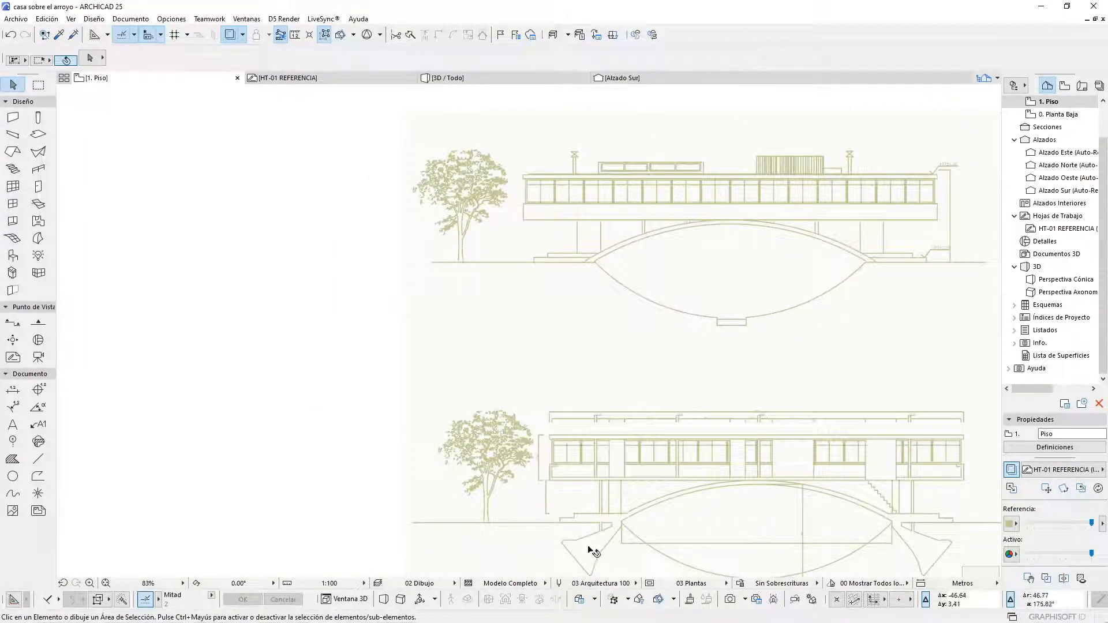
pyautogui.scroll(3, 759, 299)
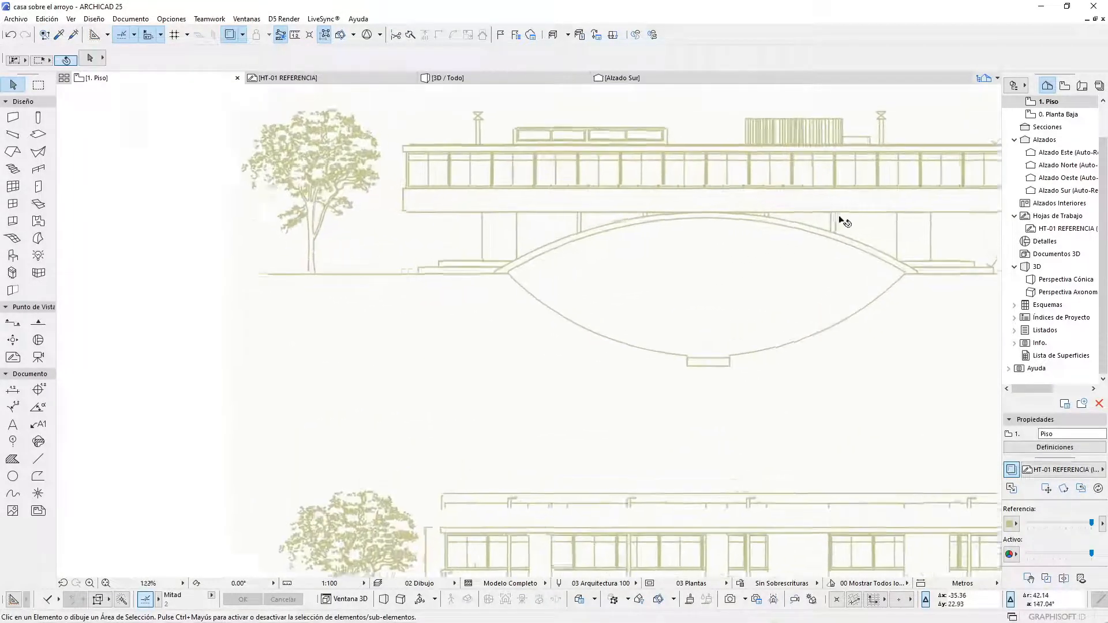
pyautogui.scroll(-4, 439, 196)
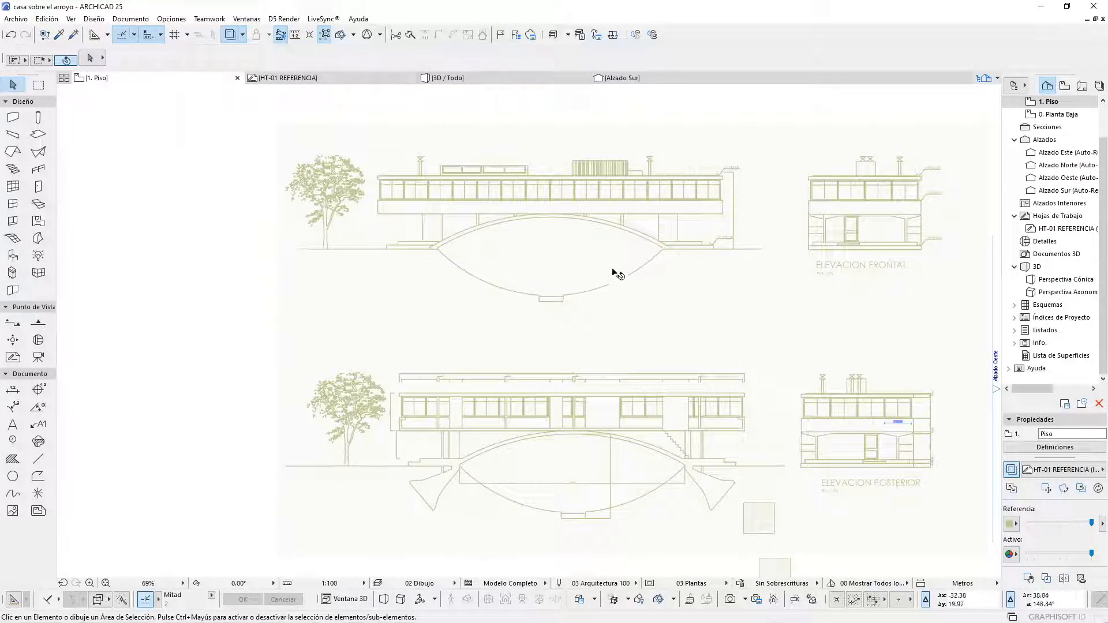
pyautogui.scroll(3, 613, 274)
pyautogui.scroll(1, 539, 173)
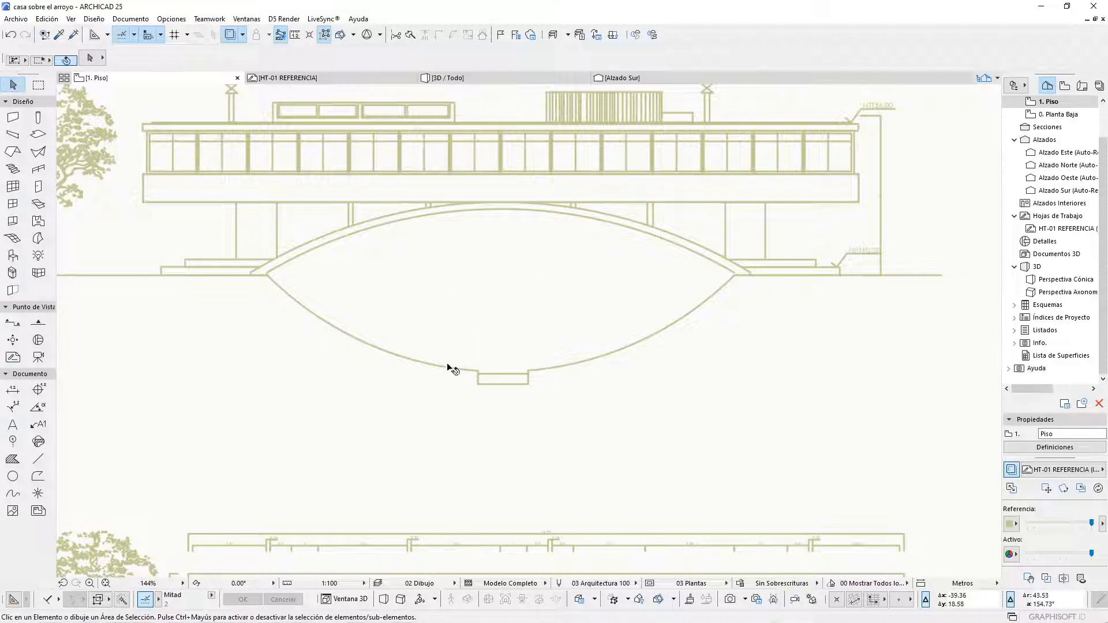
pyautogui.scroll(-2, 393, 373)
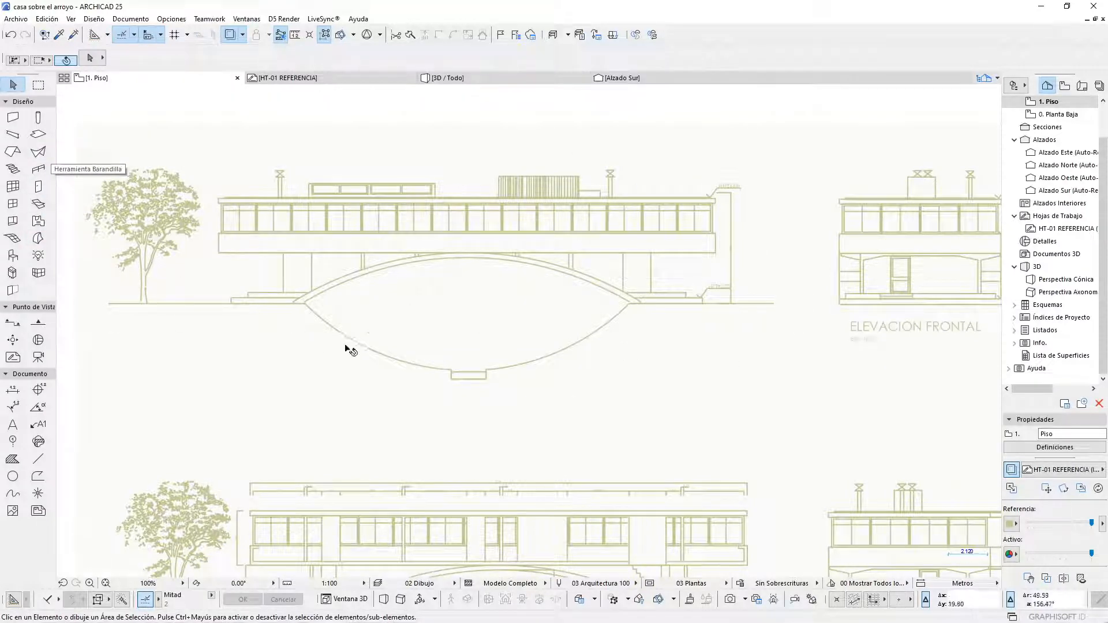
pyautogui.scroll(2, 358, 259)
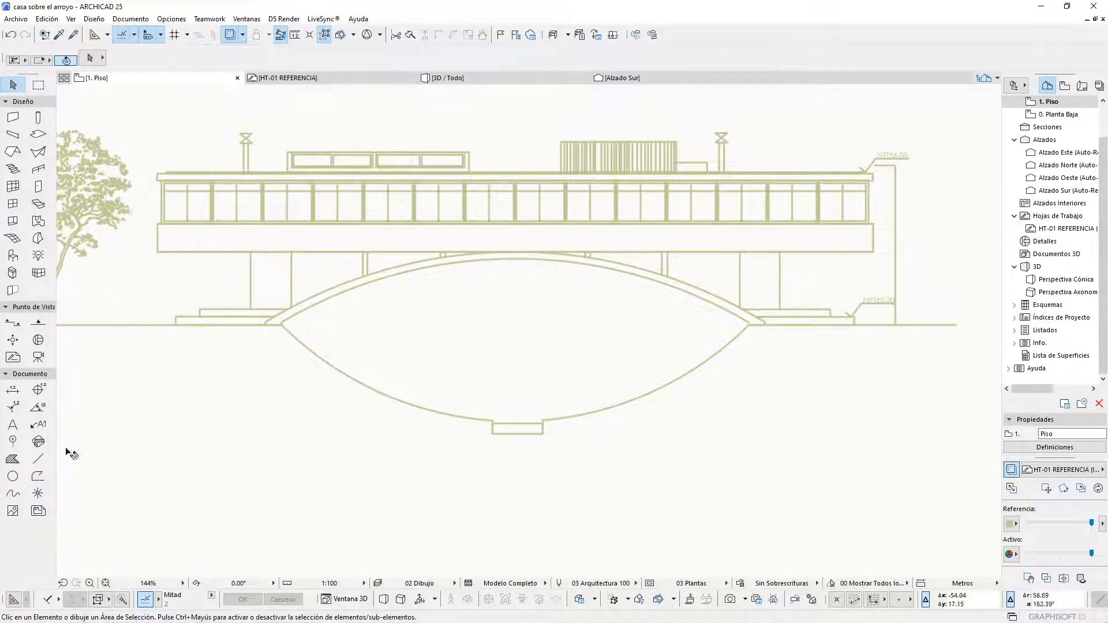
# - Start a polyline on the upper long elevation, tracing the arch's left end down its outer edge, along the base and up to the inner curve
pyautogui.click(36, 460)
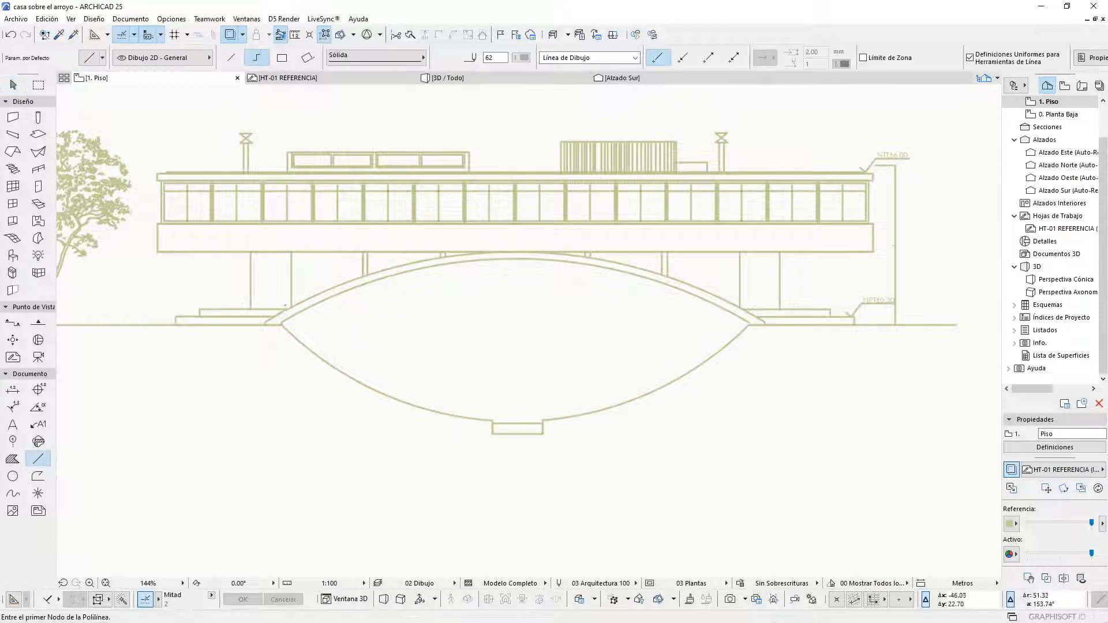
pyautogui.scroll(2, 284, 306)
pyautogui.scroll(-2, 305, 330)
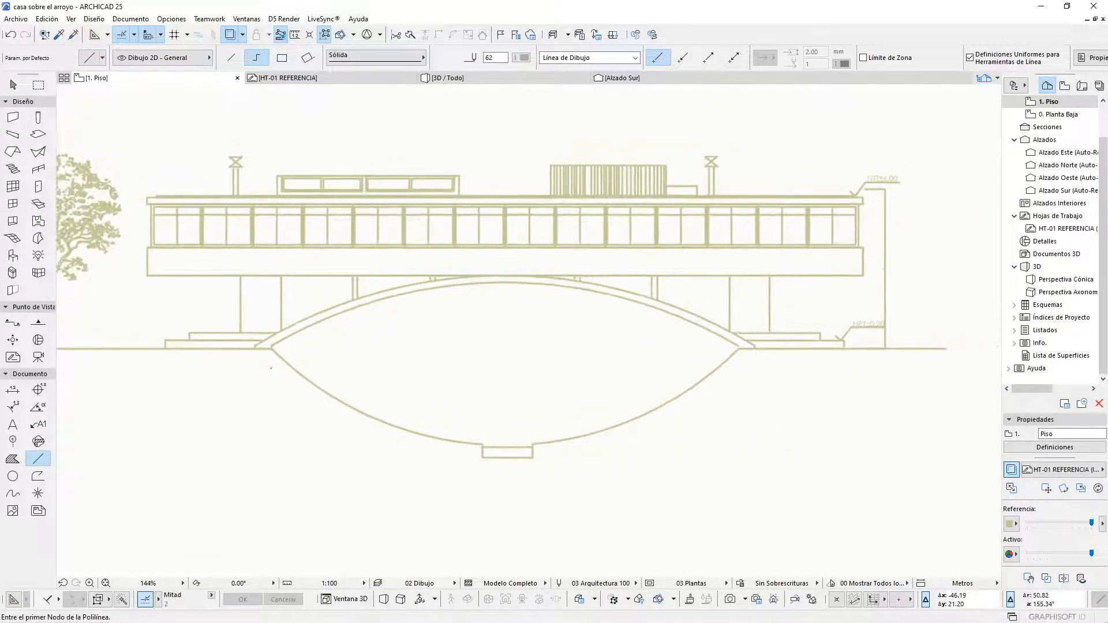
pyautogui.scroll(2, 333, 337)
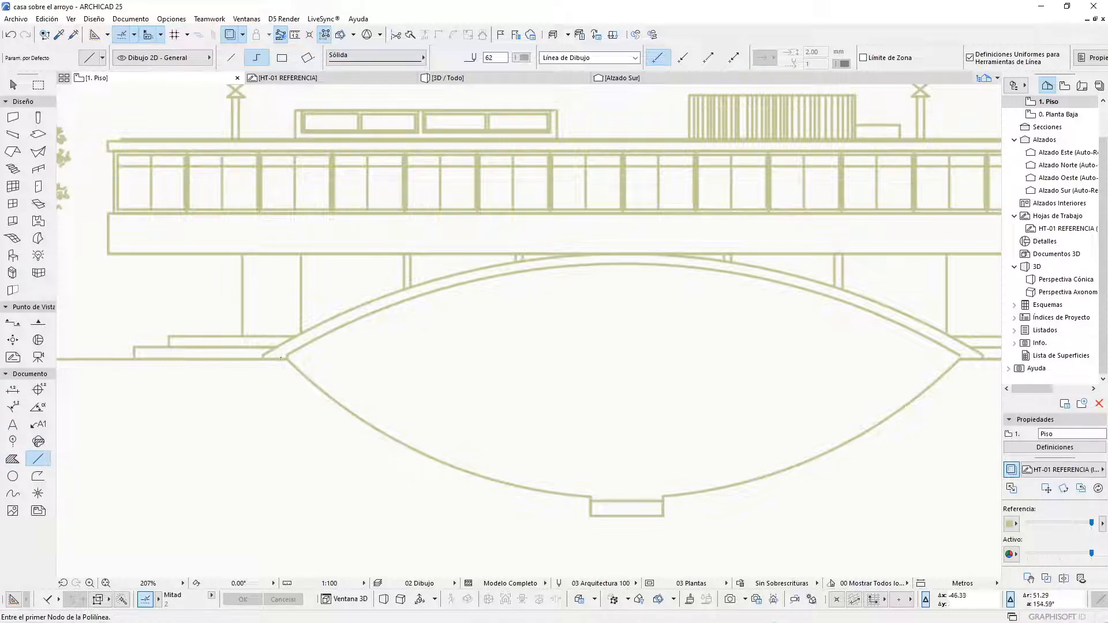
pyautogui.scroll(4, 290, 354)
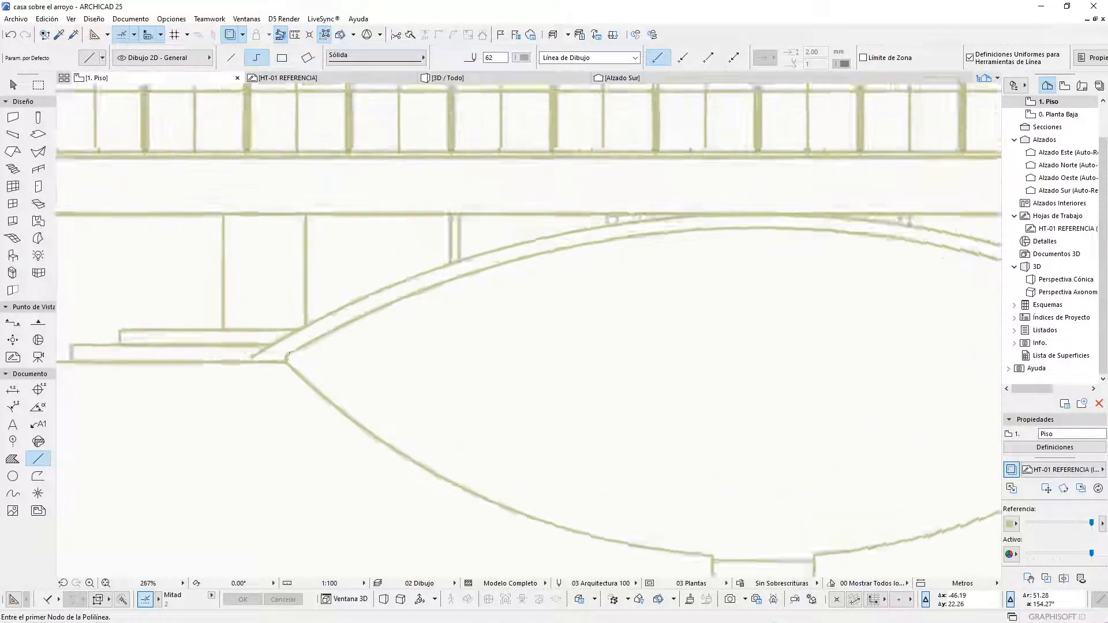
pyautogui.scroll(-3, 290, 353)
pyautogui.scroll(1, 290, 352)
pyautogui.scroll(-3, 290, 353)
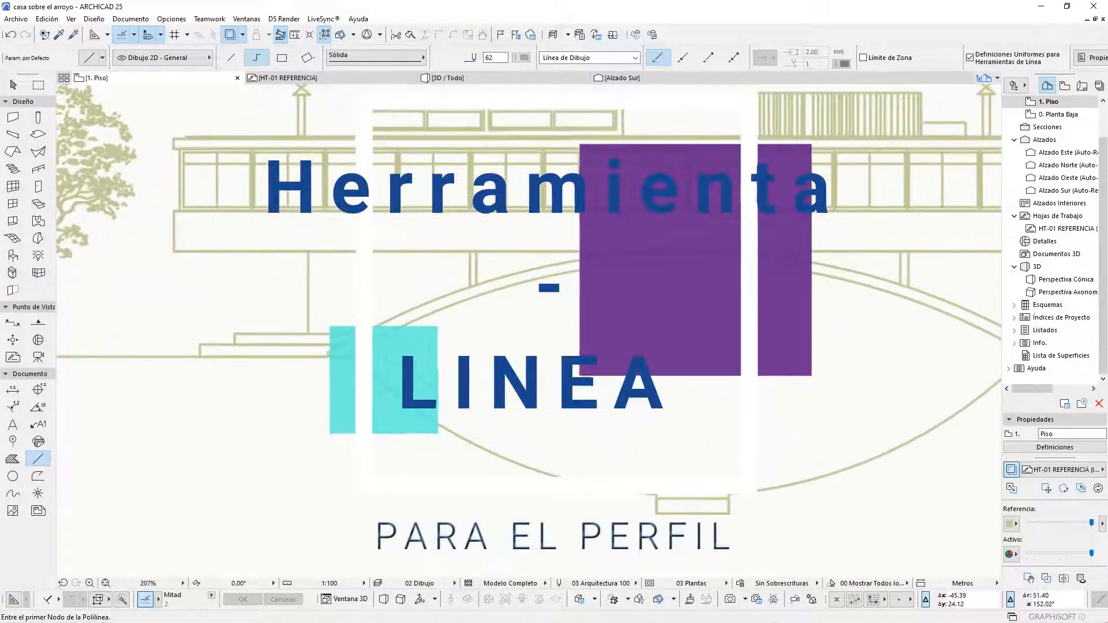
pyautogui.scroll(2, 383, 271)
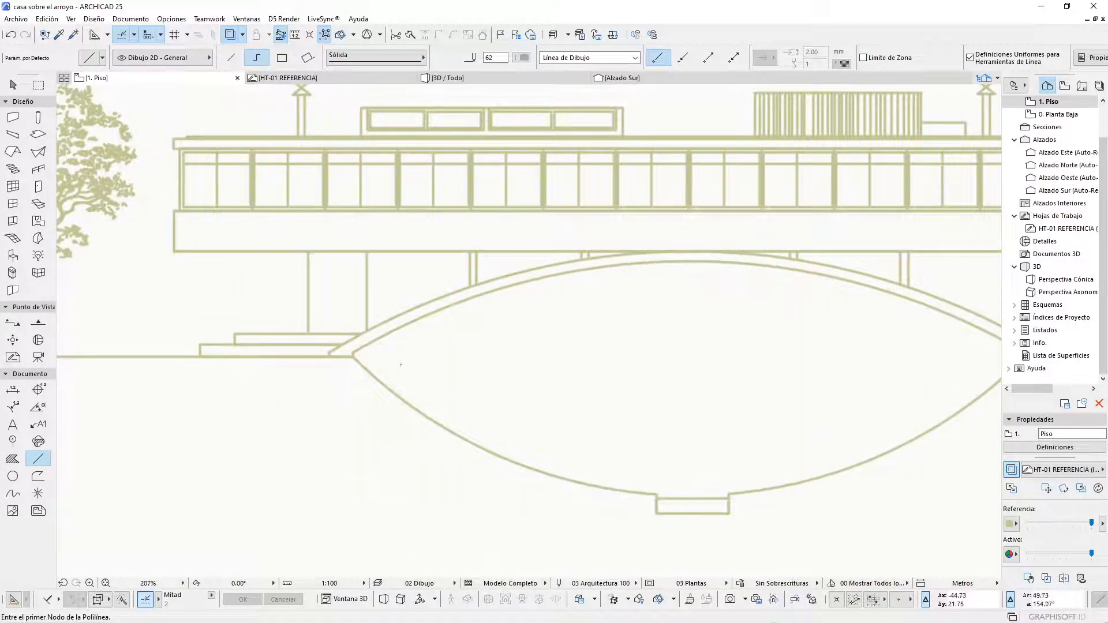
pyautogui.scroll(2, 352, 356)
pyautogui.scroll(-3, 251, 325)
pyautogui.scroll(-1, 251, 325)
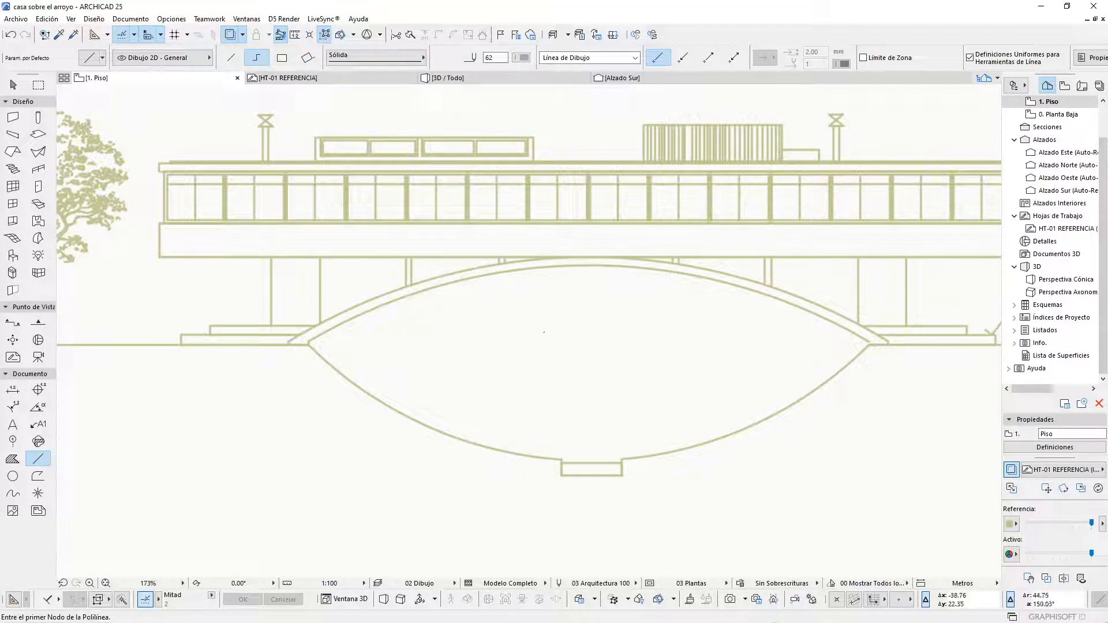
pyautogui.scroll(5, 315, 341)
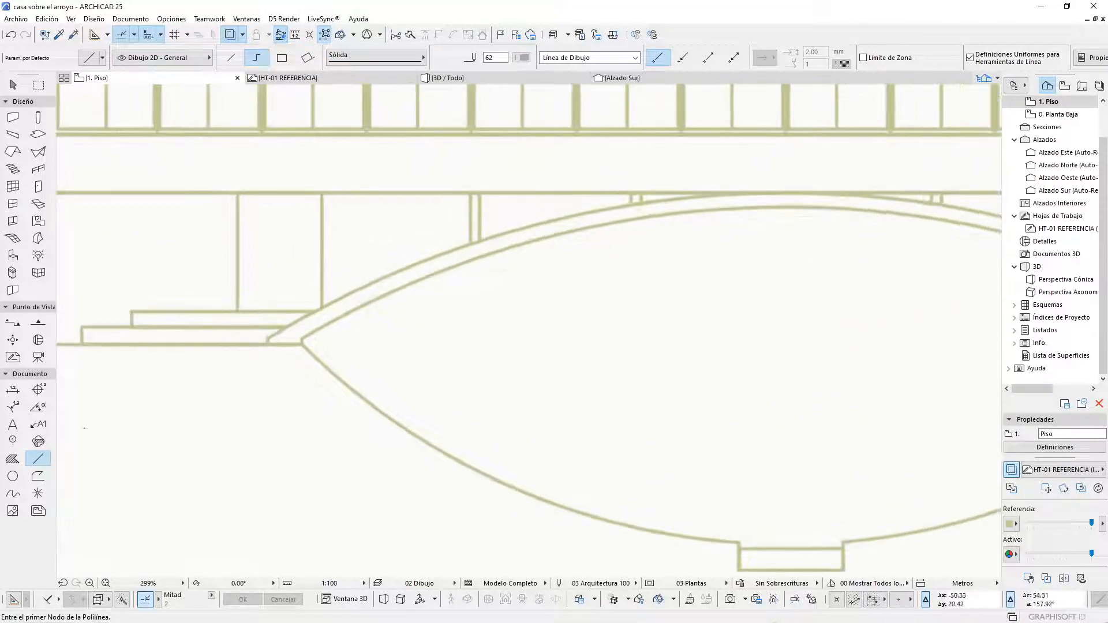
pyautogui.scroll(2, 295, 342)
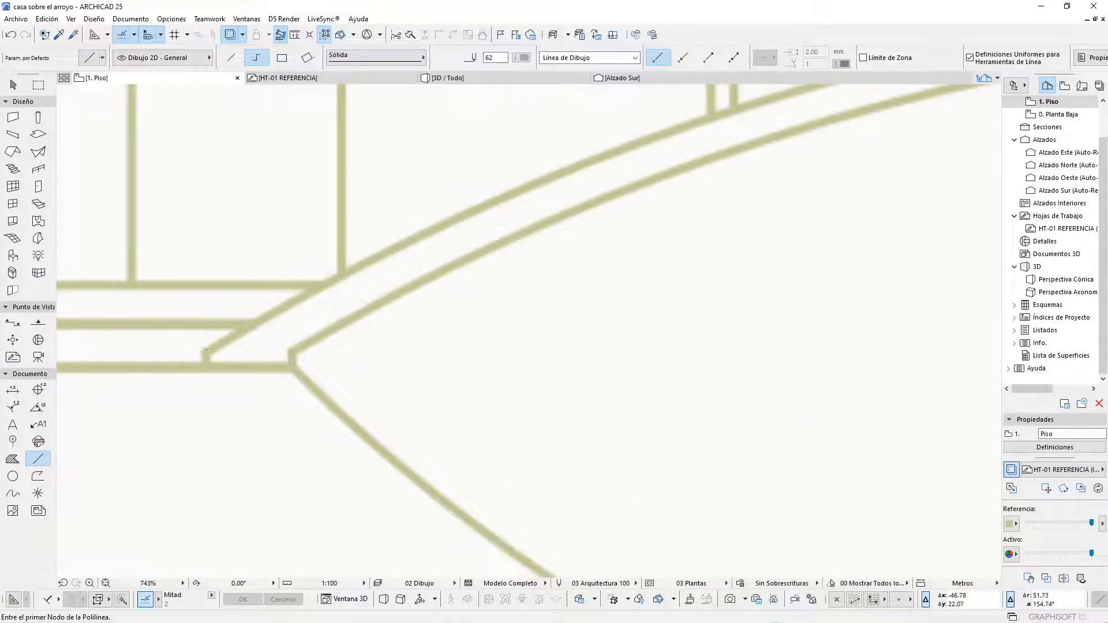
pyautogui.click(206, 353)
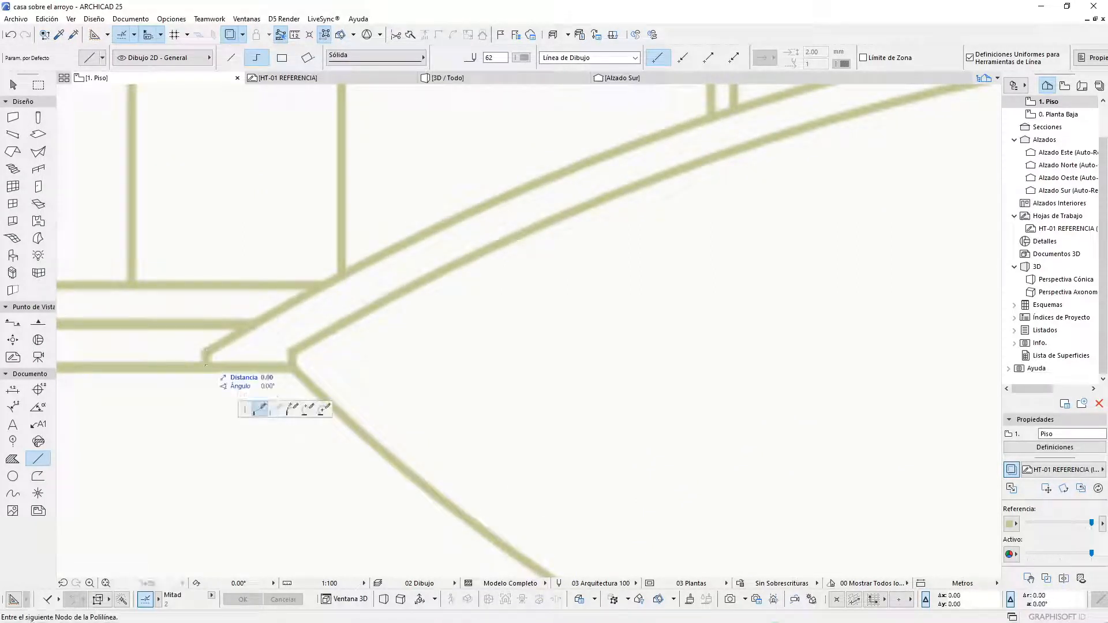
pyautogui.click(206, 370)
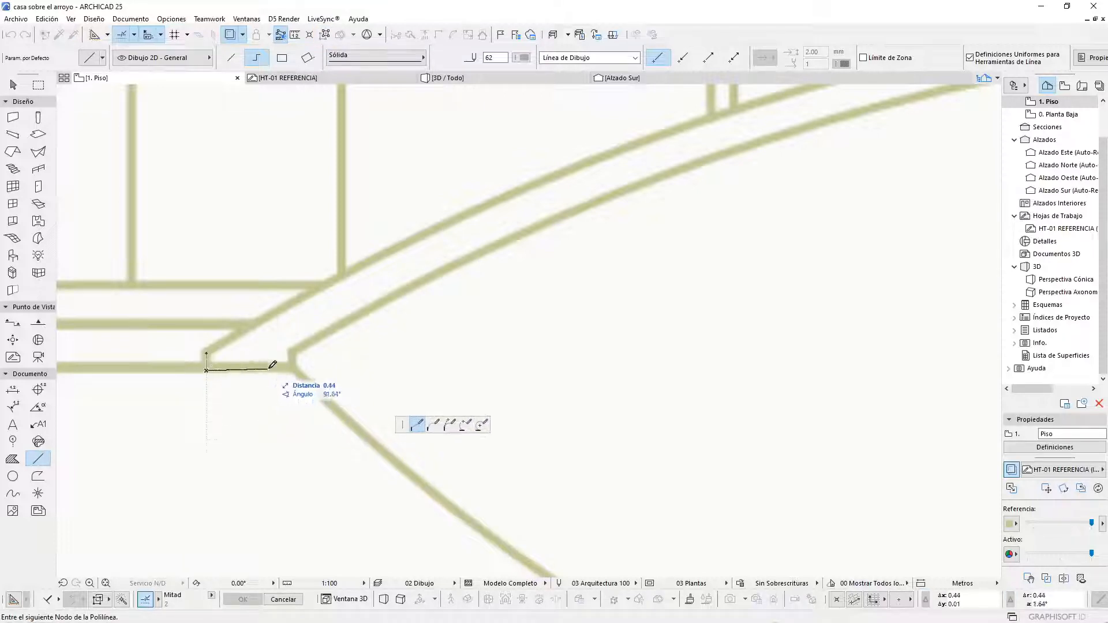
pyautogui.click(292, 370)
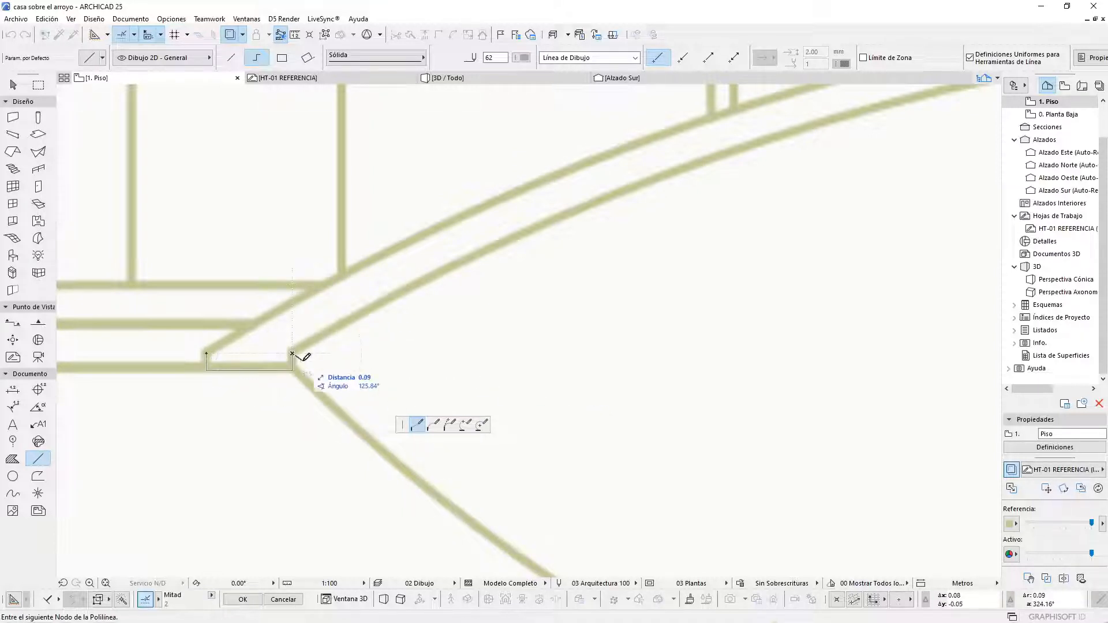
pyautogui.click(292, 354)
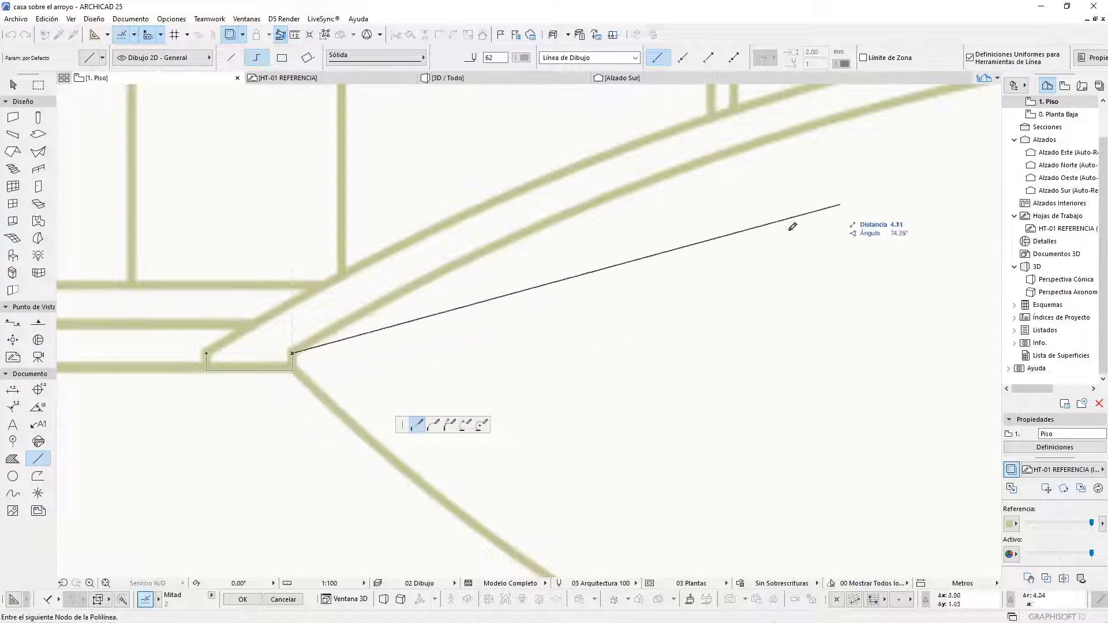
# - Continue the polyline with a three-point arc along the arch's lower curve, ending at the curve's right end
pyautogui.scroll(-5, 185, 349)
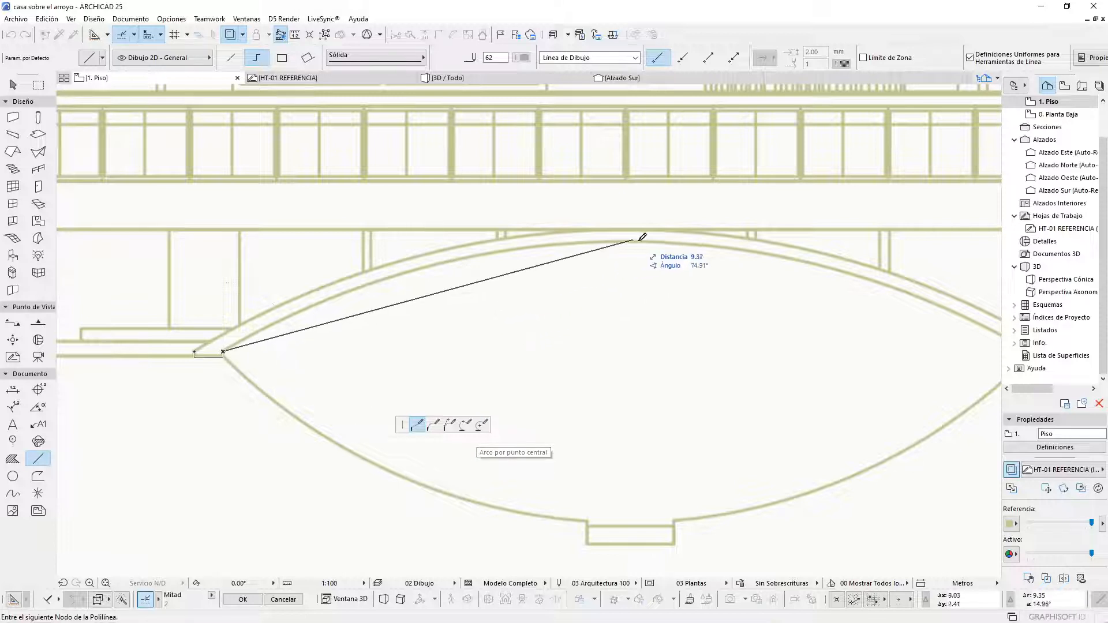
pyautogui.scroll(-1, 454, 398)
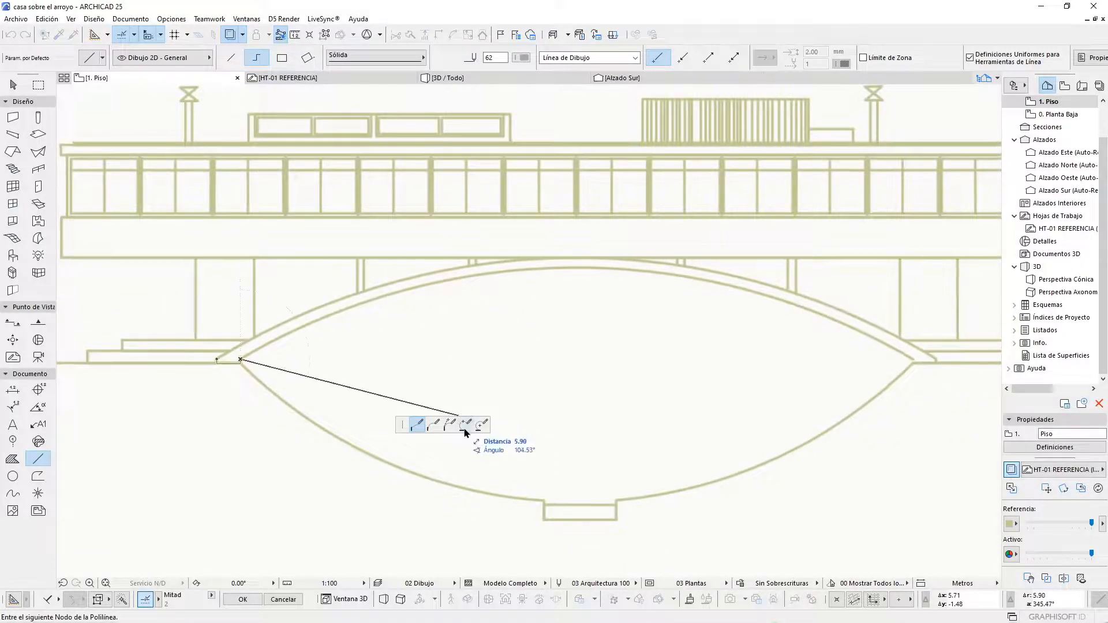
pyautogui.click(466, 425)
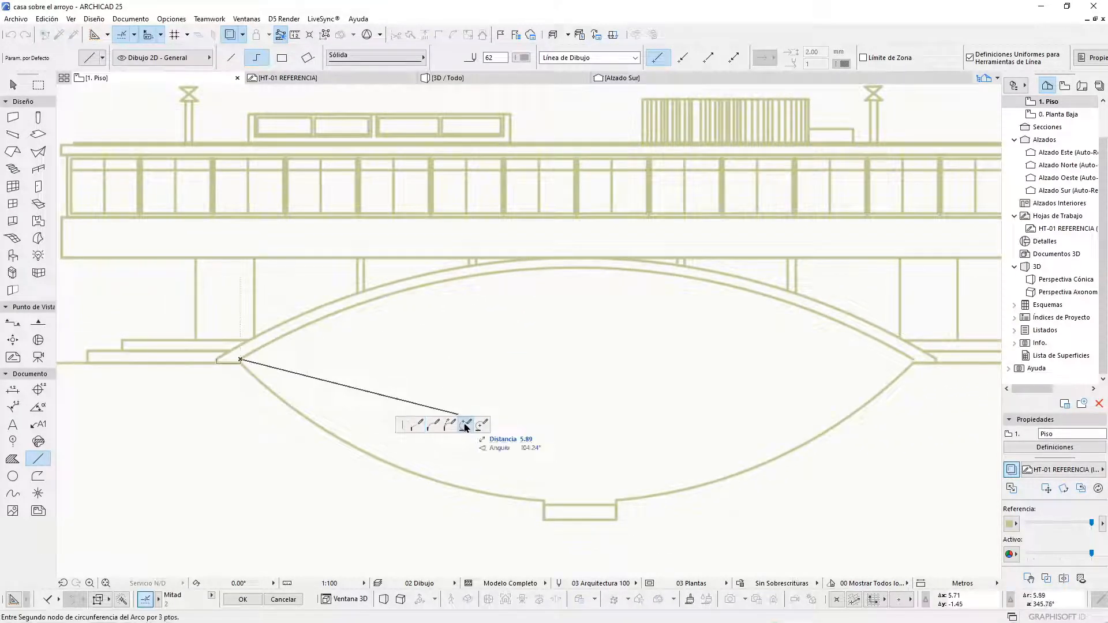
pyautogui.scroll(2, 542, 262)
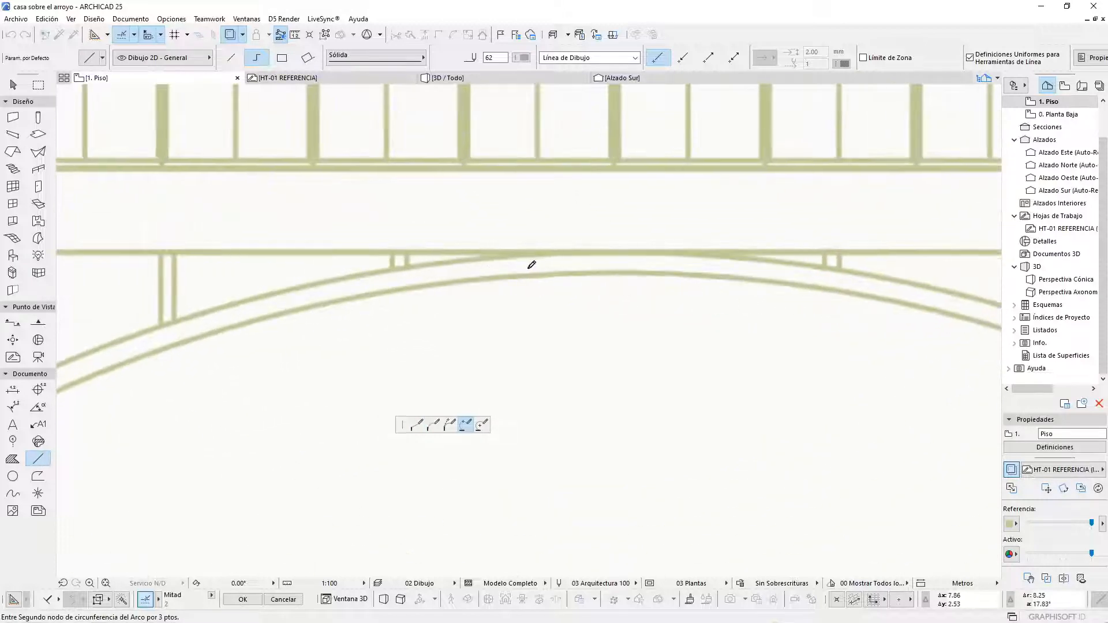
pyautogui.click(466, 277)
pyautogui.scroll(-3, 470, 285)
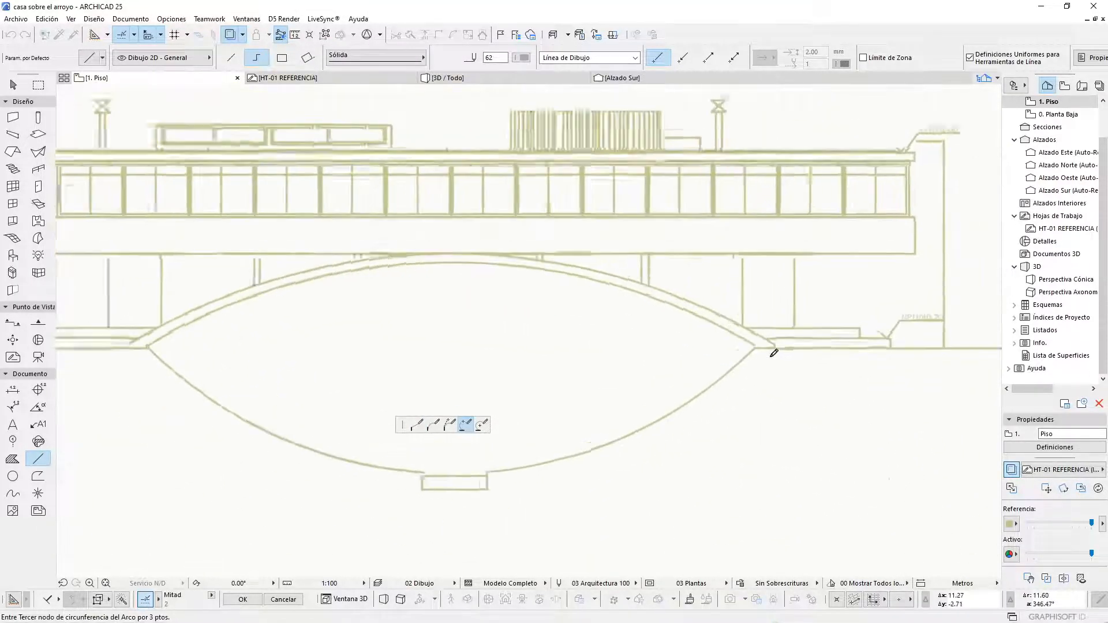
pyautogui.scroll(5, 774, 353)
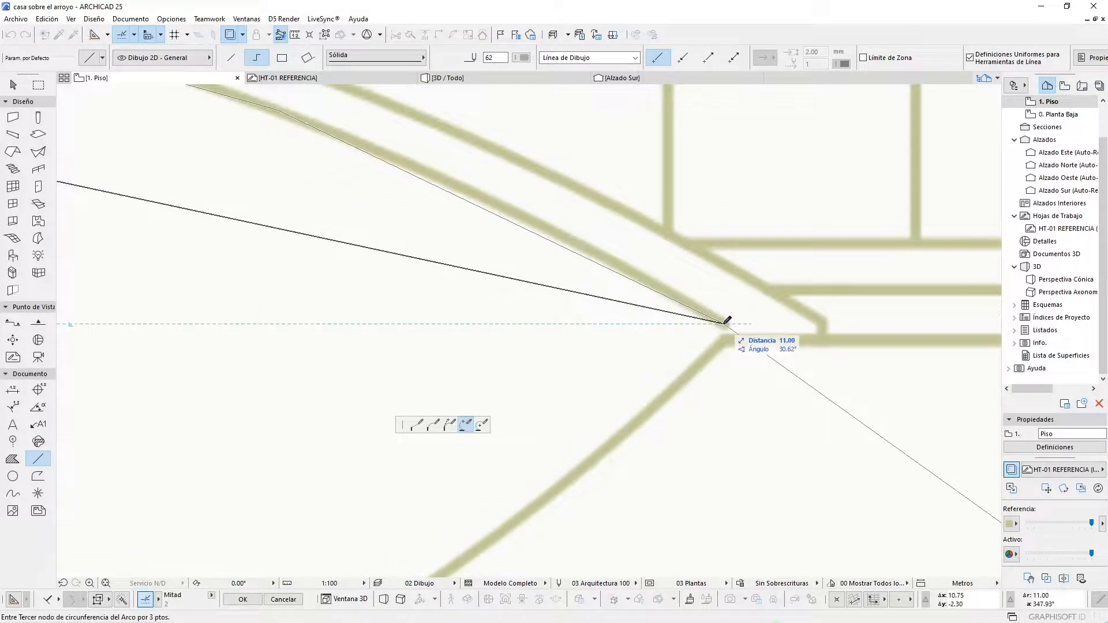
pyautogui.scroll(2, 726, 320)
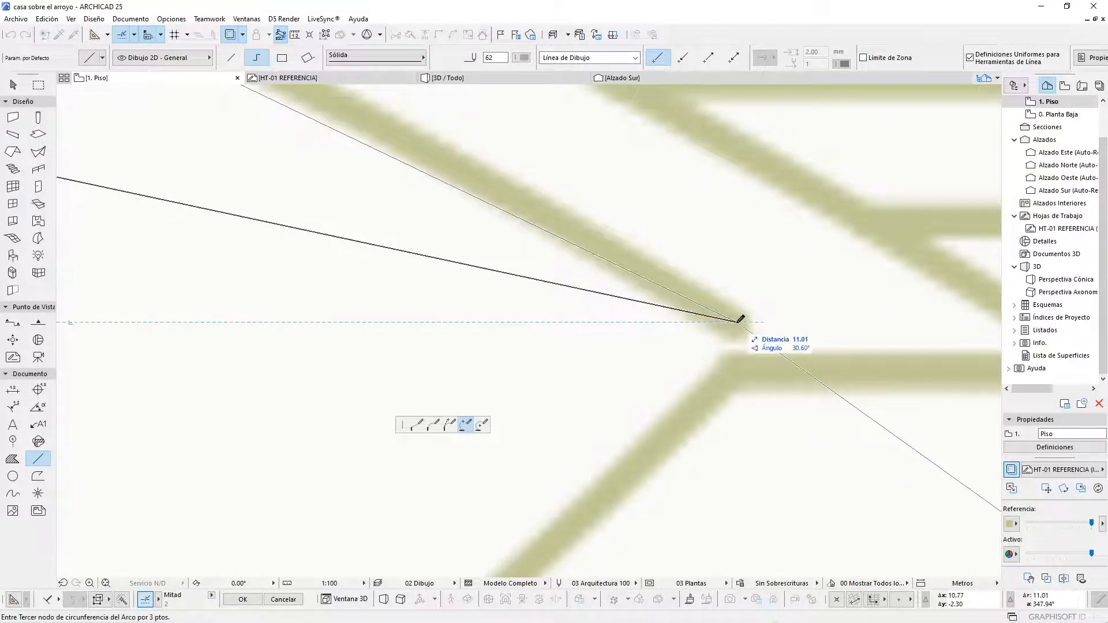
pyautogui.click(741, 319)
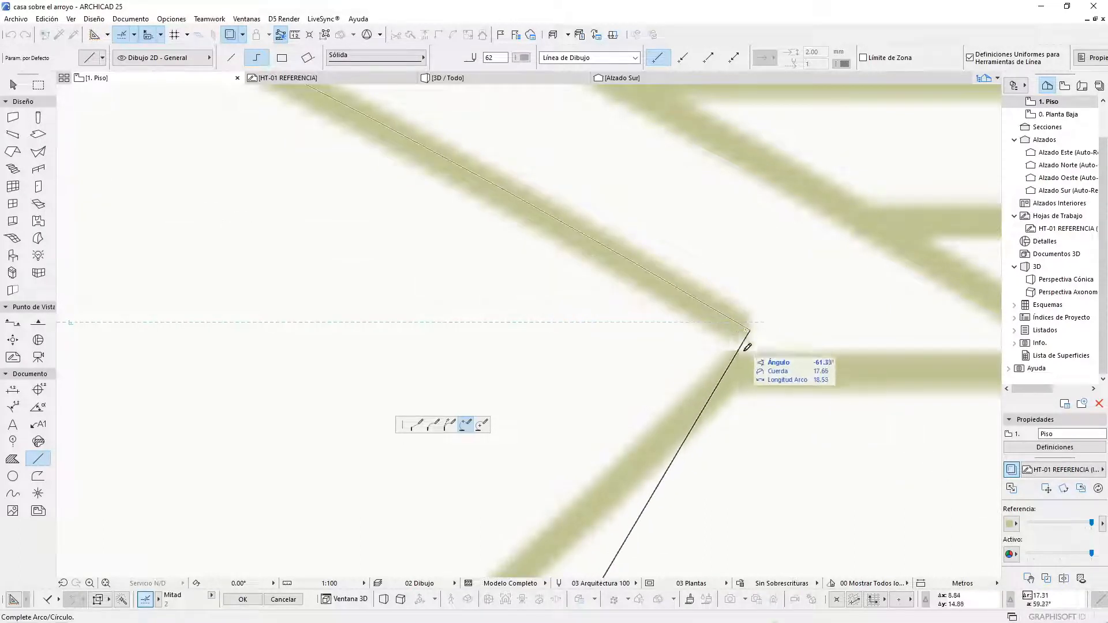
pyautogui.click(737, 322)
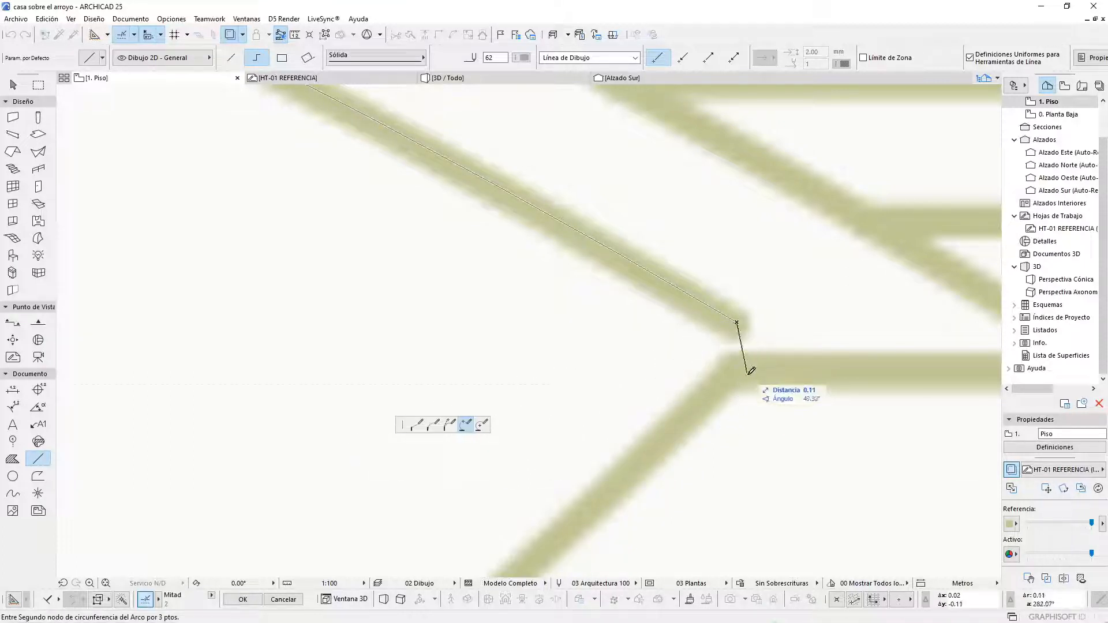
# - Continue the polyline with straight segments around the arch's right foot: down, about 0.59 m along the base, and about 0.13 m up
pyautogui.click(419, 424)
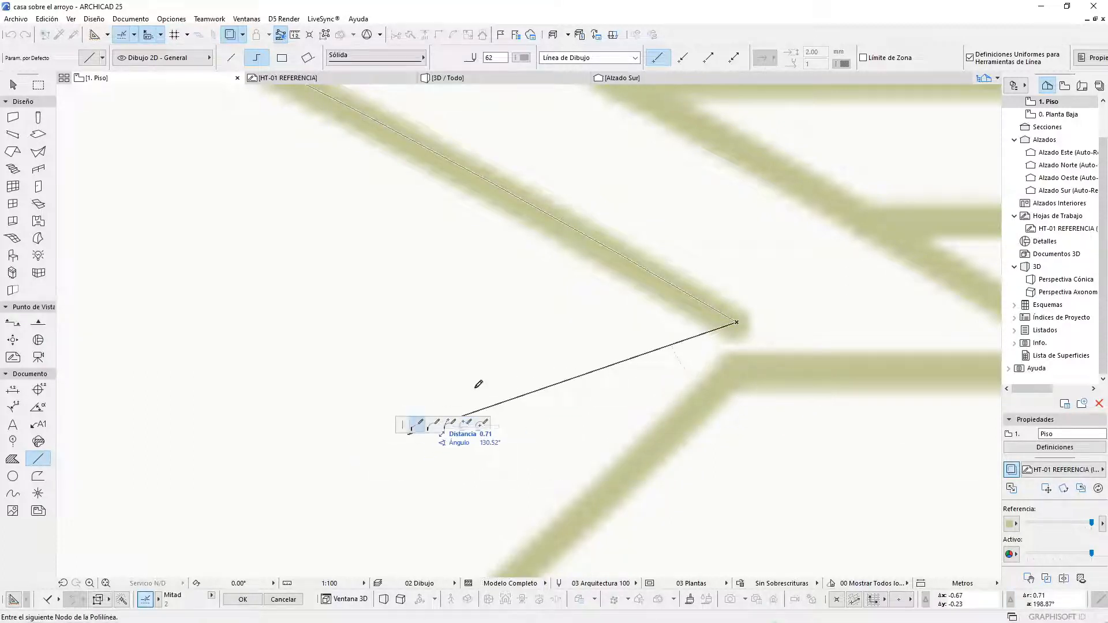
pyautogui.click(737, 384)
pyautogui.scroll(-3, 533, 328)
pyautogui.scroll(2, 728, 343)
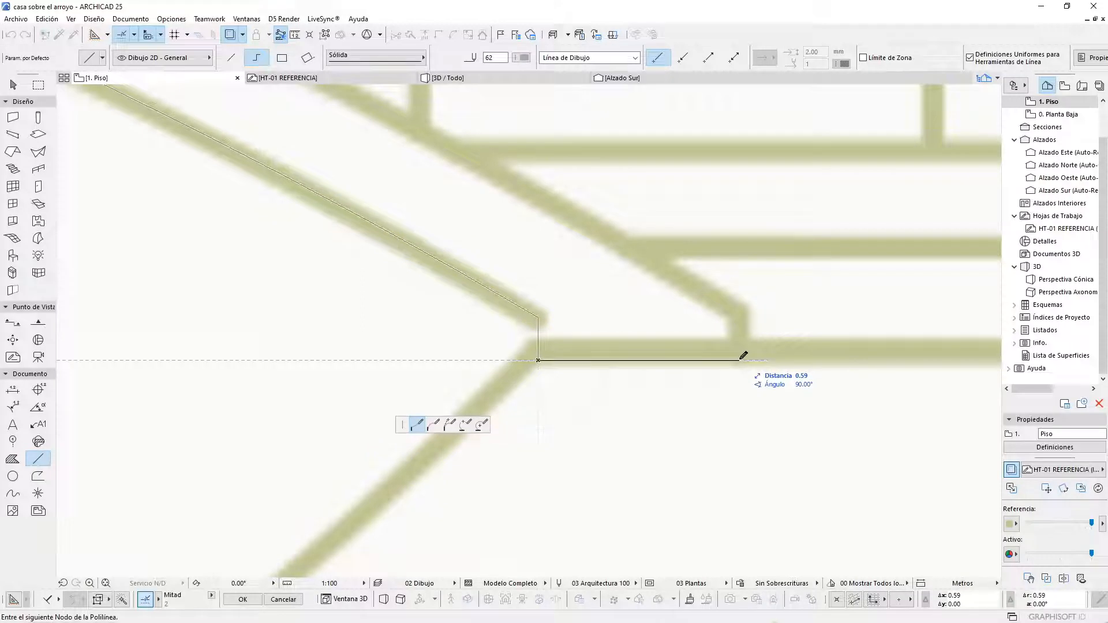
pyautogui.click(740, 360)
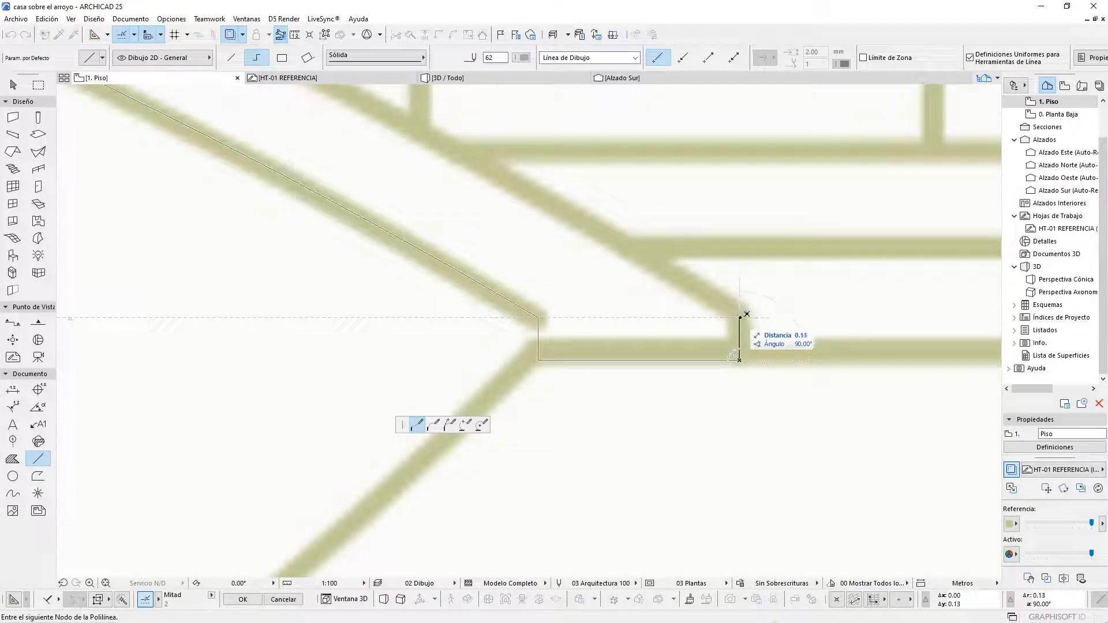
pyautogui.click(740, 316)
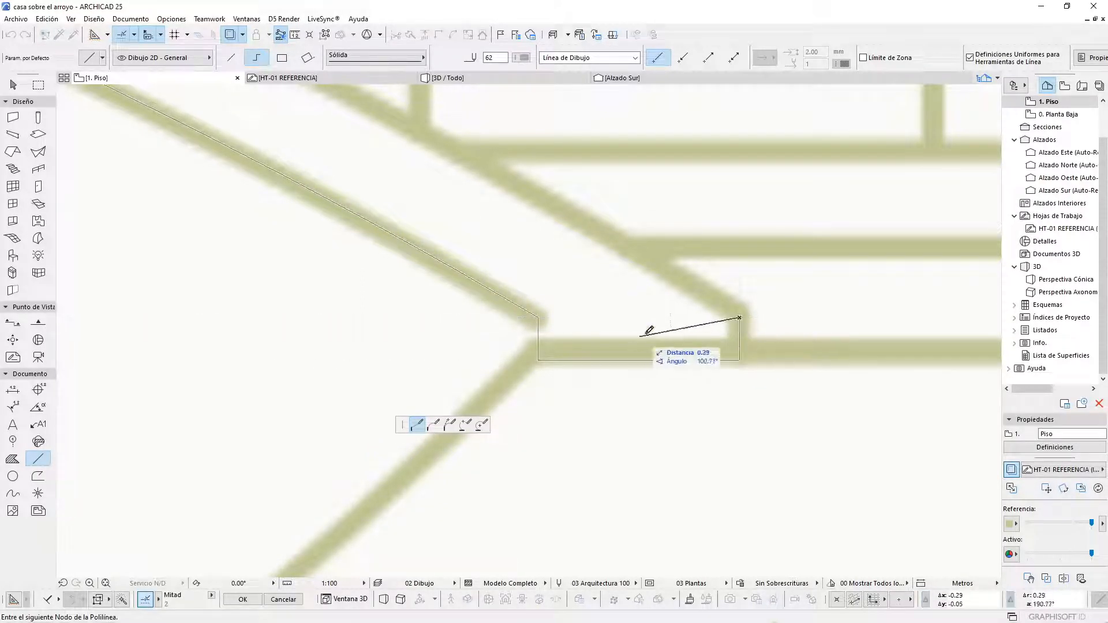
# - Close the polyline with a three-point arc along the arch's upper curve, through the crown and back to the start at the left foot
pyautogui.scroll(-3, 652, 331)
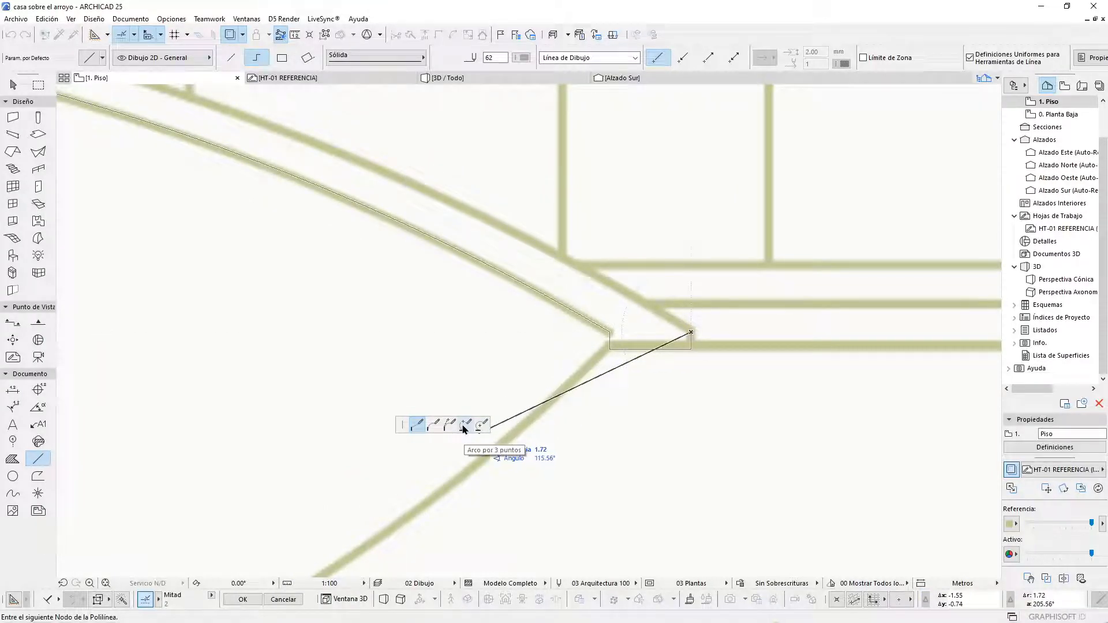
pyautogui.click(465, 426)
pyautogui.scroll(-2, 766, 432)
pyautogui.scroll(-3, 369, 334)
pyautogui.scroll(5, 403, 289)
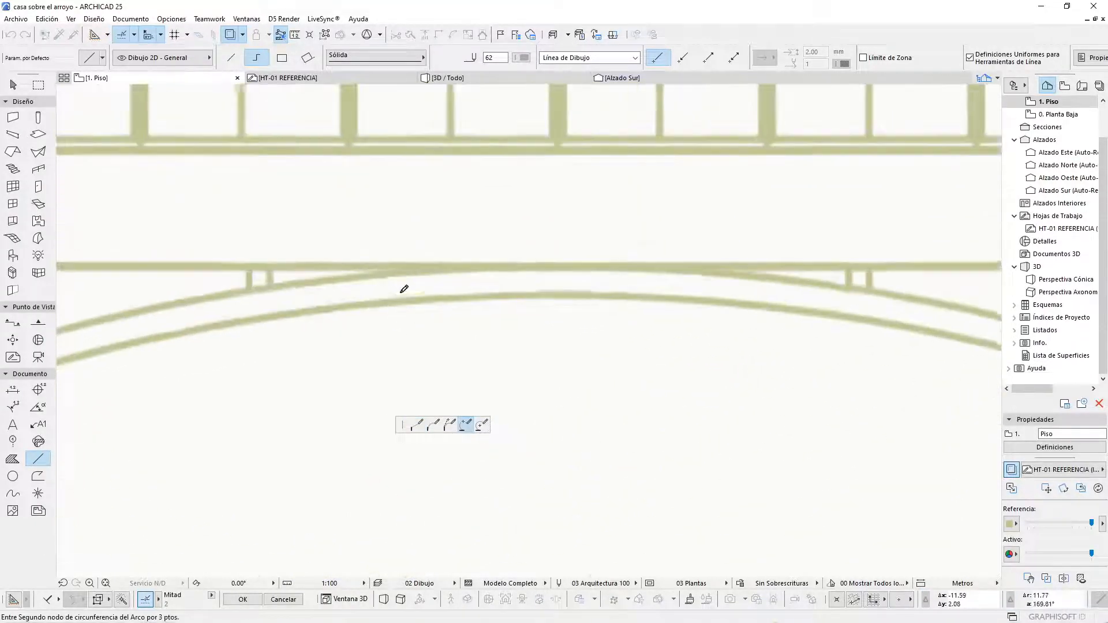
pyautogui.click(569, 261)
pyautogui.scroll(-3, 750, 346)
pyautogui.scroll(4, 285, 435)
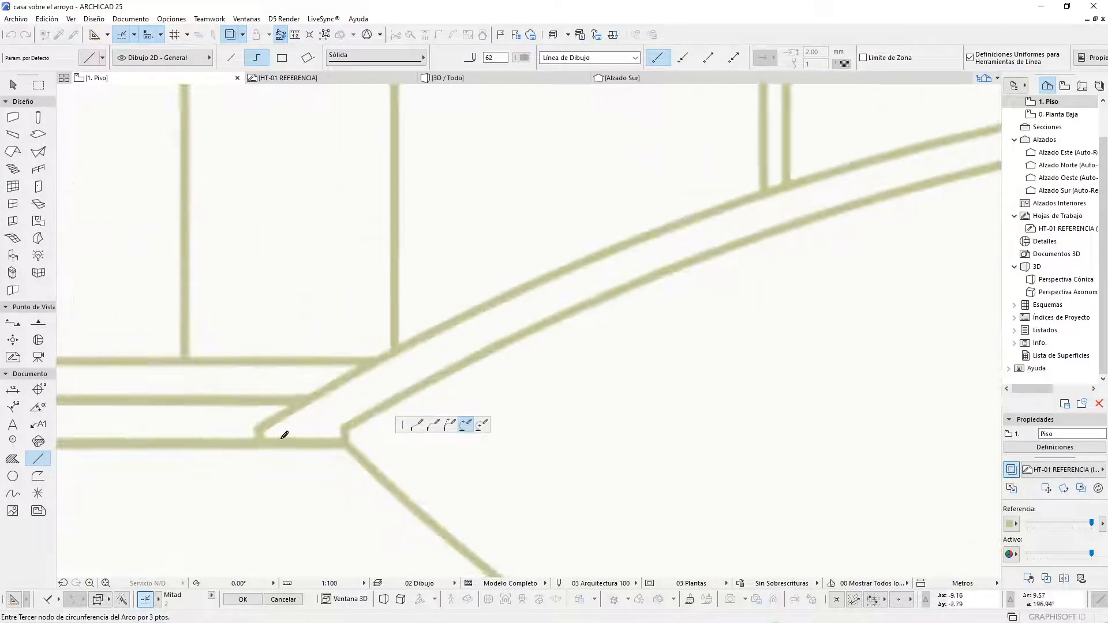
pyautogui.scroll(3, 285, 435)
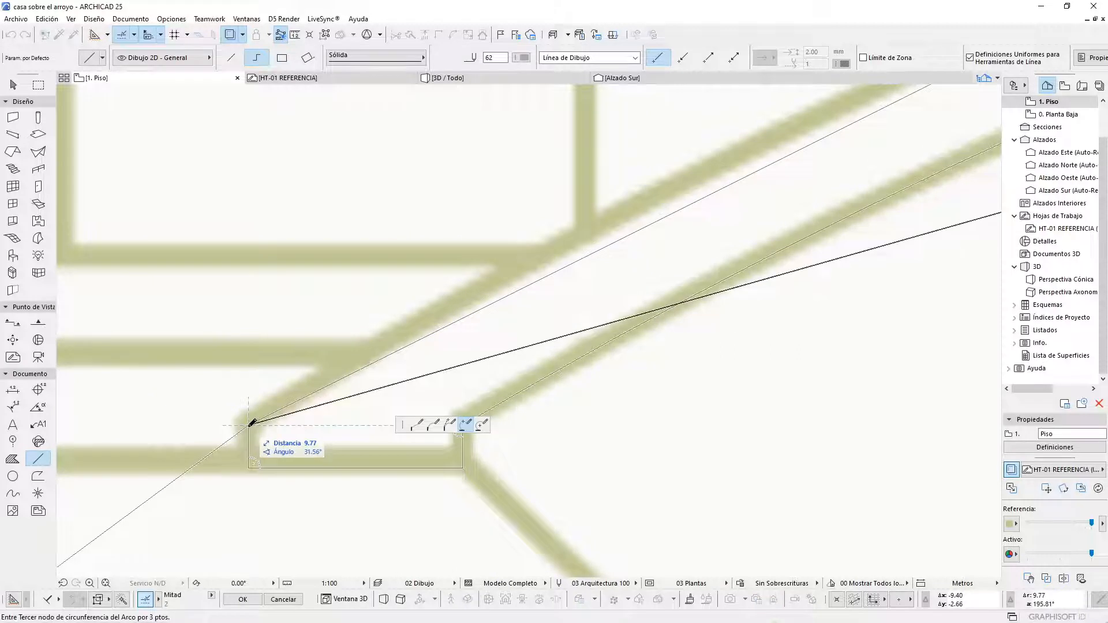
pyautogui.click(249, 425)
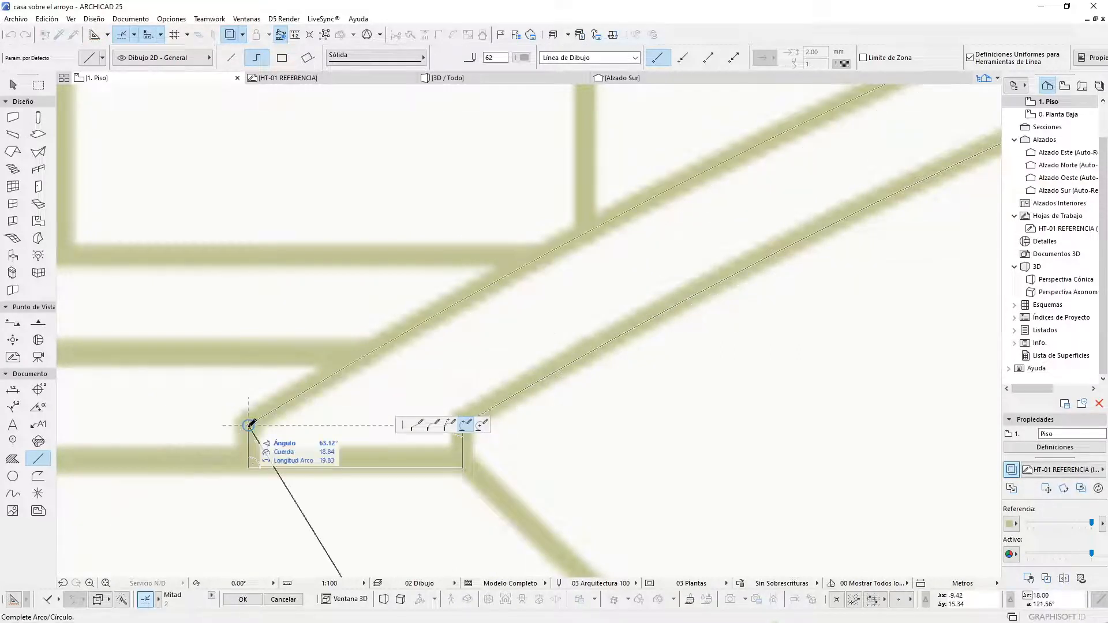
pyautogui.doubleClick(250, 424)
# - Select all lines and arcs of the traced arch outline on the upper long elevation and copy them
pyautogui.scroll(-3, 249, 425)
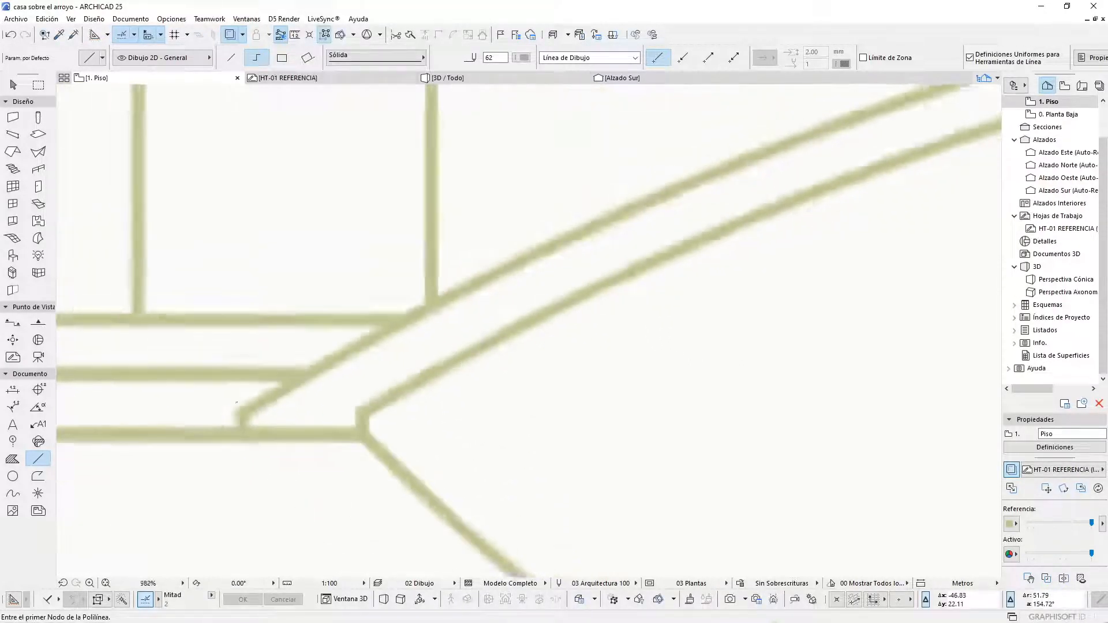
pyautogui.scroll(-3, 239, 393)
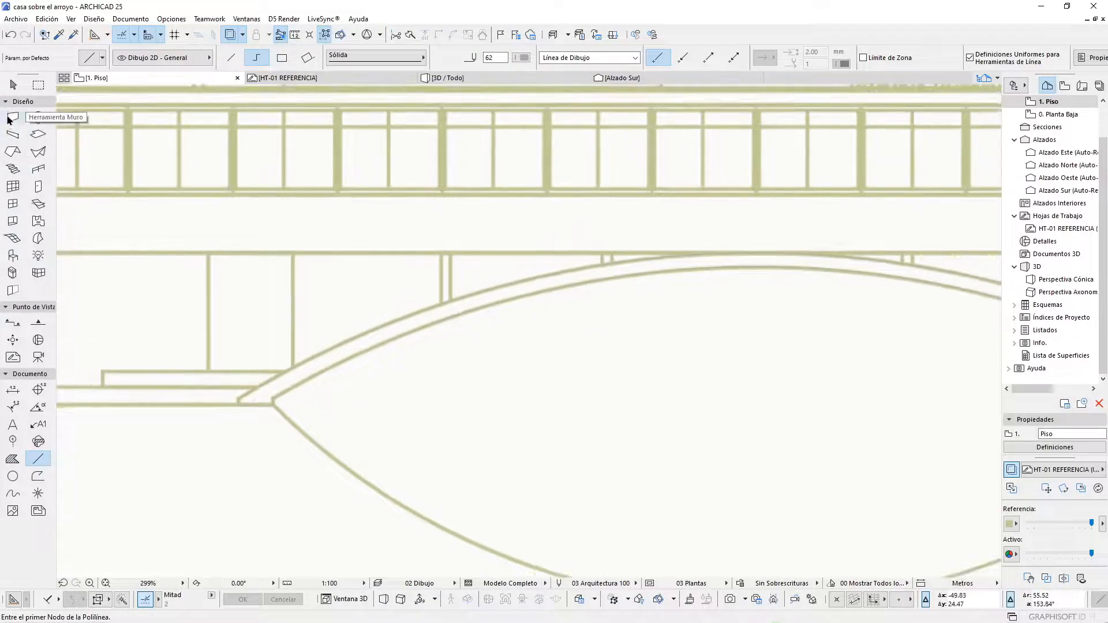
pyautogui.click(13, 85)
pyautogui.scroll(-3, 601, 294)
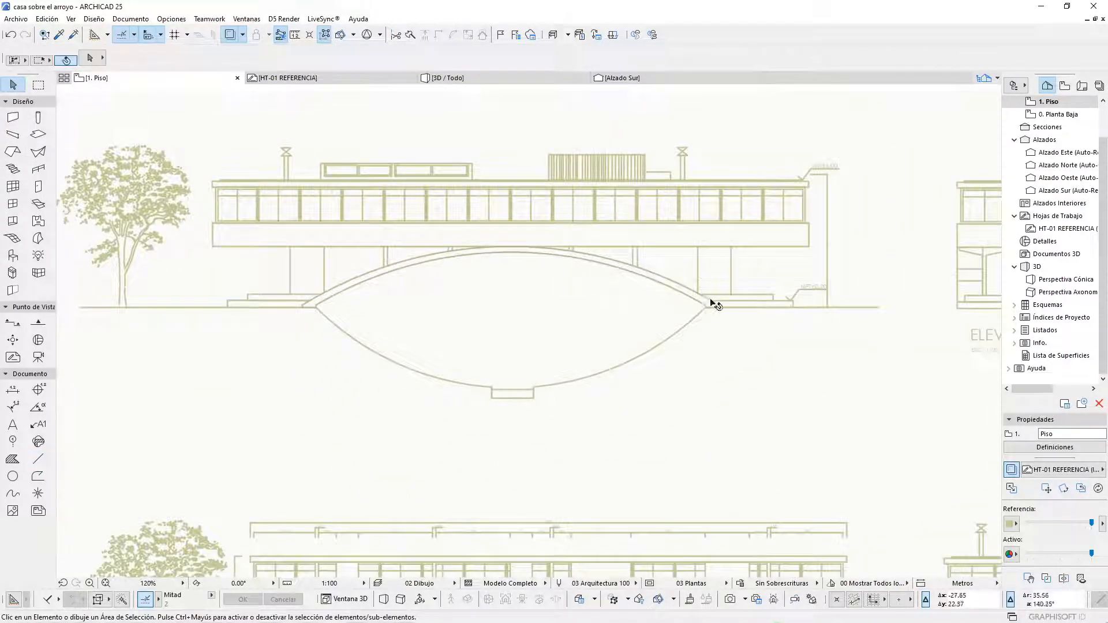
pyautogui.moveTo(238, 185); pyautogui.dragTo(826, 407)
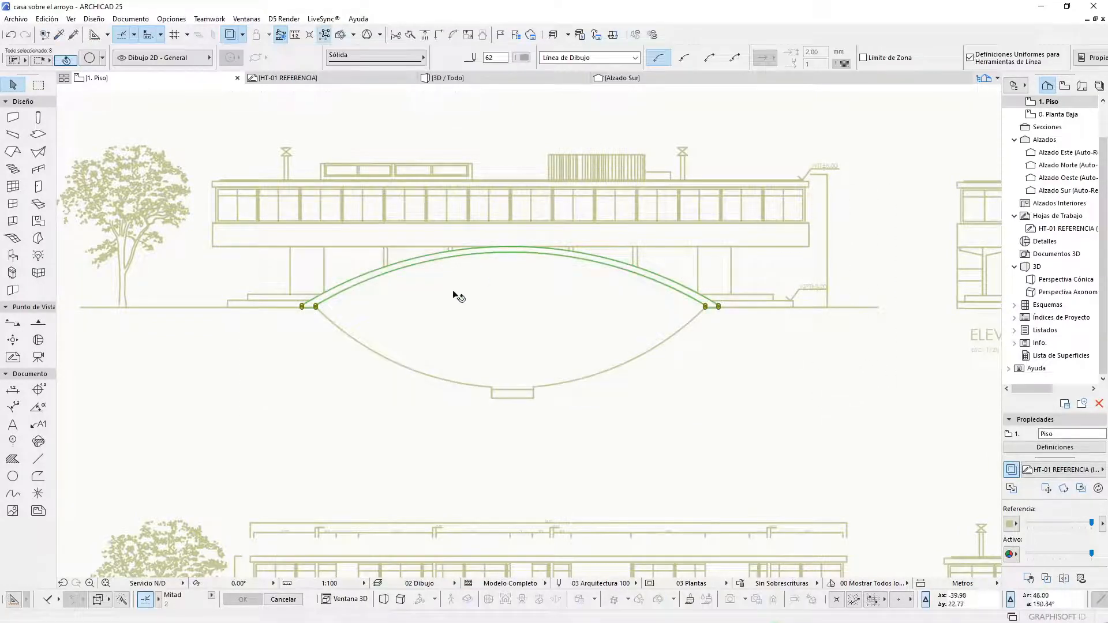
pyautogui.scroll(-5, 496, 329)
pyautogui.scroll(3, 685, 331)
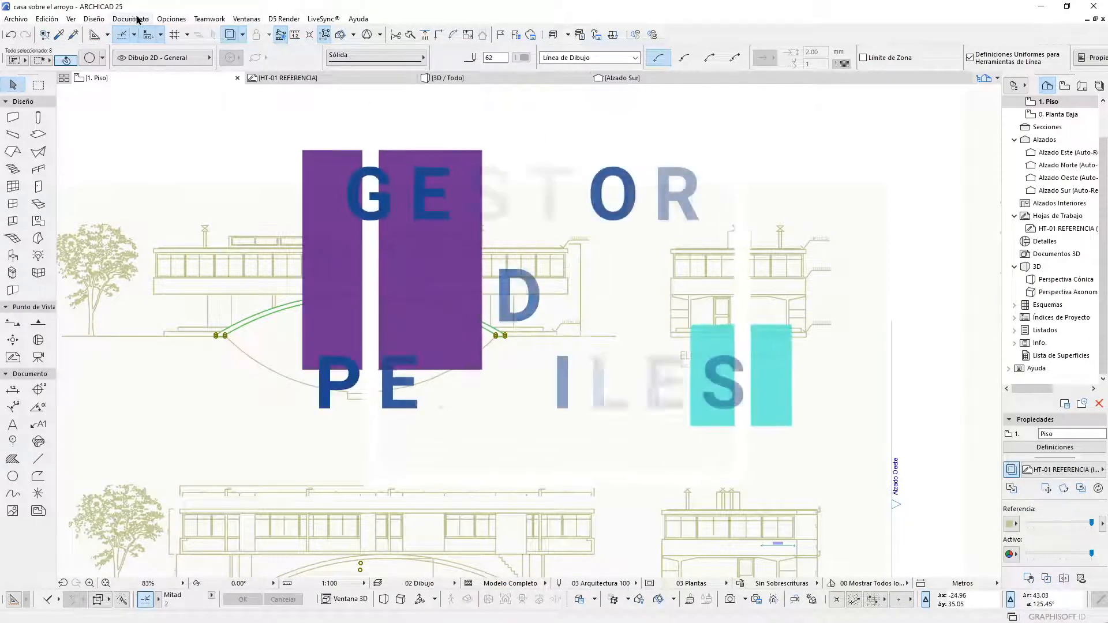
# - Open the Profile Manager (Gestor de Perfiles) and create a new profile named ESTRUCTURA
pyautogui.click(173, 20)
pyautogui.moveTo(184, 34)
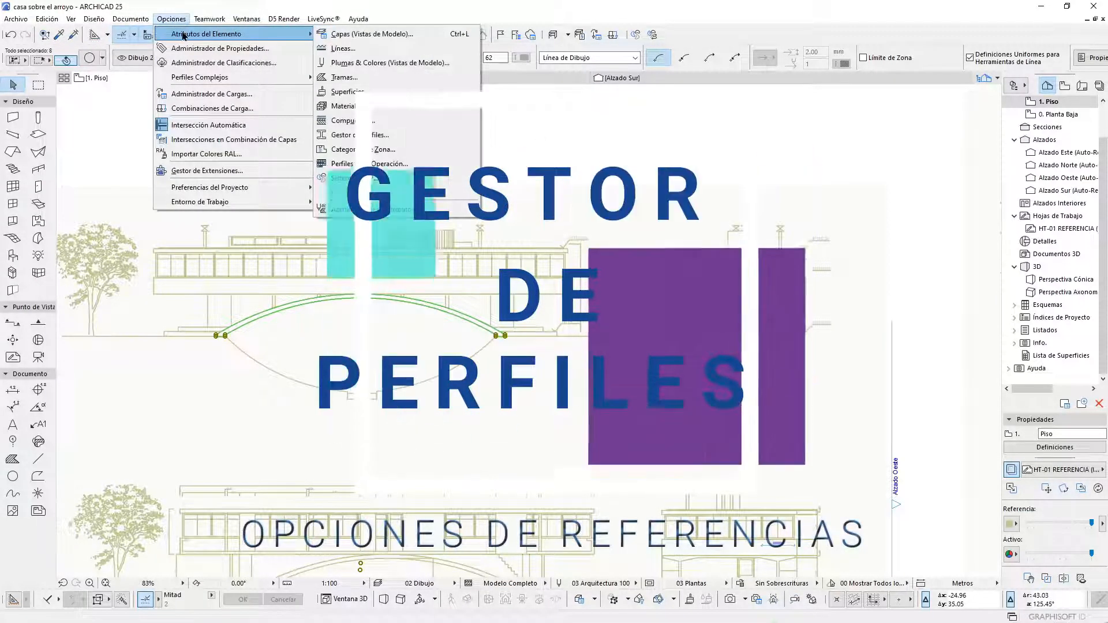
pyautogui.moveTo(218, 79)
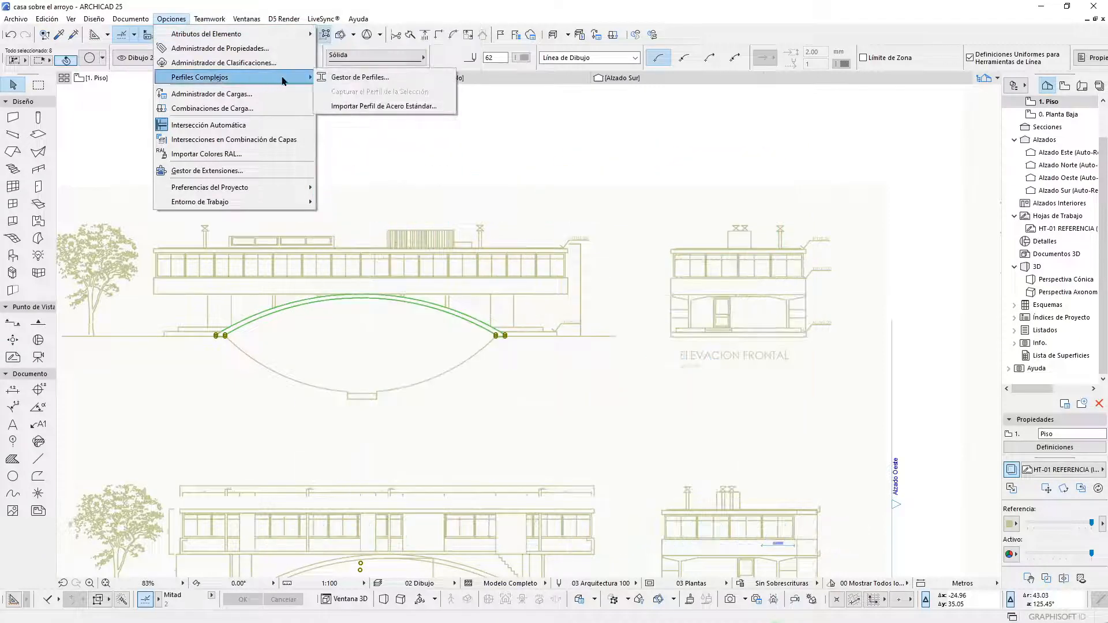
pyautogui.click(368, 78)
pyautogui.moveTo(911, 131); pyautogui.dragTo(588, 141)
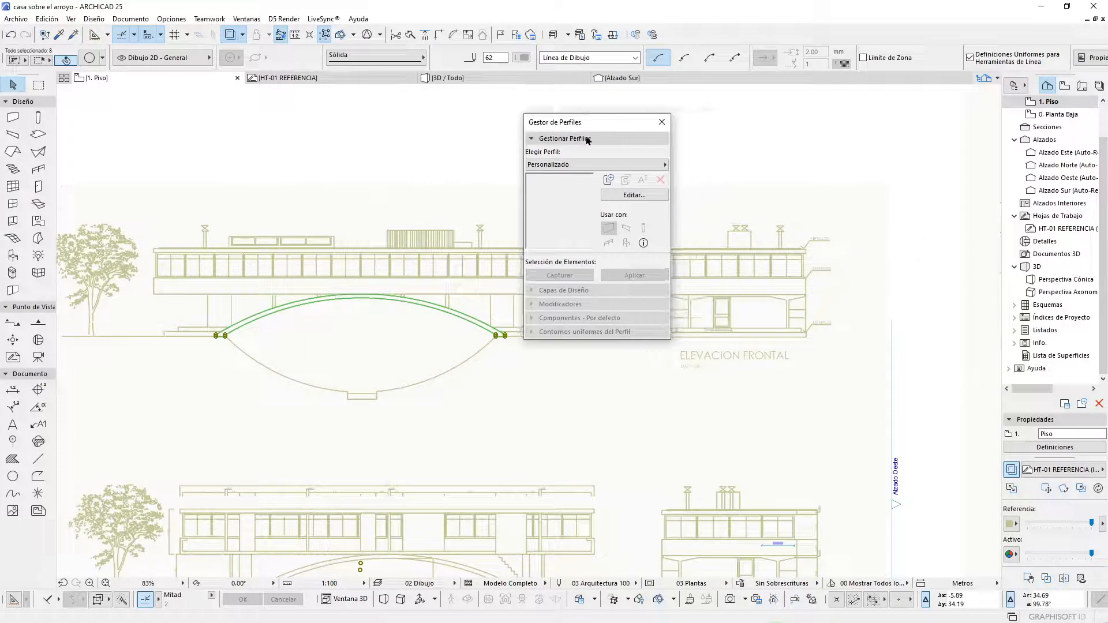
pyautogui.click(609, 180)
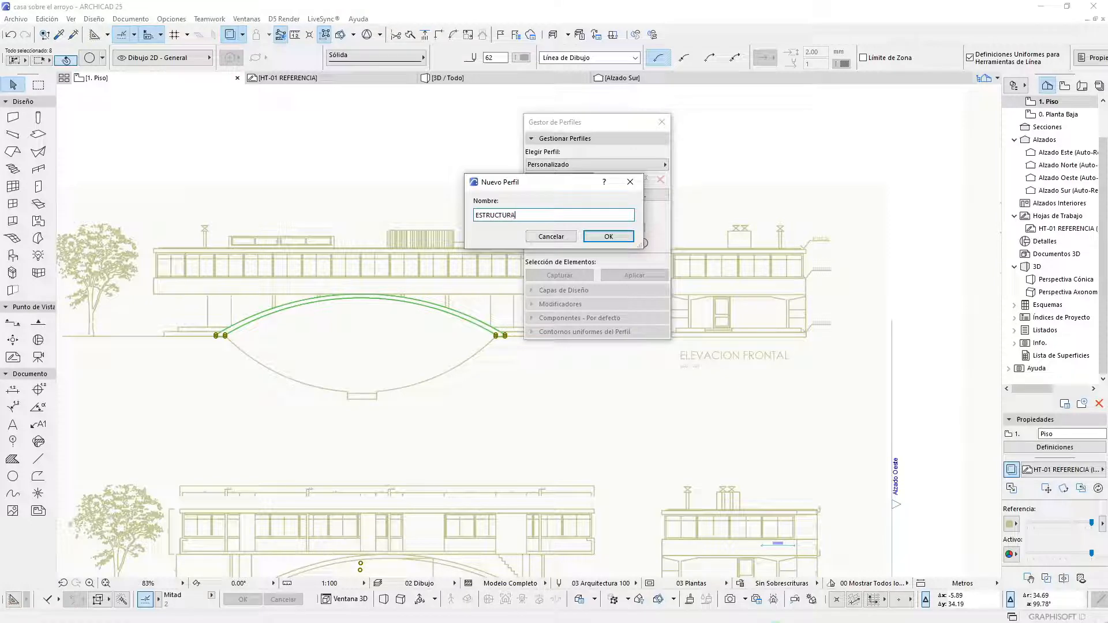
pyautogui.press('Return')
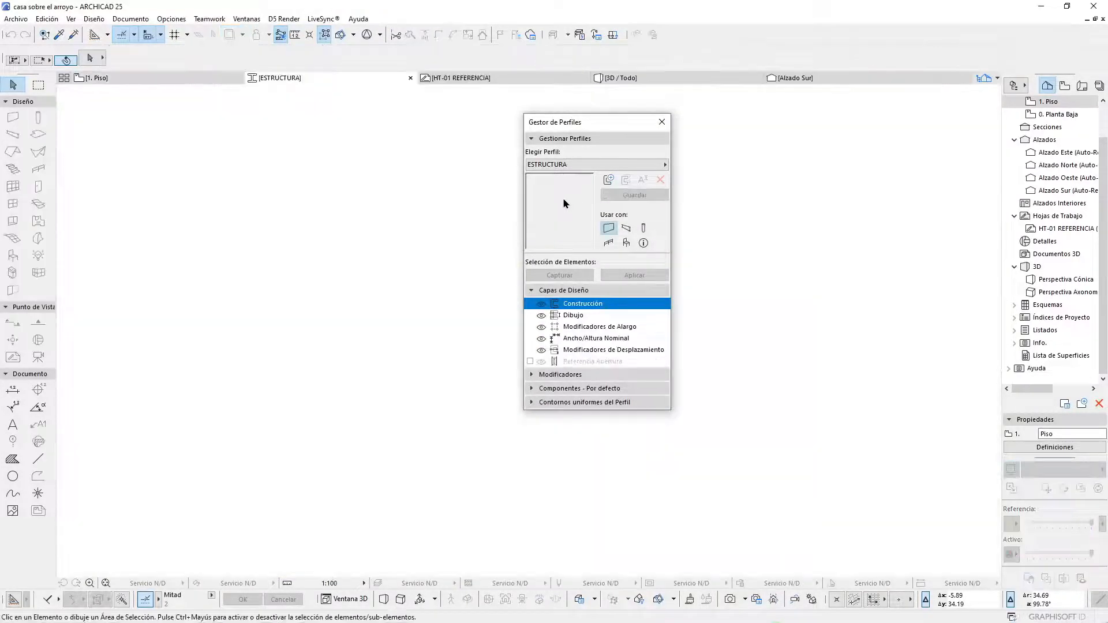
# - Paste the copied arch outline into the ESTRUCTURA profile at the centre of the current view, with the zoom optimized to the pasted elements
pyautogui.moveTo(586, 123); pyautogui.dragTo(973, 143)
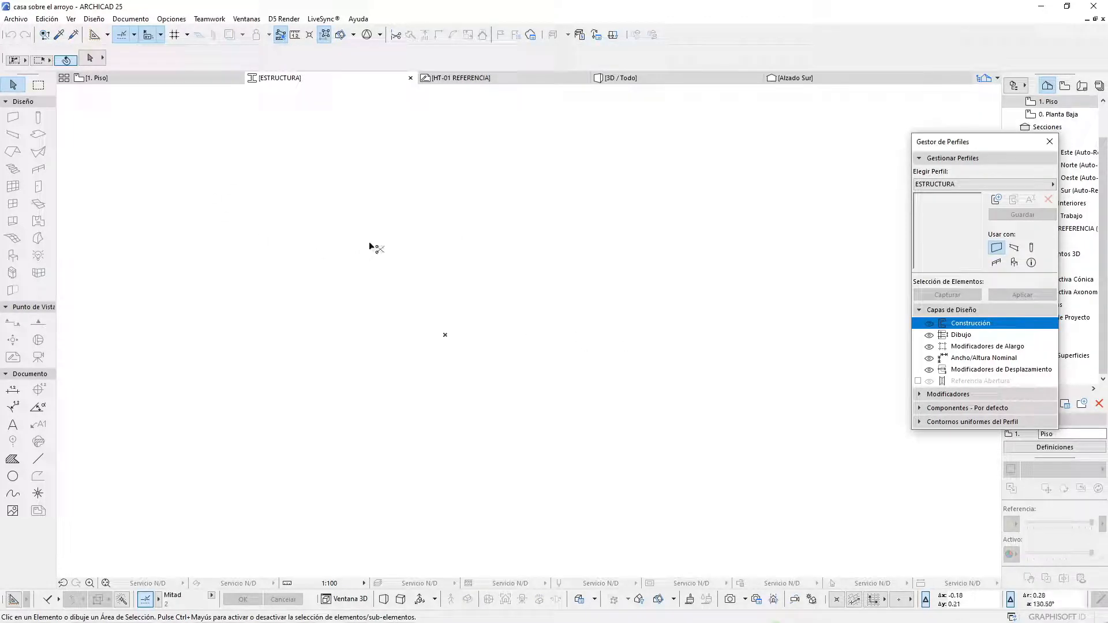
pyautogui.hotkey('ctrl', 'v')
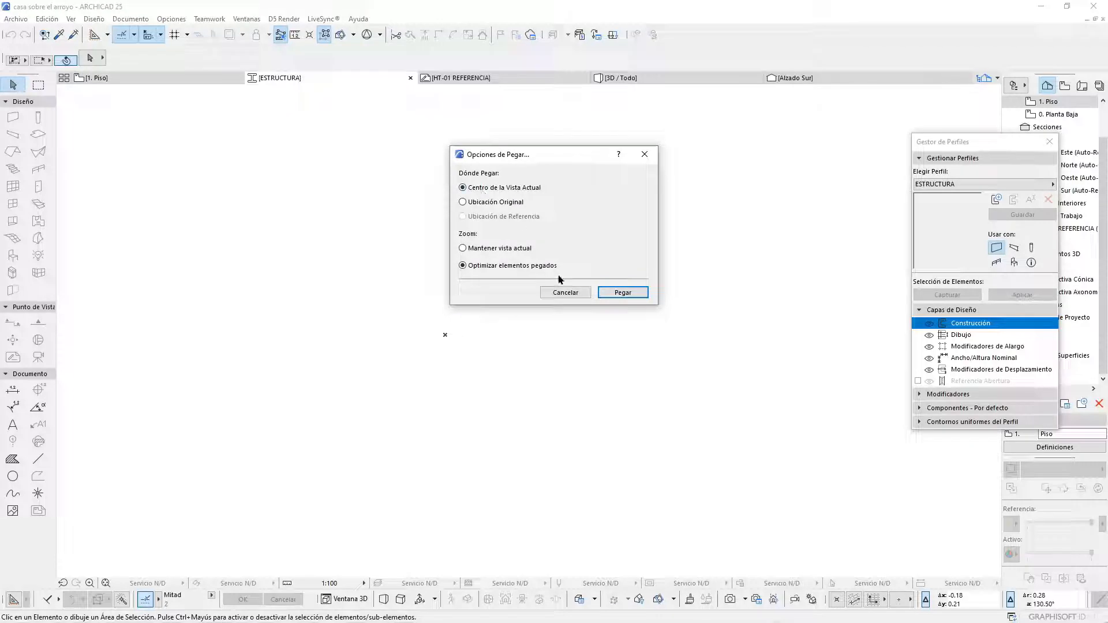
pyautogui.click(629, 295)
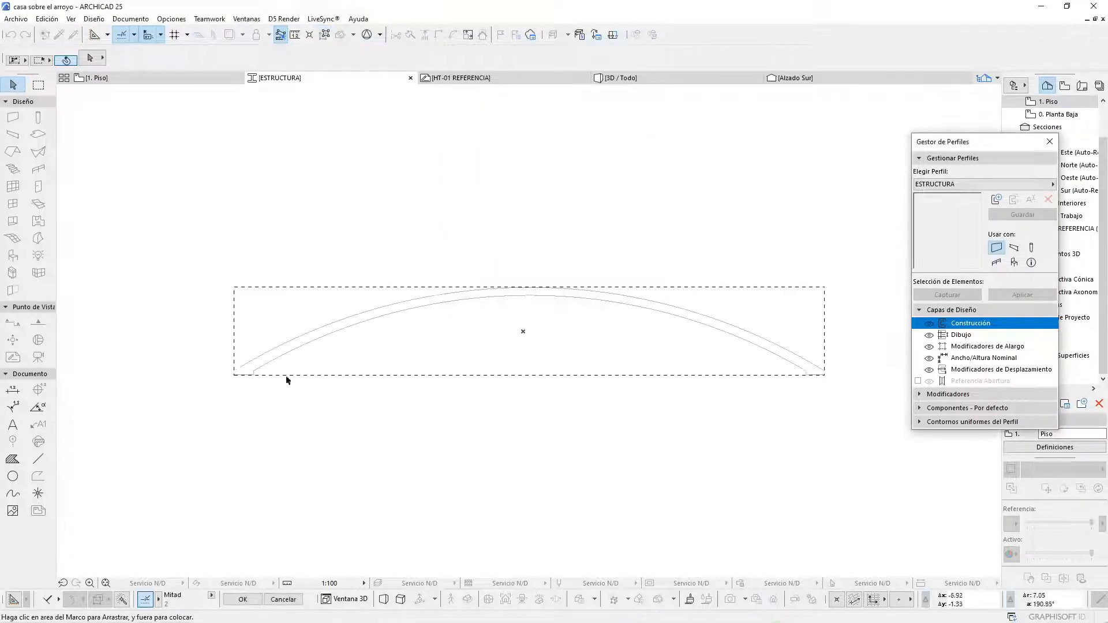
# - Move the pasted arch outline by the lower outer corner of its left foot onto the profile origin
pyautogui.scroll(5, 244, 364)
pyautogui.scroll(8, 233, 392)
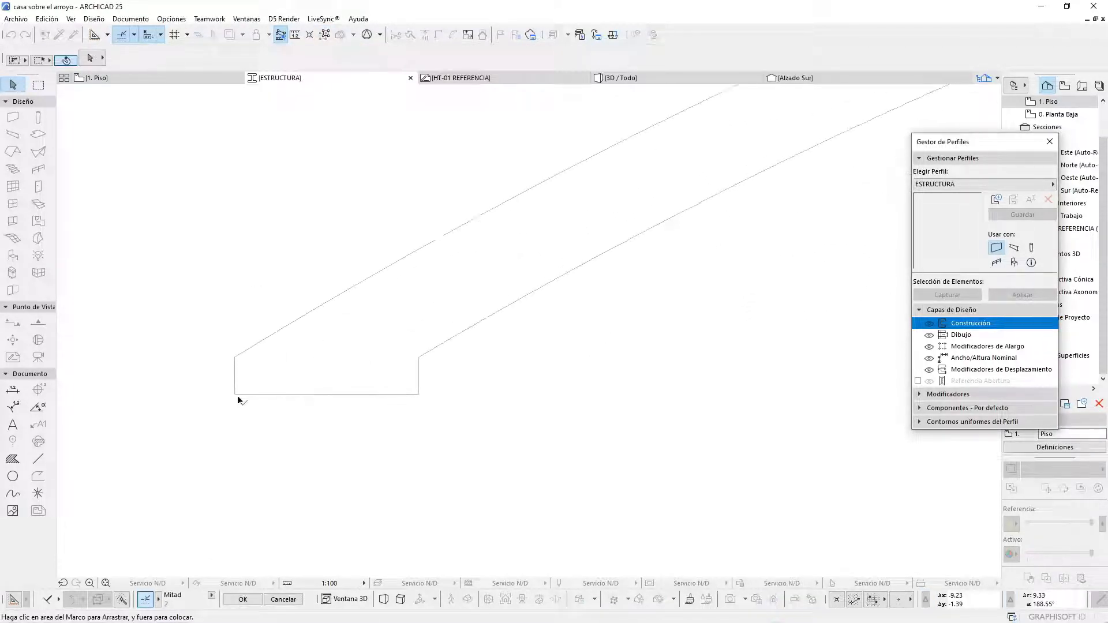
pyautogui.click(233, 393)
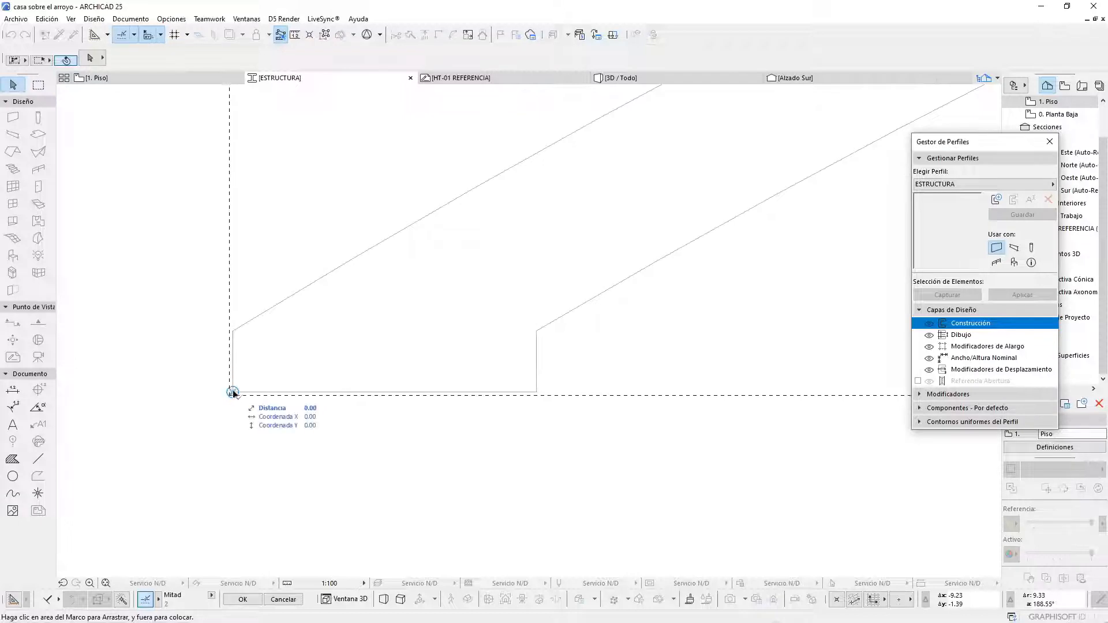
pyautogui.scroll(-5, 152, 387)
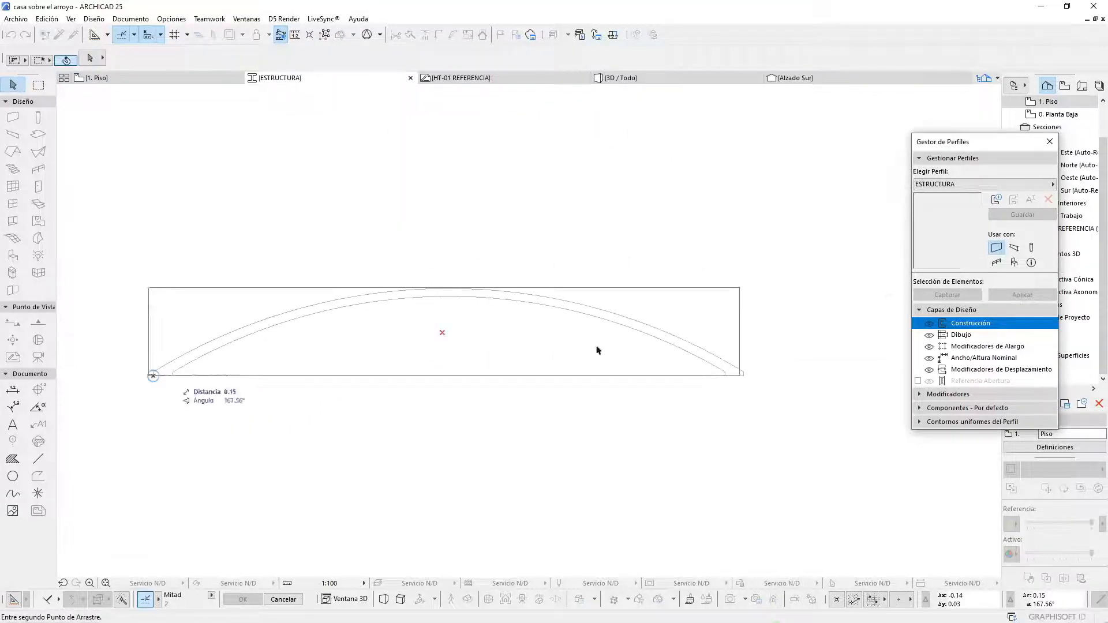
pyautogui.scroll(5, 515, 339)
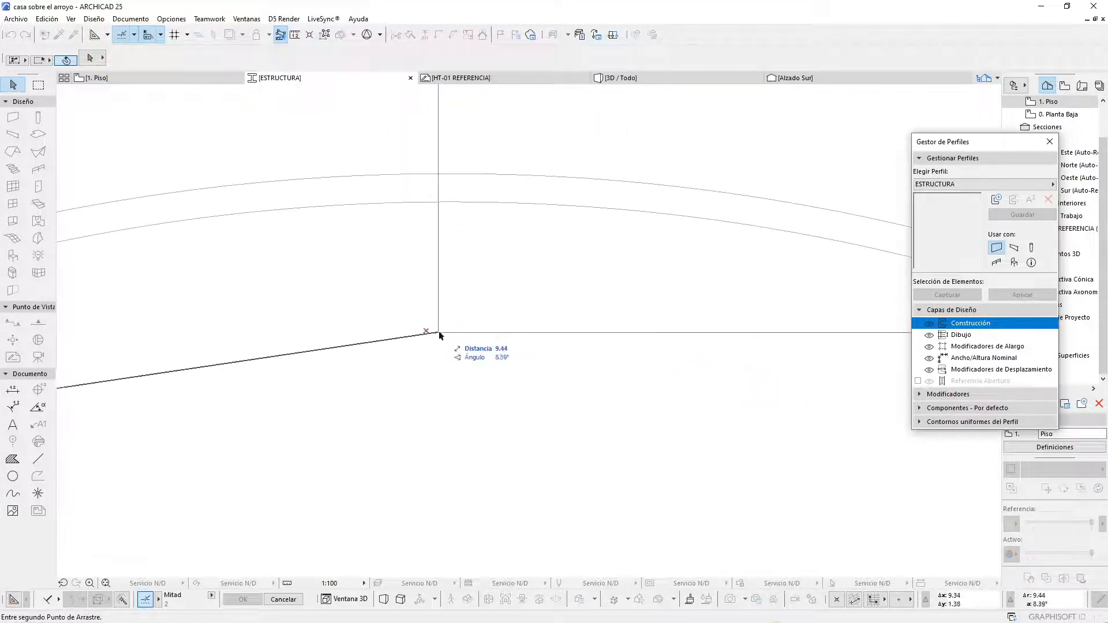
pyautogui.click(427, 333)
# - Move the arch outline straight down so its left foot sits below the profile origin, and finalize the paste
pyautogui.scroll(5, 427, 333)
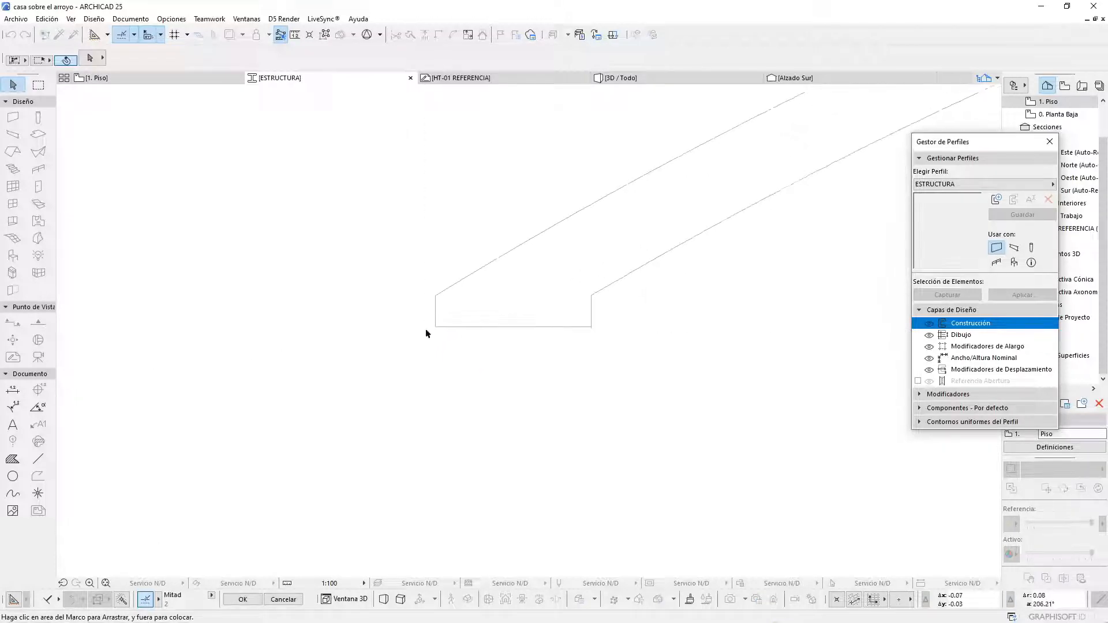
pyautogui.click(524, 172)
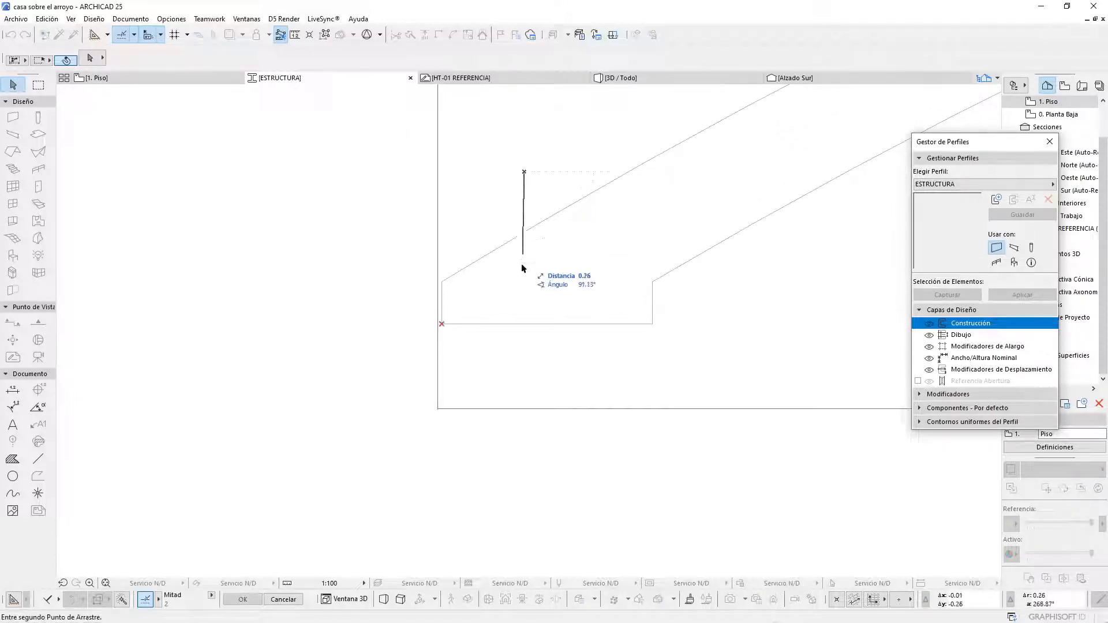
pyautogui.click(525, 385)
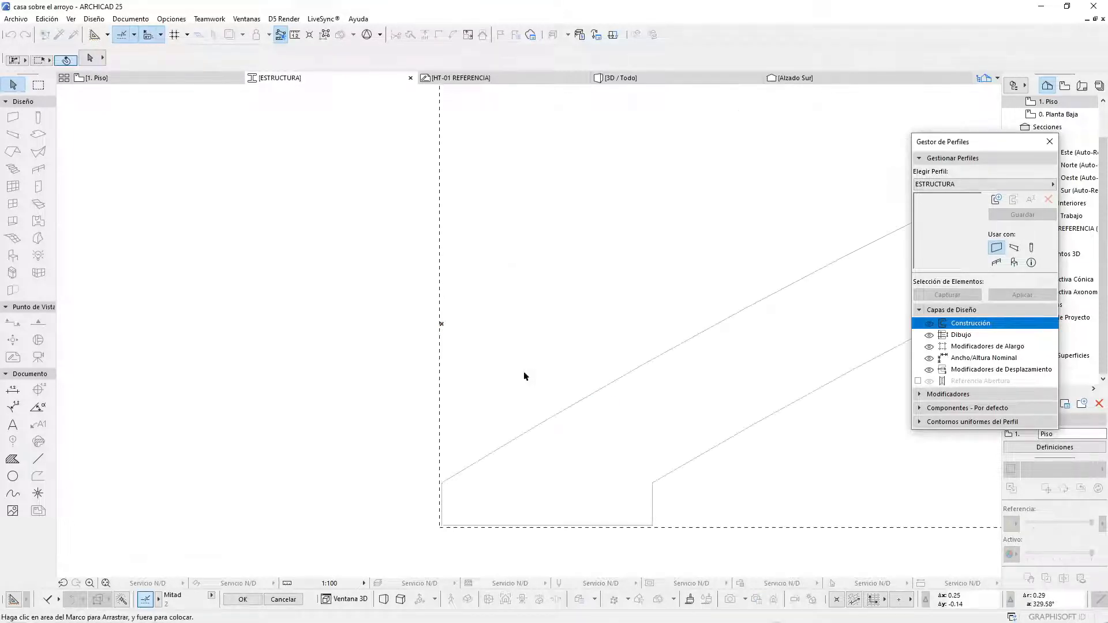
pyautogui.scroll(-1, 408, 338)
pyautogui.scroll(-1, 409, 339)
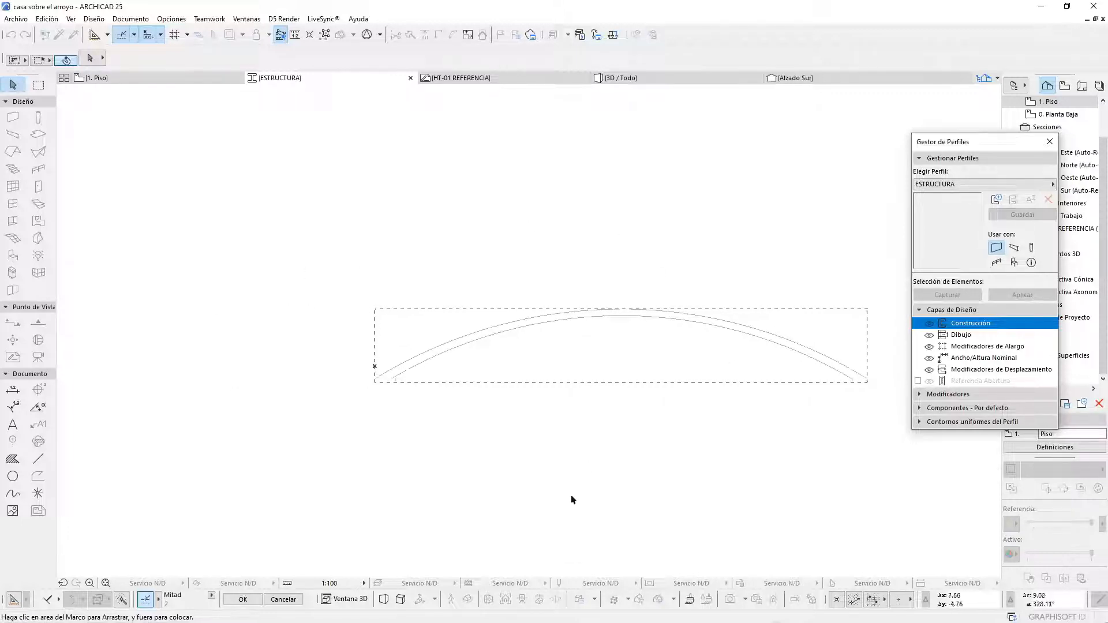
pyautogui.click(596, 196)
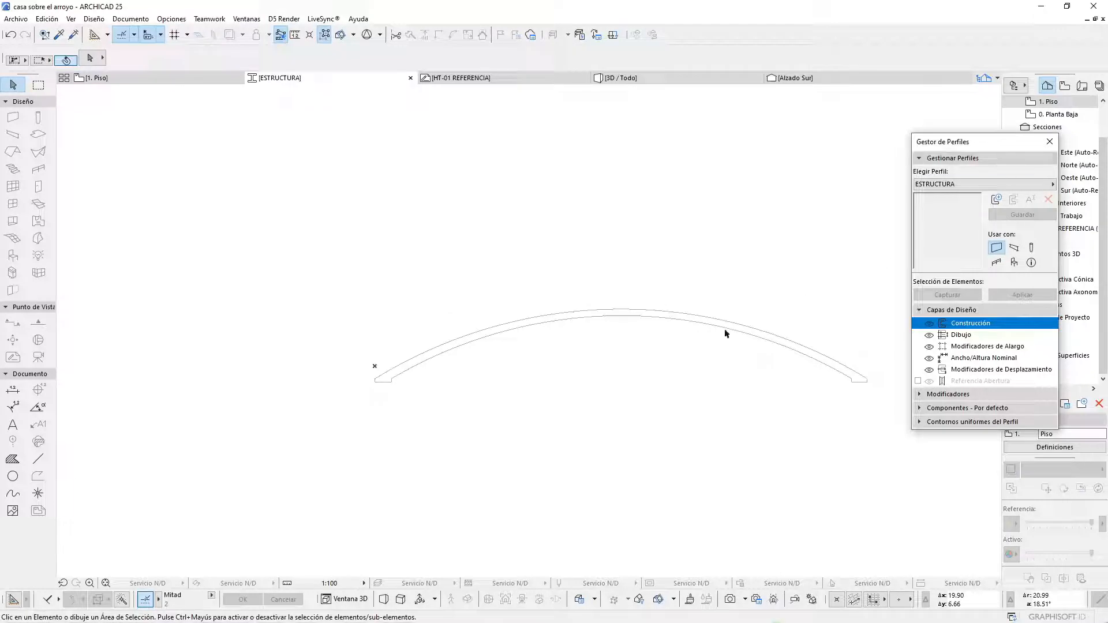
# - Fill the closed arch outline with a Baldosa - Mural fill using the Magic Wand, and return to the selection tool
pyautogui.click(13, 459)
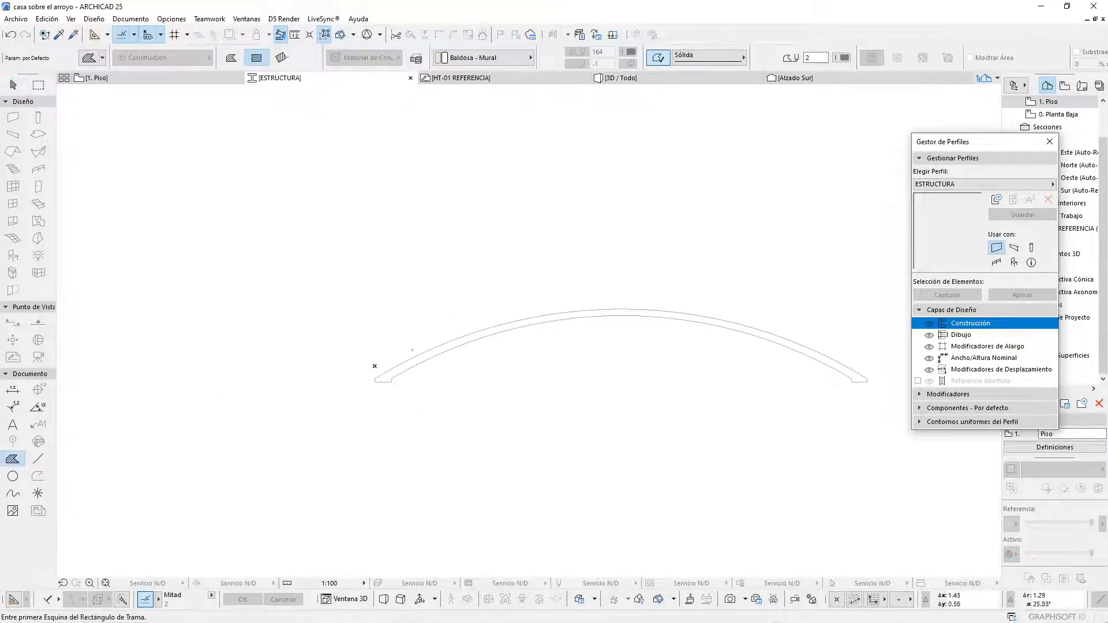
pyautogui.scroll(3, 486, 340)
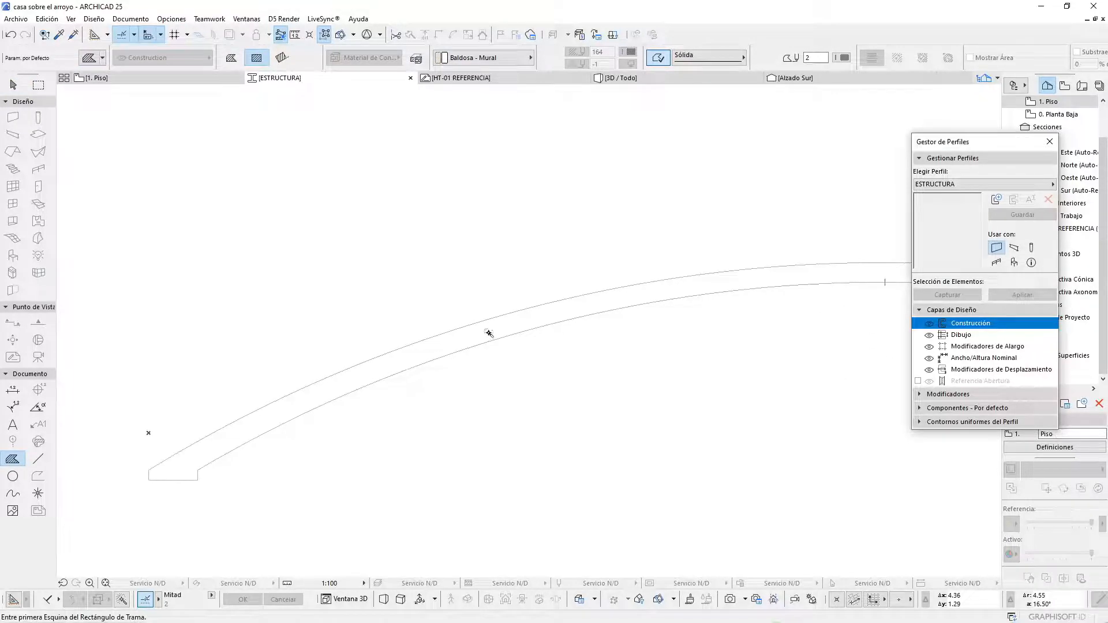
pyautogui.scroll(-3, 260, 351)
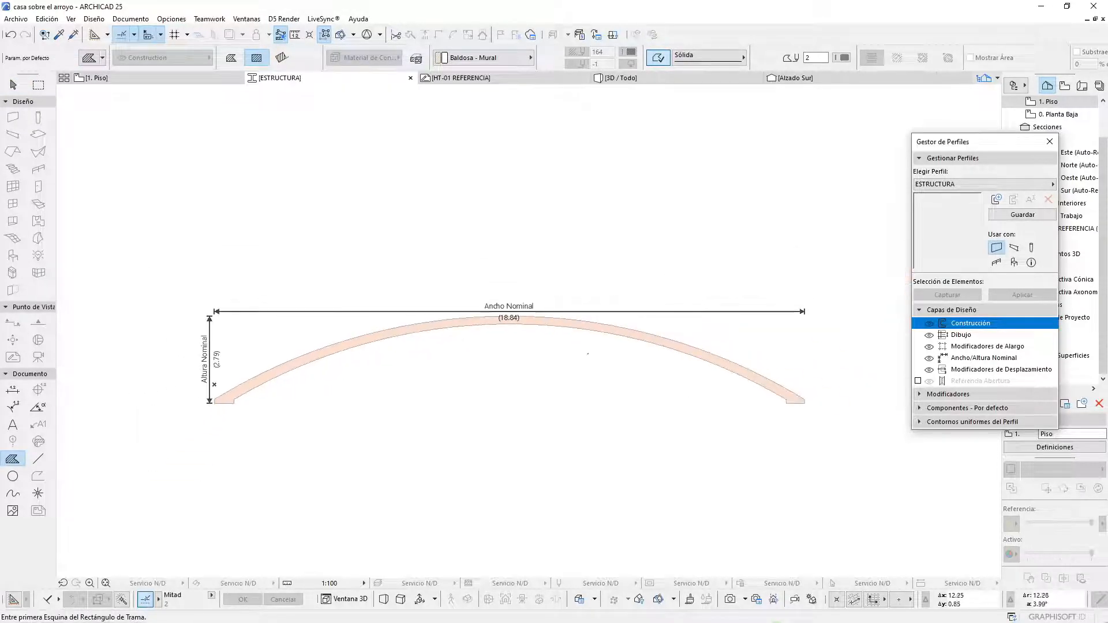
pyautogui.click(12, 85)
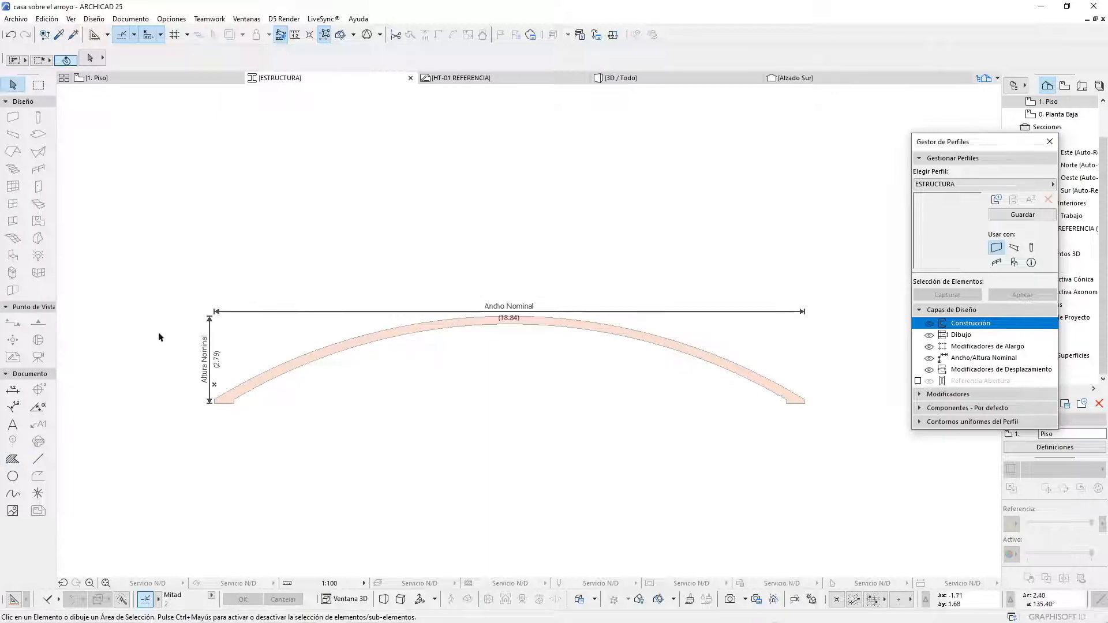
# - Change the arch fill's building material to ST-06 Hormigón Armado - Estructural
pyautogui.click(764, 385)
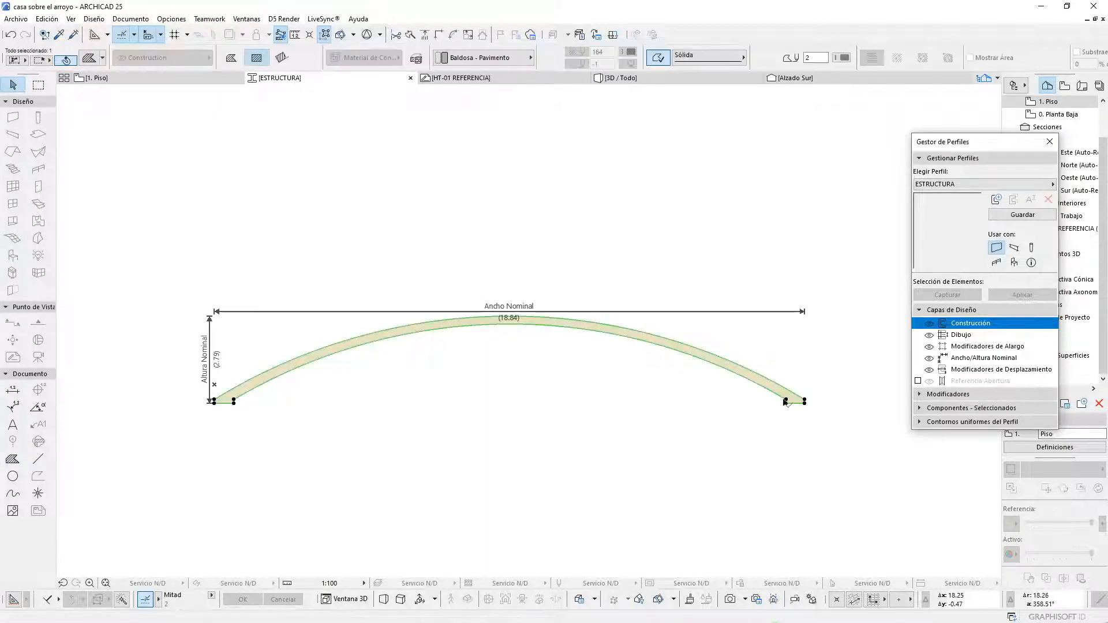
pyautogui.click(486, 58)
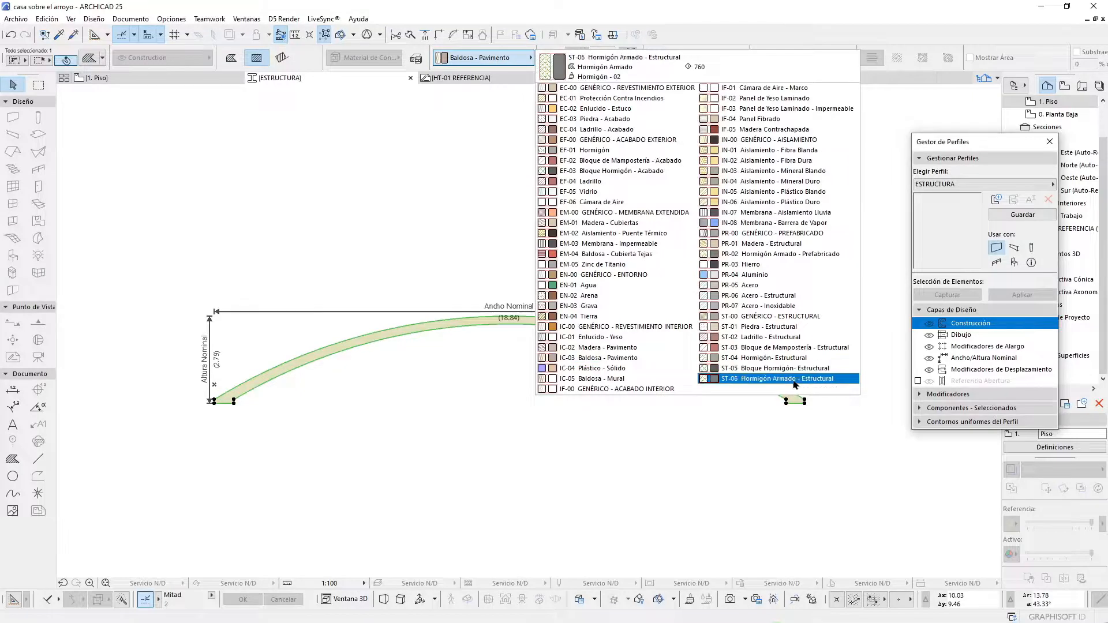
pyautogui.click(830, 379)
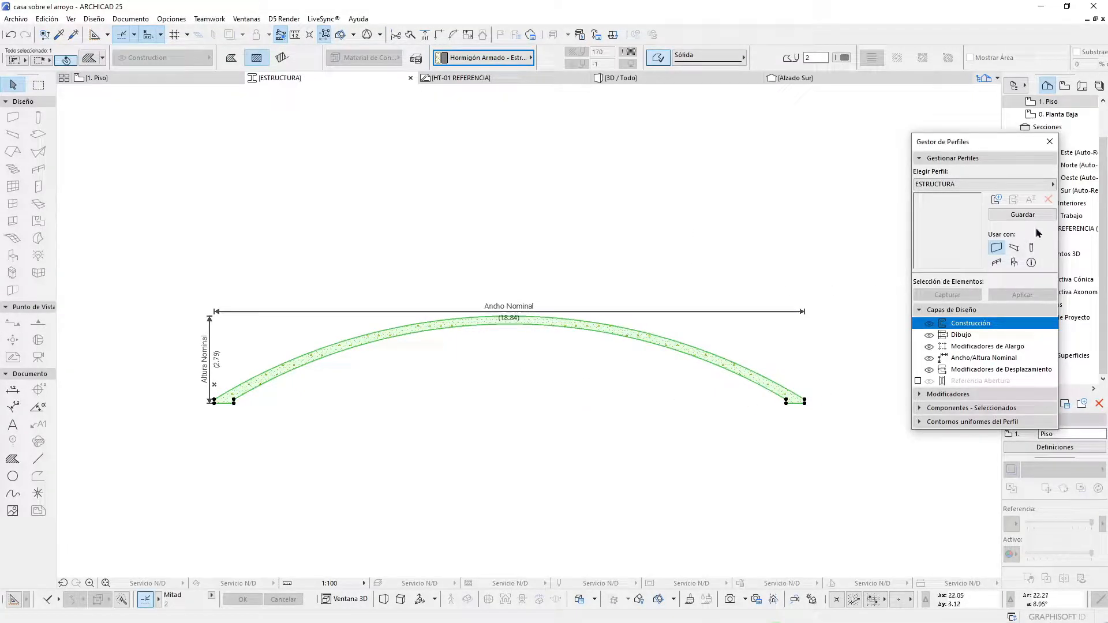
# - Make the ESTRUCTURA profile available for walls and beams only, save it, and close the profile manager
pyautogui.moveTo(986, 143); pyautogui.dragTo(479, 144)
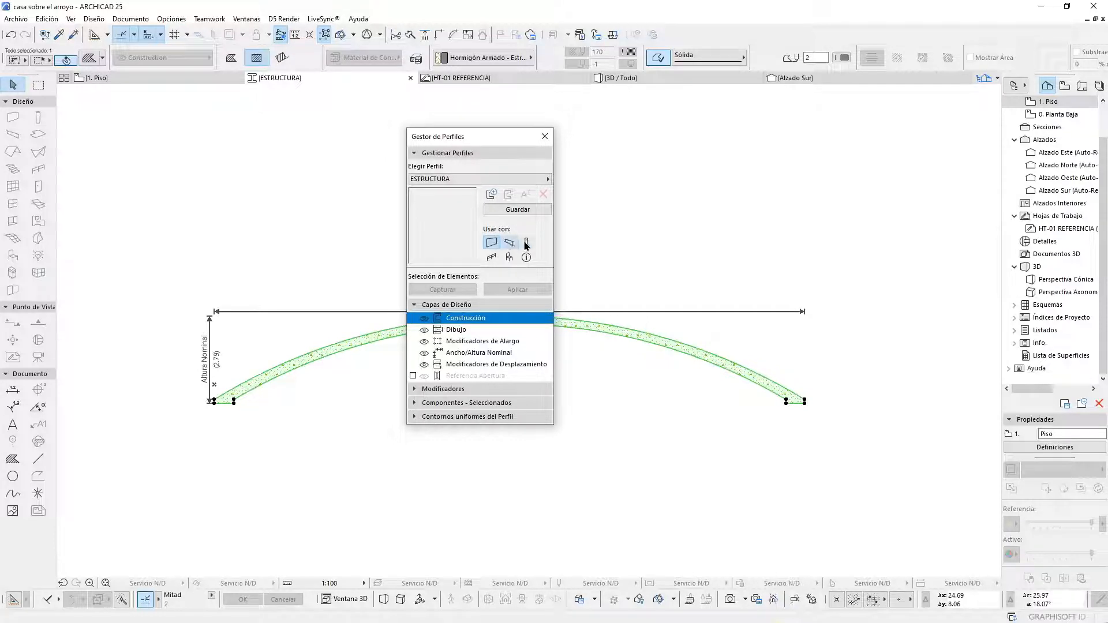
pyautogui.click(490, 258)
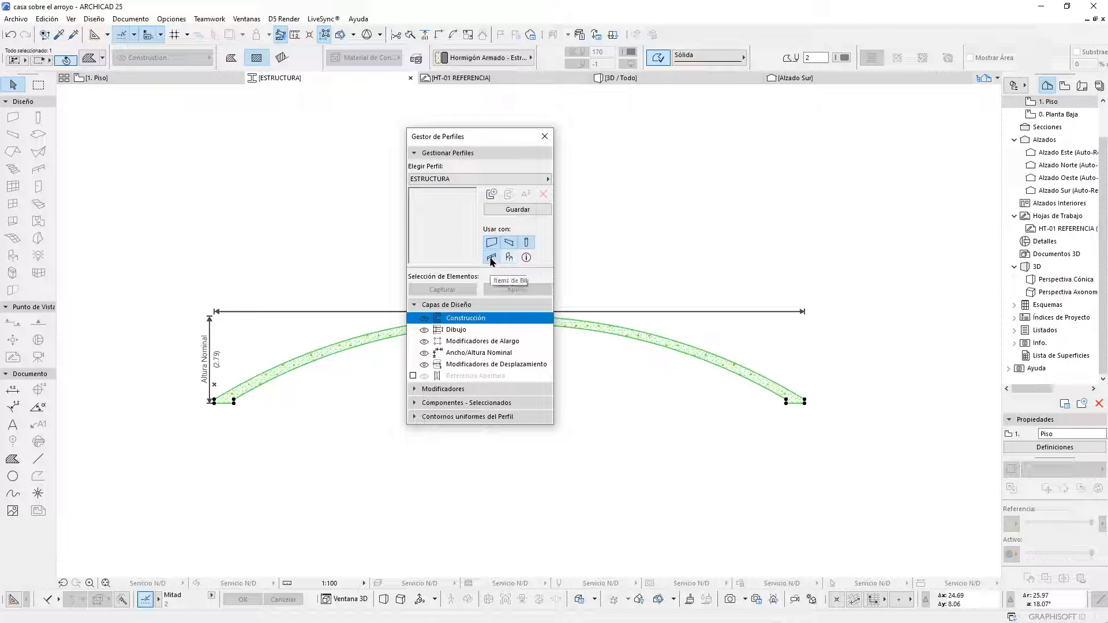
pyautogui.click(509, 243)
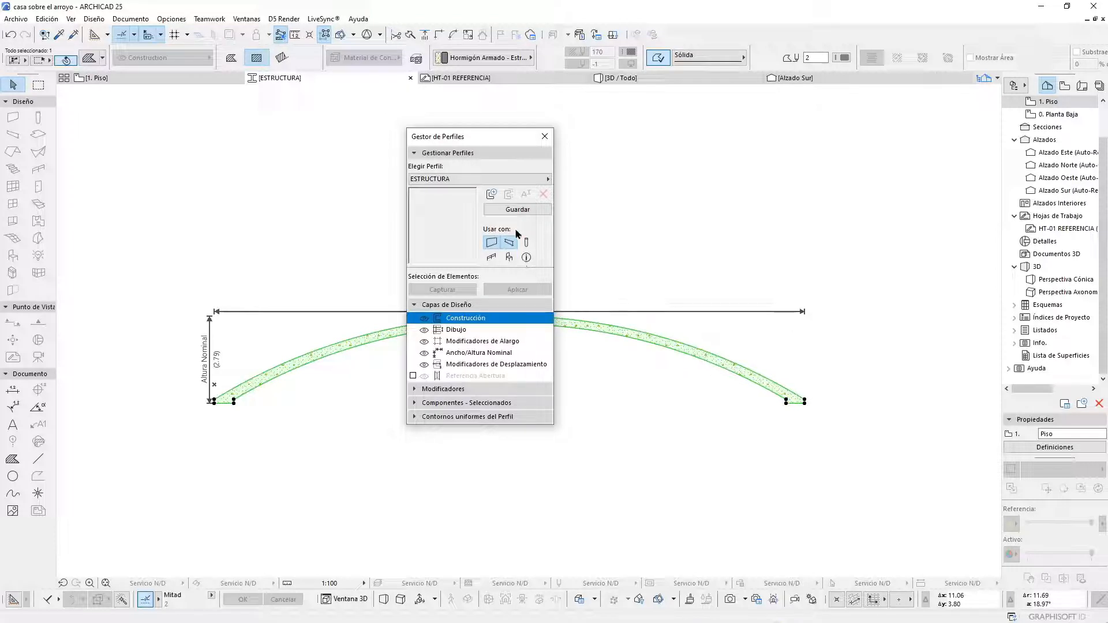
pyautogui.click(512, 210)
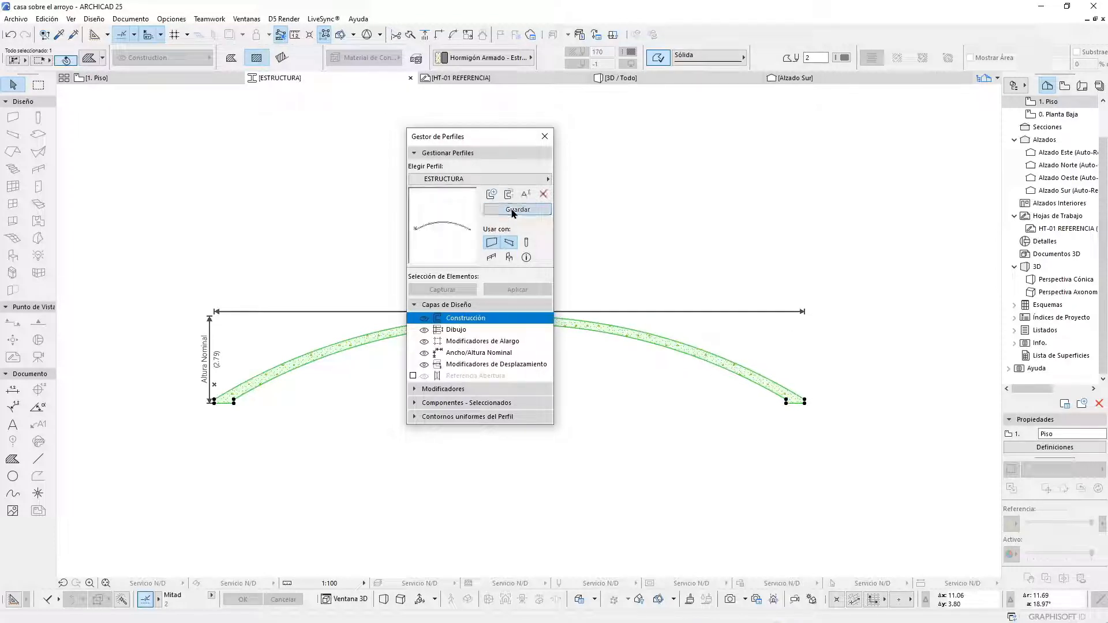
pyautogui.click(545, 137)
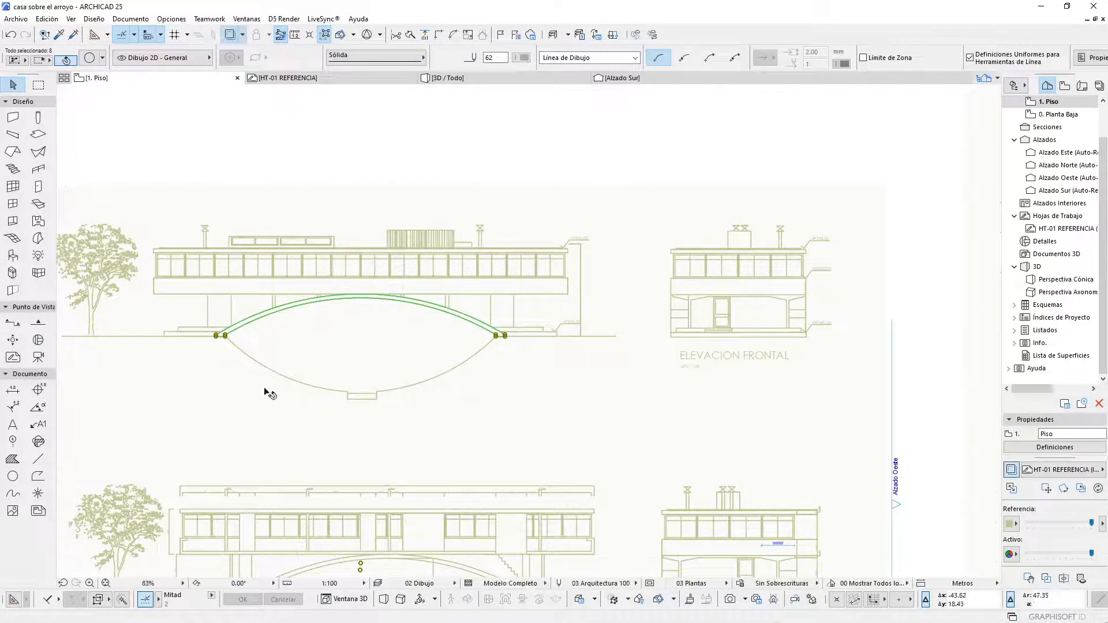
# - Open the 0. Planta Baja floor plan and show 1. Piso as its trace reference
pyautogui.scroll(-1, 269, 394)
pyautogui.scroll(-4, 240, 360)
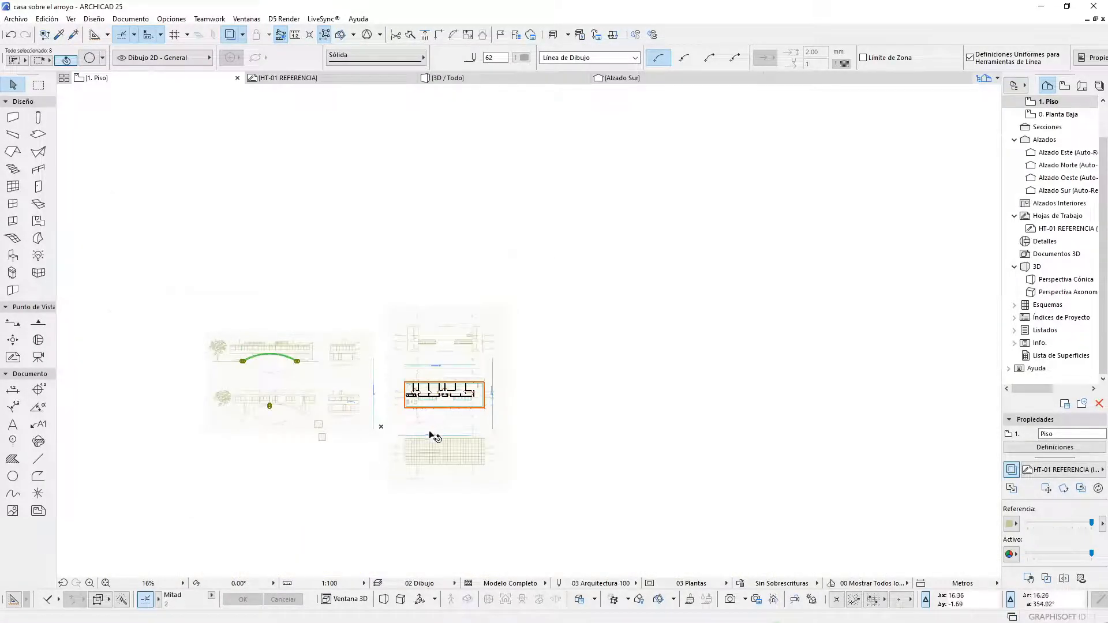
pyautogui.scroll(5, 435, 437)
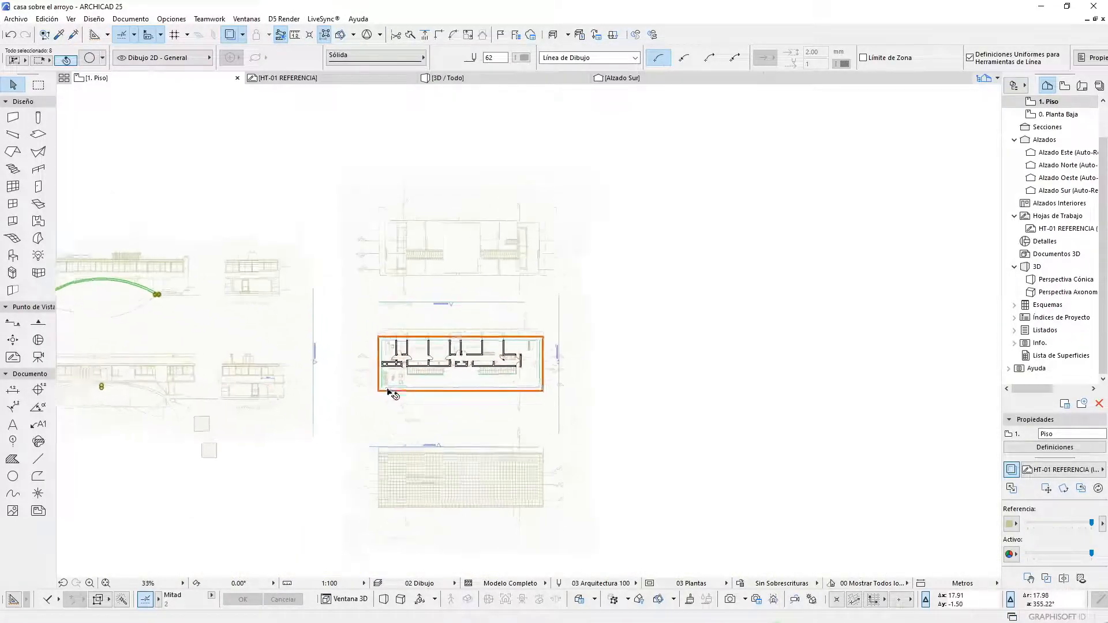
pyautogui.doubleClick(1053, 115)
pyautogui.rightClick(1051, 114)
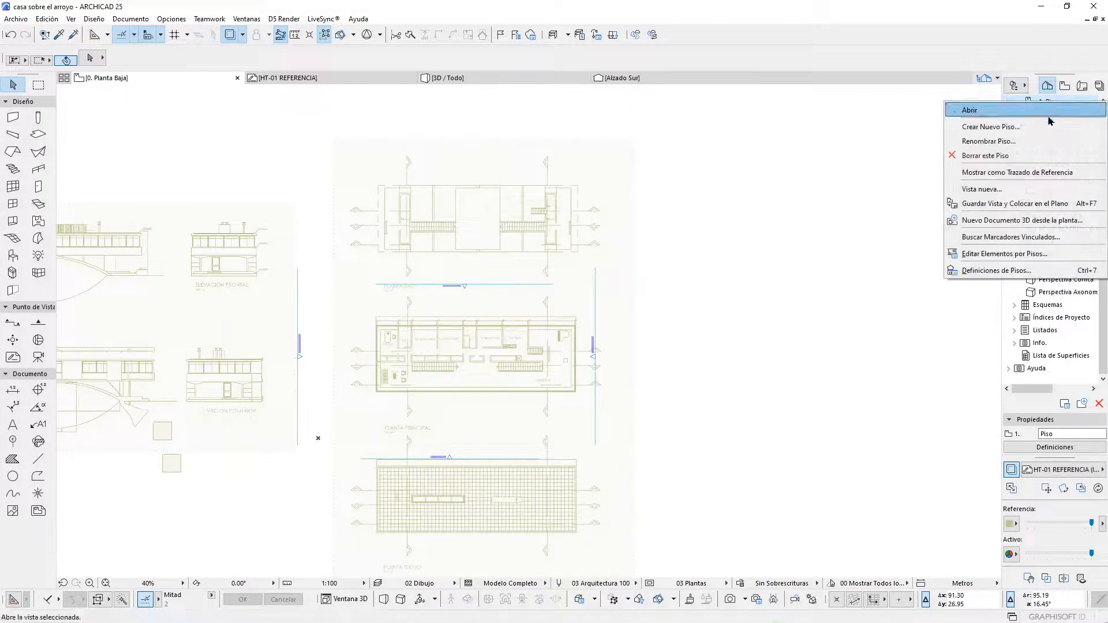
pyautogui.click(1008, 173)
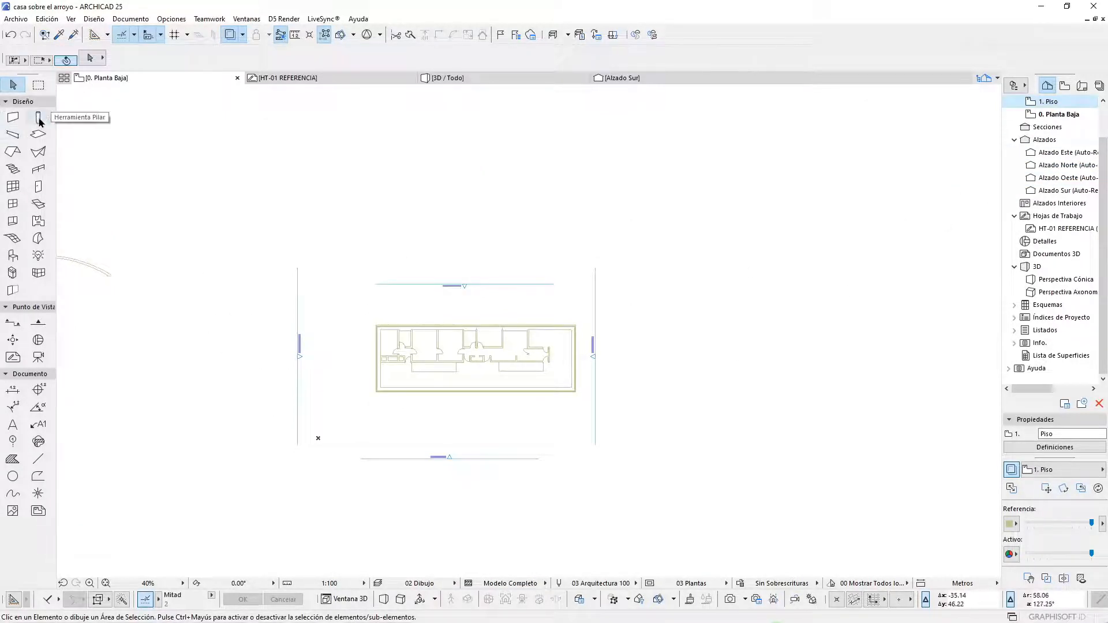
# - Set the default wall structure to the complex profile ESTRUCTURA
pyautogui.click(14, 122)
pyautogui.doubleClick(14, 123)
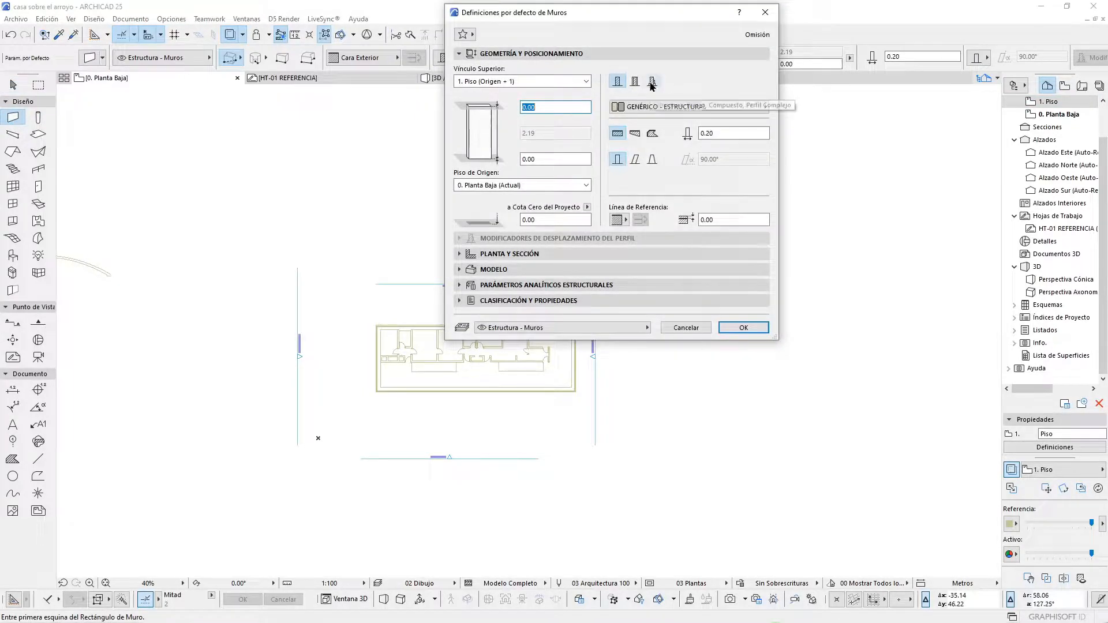
pyautogui.click(653, 82)
pyautogui.click(642, 105)
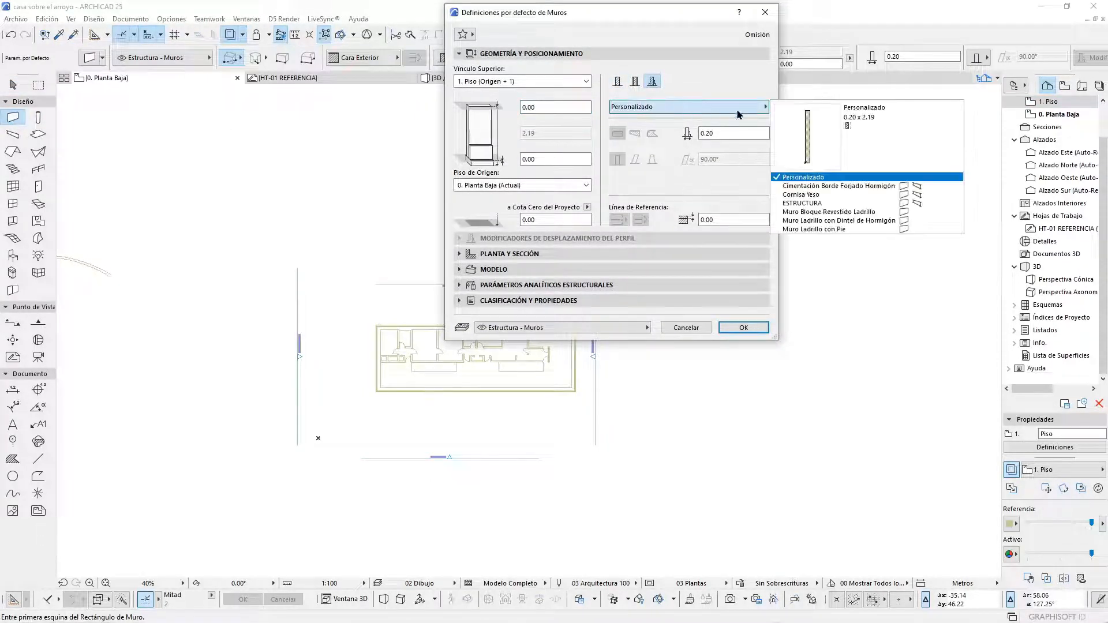
pyautogui.click(826, 203)
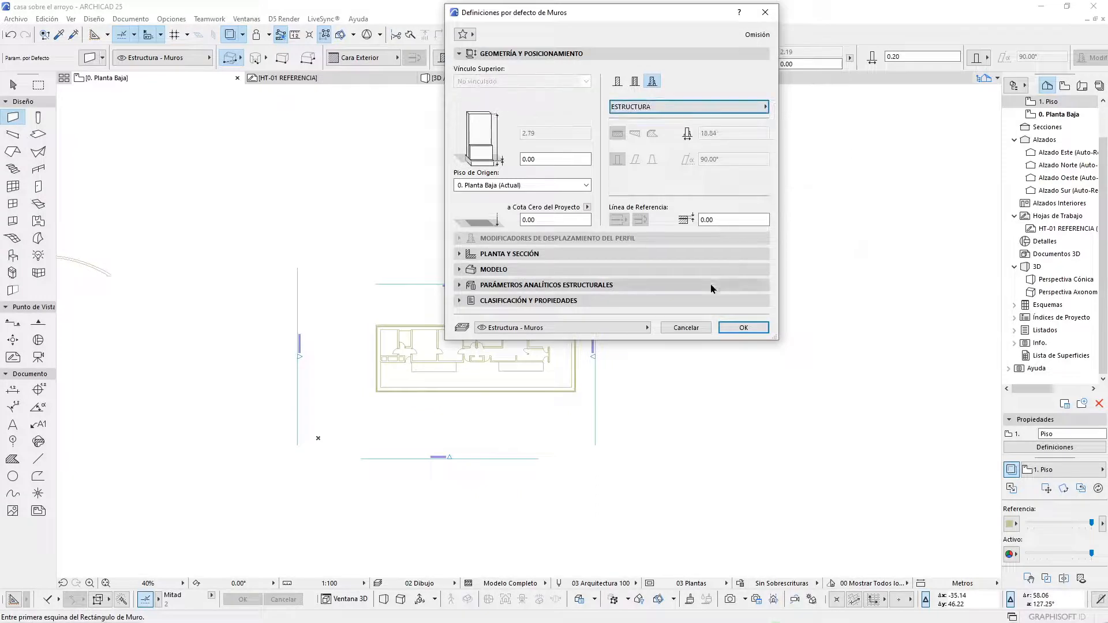
pyautogui.click(743, 327)
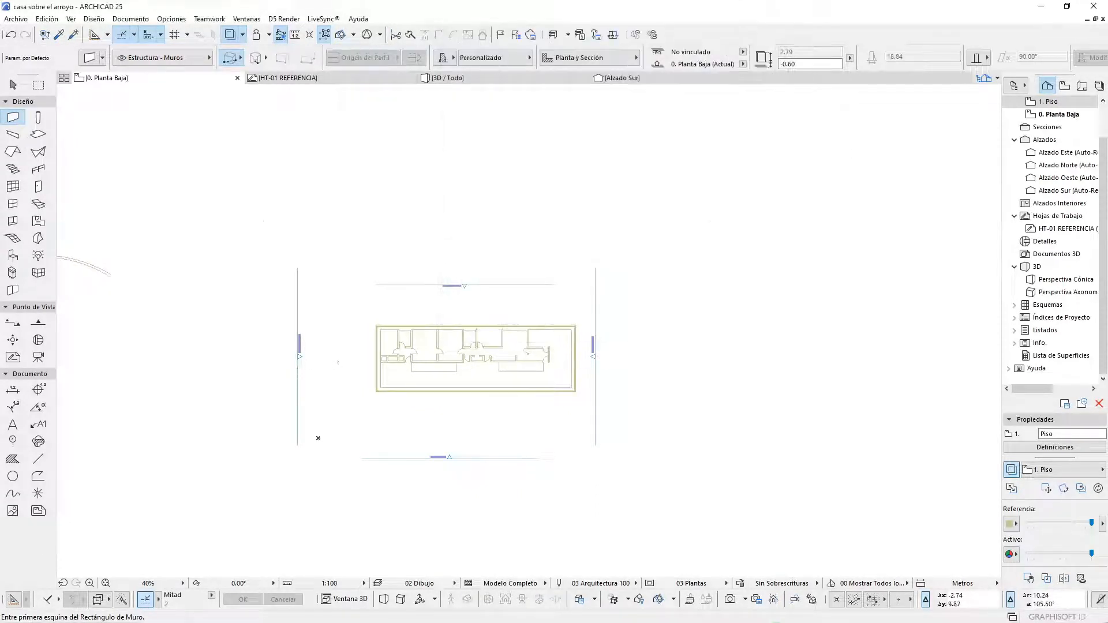
# - Start the arch wall at the lower-left outer corner of the traced plan and switch the geometry method to a single straight wall
pyautogui.scroll(5, 374, 375)
pyautogui.scroll(2, 363, 452)
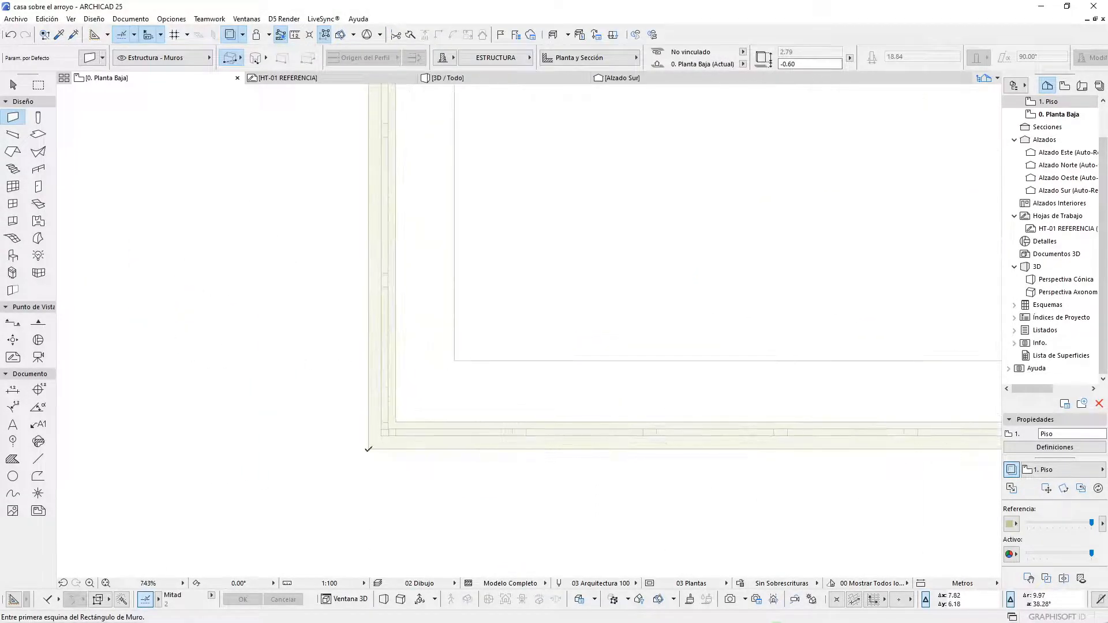
pyautogui.click(368, 449)
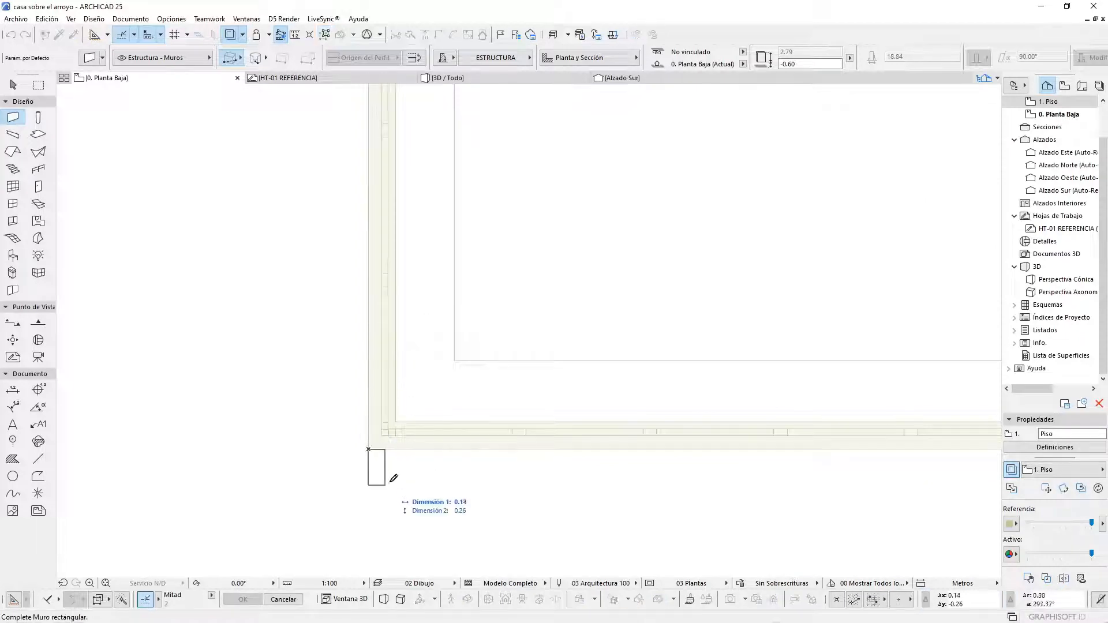
pyautogui.scroll(-4, 410, 456)
pyautogui.scroll(-1, 430, 479)
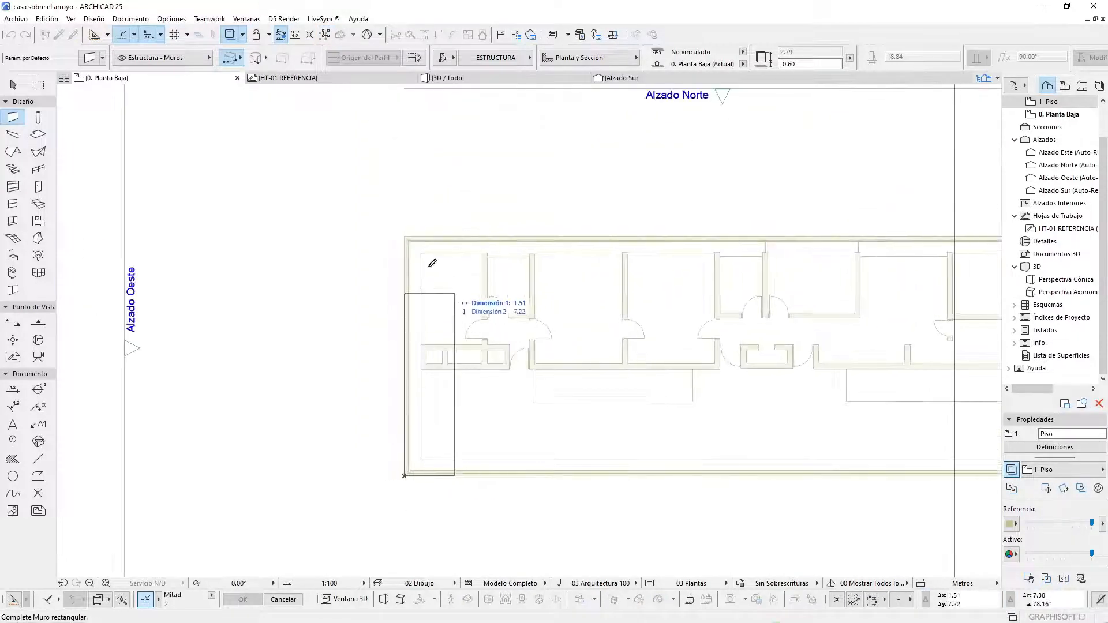
pyautogui.scroll(-3, 271, 300)
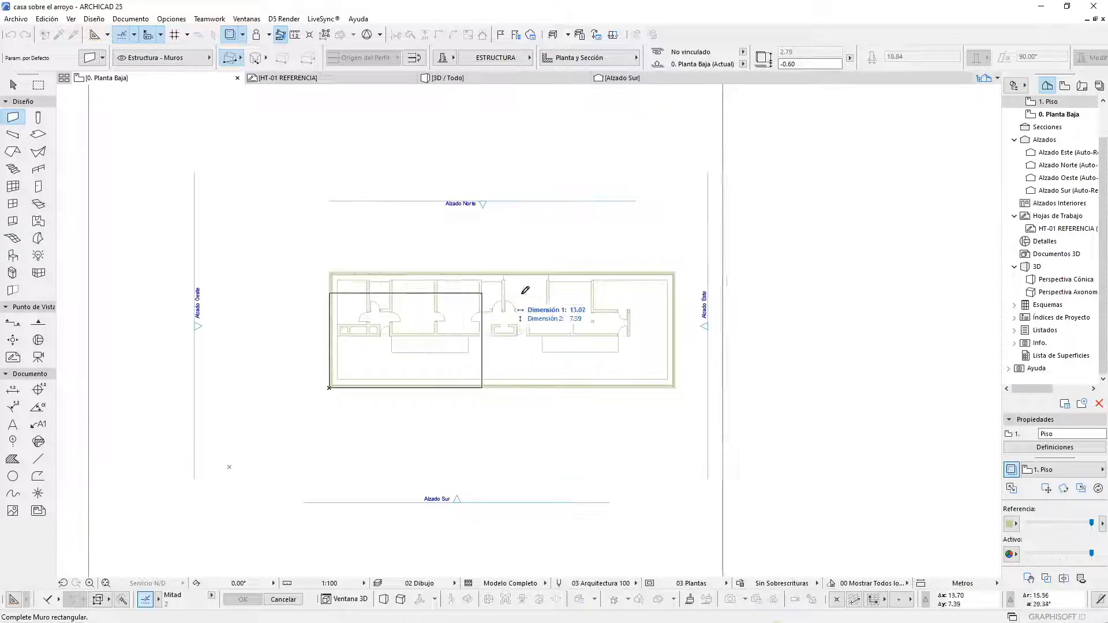
pyautogui.scroll(-1, 605, 285)
pyautogui.scroll(-2, 606, 285)
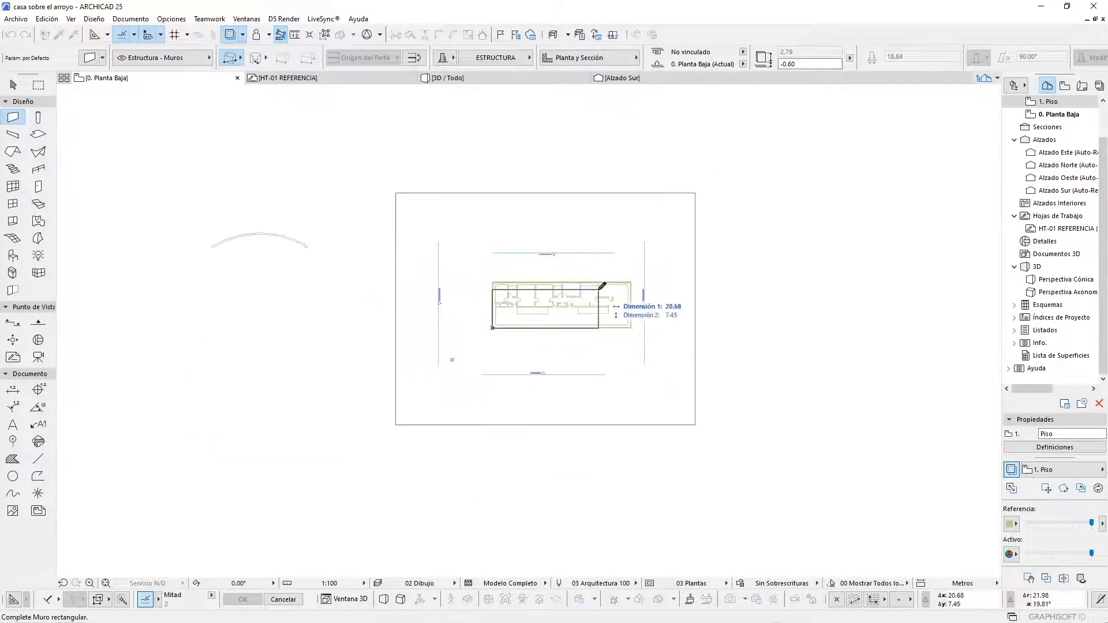
pyautogui.scroll(-1, 439, 245)
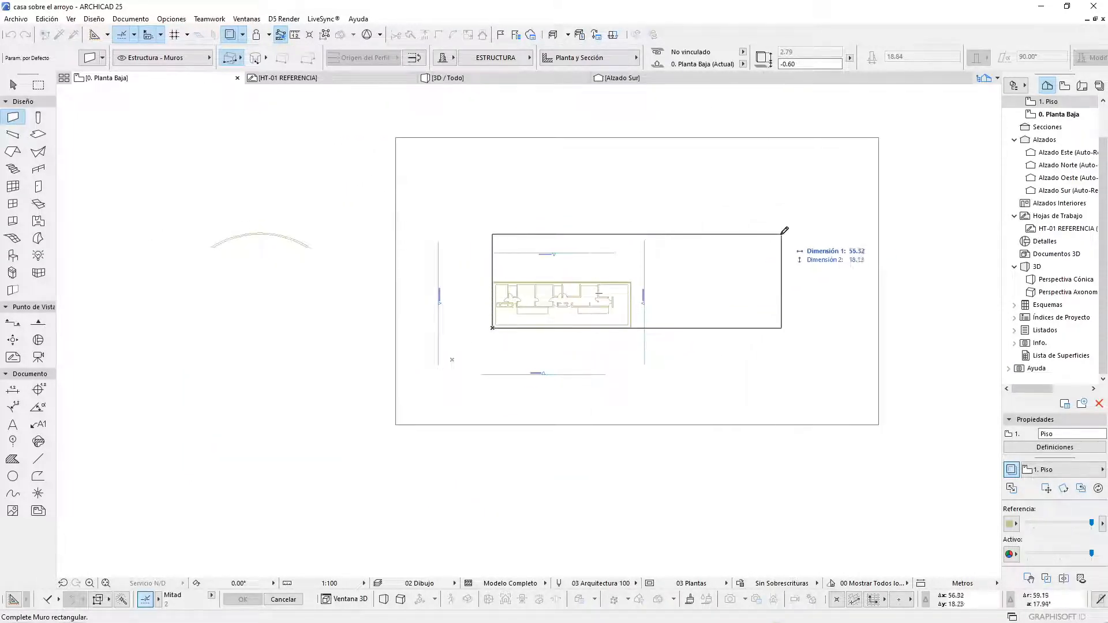
pyautogui.click(228, 57)
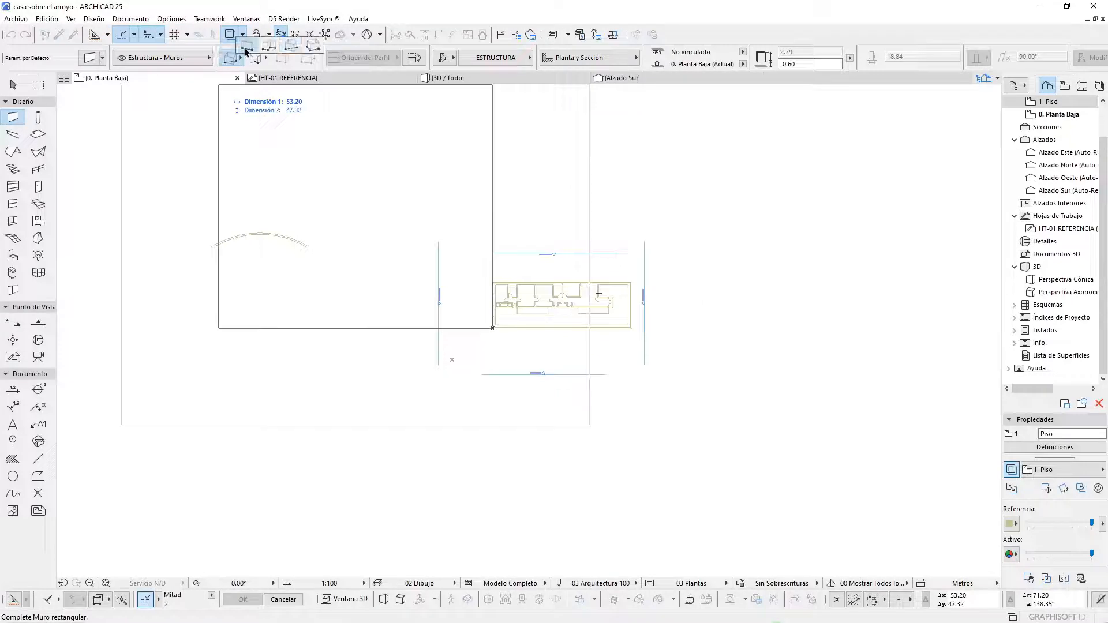
pyautogui.click(246, 46)
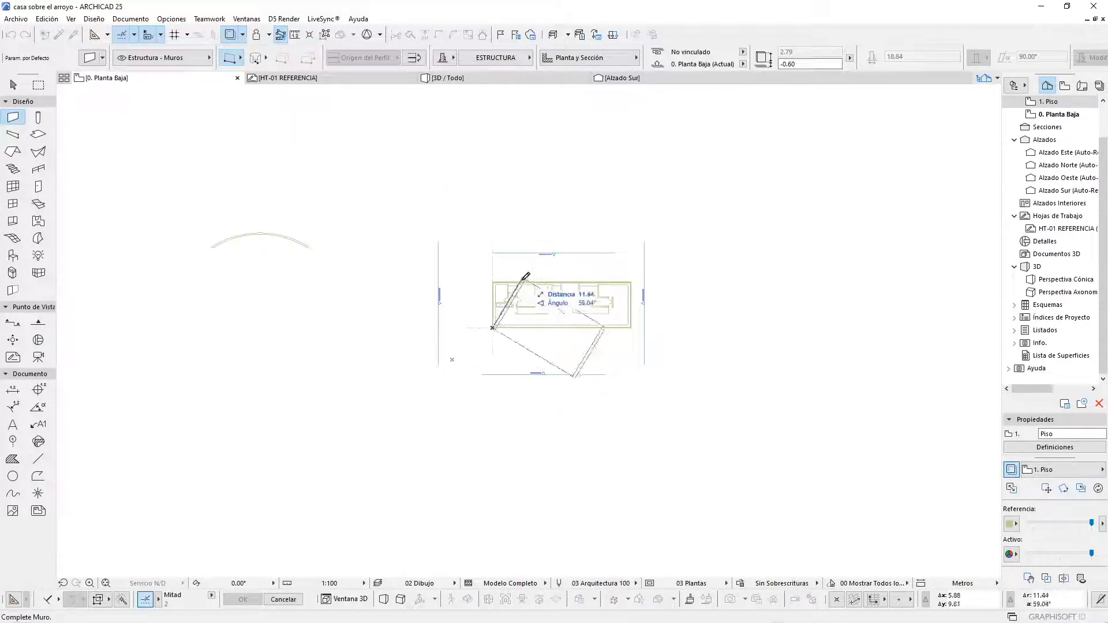
# - Finish the arch wall 9.05 m straight up at the traced plan's upper-left outer corner, and return to the selection tool
pyautogui.scroll(4, 496, 283)
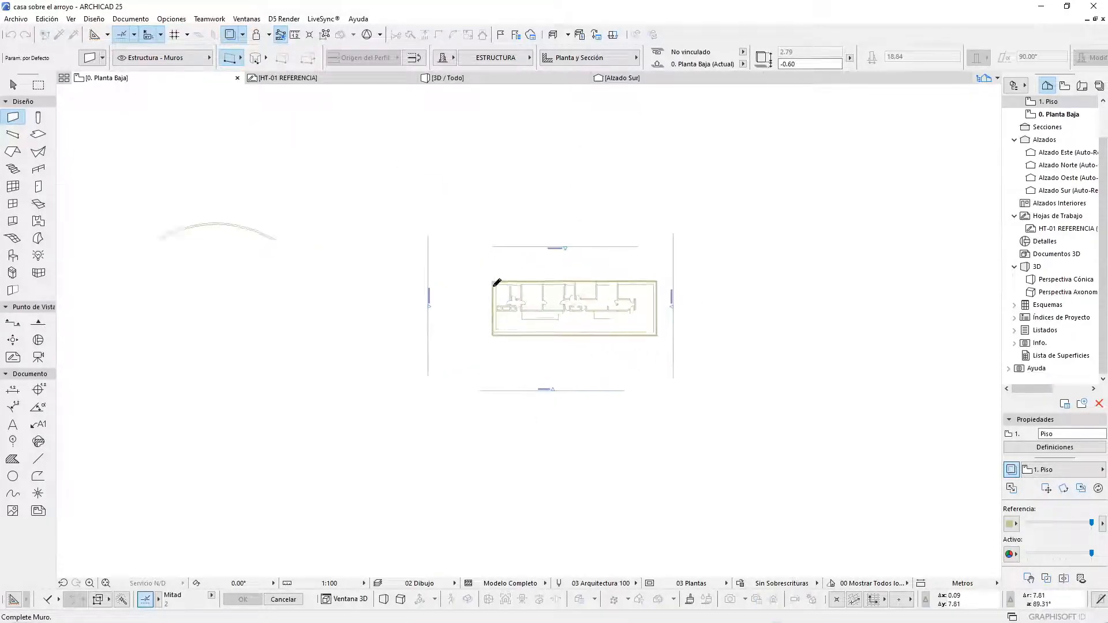
pyautogui.scroll(4, 497, 283)
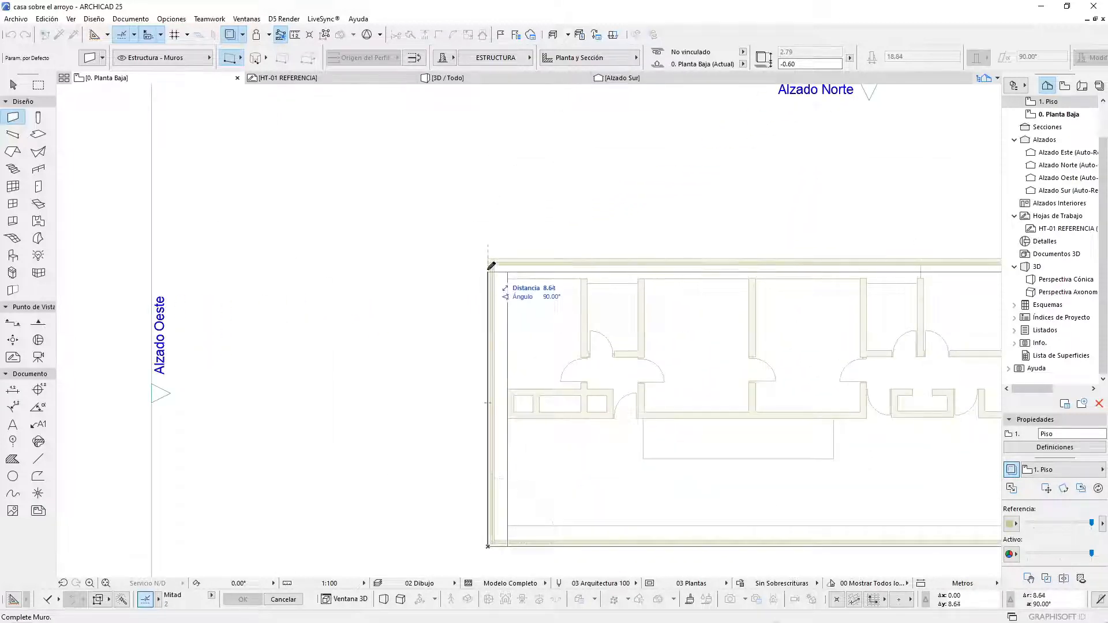
pyautogui.scroll(3, 490, 267)
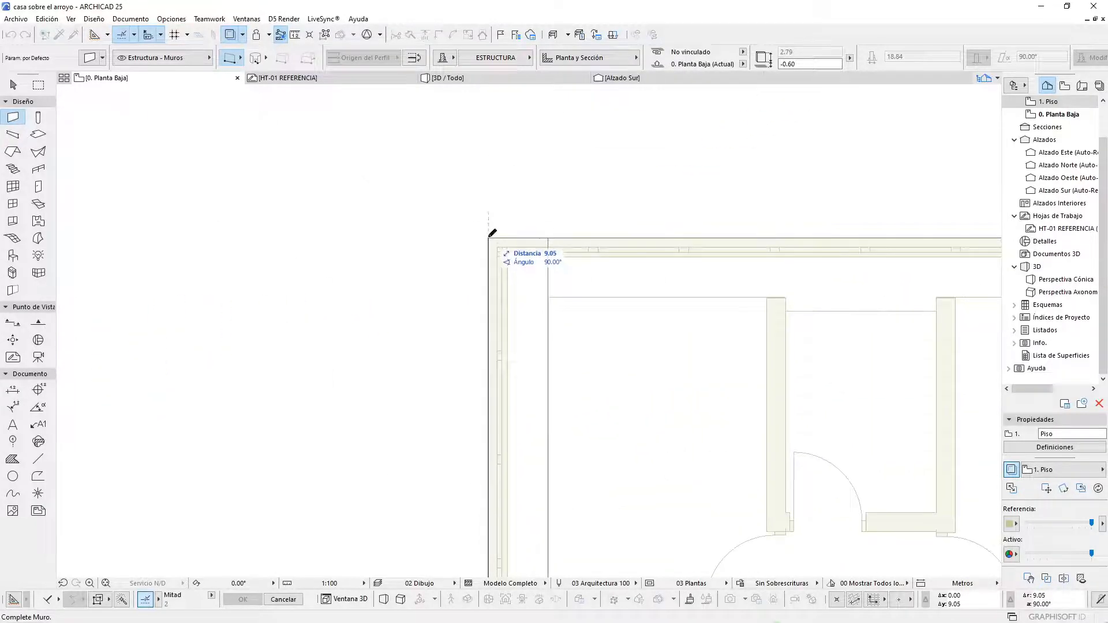
pyautogui.click(491, 236)
pyautogui.scroll(-8, 519, 259)
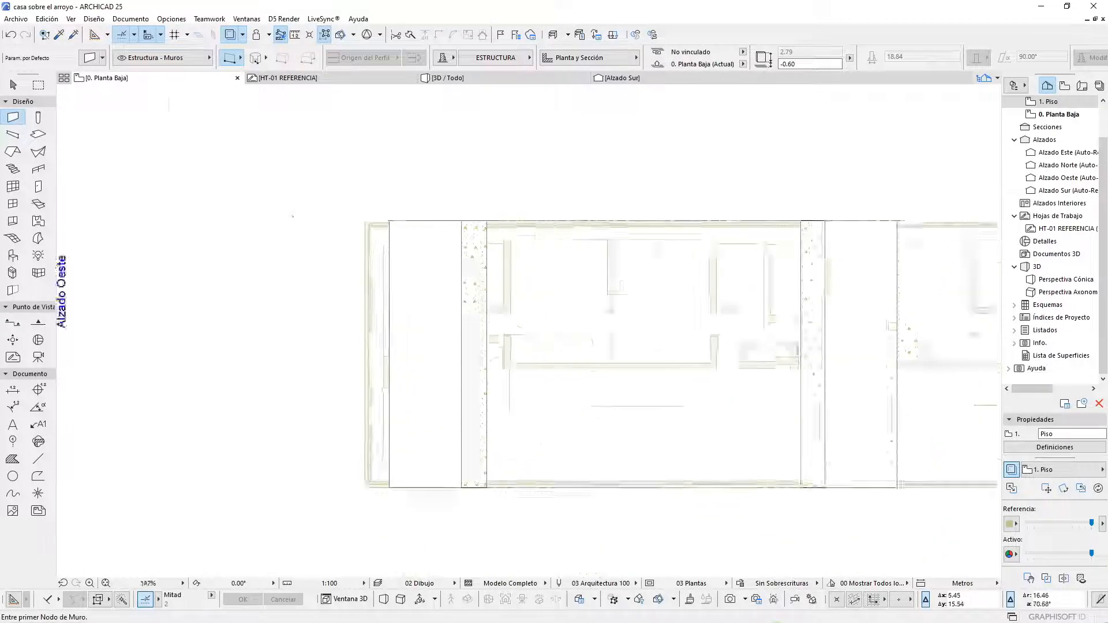
pyautogui.press('Escape')
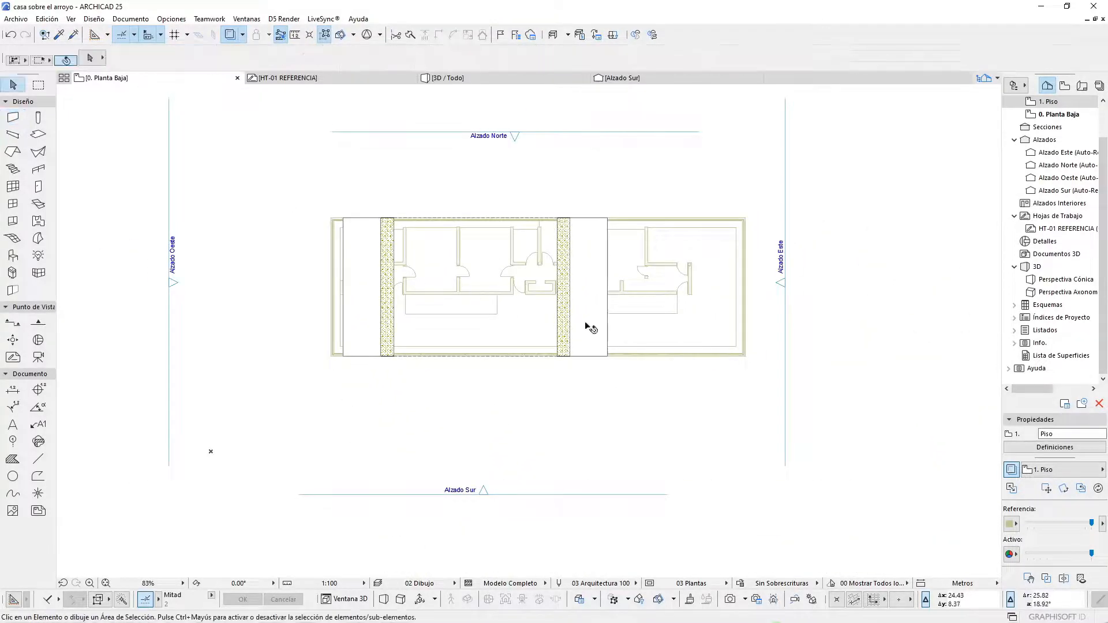
# - Inspect the arch beneath the house in the 3D view from the front
pyautogui.press('F3')
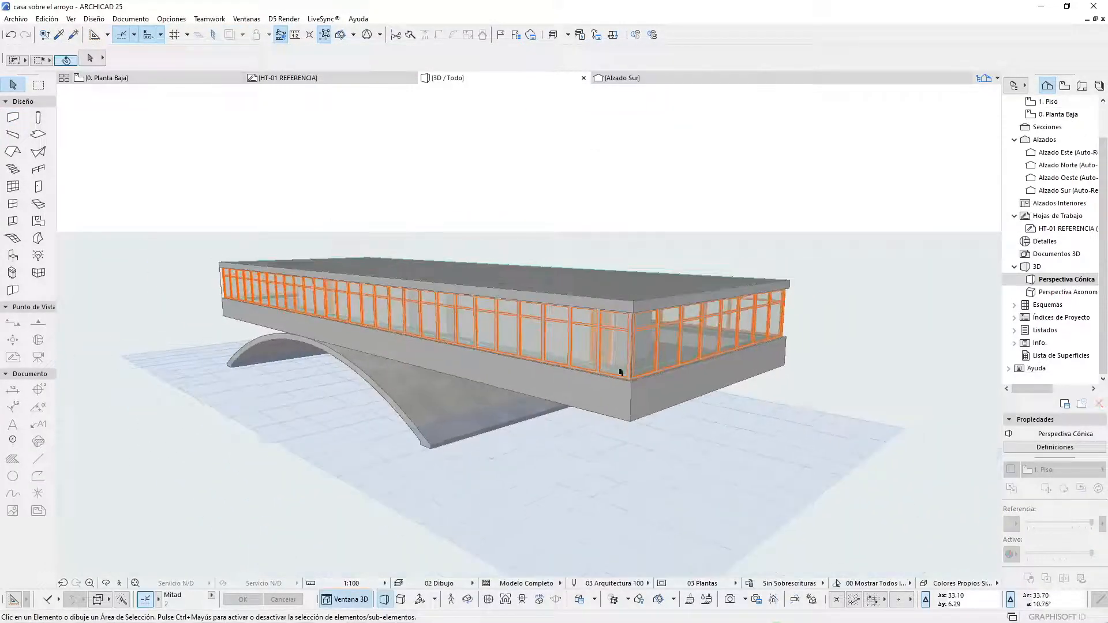
pyautogui.keyDown('shift'); pyautogui.moveTo(414, 407); pyautogui.dragTo(734, 391, button='middle'); pyautogui.keyUp('shift')
pyautogui.scroll(-5, 732, 363)
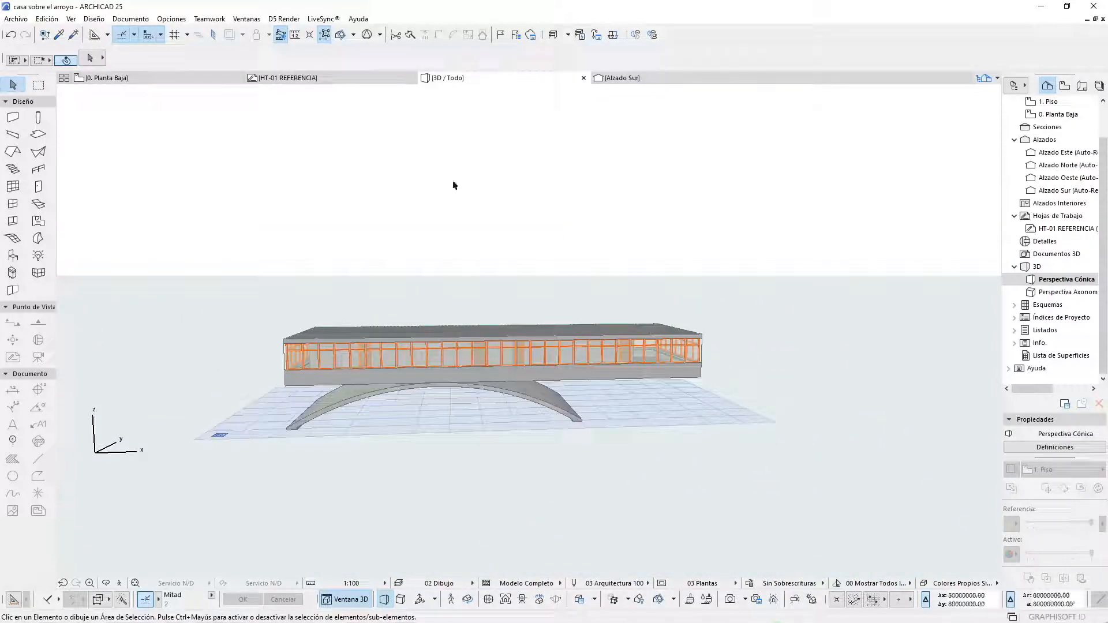
# - In the south elevation, move the trace reference so the upper long elevation's upper-left roof corner lands on the model's upper-left roof corner
pyautogui.click(650, 77)
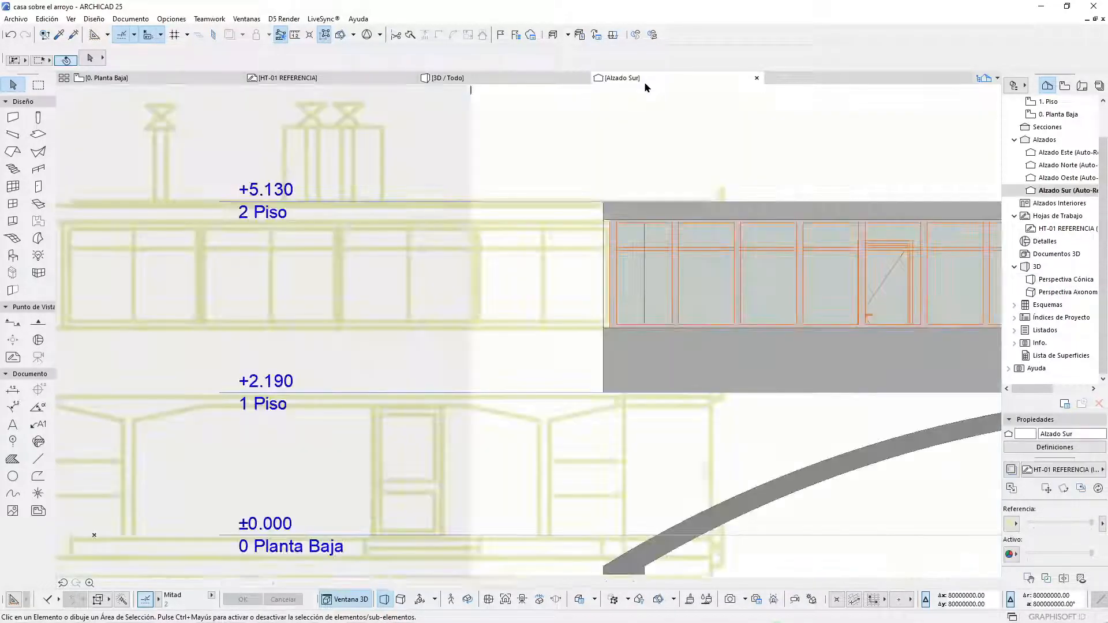
pyautogui.scroll(-5, 412, 227)
pyautogui.scroll(-5, 412, 231)
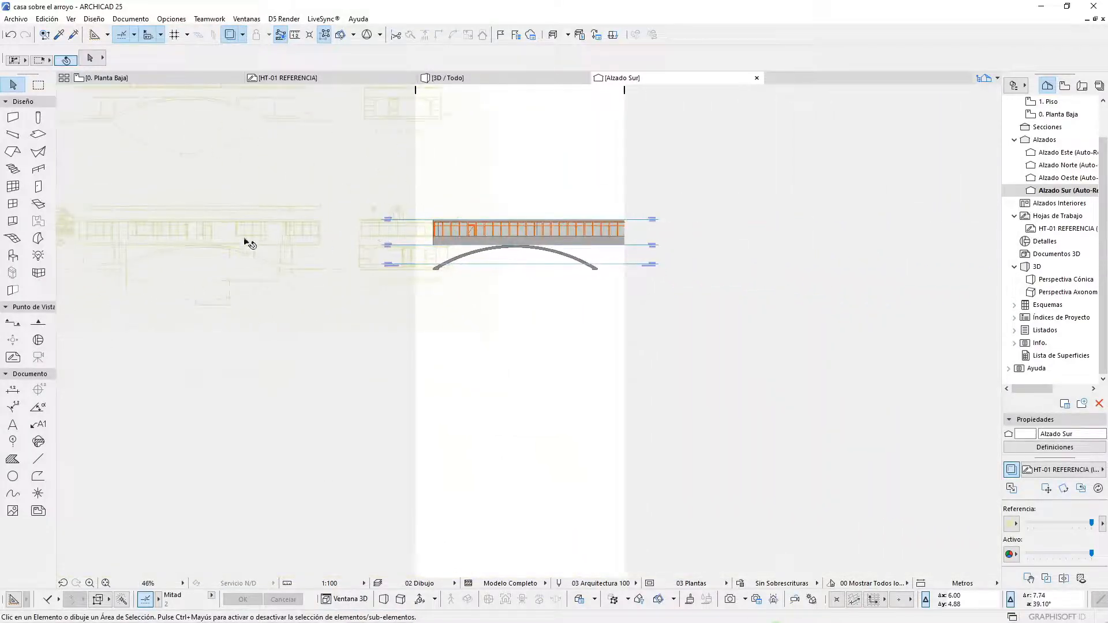
pyautogui.scroll(-3, 601, 271)
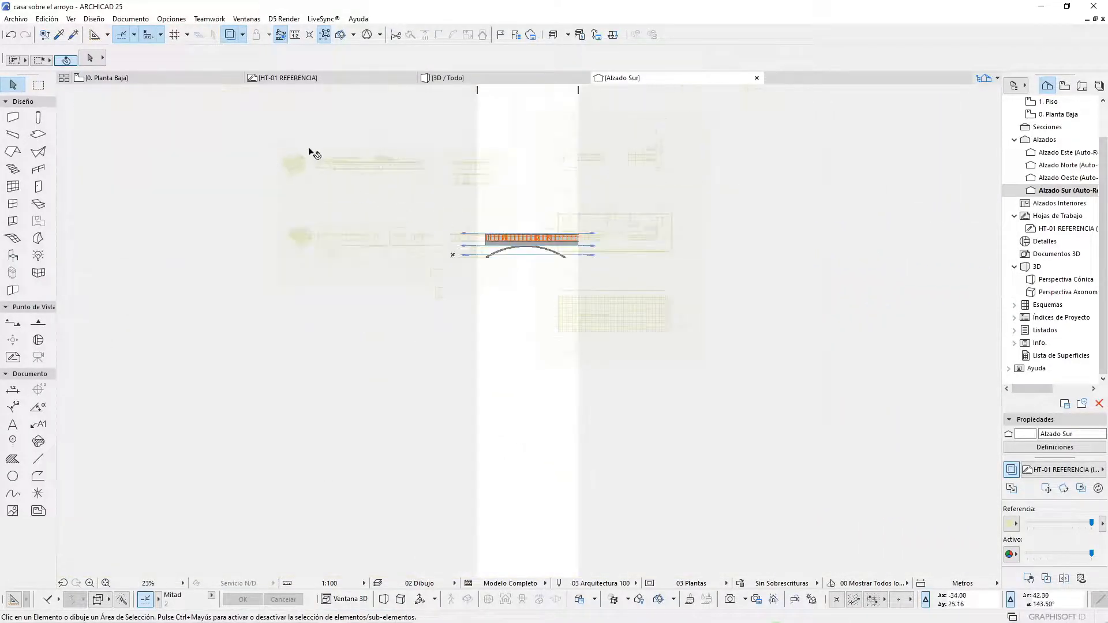
pyautogui.scroll(4, 315, 155)
pyautogui.scroll(6, 316, 181)
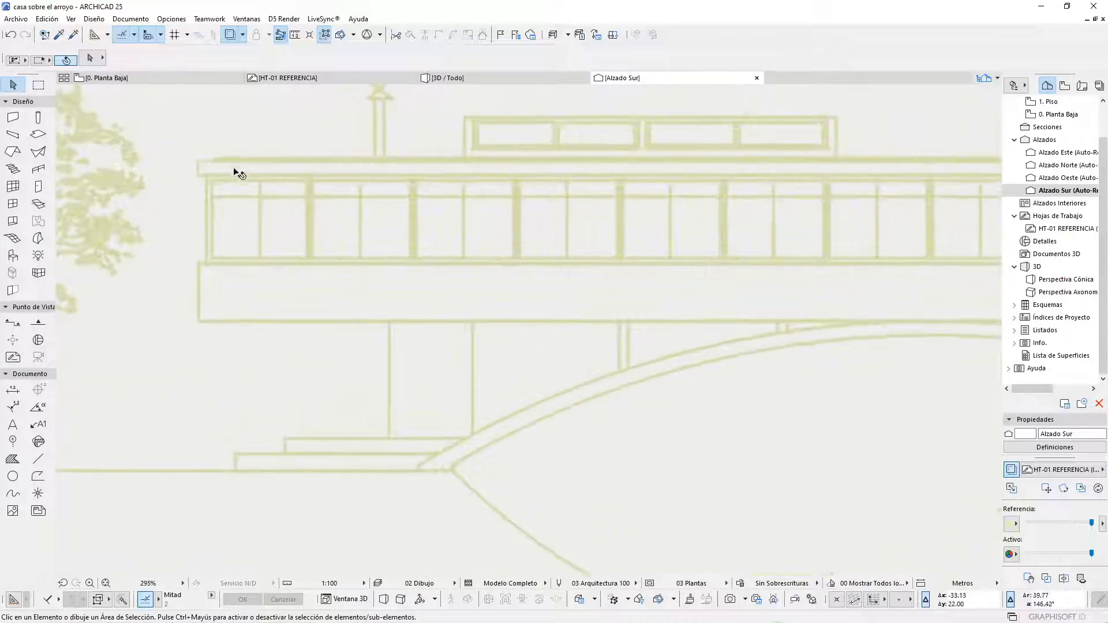
pyautogui.scroll(-3, 444, 246)
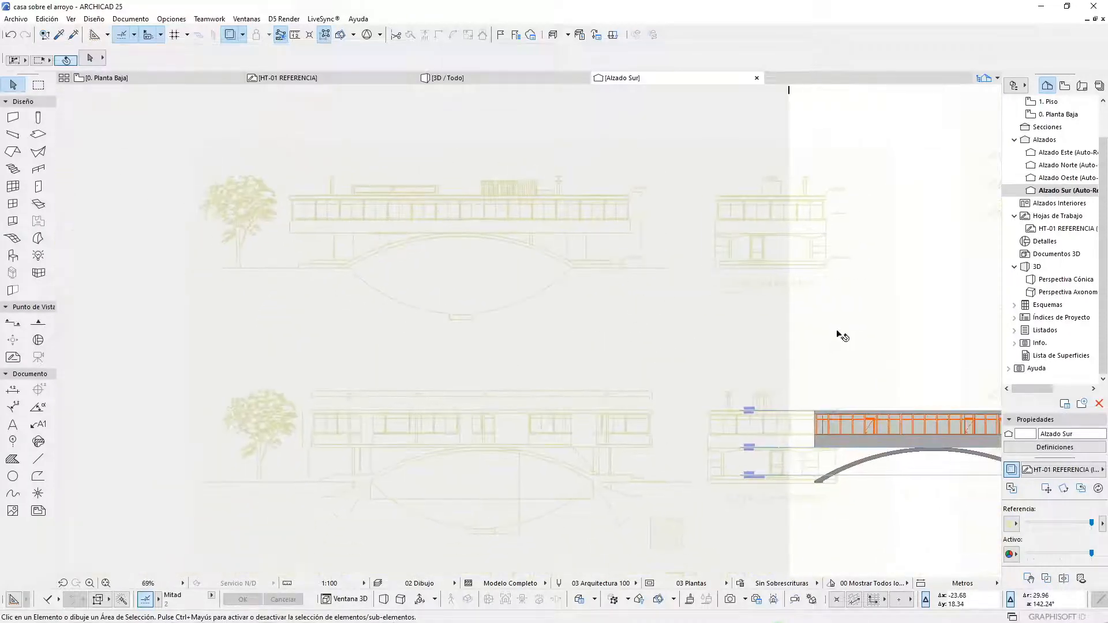
pyautogui.click(1046, 489)
pyautogui.scroll(8, 285, 231)
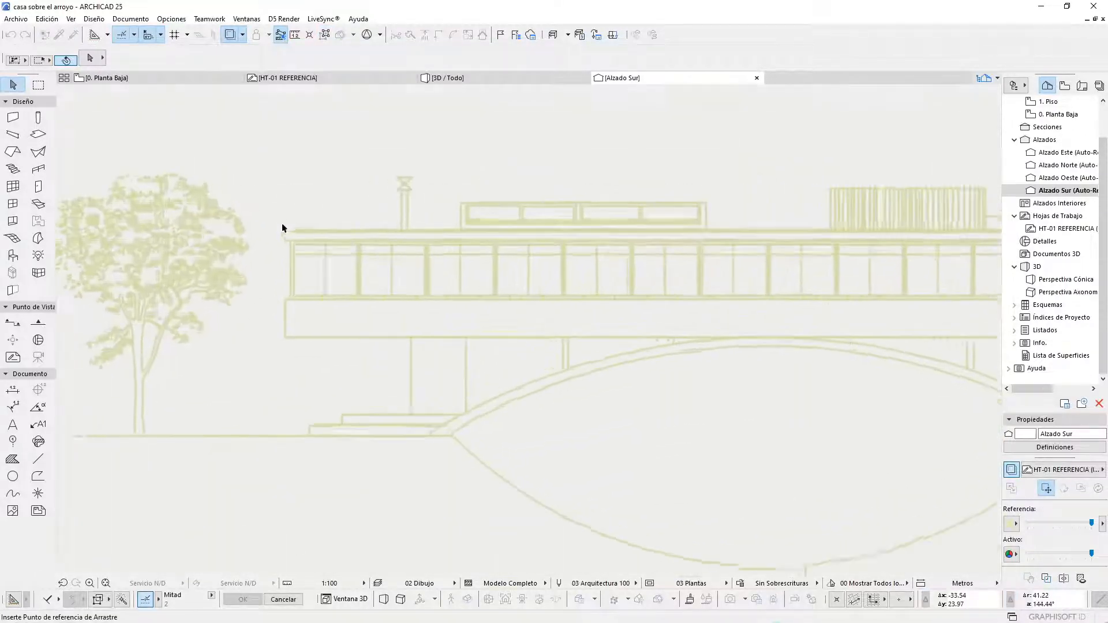
pyautogui.scroll(2, 254, 255)
pyautogui.click(212, 249)
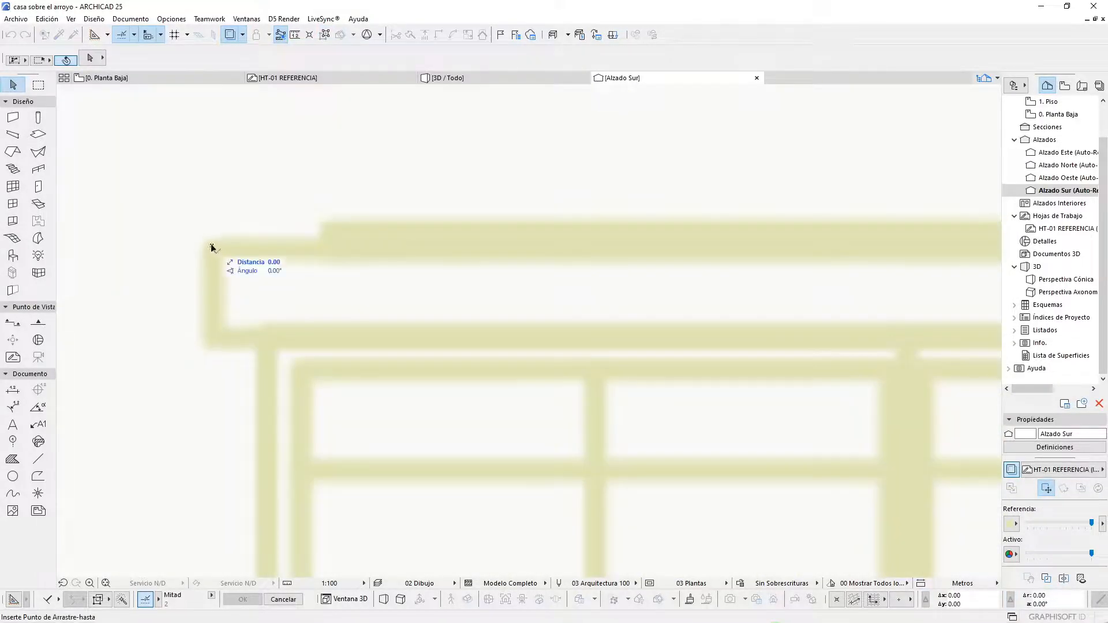
pyautogui.scroll(-10, 141, 218)
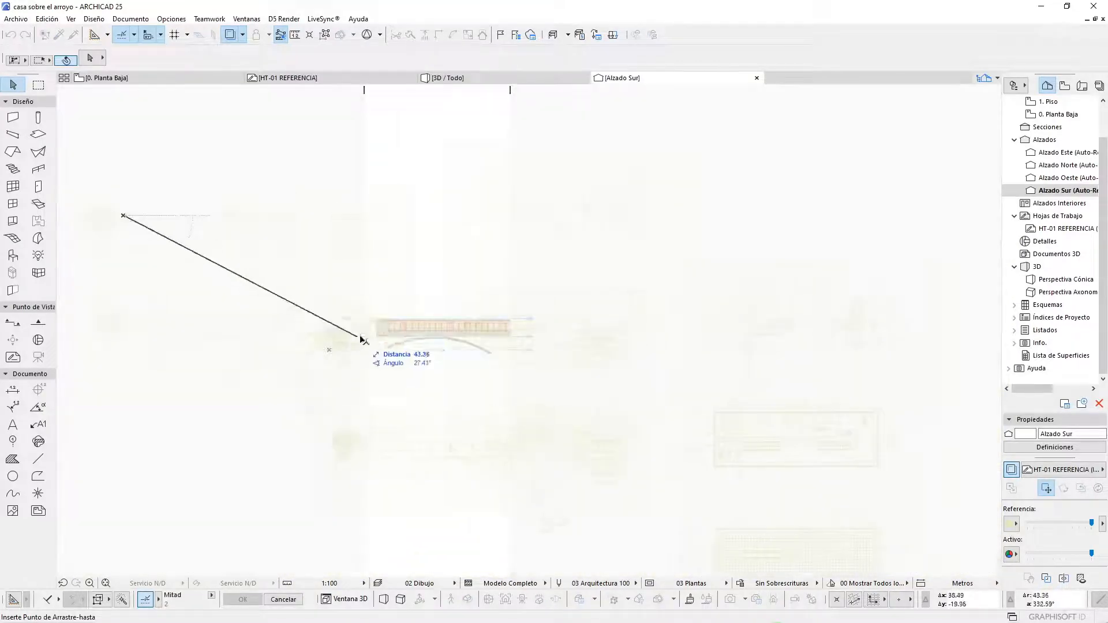
pyautogui.scroll(10, 375, 329)
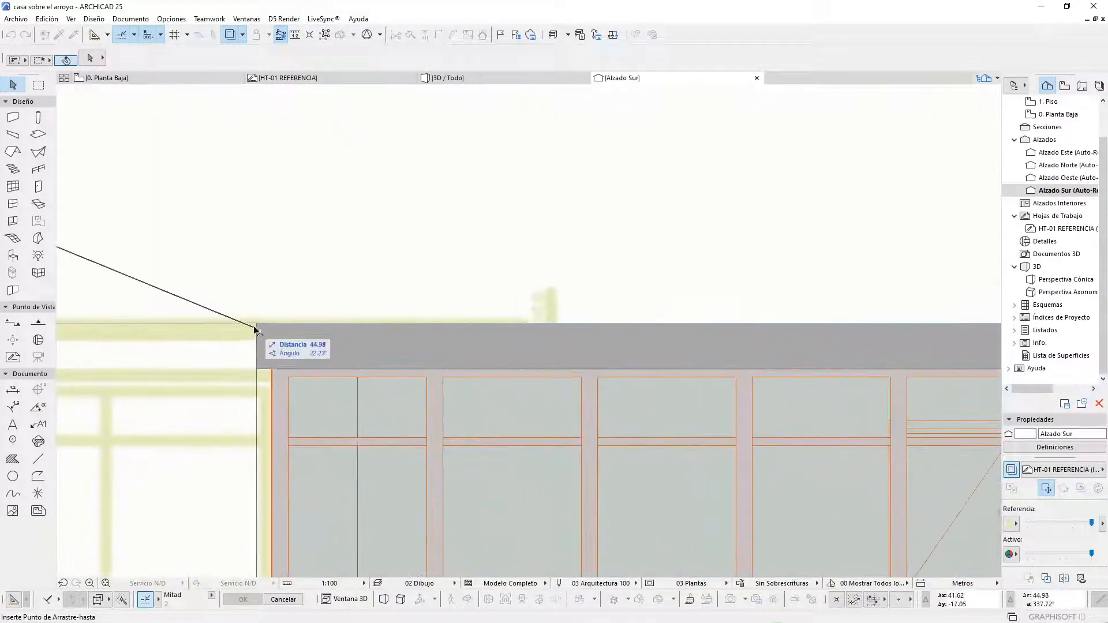
pyautogui.click(258, 323)
# - Select the arch wall in the elevation and move it horizontally to the right until it roughly overlaps the traced arch
pyautogui.scroll(-10, 281, 211)
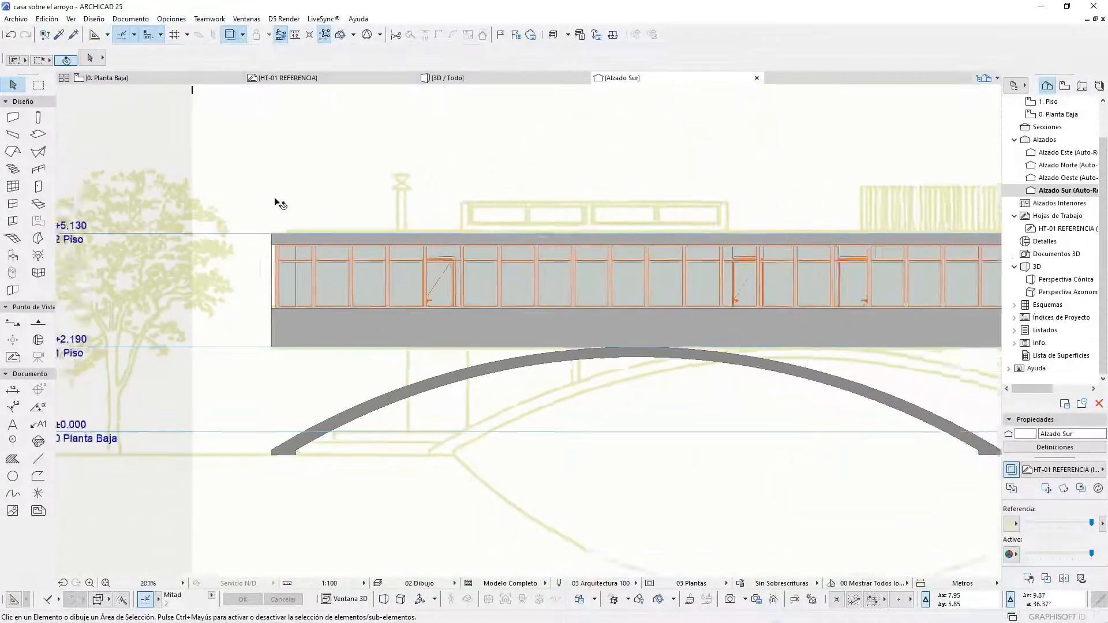
pyautogui.click(672, 331)
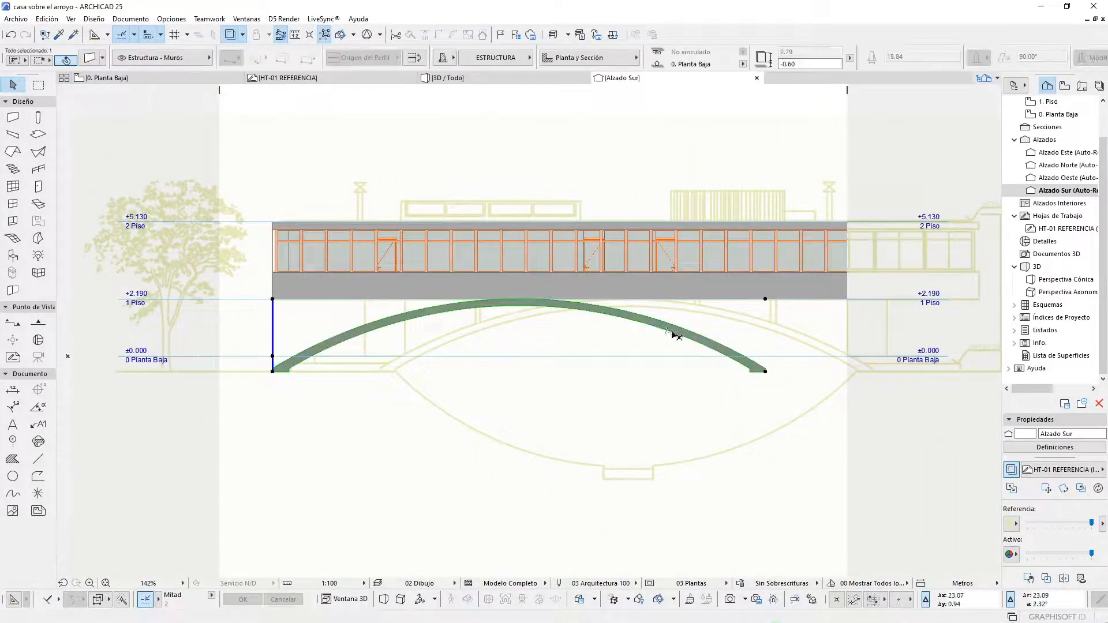
pyautogui.hotkey('ctrl', 'd')
pyautogui.click(683, 336)
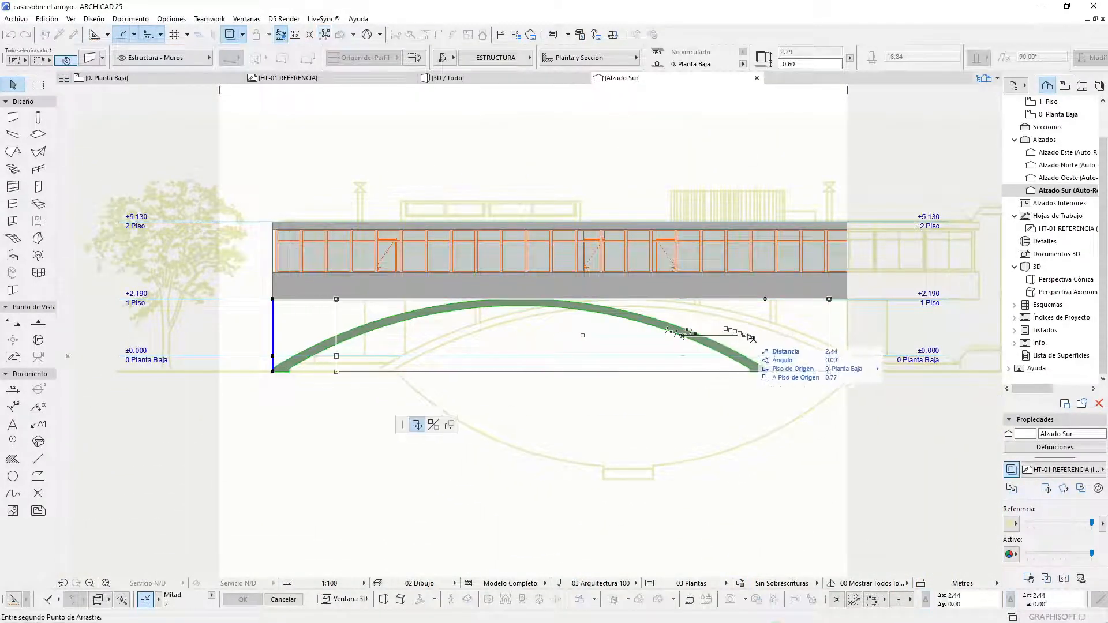
pyautogui.click(780, 339)
# - Shift the arch wall horizontally so the lower inner corner of its left foot meets the traced arch's foot
pyautogui.scroll(9, 390, 370)
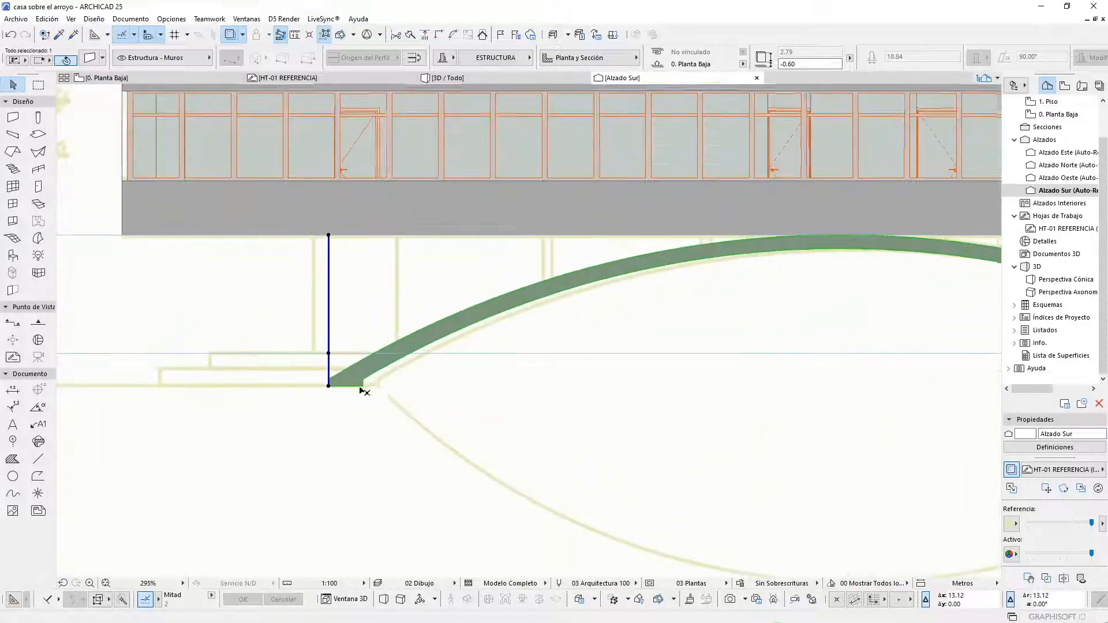
pyautogui.click(377, 381)
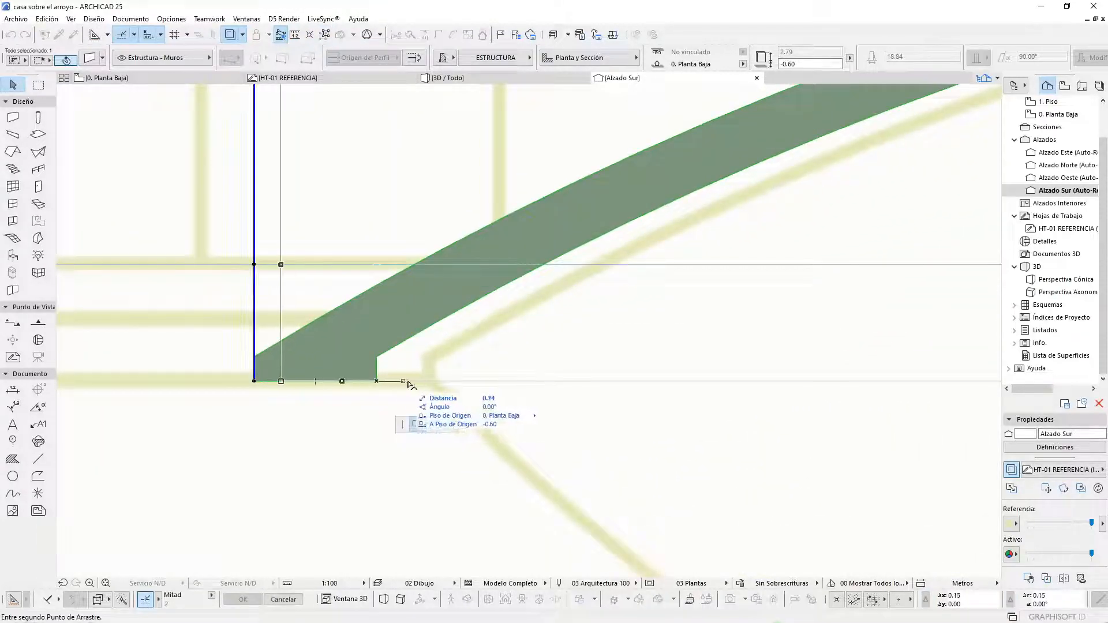
pyautogui.click(430, 382)
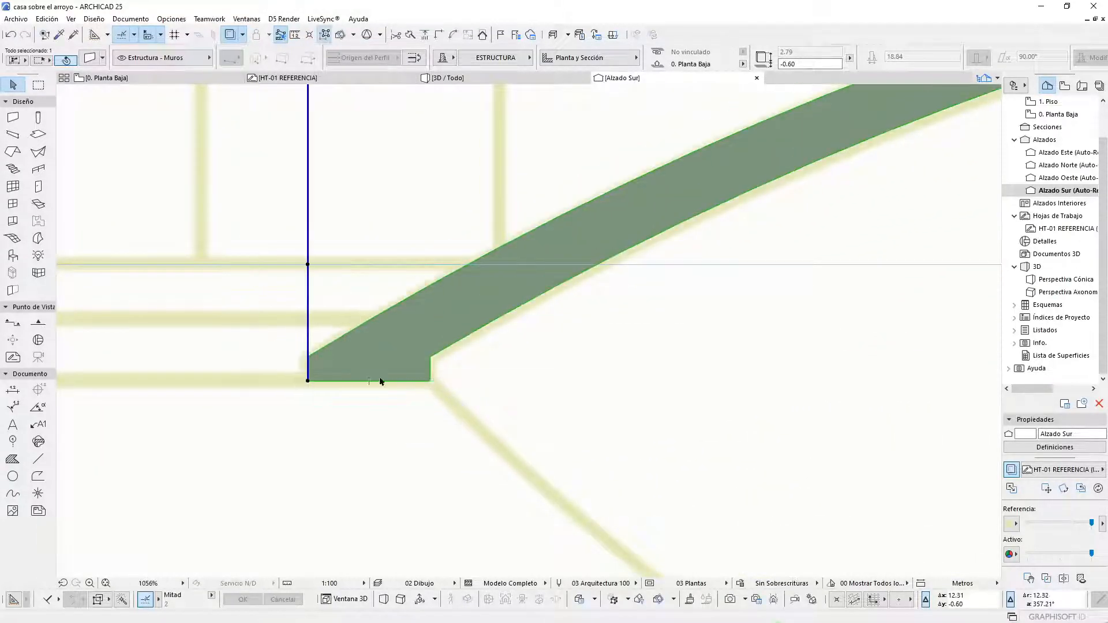
# - Extend the south elevation's right boundary past the end of the house so the whole arch shows, and clear the selection
pyautogui.scroll(-10, 381, 382)
pyautogui.scroll(3, 519, 360)
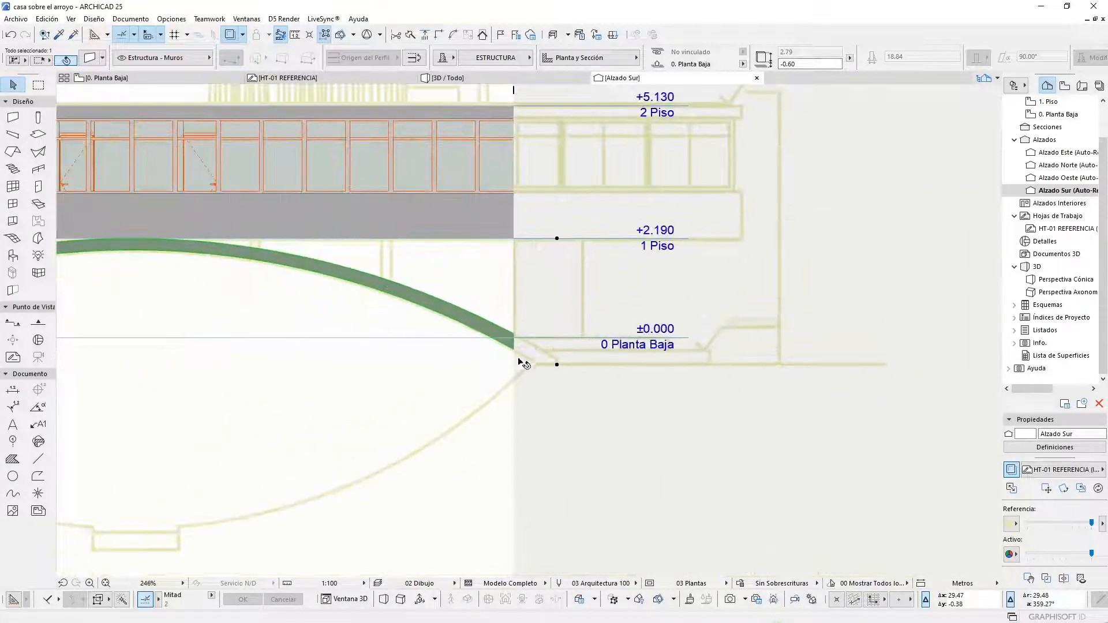
pyautogui.click(513, 270)
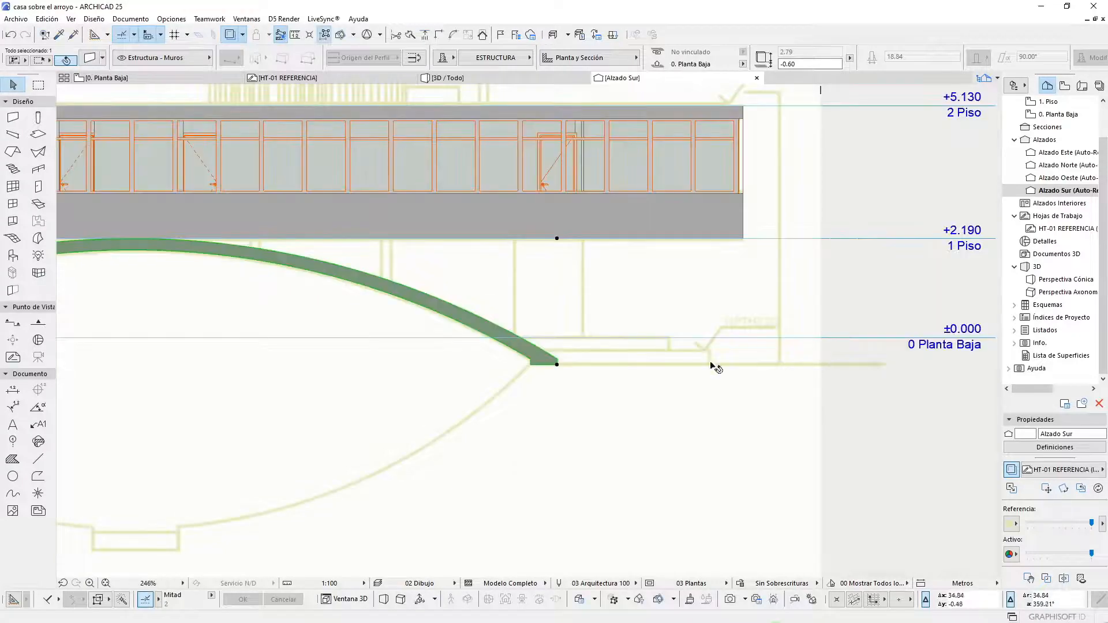
pyautogui.scroll(-2, 652, 370)
pyautogui.press('Escape')
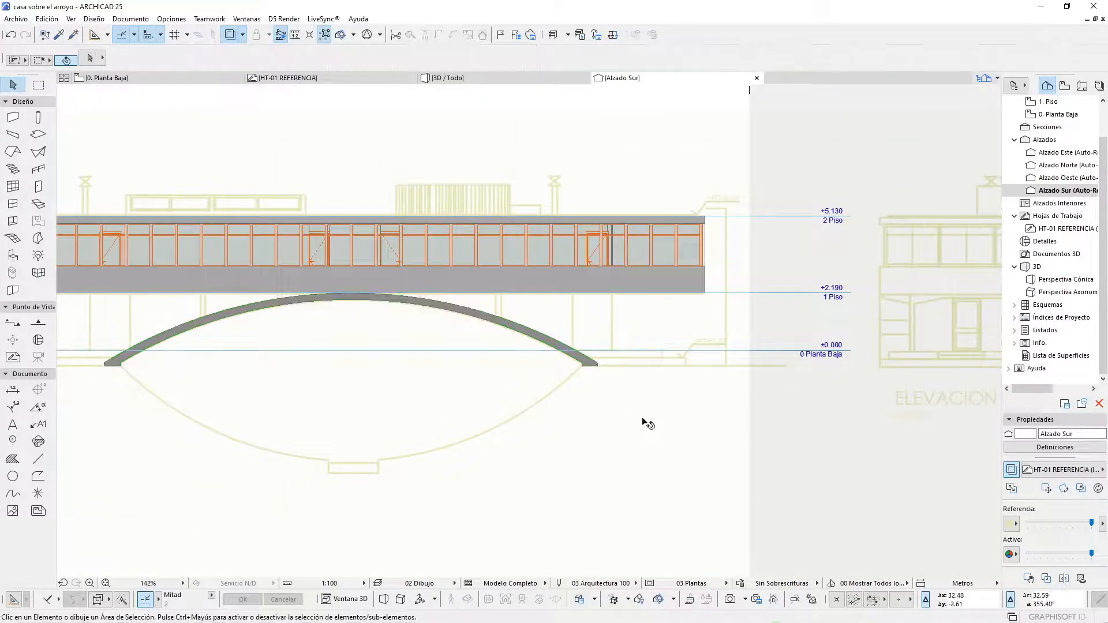
# - Examine the repositioned arch in the 3D view, including its right foot and the connection beneath the house
pyautogui.press('F3')
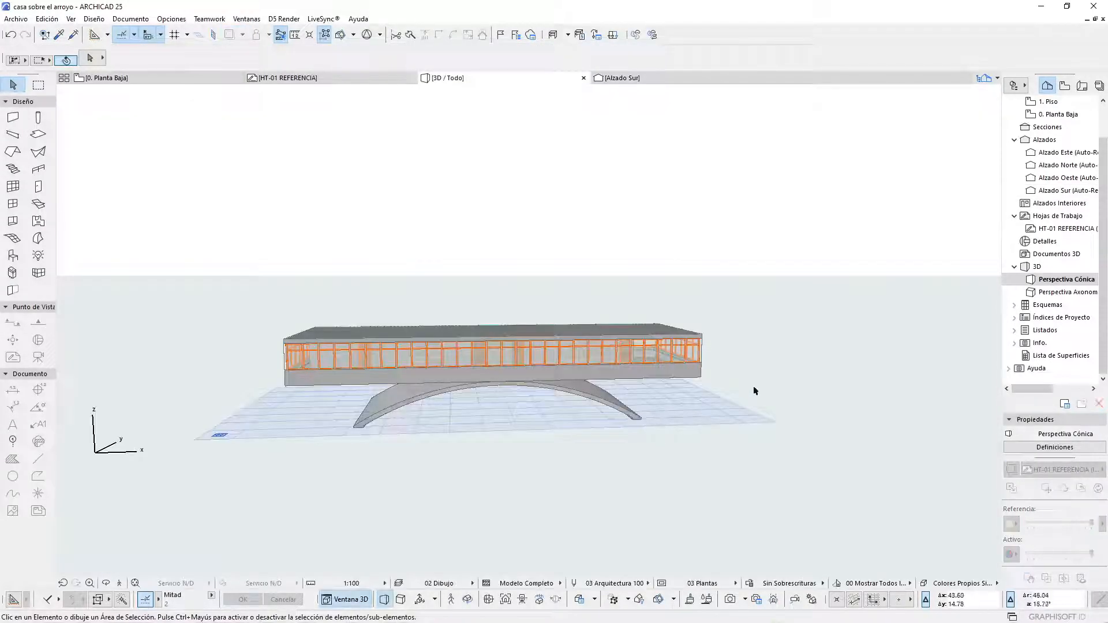
pyautogui.scroll(2, 720, 398)
pyautogui.scroll(6, 601, 358)
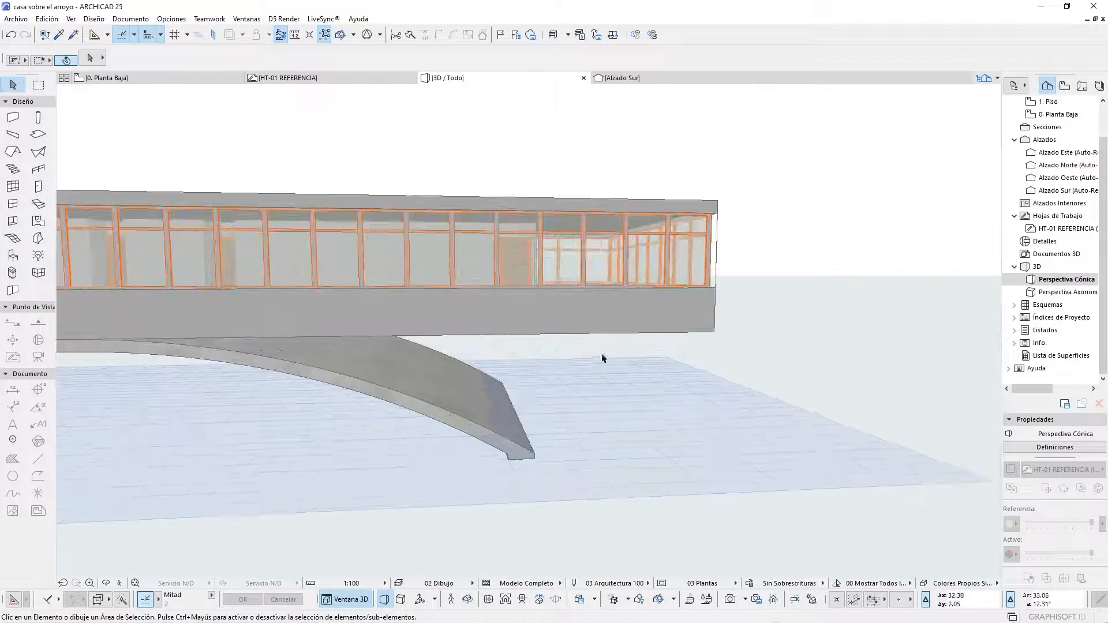
pyautogui.scroll(-8, 677, 223)
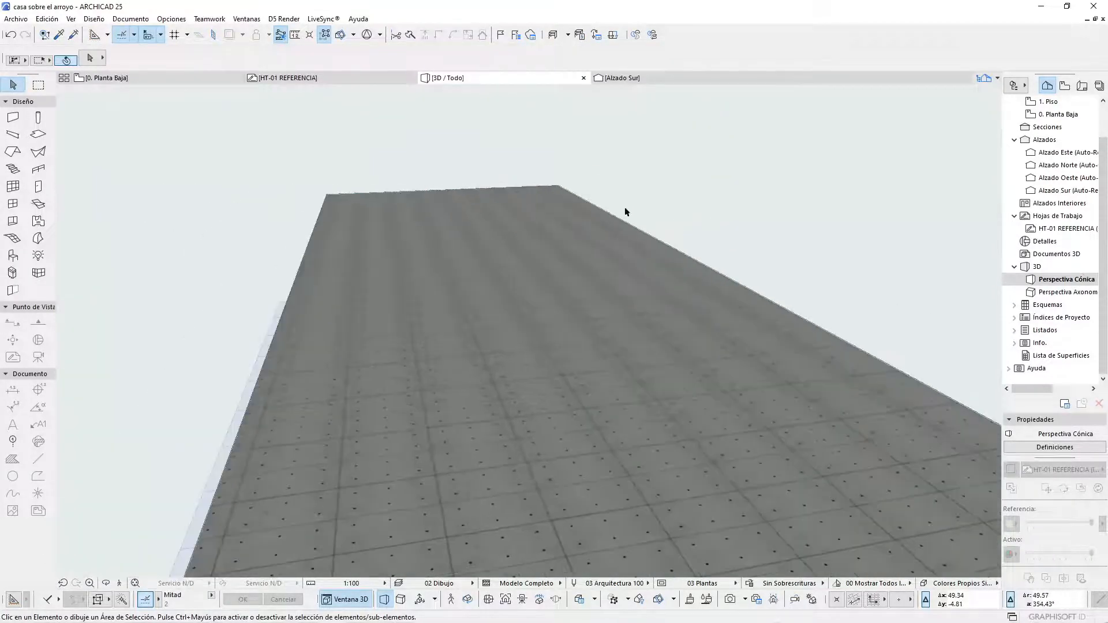
pyautogui.keyDown('shift'); pyautogui.moveTo(622, 299); pyautogui.dragTo(769, 291, button='middle'); pyautogui.keyUp('shift')
pyautogui.scroll(4, 670, 348)
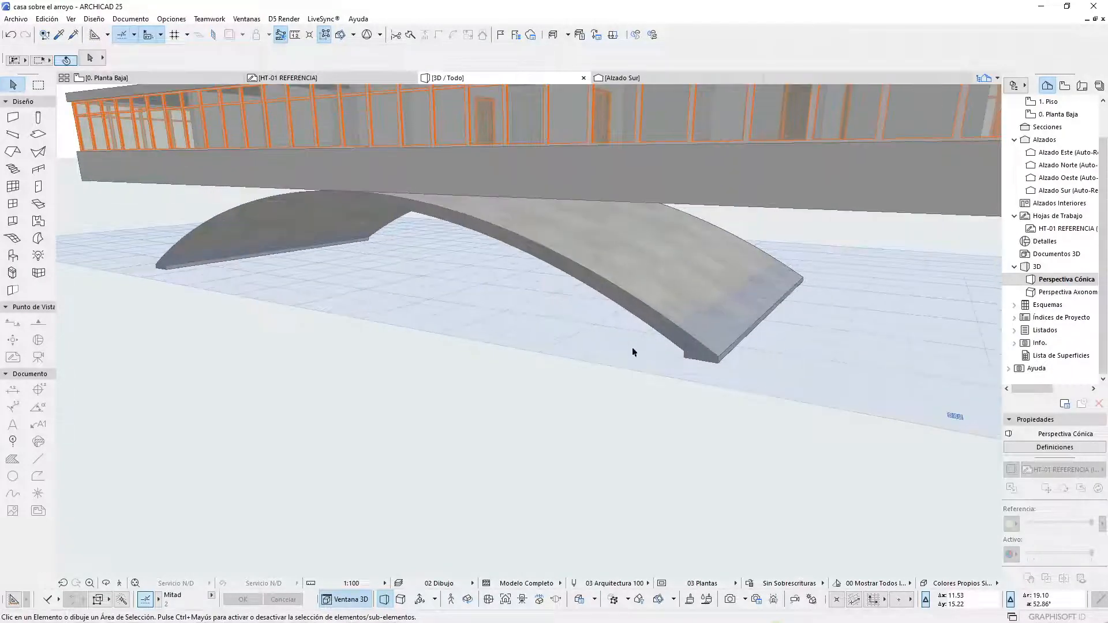
pyautogui.keyDown('shift'); pyautogui.moveTo(631, 348); pyautogui.dragTo(645, 369, button='middle'); pyautogui.keyUp('shift')
# - Return to the floor plan and show worksheet HT-01 REFERENCIA as the trace reference, examining the 1. Piso plan's upper-right corner
pyautogui.press('F2')
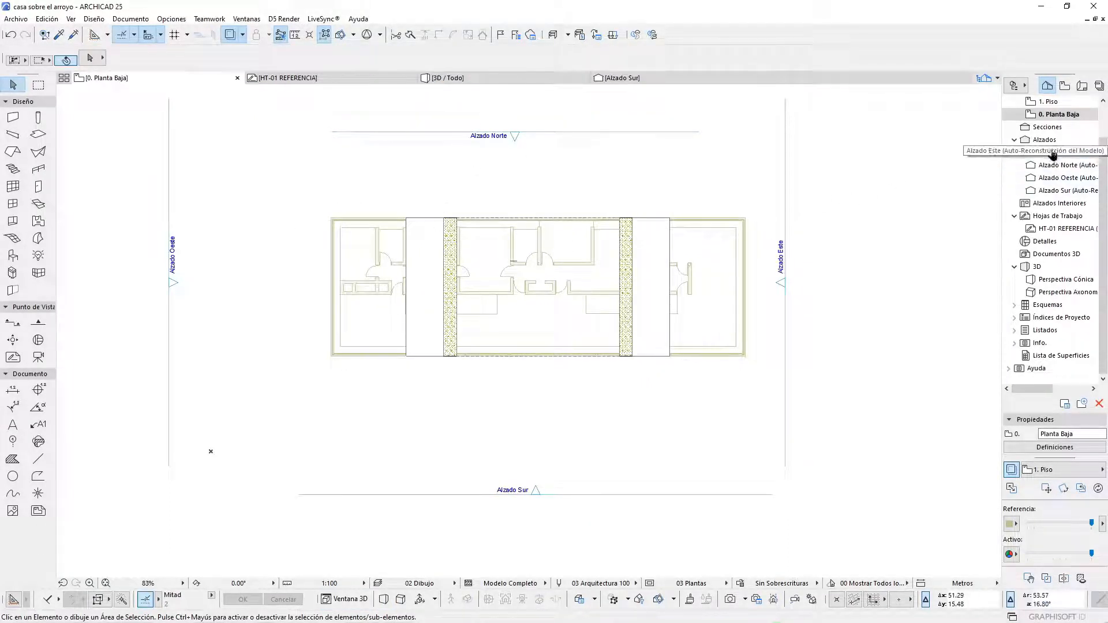
pyautogui.scroll(-2, 437, 314)
pyautogui.scroll(-2, 436, 315)
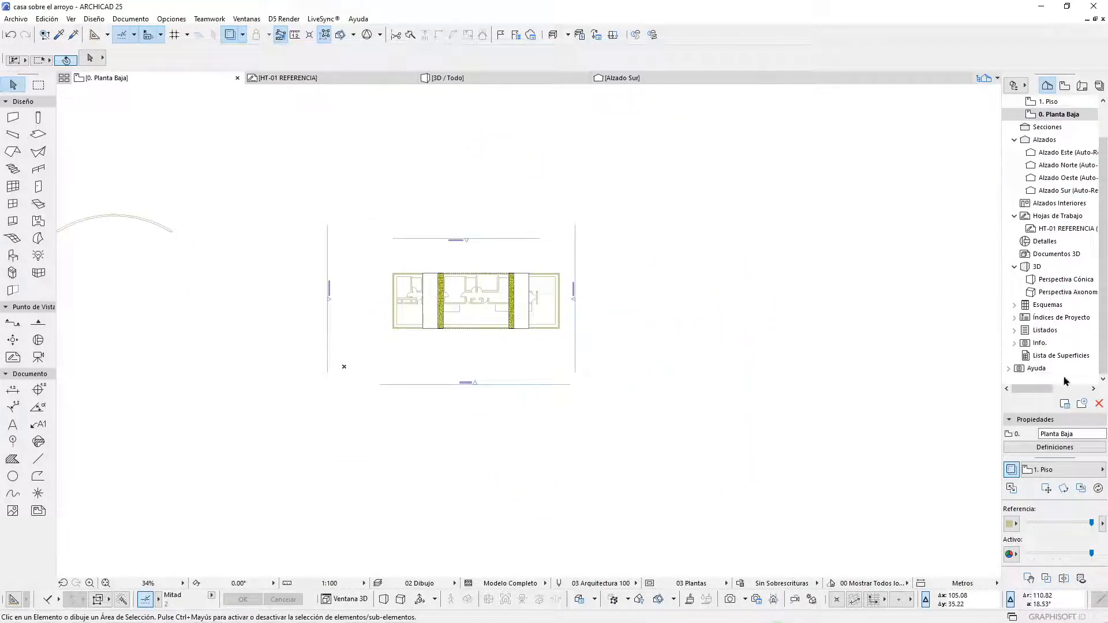
pyautogui.rightClick(1069, 233)
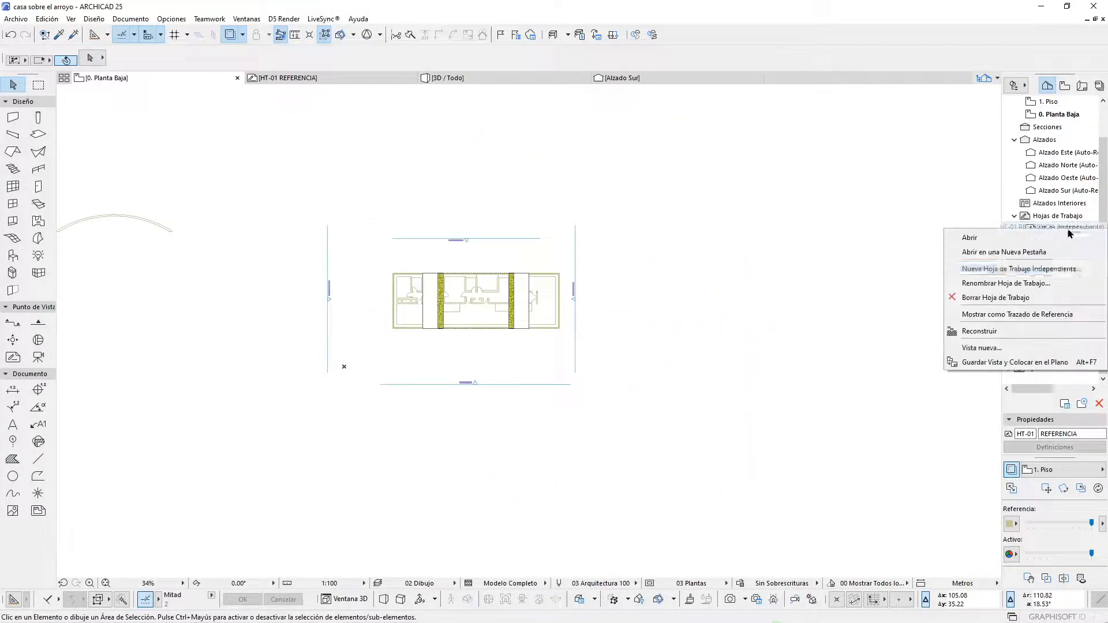
pyautogui.click(1046, 314)
pyautogui.scroll(1, 387, 211)
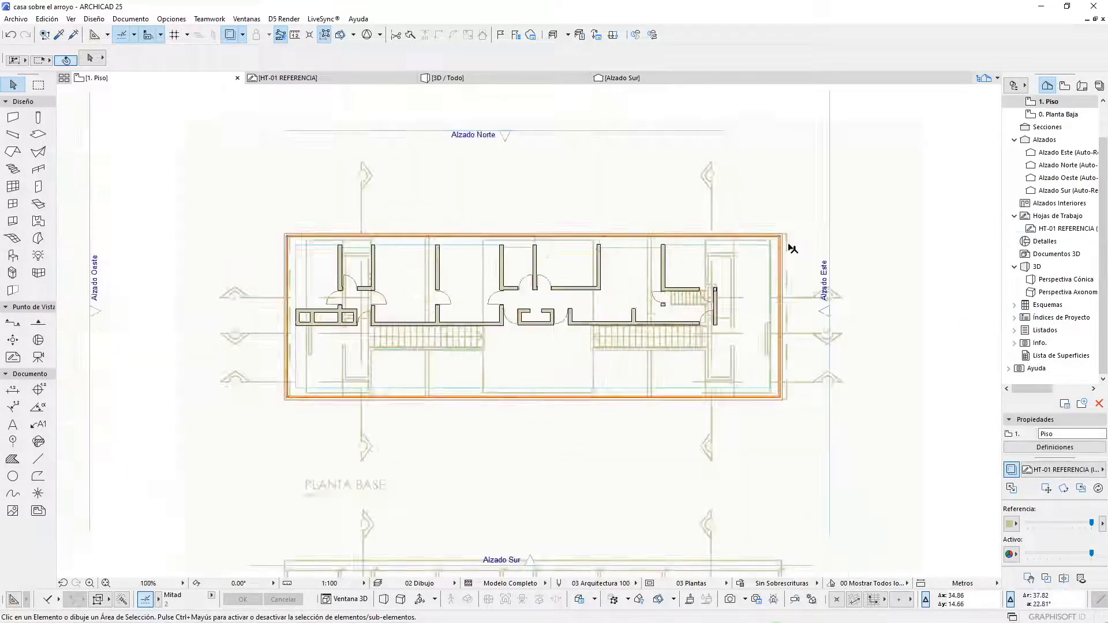
pyautogui.scroll(3, 789, 245)
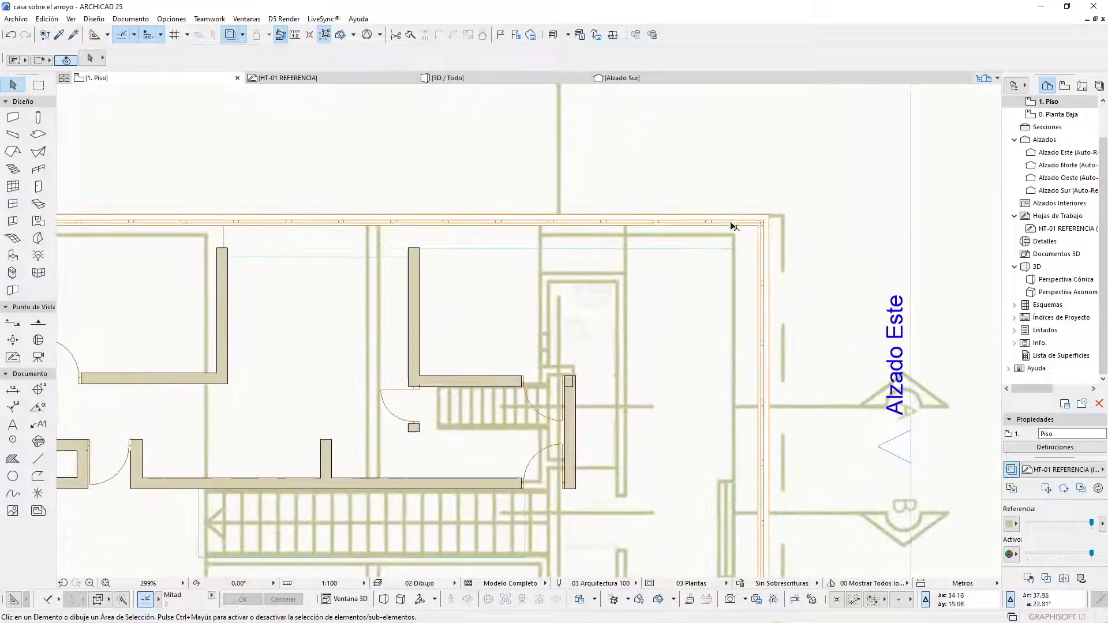
# - Swap the reference and active views so worksheet HT-01 REFERENCIA is active, and display the 1. Piso reference over the drawing
pyautogui.click(1012, 489)
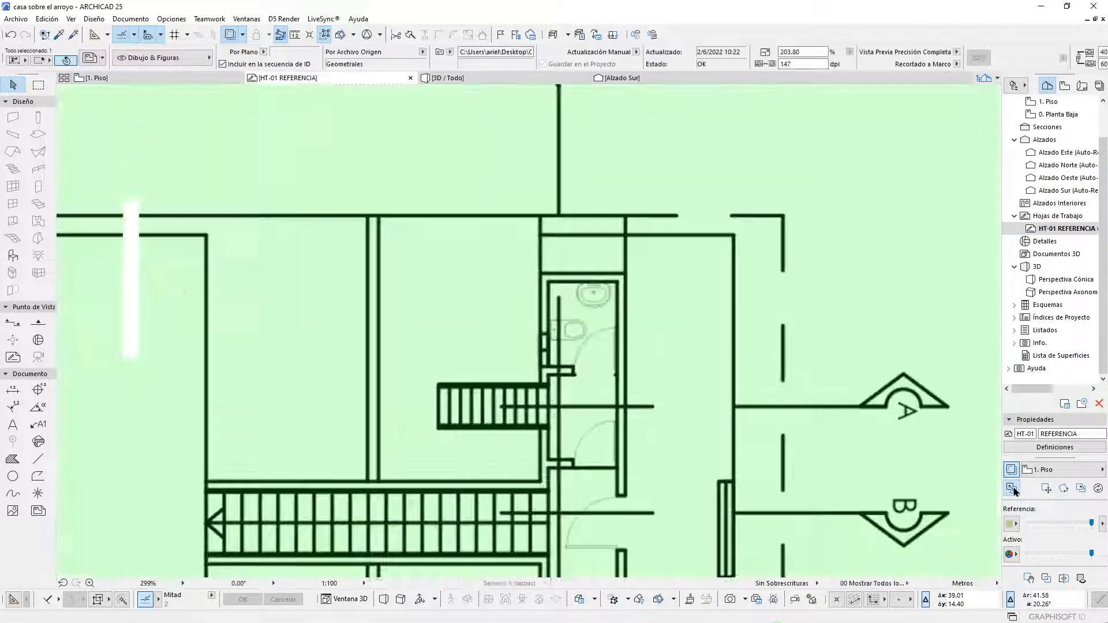
pyautogui.scroll(-4, 640, 326)
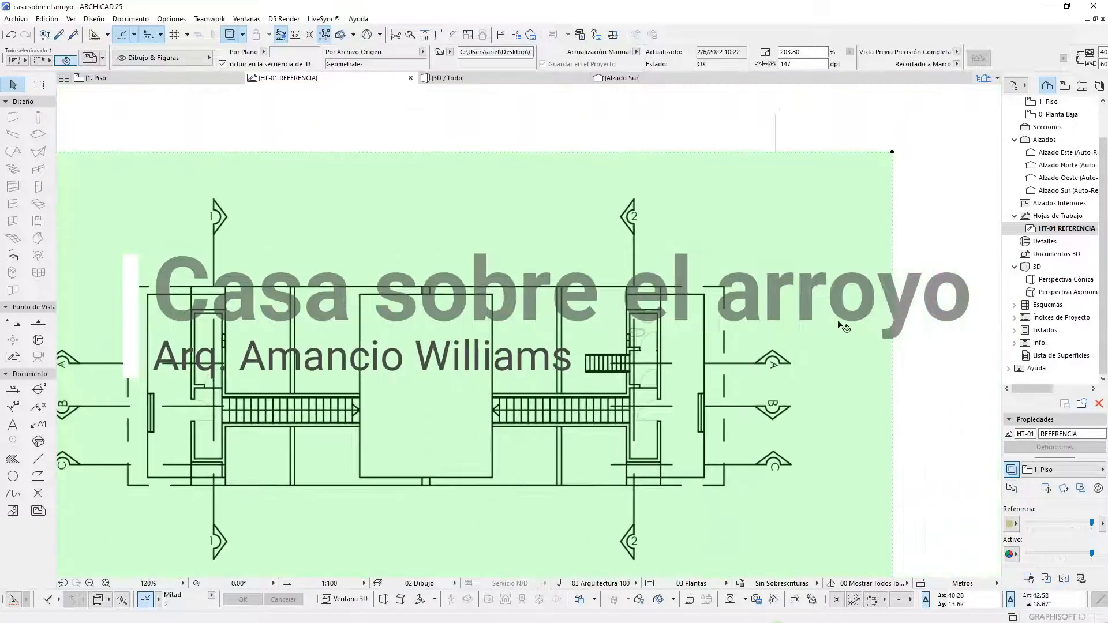
pyautogui.scroll(-4, 843, 327)
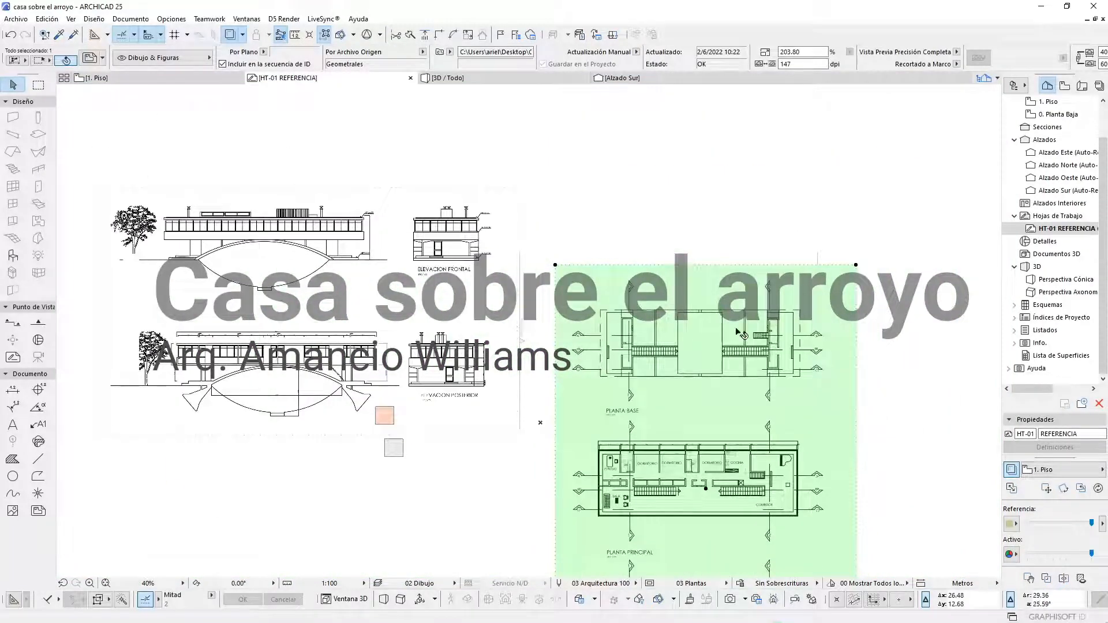
pyautogui.scroll(2, 873, 326)
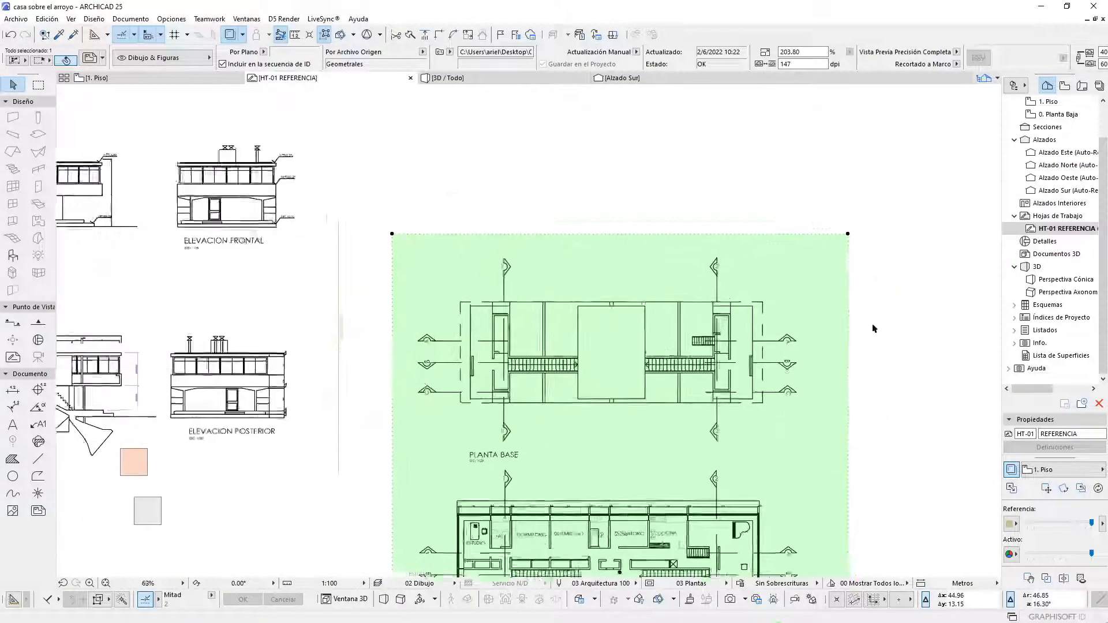
pyautogui.scroll(2, 796, 288)
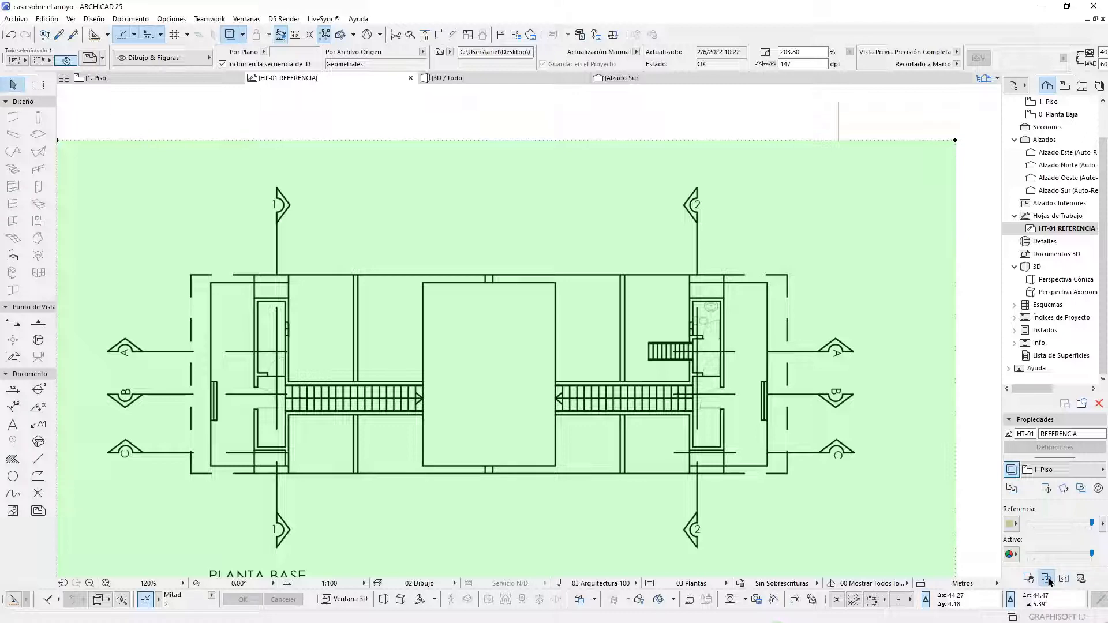
# - Move the plan drawing about 0.3 m left so PLANTA BASE's upper-right dashed corner matches the traced floor's outer corner
pyautogui.scroll(5, 796, 280)
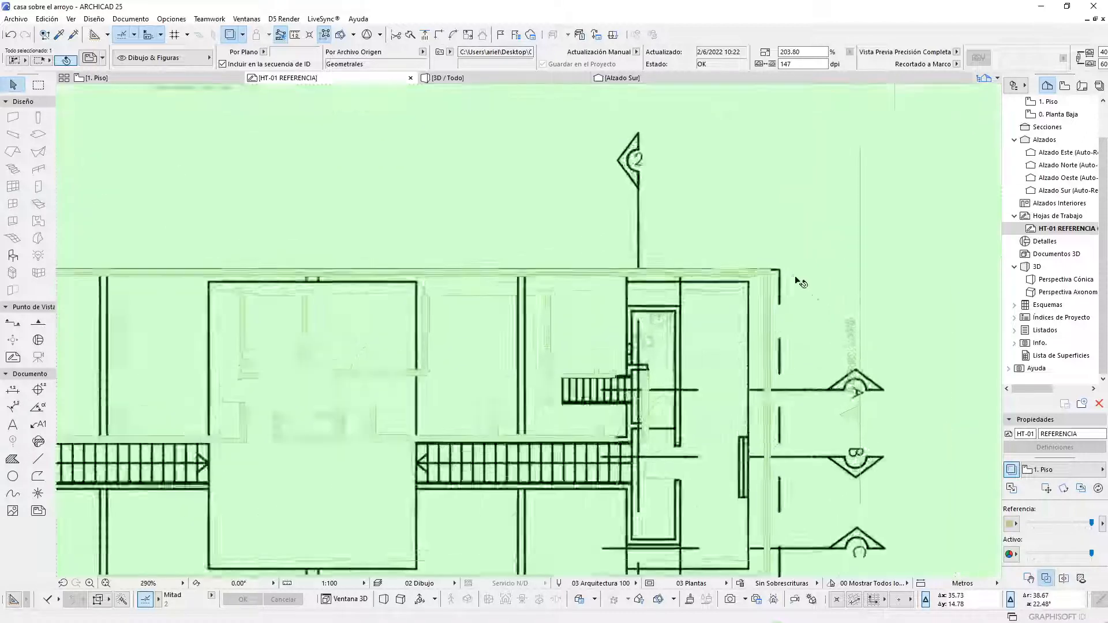
pyautogui.click(785, 266)
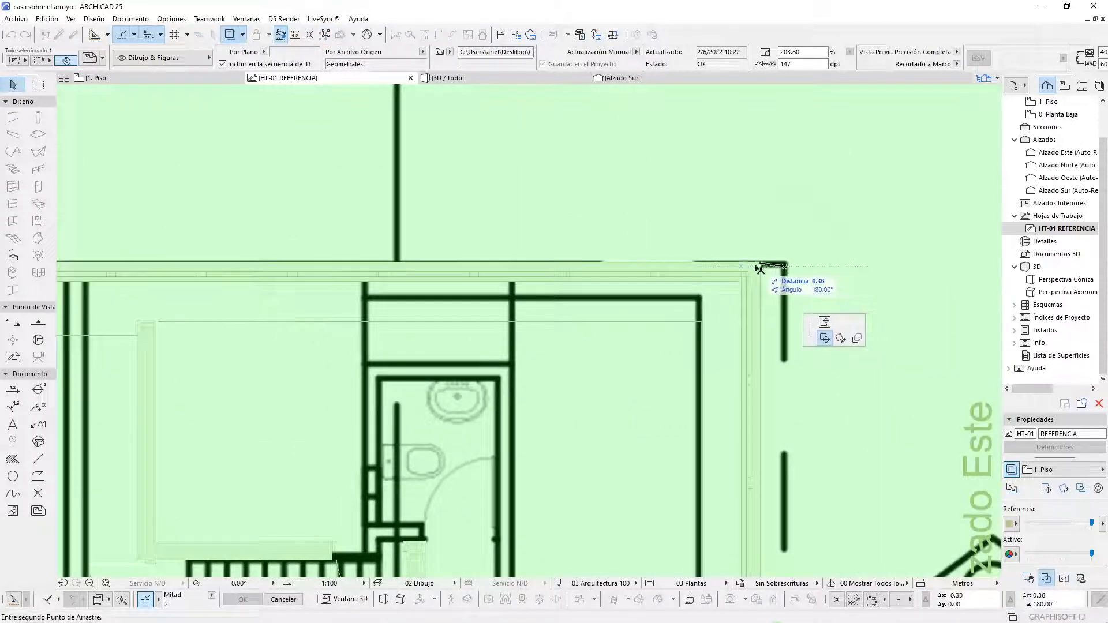
pyautogui.click(762, 271)
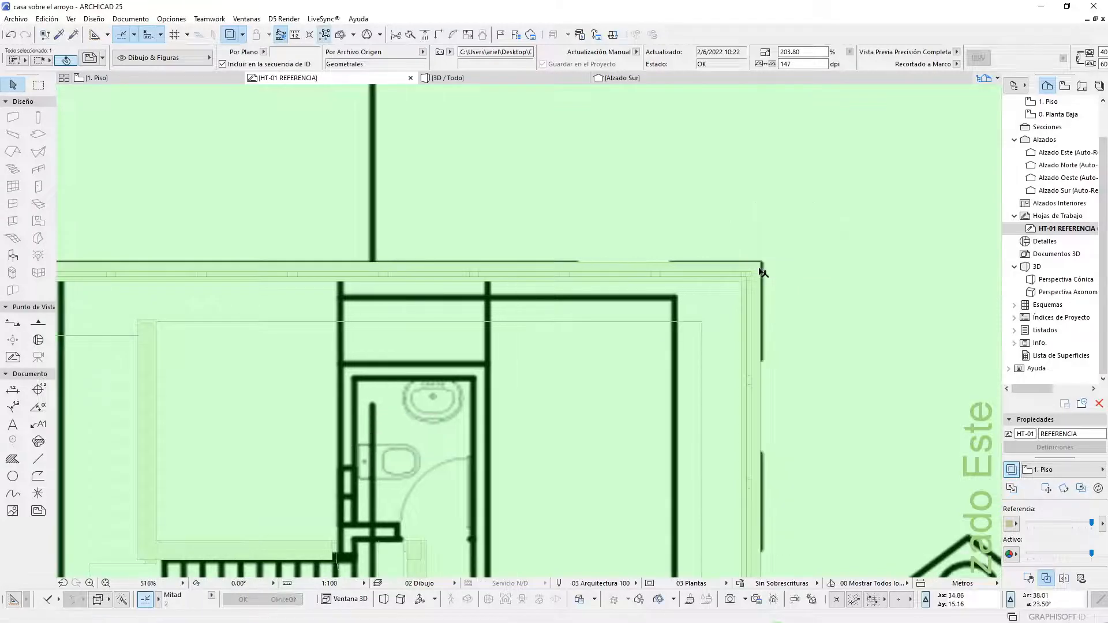
# - Move the plan drawing 0.01 m left so its upper-left dashed corner matches the traced floor's corner, and check the upper-right corner
pyautogui.scroll(-4, 797, 292)
pyautogui.scroll(7, 768, 520)
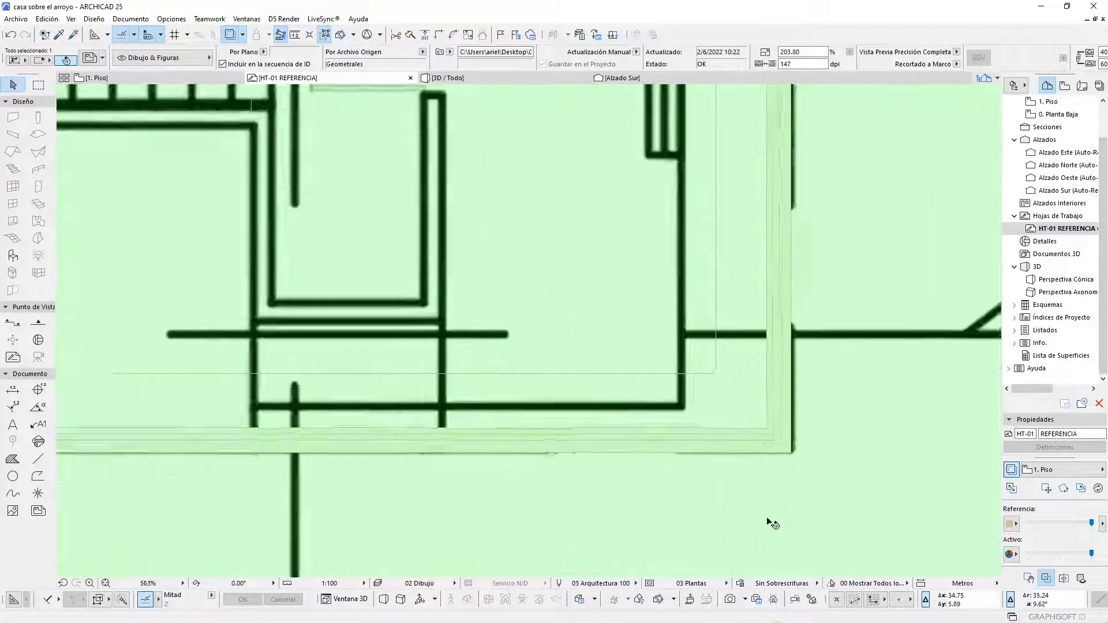
pyautogui.scroll(-5, 835, 426)
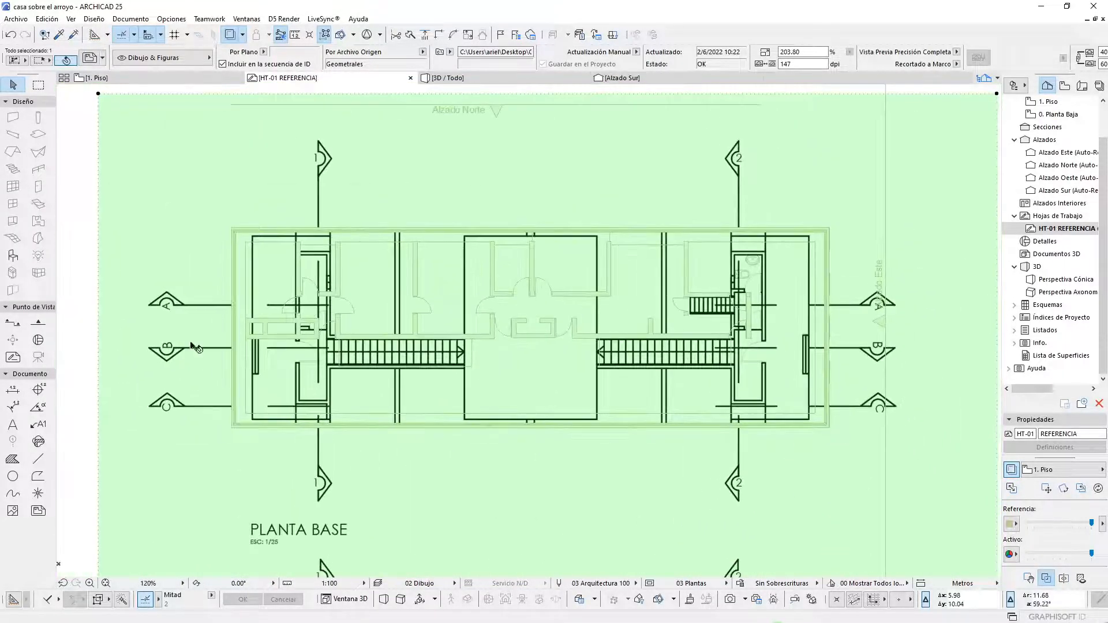
pyautogui.scroll(3, 141, 228)
pyautogui.scroll(15, 361, 218)
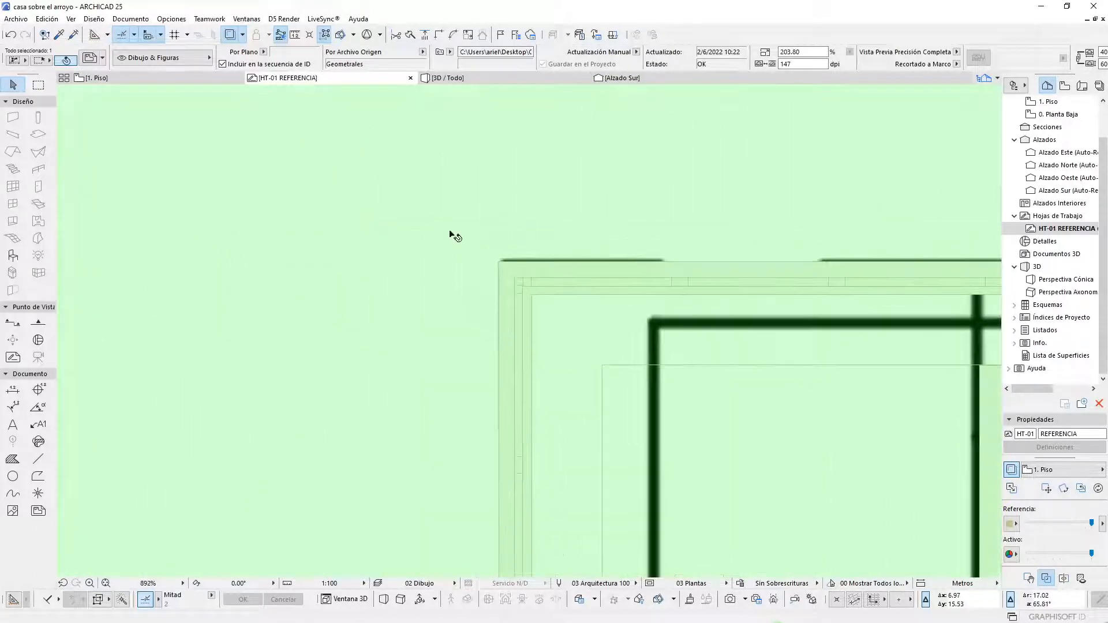
pyautogui.click(383, 271)
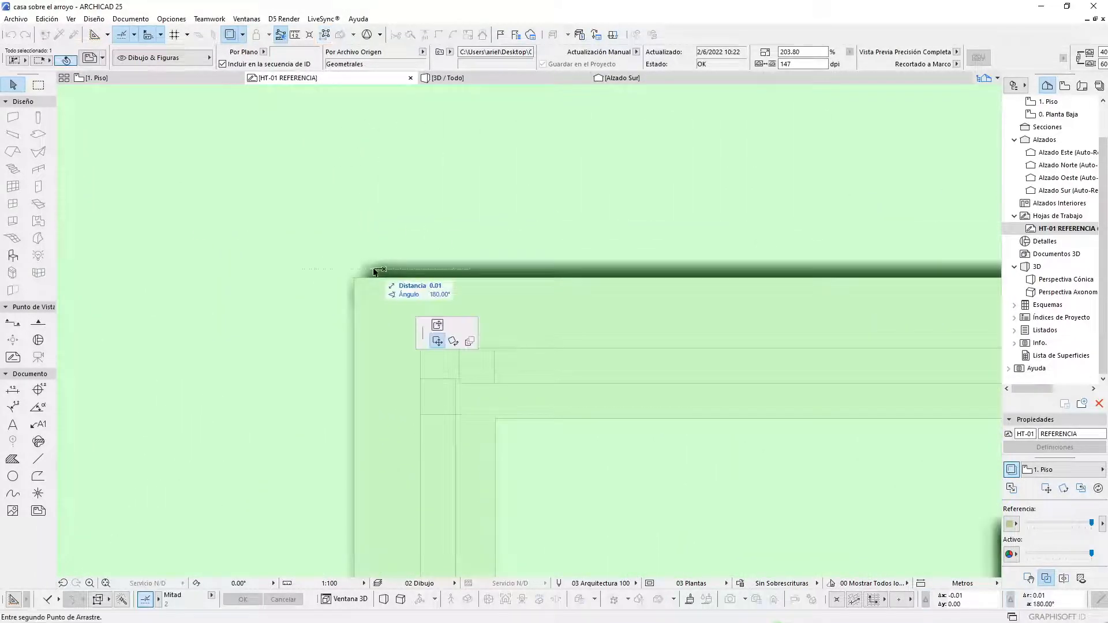
pyautogui.click(375, 271)
pyautogui.scroll(-20, 327, 254)
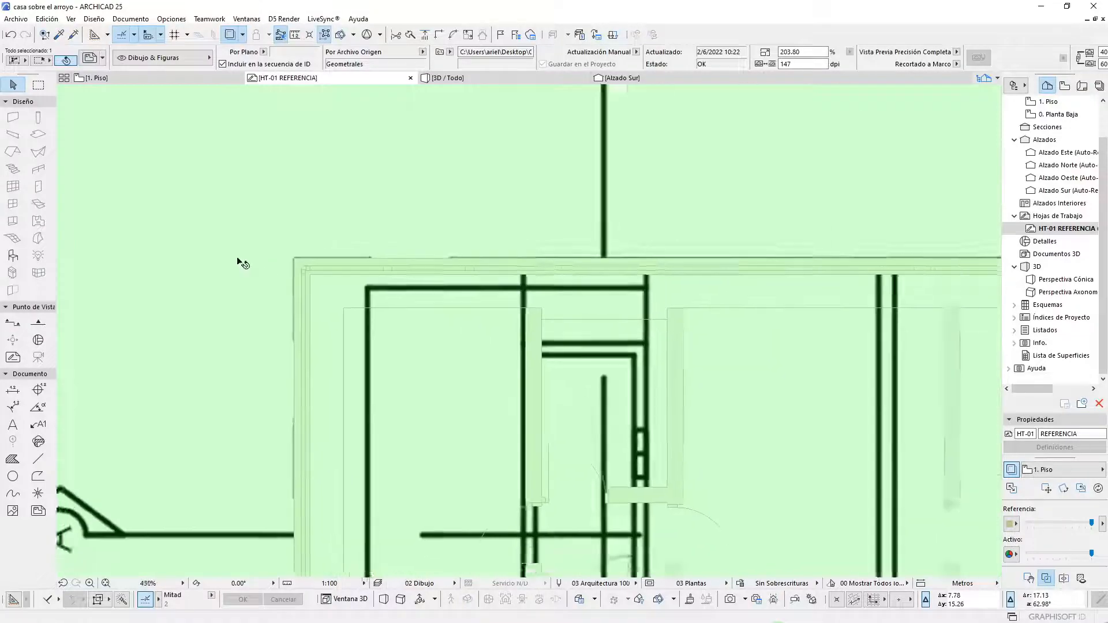
pyautogui.scroll(-2, 243, 245)
pyautogui.scroll(10, 548, 246)
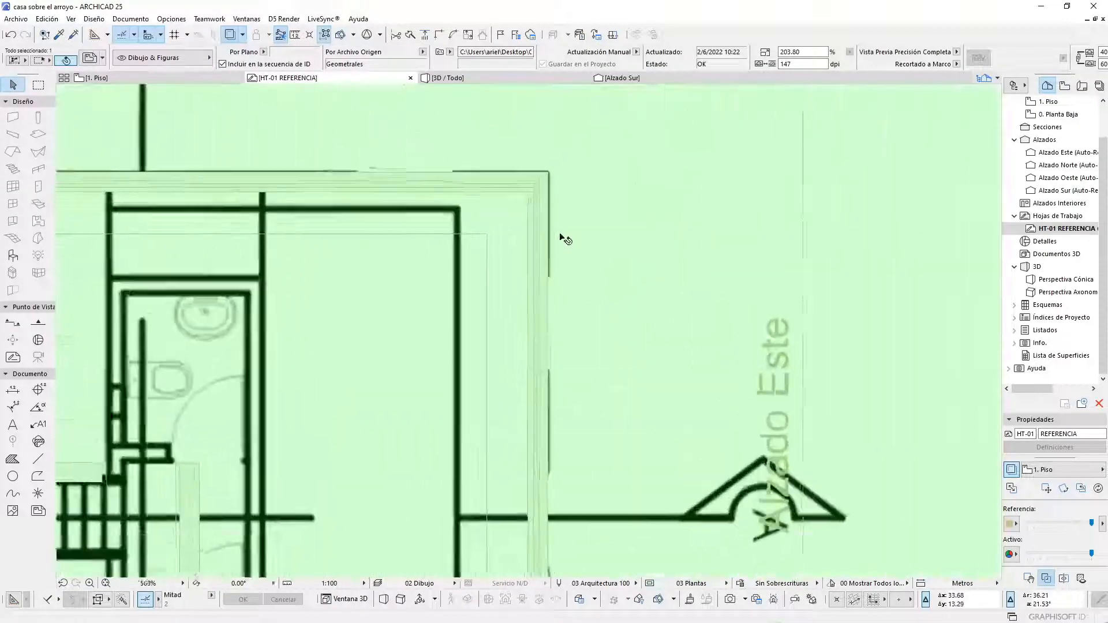
pyautogui.scroll(-13, 638, 278)
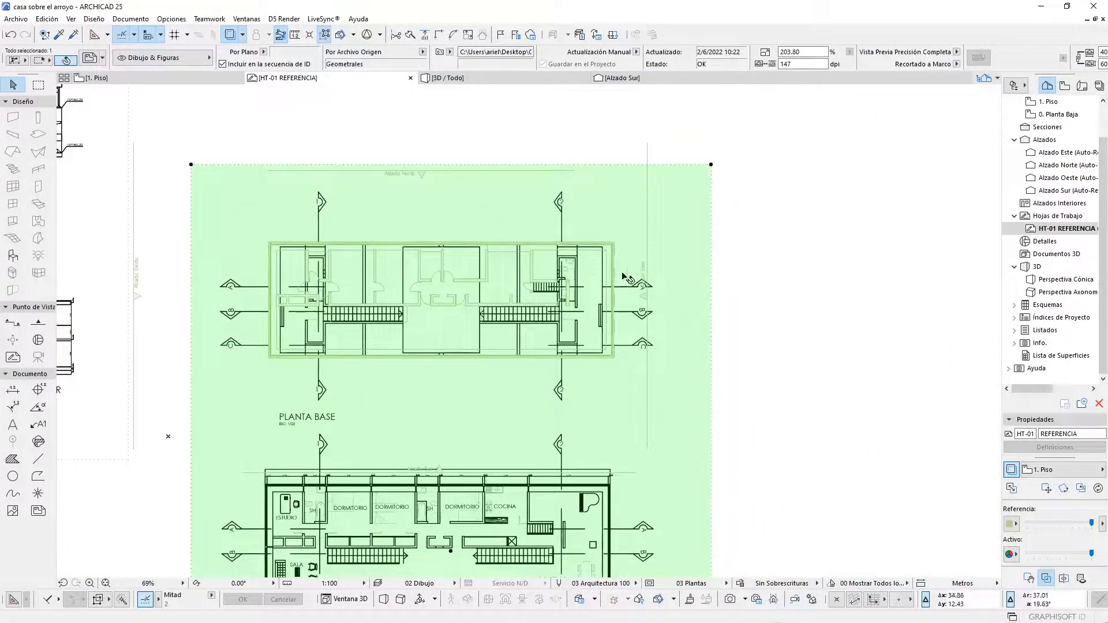
pyautogui.scroll(-6, 628, 278)
pyautogui.scroll(9, 635, 249)
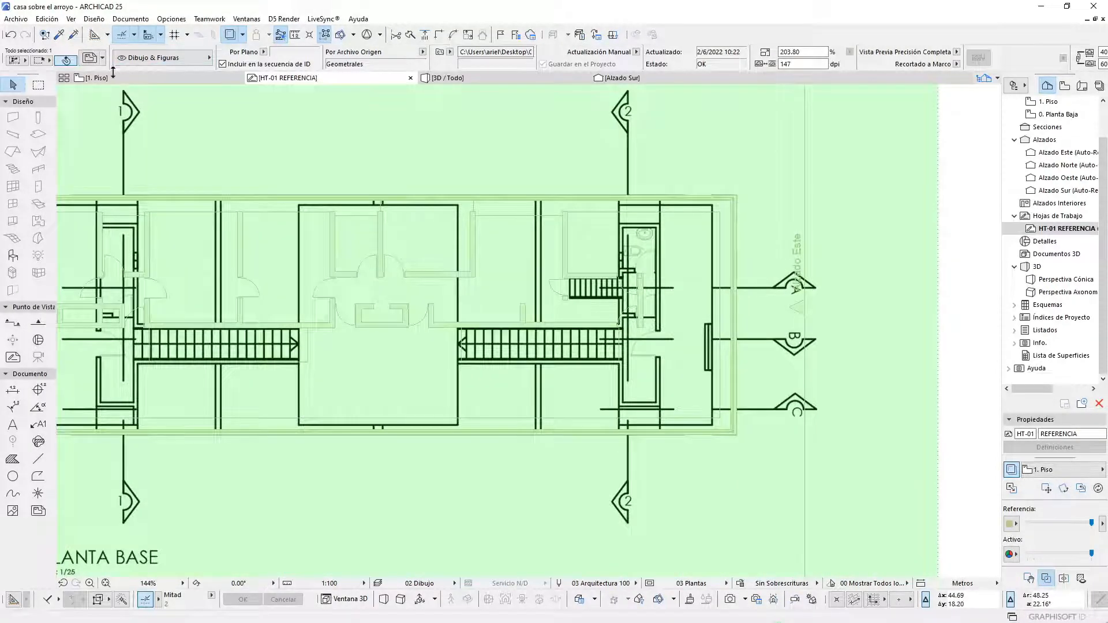
# - Open the 0. Planta Baja floor plan with the HT-01 REFERENCIA trace shown beneath it
pyautogui.doubleClick(1052, 114)
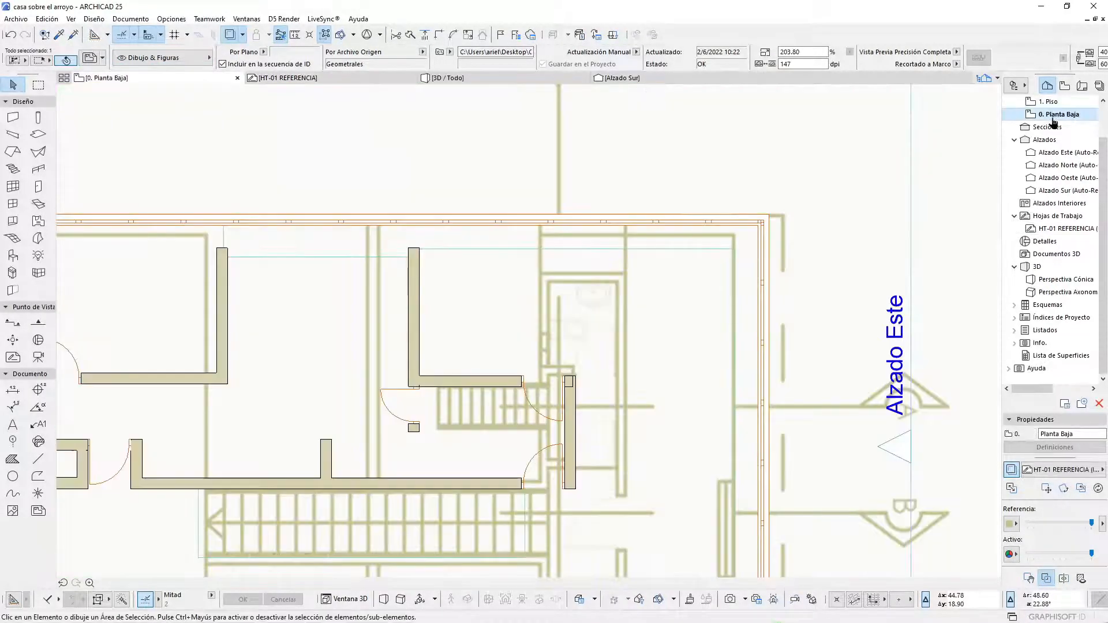
pyautogui.scroll(-5, 713, 145)
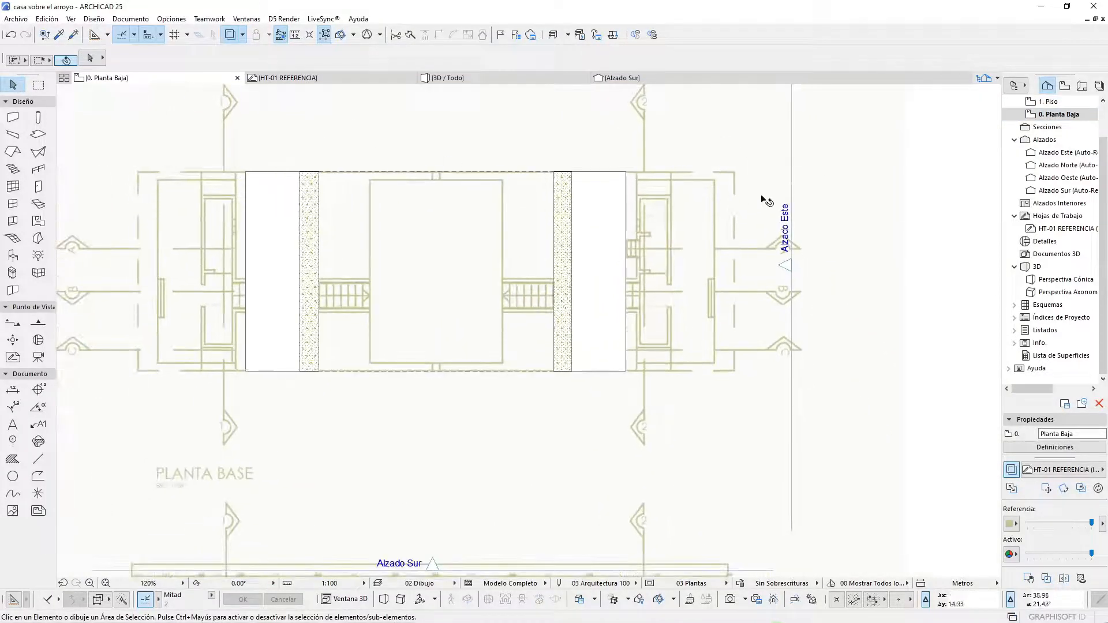
pyautogui.scroll(2, 671, 211)
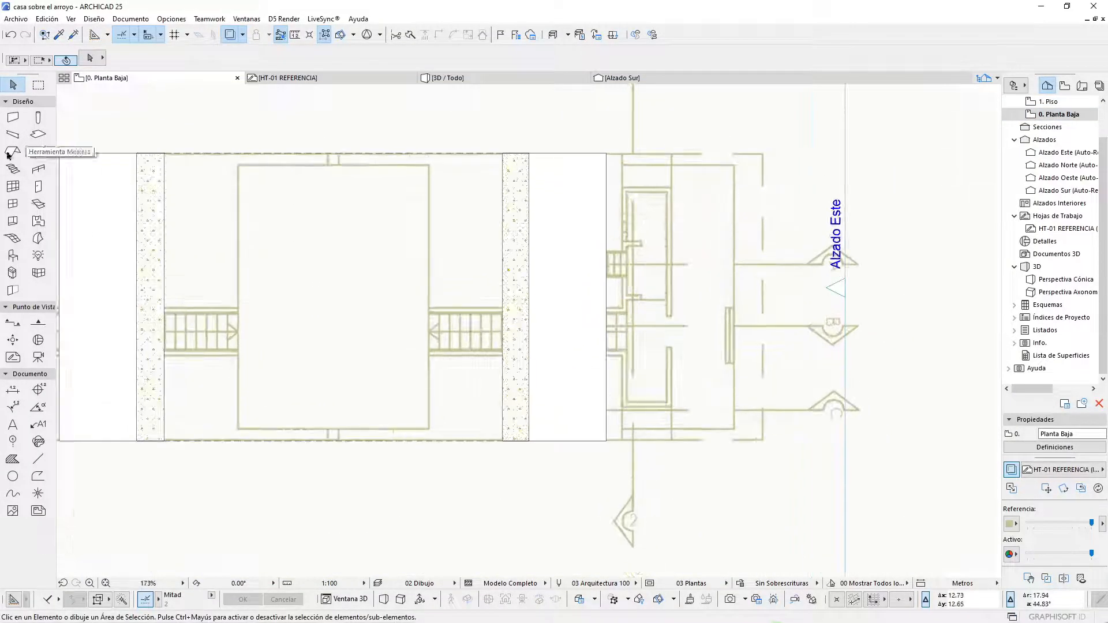
pyautogui.click(13, 117)
pyautogui.scroll(5, 637, 386)
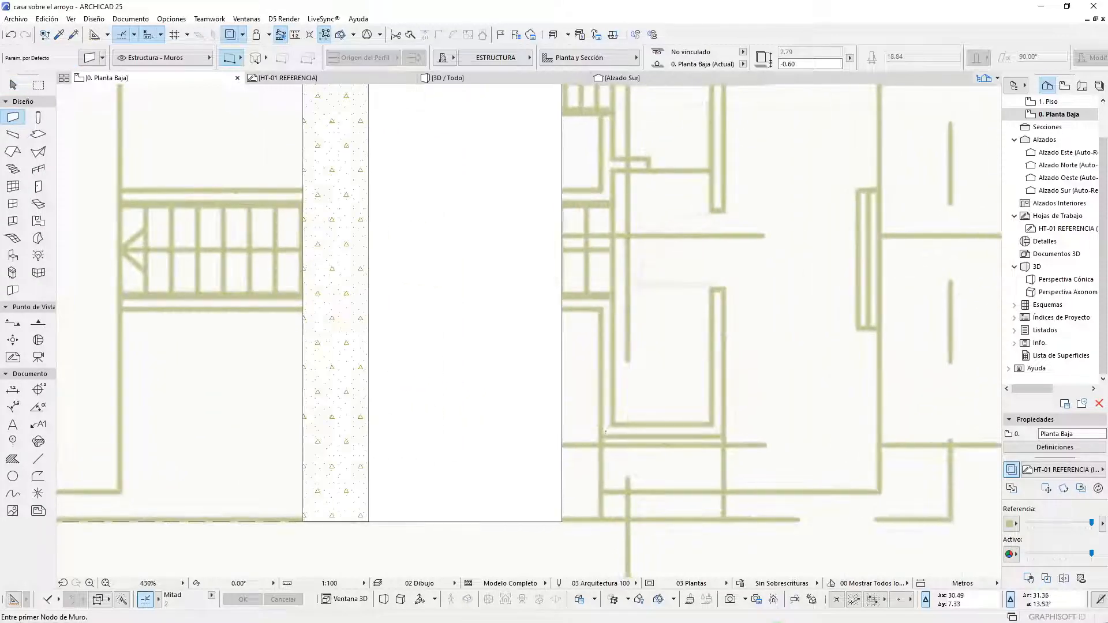
pyautogui.click(601, 437)
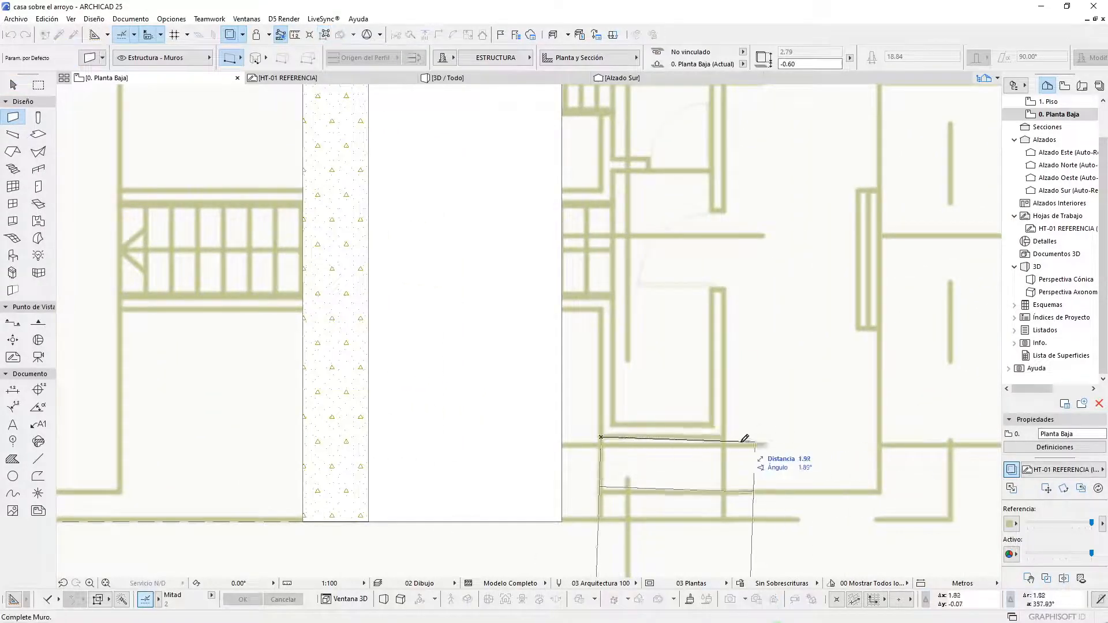
pyautogui.click(157, 60)
pyautogui.click(93, 57)
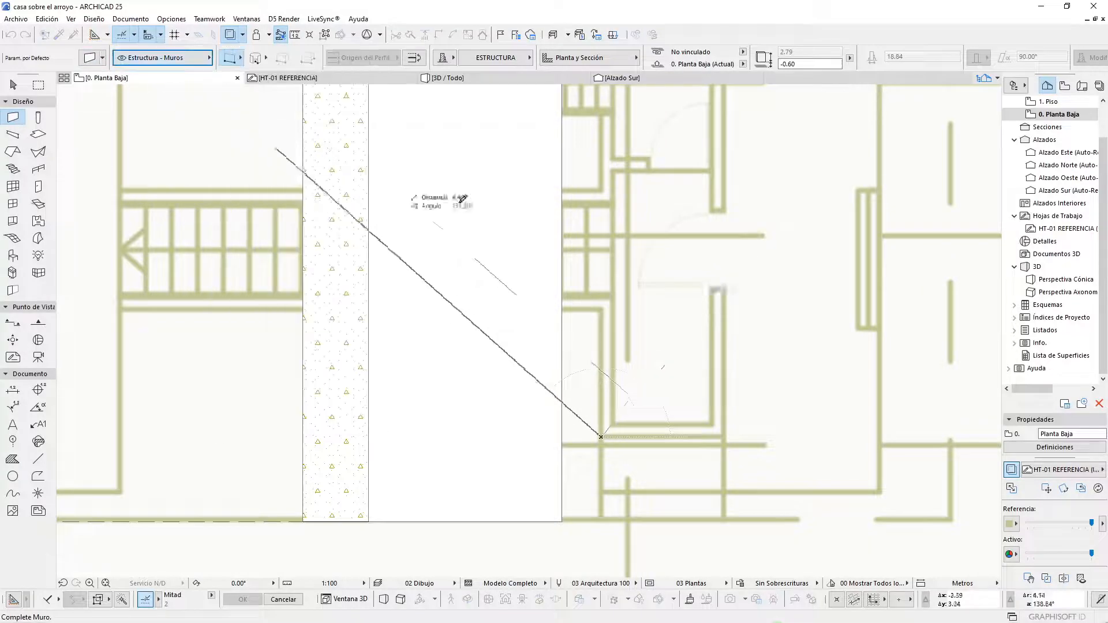
pyautogui.scroll(-6, 615, 325)
pyautogui.press('Escape')
pyautogui.press('Escape')
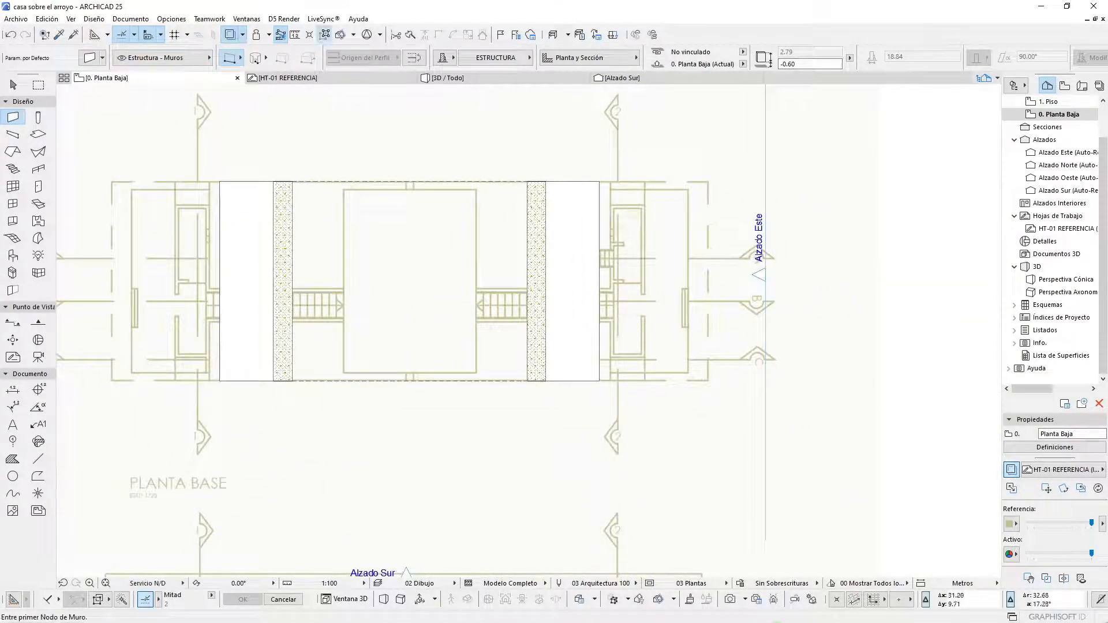
# - Draw a rectangular wall about 1.56 × 6.91 m around Planta Baja's east service core, using the settings of 1. Piso's 0.20 m interior wall
pyautogui.click(1047, 104)
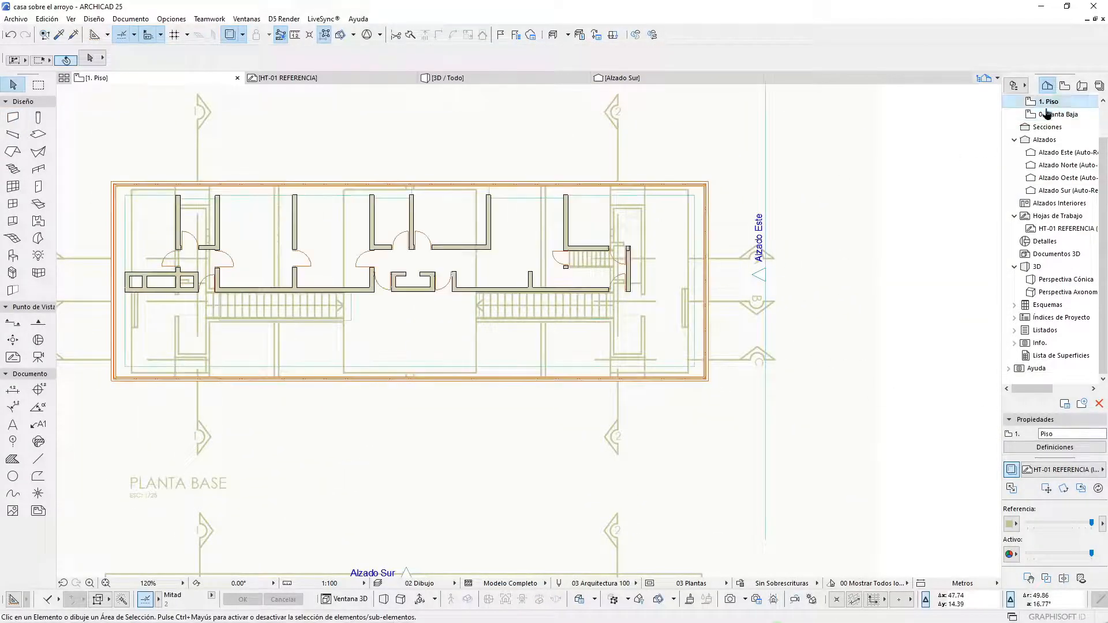
pyautogui.keyDown('alt'); pyautogui.click(557, 283); pyautogui.keyUp('alt')
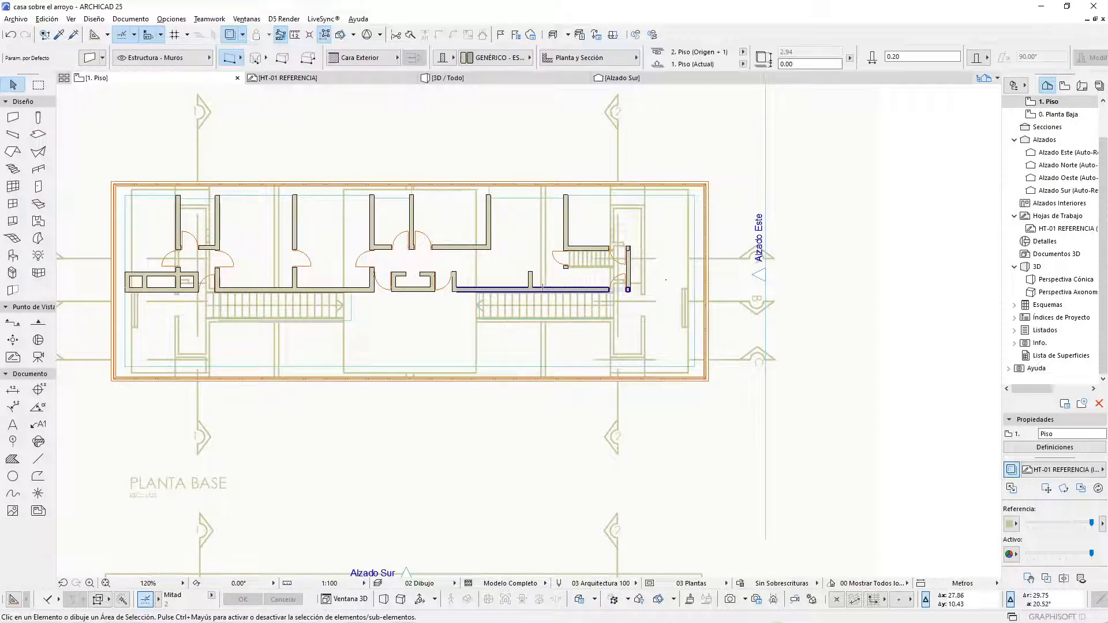
pyautogui.click(1058, 114)
pyautogui.scroll(6, 610, 381)
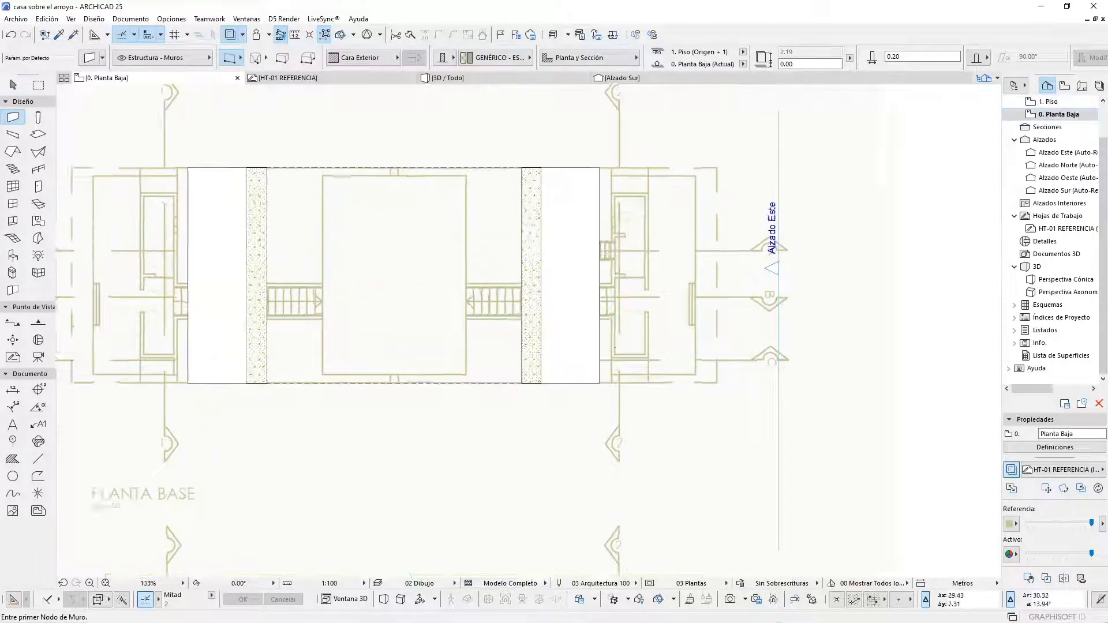
pyautogui.click(611, 387)
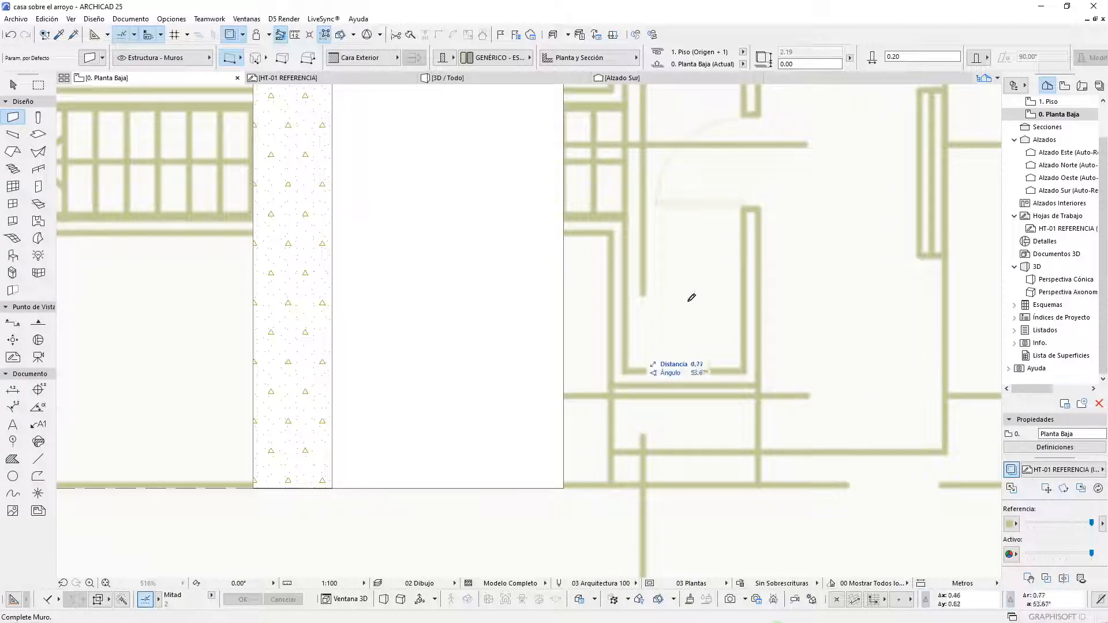
pyautogui.click(228, 59)
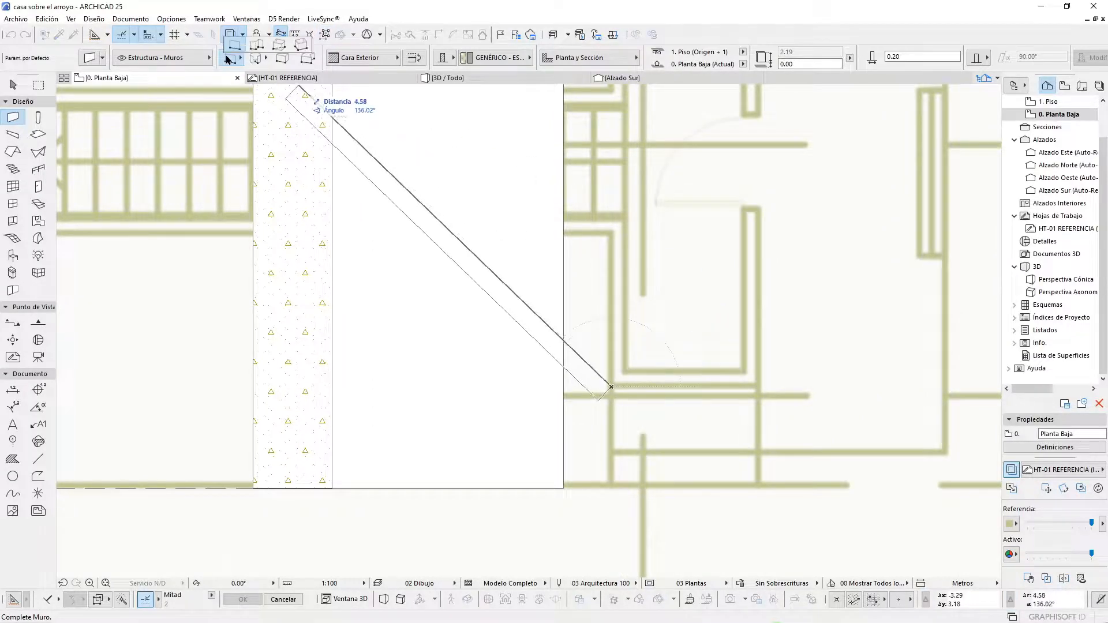
pyautogui.click(301, 46)
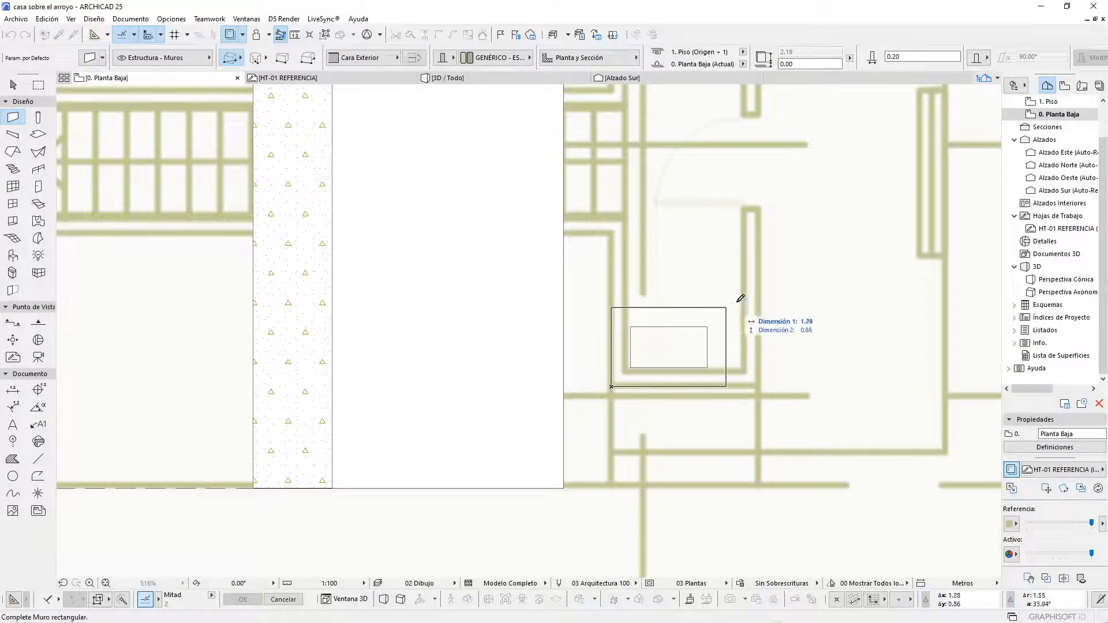
pyautogui.scroll(-4, 735, 403)
pyautogui.scroll(3, 751, 179)
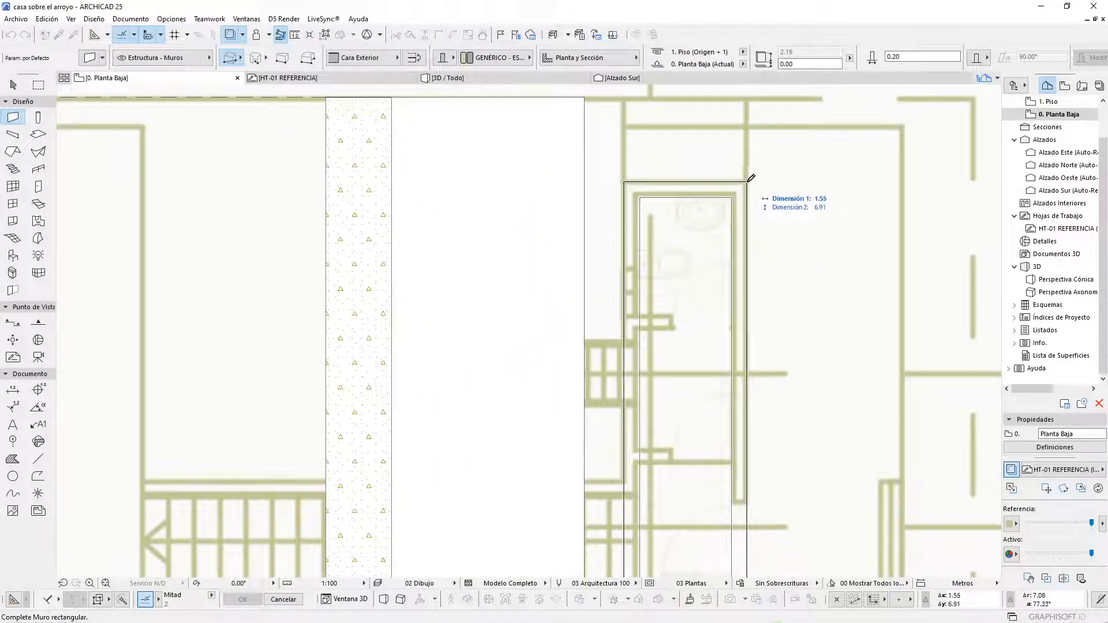
pyautogui.click(751, 179)
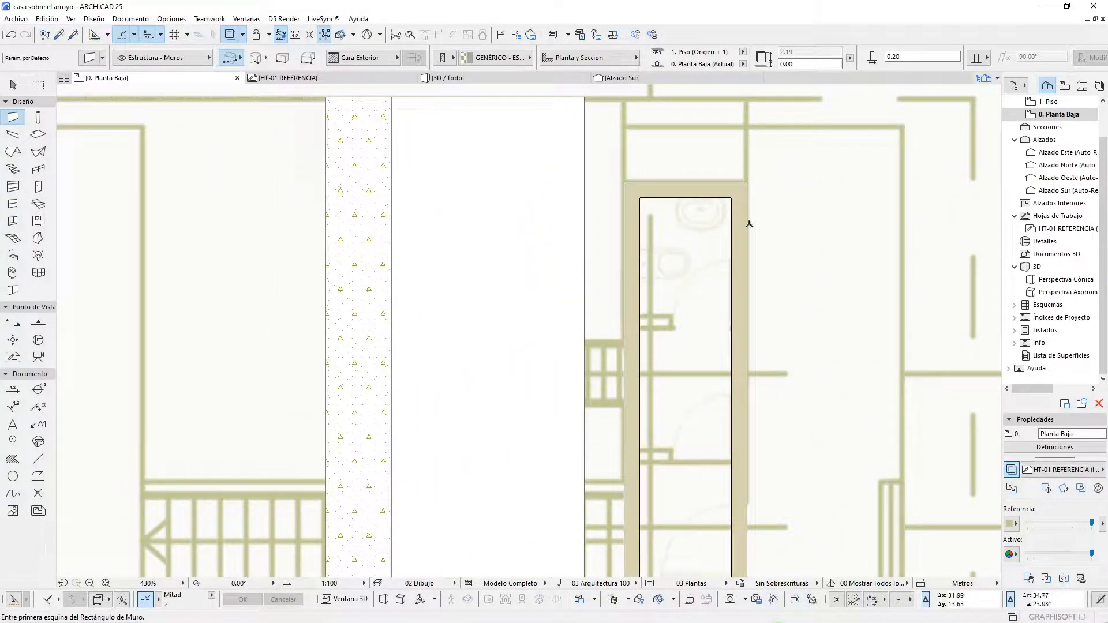
# - Set the thickness of all four east core walls to 0.15 m
pyautogui.press('Escape')
pyautogui.click(711, 192)
pyautogui.keyDown('shift'); pyautogui.click(737, 255); pyautogui.keyUp('shift')
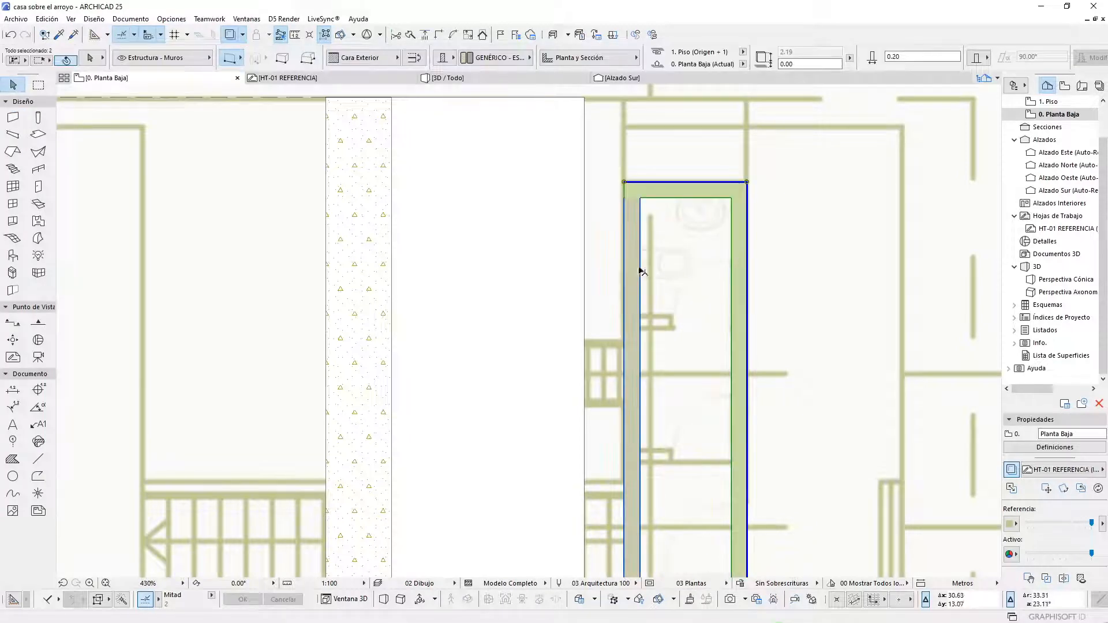
pyautogui.keyDown('shift'); pyautogui.click(641, 271); pyautogui.keyUp('shift')
pyautogui.scroll(-3, 692, 287)
pyautogui.scroll(3, 705, 414)
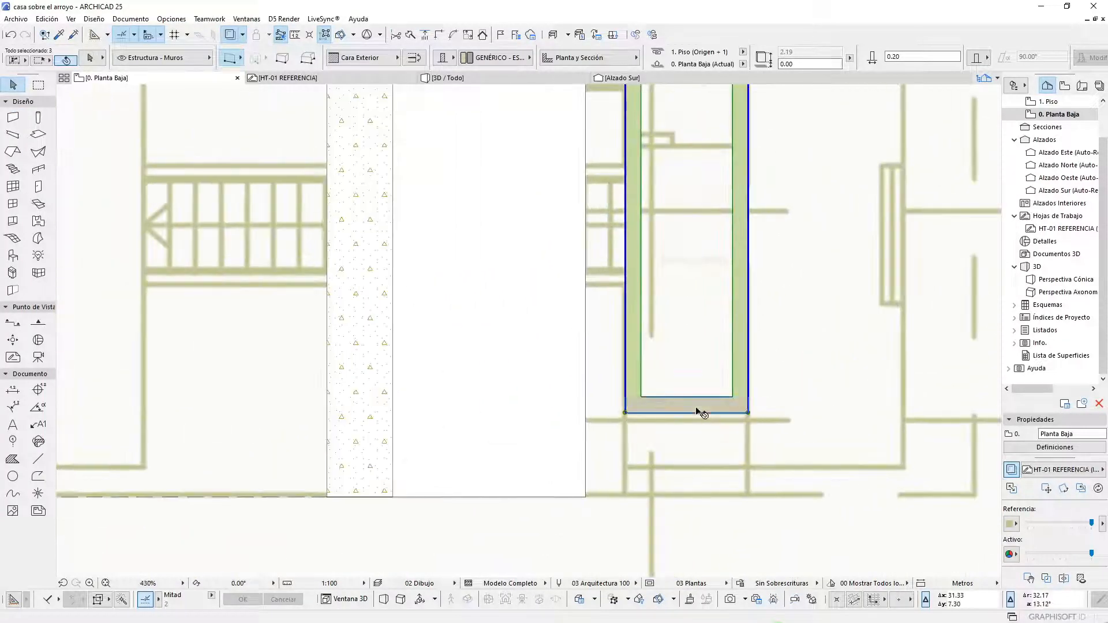
pyautogui.keyDown('shift'); pyautogui.click(698, 412); pyautogui.keyUp('shift')
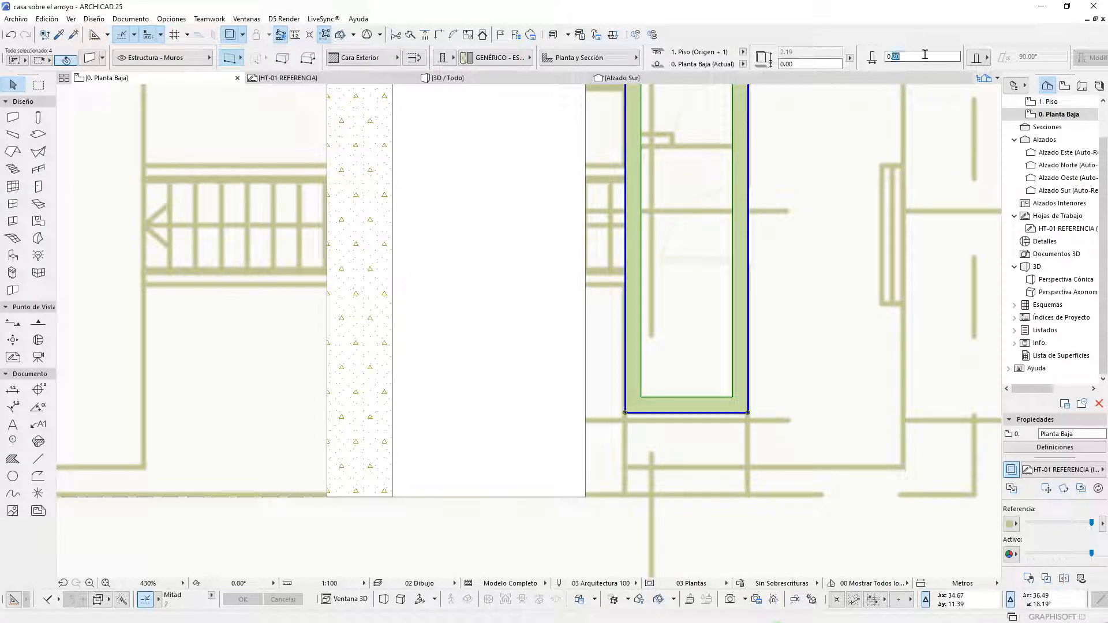
pyautogui.write('0.15')
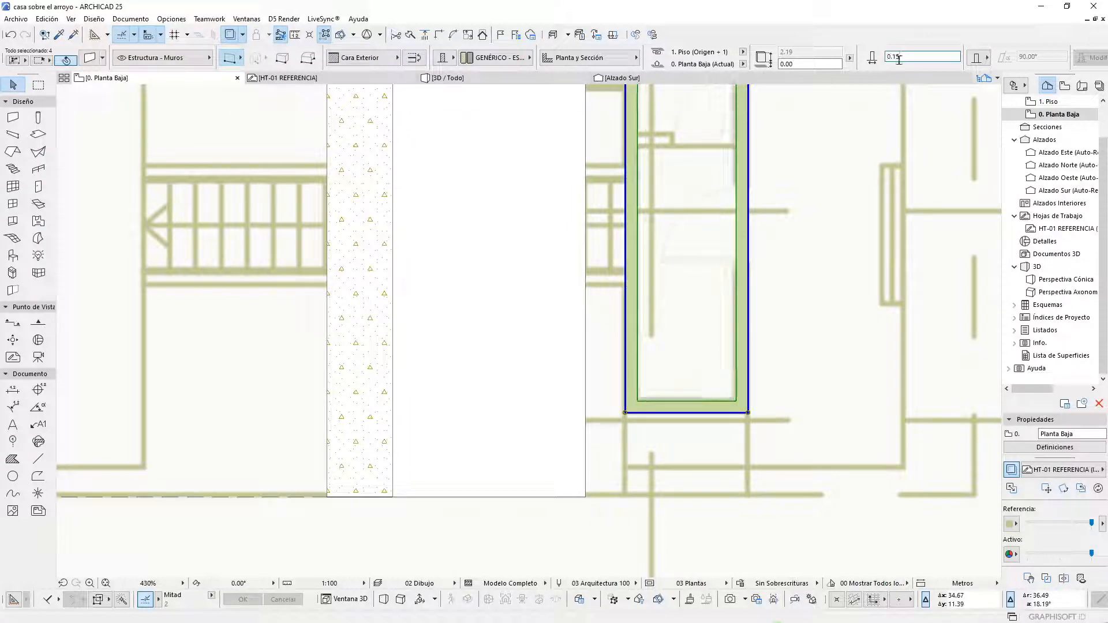
pyautogui.press('Escape')
# - Draw a matching rectangular wall around the west service core on the traced outline, copying the east core's 0.15 m wall settings
pyautogui.scroll(-4, 712, 353)
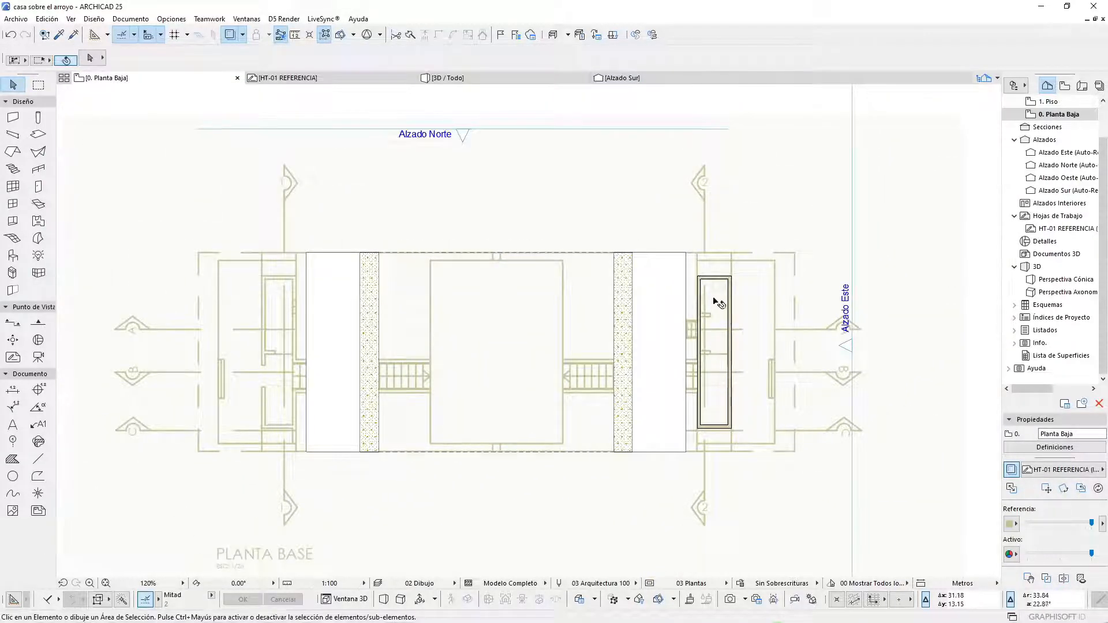
pyautogui.scroll(3, 717, 303)
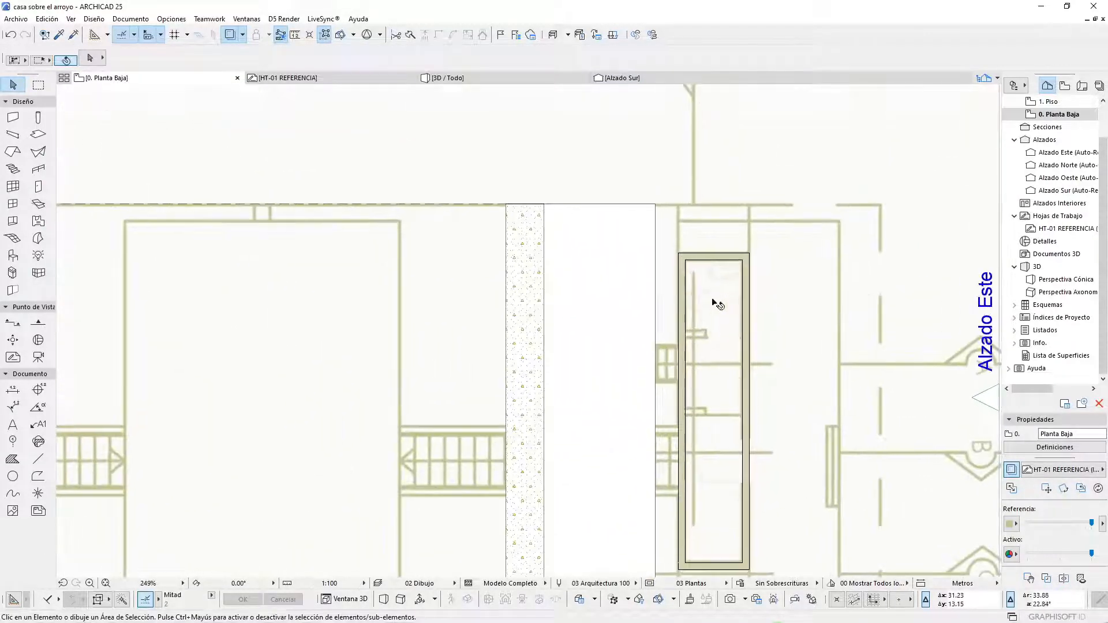
pyautogui.keyDown('alt'); pyautogui.click(685, 285); pyautogui.keyUp('alt')
pyautogui.scroll(-4, 880, 281)
pyautogui.scroll(-1, 300, 395)
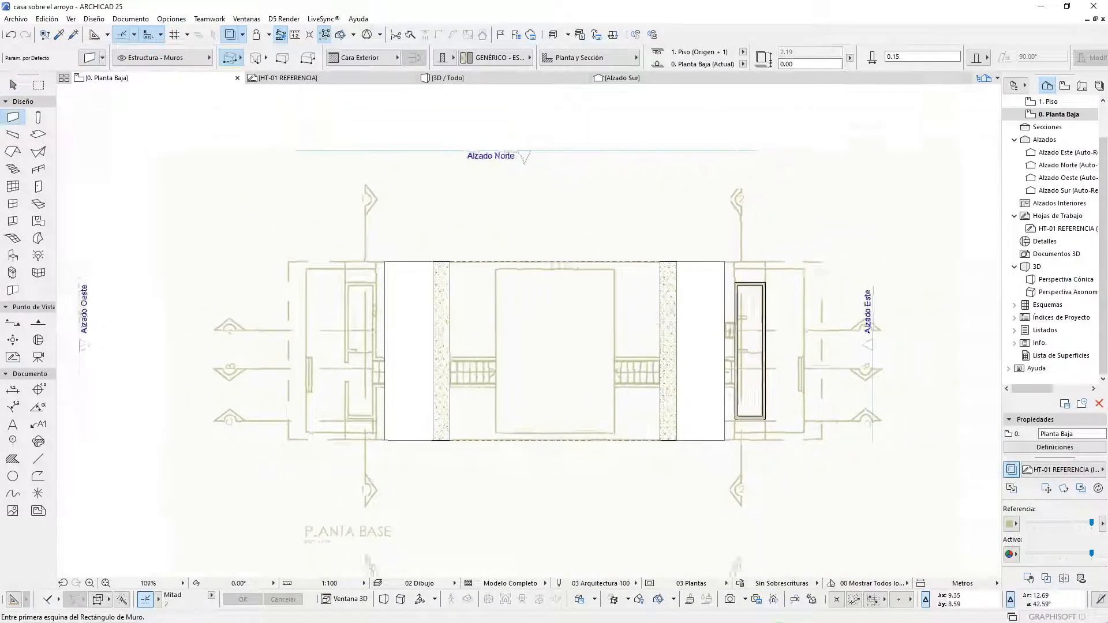
pyautogui.scroll(12, 412, 483)
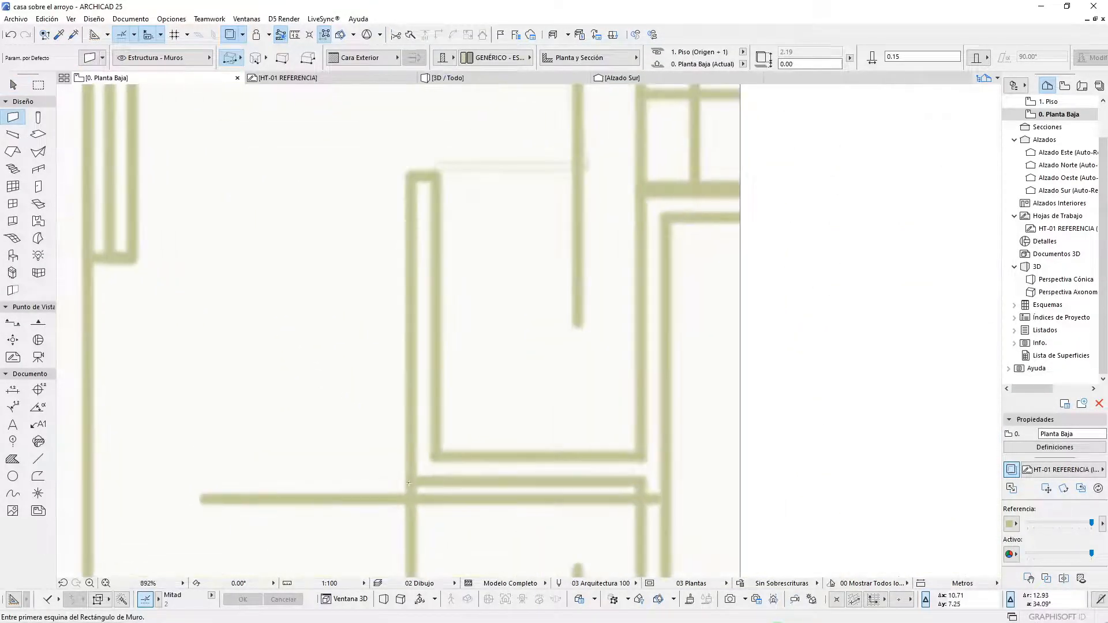
pyautogui.click(410, 484)
pyautogui.scroll(-6, 490, 373)
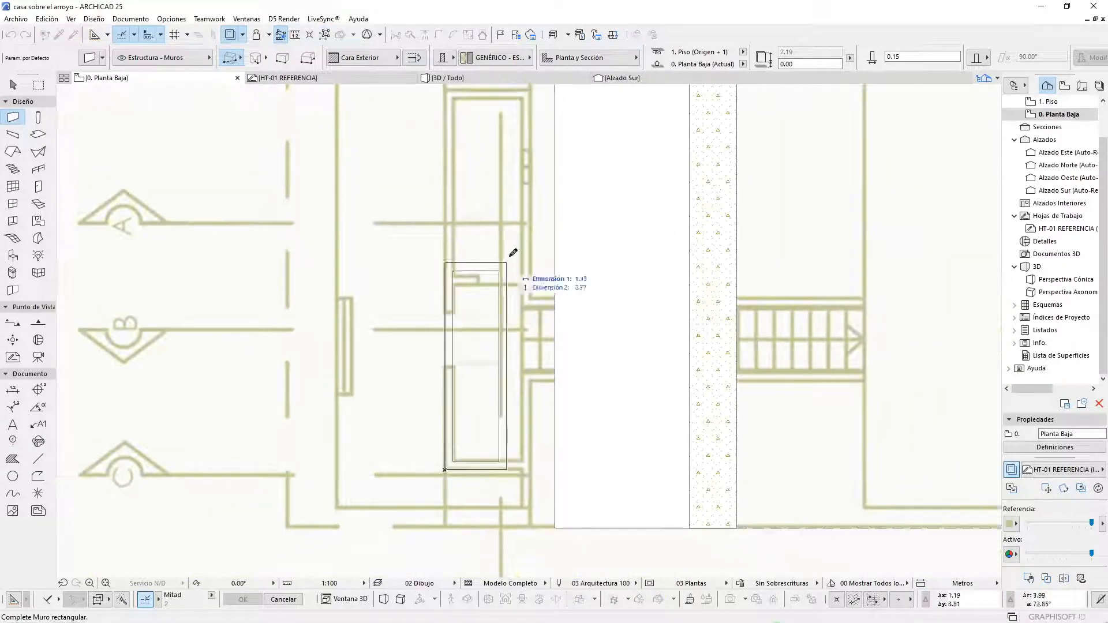
pyautogui.scroll(3, 511, 271)
pyautogui.scroll(-3, 508, 173)
pyautogui.scroll(5, 535, 202)
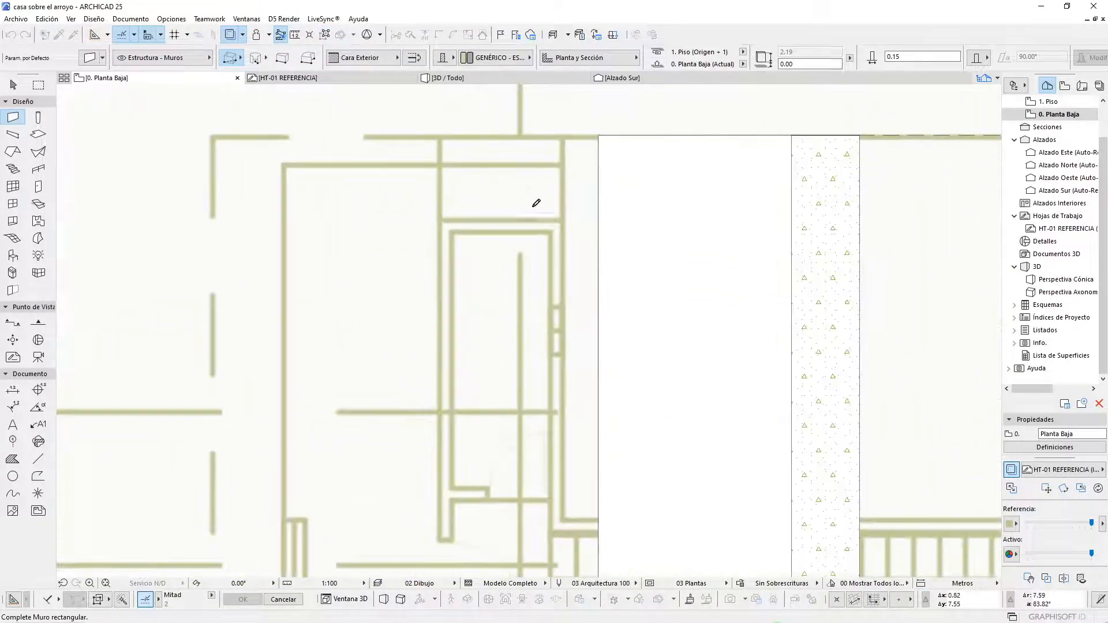
pyautogui.click(566, 216)
pyautogui.scroll(-4, 462, 288)
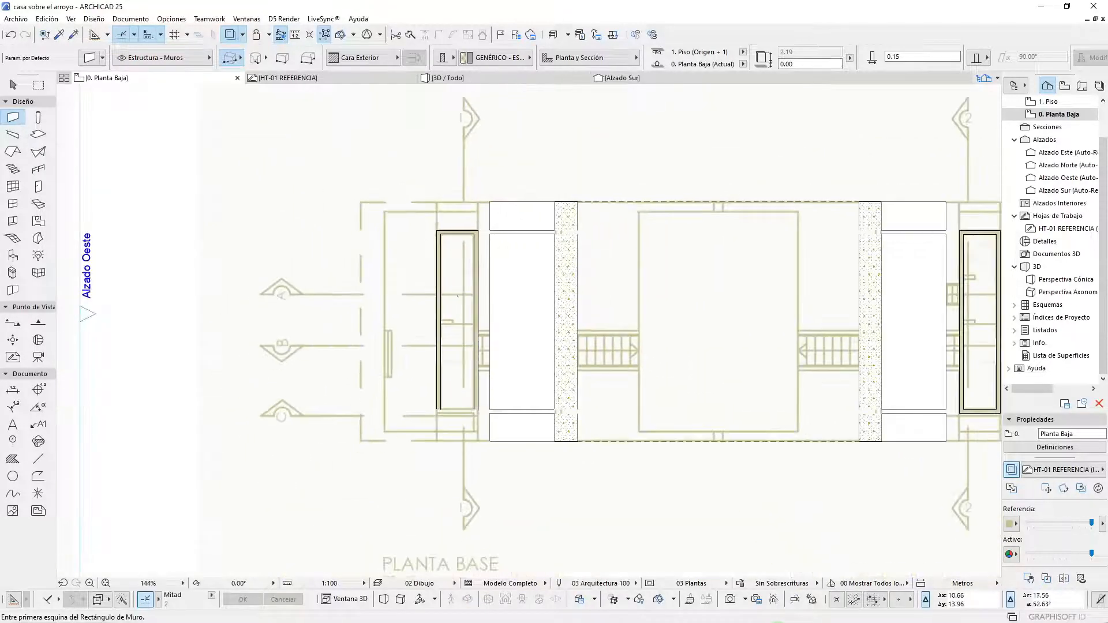
pyautogui.scroll(4, 453, 317)
pyautogui.scroll(2, 453, 316)
pyautogui.press('Escape')
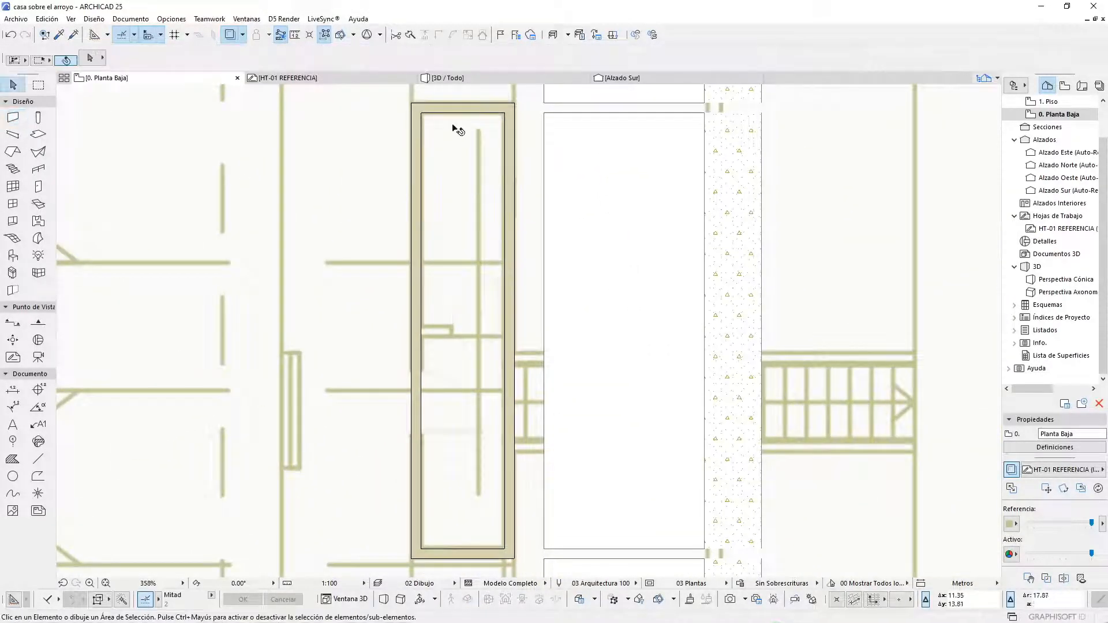
# - Copy the west core's north wall about 3.40 m south onto the traced partition line
pyautogui.moveTo(461, 199); pyautogui.dragTo(452, 327)
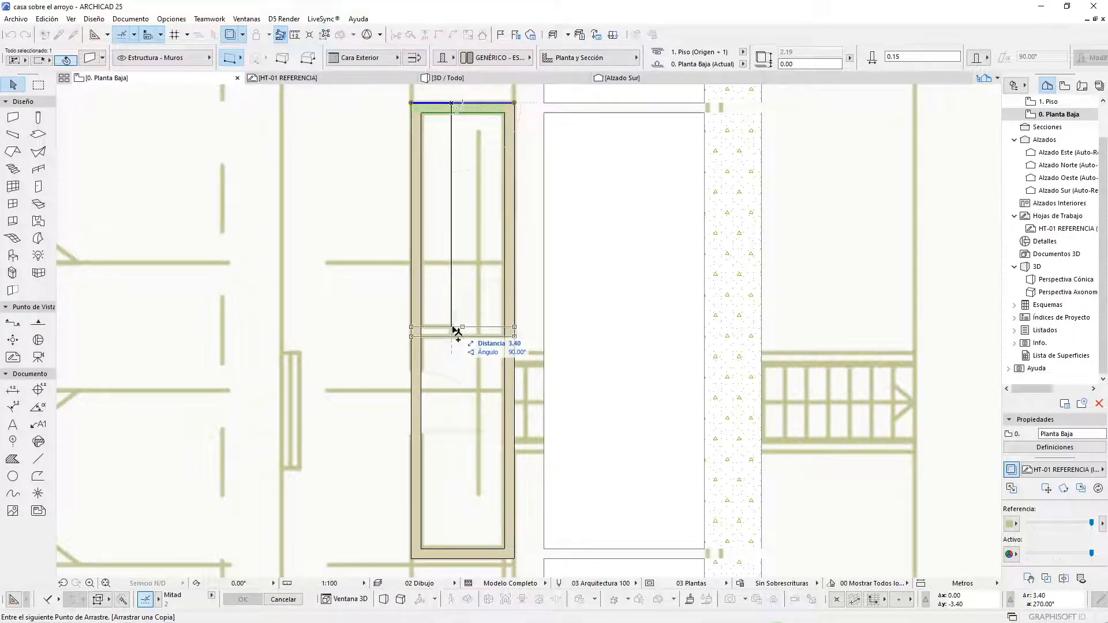
pyautogui.scroll(3, 453, 329)
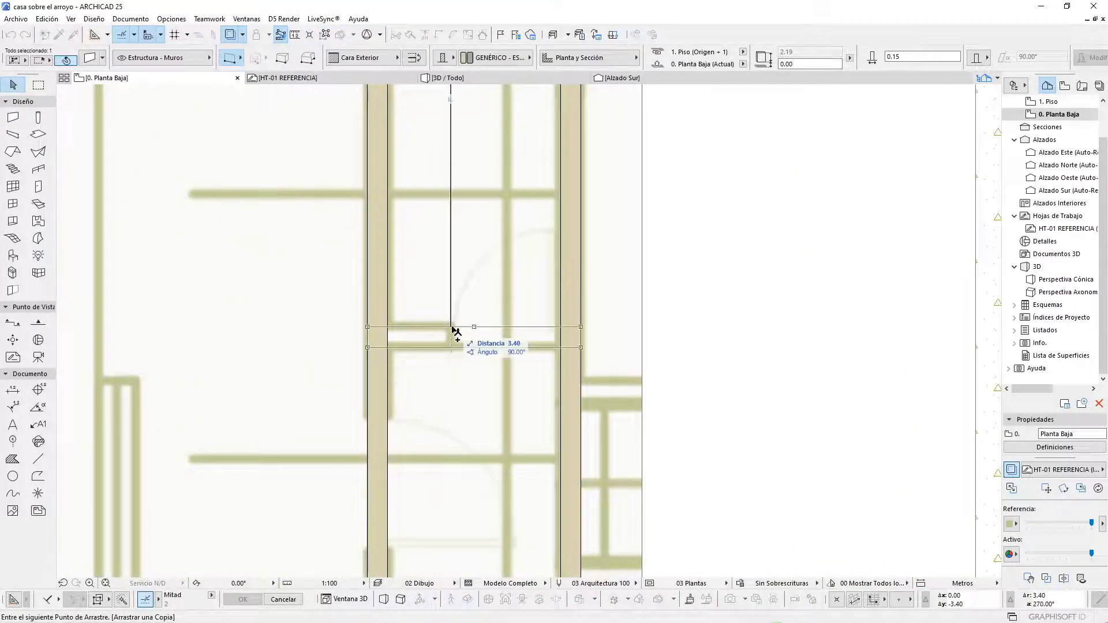
pyautogui.click(454, 329)
pyautogui.scroll(-5, 453, 326)
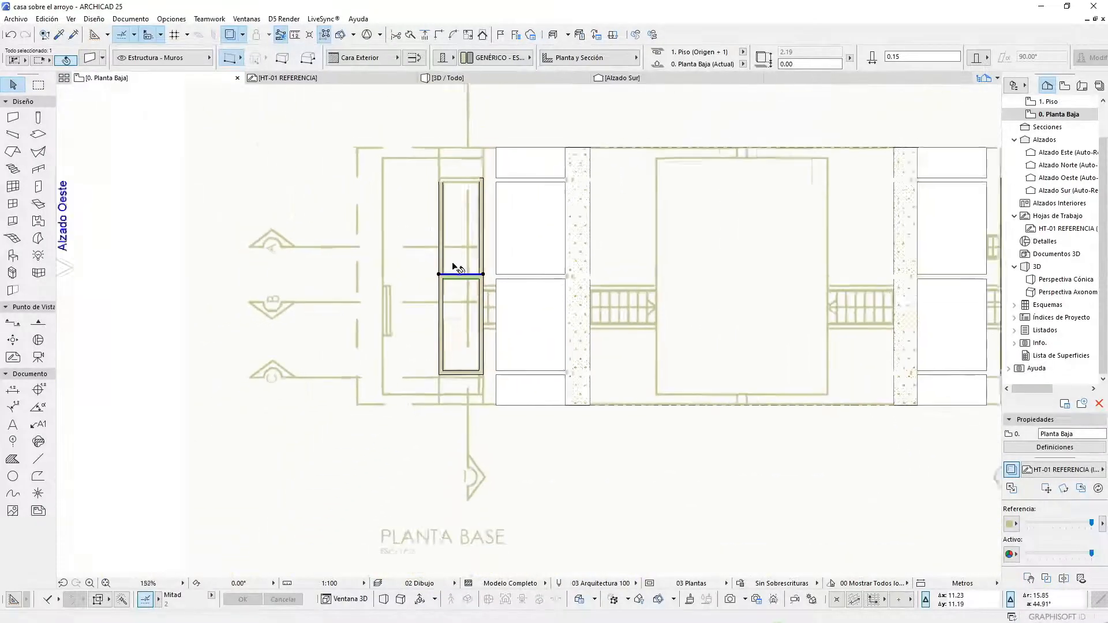
pyautogui.scroll(4, 451, 340)
pyautogui.scroll(-5, 292, 279)
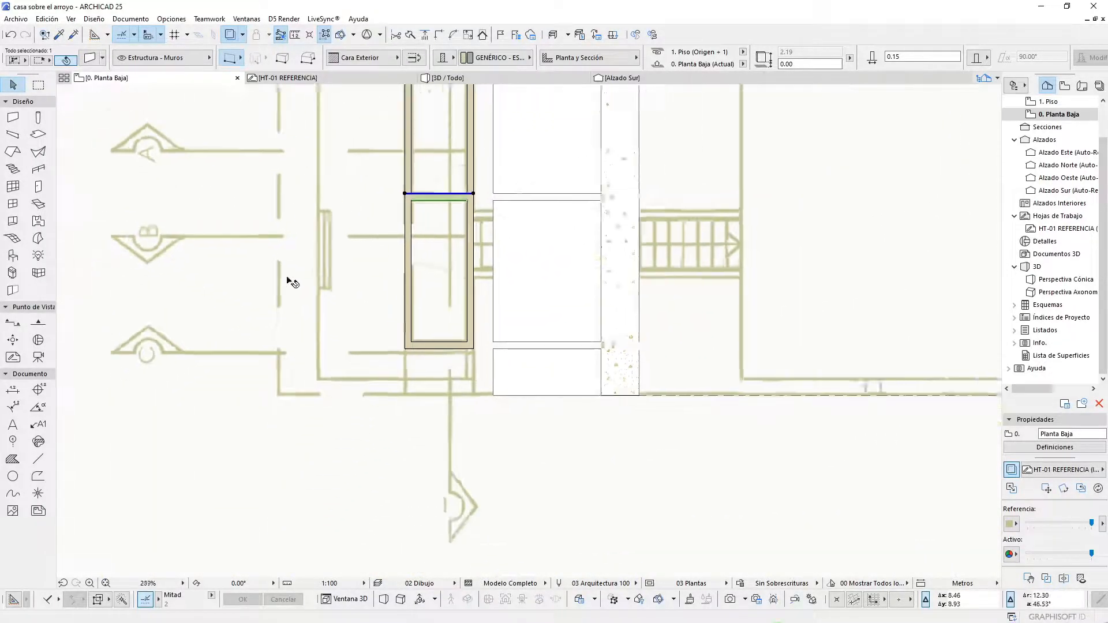
# - Copy the east core's north wall about 1.69 m south onto the first traced partition line
pyautogui.scroll(5, 836, 191)
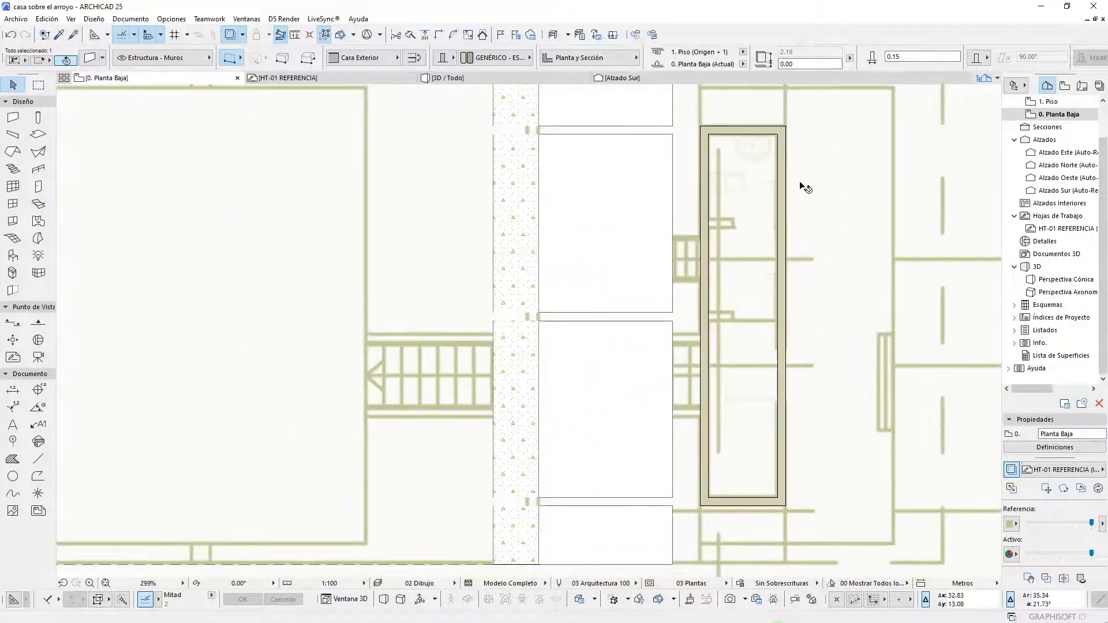
pyautogui.moveTo(742, 131); pyautogui.dragTo(742, 224)
pyautogui.scroll(5, 743, 227)
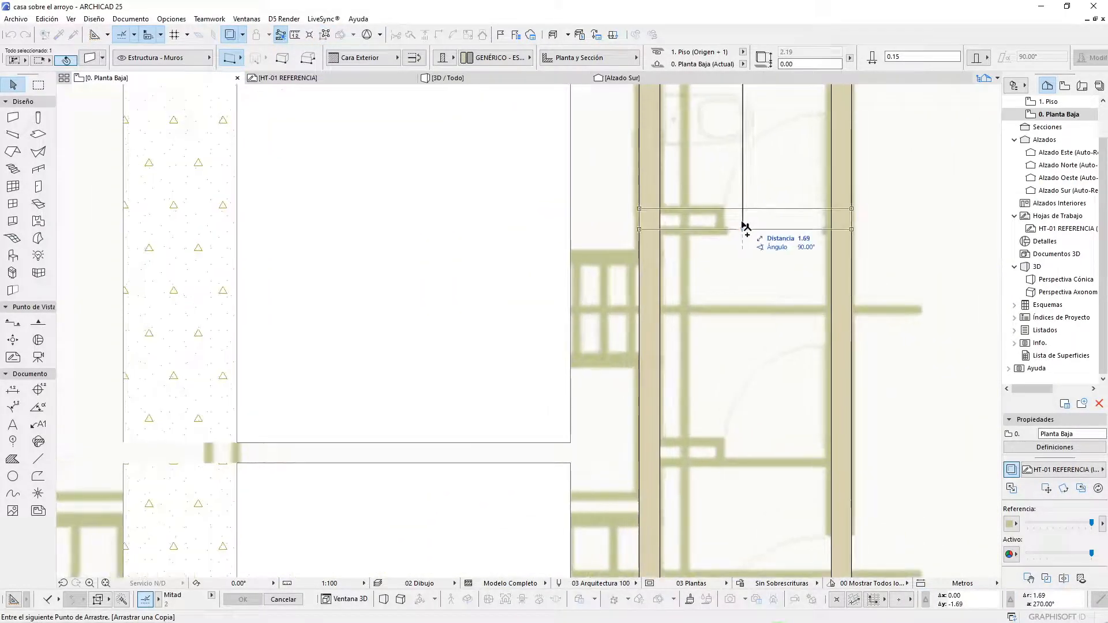
pyautogui.moveTo(742, 223); pyautogui.dragTo(742, 451)
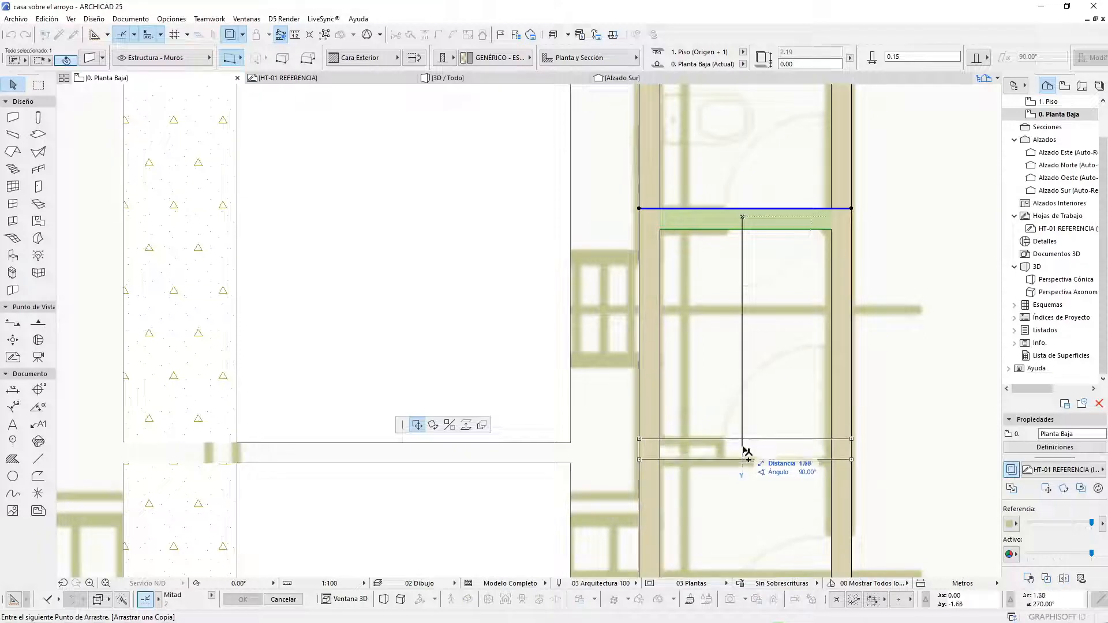
pyautogui.press('Escape')
pyautogui.press('Escape')
# - Copy the east core's first partition about 1.71 m south onto the second traced partition line
pyautogui.scroll(-5, 751, 329)
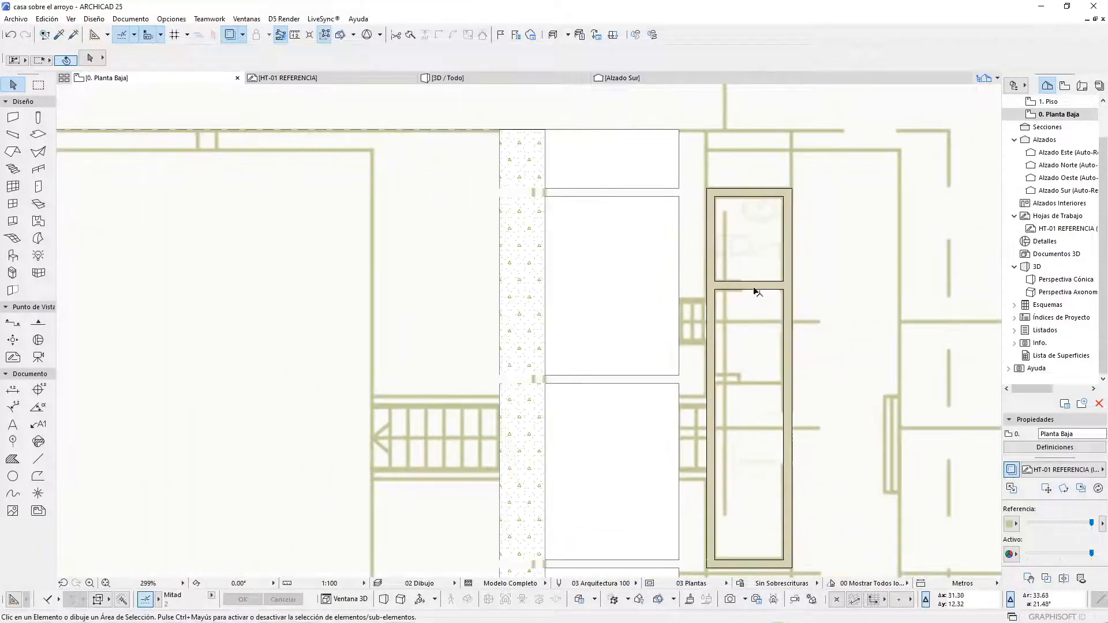
pyautogui.moveTo(753, 282); pyautogui.dragTo(776, 349)
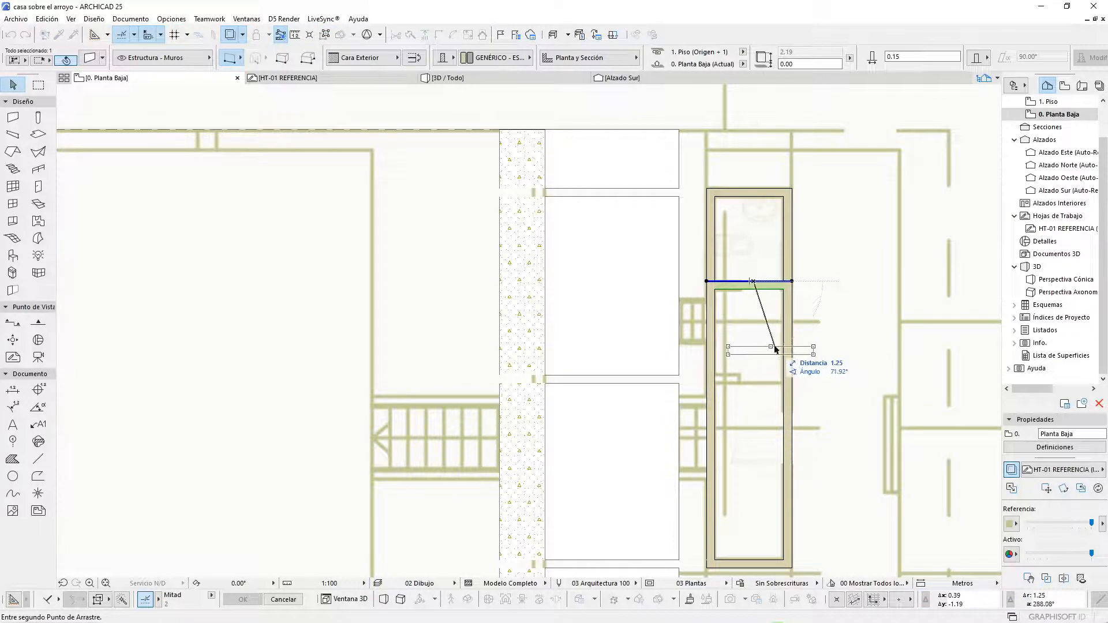
pyautogui.scroll(5, 744, 369)
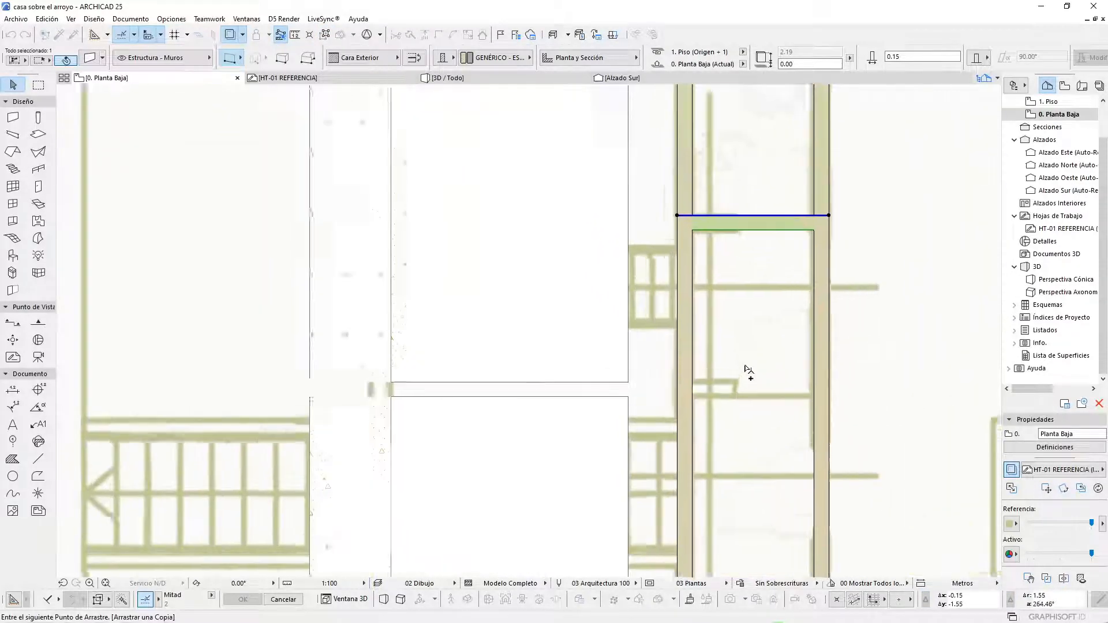
pyautogui.scroll(1, 768, 392)
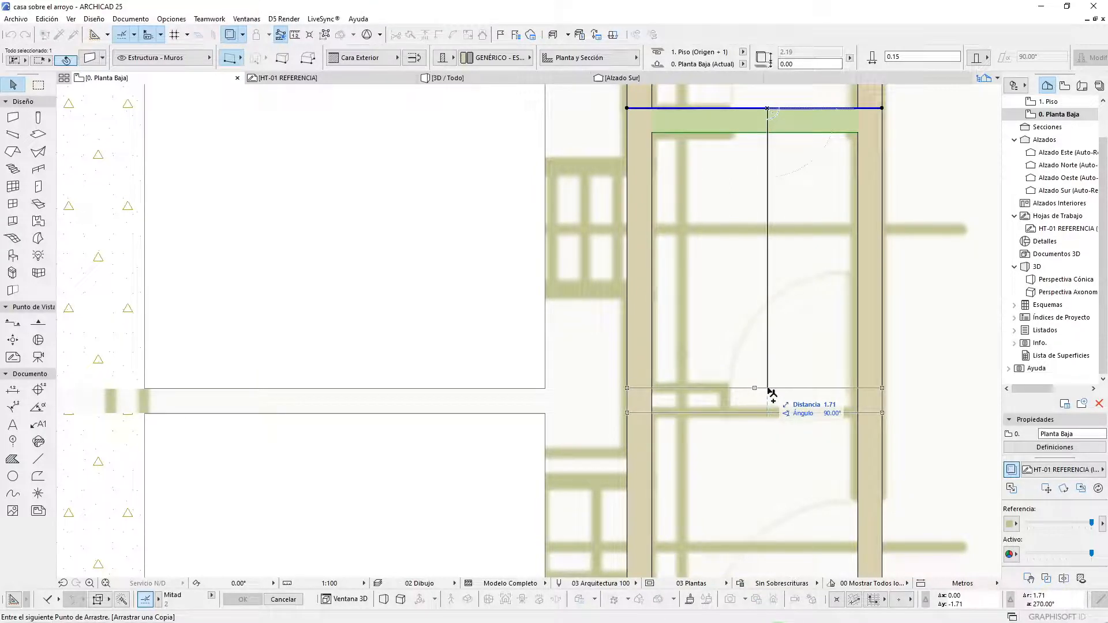
pyautogui.click(768, 390)
pyautogui.scroll(-6, 693, 296)
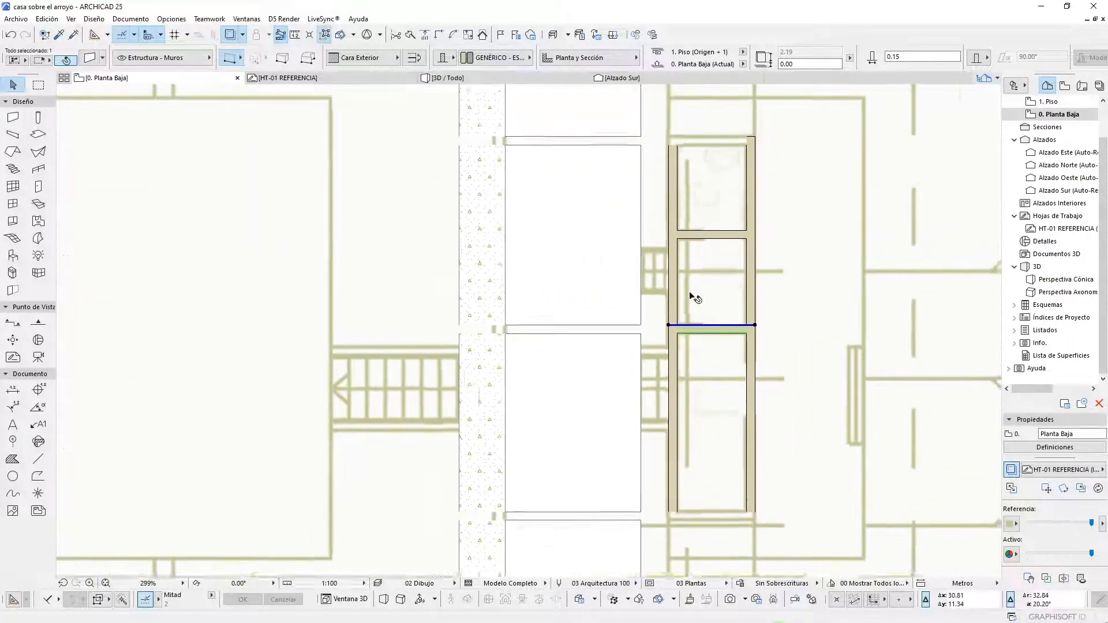
pyautogui.scroll(-2, 695, 312)
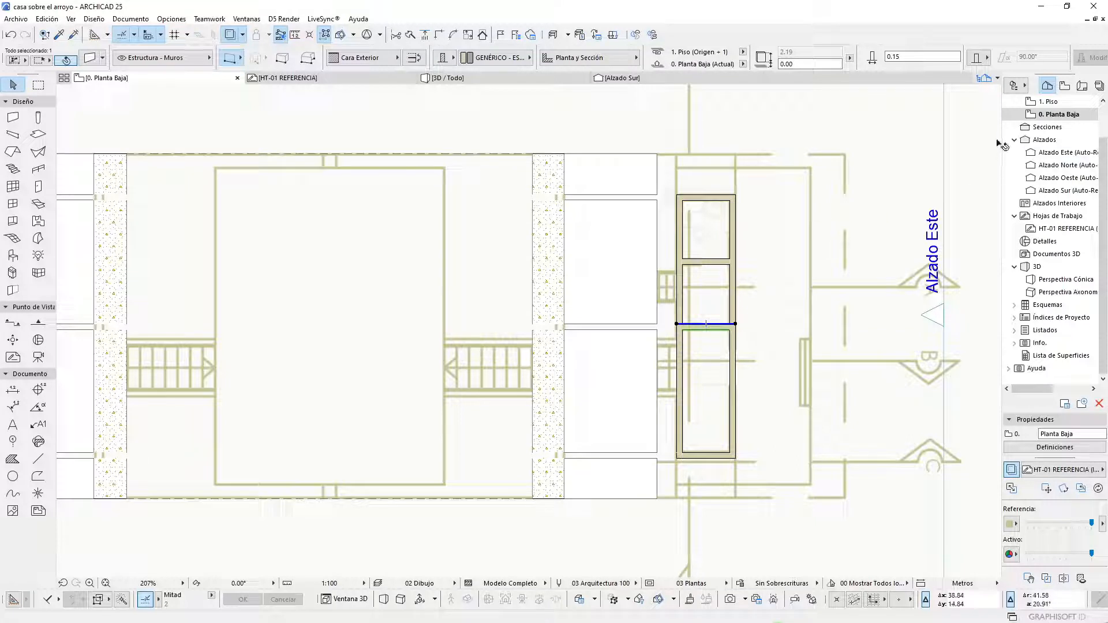
# - Place a 0.80 × 2.10 m door opening northward in each east core partition, copying an interior door's settings from 1. Piso
pyautogui.doubleClick(1068, 103)
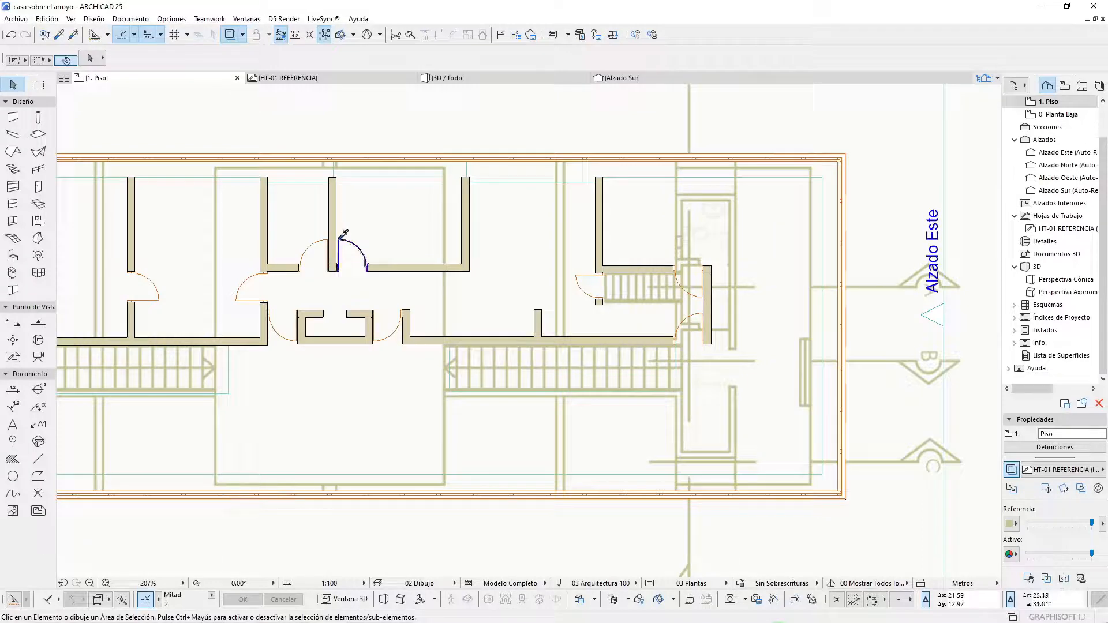
pyautogui.keyDown('alt'); pyautogui.click(343, 234); pyautogui.keyUp('alt')
pyautogui.doubleClick(1057, 114)
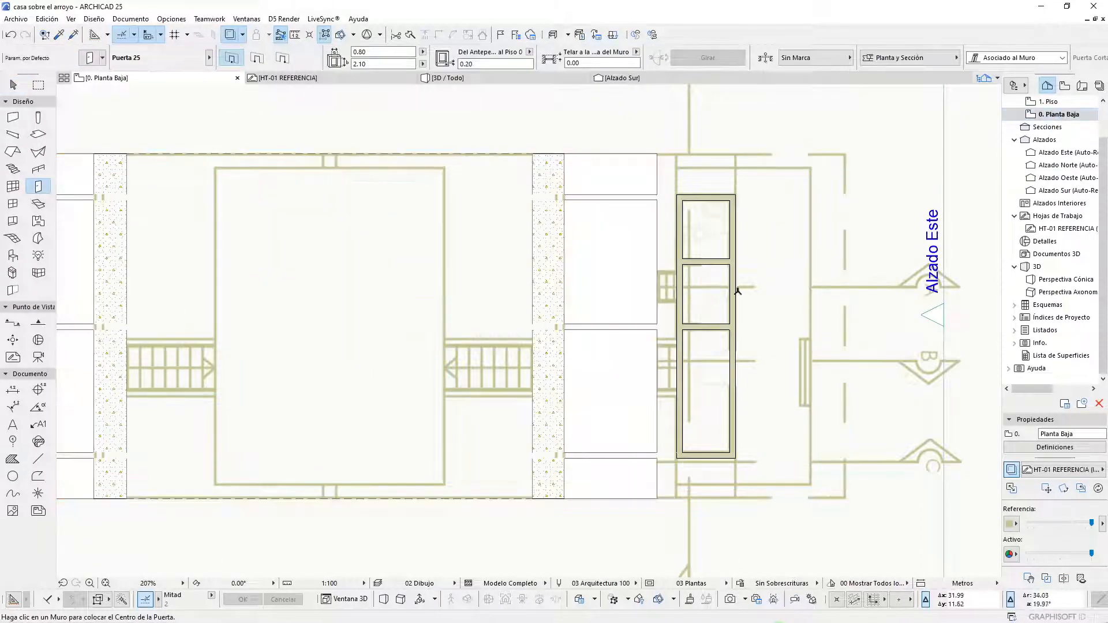
pyautogui.scroll(3, 738, 292)
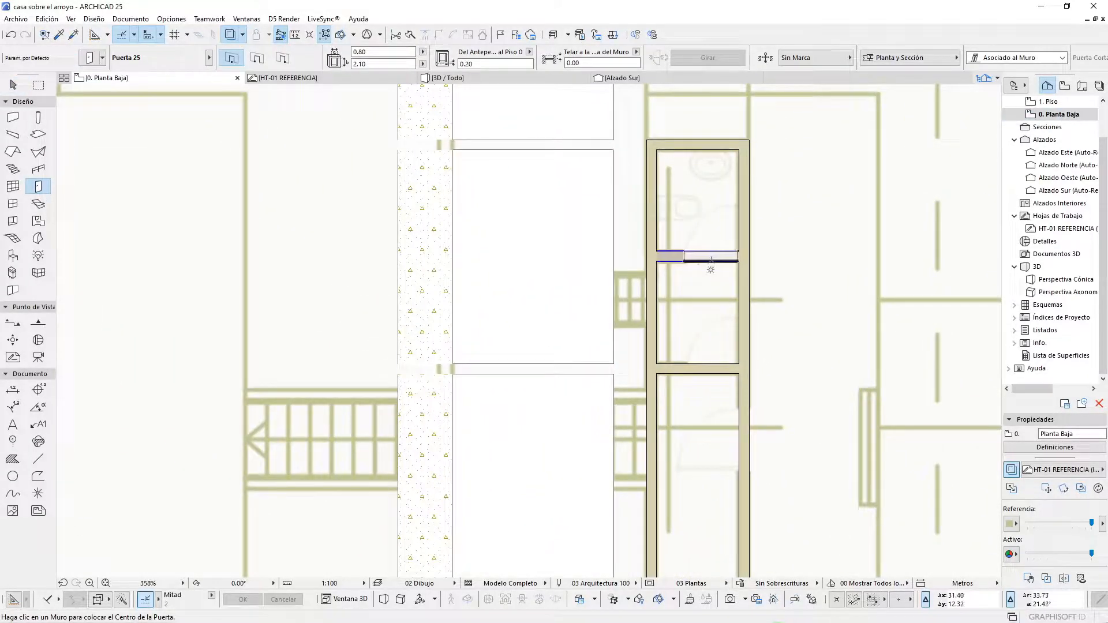
pyautogui.click(710, 261)
pyautogui.click(722, 196)
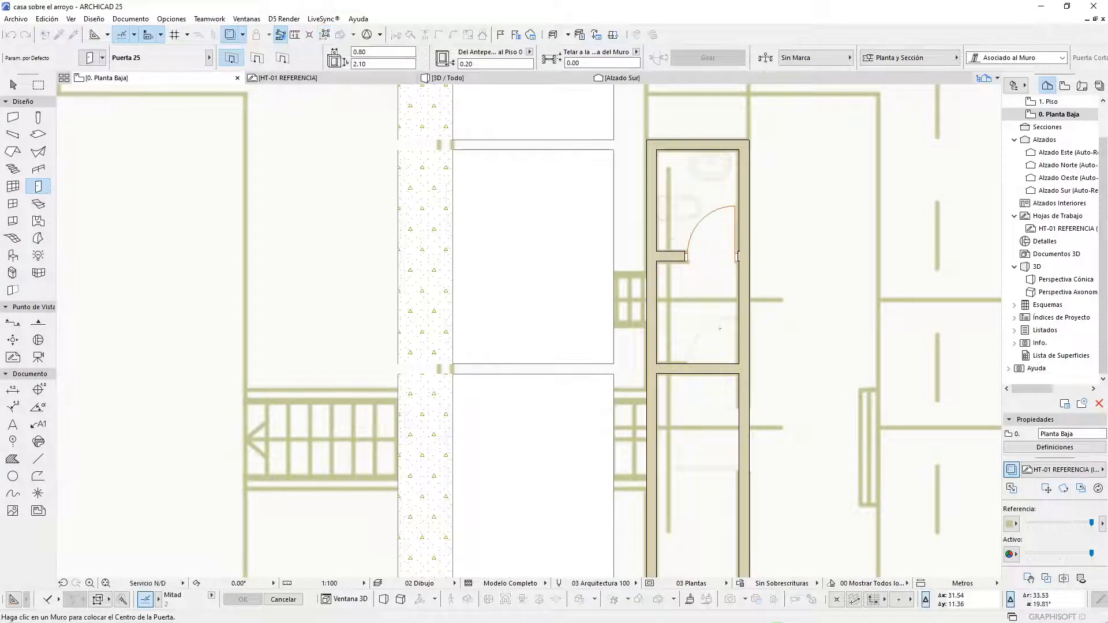
pyautogui.click(713, 374)
pyautogui.click(717, 316)
pyautogui.scroll(-3, 839, 384)
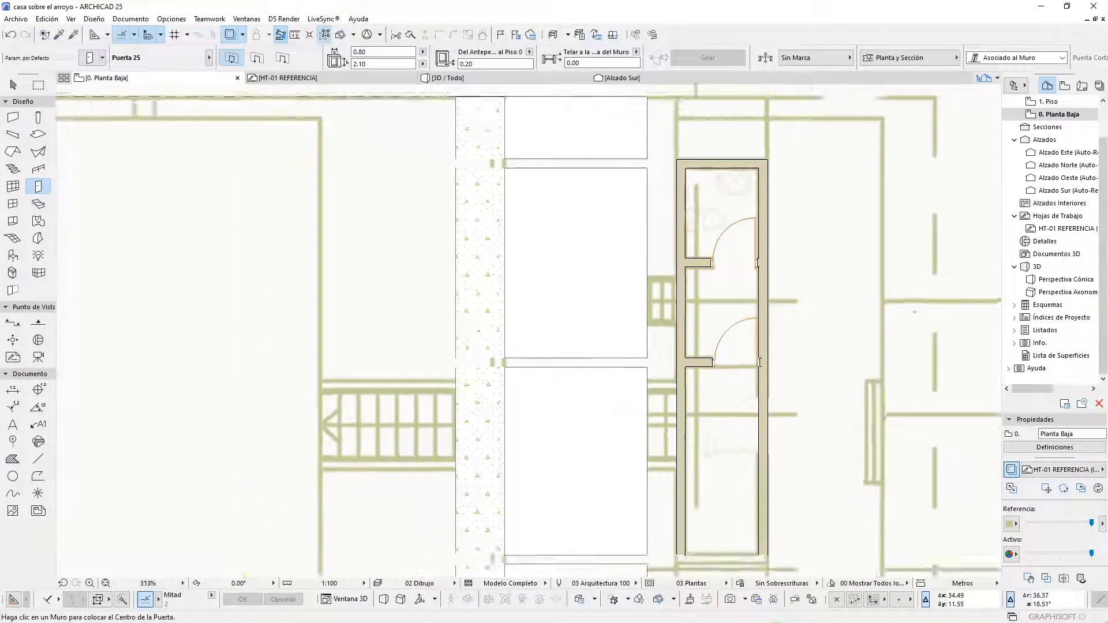
# - Place an inward-opening 0.80 × 2.10 m door in the east core's outer wall, just south of the second partition
pyautogui.click(816, 385)
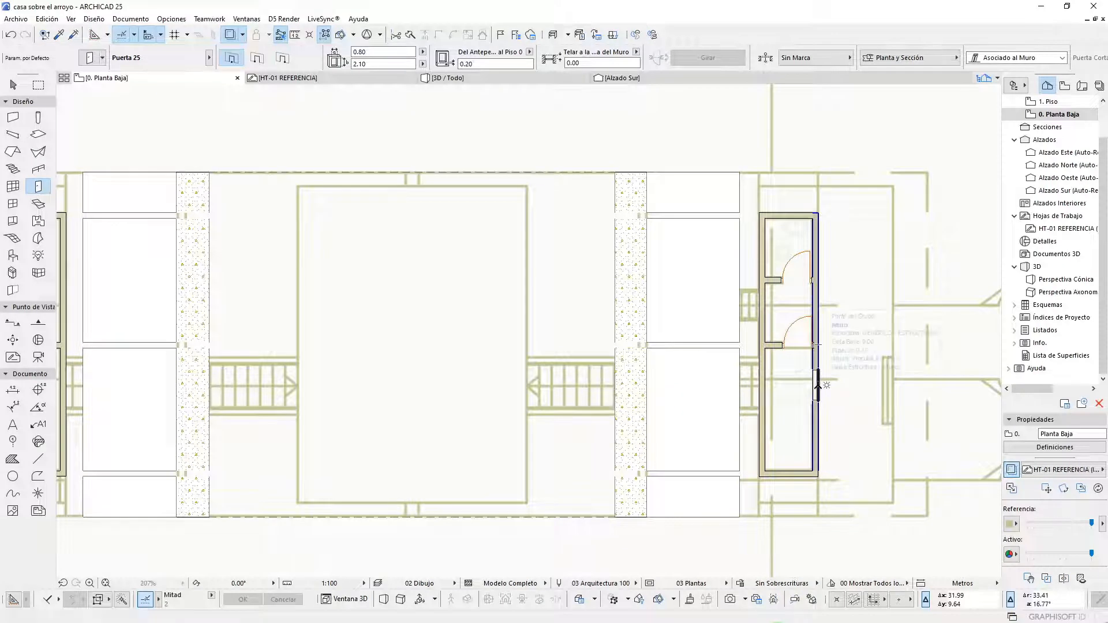
pyautogui.click(786, 396)
pyautogui.scroll(-3, 918, 336)
pyautogui.scroll(-3, 918, 342)
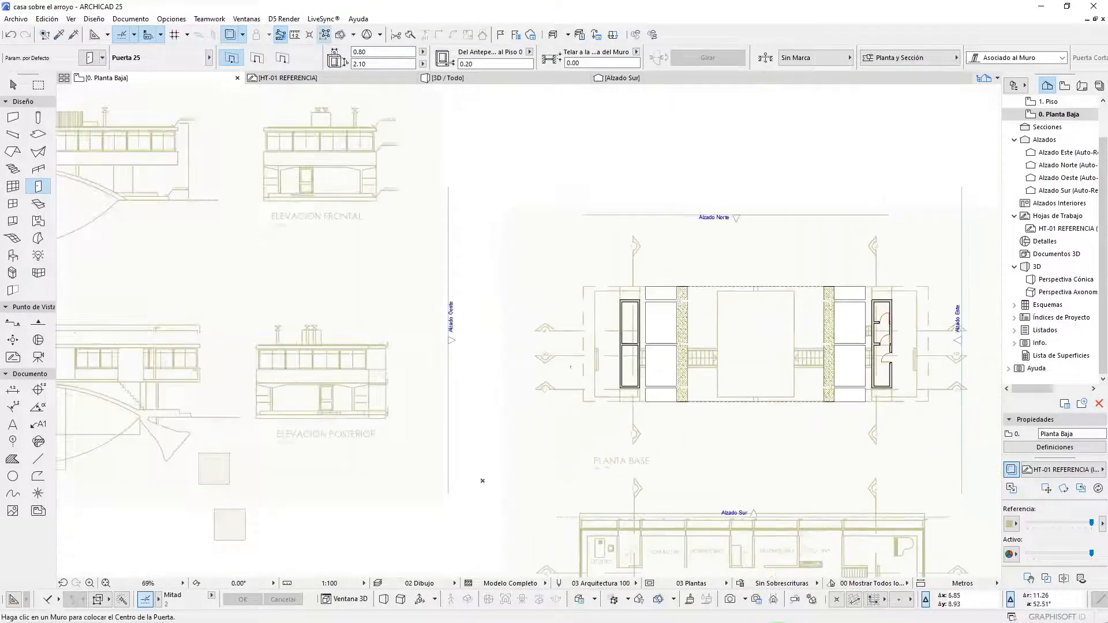
# - Place matching 0.80 × 2.10 m doors in the west core's outer wall, opening inward, and in its partition, opening northward
pyautogui.scroll(8, 631, 358)
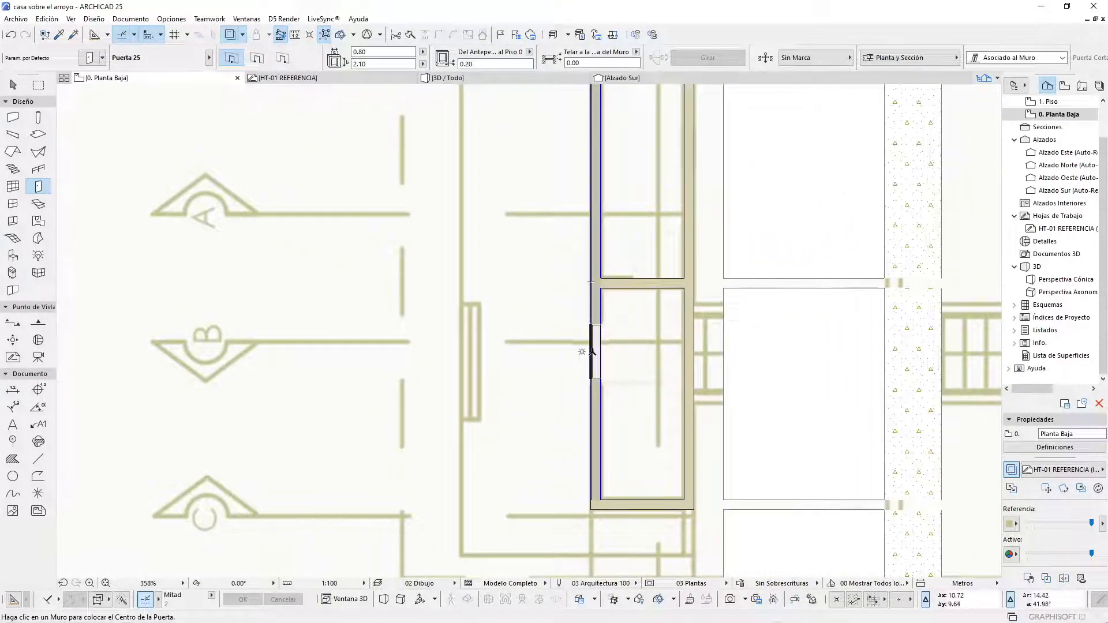
pyautogui.click(592, 351)
pyautogui.click(637, 362)
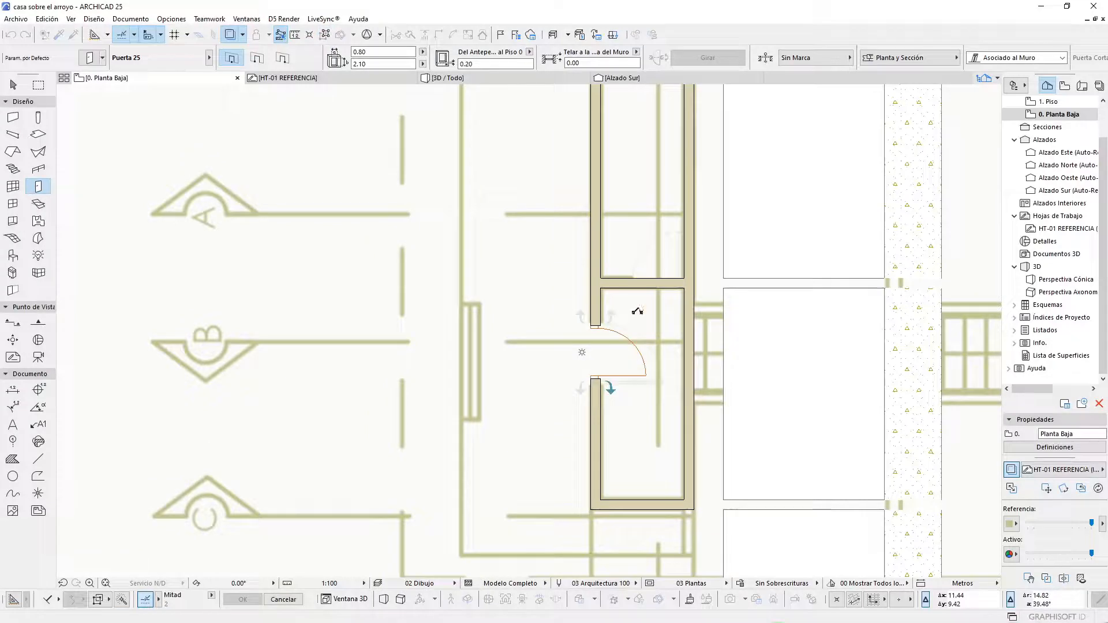
pyautogui.click(656, 281)
pyautogui.scroll(-5, 587, 331)
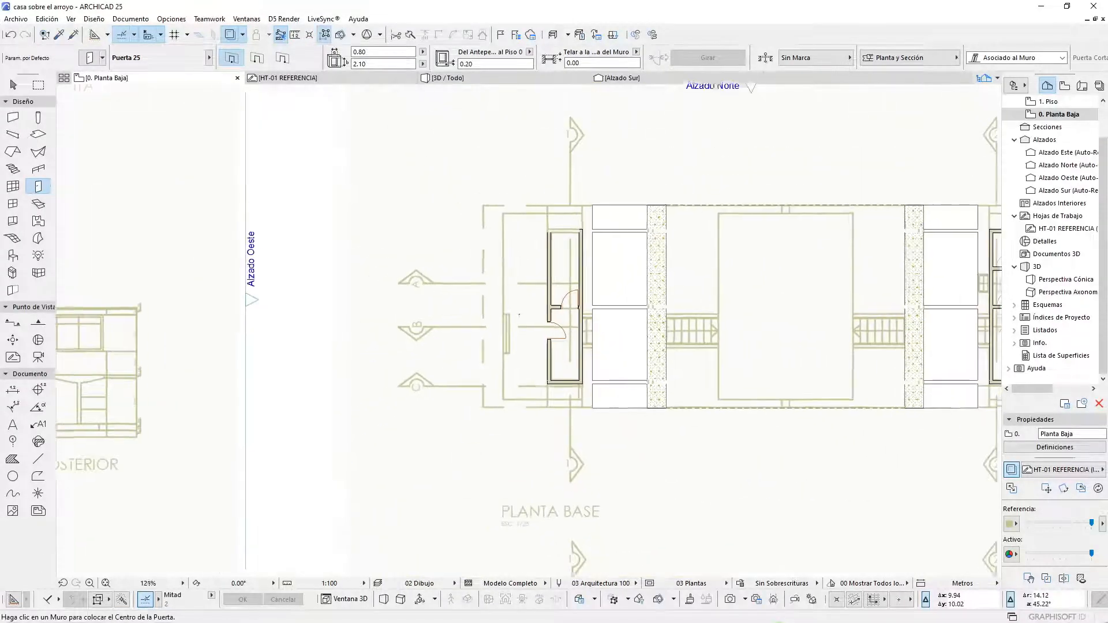
pyautogui.scroll(-2, 309, 542)
pyautogui.moveTo(309, 542); pyautogui.dragTo(342, 434, button='middle')
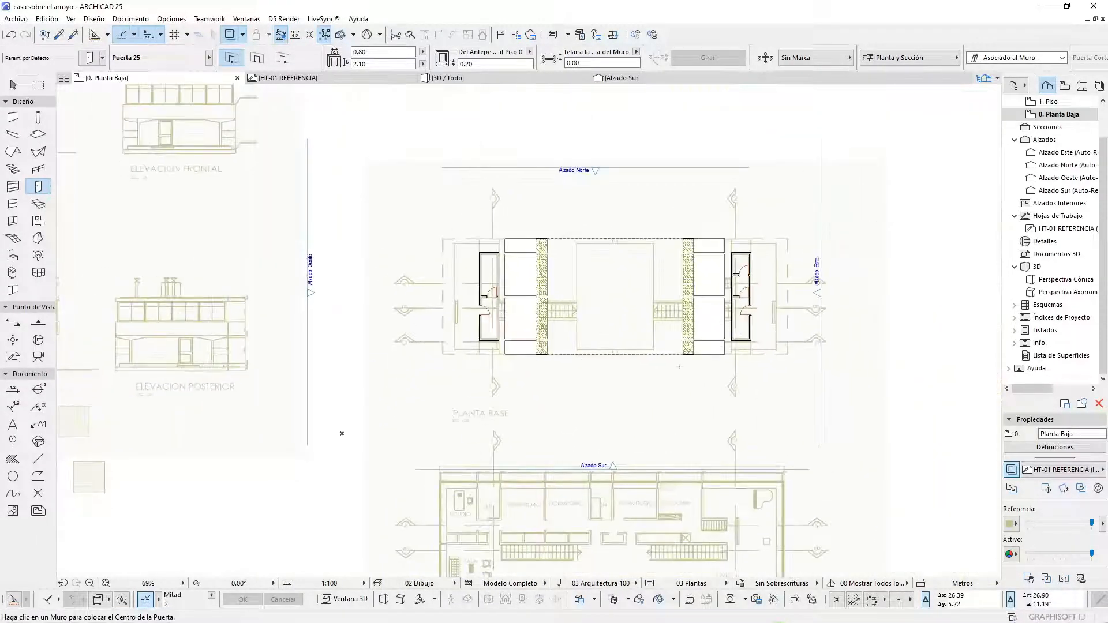
pyautogui.press('Escape')
# - Inspect the full model in 3D, and isolate only the Planta Baja elements in the 3D view
pyautogui.press('F3')
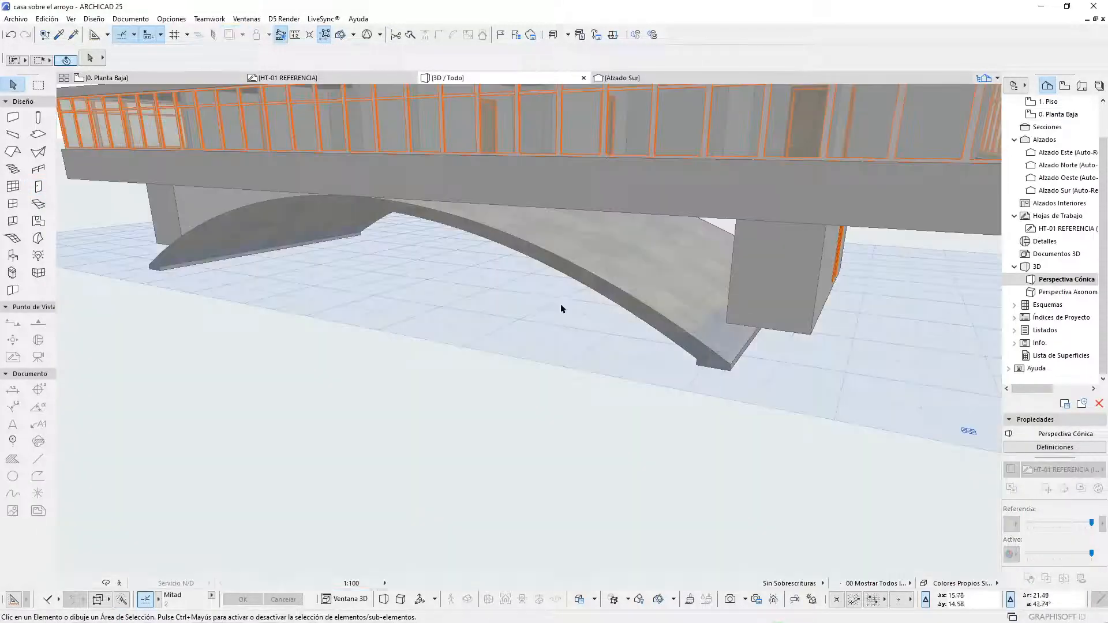
pyautogui.scroll(-3, 557, 323)
pyautogui.keyDown('shift'); pyautogui.moveTo(694, 380); pyautogui.dragTo(580, 367, button='middle'); pyautogui.keyUp('shift')
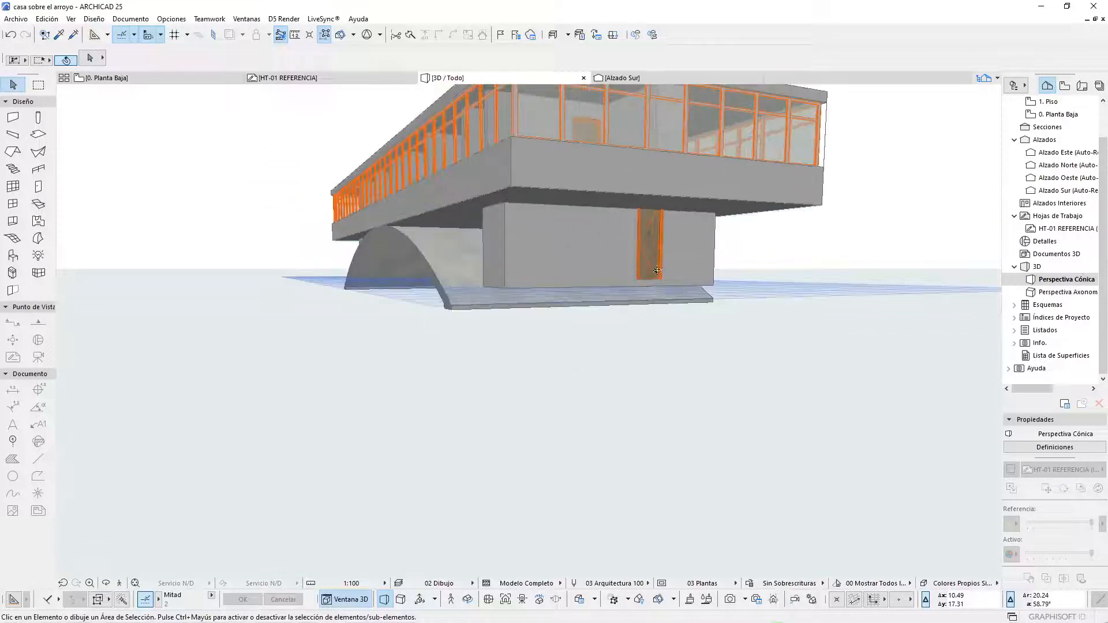
pyautogui.scroll(5, 656, 268)
pyautogui.scroll(-6, 667, 251)
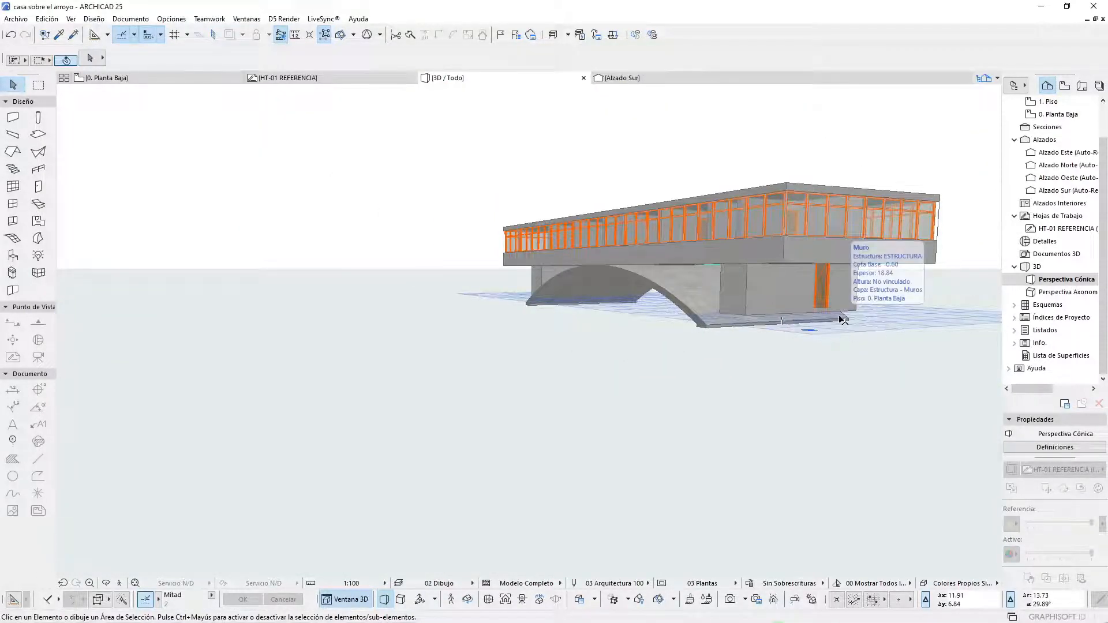
pyautogui.press('F2')
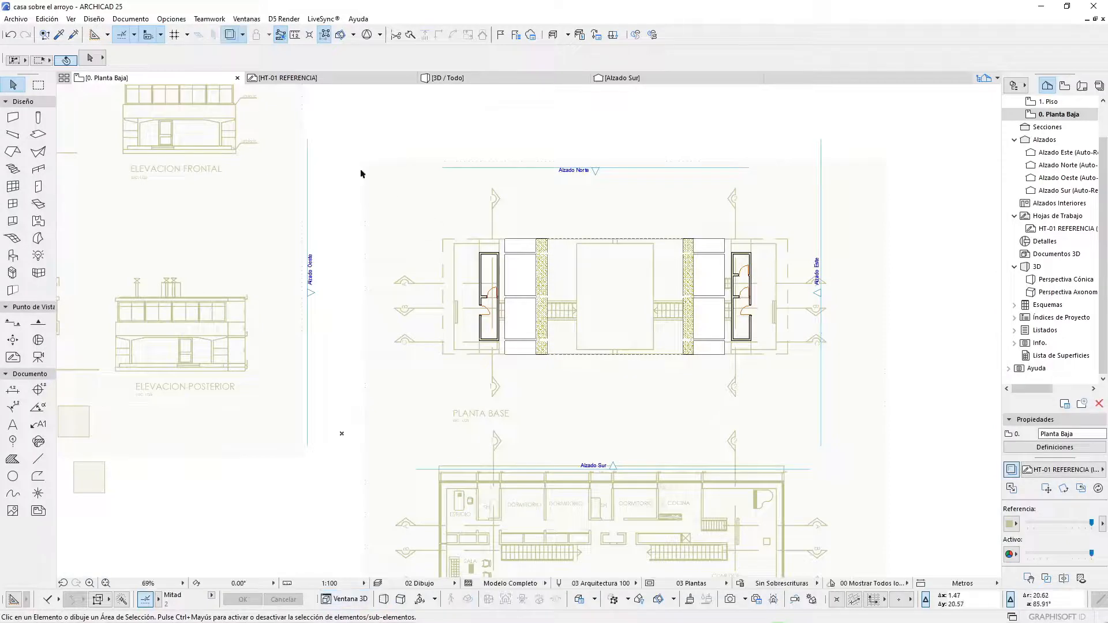
pyautogui.moveTo(363, 169); pyautogui.dragTo(904, 426)
pyautogui.press('F5')
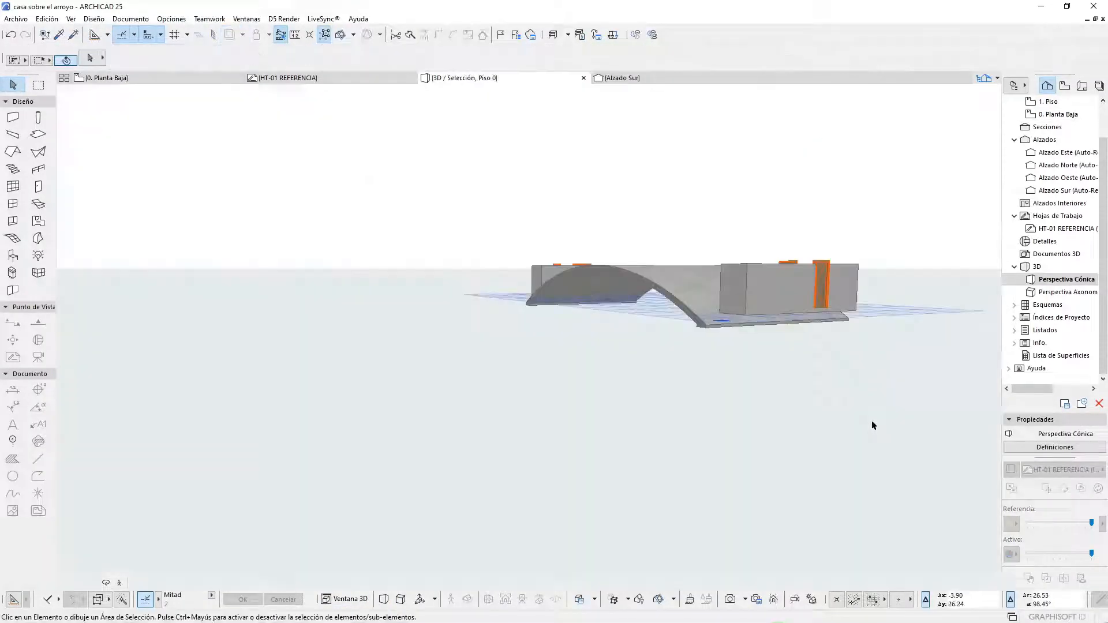
# - Set the sill height of all five Planta Baja doors to 0.00 m
pyautogui.click(38, 186)
pyautogui.hotkey('ctrl', 'a')
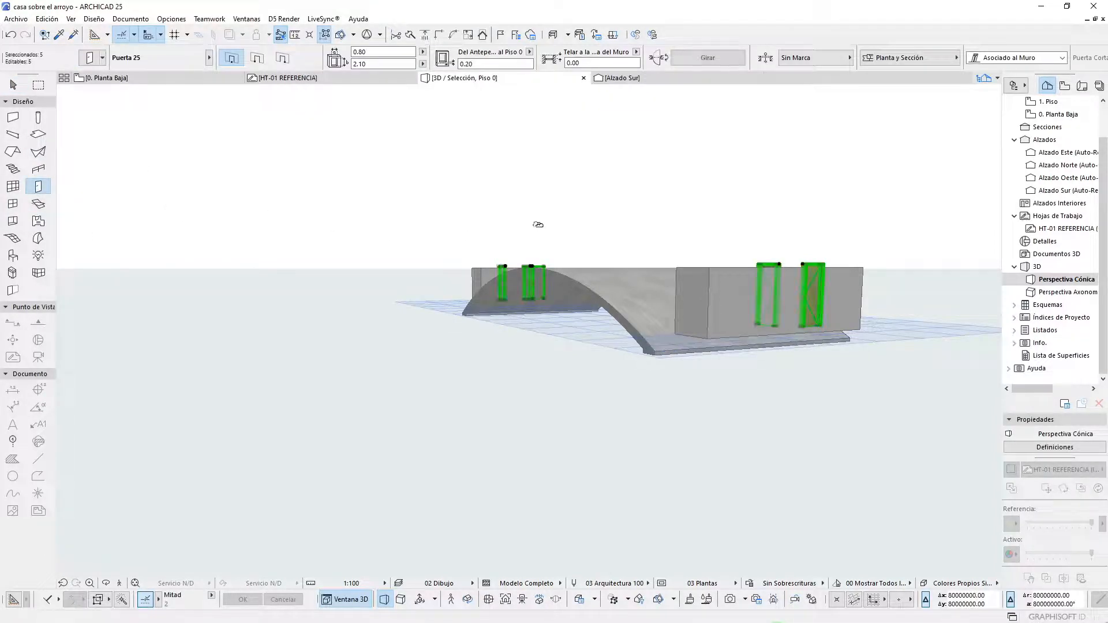
pyautogui.scroll(2, 799, 188)
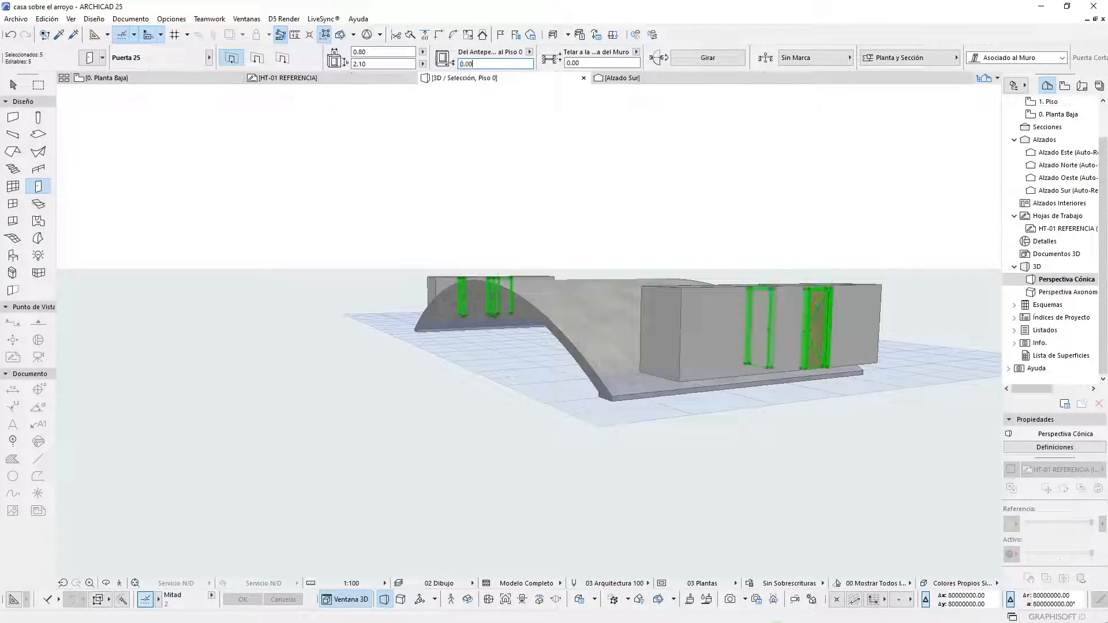
pyautogui.scroll(5, 796, 314)
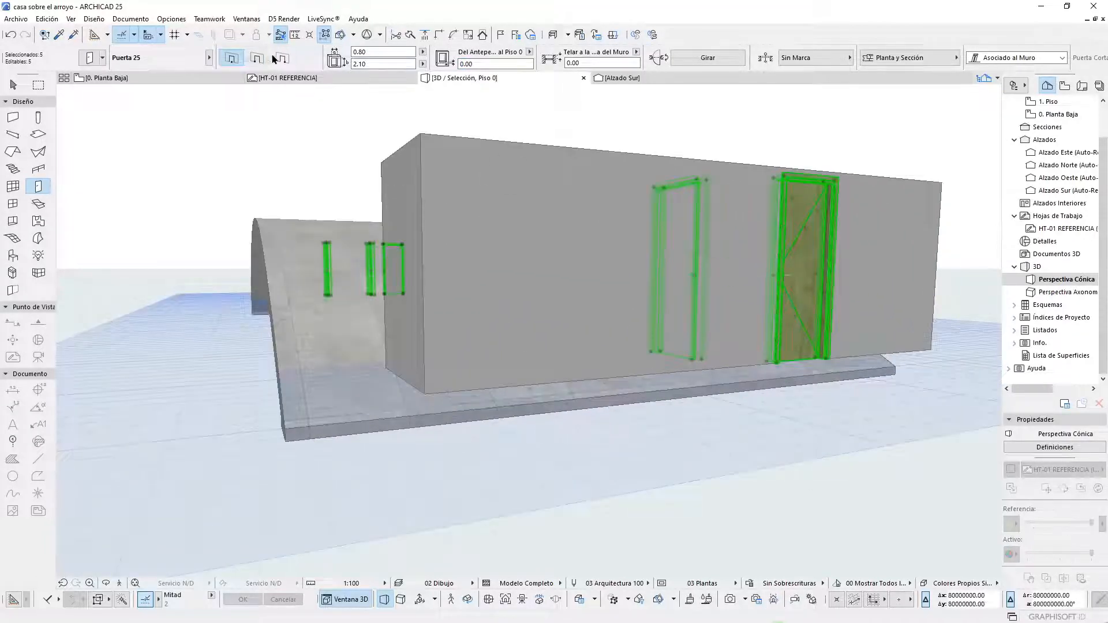
pyautogui.scroll(-2, 629, 316)
pyautogui.keyDown('shift'); pyautogui.moveTo(475, 267); pyautogui.dragTo(671, 304, button='middle'); pyautogui.keyUp('shift')
pyautogui.press('Escape')
pyautogui.press('Escape')
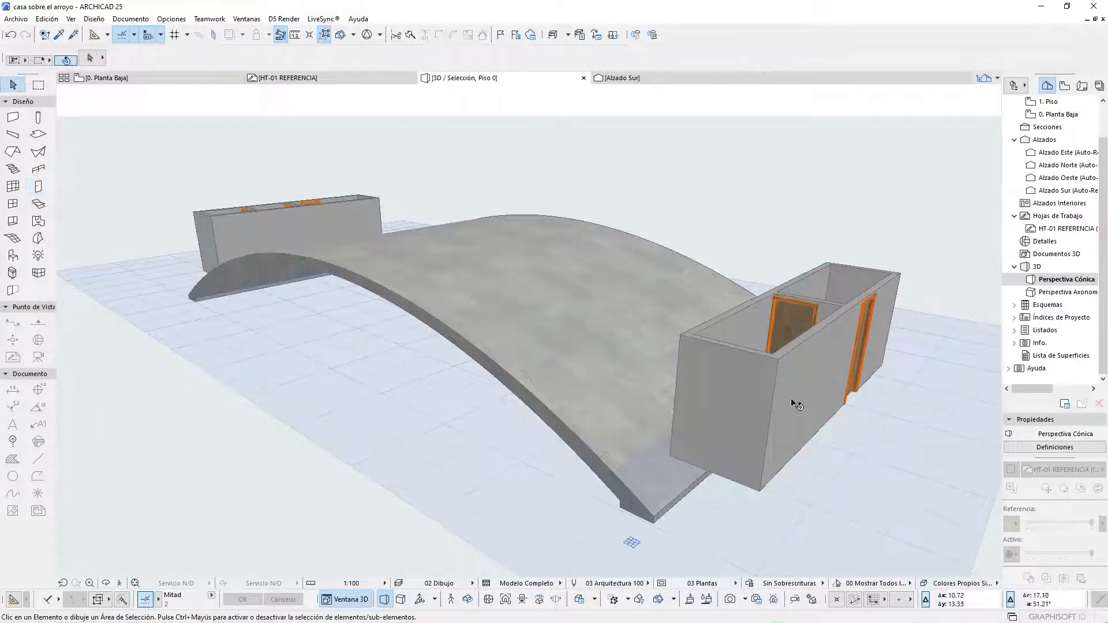
# - Restore the full model in 3D, and set the width of the west core's outer door in Planta Baja to 1.10 m
pyautogui.hotkey('ctrl', 'F5')
pyautogui.keyDown('shift'); pyautogui.moveTo(791, 397); pyautogui.dragTo(739, 441, button='middle'); pyautogui.keyUp('shift')
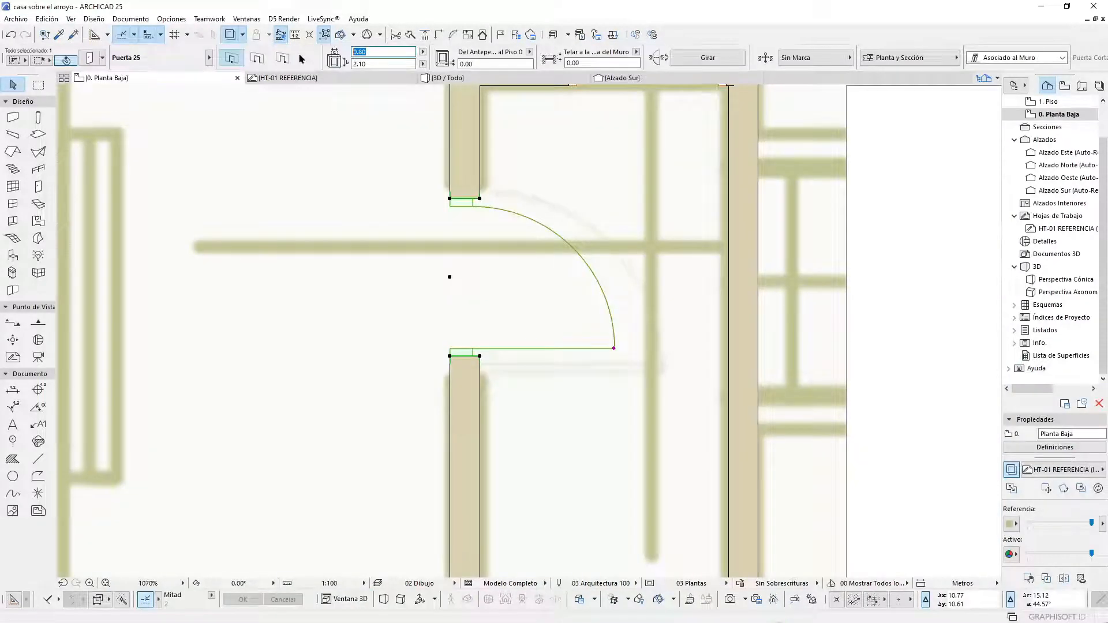
pyautogui.write('1.10')
pyautogui.press('Return')
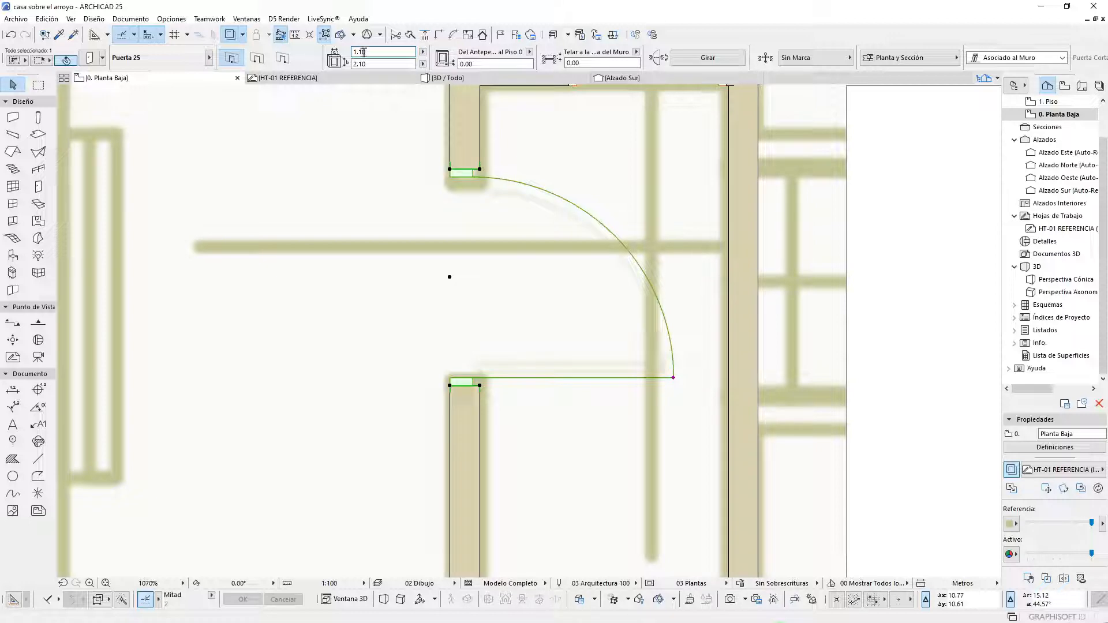
# - Set the width of the outer doors in both the west and east cores of Planta Baja to 1.00 m
pyautogui.write('1')
pyautogui.press('Return')
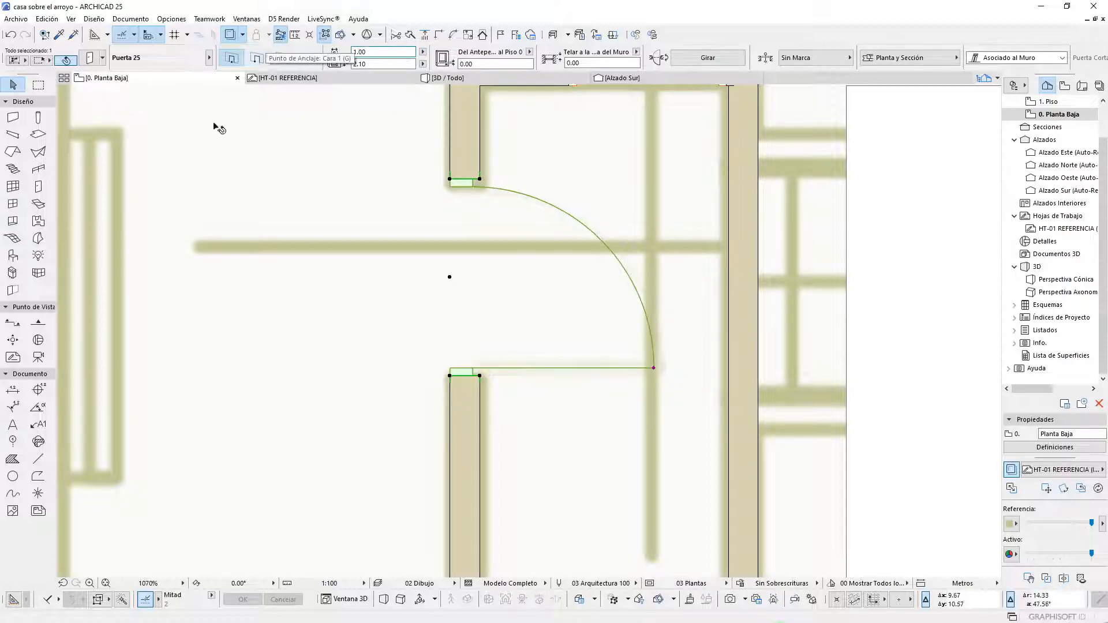
pyautogui.scroll(-10, 217, 127)
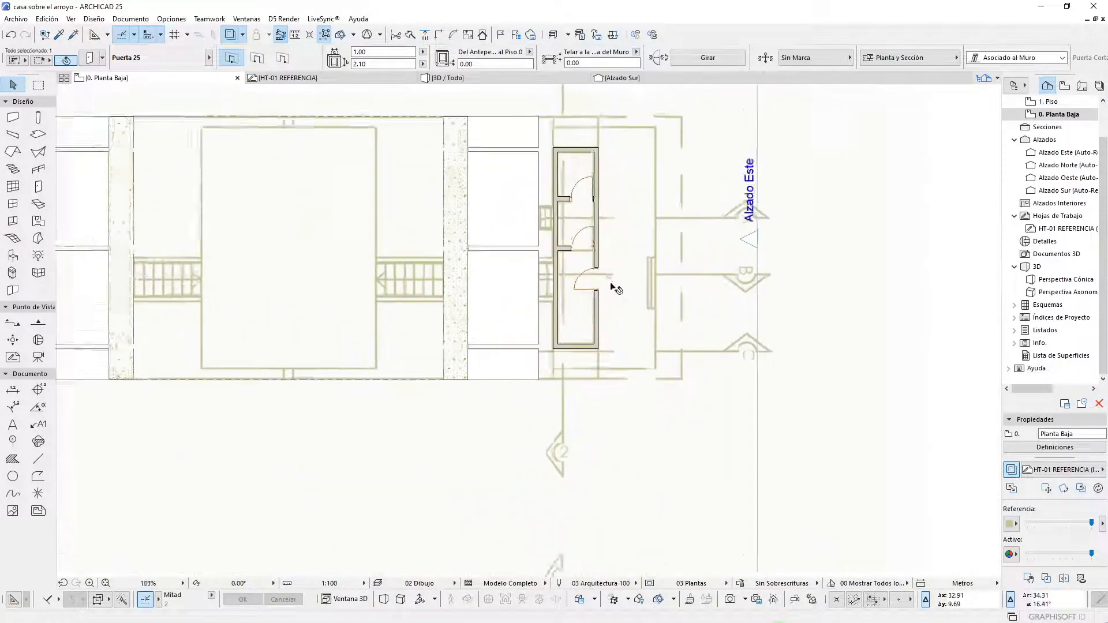
pyautogui.scroll(-1, 614, 288)
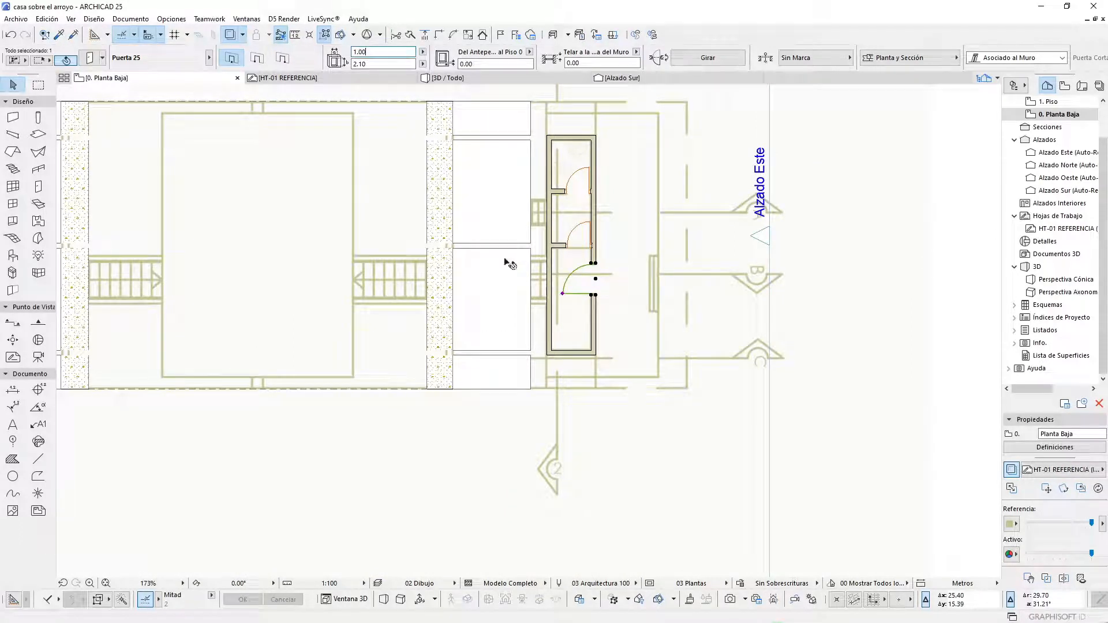
pyautogui.click(682, 487)
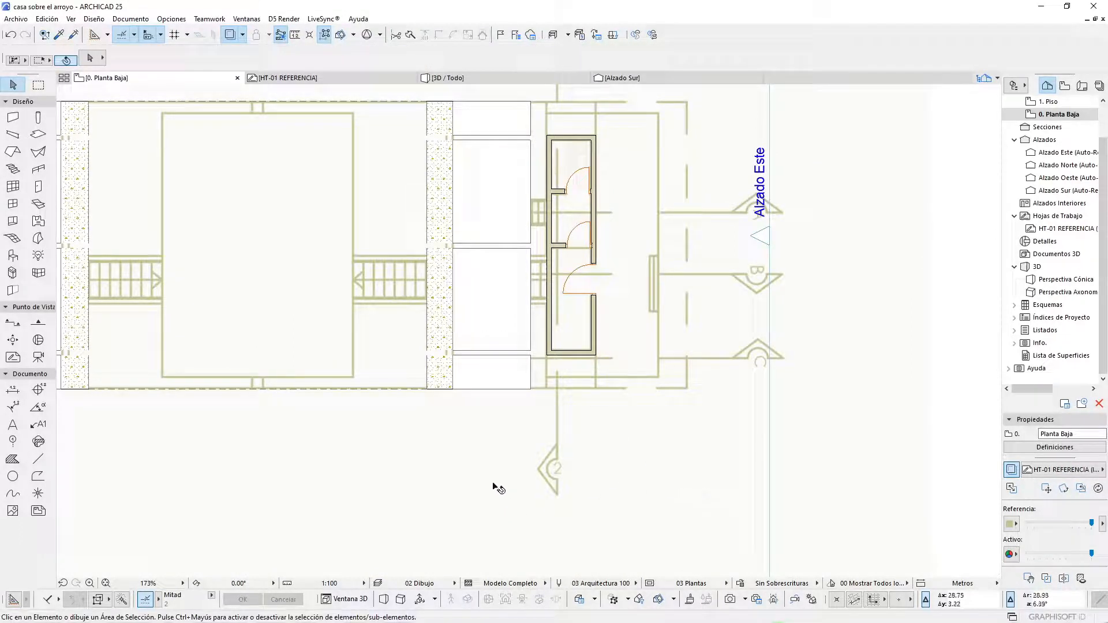
# - Draw a 0.20 m thick rectangular slab of about 3.45 × 8.25 m around the east core, following the PLANTA BASE outline
pyautogui.click(38, 136)
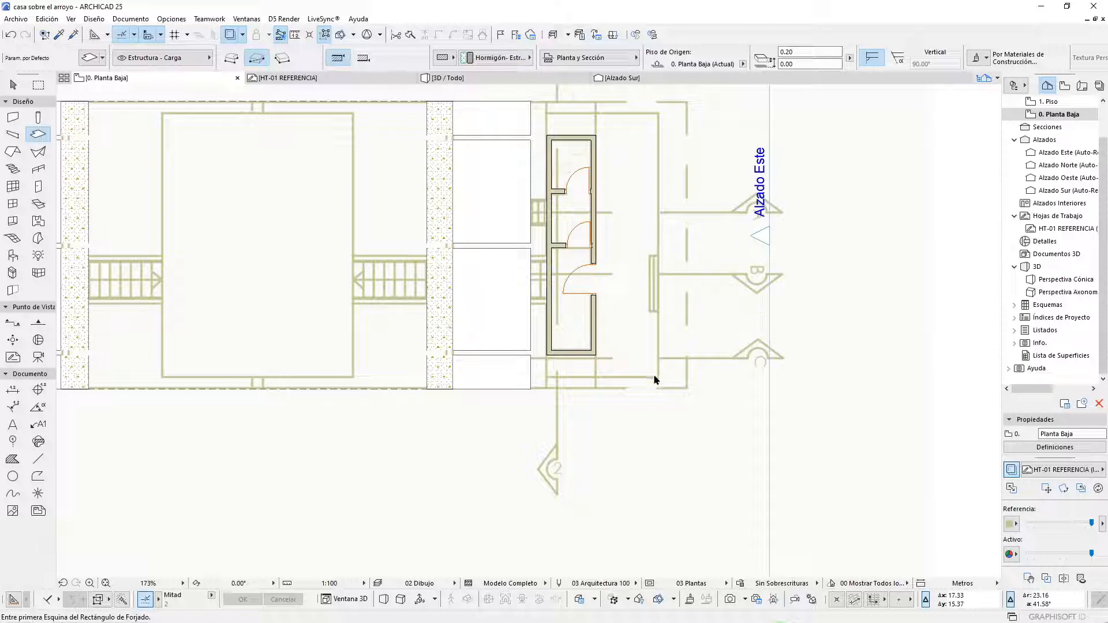
pyautogui.scroll(5, 549, 376)
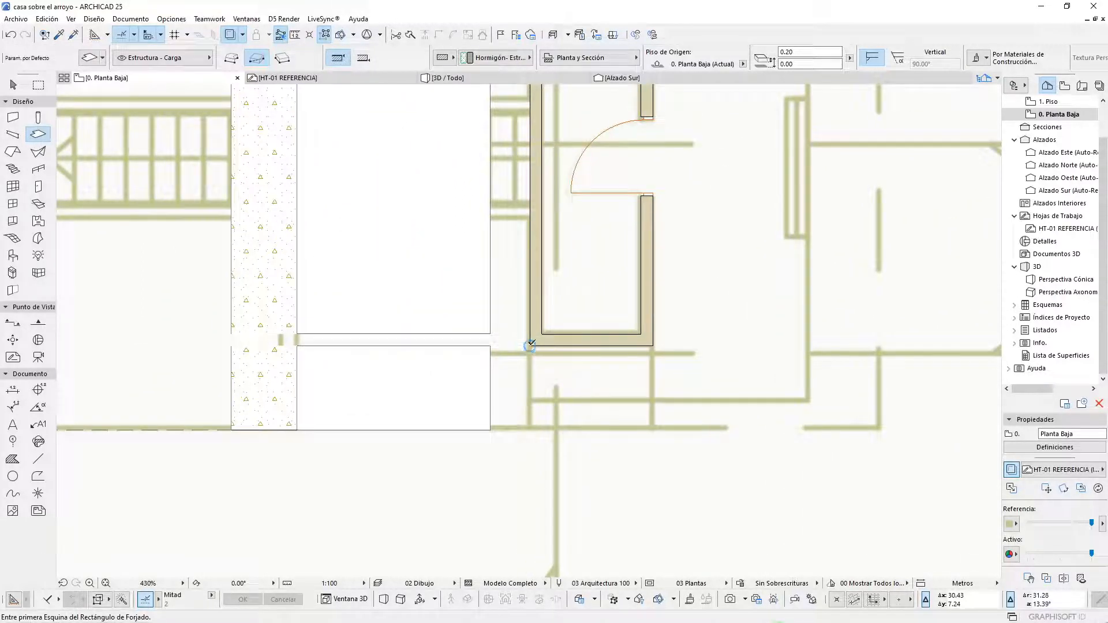
pyautogui.click(529, 399)
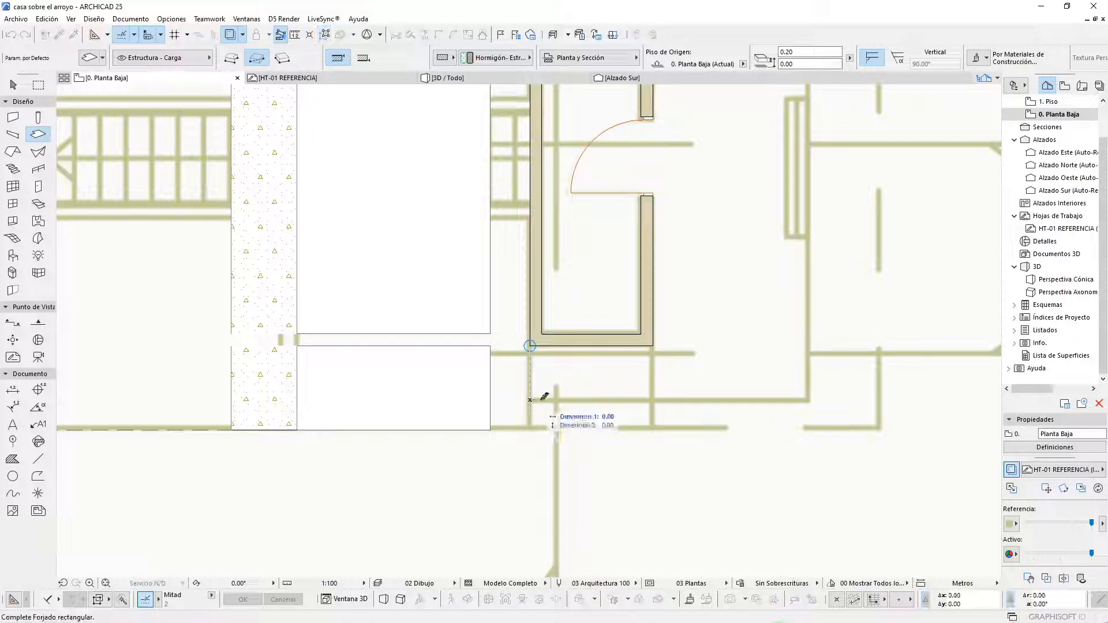
pyautogui.scroll(-5, 810, 385)
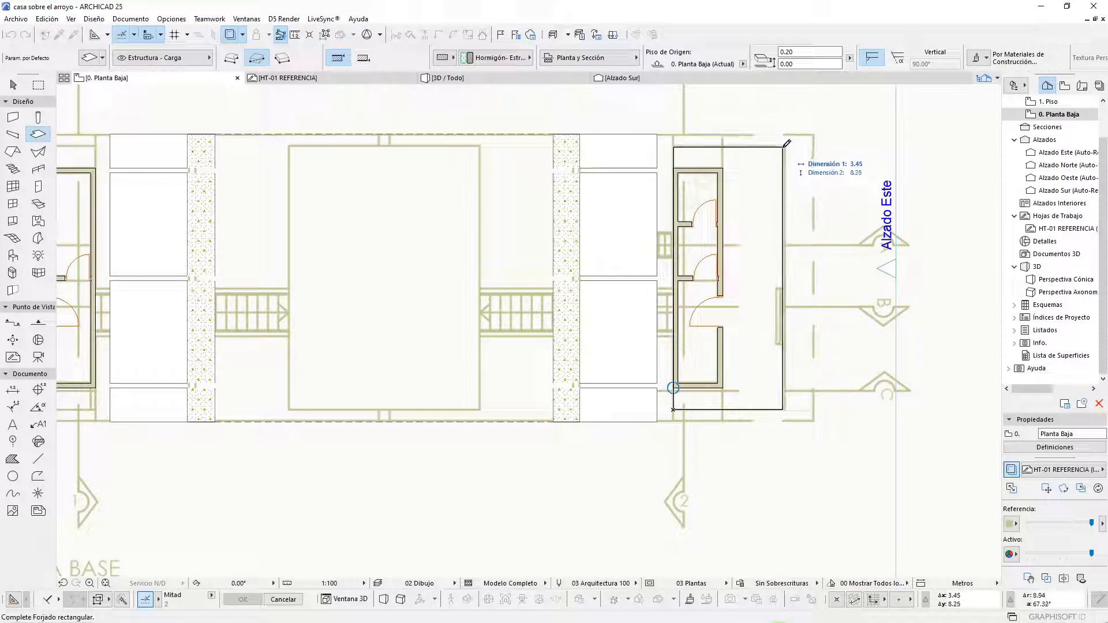
pyautogui.click(786, 143)
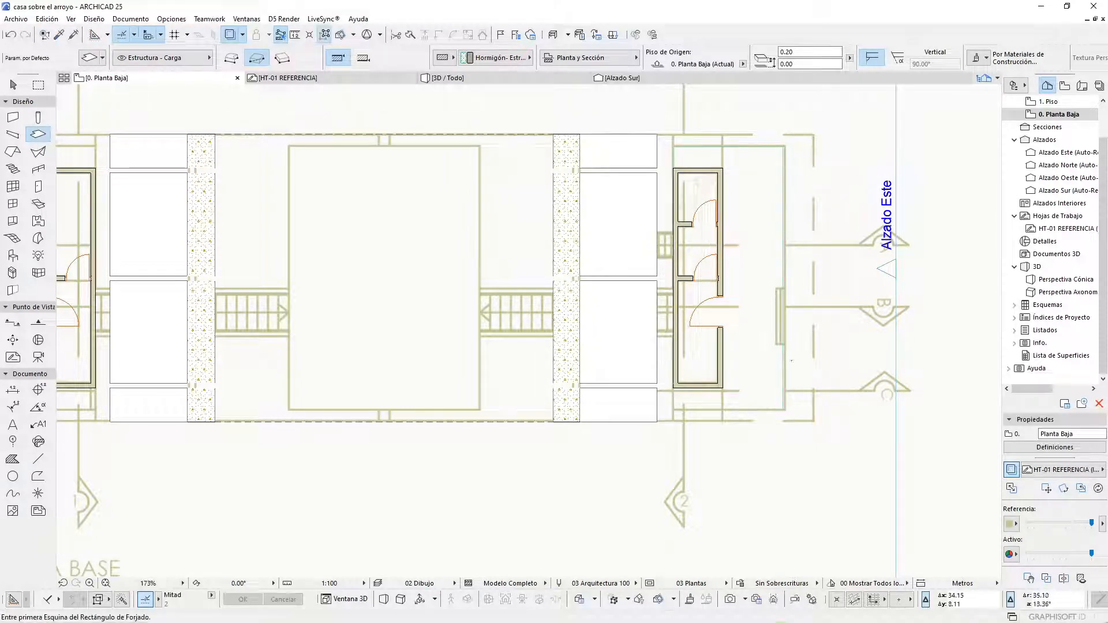
# - Offset the slab's east edge outward to match the outer line of the reference drawing
pyautogui.scroll(10, 794, 376)
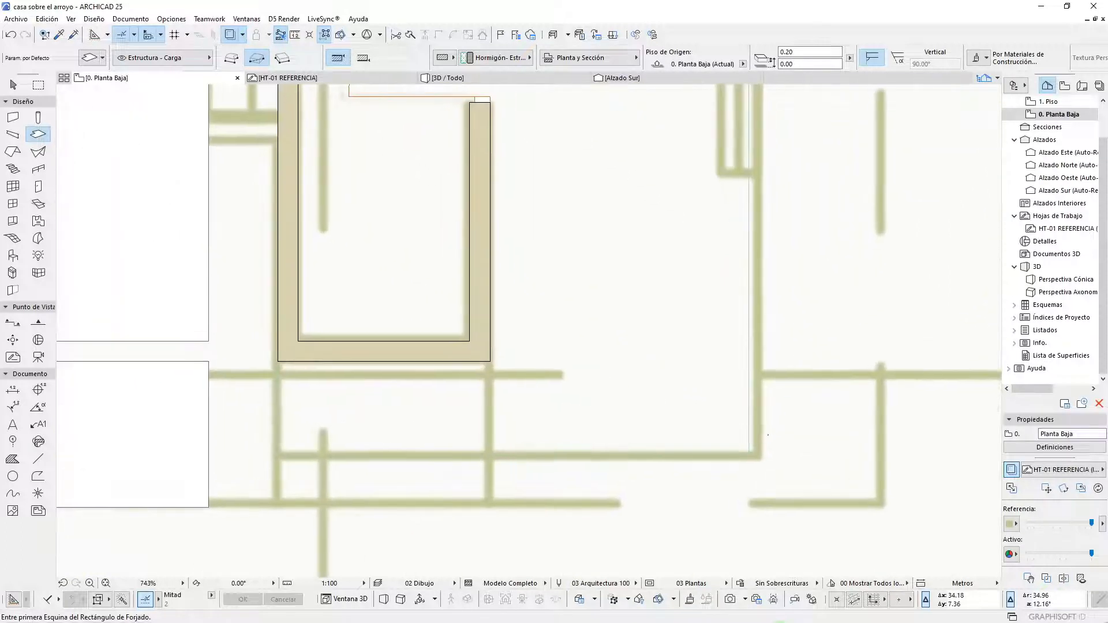
pyautogui.click(748, 430)
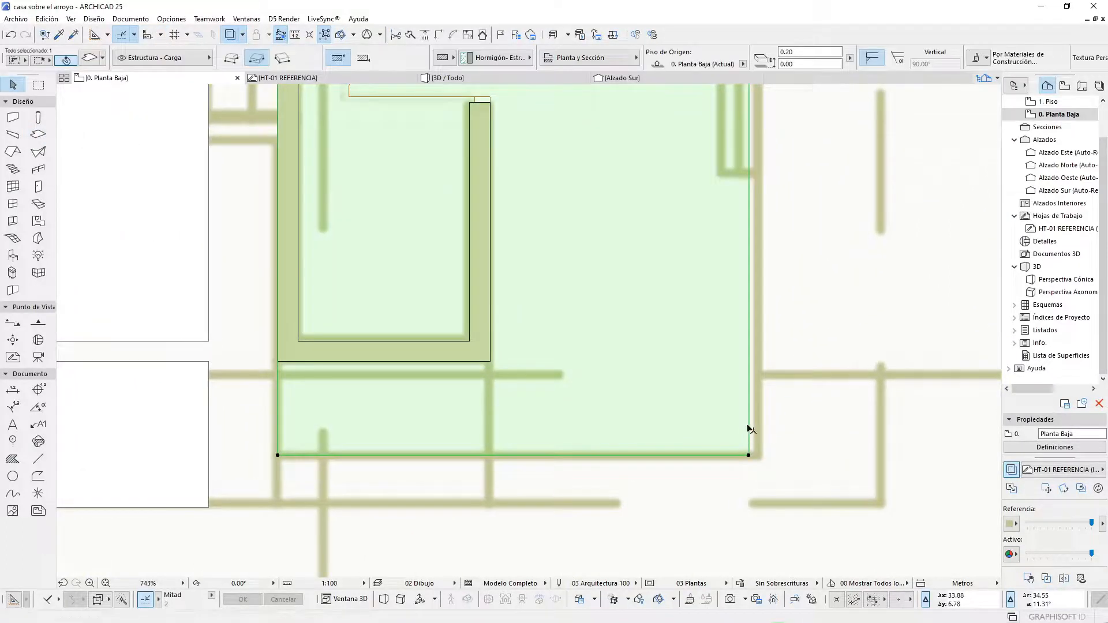
pyautogui.click(748, 430)
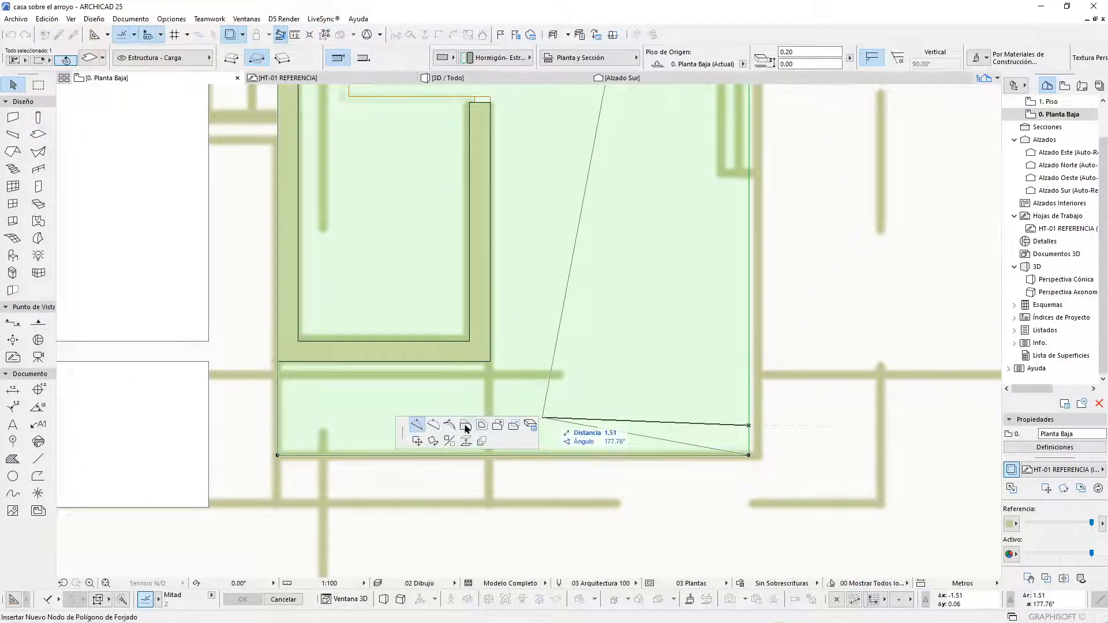
pyautogui.click(465, 427)
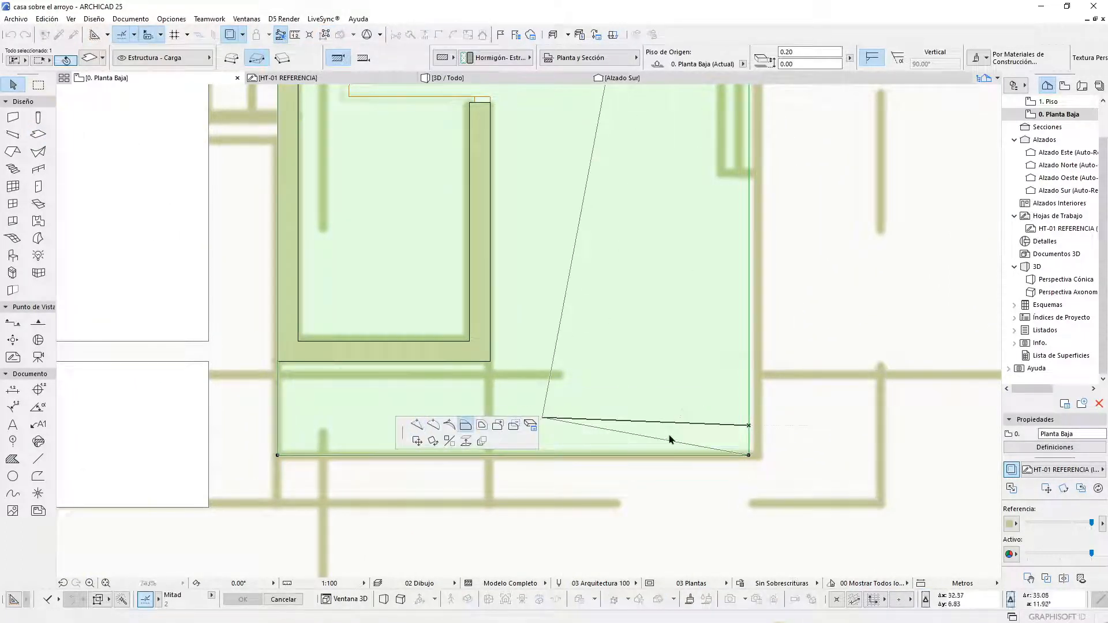
pyautogui.click(759, 439)
pyautogui.scroll(-6, 836, 368)
pyautogui.press('Escape')
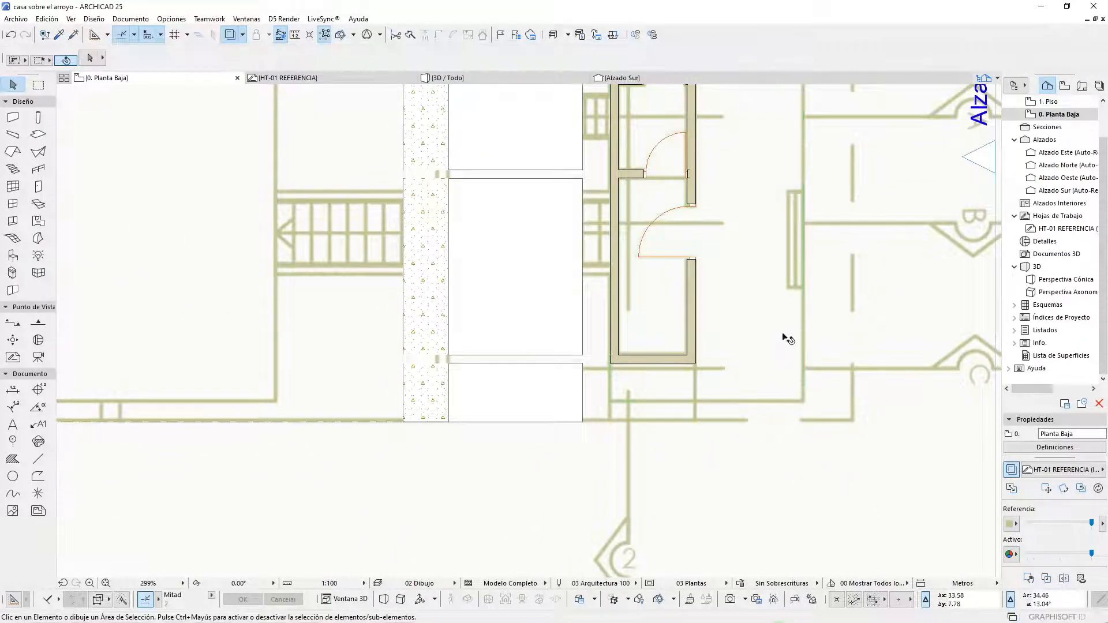
# - Set the thickness of the slab under the east core to 0.60 m in the 3D view
pyautogui.press('F3')
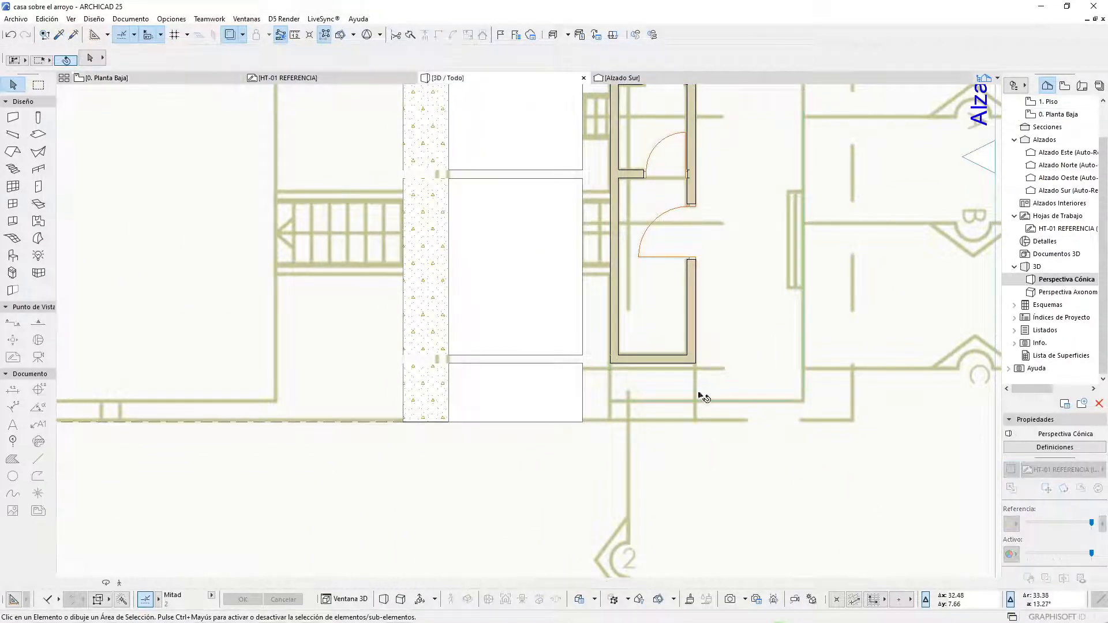
pyautogui.scroll(-2, 586, 381)
pyautogui.scroll(3, 427, 409)
pyautogui.scroll(5, 427, 406)
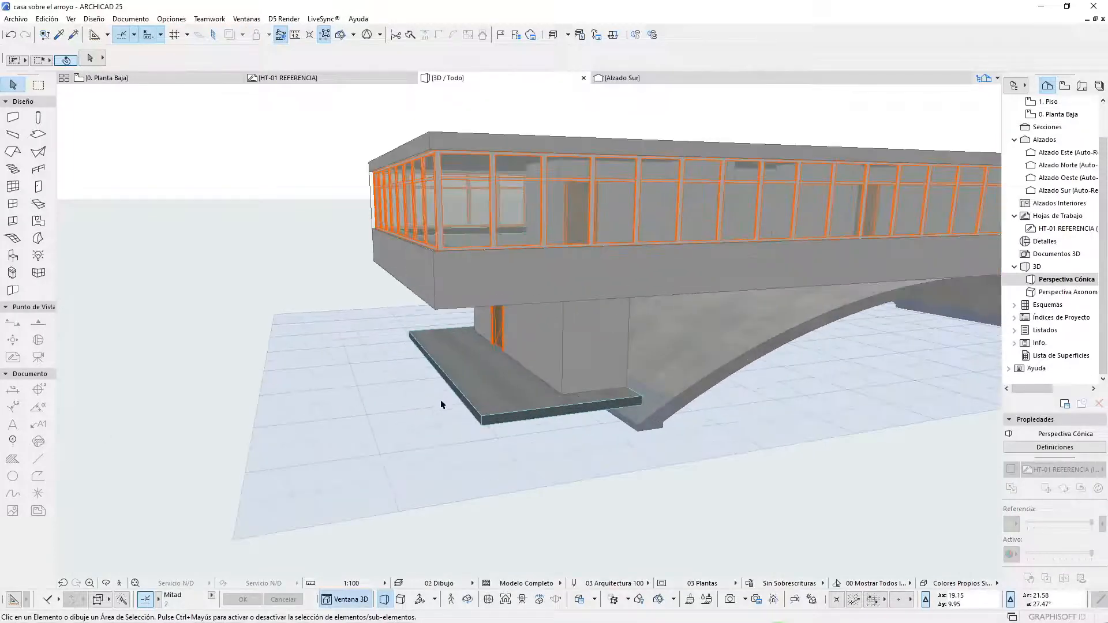
pyautogui.keyDown('shift'); pyautogui.moveTo(528, 411); pyautogui.dragTo(636, 401, button='middle'); pyautogui.keyUp('shift')
pyautogui.scroll(3, 636, 401)
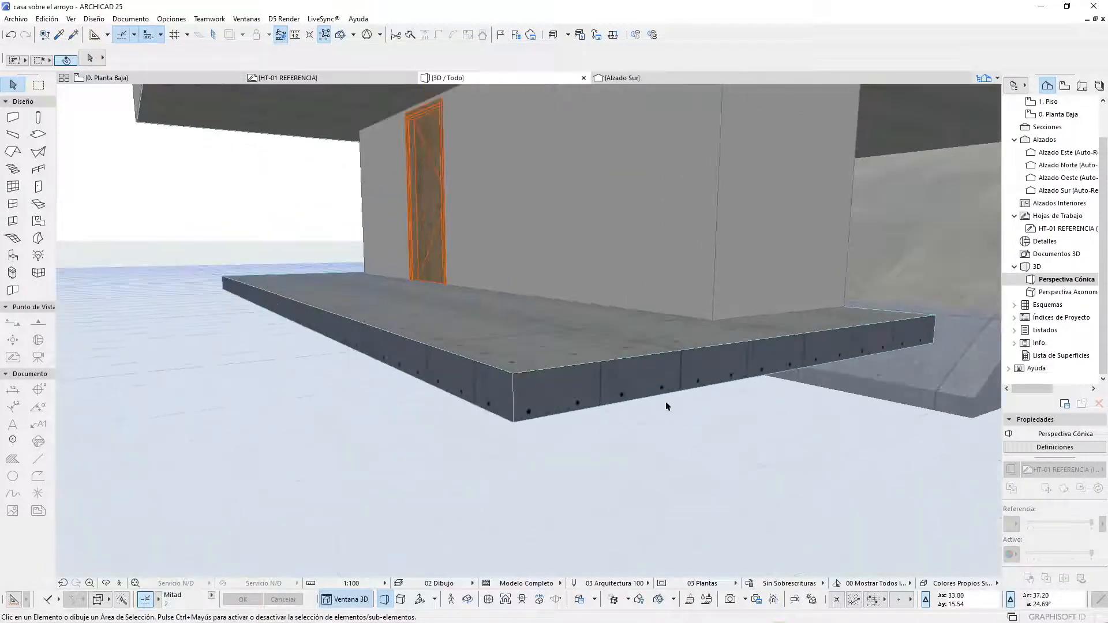
pyautogui.click(608, 398)
pyautogui.scroll(-3, 487, 406)
pyautogui.keyDown('shift'); pyautogui.moveTo(479, 404); pyautogui.dragTo(781, 401, button='middle'); pyautogui.keyUp('shift')
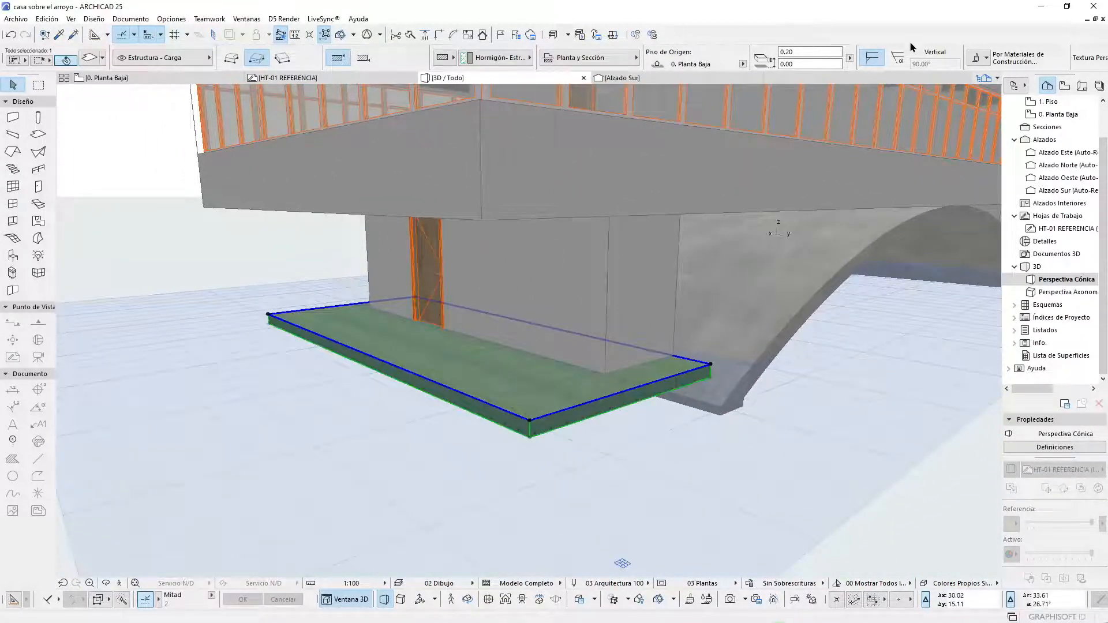
pyautogui.write('0.60')
pyautogui.press('Return')
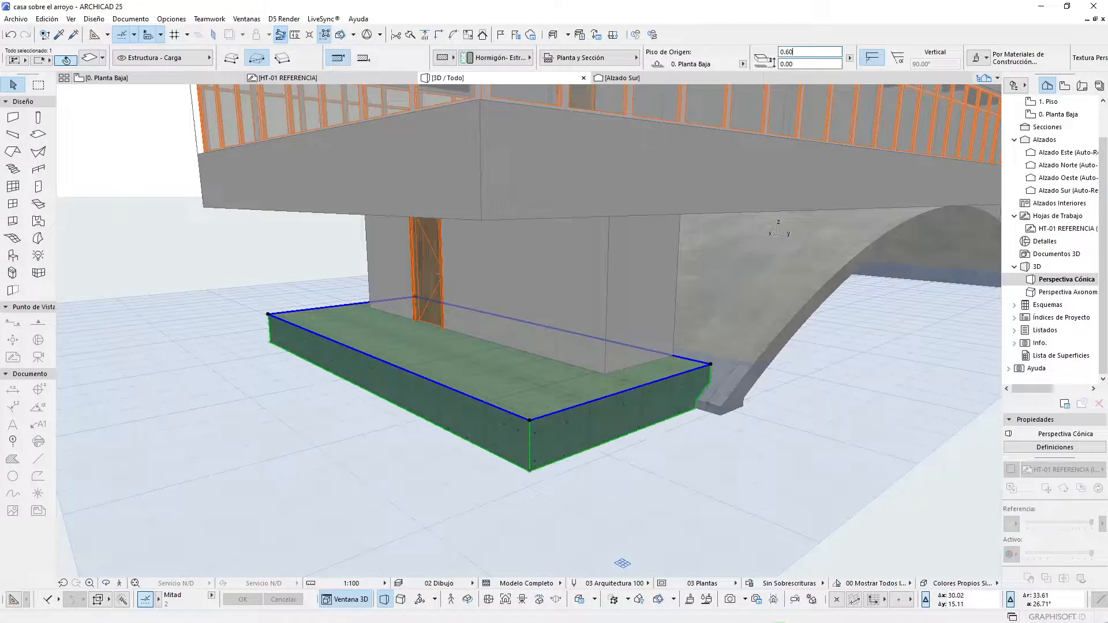
# - Examine how the thickened slab meets the arch's foot in 3D and against the reference in Alzado Sur
pyautogui.scroll(5, 757, 272)
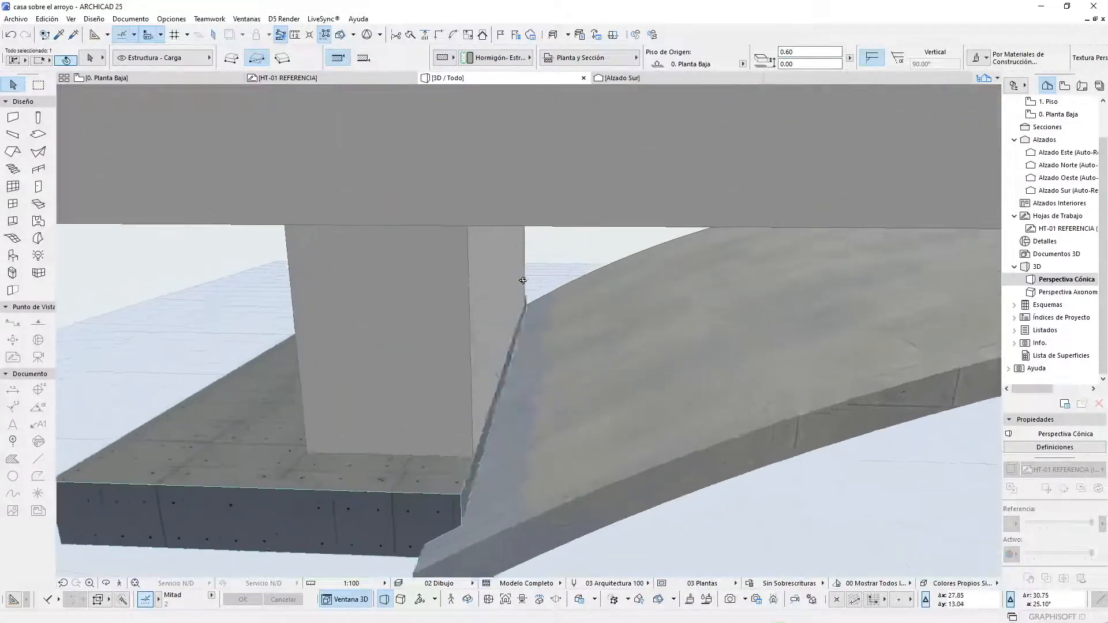
pyautogui.scroll(-3, 546, 277)
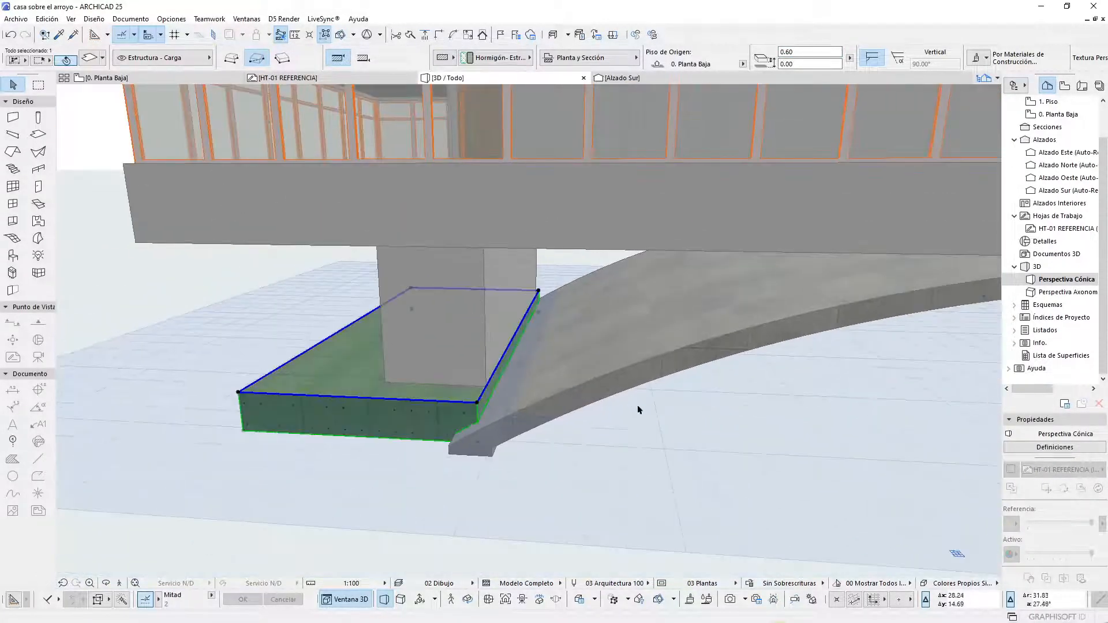
pyautogui.scroll(-2, 437, 256)
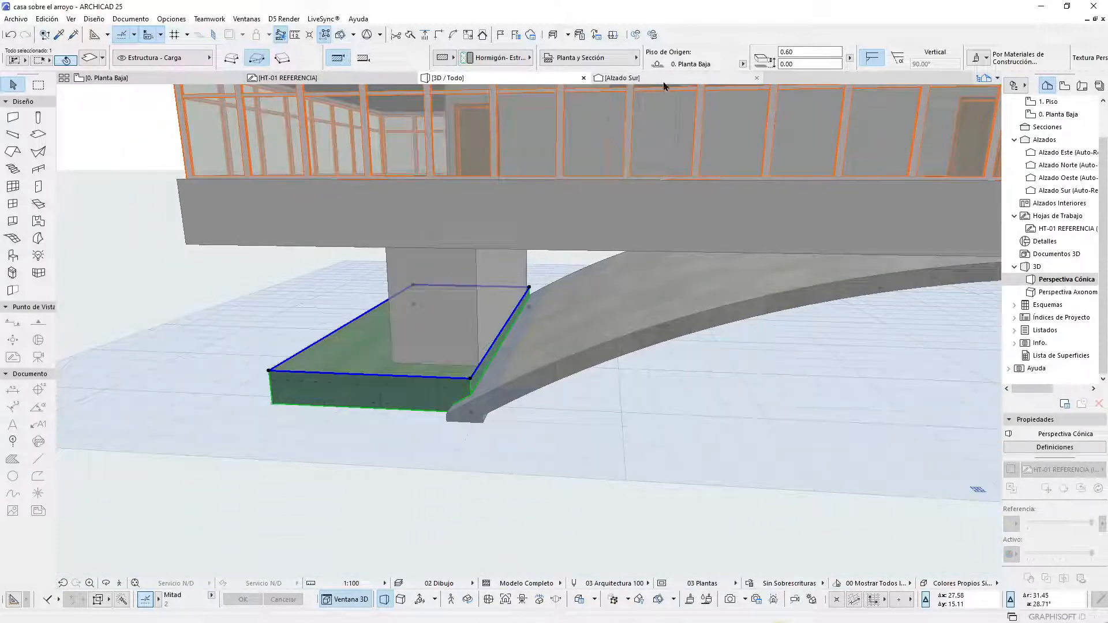
pyautogui.click(663, 79)
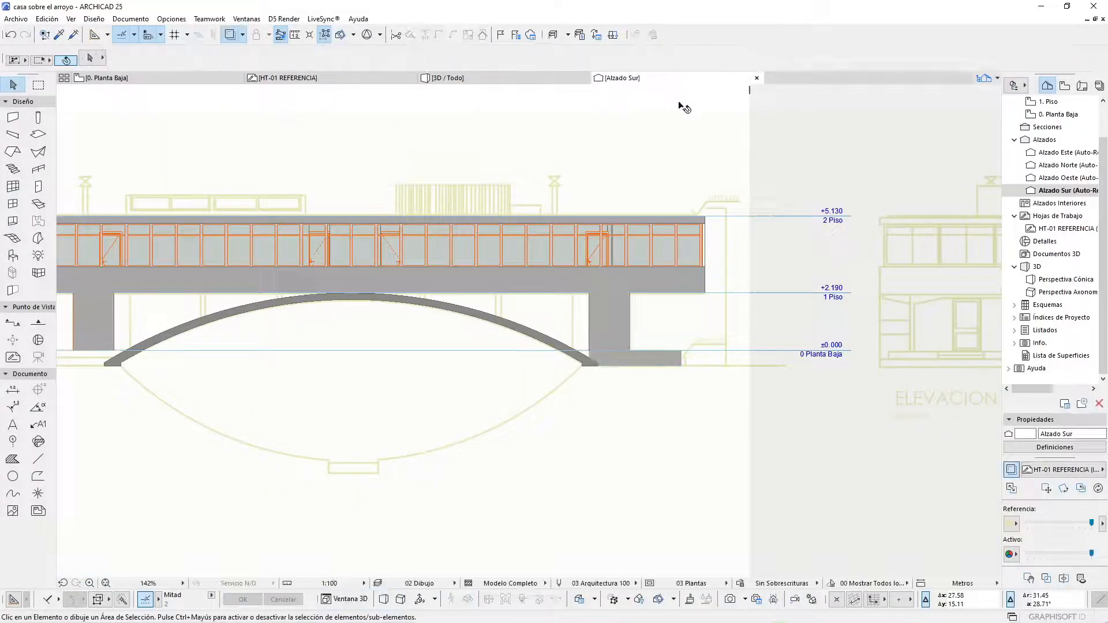
pyautogui.scroll(8, 535, 366)
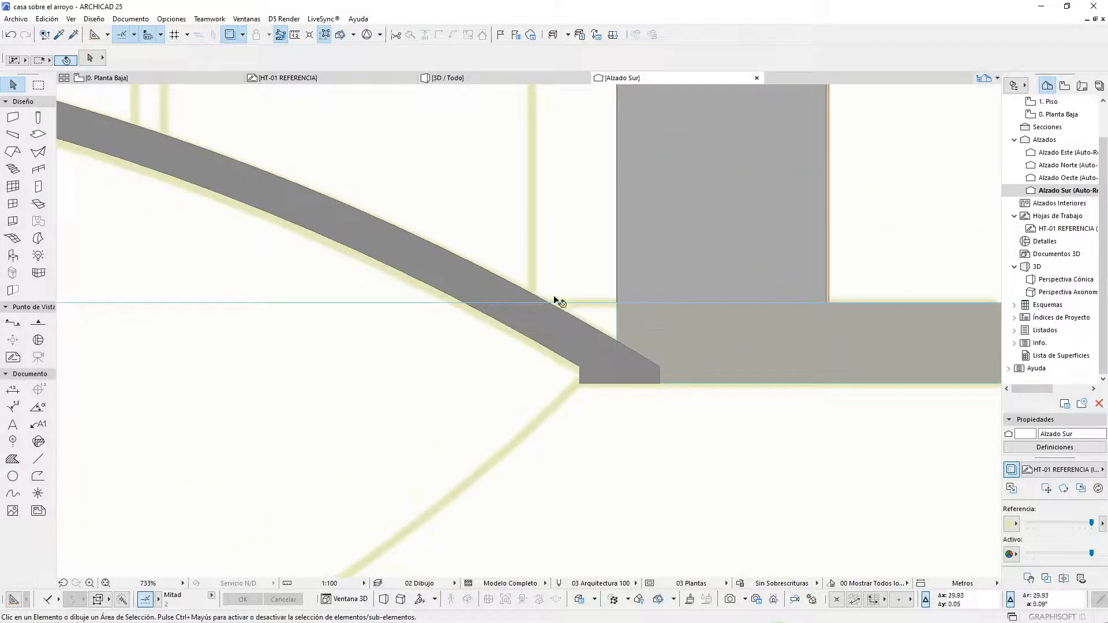
pyautogui.scroll(-4, 661, 426)
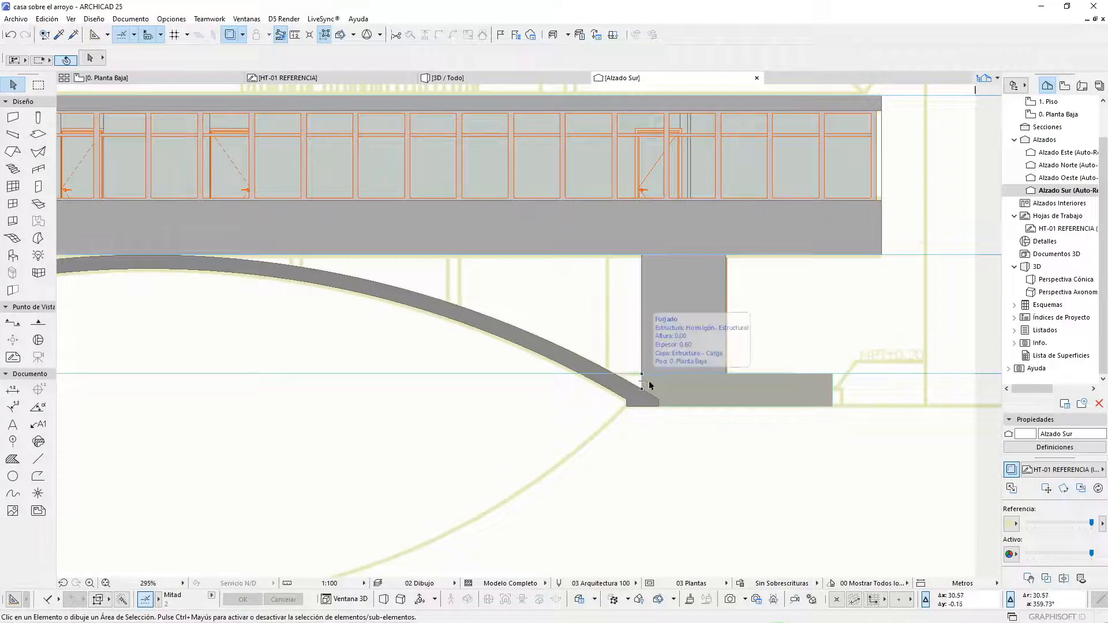
pyautogui.press('F2')
pyautogui.scroll(-7, 635, 411)
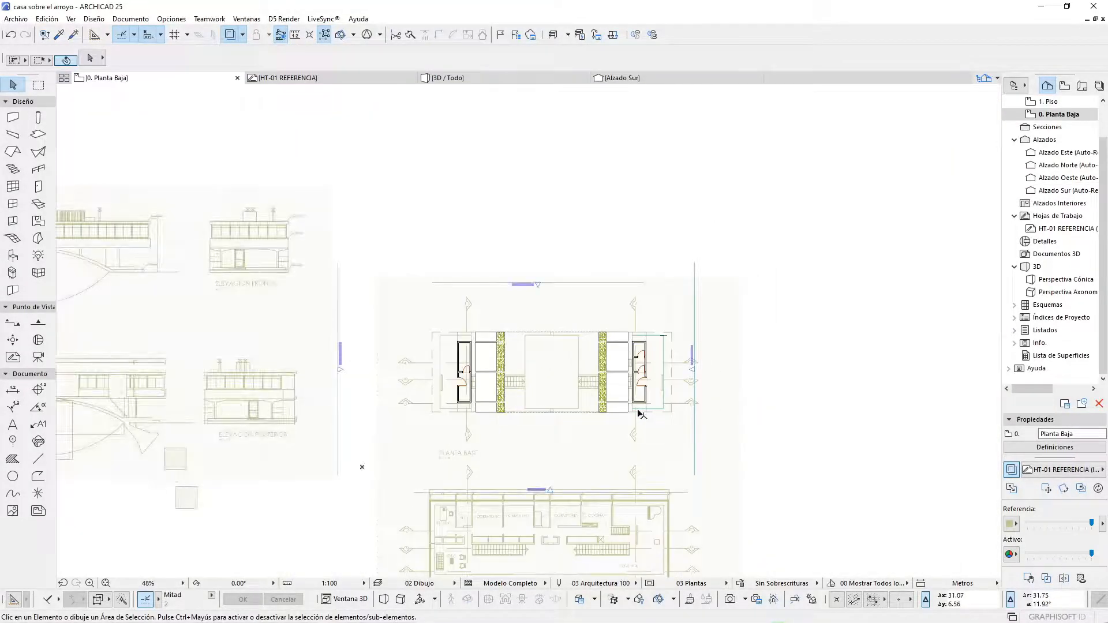
# - Offset the slab's arch-side edge in 3D until its top meets the upper surface of the arch
pyautogui.press('F3')
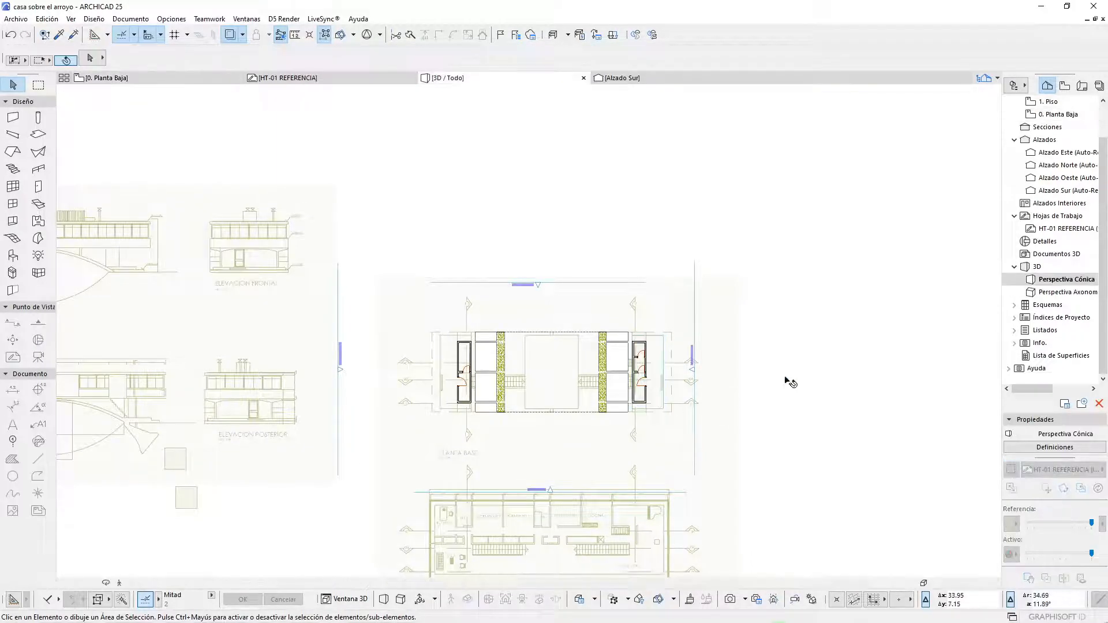
pyautogui.scroll(2, 773, 406)
pyautogui.scroll(-2, 596, 404)
pyautogui.scroll(2, 489, 387)
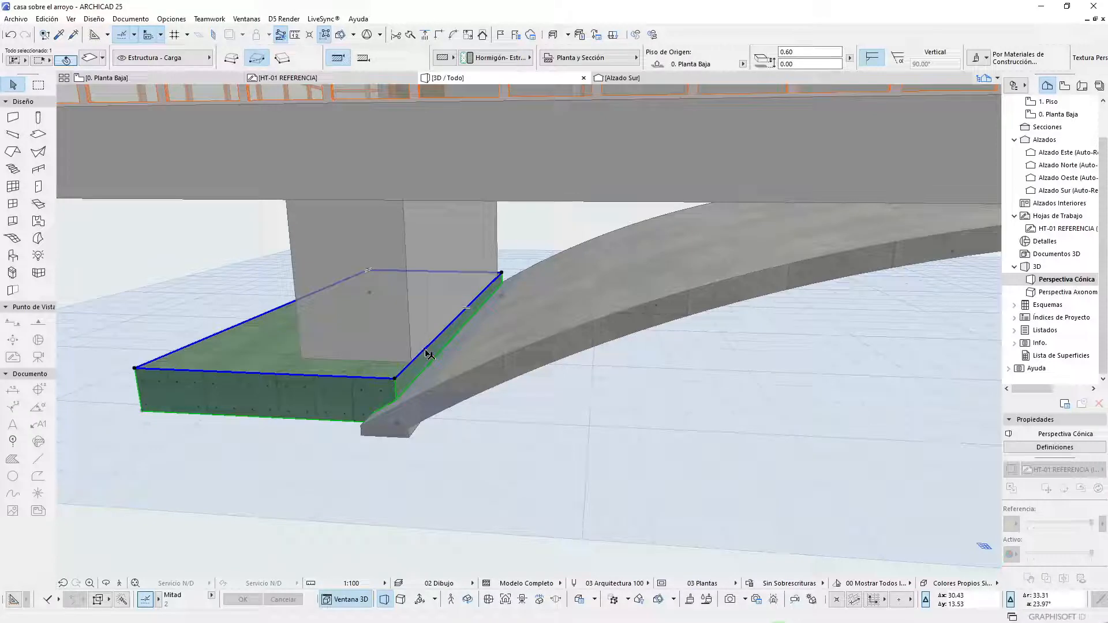
pyautogui.click(426, 351)
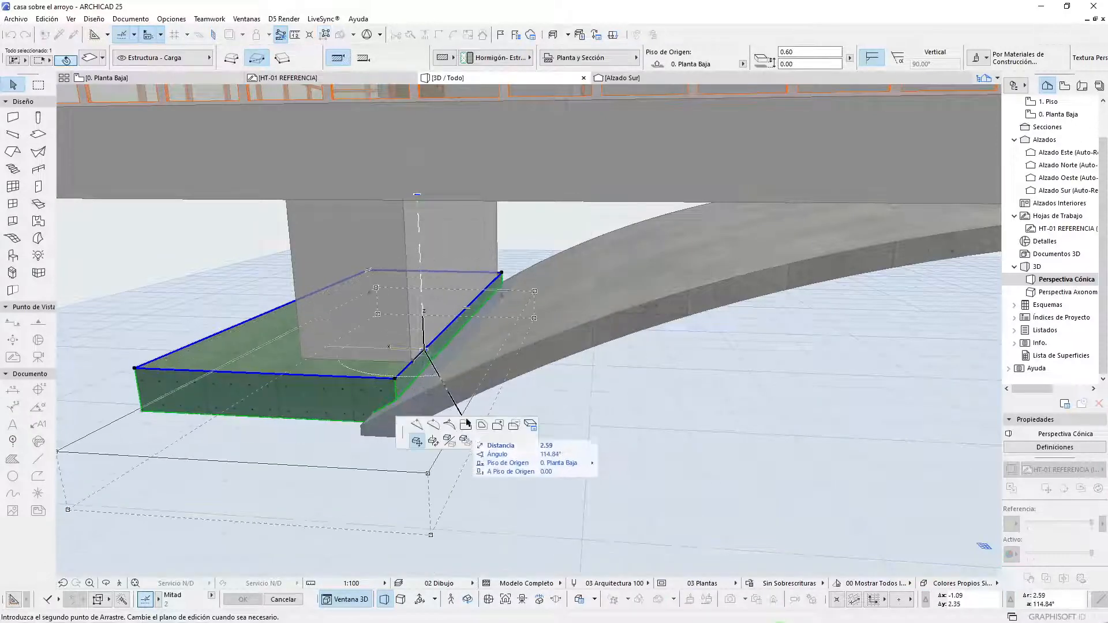
pyautogui.click(466, 425)
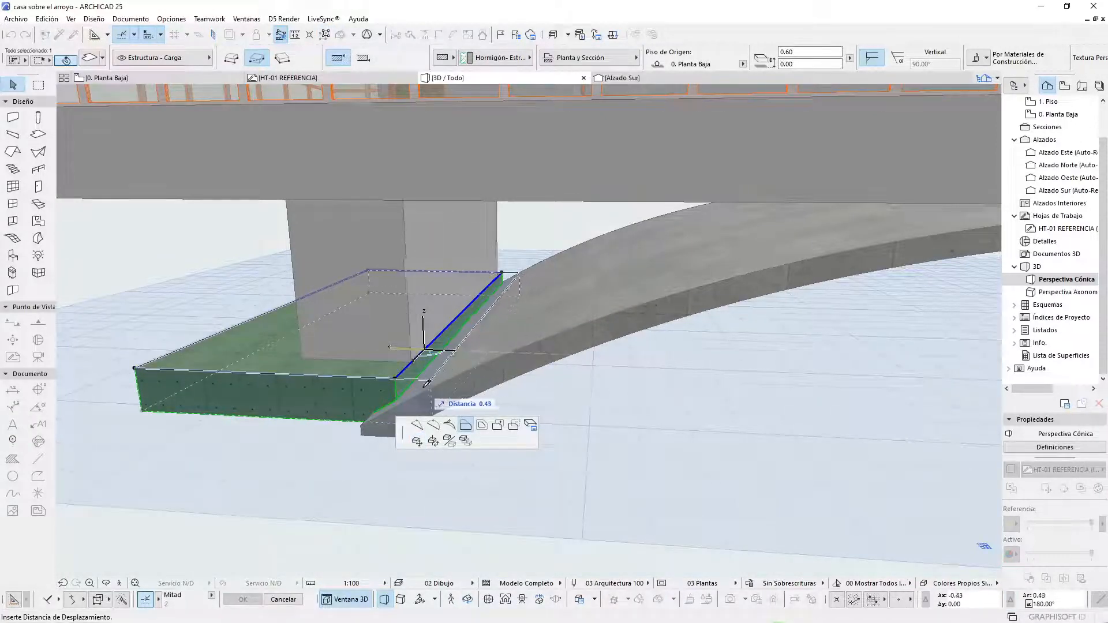
pyautogui.click(442, 380)
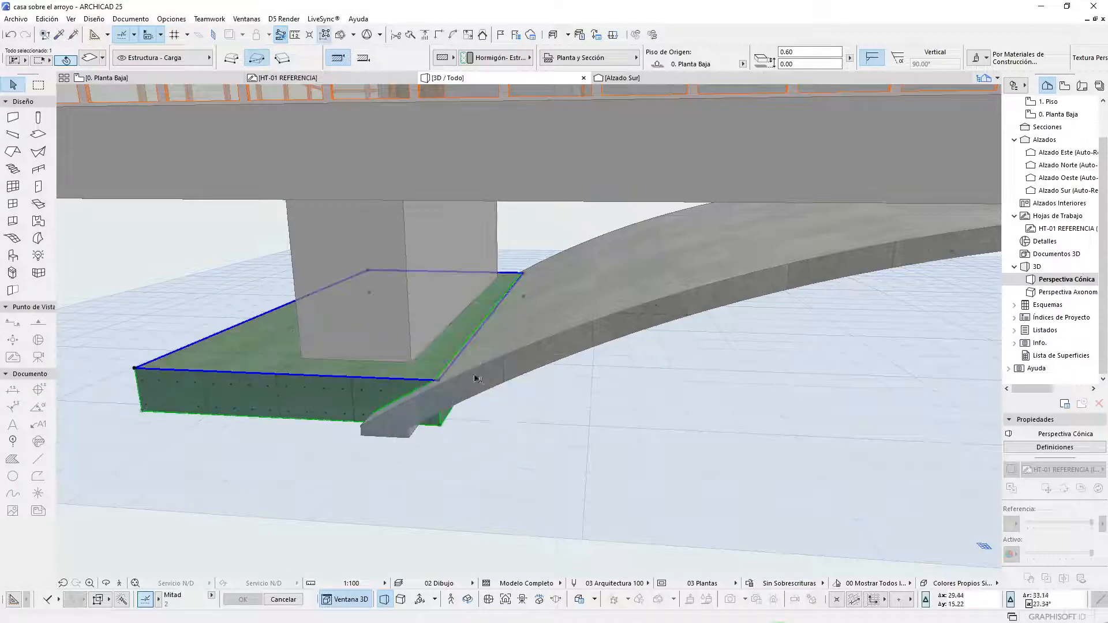
pyautogui.scroll(5, 447, 376)
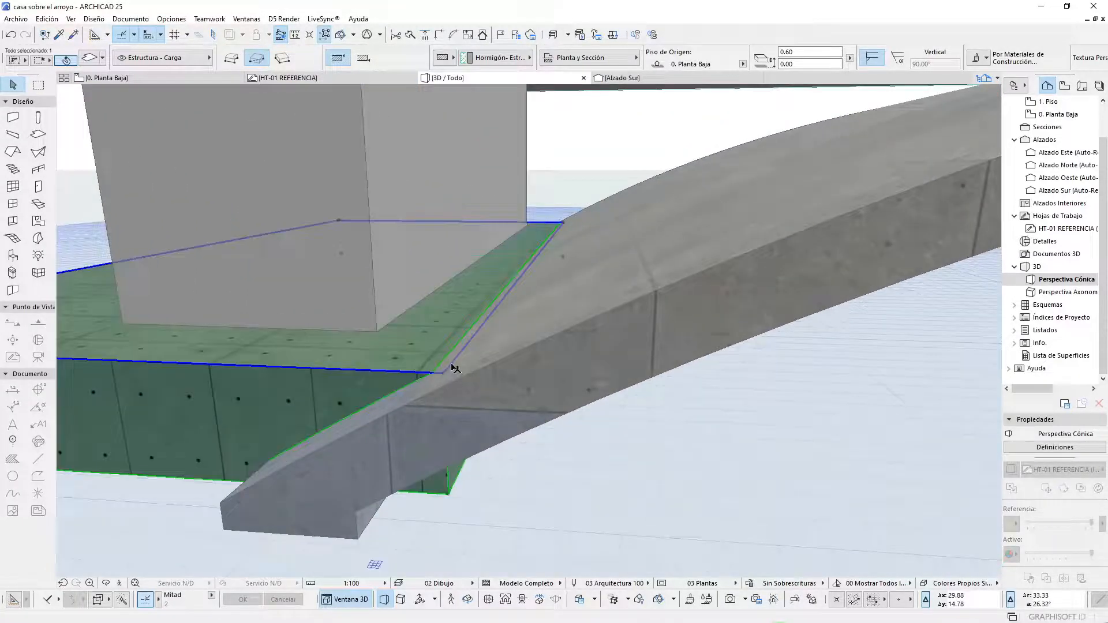
pyautogui.click(439, 373)
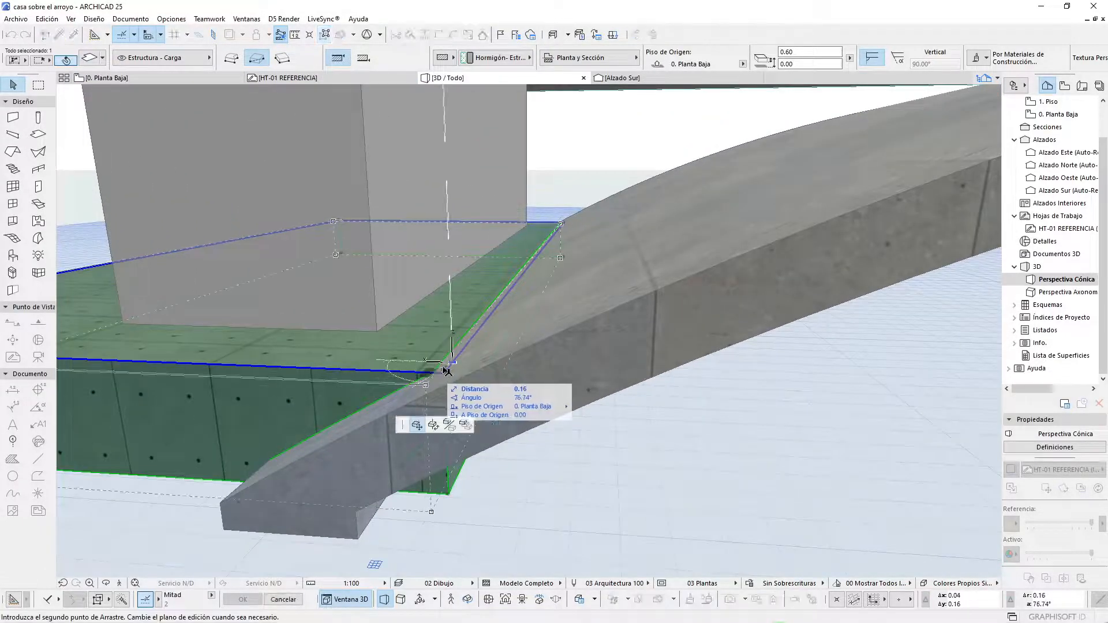
pyautogui.click(447, 370)
pyautogui.click(443, 372)
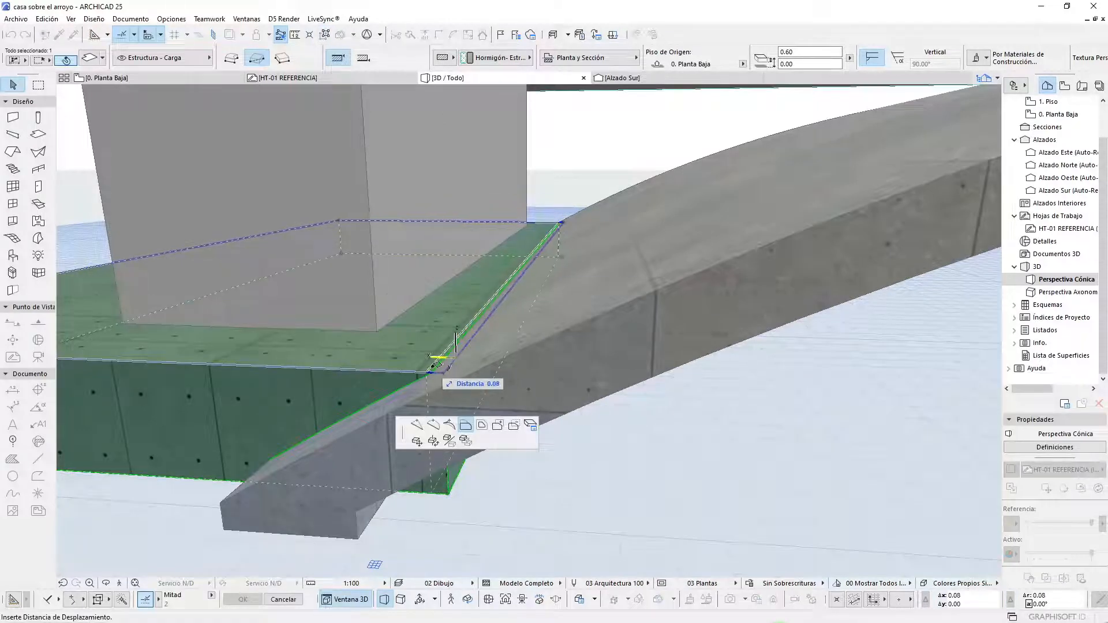
pyautogui.press('Escape')
pyautogui.scroll(-6, 509, 312)
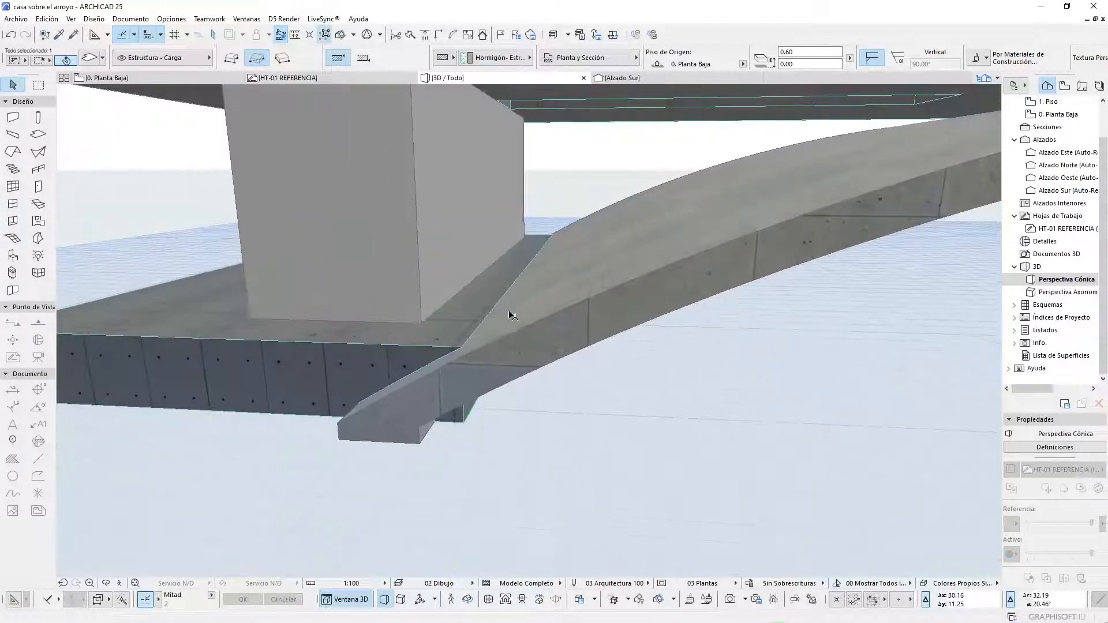
# - Pick up the settings of the slab under the east core in Planta Baja for drawing a matching slab
pyautogui.scroll(-2, 316, 339)
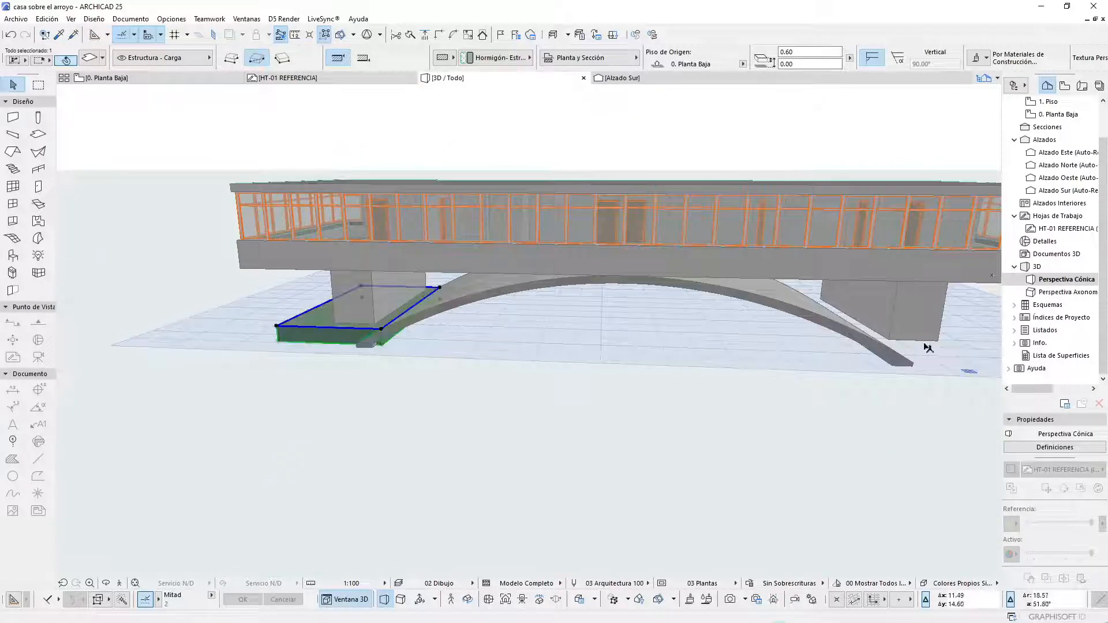
pyautogui.press('F2')
pyautogui.scroll(4, 679, 338)
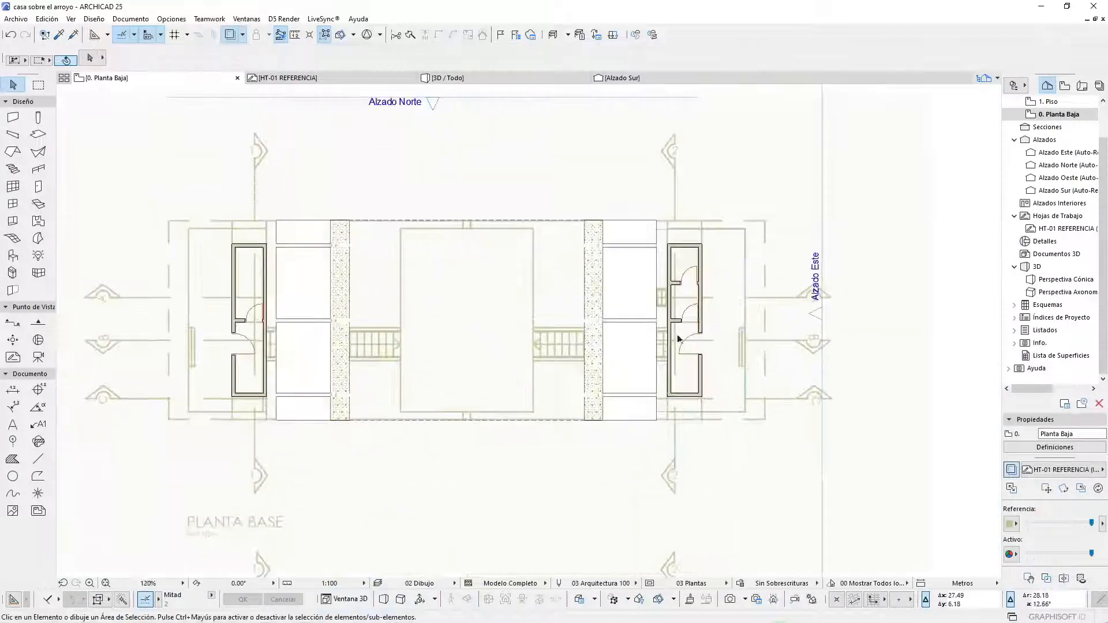
pyautogui.click(731, 303)
pyautogui.scroll(-4, 755, 304)
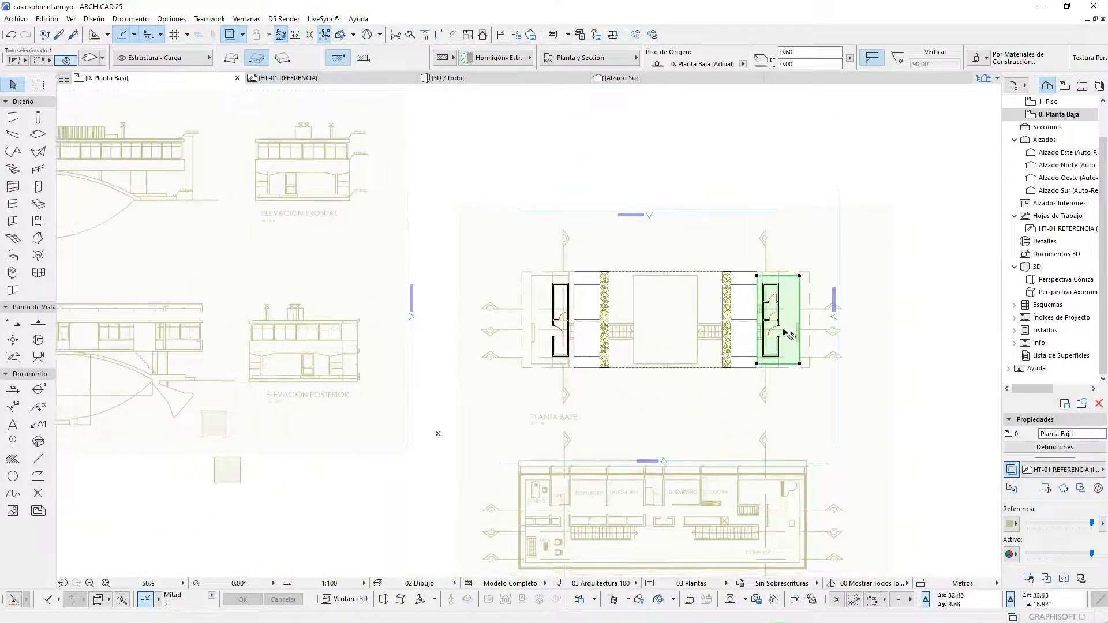
pyautogui.scroll(4, 508, 272)
pyautogui.click(507, 272)
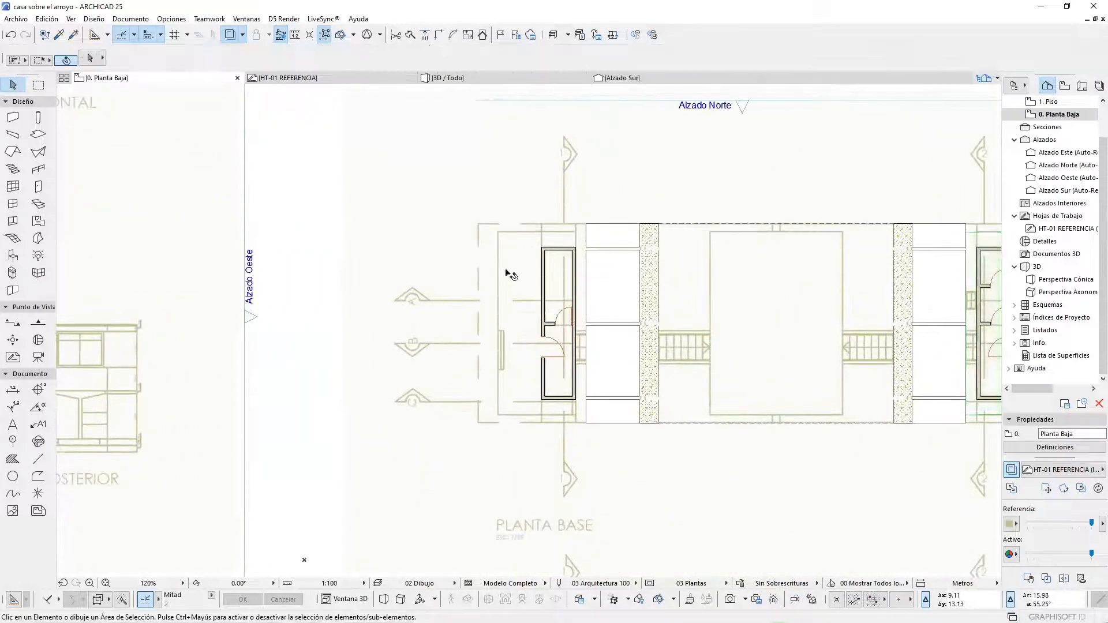
pyautogui.scroll(-3, 340, 329)
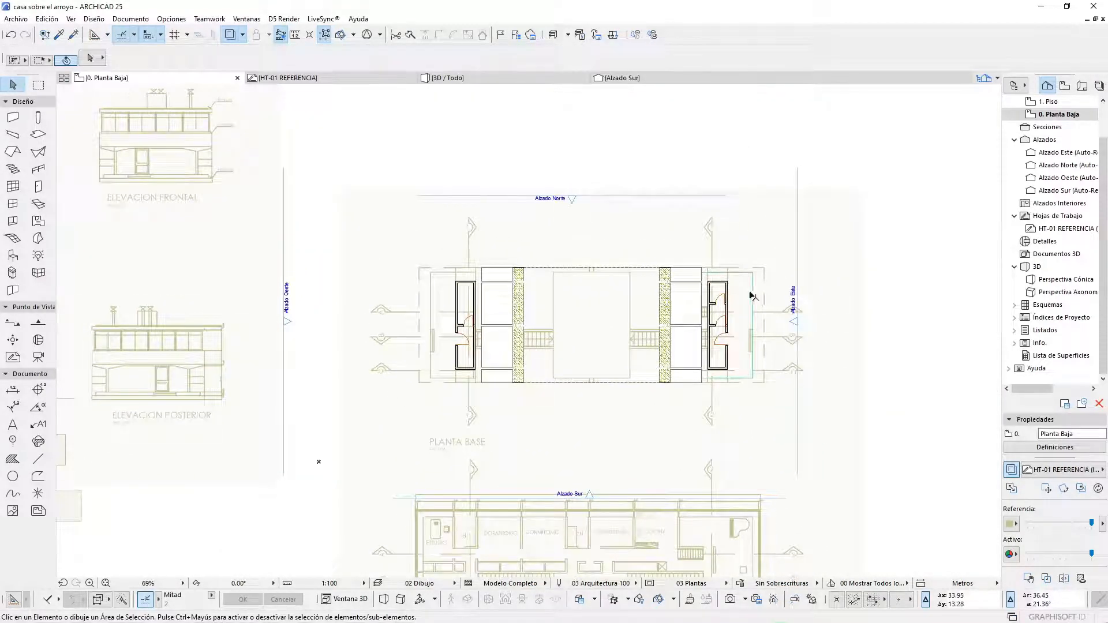
pyautogui.keyDown('alt'); pyautogui.click(745, 285); pyautogui.keyUp('alt')
pyautogui.scroll(7, 411, 325)
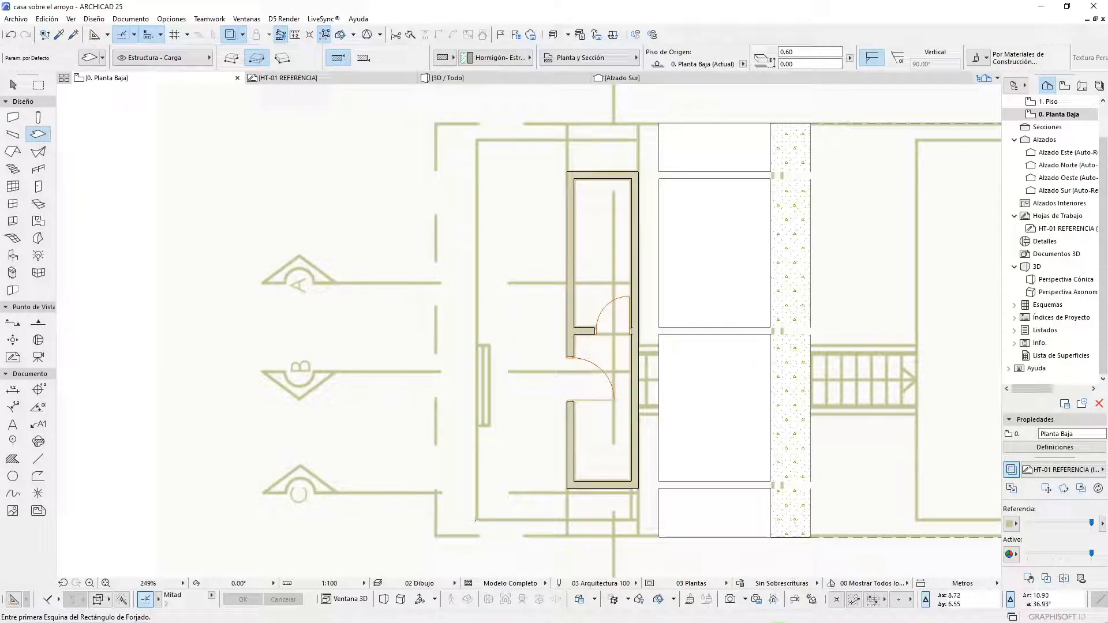
# - Draw a rectangular slab about 3.56 by 8.3 m under the west core, from the reference outline's outer corner to the core's arch-side face
pyautogui.click(478, 513)
pyautogui.scroll(4, 642, 141)
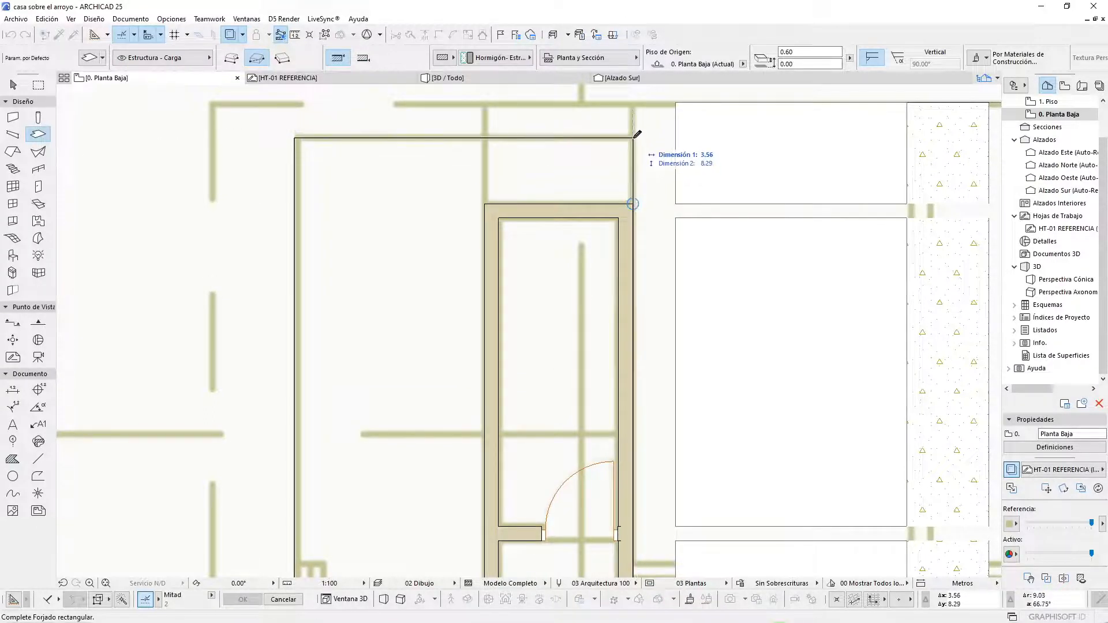
pyautogui.scroll(-1, 610, 208)
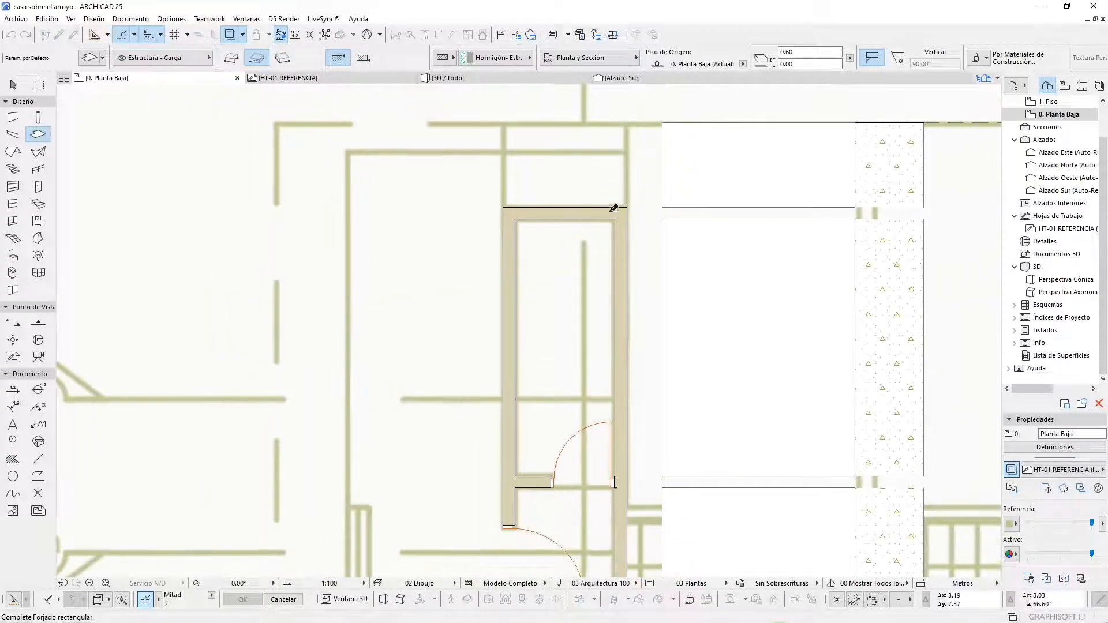
pyautogui.scroll(-3, 586, 272)
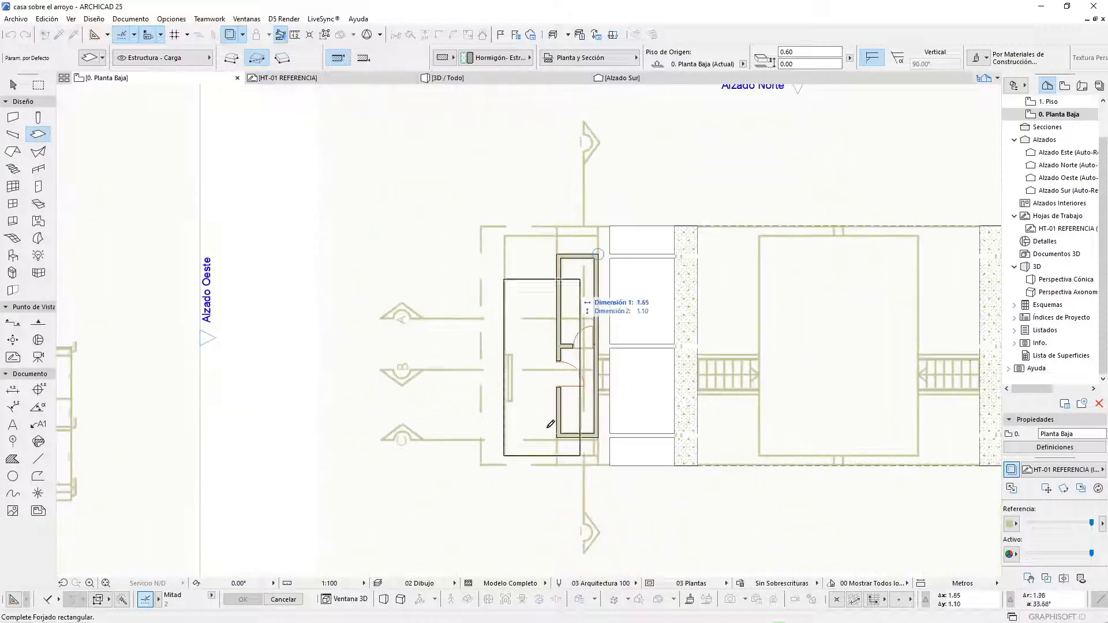
pyautogui.scroll(2, 548, 425)
pyautogui.scroll(-1, 582, 443)
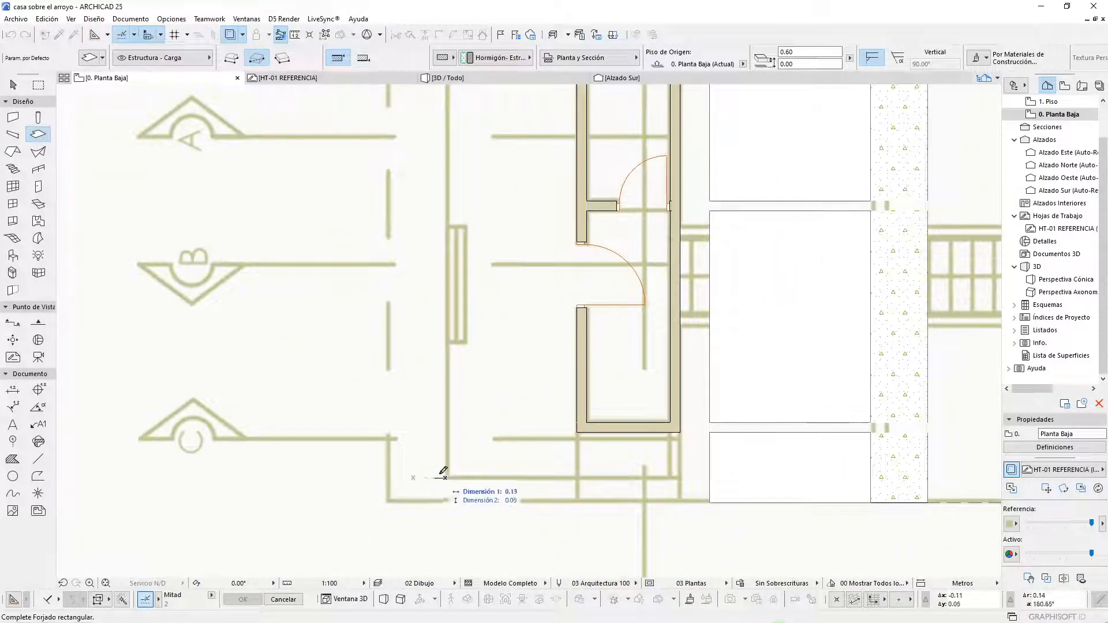
pyautogui.scroll(2, 620, 455)
pyautogui.scroll(2, 620, 455)
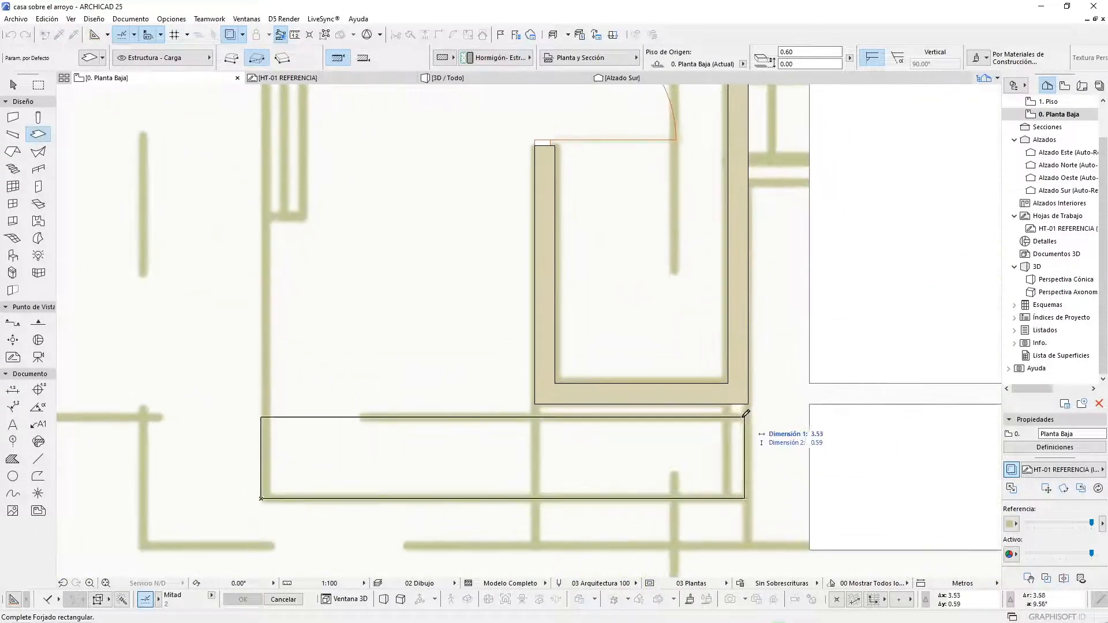
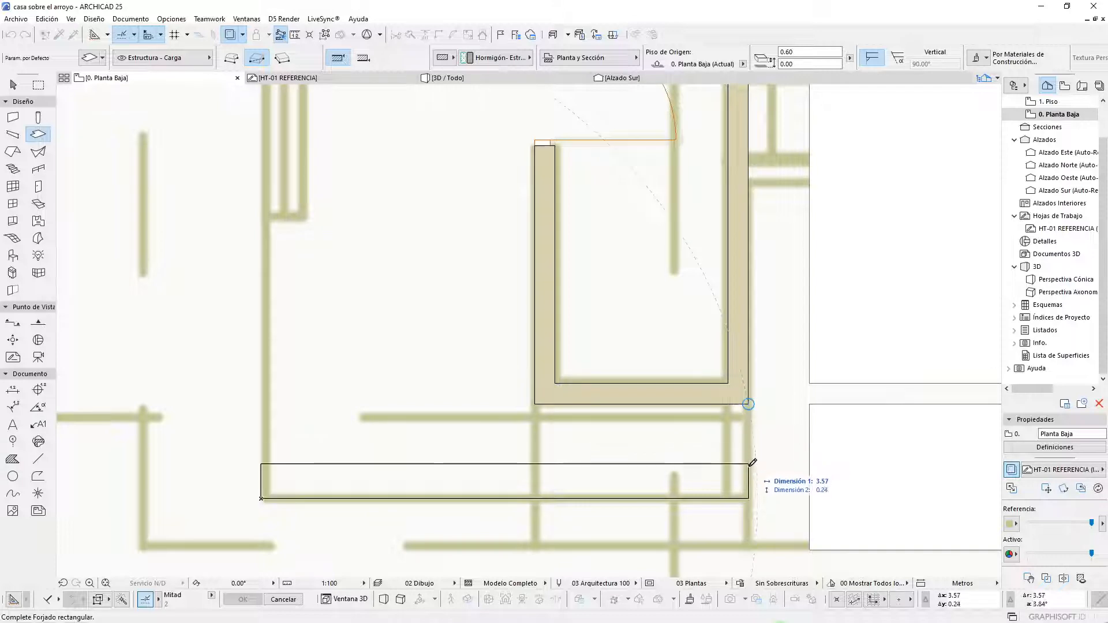
pyautogui.scroll(-5, 692, 439)
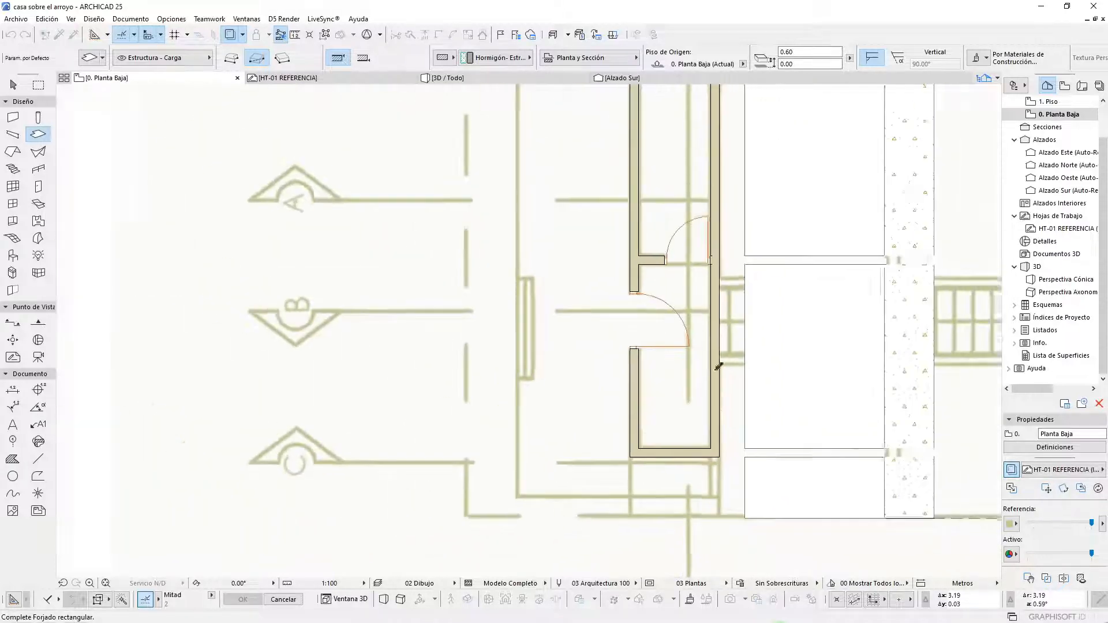
pyautogui.scroll(5, 722, 204)
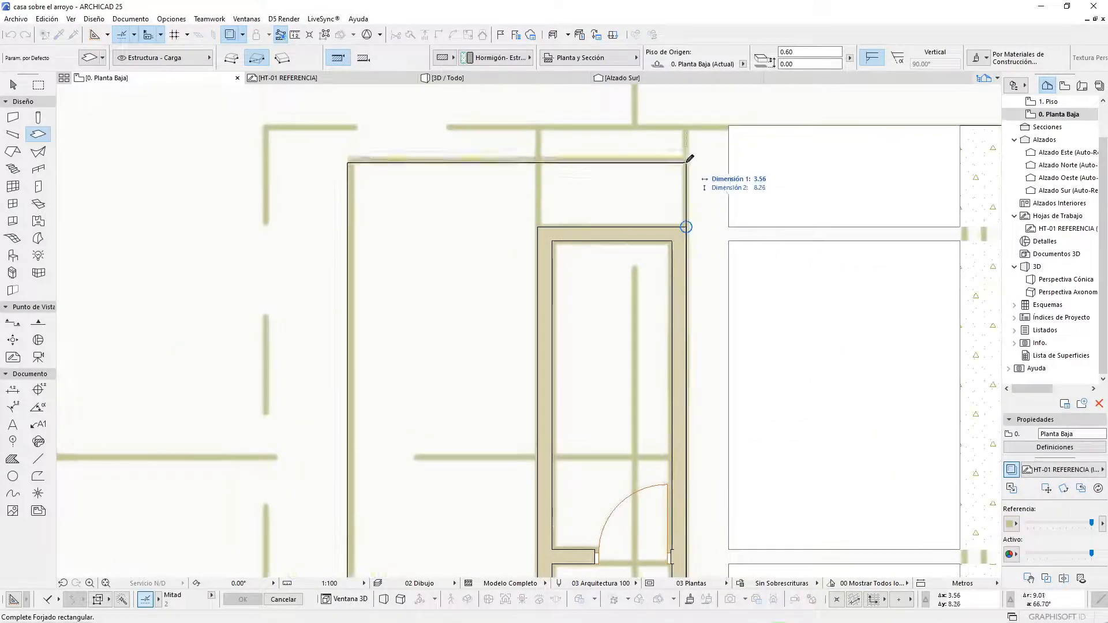
pyautogui.click(686, 159)
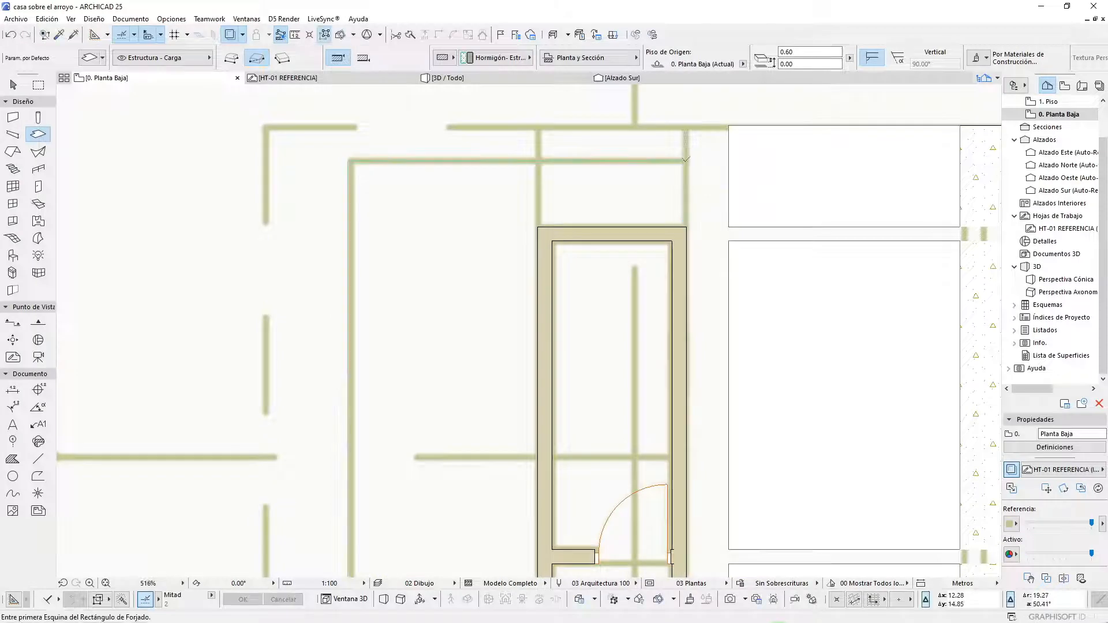
pyautogui.scroll(-2, 557, 225)
pyautogui.scroll(-3, 511, 409)
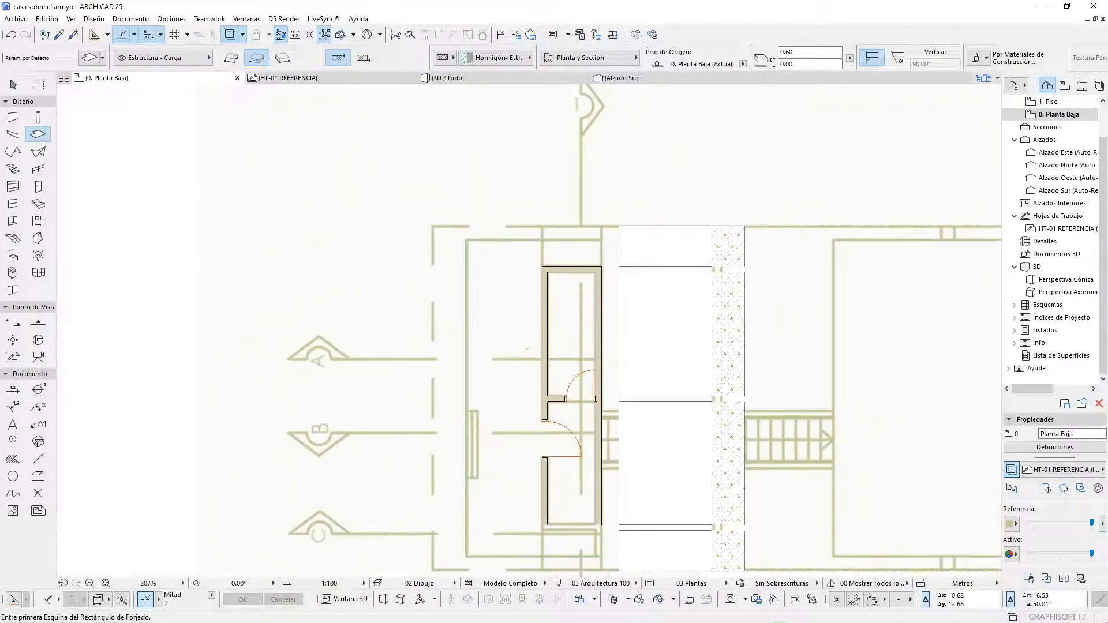
# - Examine in 3D how the two base slabs meet the feet of the arch
pyautogui.press('Escape')
pyautogui.press('F3')
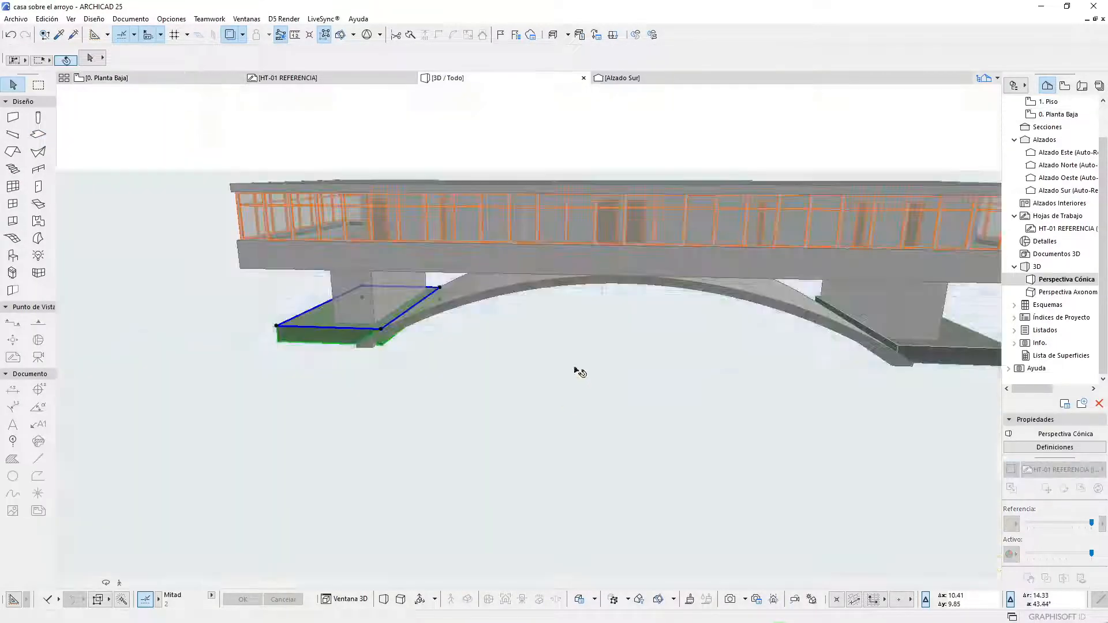
pyautogui.keyDown('shift'); pyautogui.moveTo(590, 318); pyautogui.dragTo(692, 311, button='middle'); pyautogui.keyUp('shift')
pyautogui.scroll(6, 427, 333)
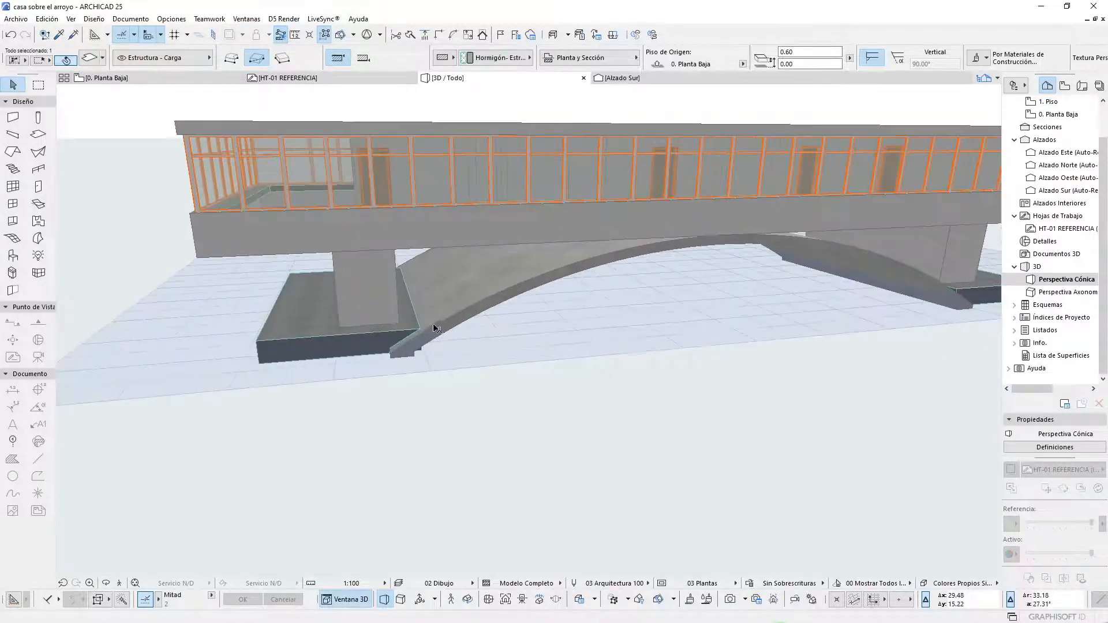
pyautogui.scroll(2, 421, 338)
pyautogui.scroll(-6, 429, 298)
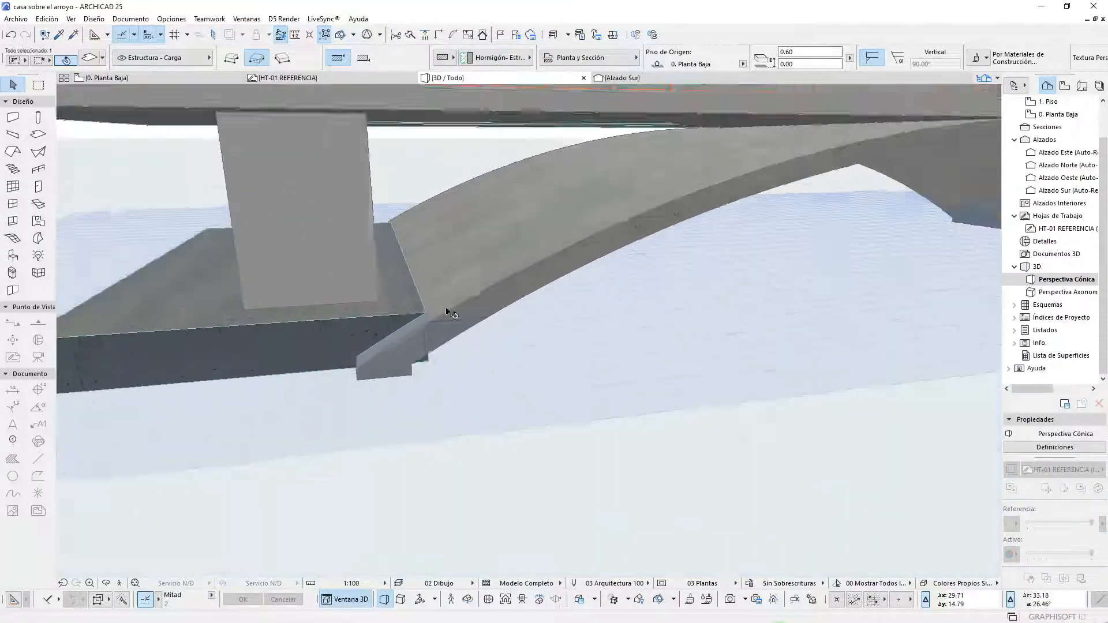
pyautogui.scroll(-5, 274, 326)
pyautogui.scroll(7, 838, 273)
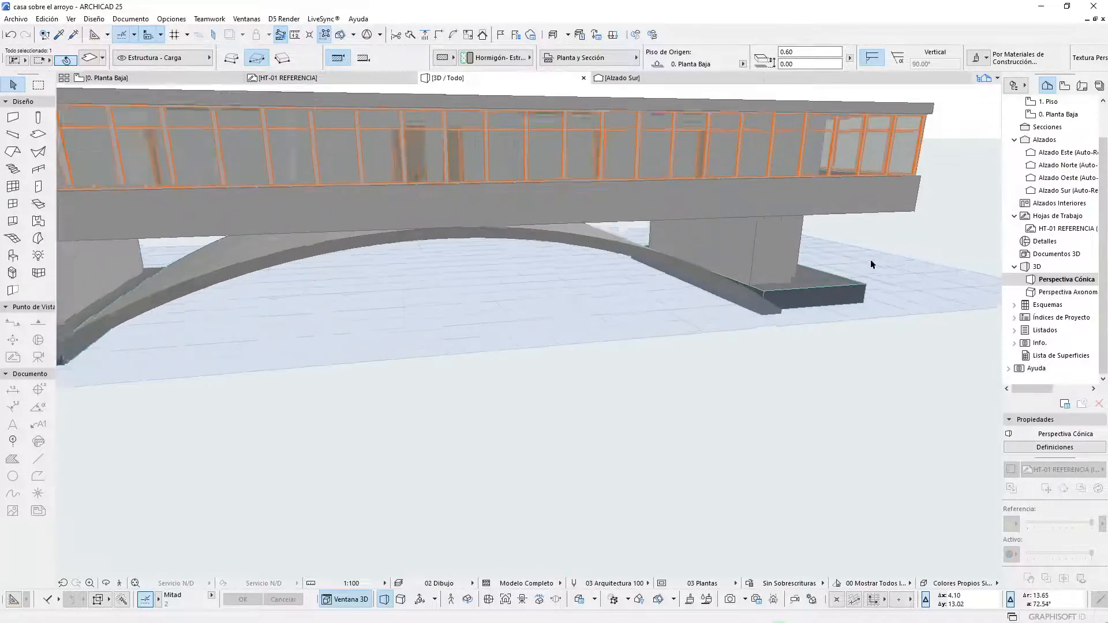
# - Offset the west slab's arch-side edge in 3D until its top meets the upper surface of the arch
pyautogui.scroll(2, 808, 283)
pyautogui.scroll(3, 618, 272)
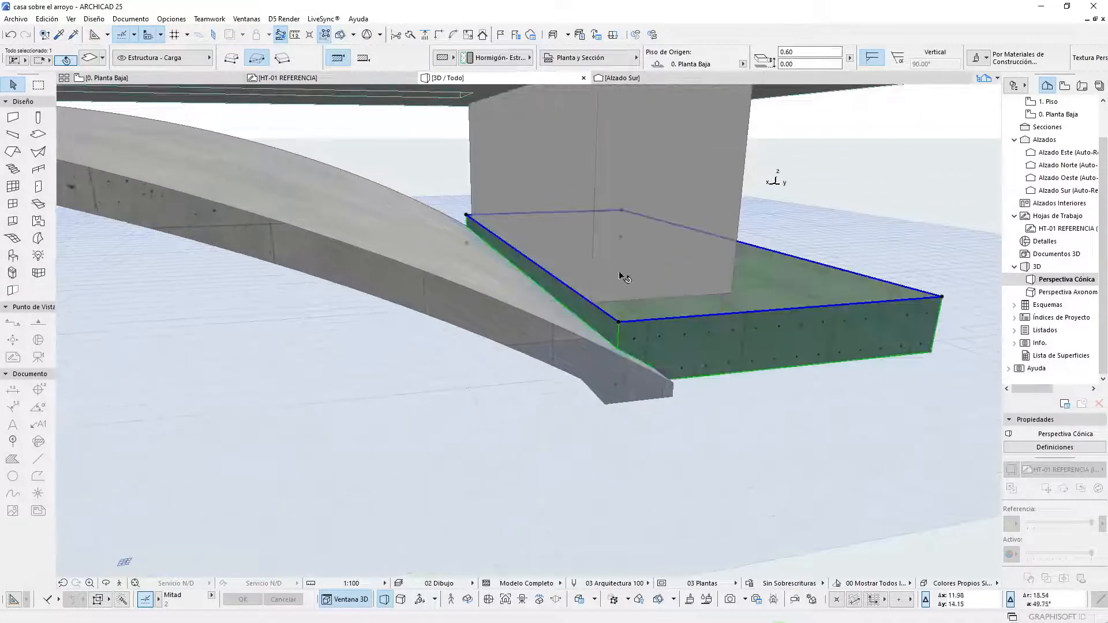
pyautogui.click(611, 345)
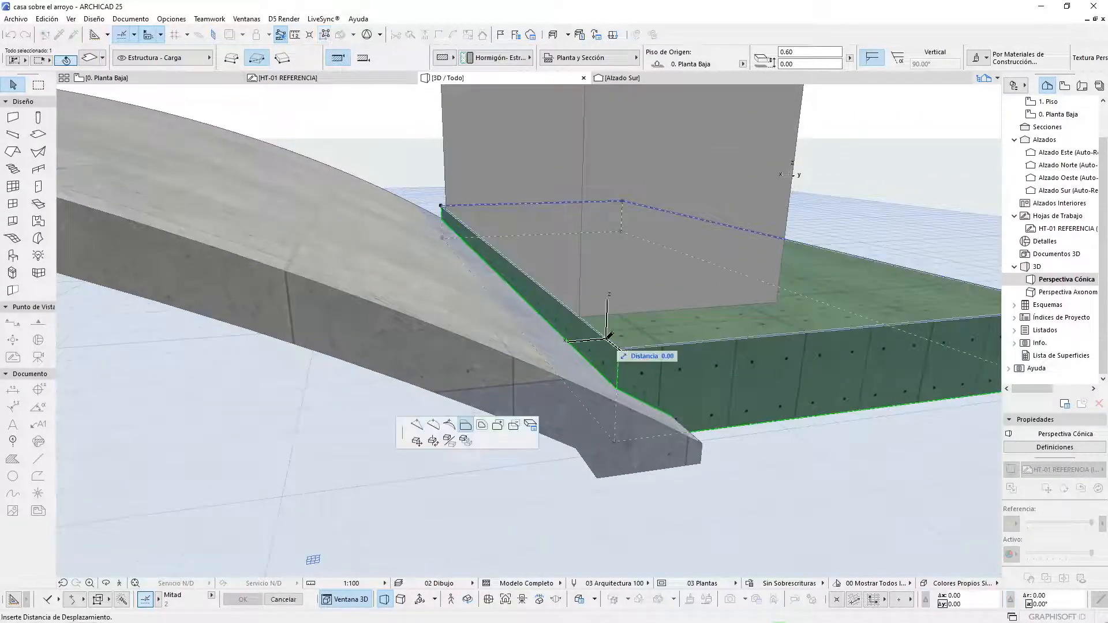
pyautogui.click(515, 354)
pyautogui.scroll(1, 522, 349)
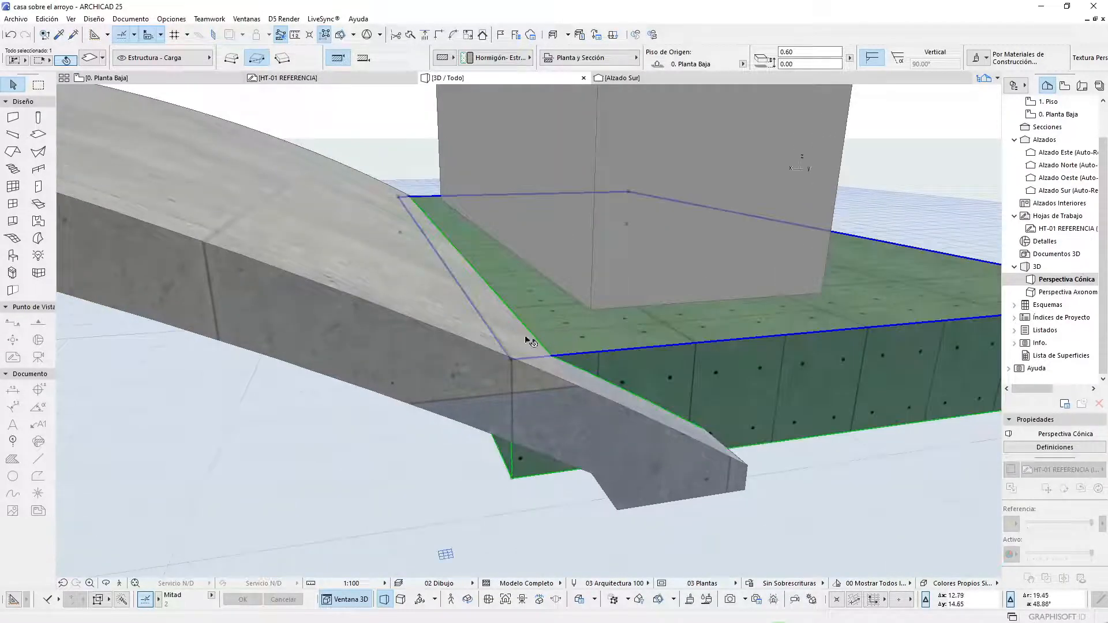
pyautogui.click(502, 343)
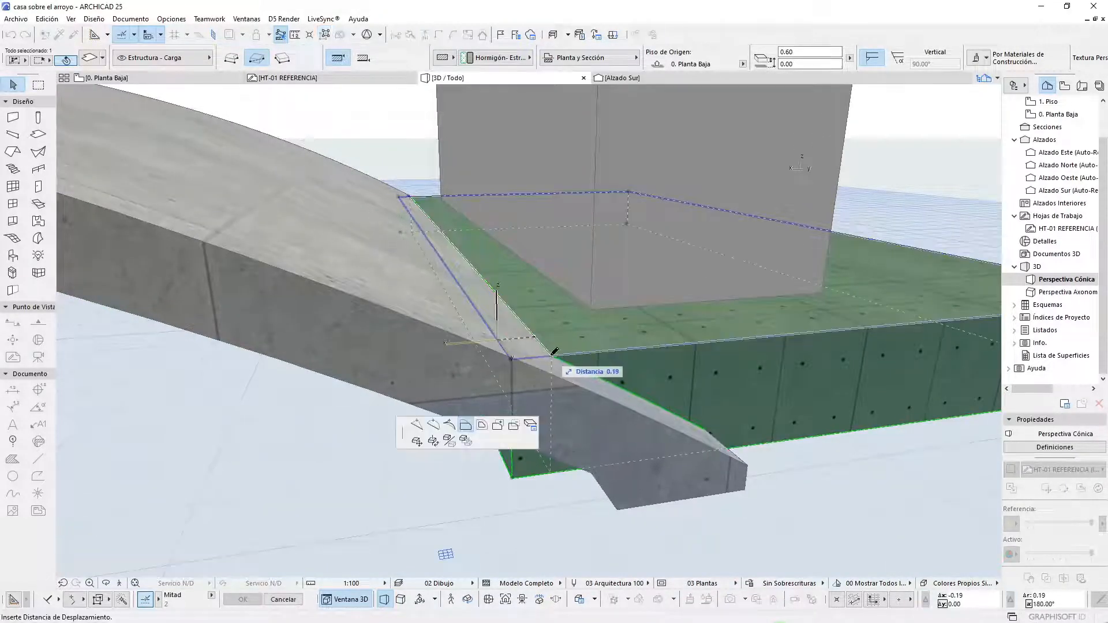
pyautogui.click(552, 354)
pyautogui.scroll(5, 484, 333)
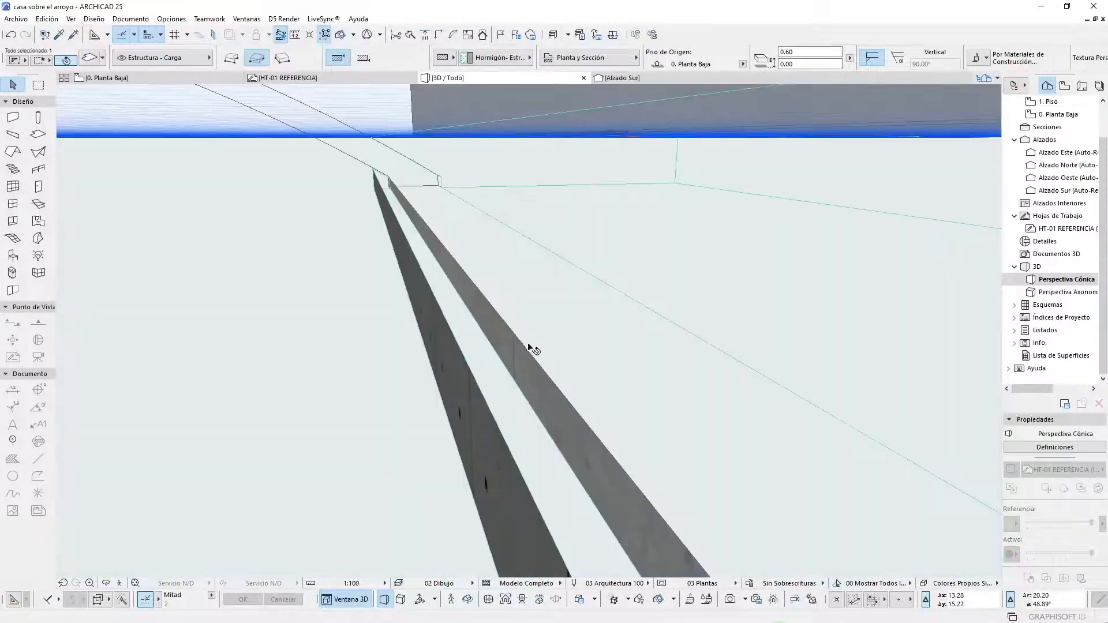
pyautogui.scroll(-5, 479, 326)
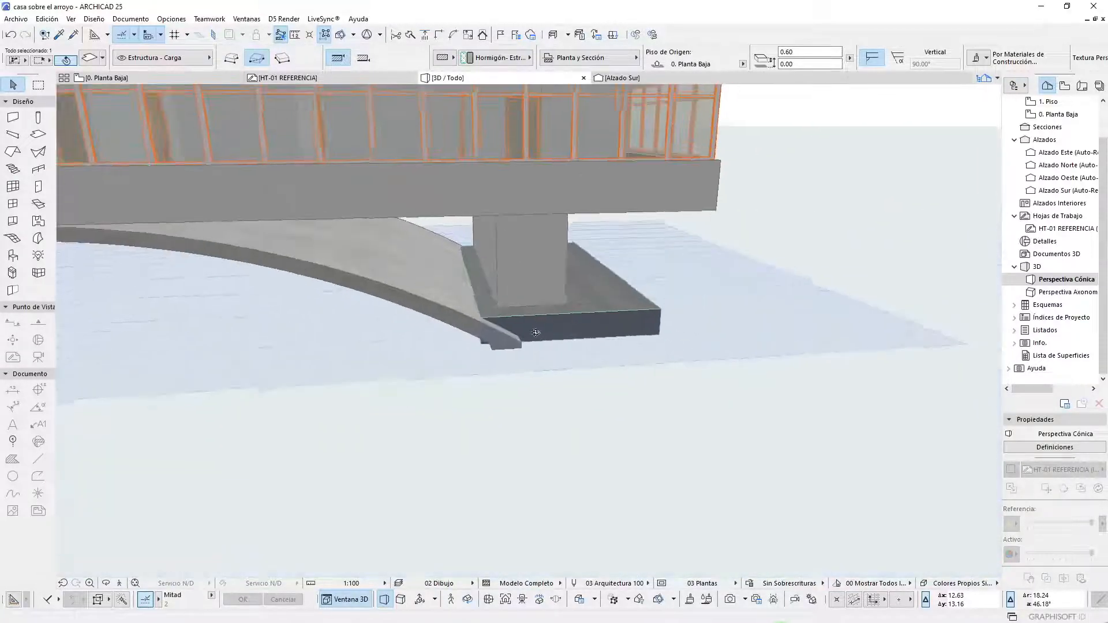
# - Start a solid element operation with both base slabs as its targets
pyautogui.scroll(-4, 701, 344)
pyautogui.keyDown('shift'); pyautogui.moveTo(404, 397); pyautogui.dragTo(387, 324, button='middle'); pyautogui.keyUp('shift')
pyautogui.scroll(5, 278, 354)
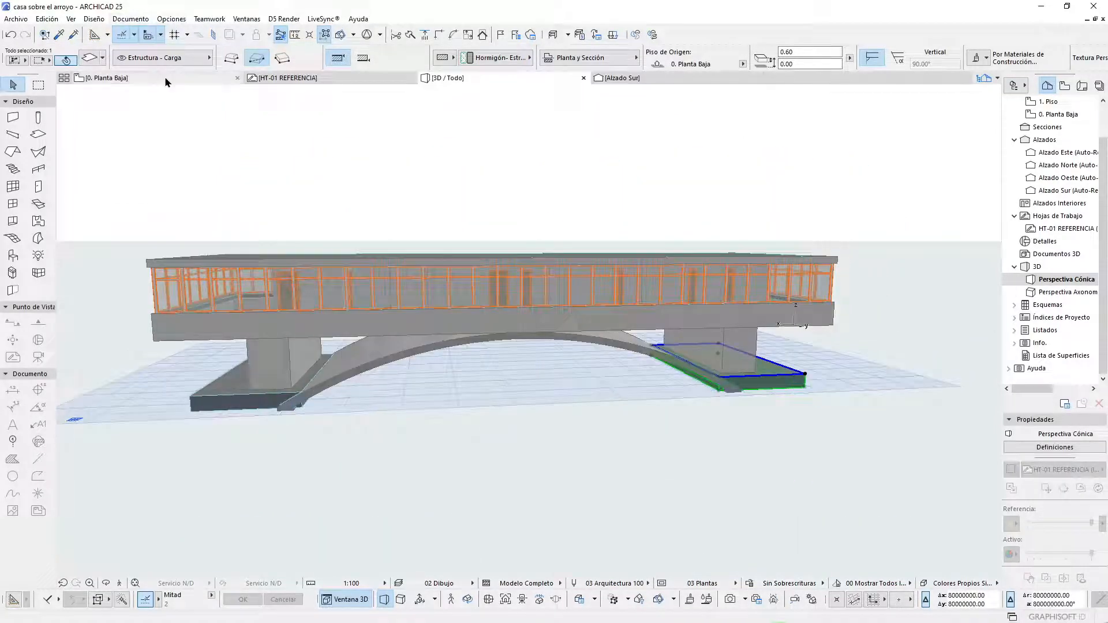
pyautogui.click(91, 19)
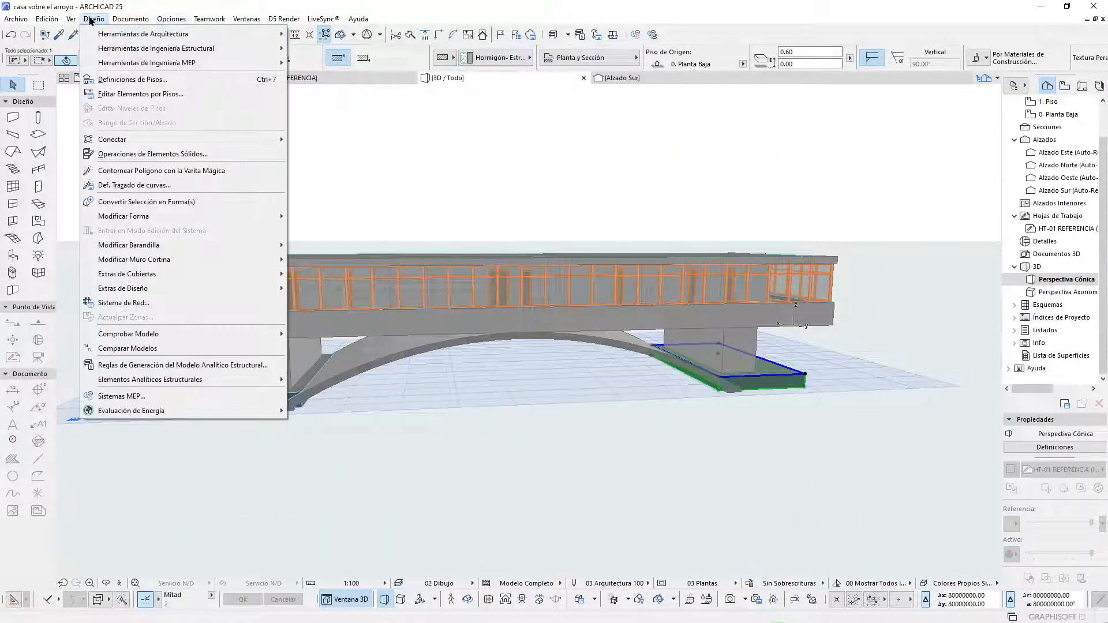
pyautogui.click(134, 153)
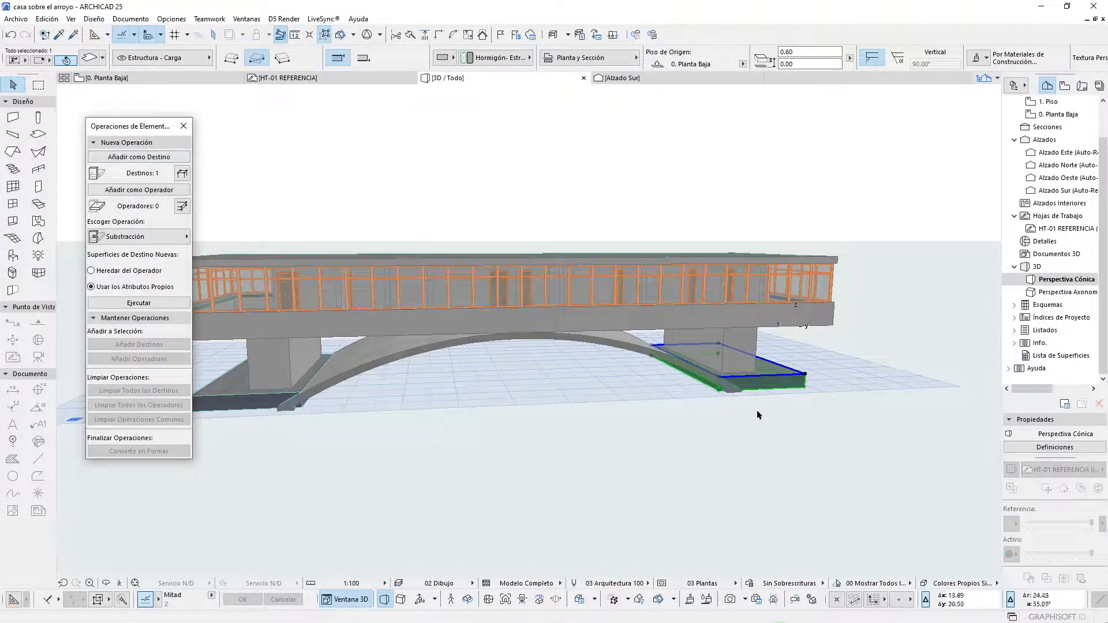
pyautogui.keyDown('shift'); pyautogui.click(239, 401); pyautogui.keyUp('shift')
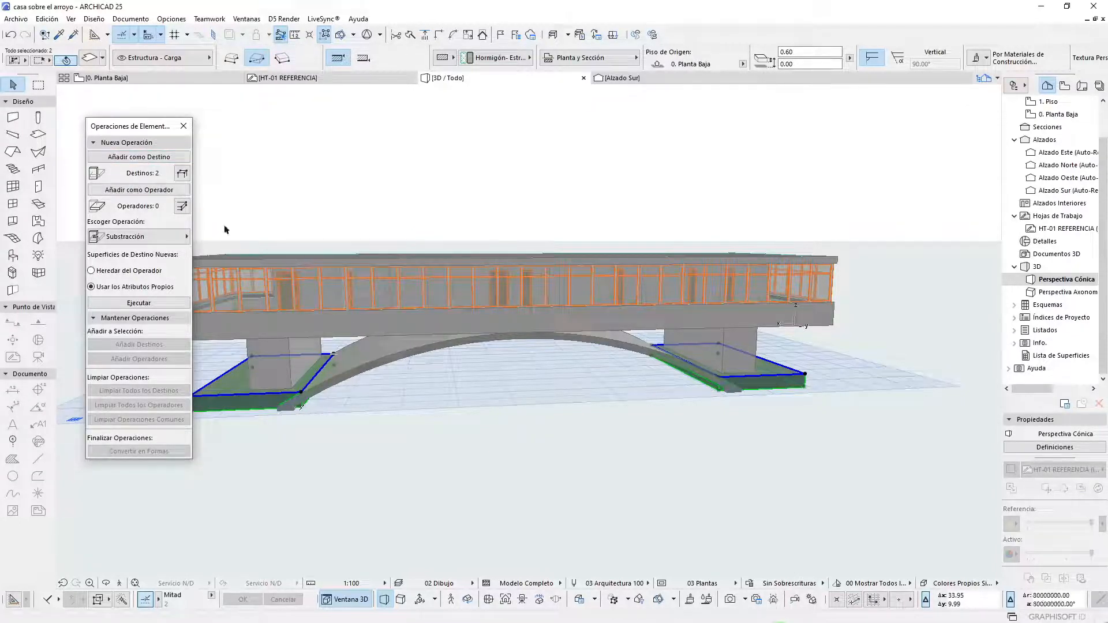
pyautogui.click(579, 465)
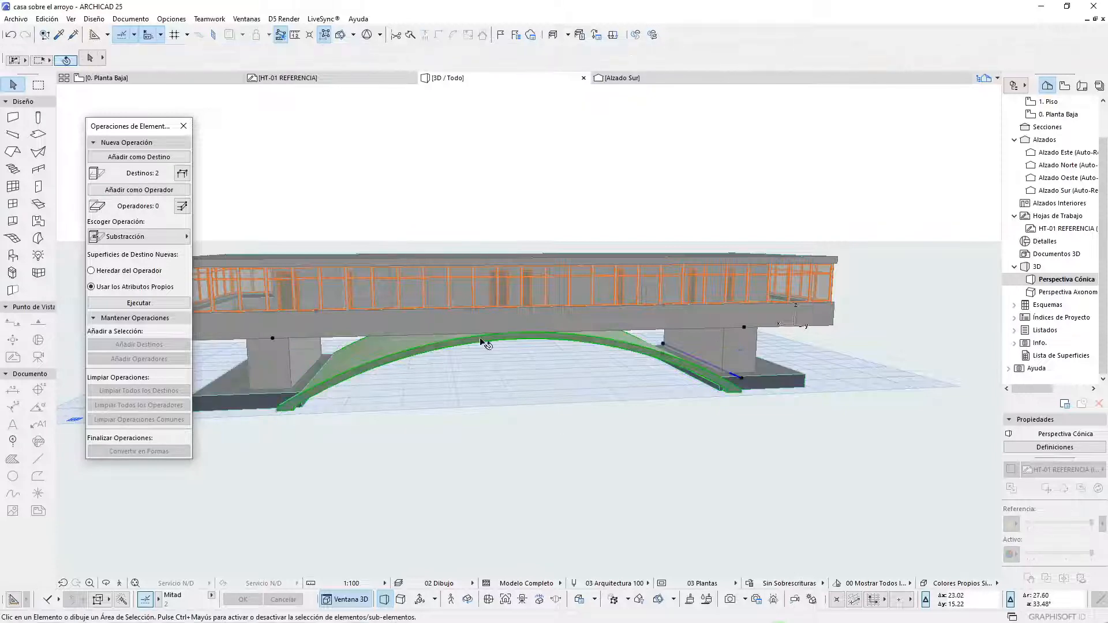
# - Add the arch as the operator and subtract it with downward extrusion from the two base slabs
pyautogui.click(484, 344)
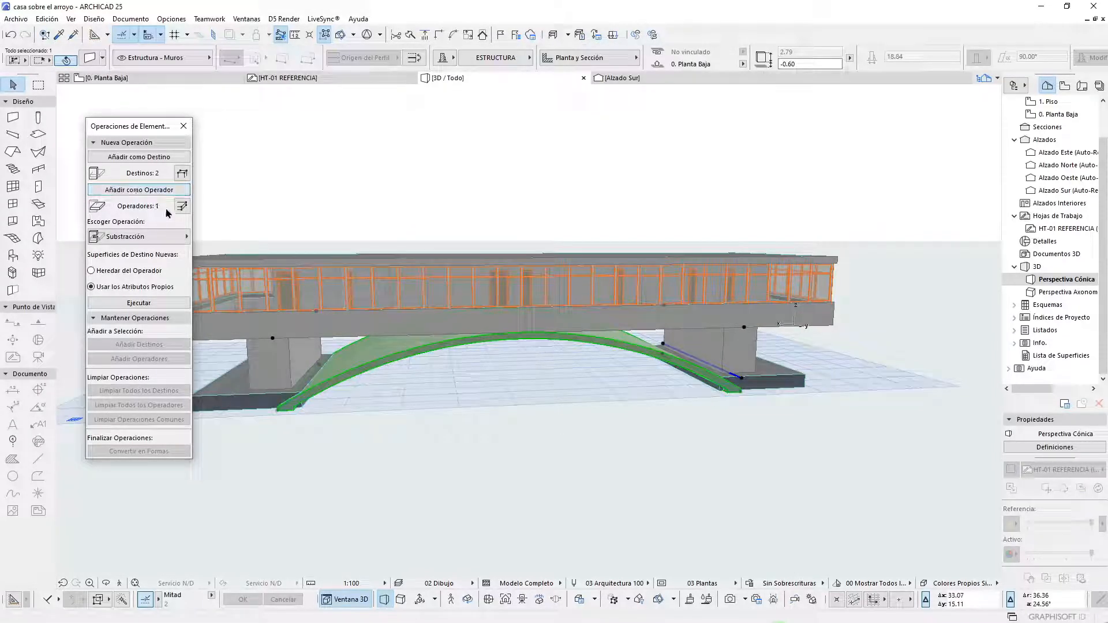
pyautogui.click(164, 241)
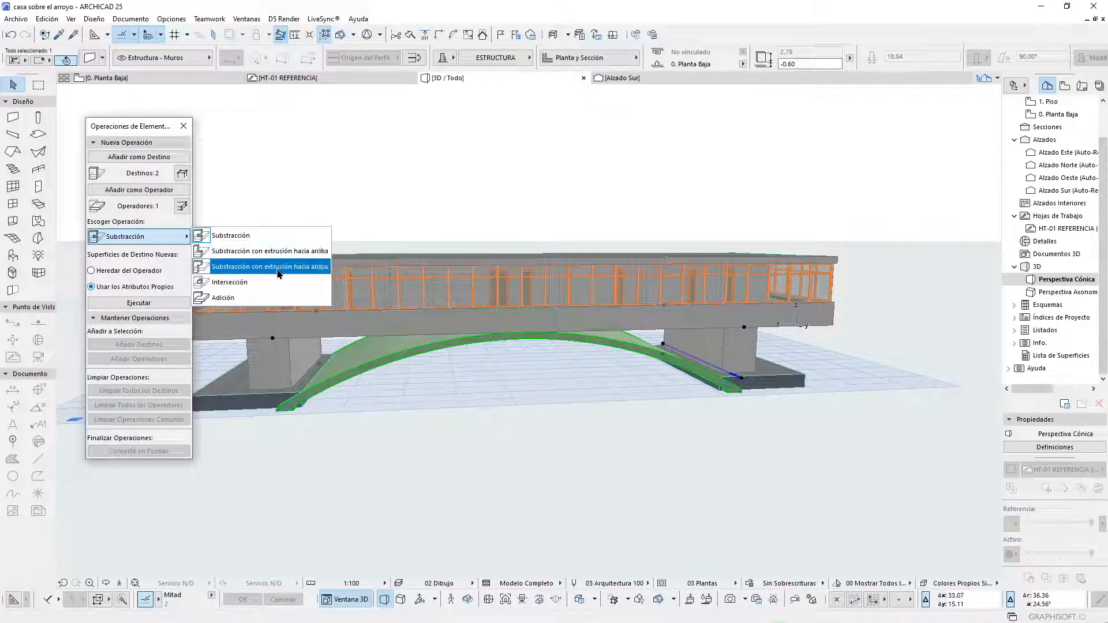
pyautogui.click(277, 267)
pyautogui.scroll(5, 300, 404)
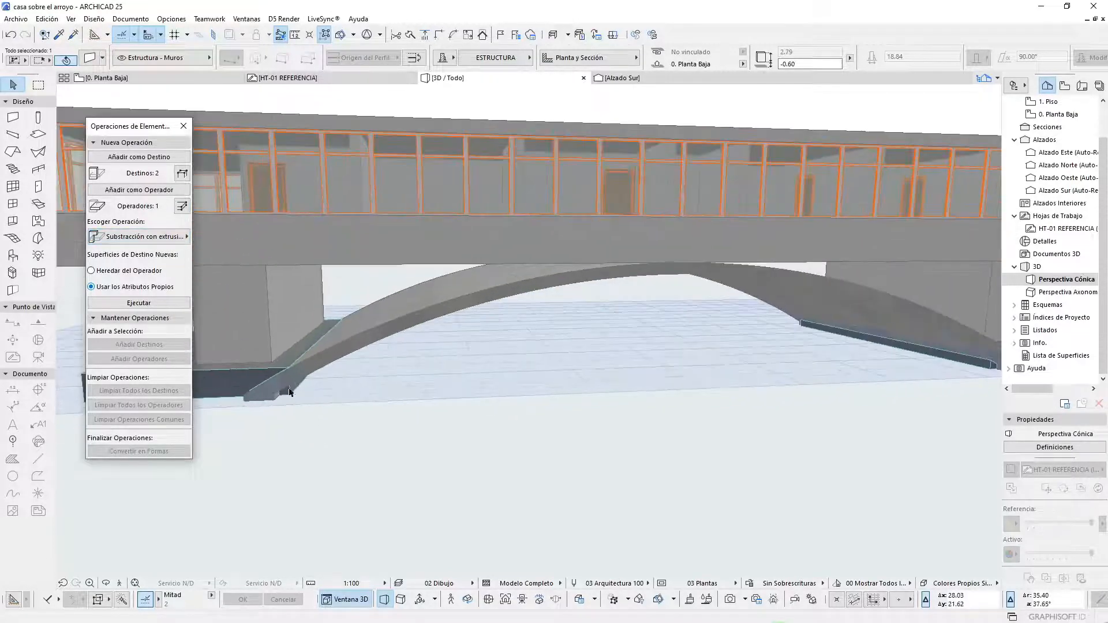
pyautogui.click(117, 305)
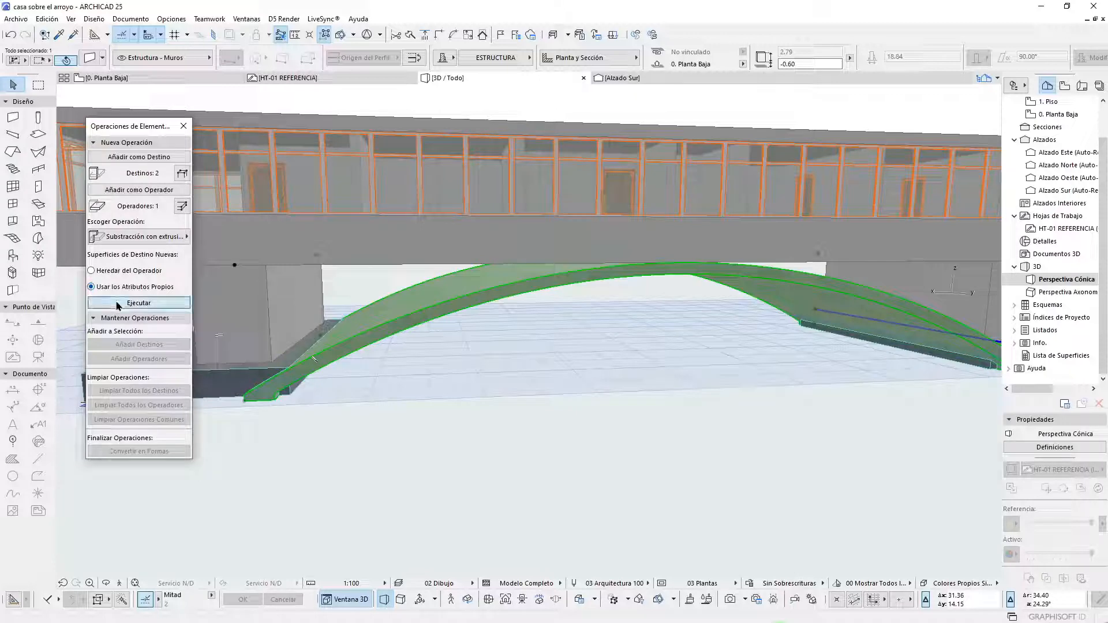
# - Cut a rectangular opening in the west base slab on the ground floor plan, tracing the entrance steps at its outer edge
pyautogui.scroll(-5, 721, 502)
pyautogui.click(787, 486)
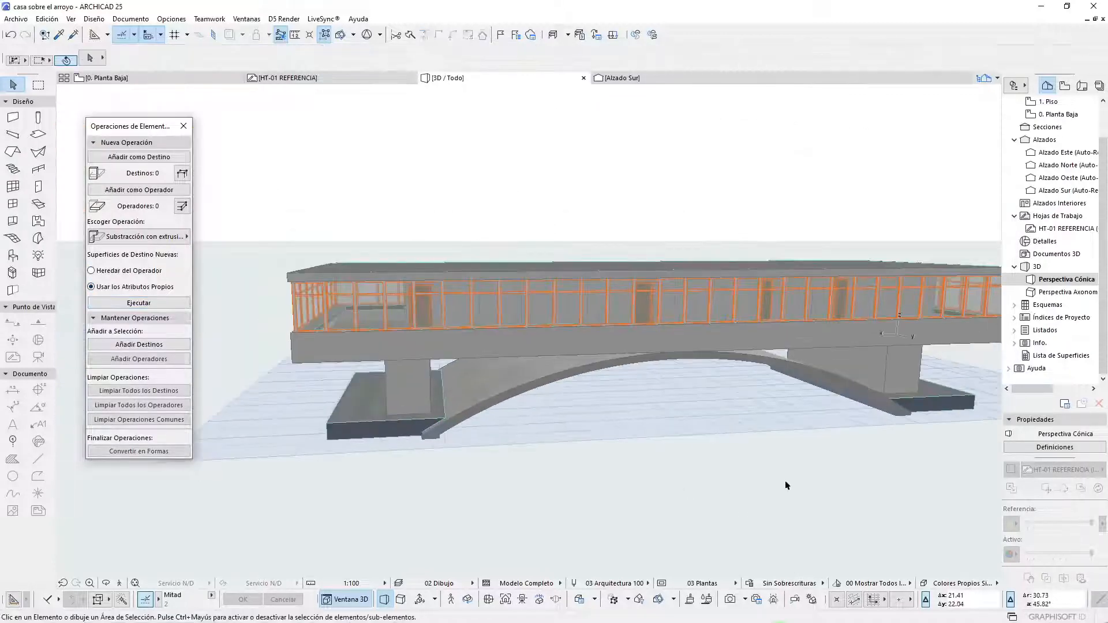
pyautogui.keyDown('shift'); pyautogui.moveTo(825, 475); pyautogui.dragTo(642, 448, button='middle'); pyautogui.keyUp('shift')
pyautogui.press('F2')
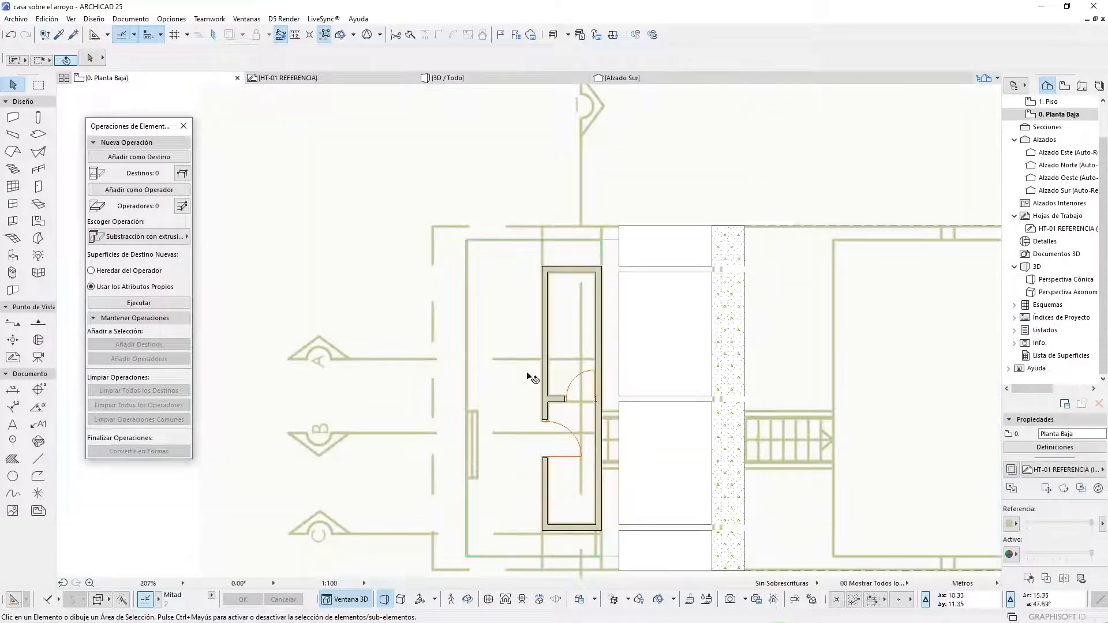
pyautogui.scroll(5, 519, 450)
pyautogui.click(486, 377)
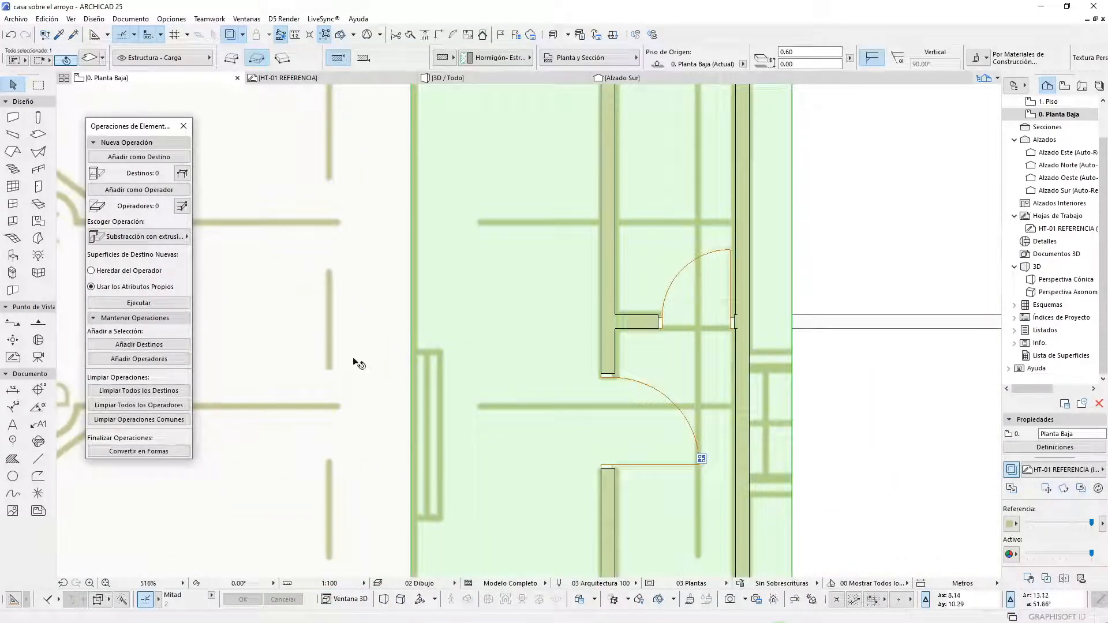
pyautogui.moveTo(391, 254); pyautogui.dragTo(405, 228, button='middle')
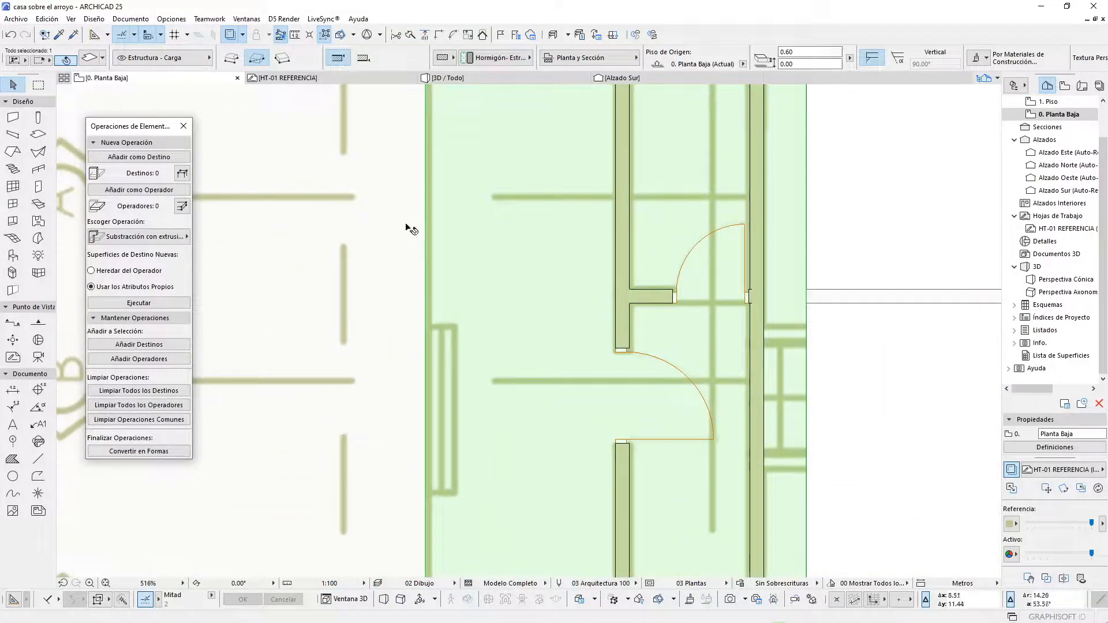
pyautogui.click(425, 321)
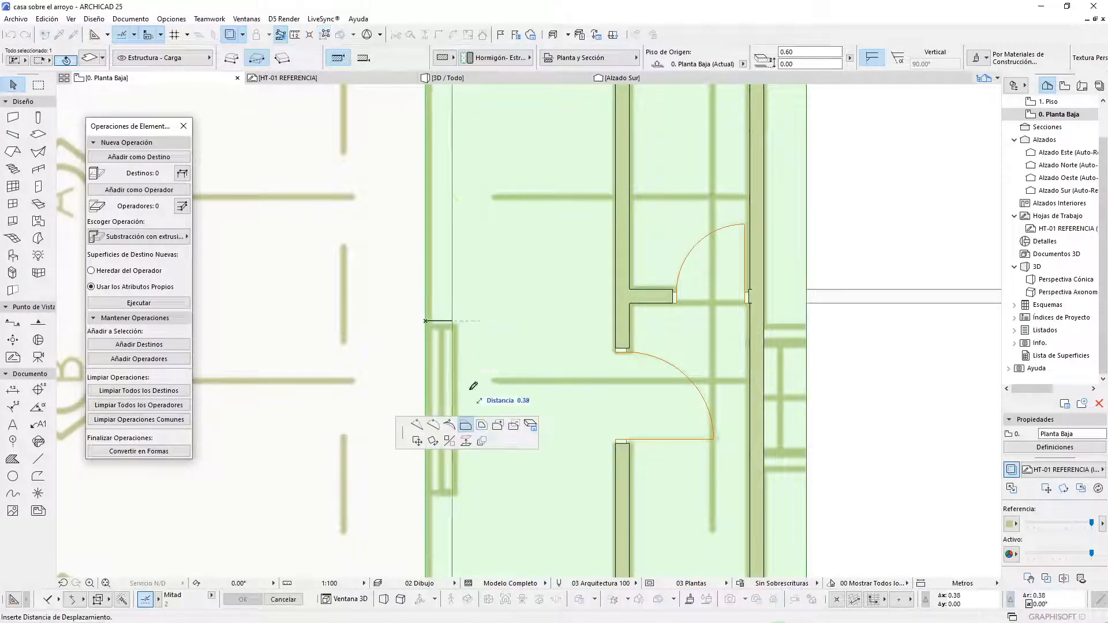
pyautogui.click(518, 427)
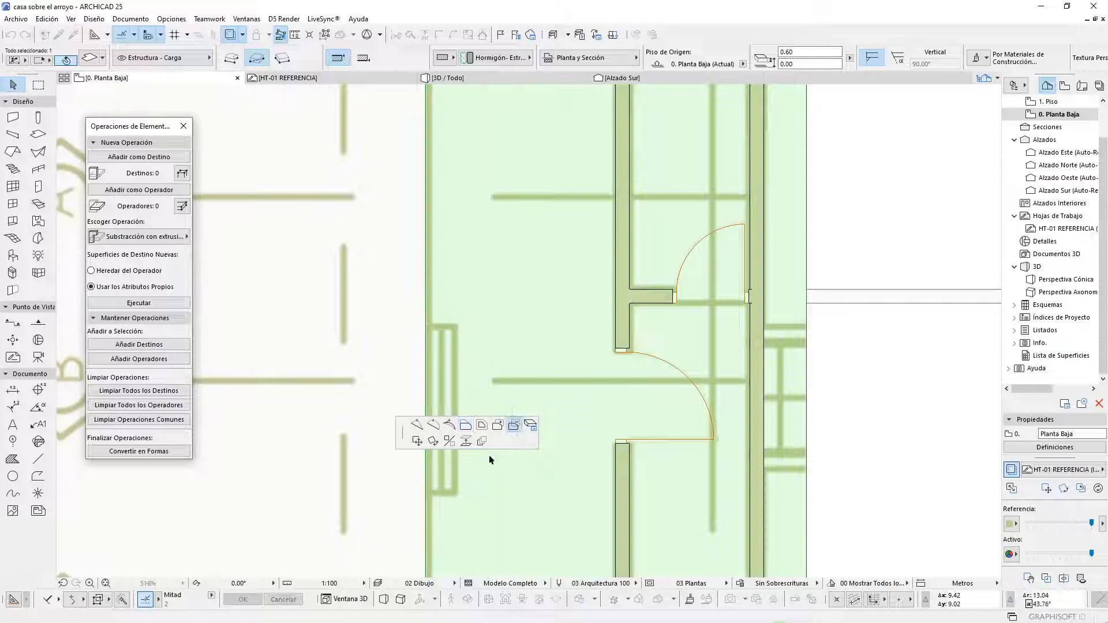
pyautogui.click(454, 493)
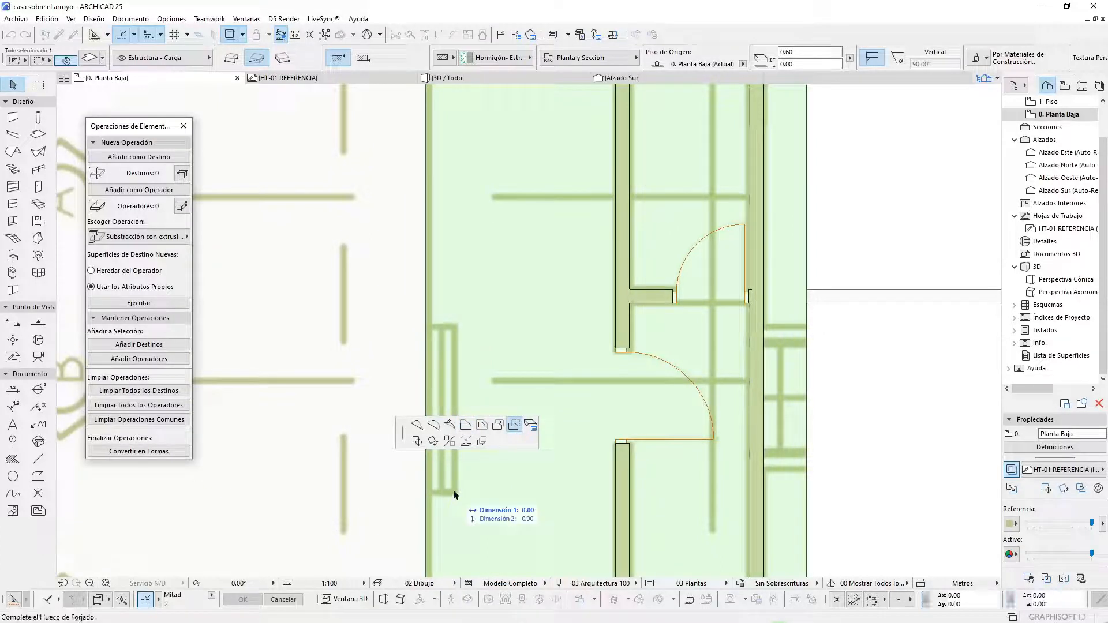
pyautogui.click(426, 325)
# - Draw a rectangular slab about 0.16 by 1.78 m over the inner tread of the west entrance steps
pyautogui.scroll(5, 442, 394)
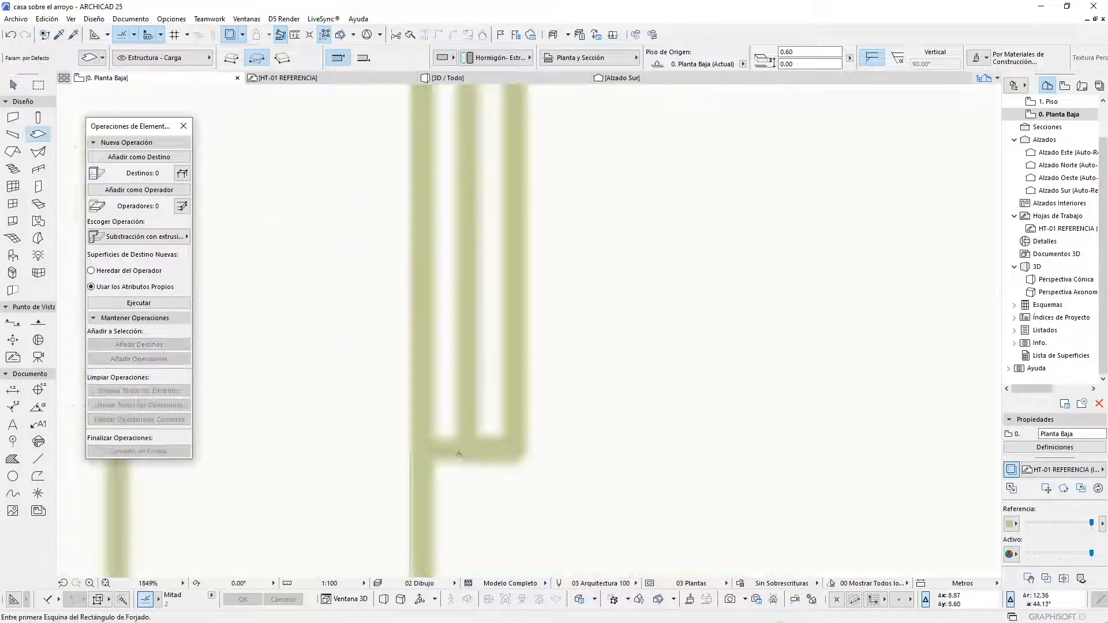
pyautogui.click(465, 454)
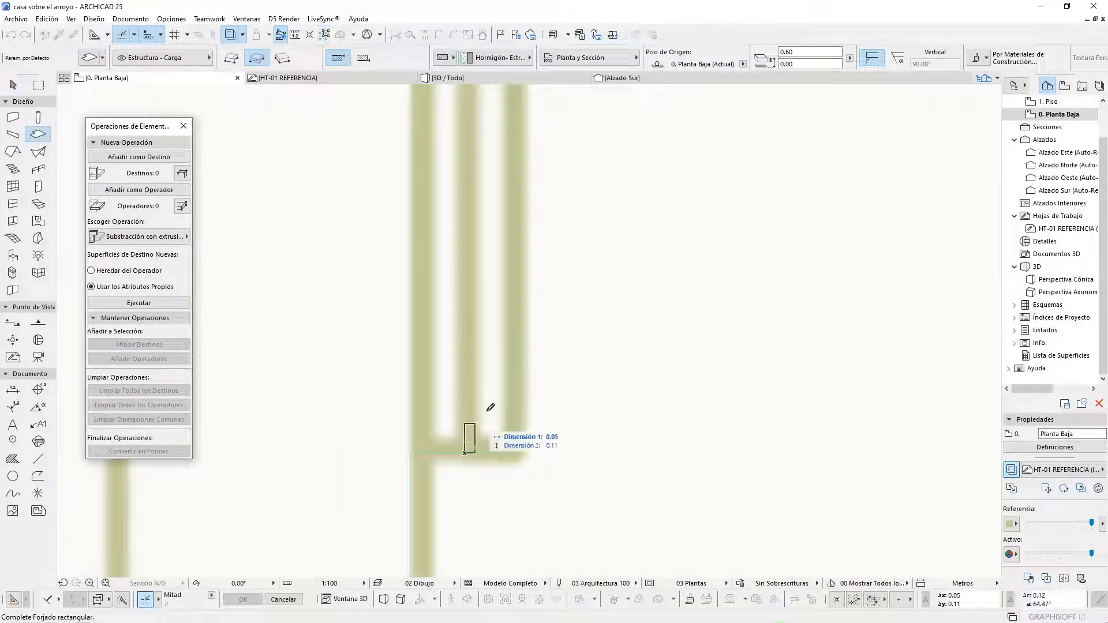
pyautogui.scroll(-5, 473, 472)
pyautogui.scroll(4, 482, 314)
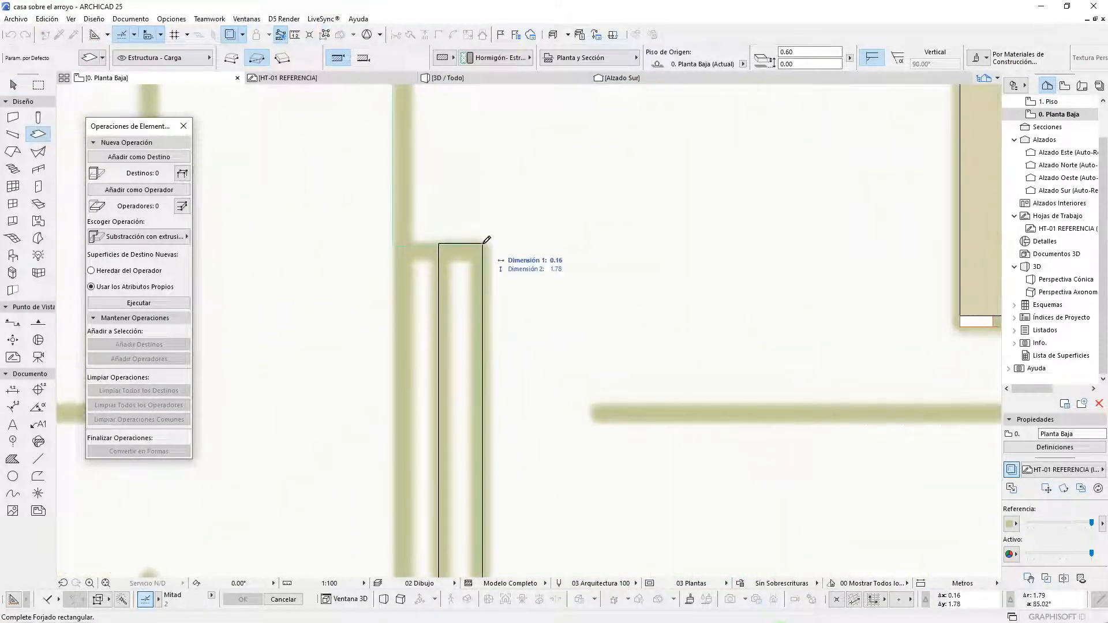
pyautogui.click(486, 242)
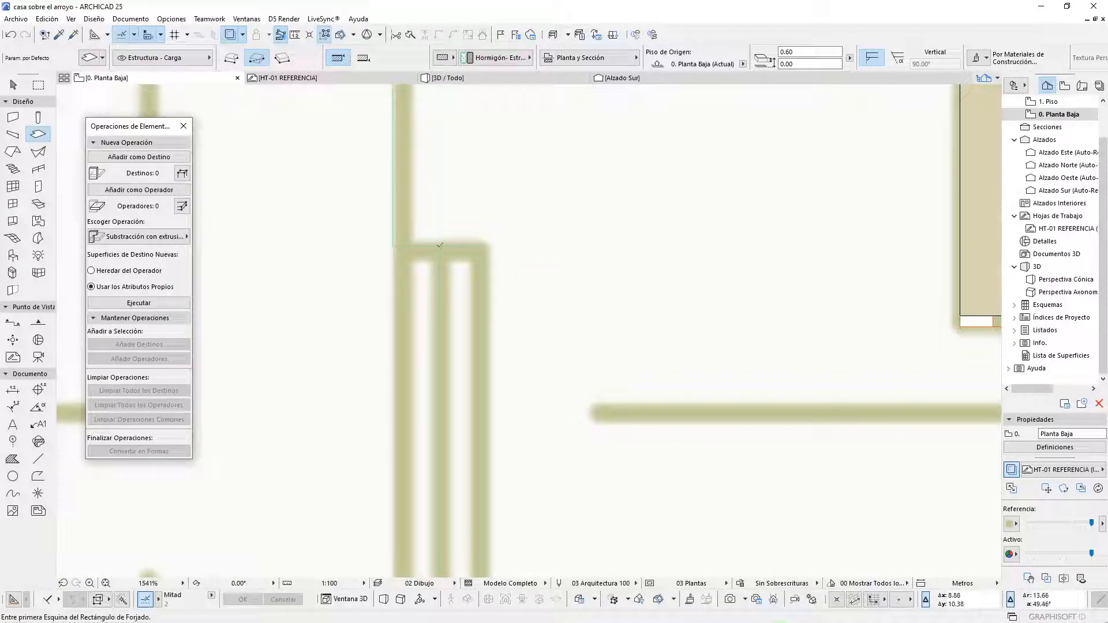
# - Draw a second rectangular slab about 0.12 by 1.74 m over the outer tread, beside the first
pyautogui.click(439, 245)
pyautogui.scroll(-3, 413, 339)
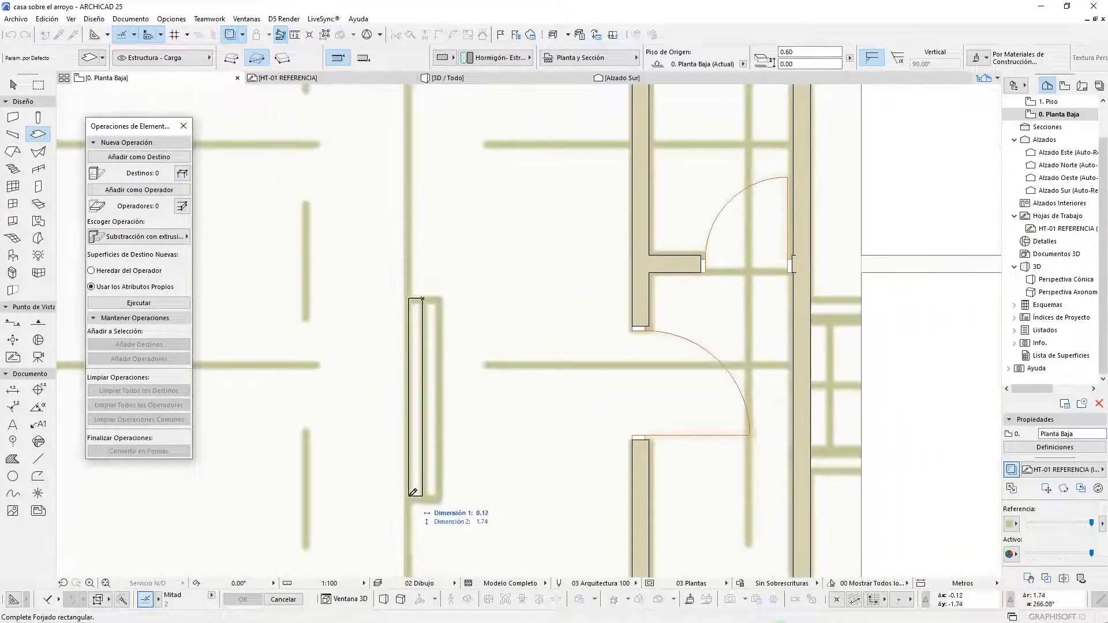
pyautogui.click(413, 492)
pyautogui.scroll(3, 437, 472)
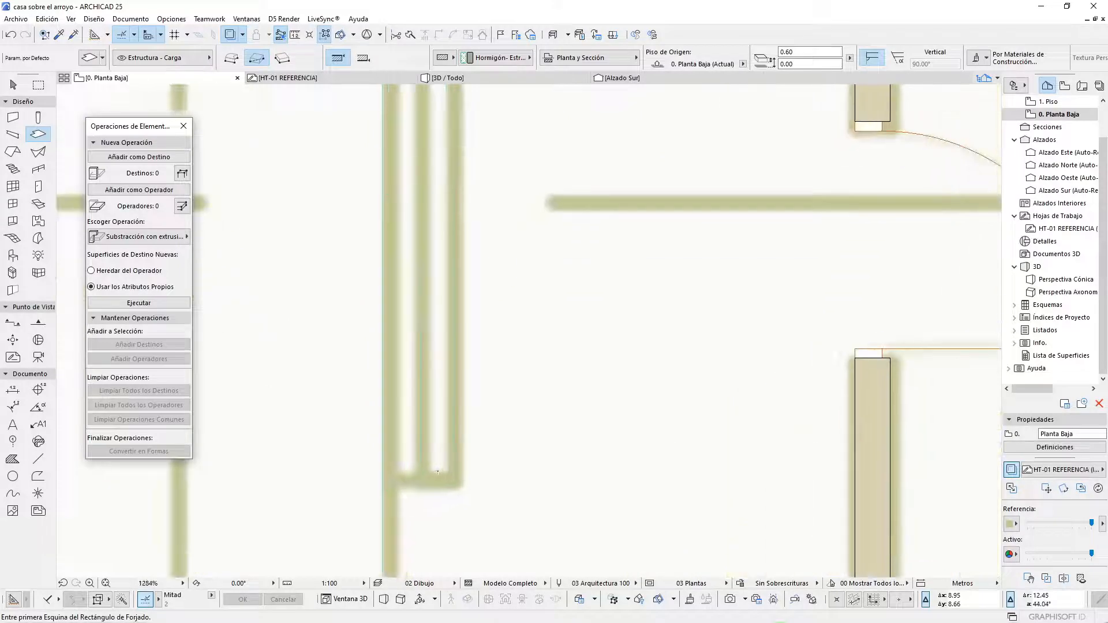
pyautogui.press('Escape')
pyautogui.scroll(-7, 307, 418)
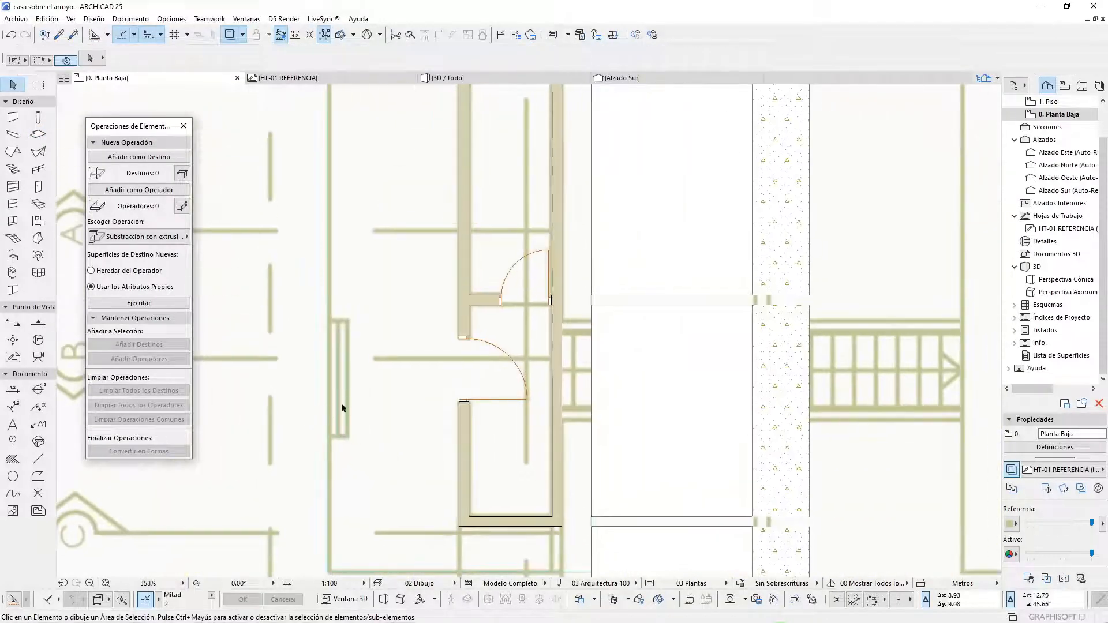
# - Examine both ends of the house in 3D to locate the core with the new entrance step slabs
pyautogui.press('F3')
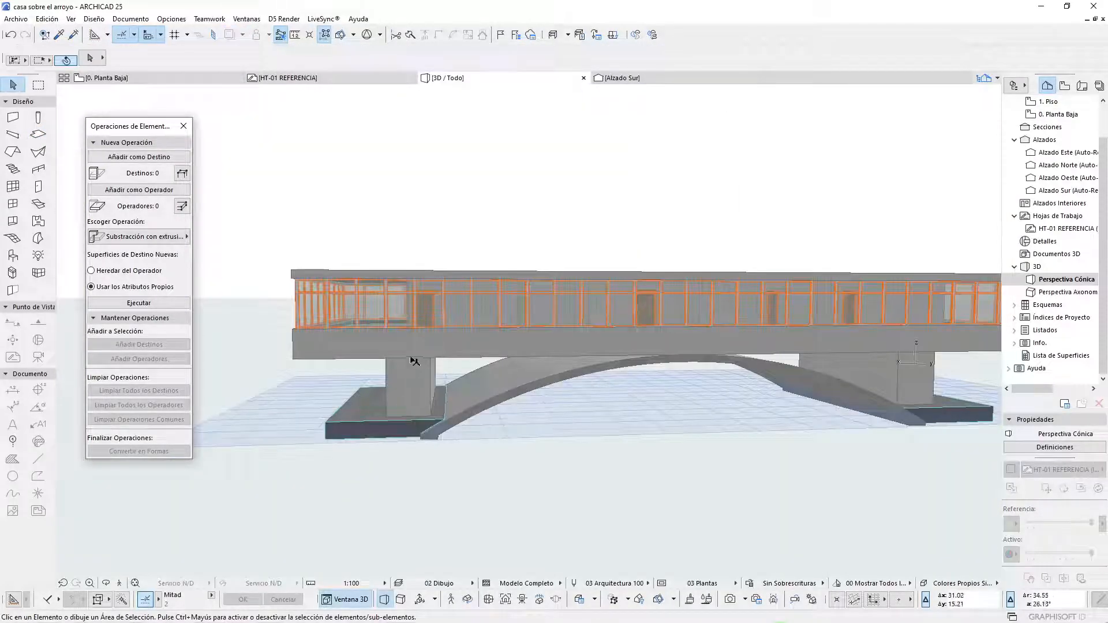
pyautogui.moveTo(345, 375); pyautogui.dragTo(729, 444, button='middle')
pyautogui.click(643, 453)
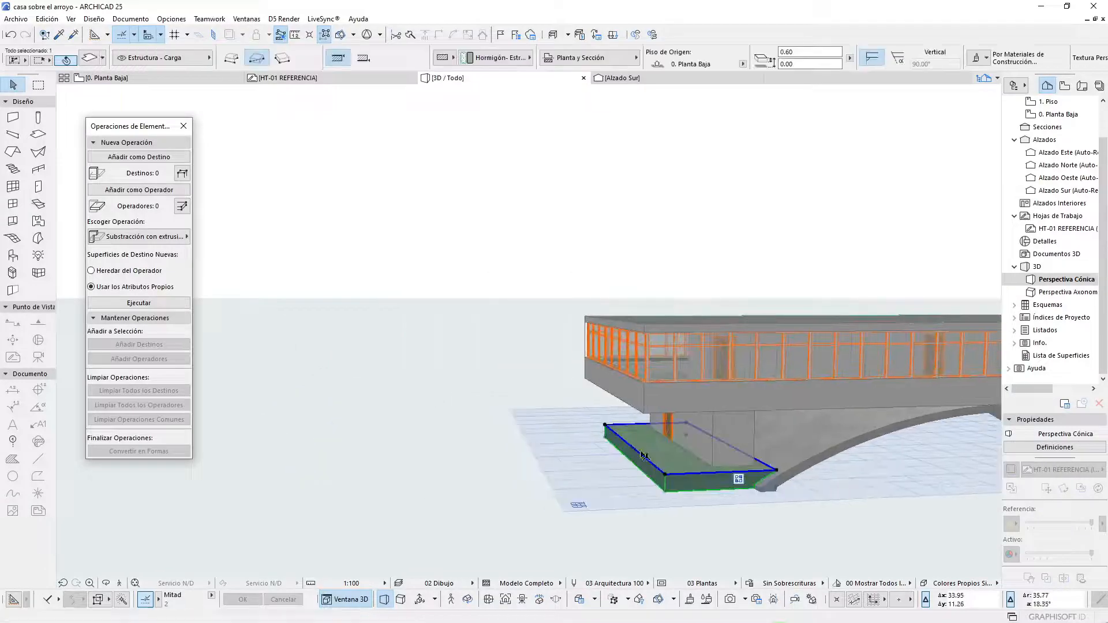
pyautogui.scroll(-2, 338, 430)
pyautogui.scroll(-2, 362, 395)
pyautogui.scroll(3, 752, 432)
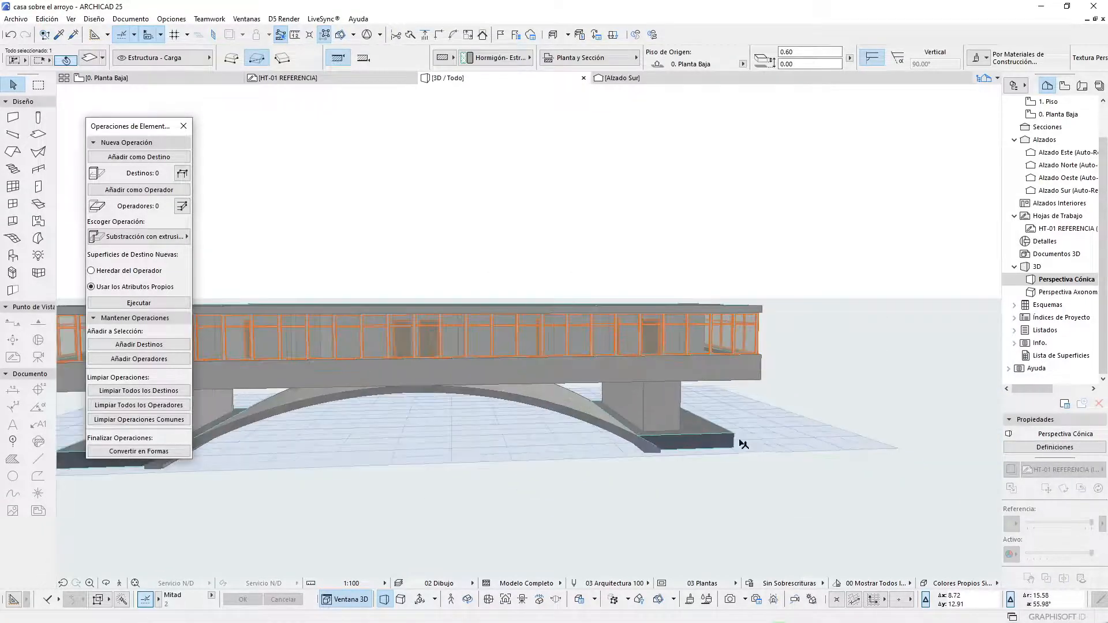
pyautogui.scroll(2, 424, 376)
pyautogui.moveTo(424, 376); pyautogui.dragTo(267, 403, button='middle')
pyautogui.scroll(1, 267, 404)
pyautogui.scroll(3, 841, 500)
# - Lower the outer step slab by 0.4 m in the 3D view
pyautogui.keyDown('shift'); pyautogui.moveTo(840, 497); pyautogui.dragTo(524, 485, button='middle'); pyautogui.keyUp('shift')
pyautogui.click(555, 465)
pyautogui.scroll(5, 577, 459)
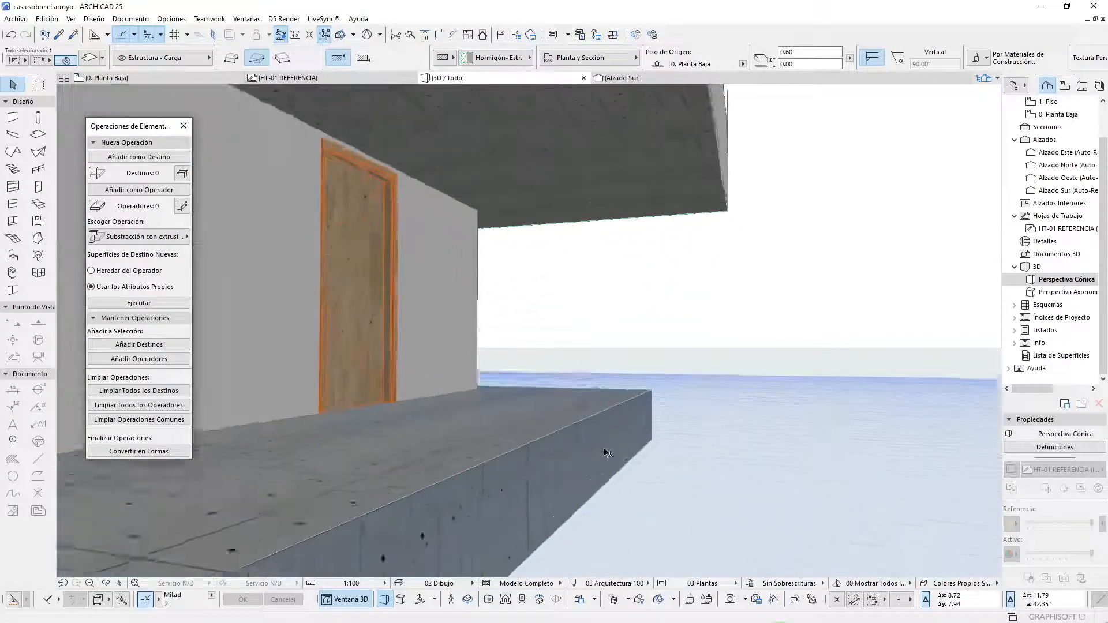
pyautogui.click(580, 456)
pyautogui.click(600, 459)
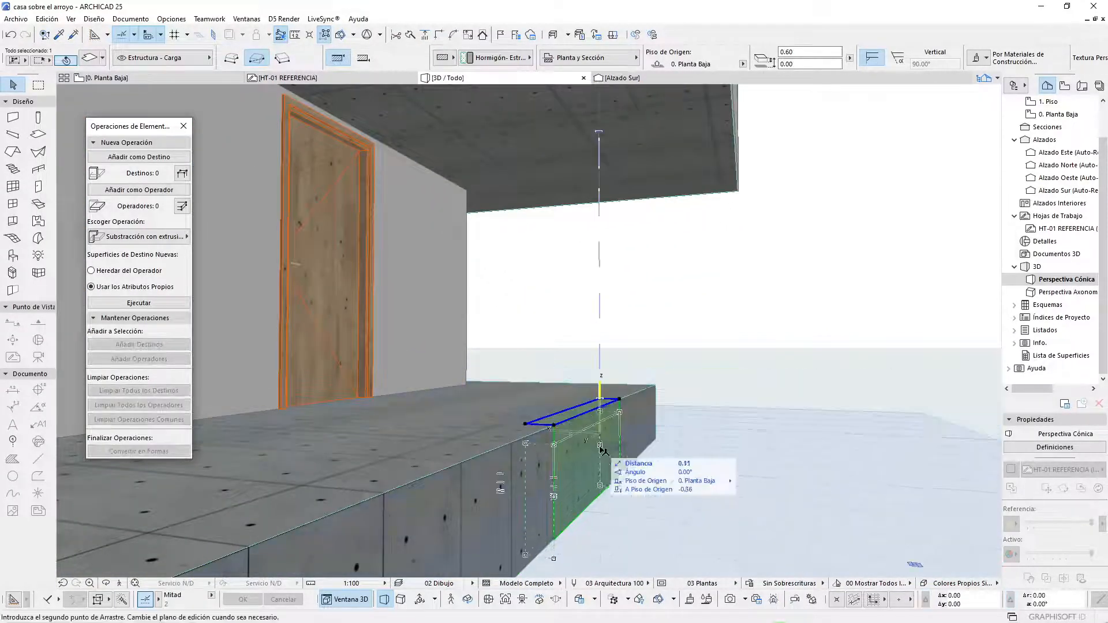
pyautogui.write('.')
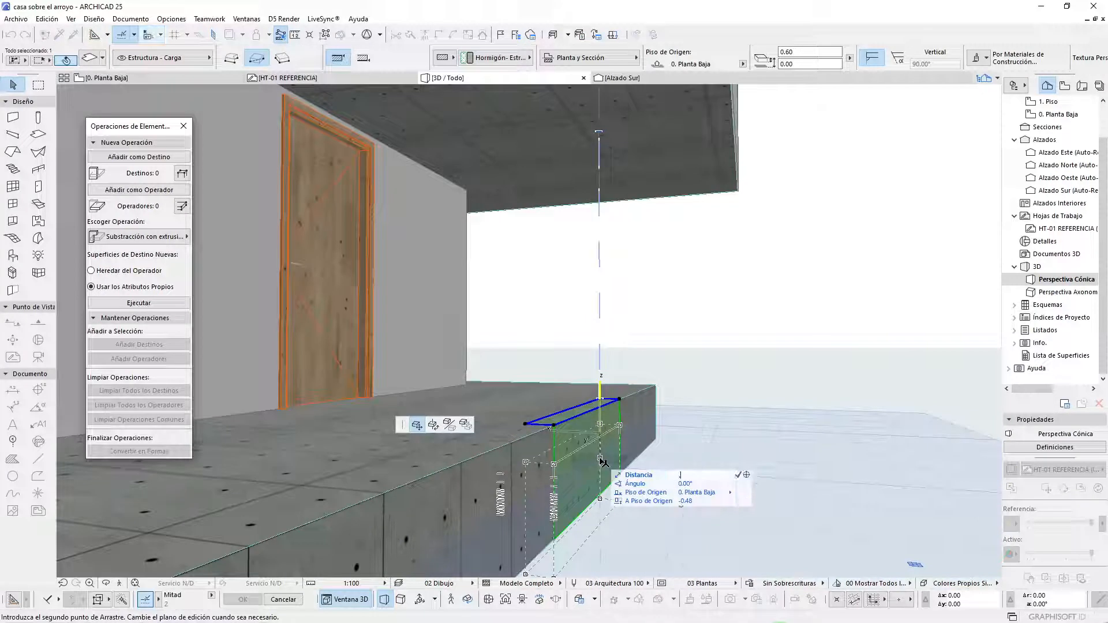
pyautogui.write('4')
pyautogui.press('Return')
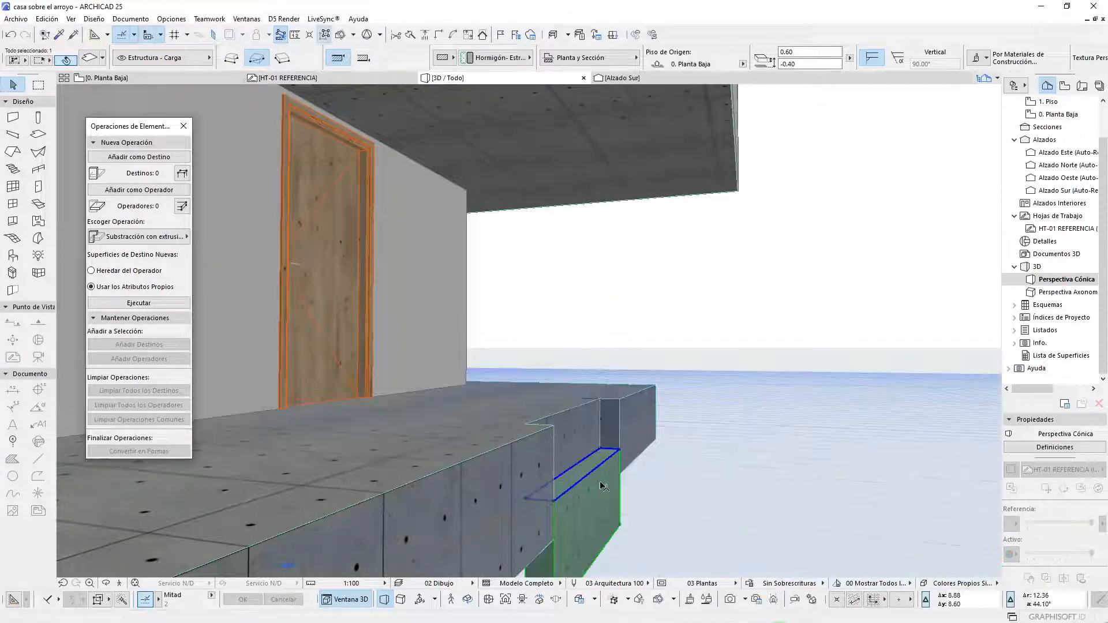
# - Try to move the inner step slab down freehand inside the base slab opening
pyautogui.hotkey('ctrl', 'z')
pyautogui.click(583, 437)
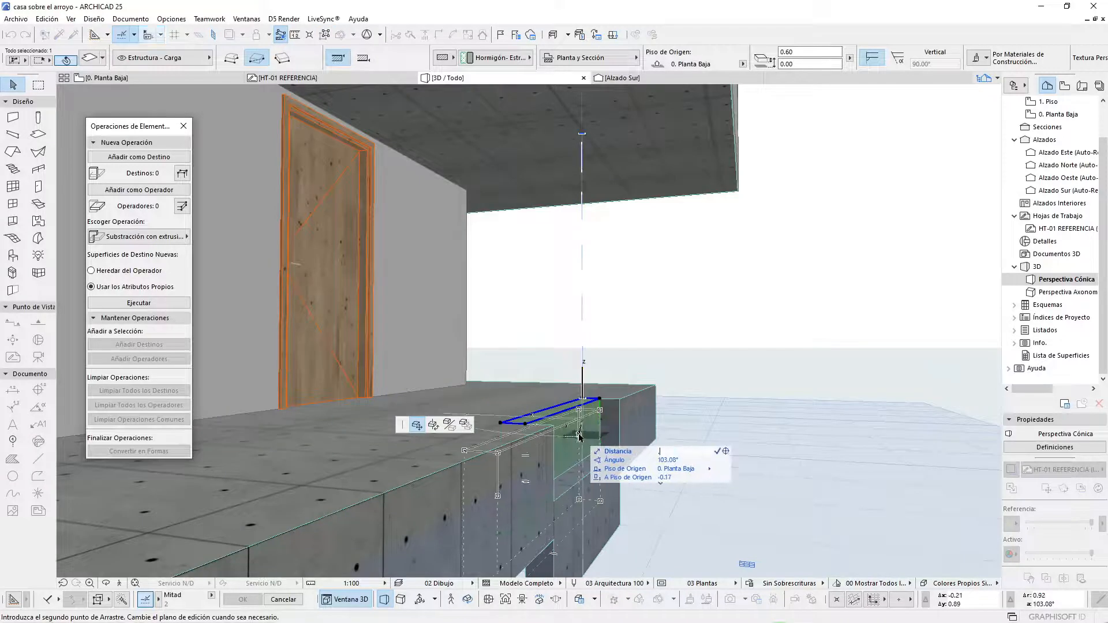
pyautogui.click(584, 429)
pyautogui.scroll(2, 584, 429)
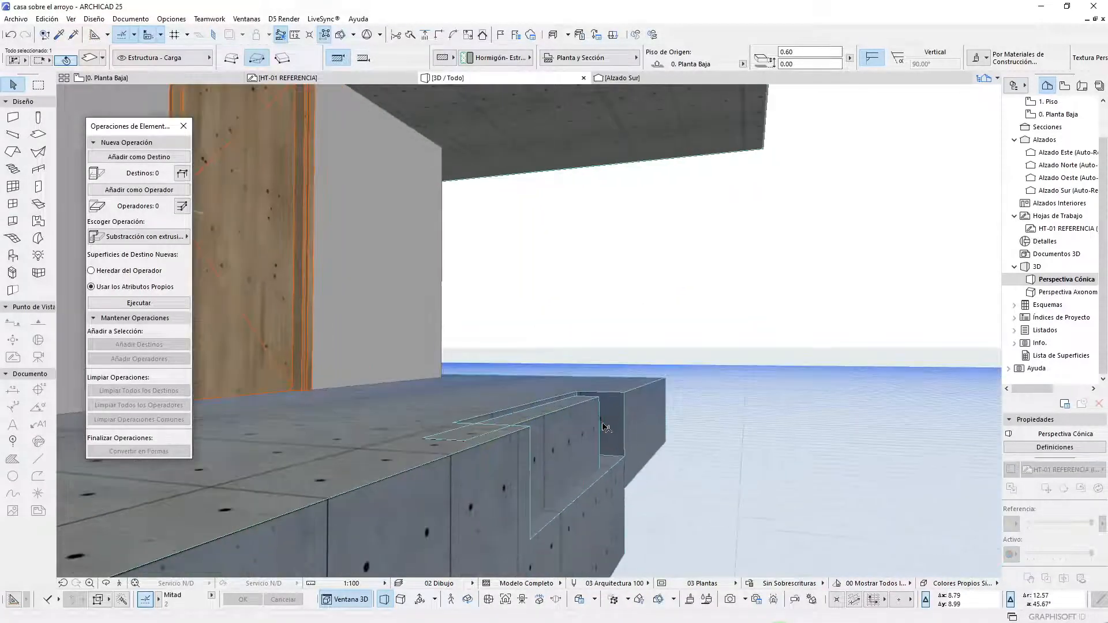
pyautogui.hotkey('ctrl', 'z')
pyautogui.click(584, 420)
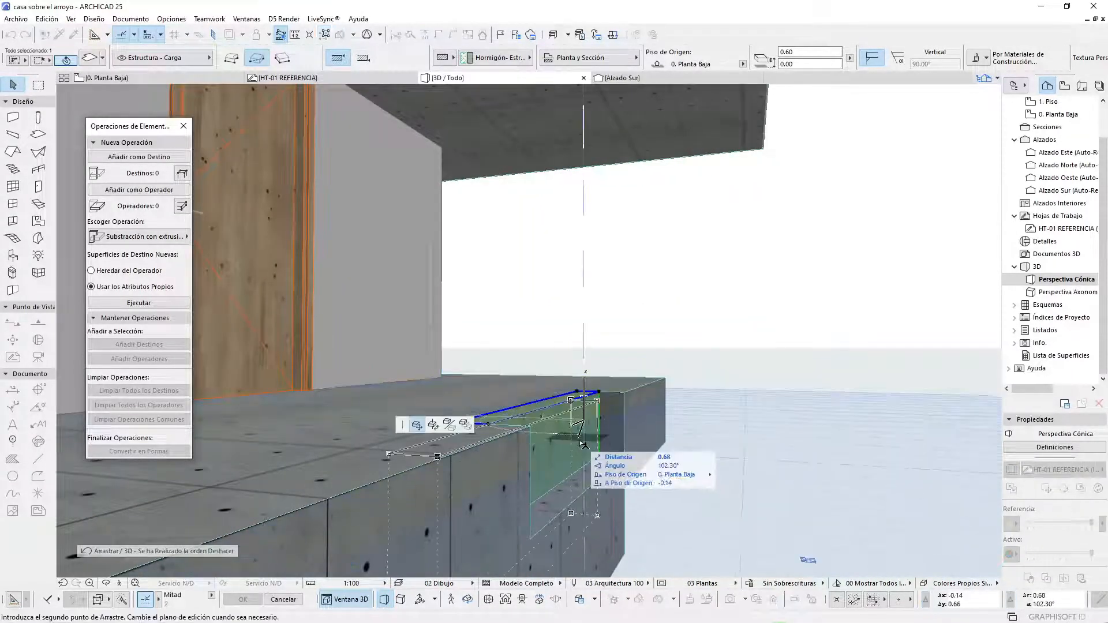
pyautogui.click(581, 430)
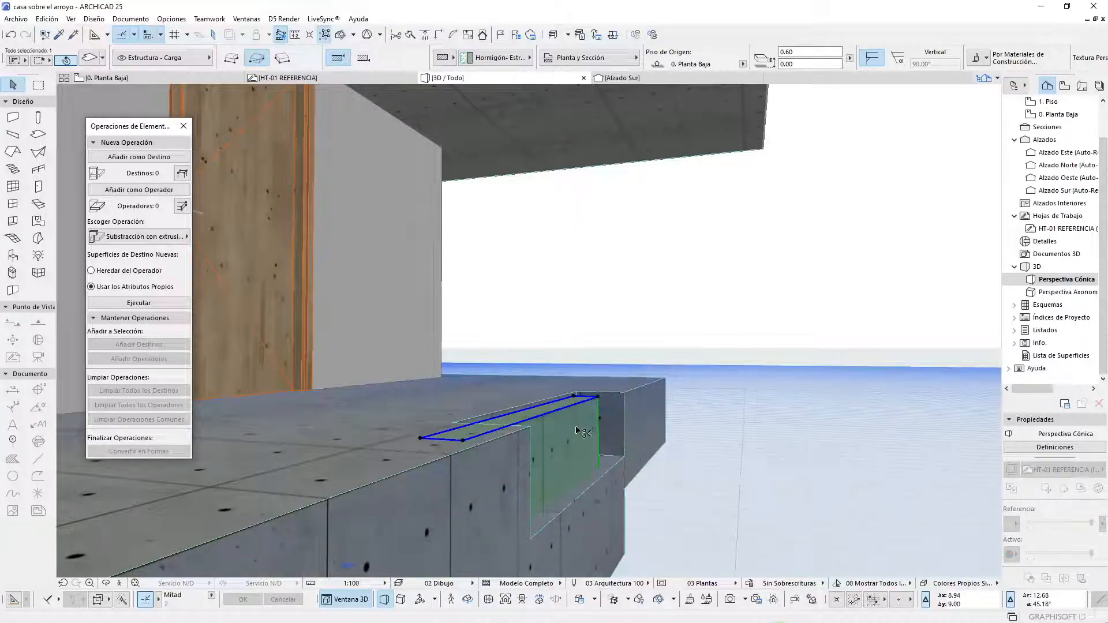
pyautogui.hotkey('ctrl', 'z')
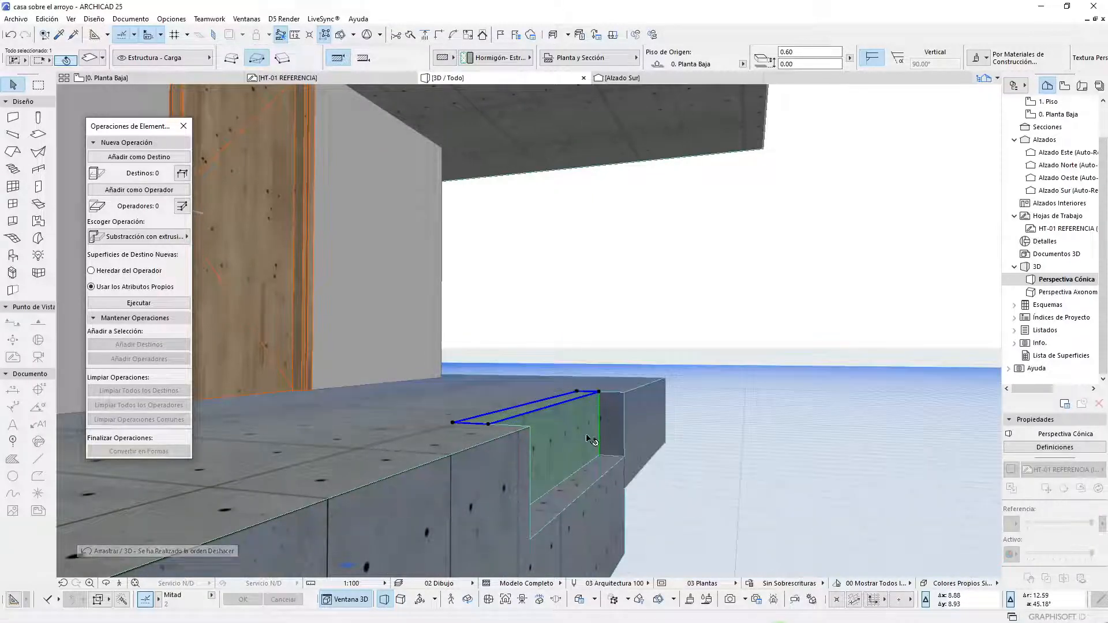
# - Try to lower the inner step slab vertically by 0.4 m
pyautogui.click(587, 414)
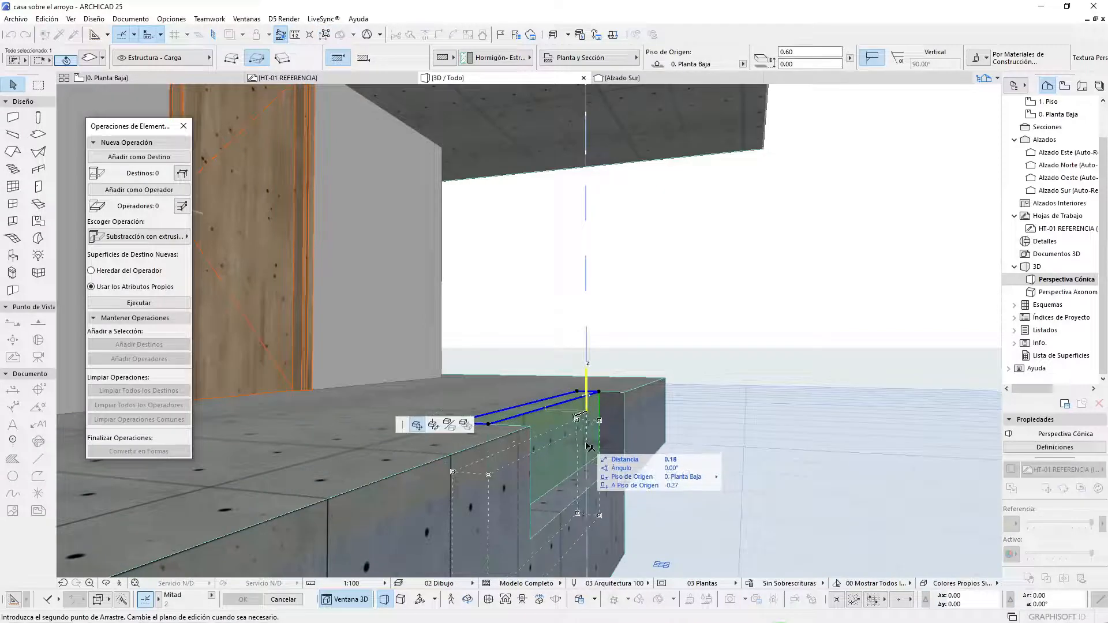
pyautogui.write('.')
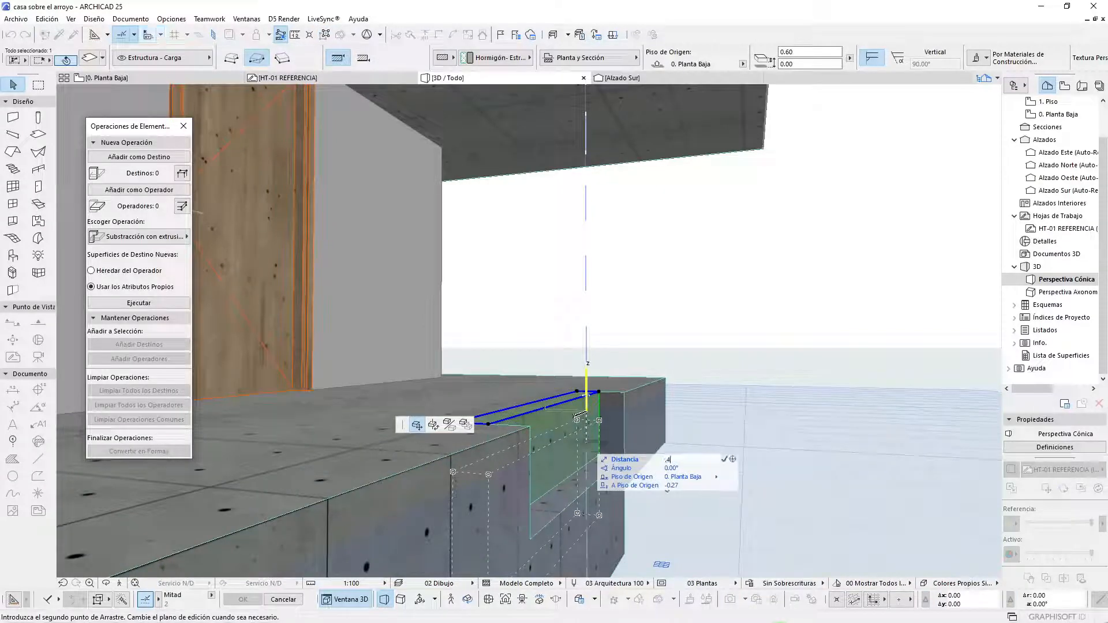
pyautogui.write('4')
pyautogui.press('Return')
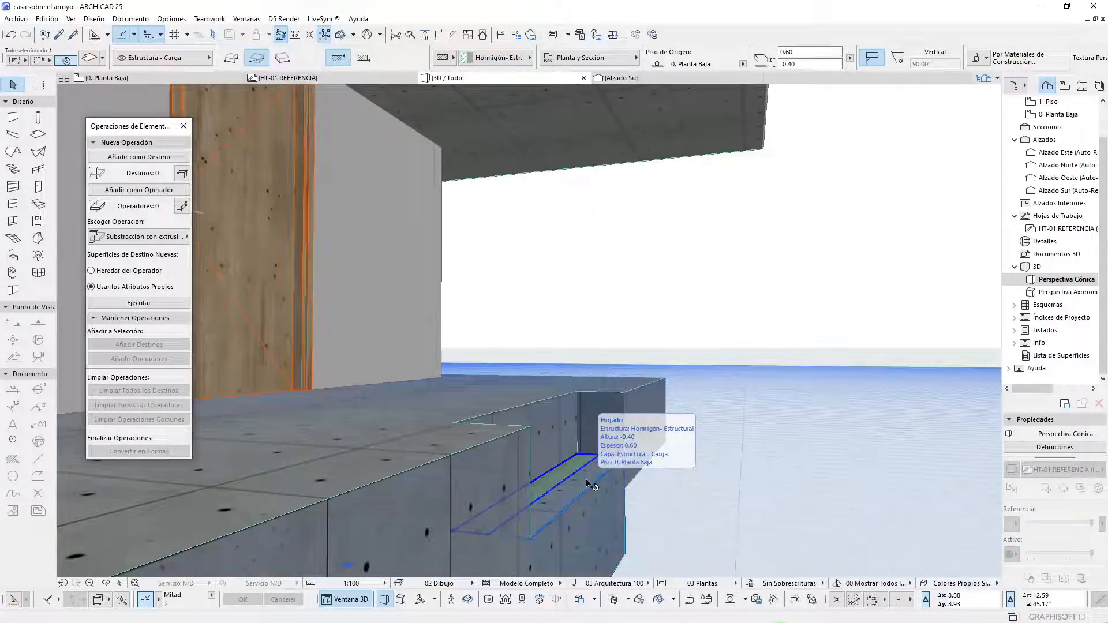
pyautogui.hotkey('ctrl', 'z')
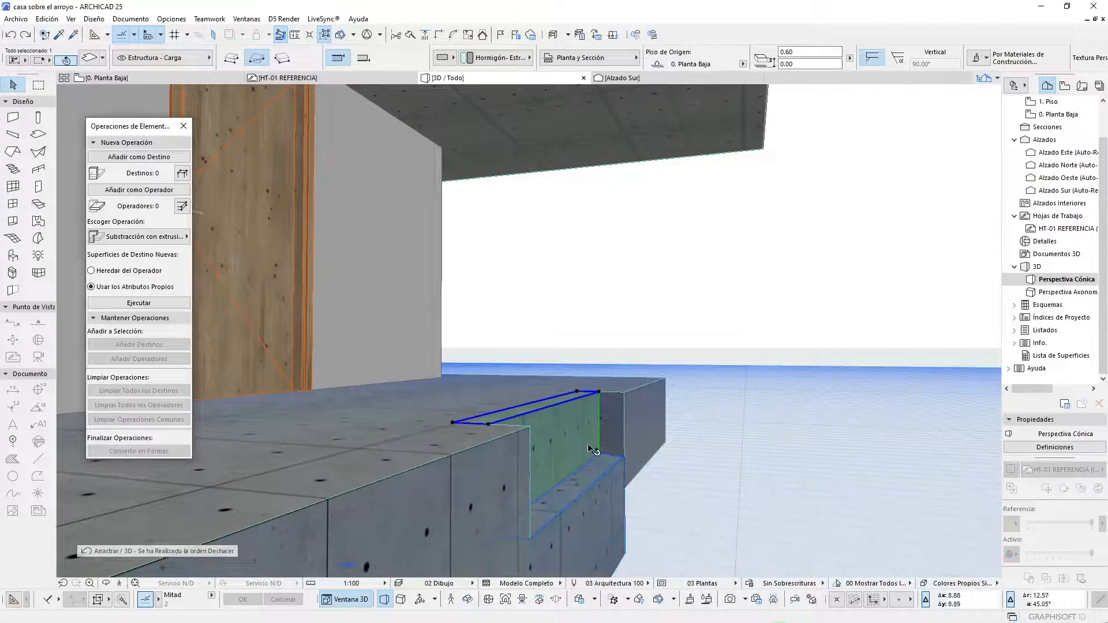
# - Lower the inner step slab vertically by 0.2 m and view the stepped entrance from outside
pyautogui.hotkey('ctrl', 'd')
pyautogui.click(582, 421)
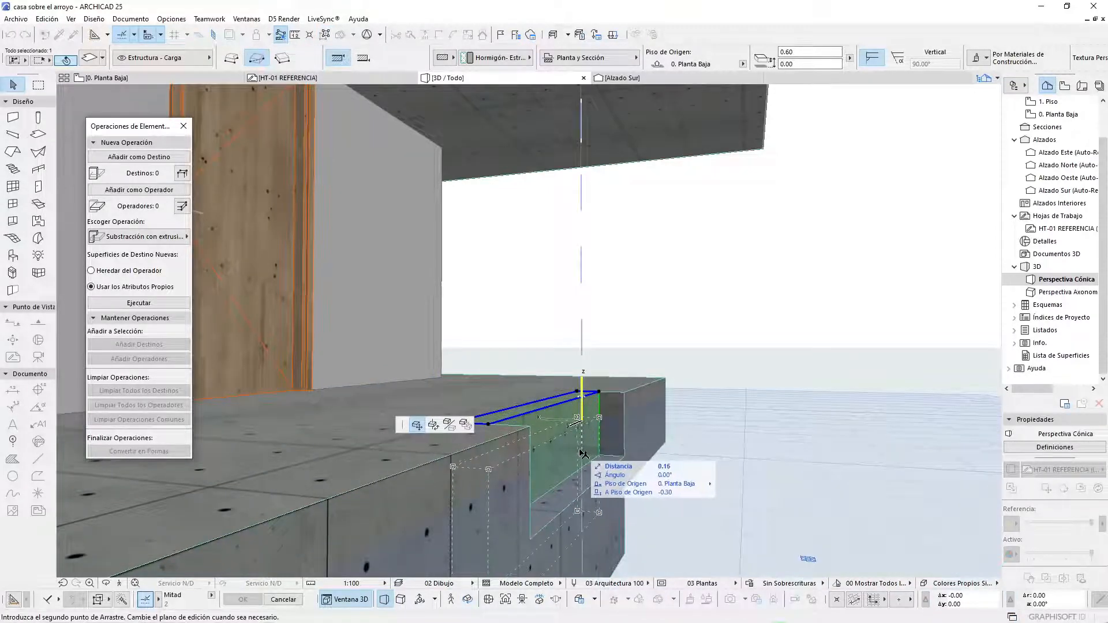
pyautogui.write('.2')
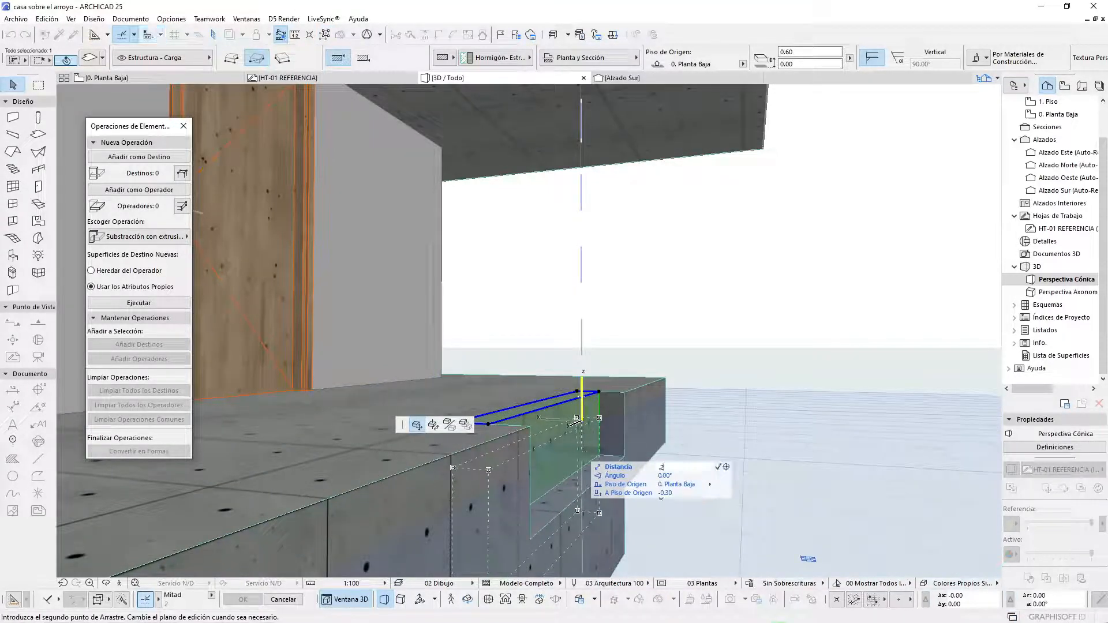
pyautogui.press('Return')
pyautogui.scroll(-2, 640, 402)
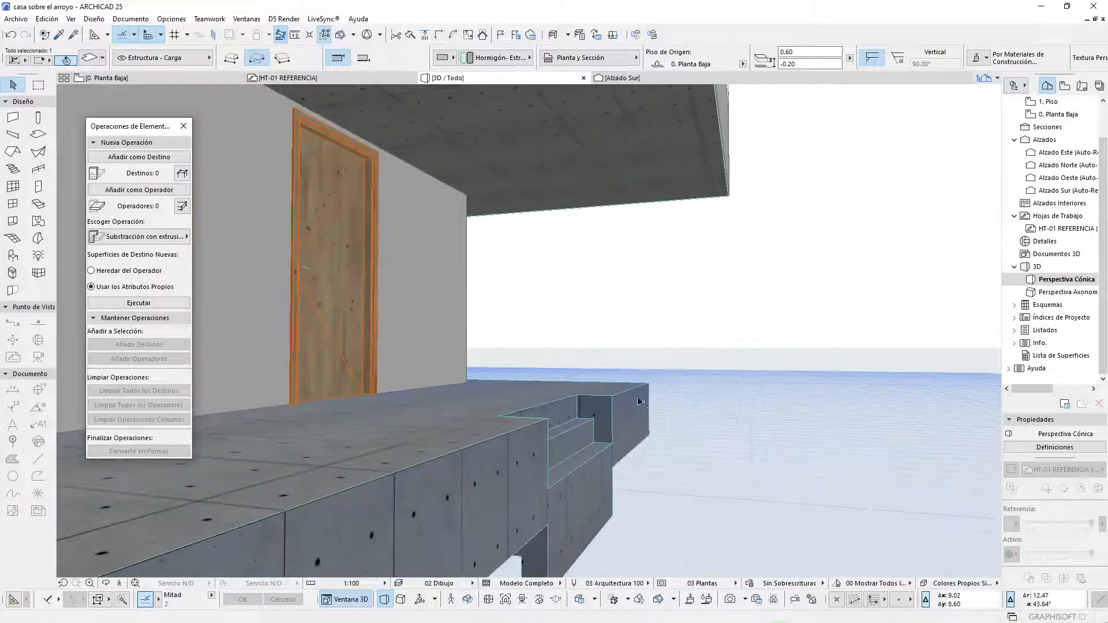
pyautogui.keyDown('shift'); pyautogui.moveTo(641, 402); pyautogui.dragTo(428, 388, button='middle'); pyautogui.keyUp('shift')
pyautogui.keyDown('shift'); pyautogui.moveTo(635, 459); pyautogui.dragTo(332, 409, button='middle'); pyautogui.keyUp('shift')
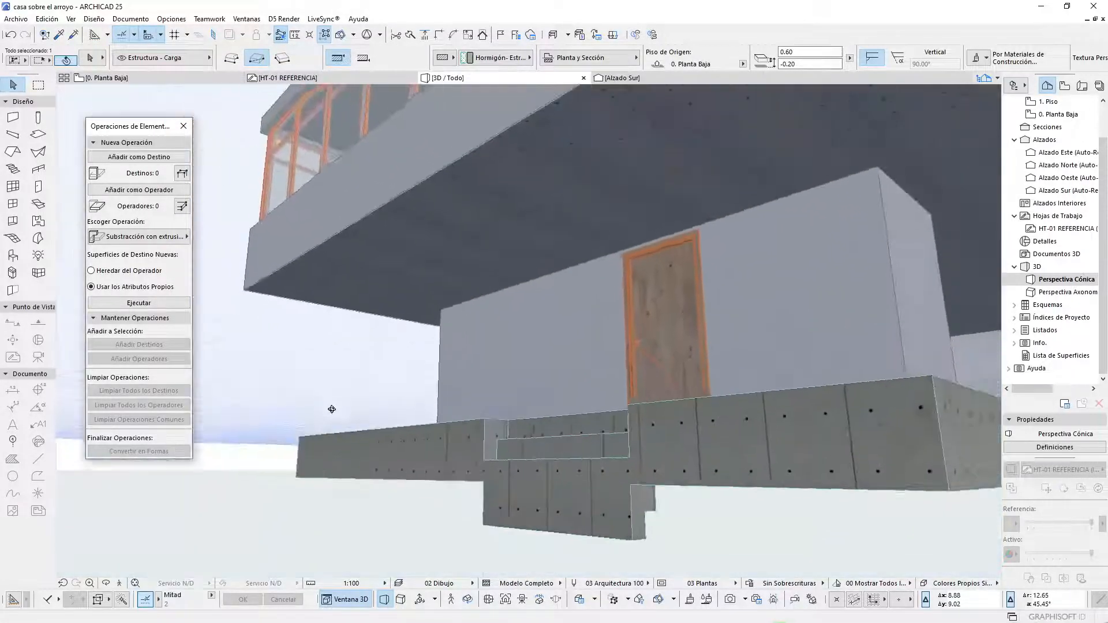
pyautogui.scroll(6, 608, 418)
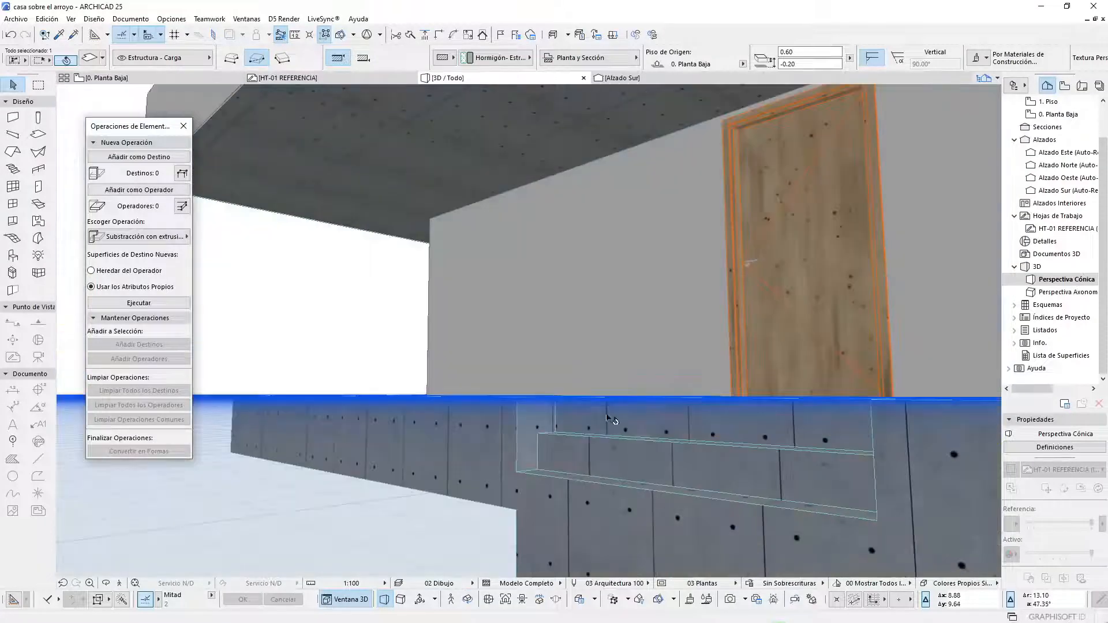
# - Try to measure the tread depth of the inner entrance step, starting from its corner in the 3D view
pyautogui.scroll(-3, 607, 416)
pyautogui.keyDown('shift'); pyautogui.moveTo(563, 395); pyautogui.dragTo(576, 503, button='middle'); pyautogui.keyUp('shift')
pyautogui.scroll(2, 675, 437)
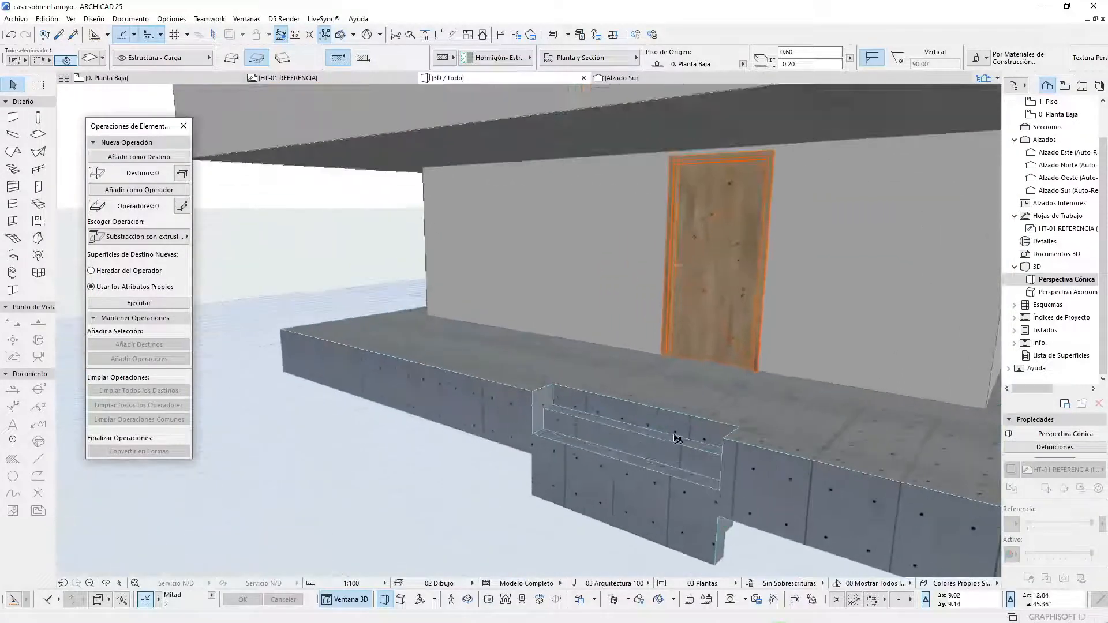
pyautogui.keyDown('shift'); pyautogui.moveTo(678, 438); pyautogui.dragTo(640, 388, button='middle'); pyautogui.keyUp('shift')
pyautogui.scroll(4, 742, 317)
pyautogui.scroll(-2, 753, 371)
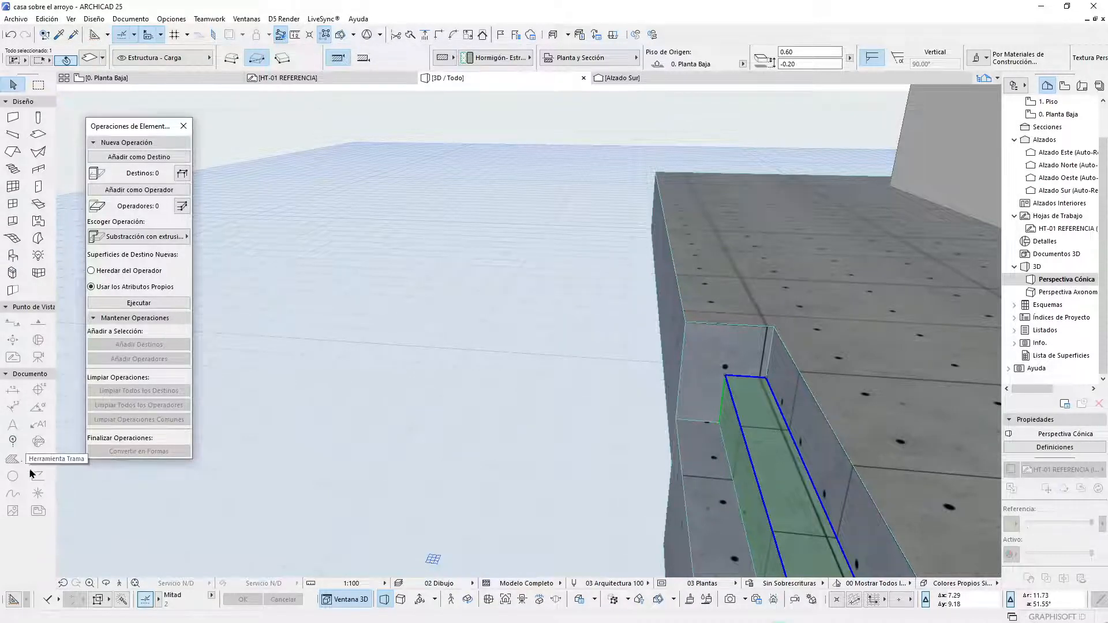
pyautogui.press('Escape')
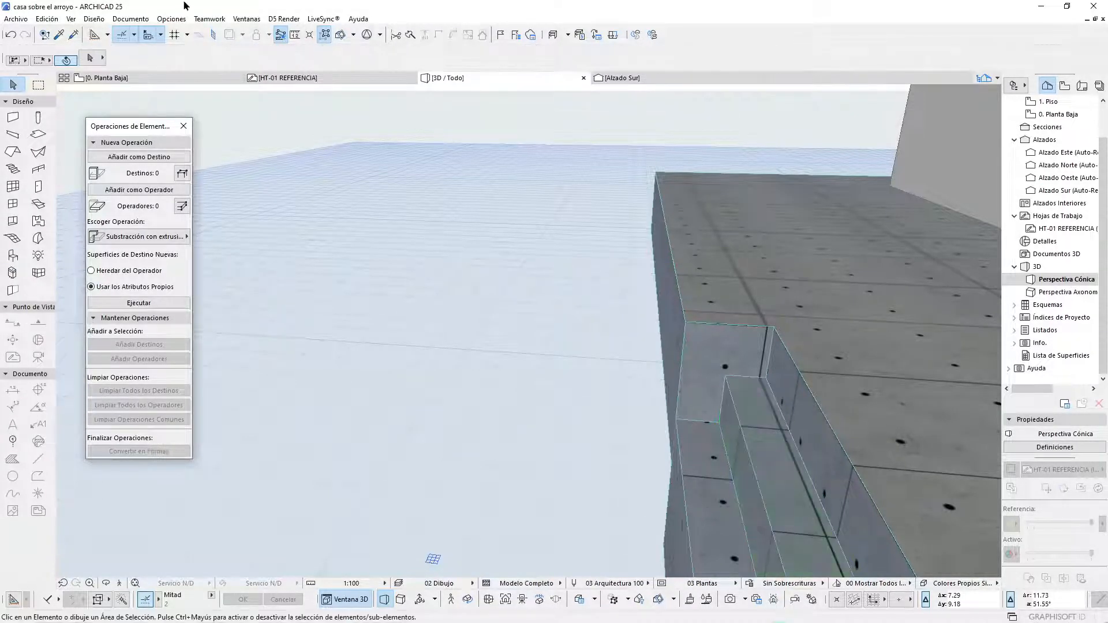
pyautogui.click(295, 35)
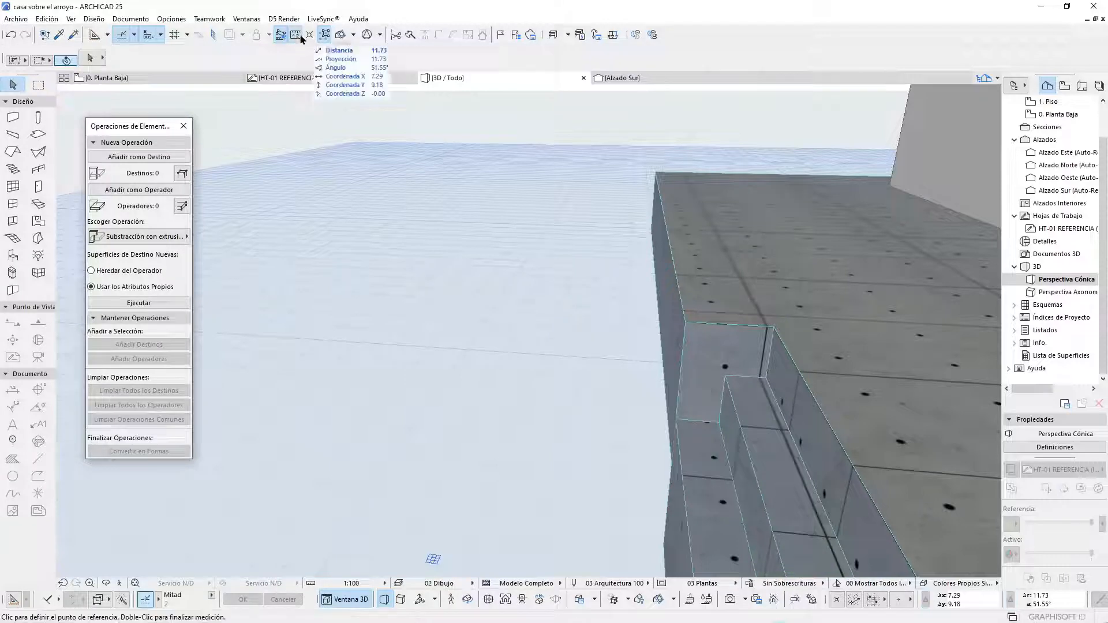
pyautogui.click(726, 377)
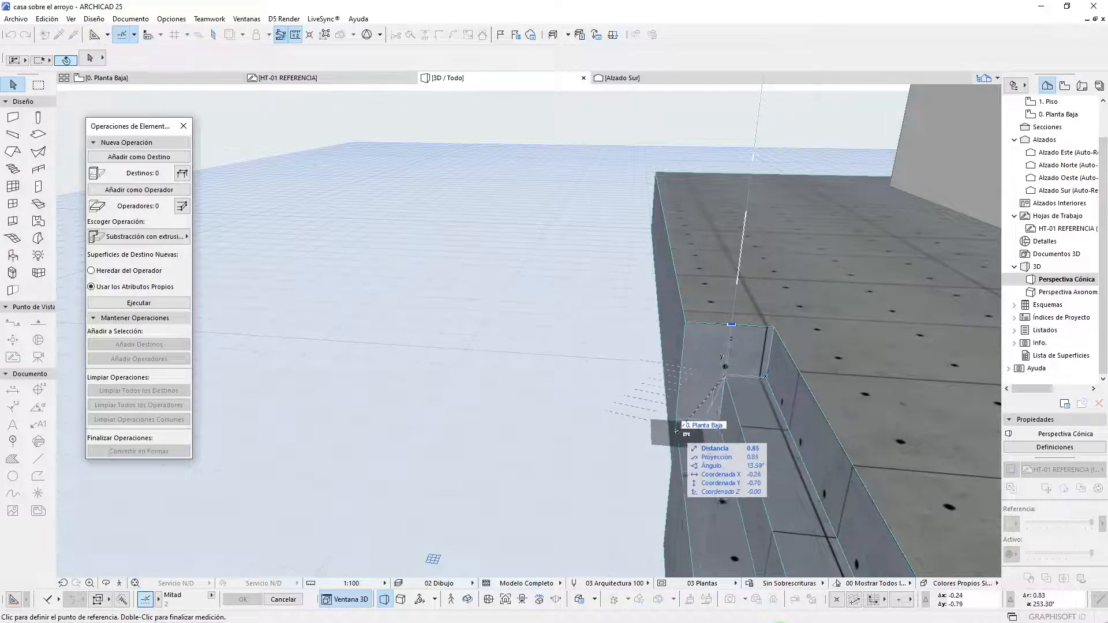
pyautogui.press('Escape')
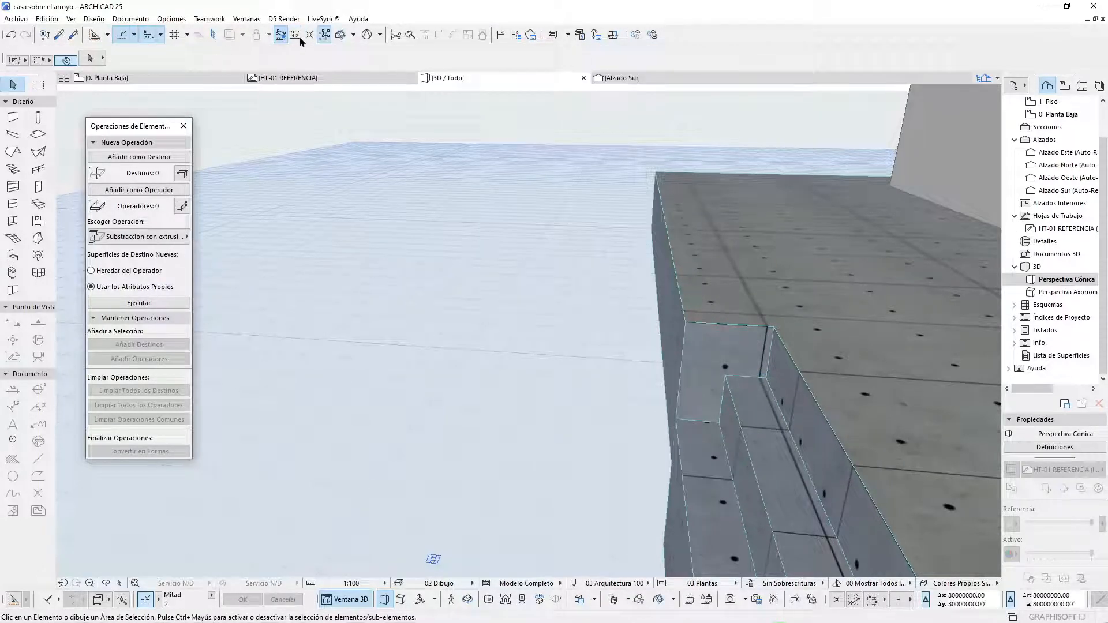
# - Measure the tread depth of the outer entrance step from its front corner to the riser
pyautogui.click(295, 36)
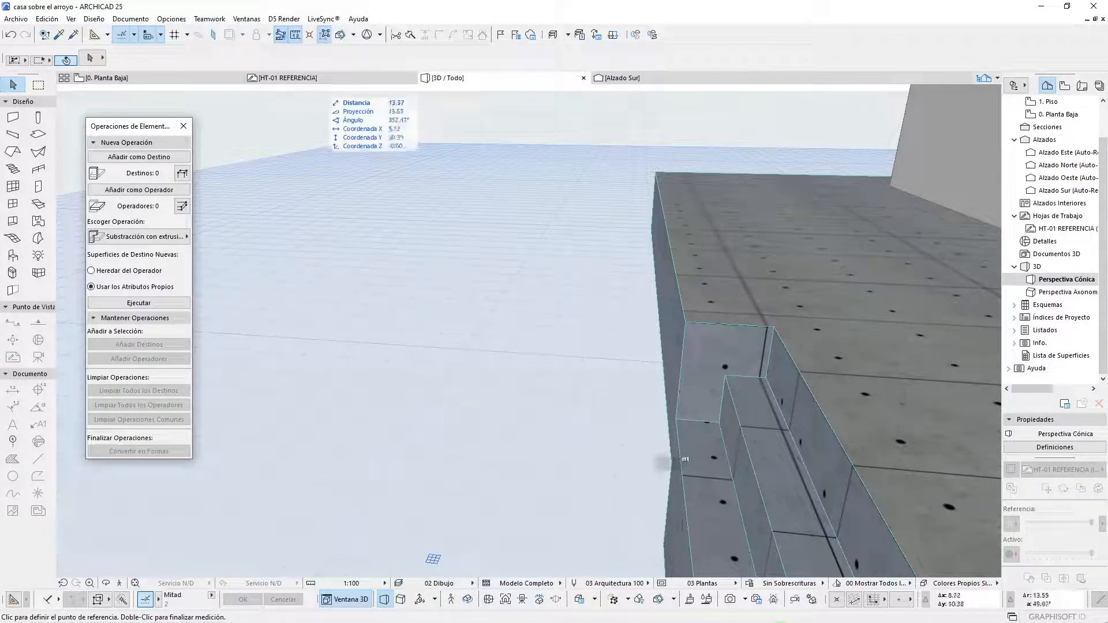
pyautogui.click(687, 422)
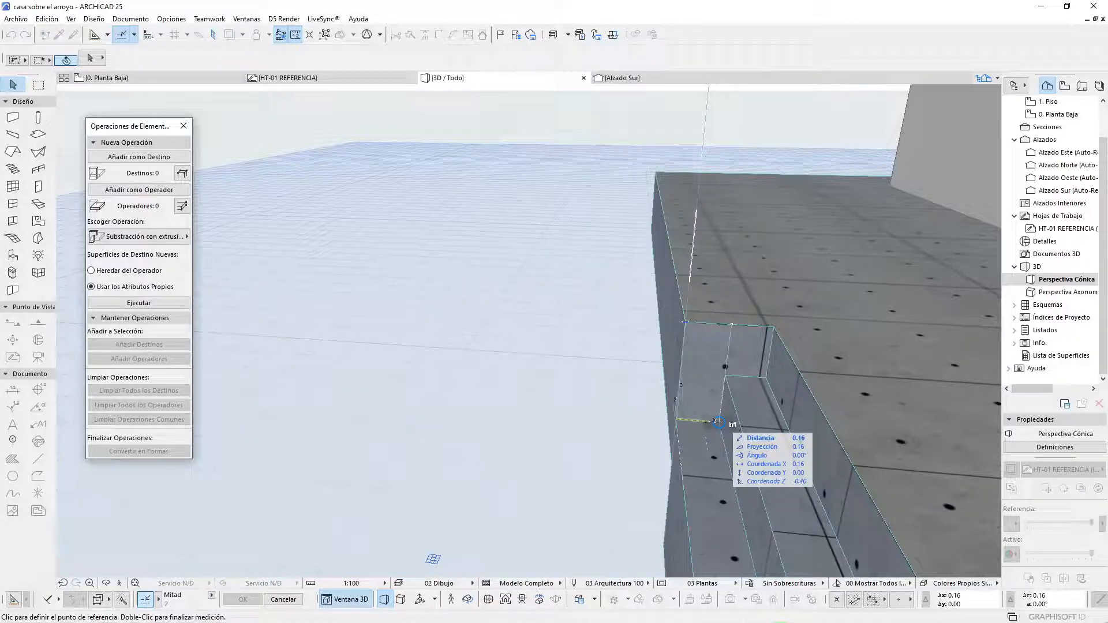
pyautogui.press('Escape')
# - In the ground floor plan, move the inner step slab aside toward the door, clear of the base slab recess
pyautogui.press('F2')
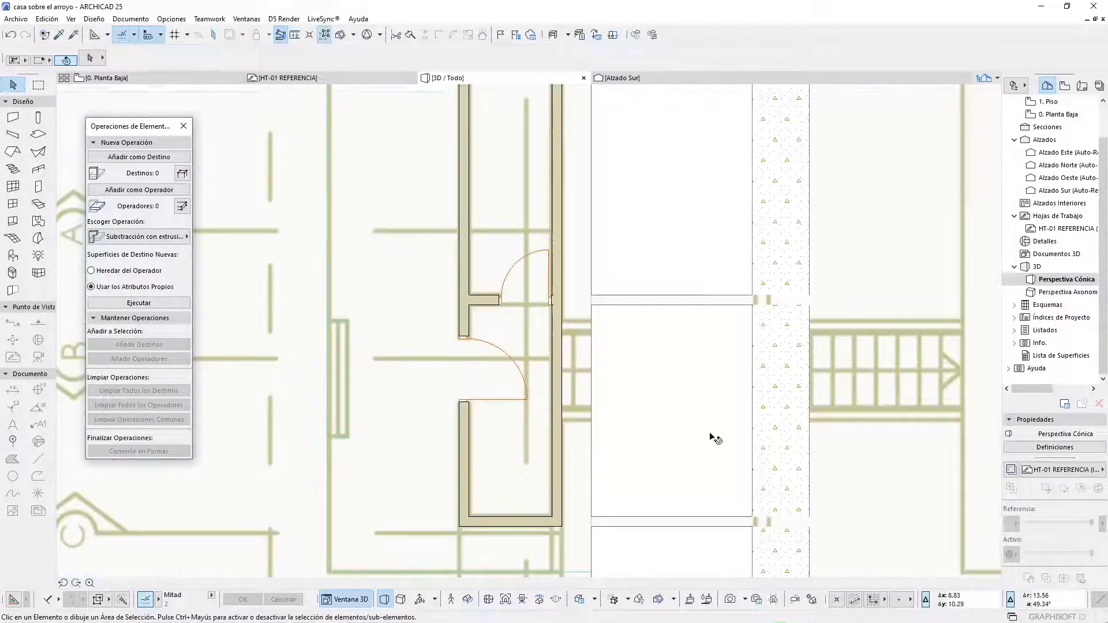
pyautogui.scroll(5, 539, 297)
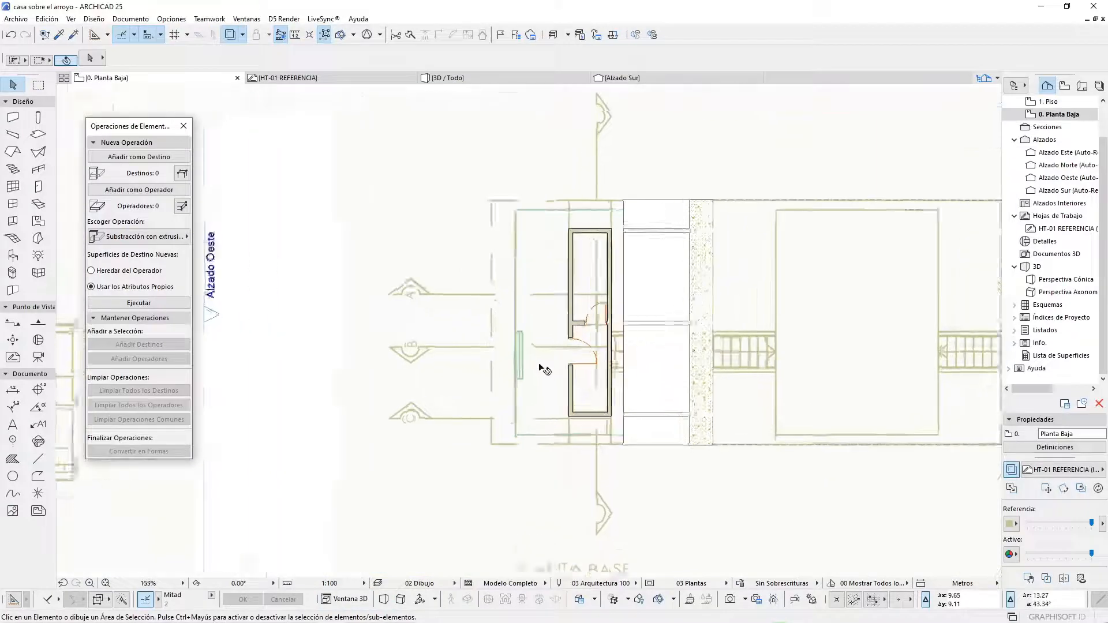
pyautogui.scroll(3, 527, 345)
pyautogui.moveTo(459, 296); pyautogui.dragTo(557, 300)
pyautogui.click(437, 260)
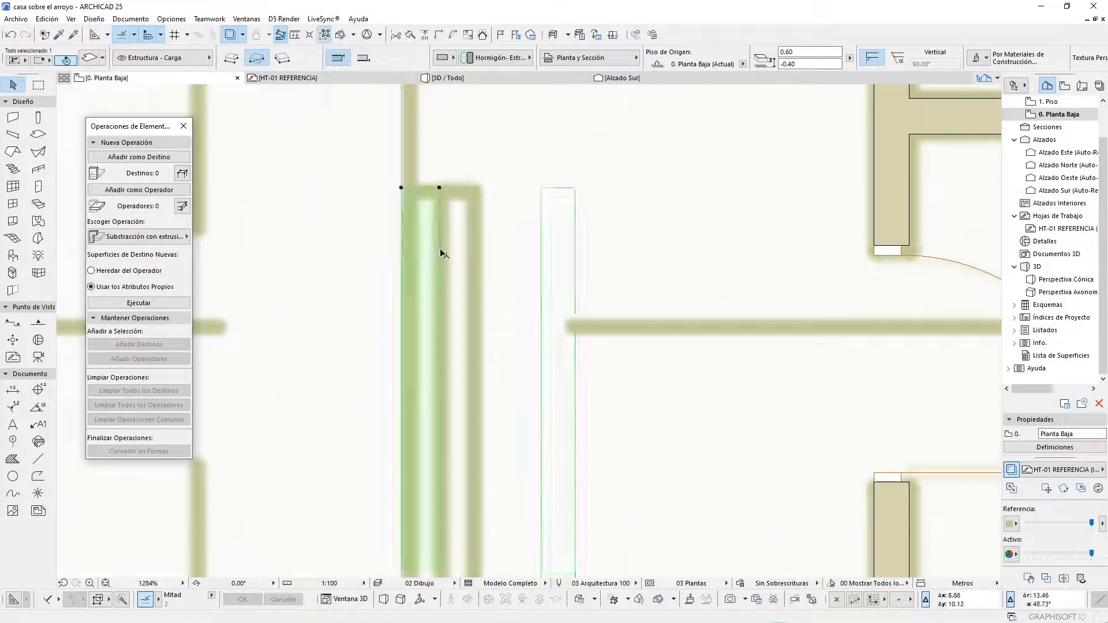
pyautogui.press('Escape')
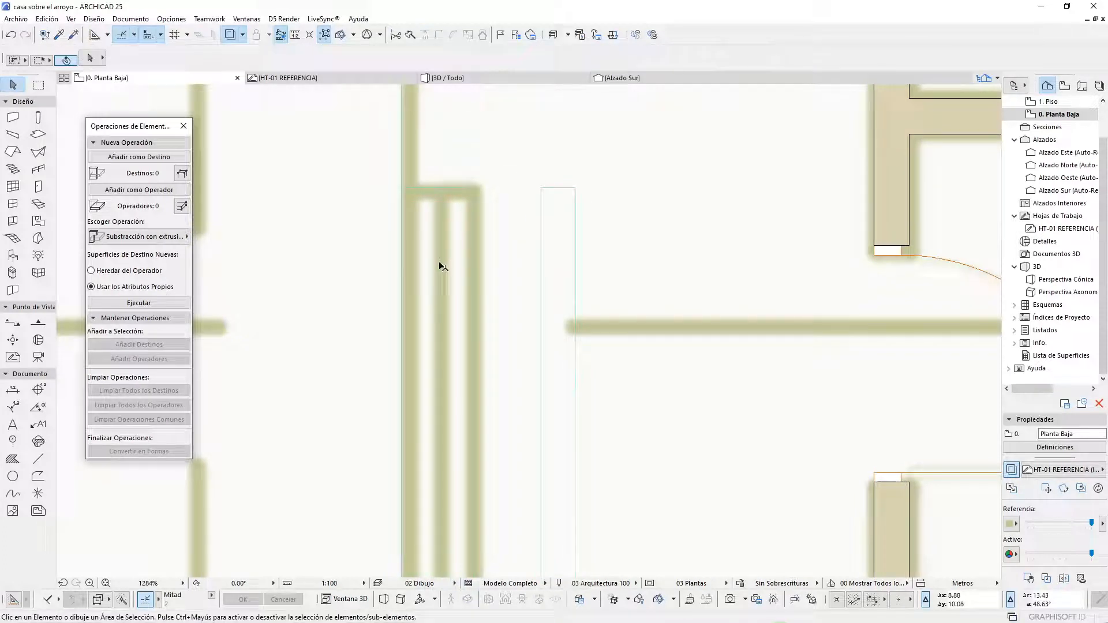
pyautogui.click(442, 266)
pyautogui.press('Escape')
# - Deepen the outer step slab by offsetting its inner long edge toward the door
pyautogui.click(427, 210)
pyautogui.click(431, 216)
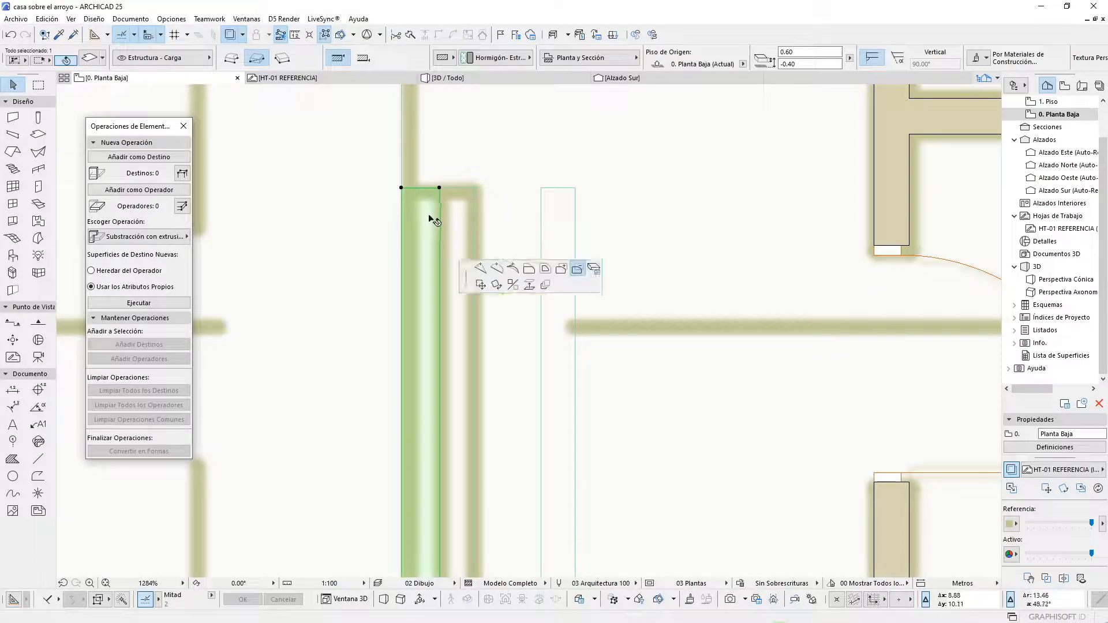
pyautogui.press('Escape')
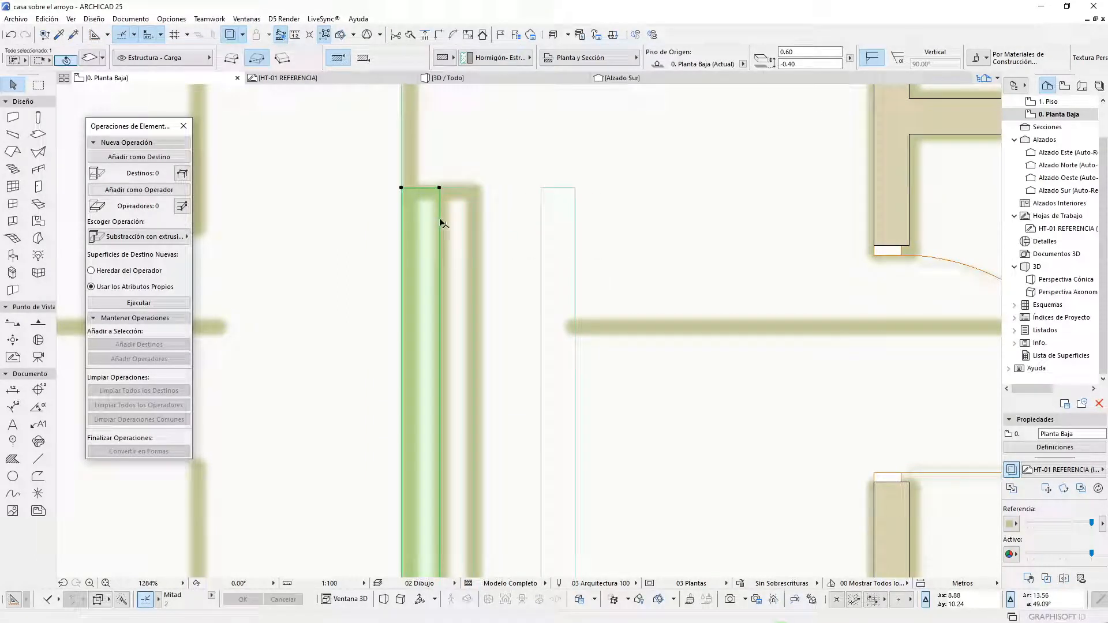
pyautogui.click(440, 221)
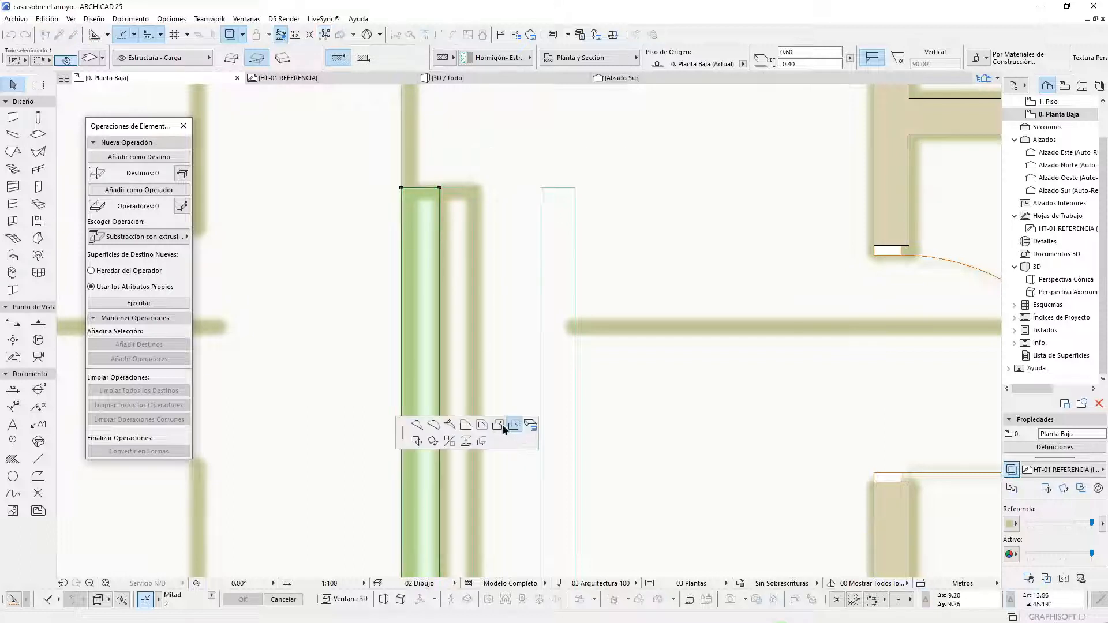
pyautogui.click(466, 425)
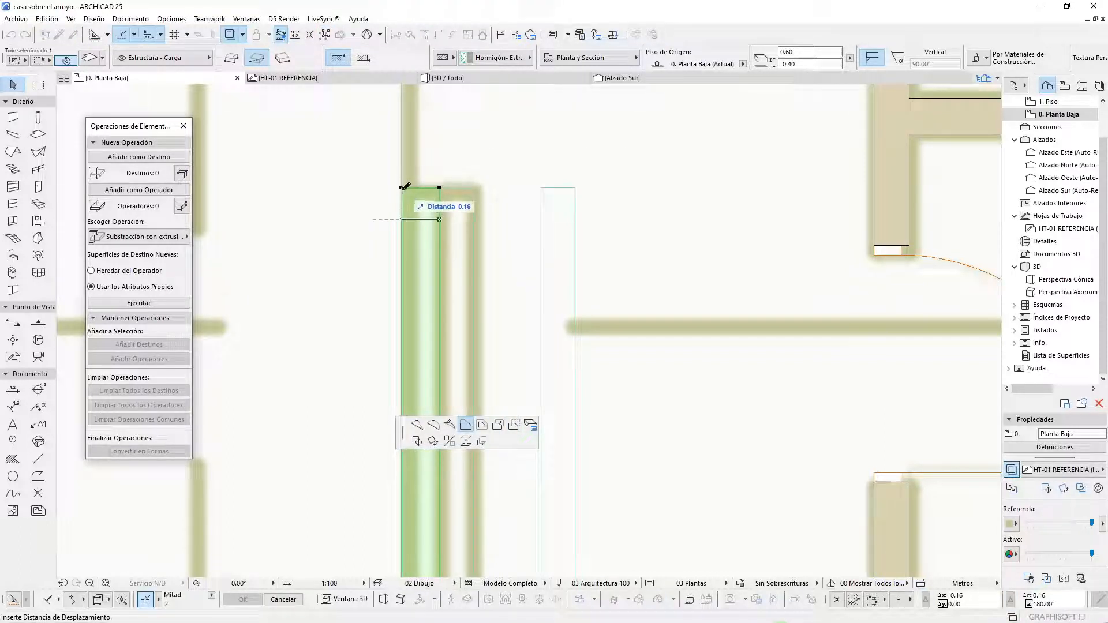
pyautogui.click(461, 239)
pyautogui.click(460, 241)
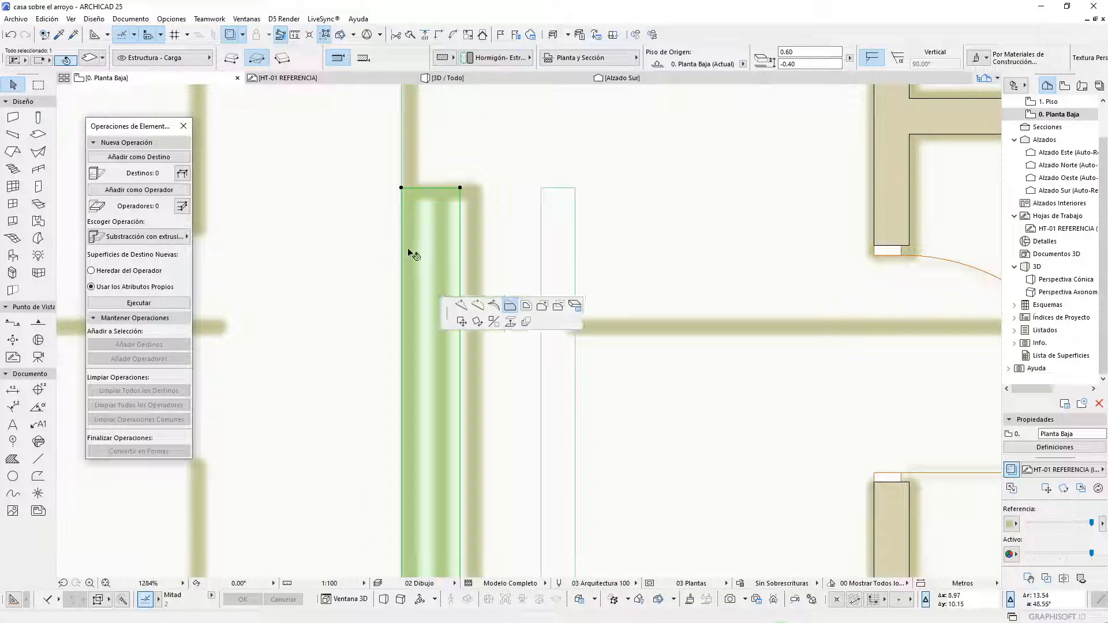
pyautogui.click(404, 185)
pyautogui.click(502, 242)
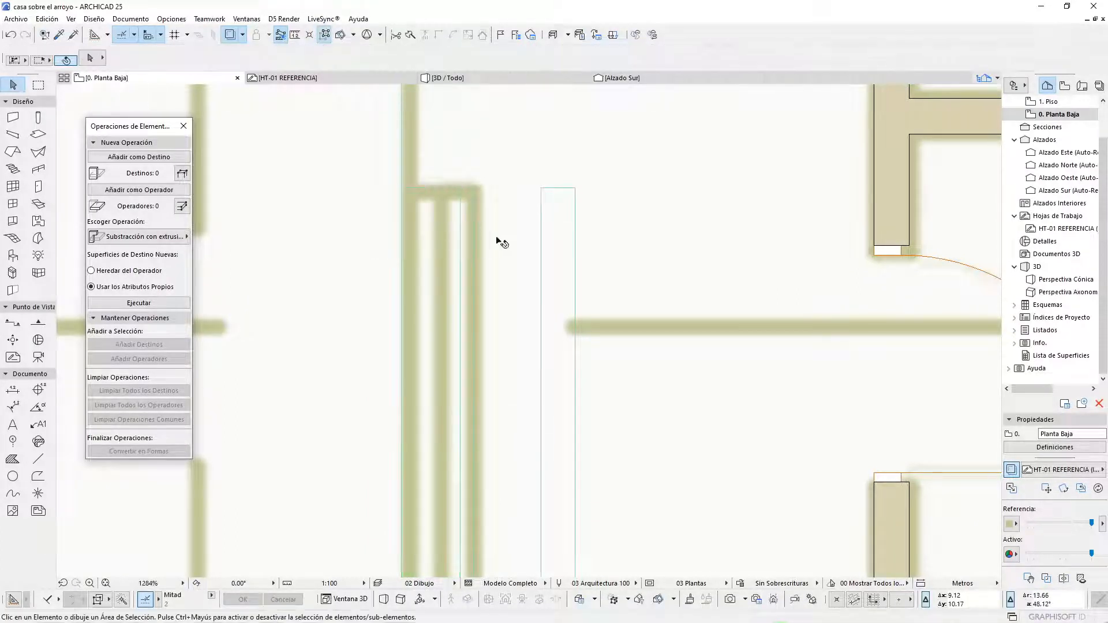
# - Deepen the inner step slab by offsetting its outer long edge away from the door, adding a further offset of 0.03 m
pyautogui.click(542, 252)
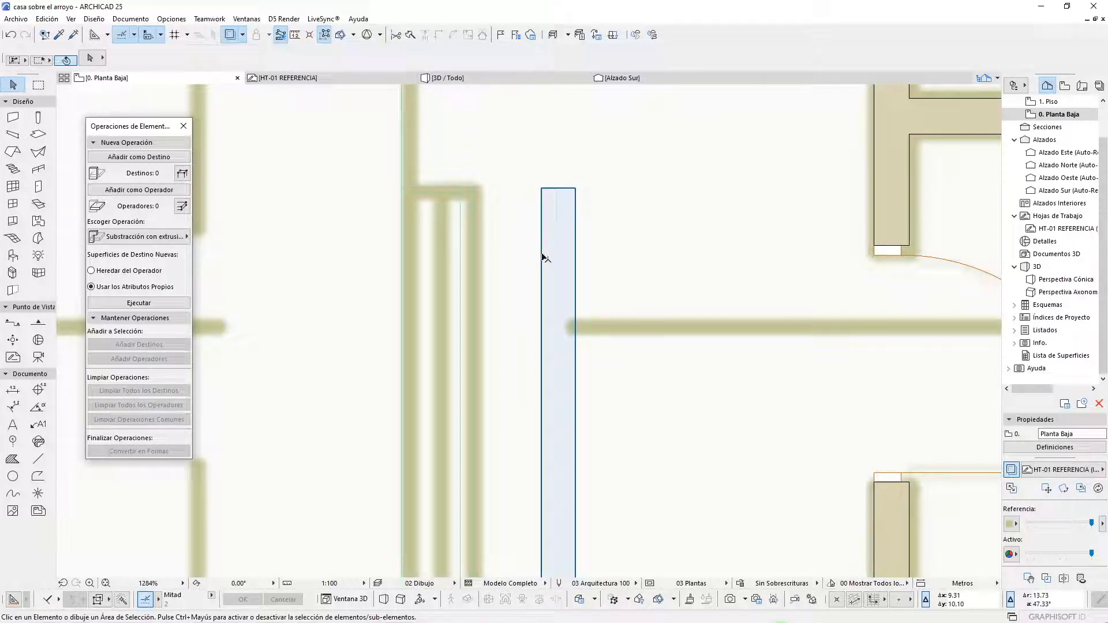
pyautogui.click(542, 254)
pyautogui.click(542, 258)
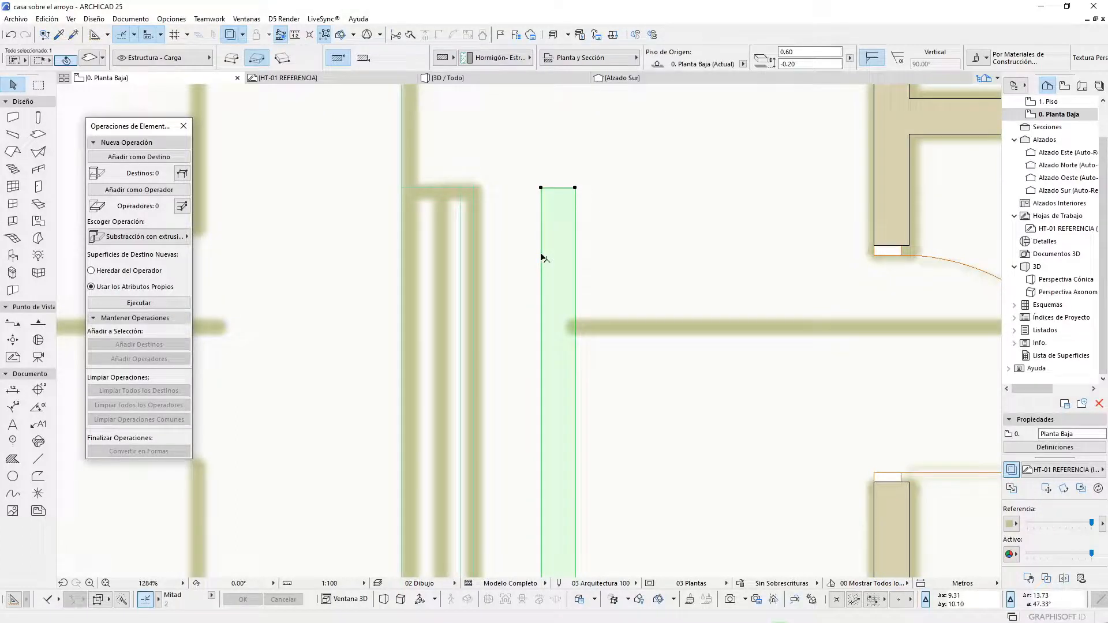
pyautogui.click(542, 257)
pyautogui.click(520, 272)
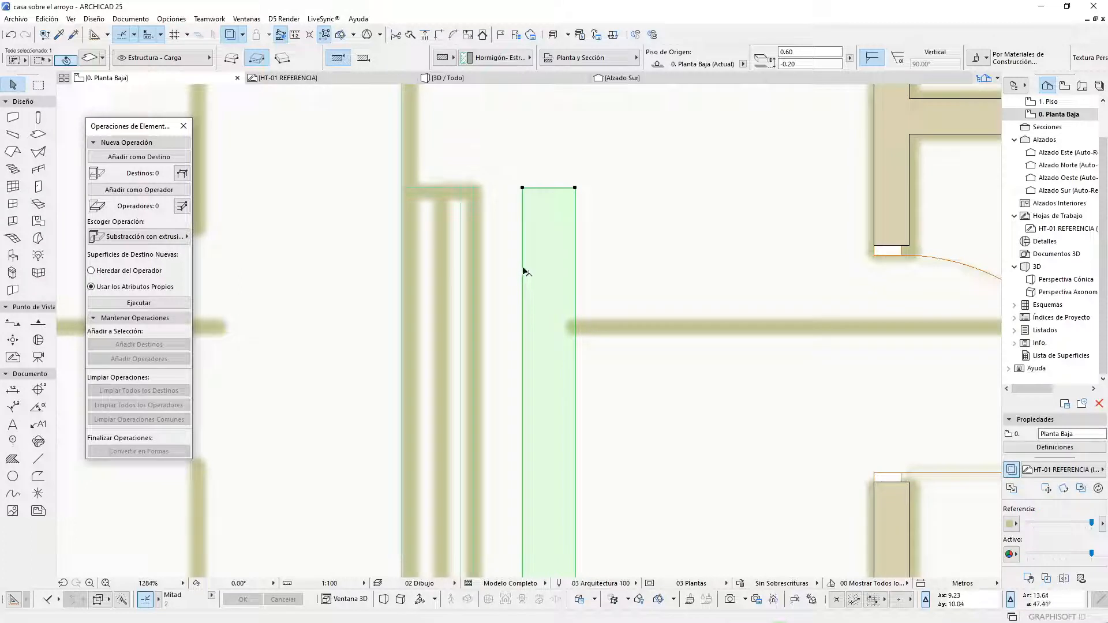
pyautogui.click(575, 329)
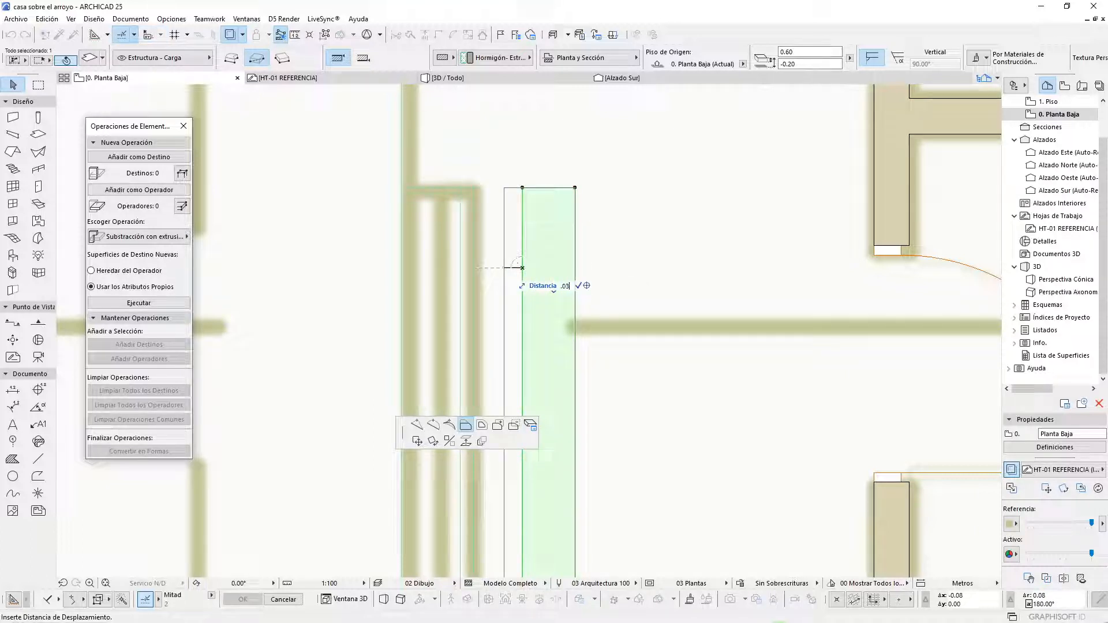
pyautogui.press('Return')
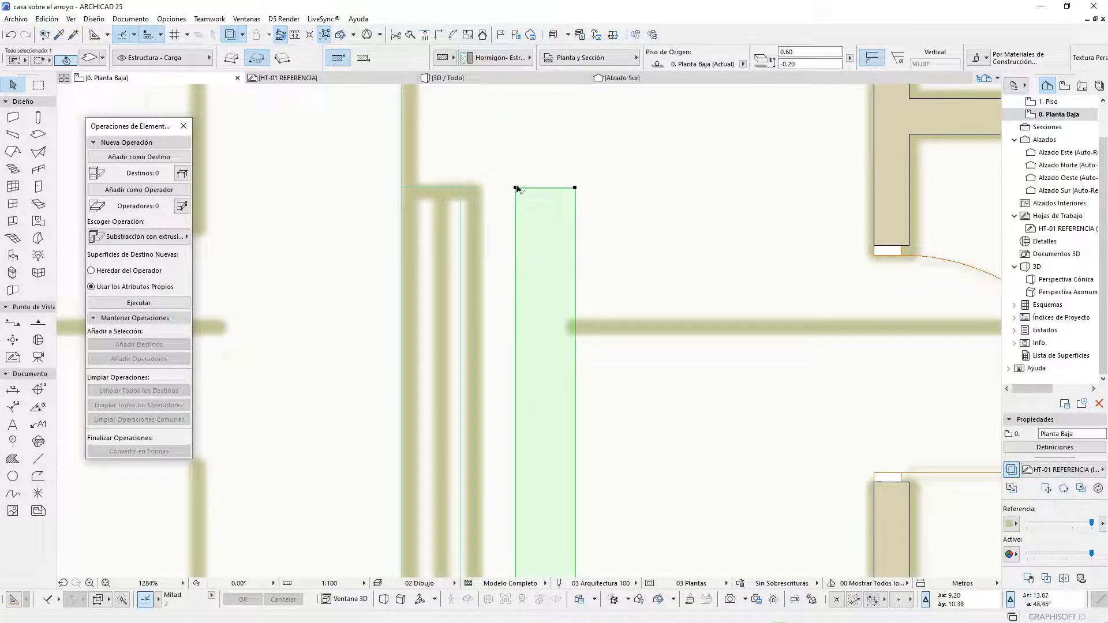
# - Move the inner step slab by its outer corner onto the inner corner of the outer step slab
pyautogui.click(516, 187)
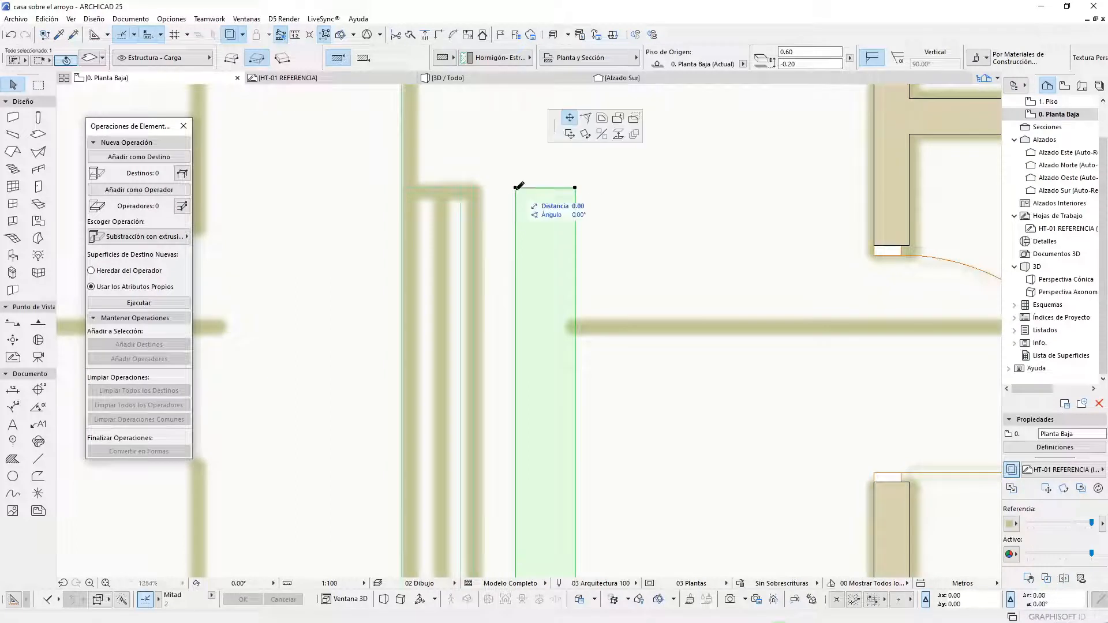
pyautogui.click(570, 138)
pyautogui.click(460, 187)
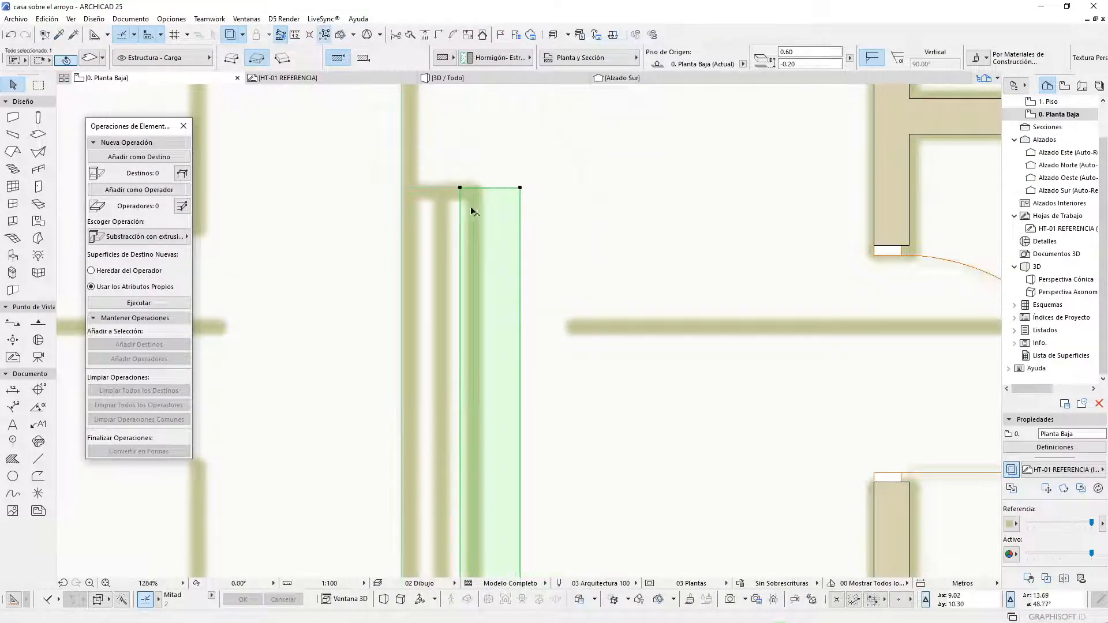
pyautogui.press('Escape')
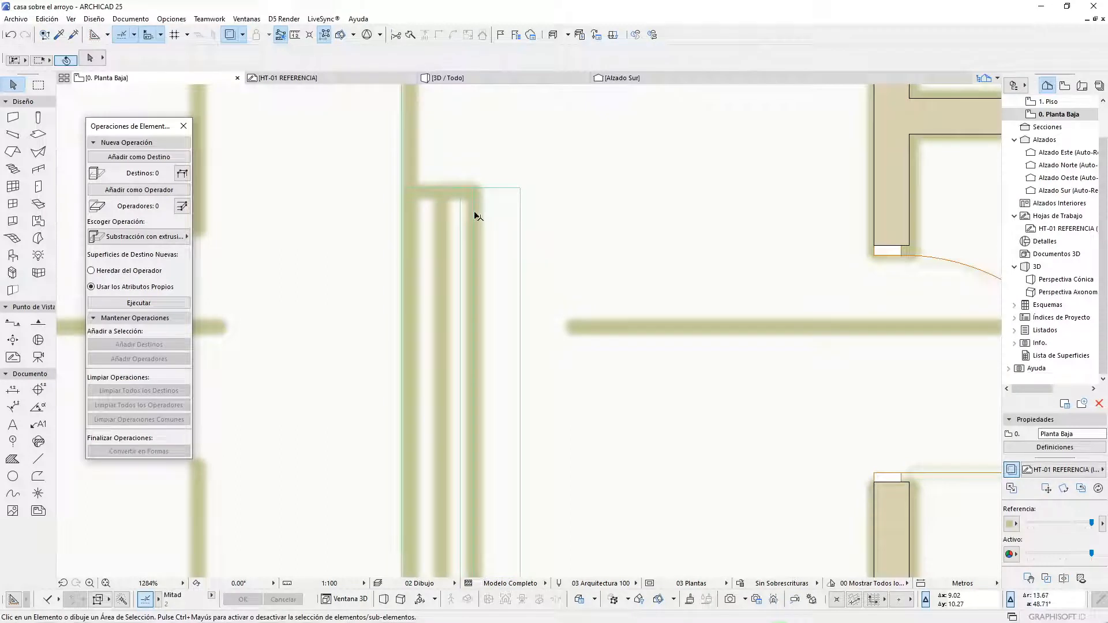
# - Offset the base slab's recess edge toward the door until it aligns exactly with the inner step slab's inner edge
pyautogui.click(474, 220)
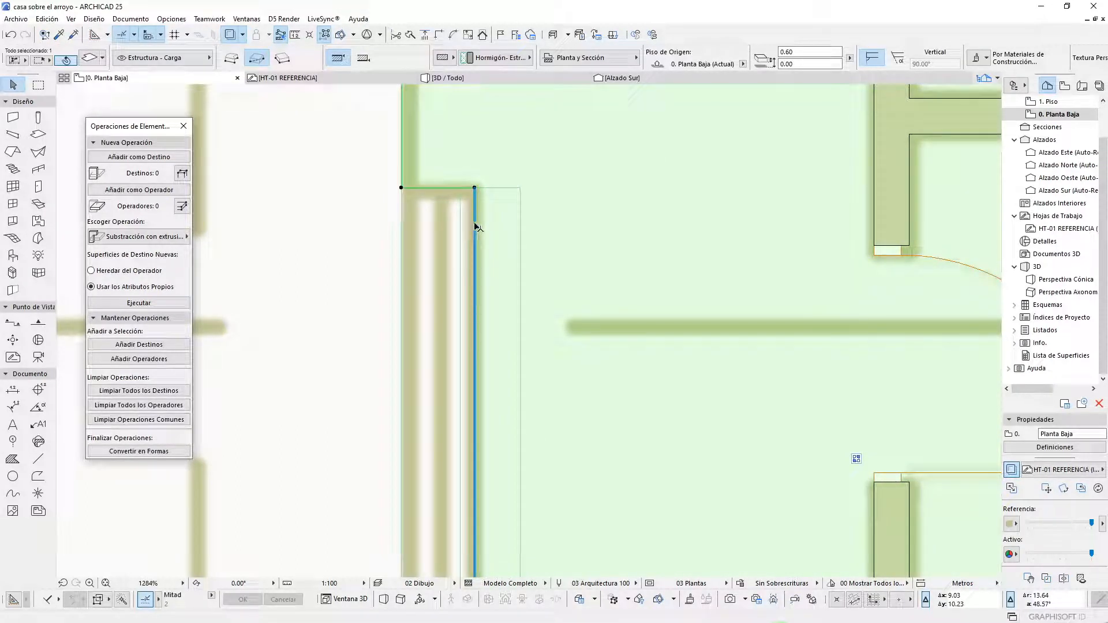
pyautogui.click(475, 224)
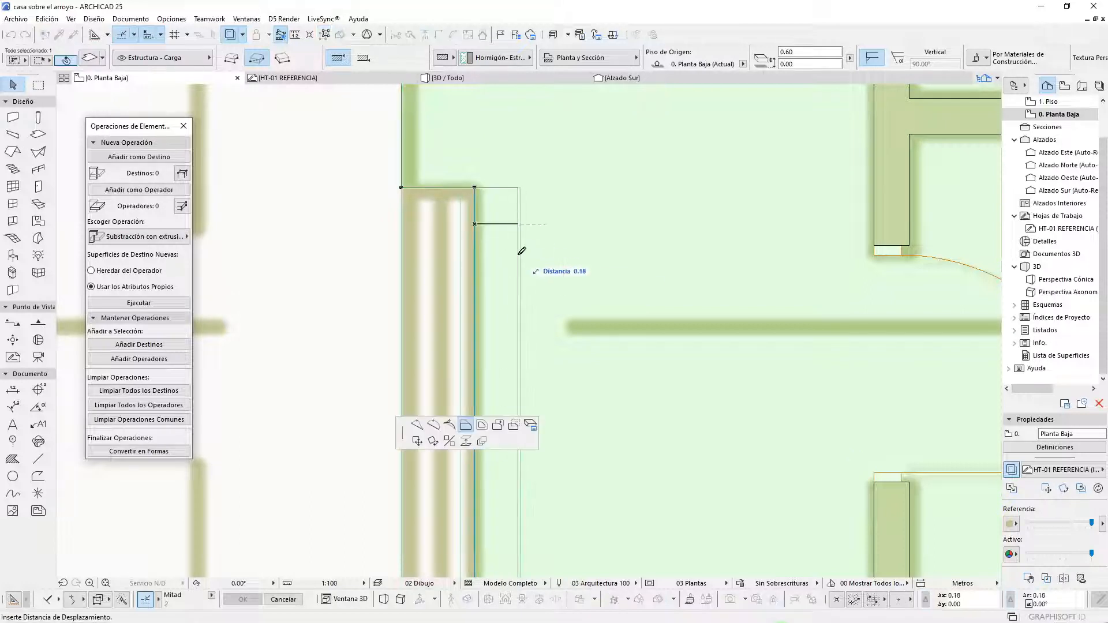
pyautogui.click(521, 183)
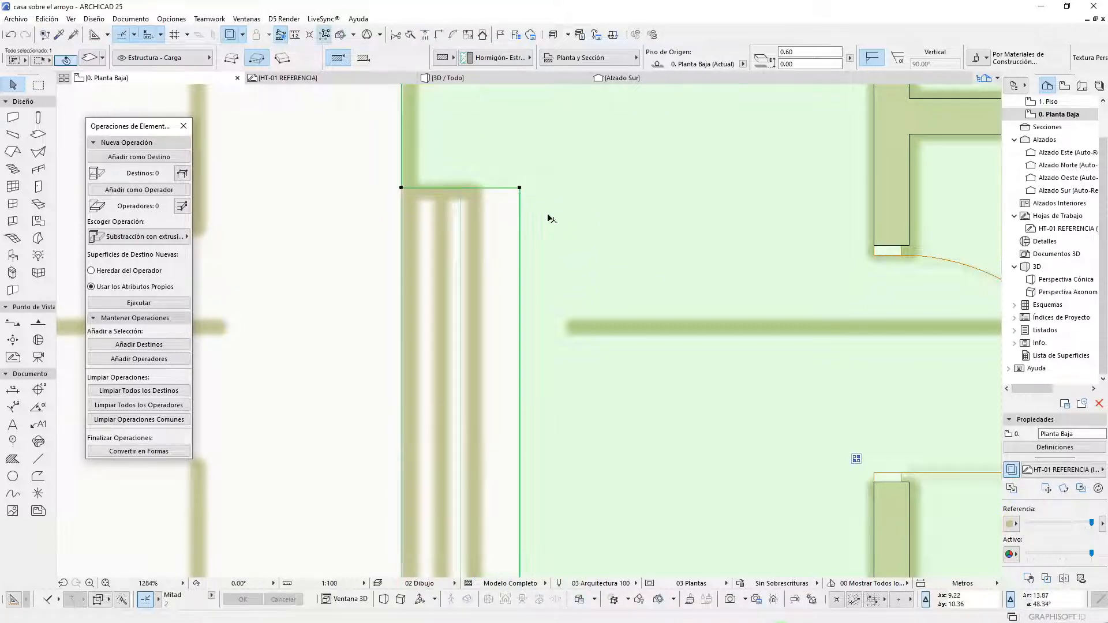
pyautogui.scroll(15, 520, 190)
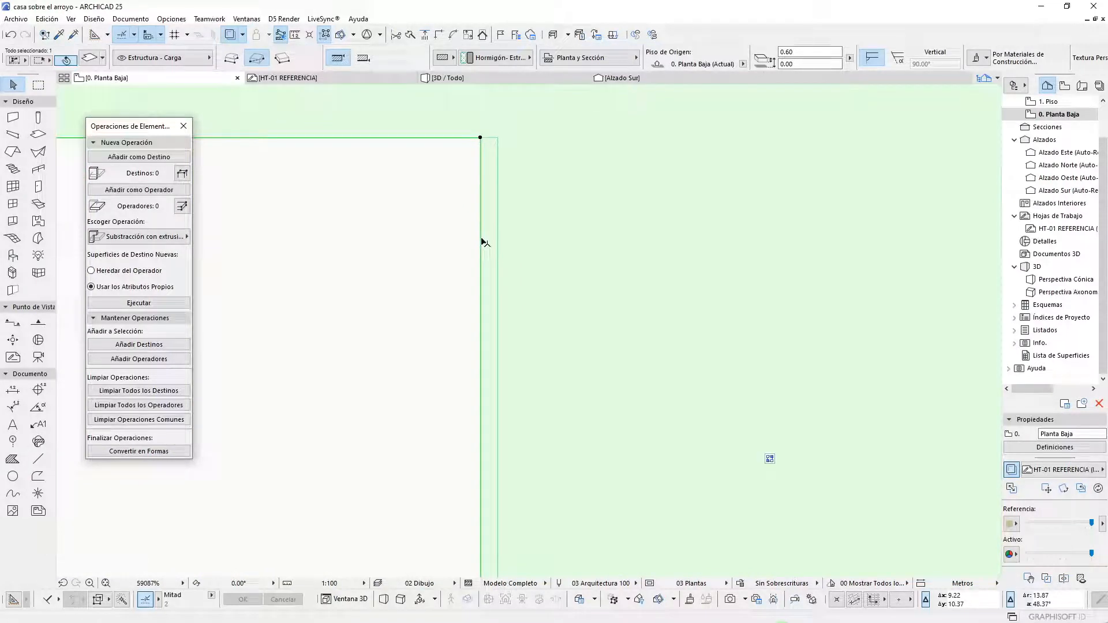
pyautogui.click(482, 239)
pyautogui.click(499, 239)
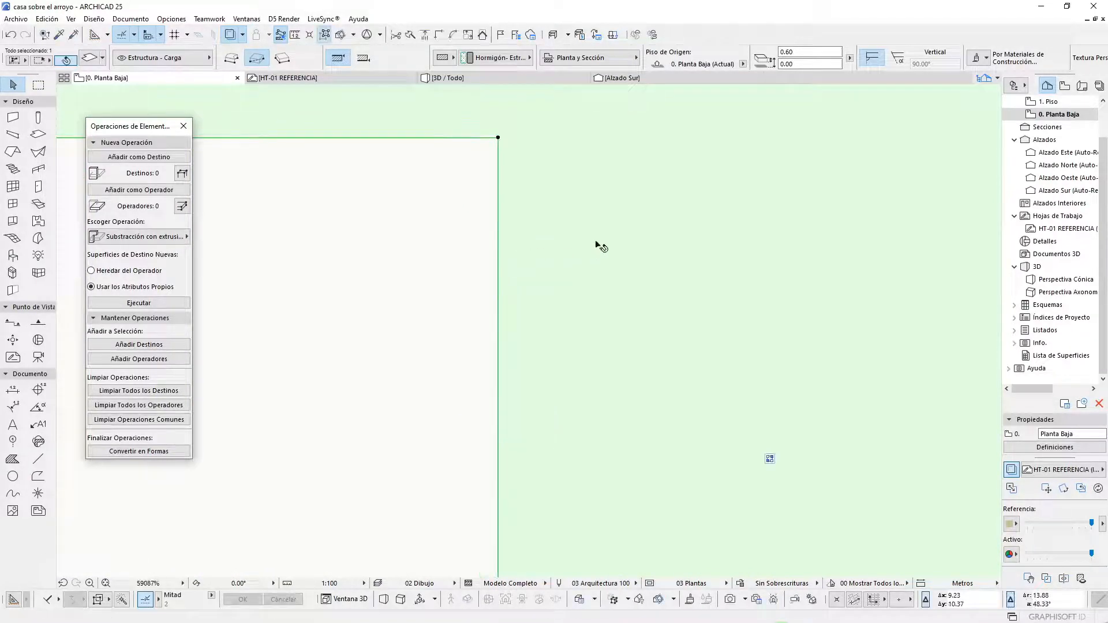
pyautogui.scroll(-5, 606, 252)
pyautogui.press('Escape')
pyautogui.scroll(-4, 645, 286)
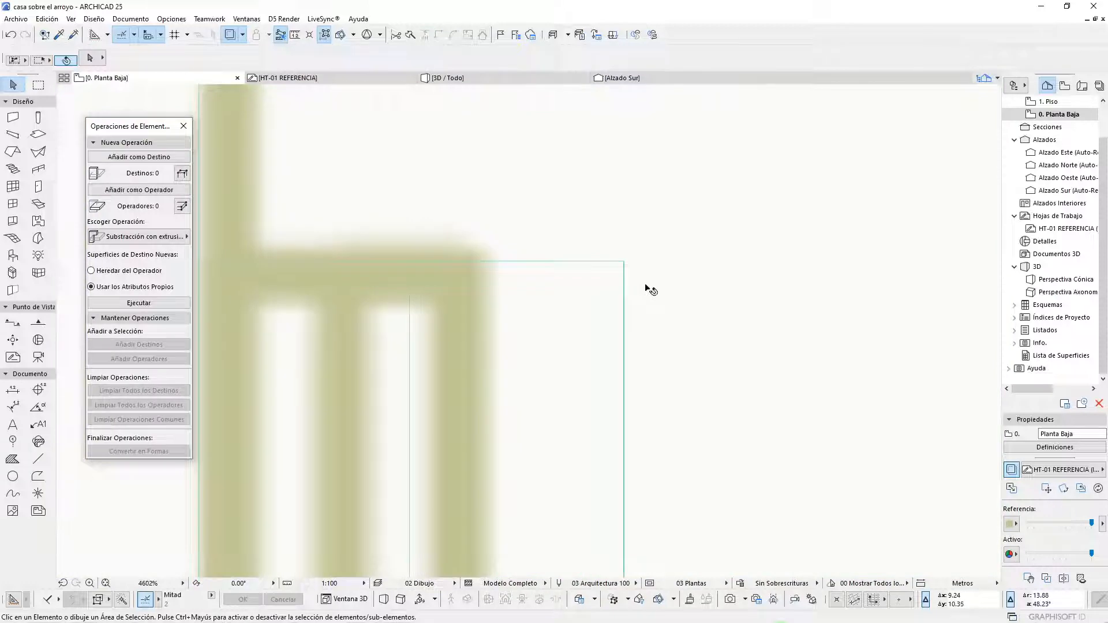
# - Return to the 3D view and examine the deepened entrance steps from outside
pyautogui.press('F3')
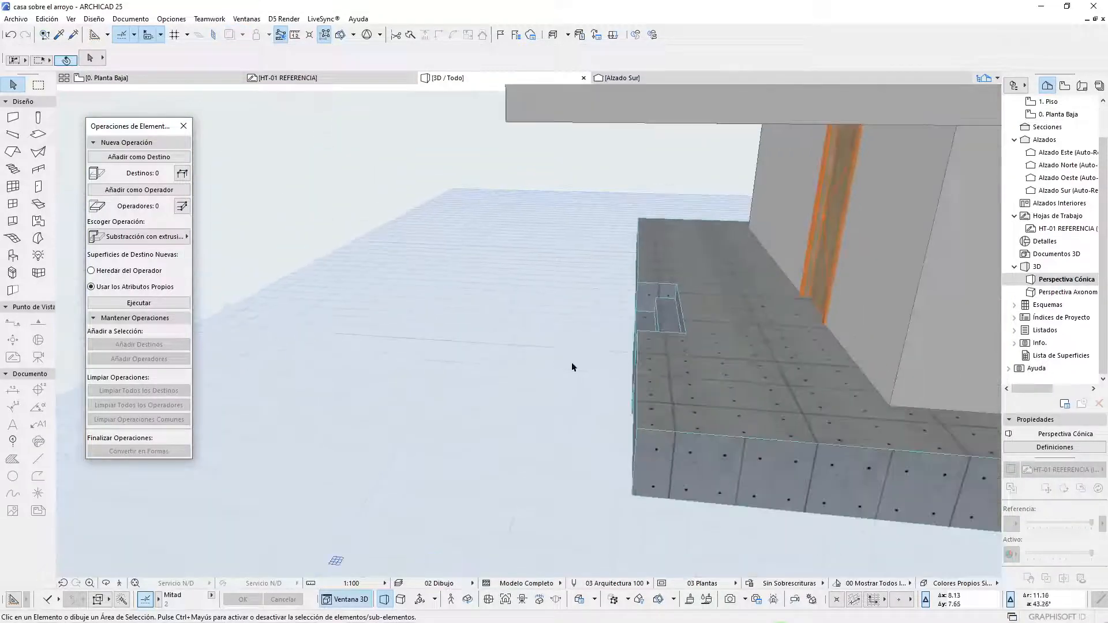
pyautogui.keyDown('shift'); pyautogui.moveTo(572, 367); pyautogui.dragTo(542, 279, button='middle'); pyautogui.keyUp('shift')
pyautogui.scroll(2, 577, 300)
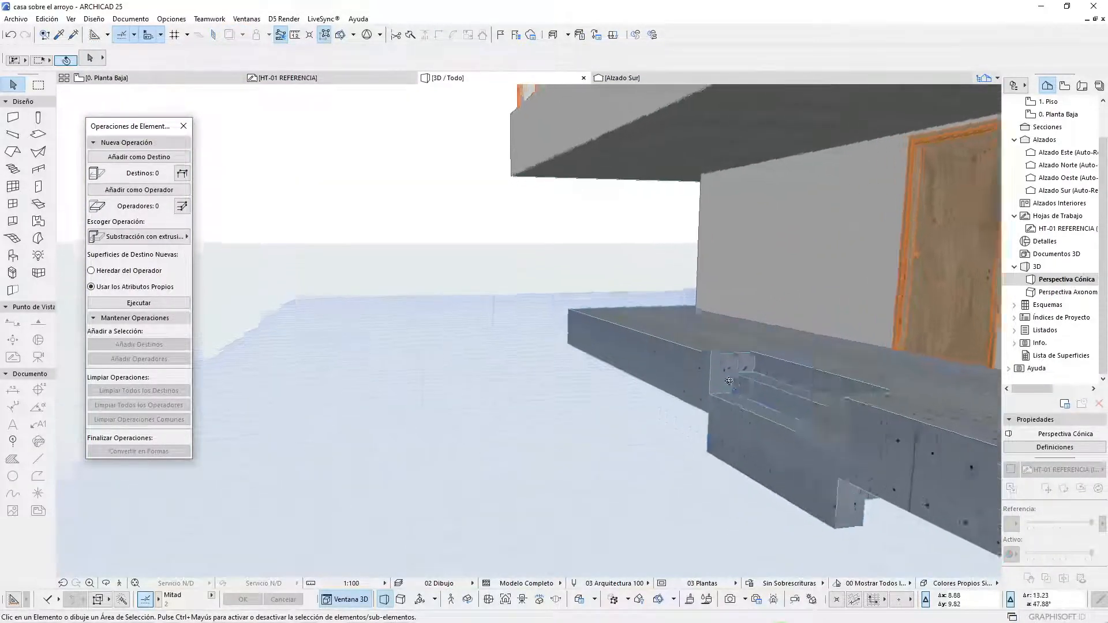
pyautogui.keyDown('shift'); pyautogui.moveTo(729, 380); pyautogui.dragTo(639, 368, button='middle'); pyautogui.keyUp('shift')
pyautogui.scroll(3, 829, 405)
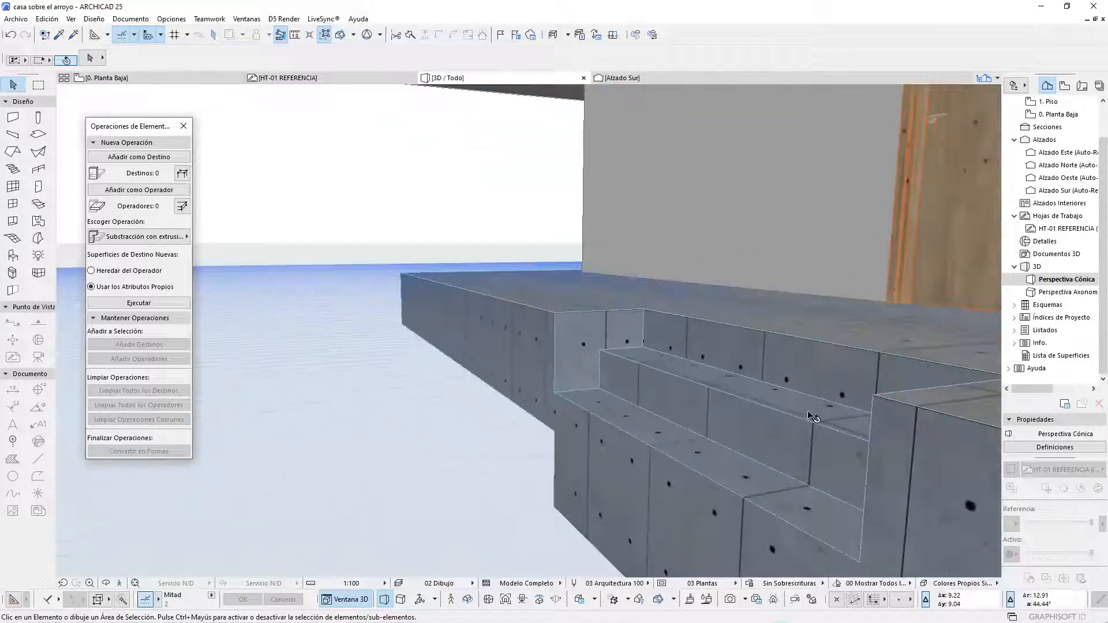
# - Switch to the Planta Baja floor plan and select both entrance step slabs
pyautogui.scroll(-3, 634, 398)
pyautogui.scroll(-3, 577, 392)
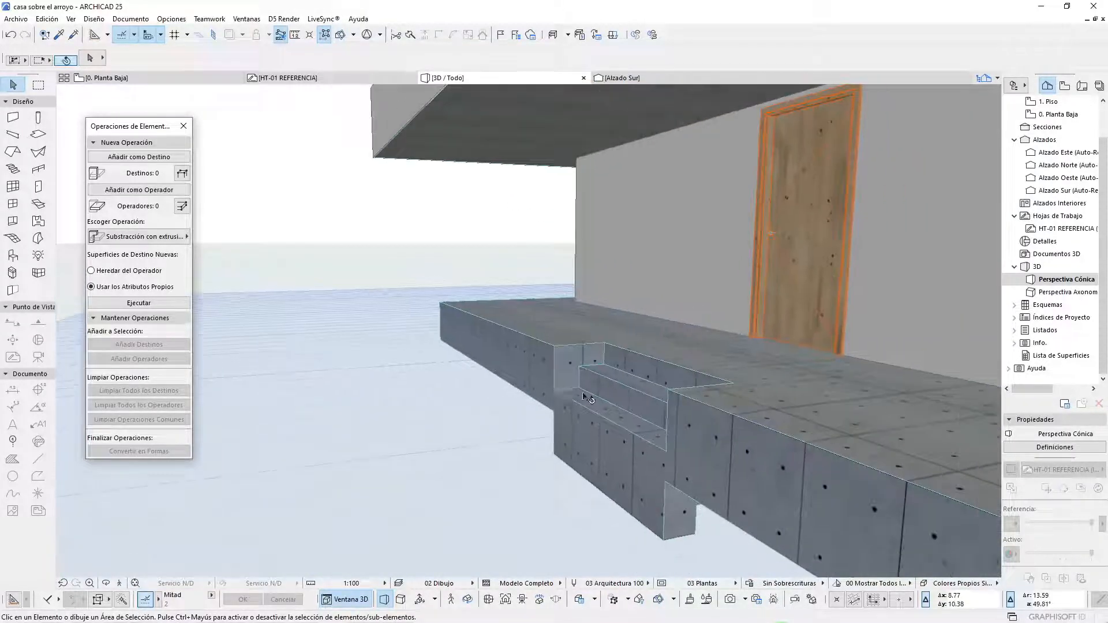
pyautogui.keyDown('shift'); pyautogui.moveTo(583, 394); pyautogui.dragTo(475, 393, button='middle'); pyautogui.keyUp('shift')
pyautogui.press('F2')
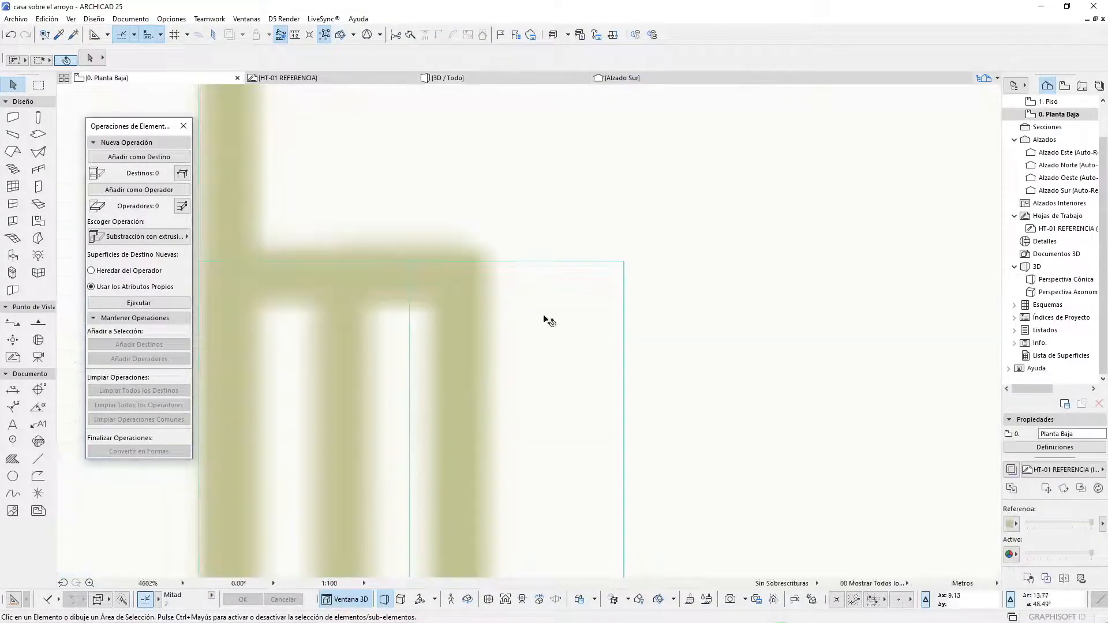
pyautogui.scroll(-12, 545, 319)
pyautogui.click(550, 334)
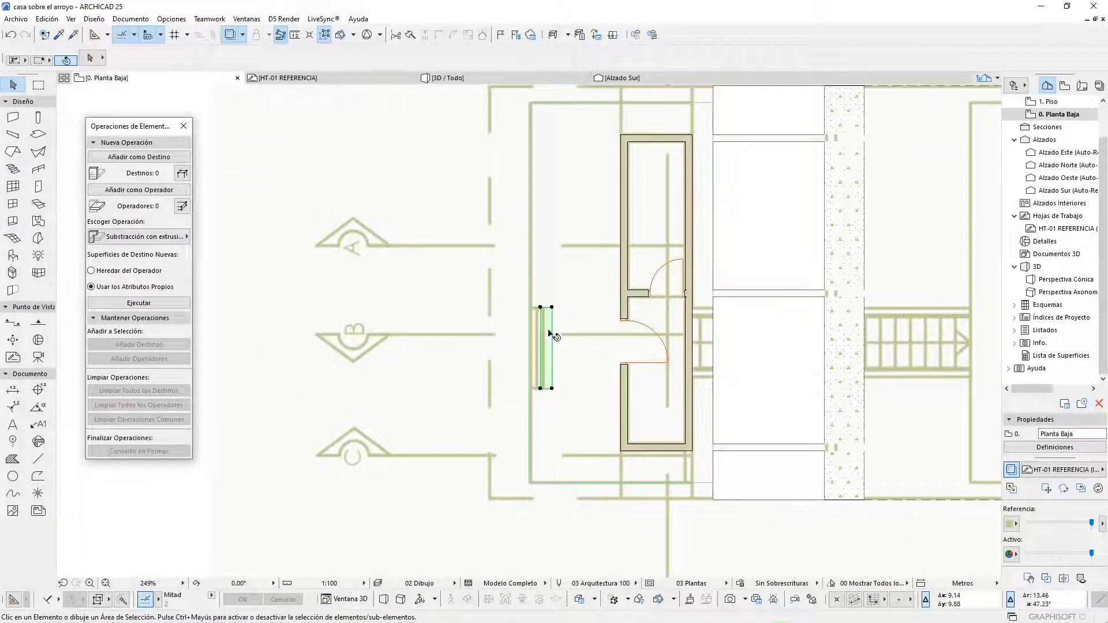
pyautogui.scroll(-5, 328, 336)
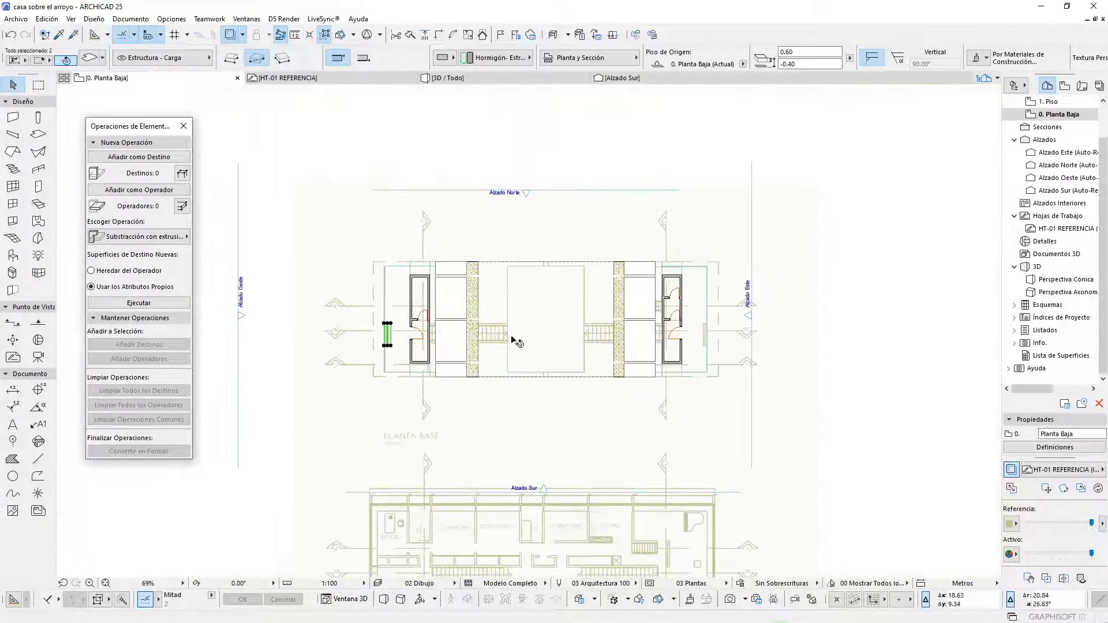
pyautogui.hotkey('ctrl', 'shift', 'm')
pyautogui.click(548, 195)
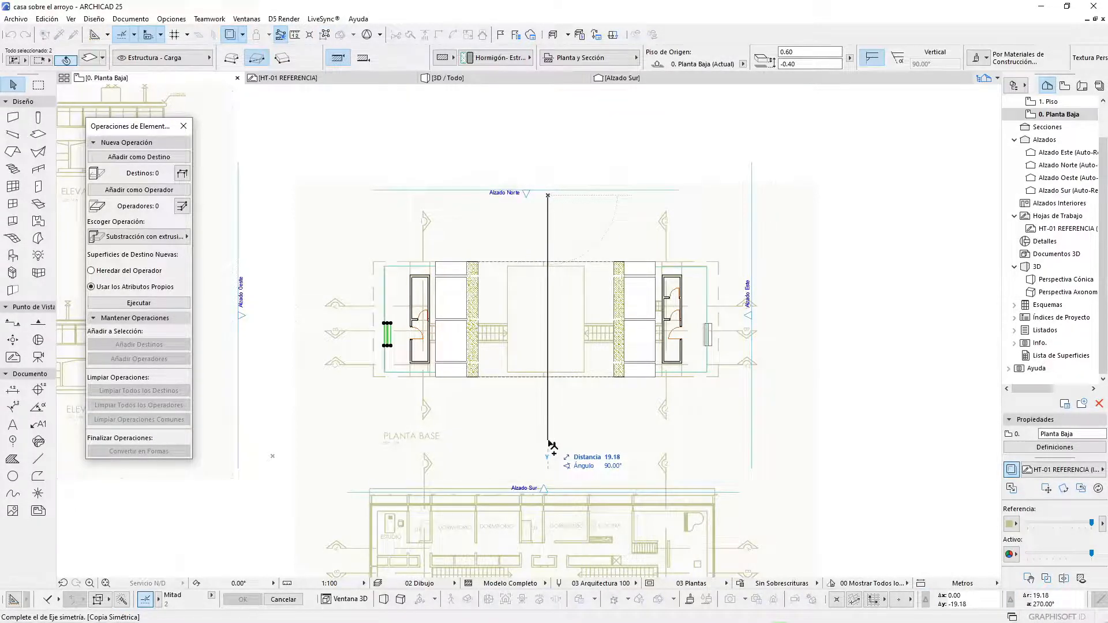
pyautogui.scroll(3, 550, 443)
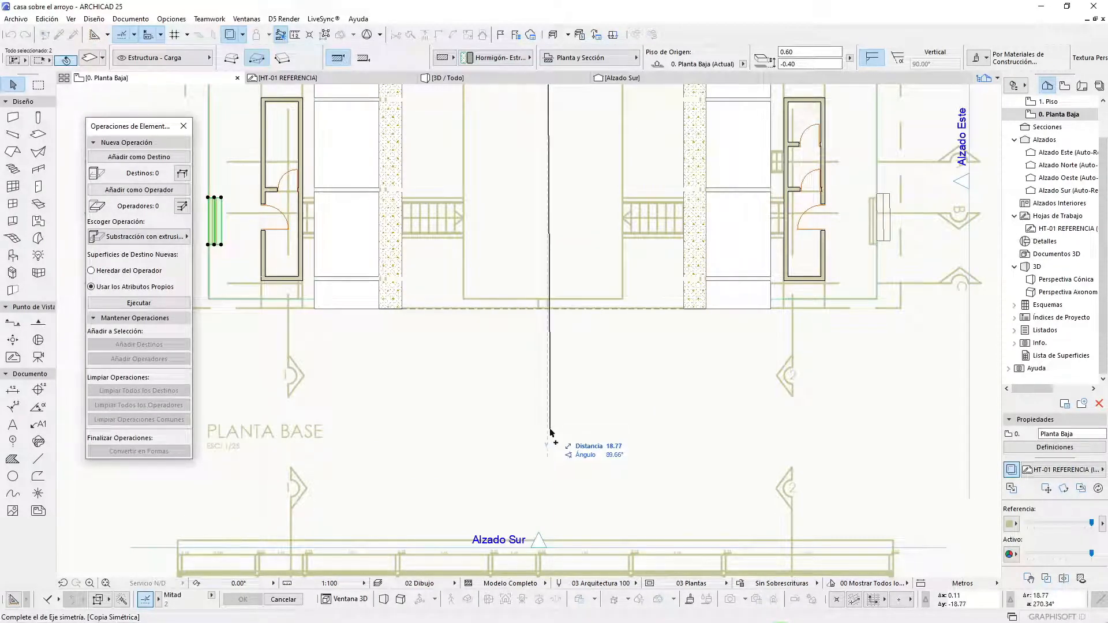
pyautogui.press('Escape')
# - Mirror the two selected step slabs to the opposite entrance about a vertical axis through the middle of the plan
pyautogui.scroll(-2, 747, 369)
pyautogui.scroll(4, 371, 244)
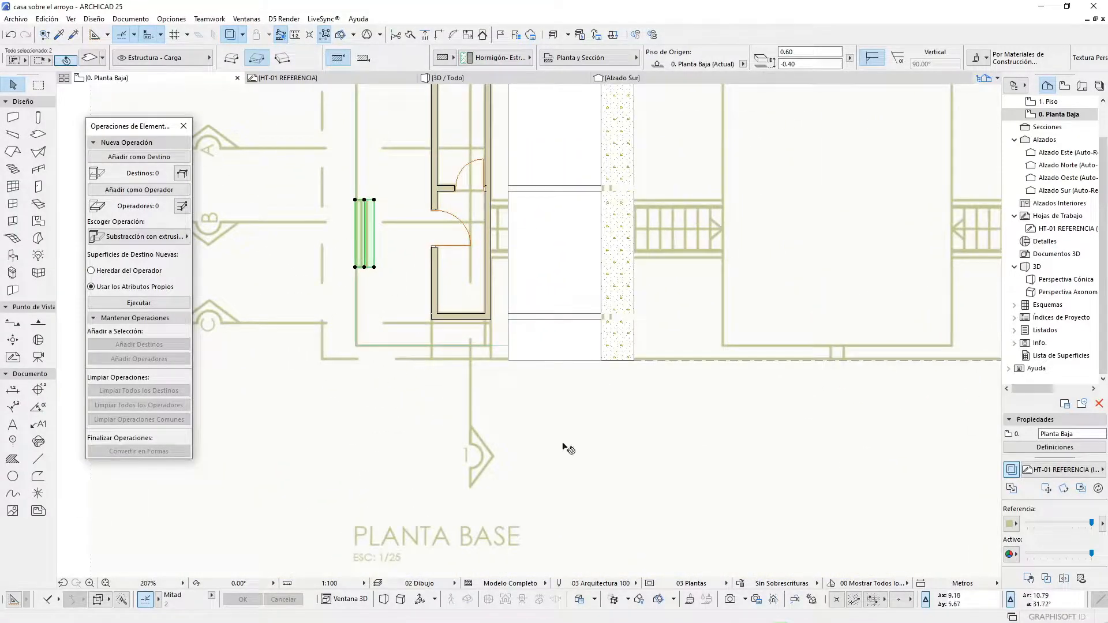
pyautogui.scroll(-5, 568, 449)
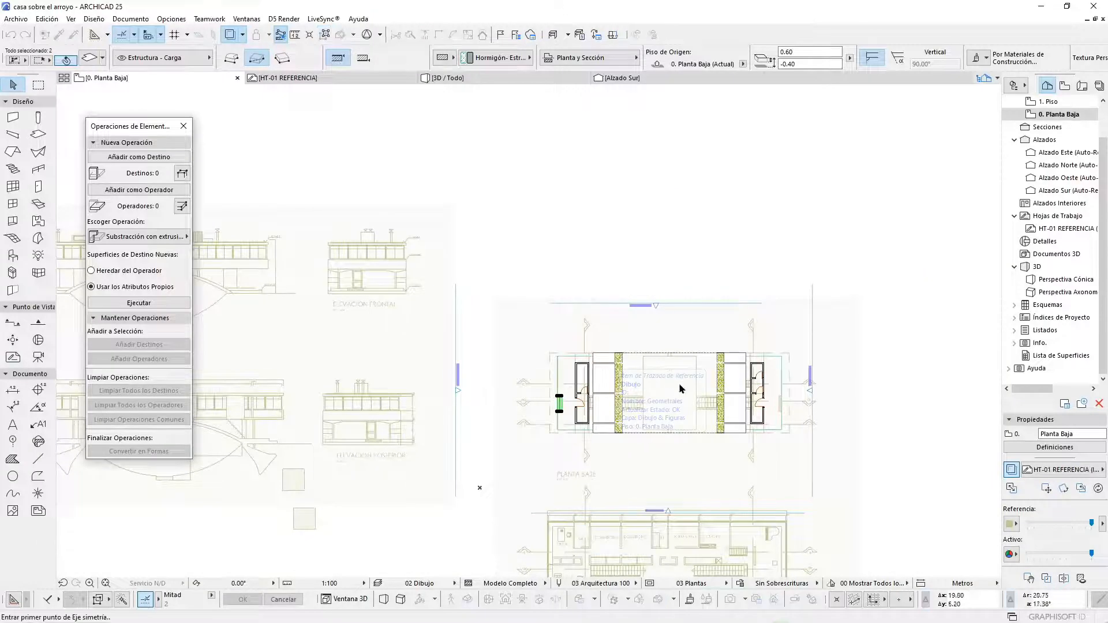
pyautogui.scroll(3, 680, 388)
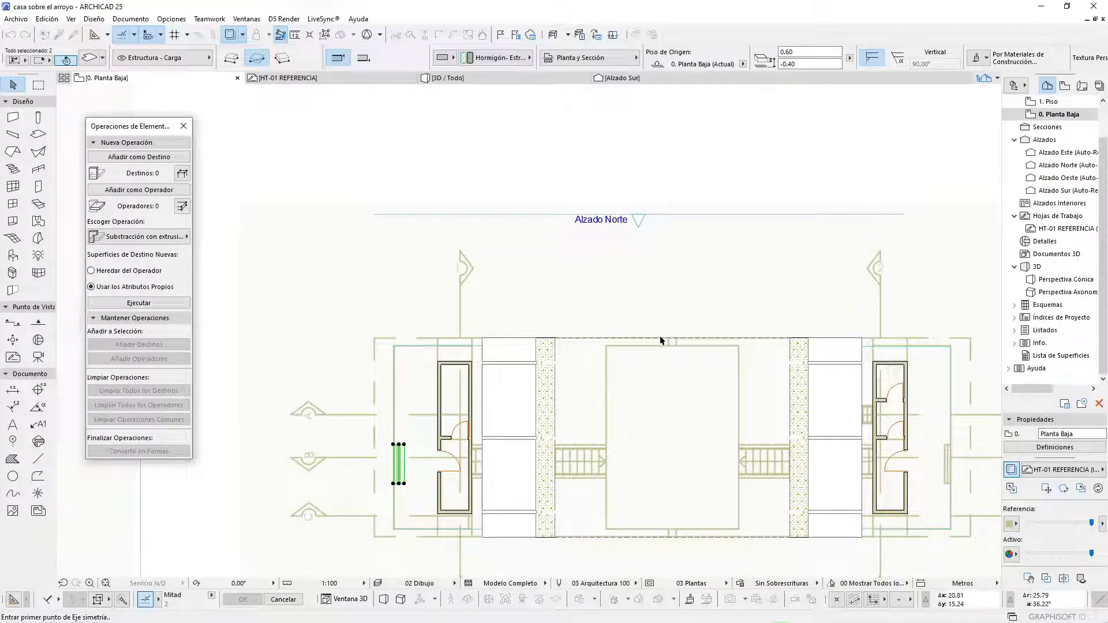
pyautogui.click(656, 263)
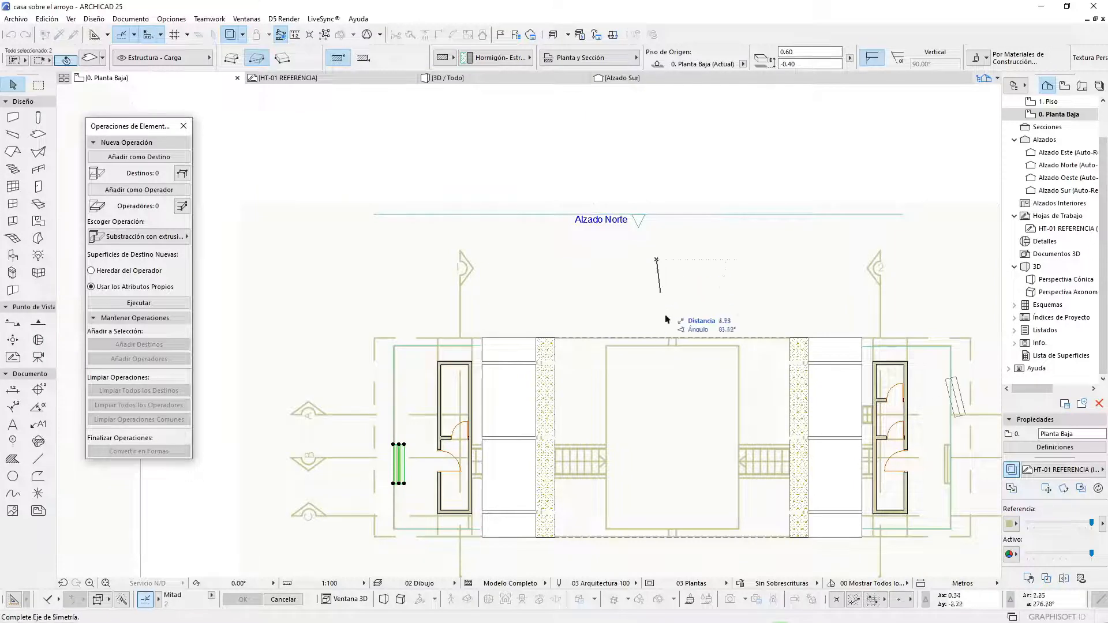
pyautogui.scroll(-2, 690, 425)
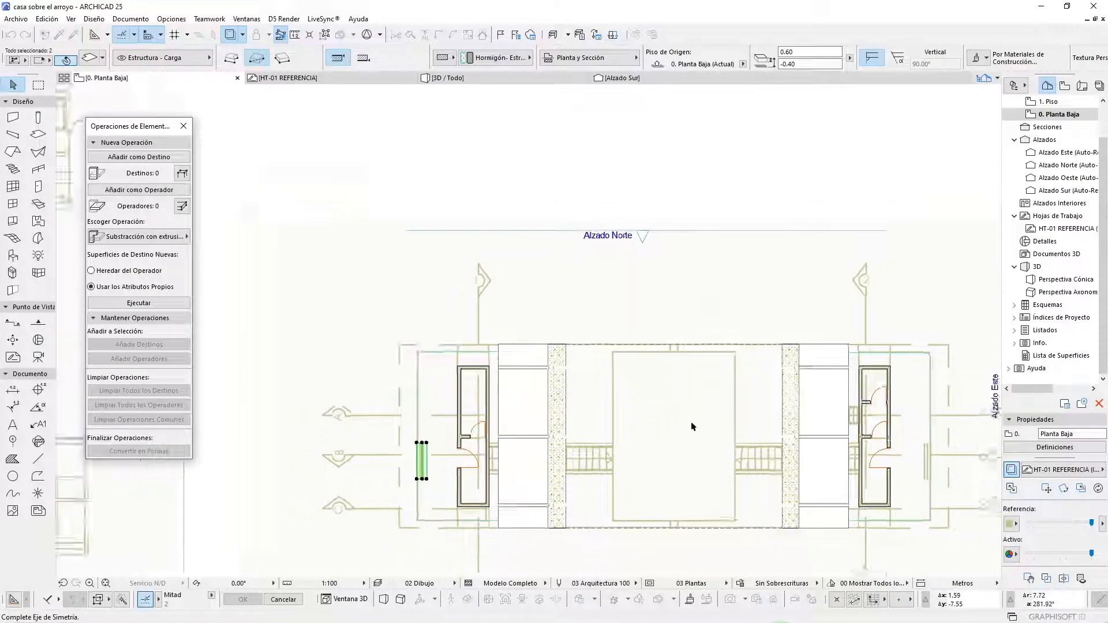
pyautogui.click(672, 521)
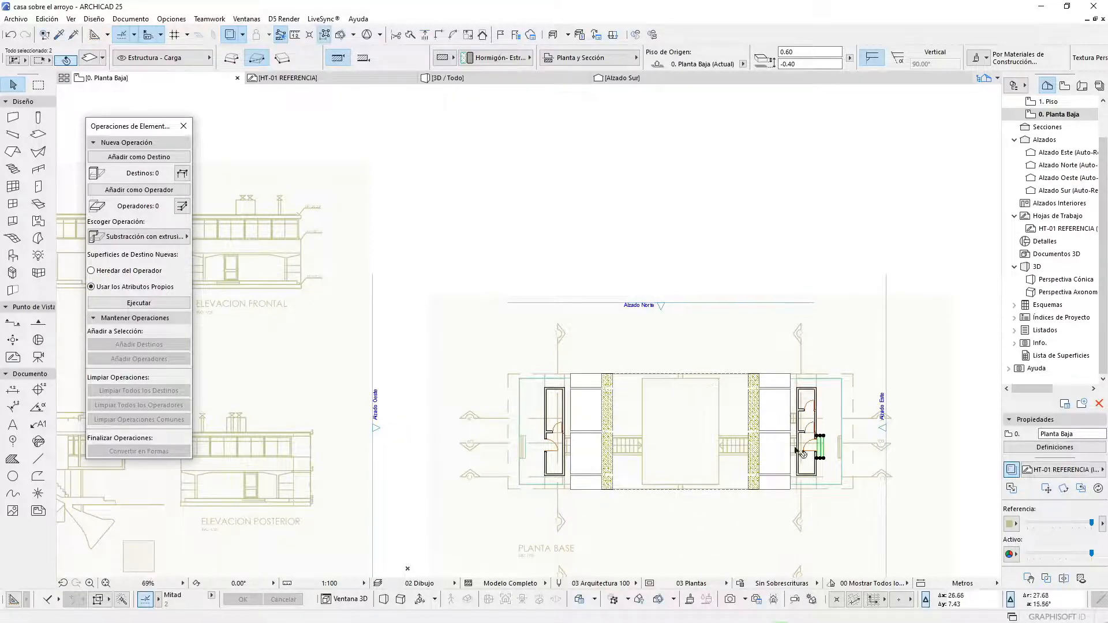
# - Move both mirrored step slabs horizontally away from the door, placing their outer corner on the base slab's outer edge
pyautogui.scroll(5, 834, 461)
pyautogui.scroll(4, 703, 463)
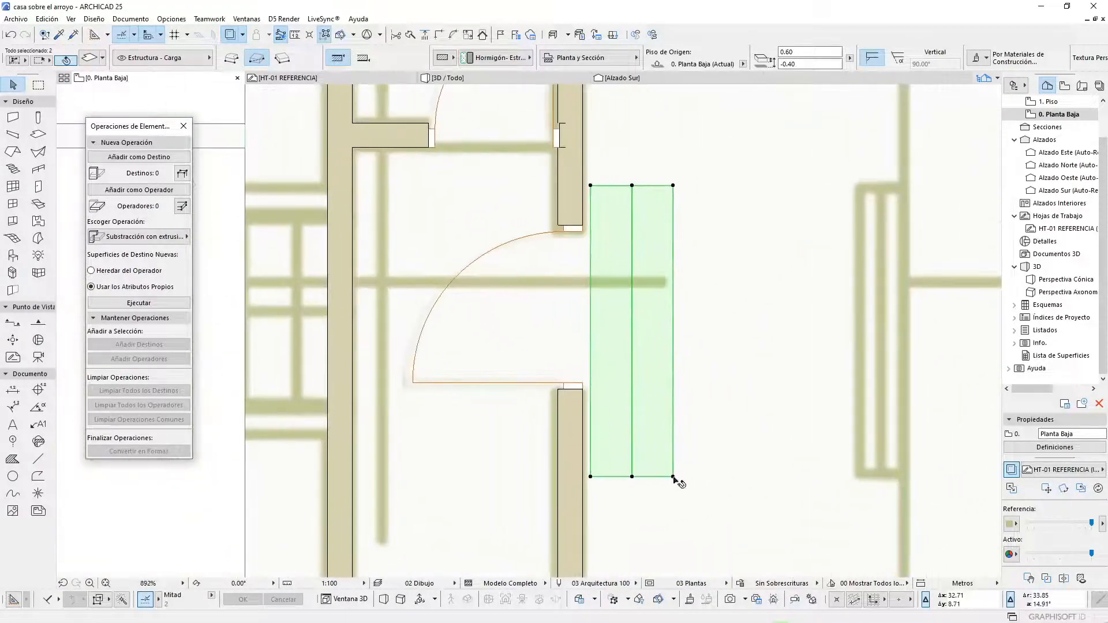
pyautogui.click(673, 477)
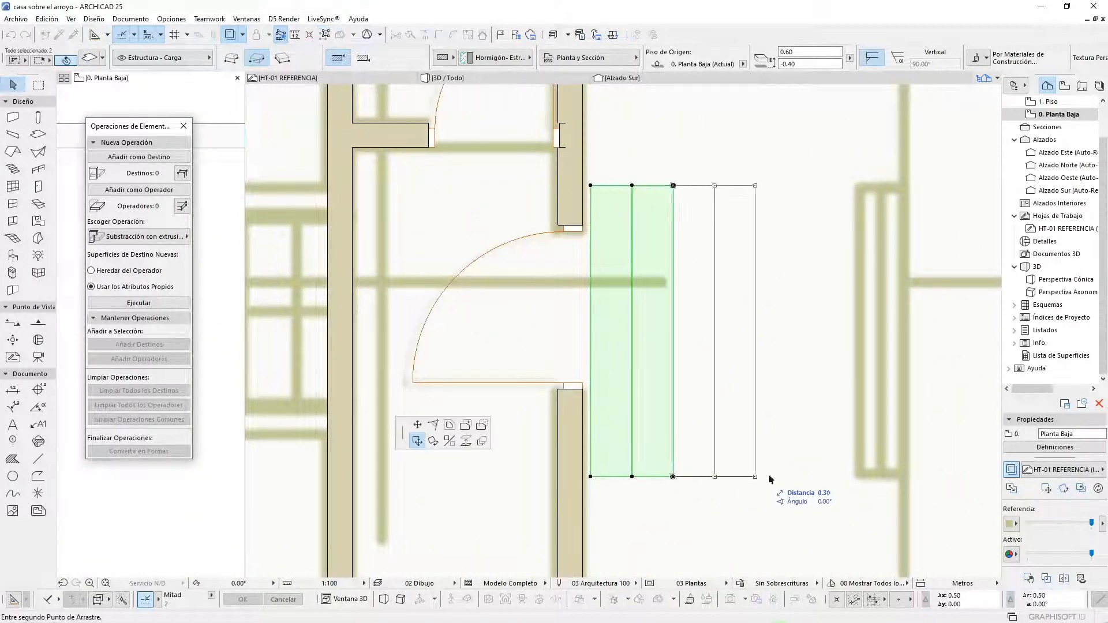
pyautogui.click(904, 477)
pyautogui.scroll(-3, 723, 327)
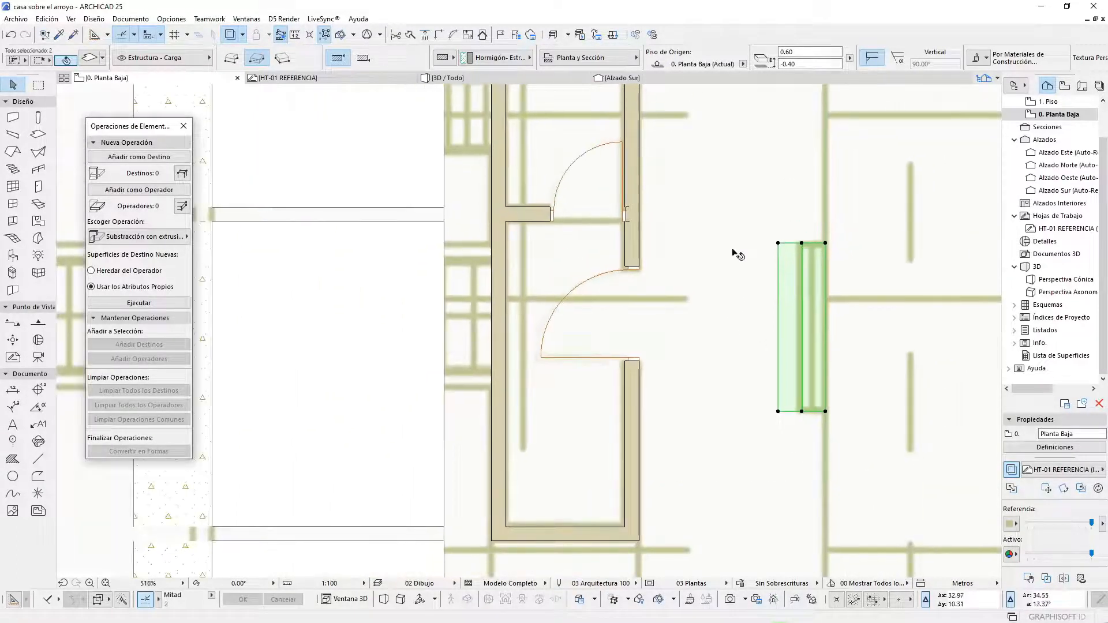
# - Subtract a rectangular notch matching the entrance steps' footprint from the outer edge of the east platform slab
pyautogui.click(718, 211)
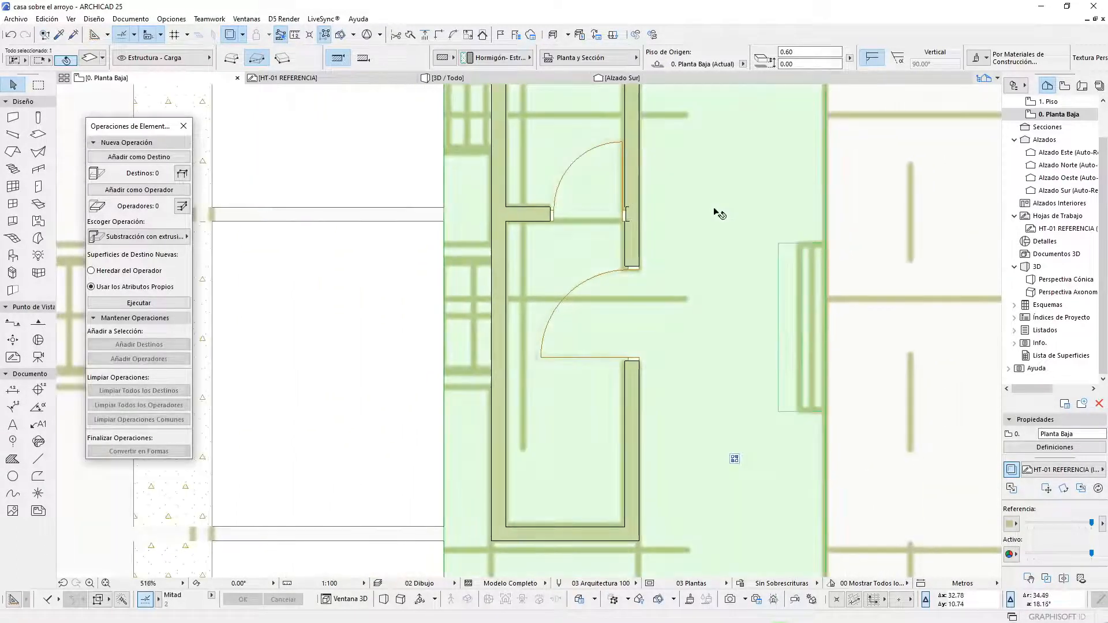
pyautogui.click(825, 206)
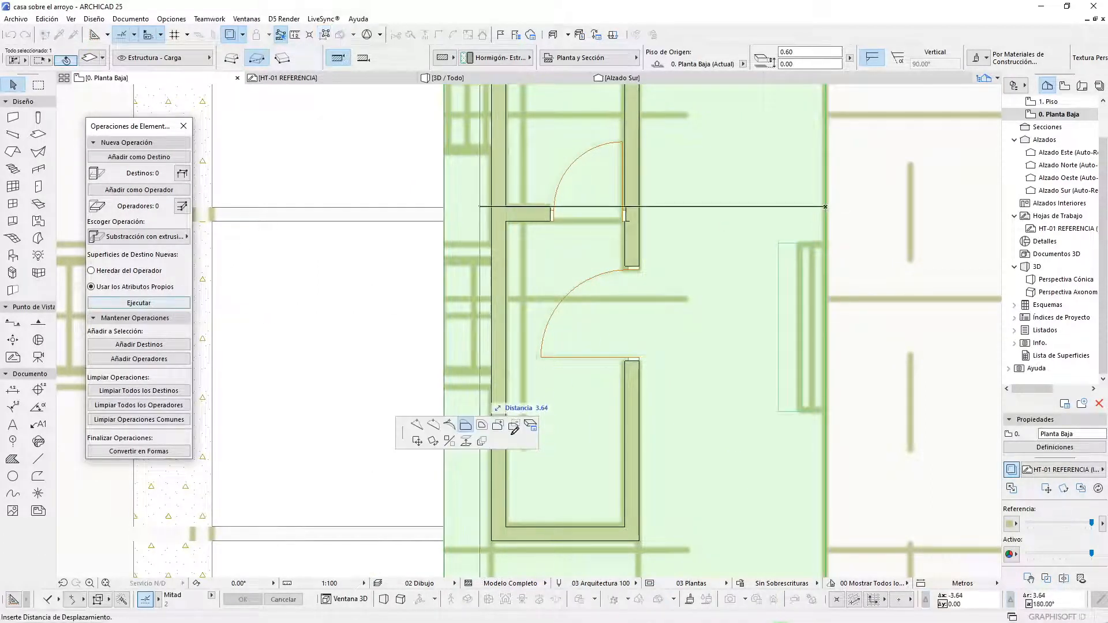
pyautogui.click(517, 427)
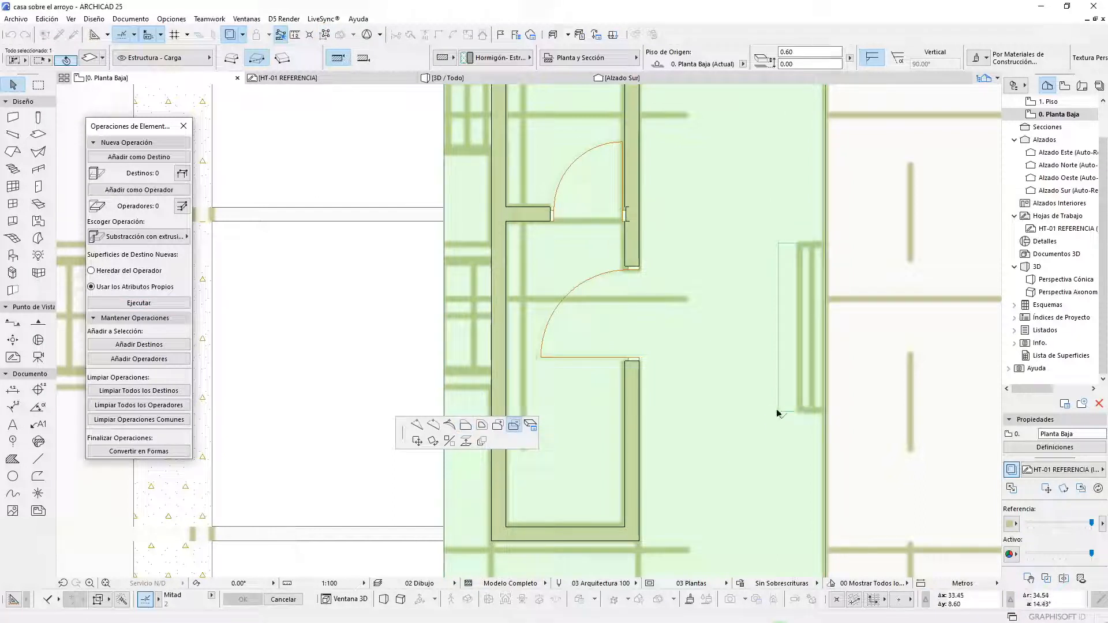
pyautogui.click(827, 244)
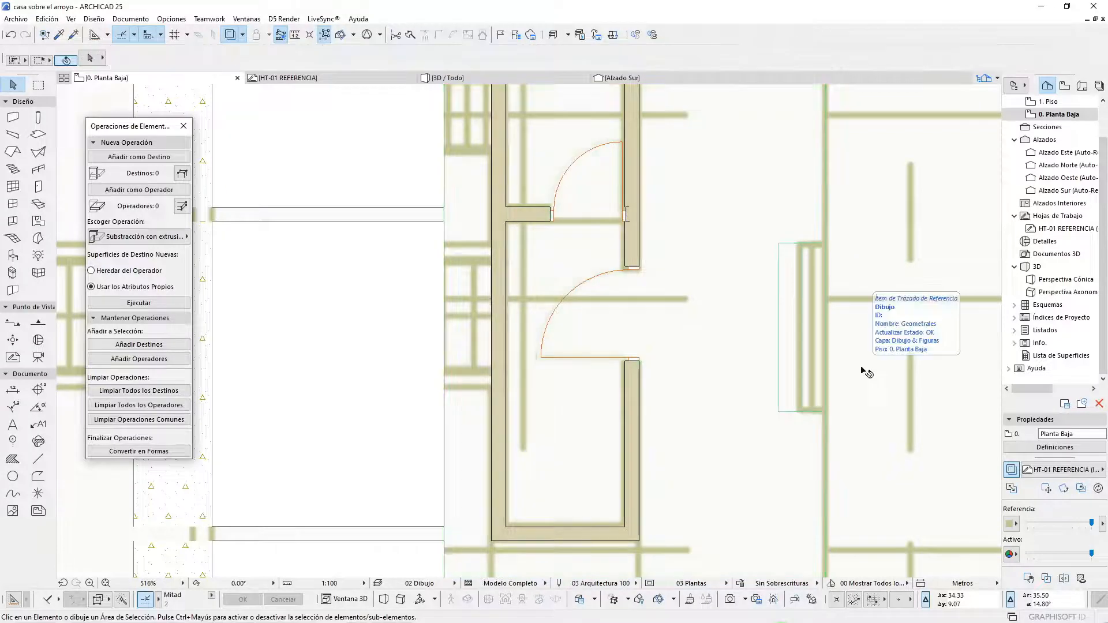
# - Examine the notched platform and its entrance steps in the 3D perspective
pyautogui.press('F3')
pyautogui.scroll(-8, 555, 372)
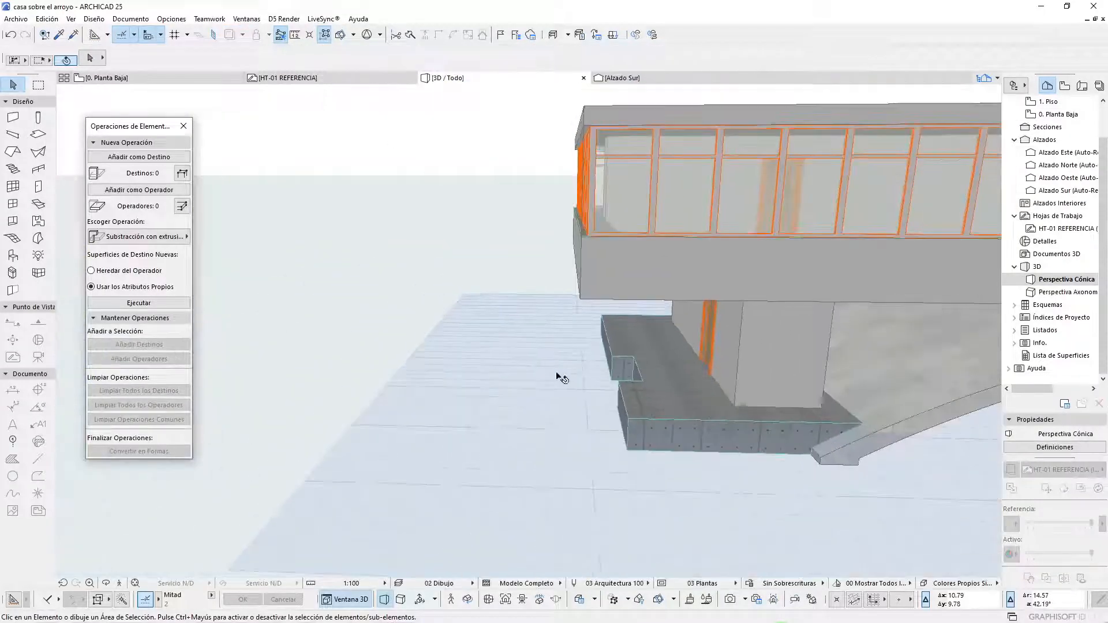
pyautogui.keyDown('shift'); pyautogui.moveTo(747, 383); pyautogui.dragTo(508, 372, button='middle'); pyautogui.keyUp('shift')
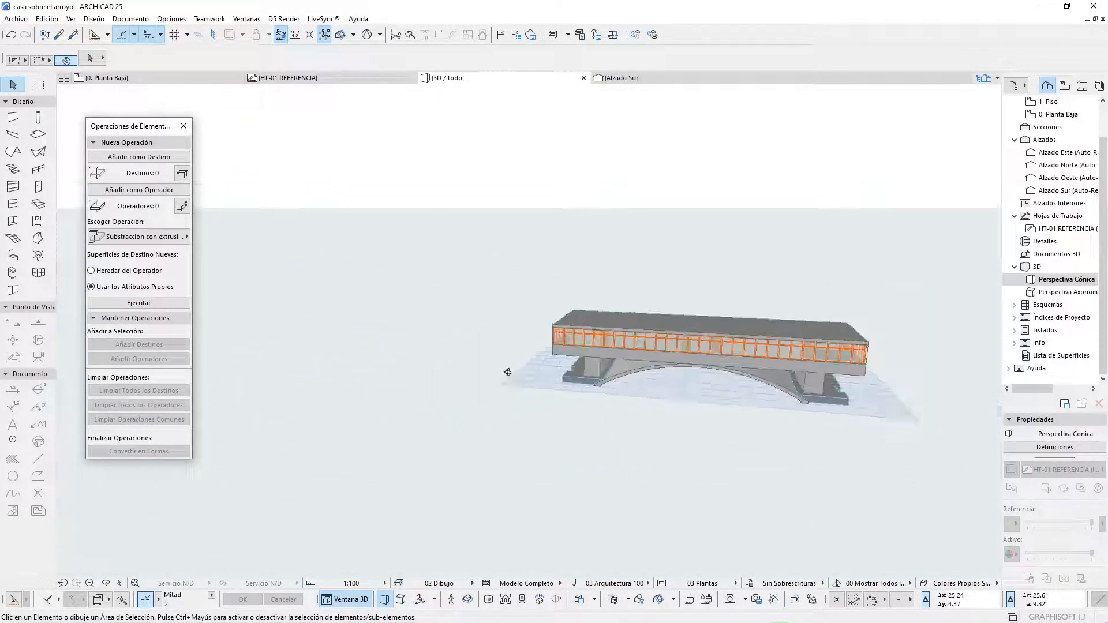
pyautogui.scroll(10, 774, 390)
pyautogui.keyDown('shift'); pyautogui.moveTo(714, 404); pyautogui.dragTo(709, 479, button='middle'); pyautogui.keyUp('shift')
# - Mirror a copy of the two east entrance step slabs about a vertical axis through the middle of the ground floor plan
pyautogui.press('F2')
pyautogui.scroll(-5, 726, 331)
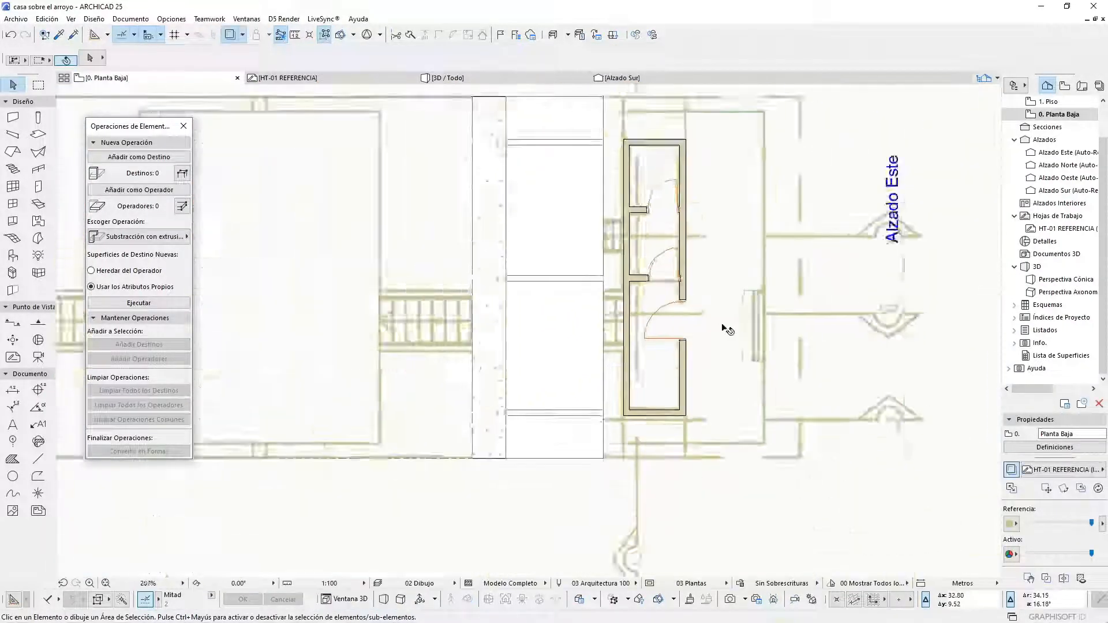
pyautogui.scroll(2, 741, 326)
pyautogui.scroll(4, 742, 326)
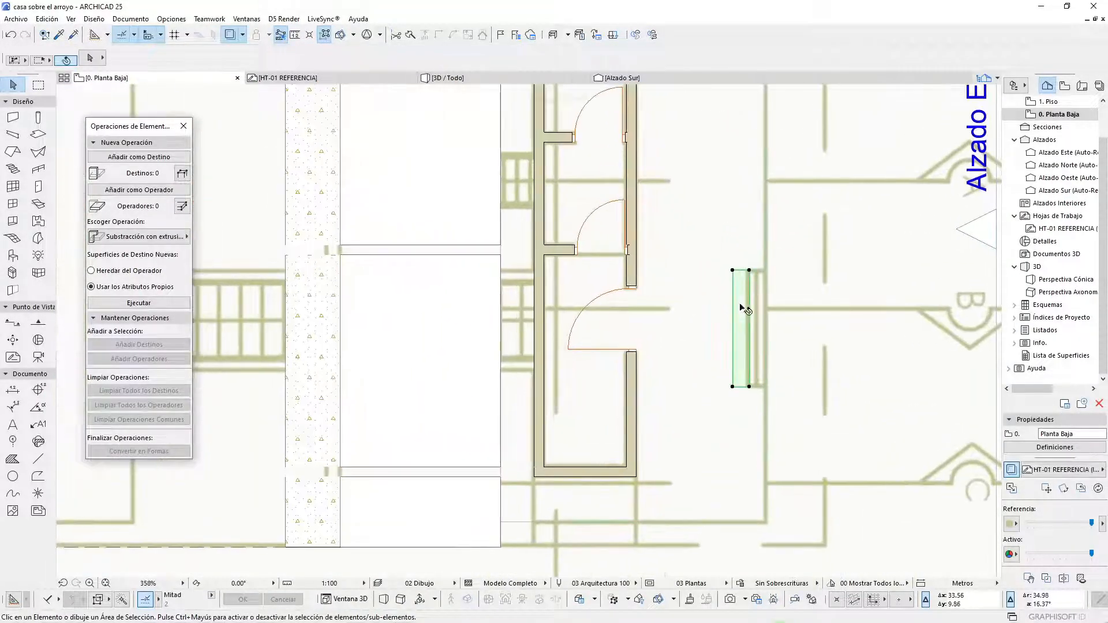
pyautogui.click(751, 320)
pyautogui.scroll(-6, 777, 311)
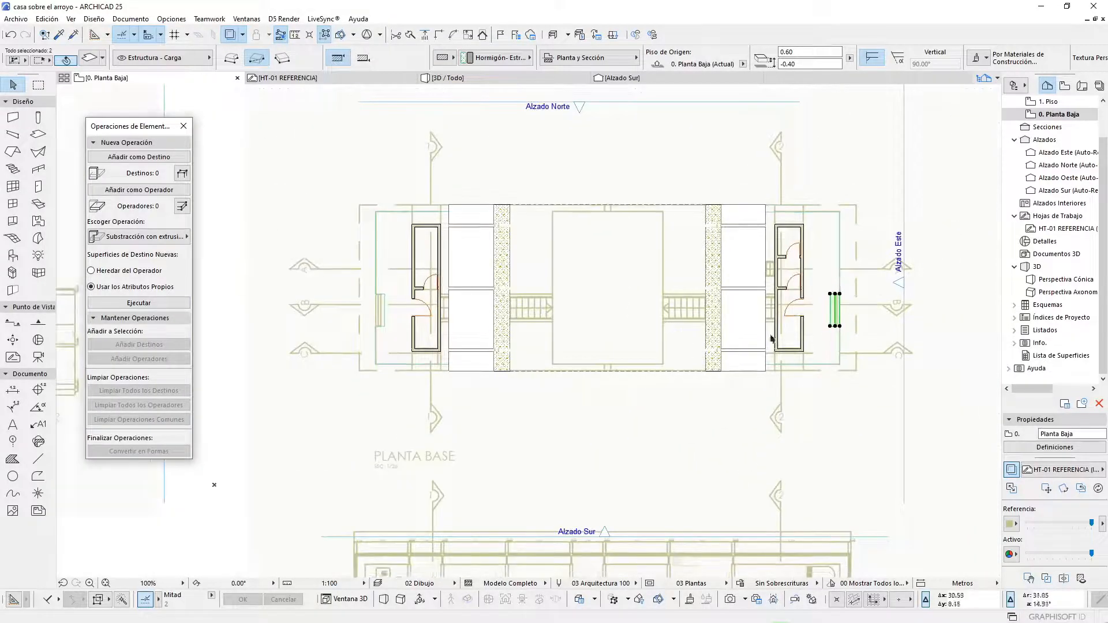
pyautogui.hotkey('ctrl', 'm')
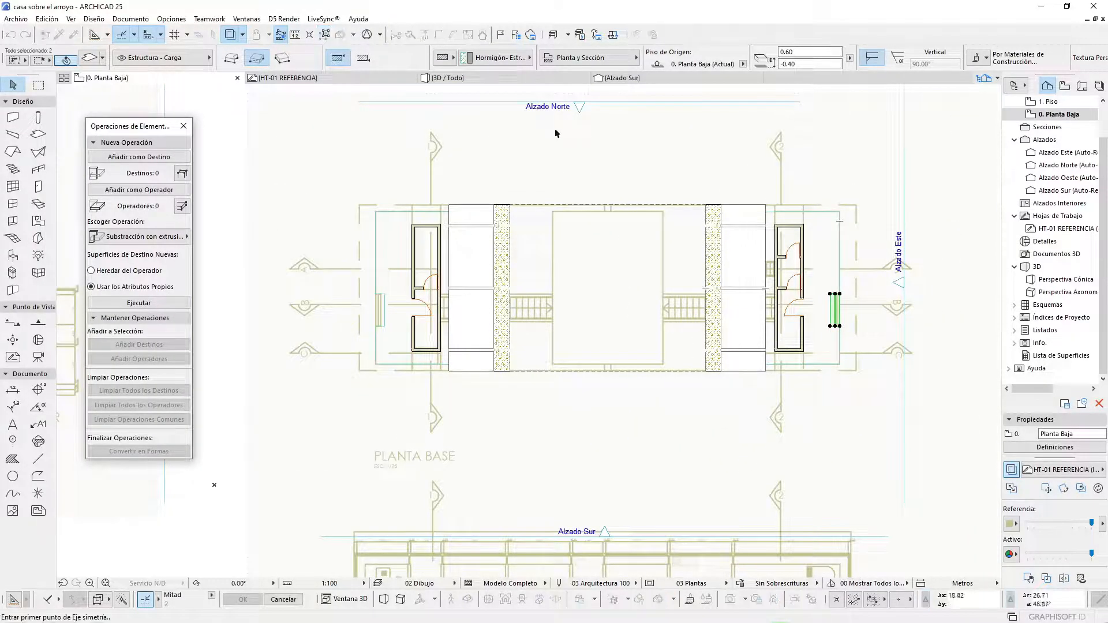
pyautogui.click(590, 137)
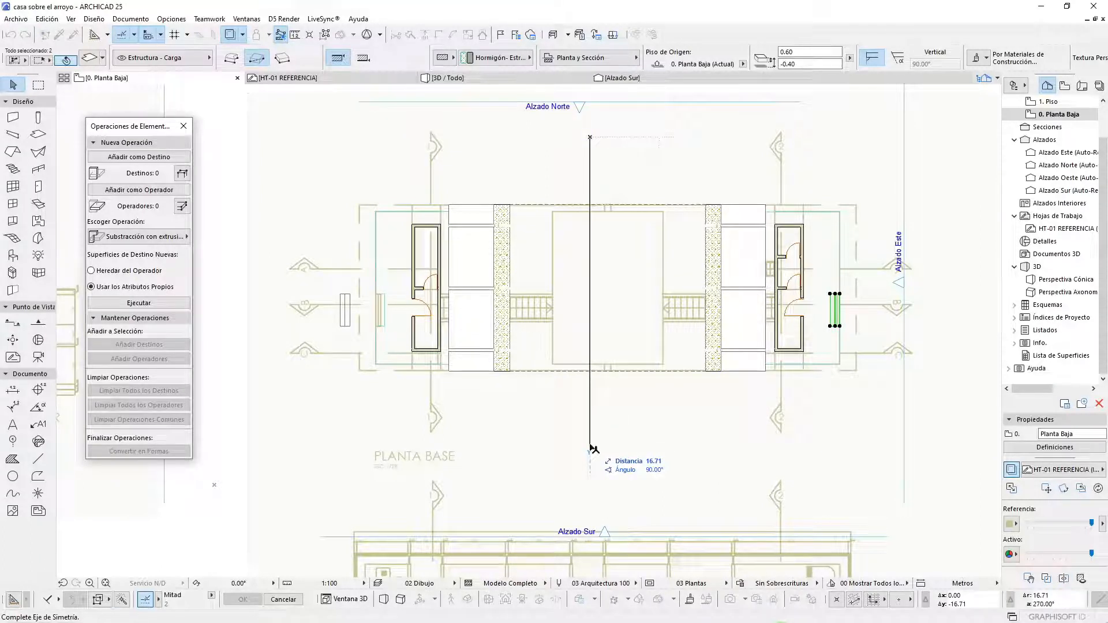
pyautogui.press('ctrl')
pyautogui.click(591, 447)
# - Move the mirrored step slabs into the notch of the west platform, aligning their inner lower corner with the notch corner
pyautogui.scroll(3, 840, 307)
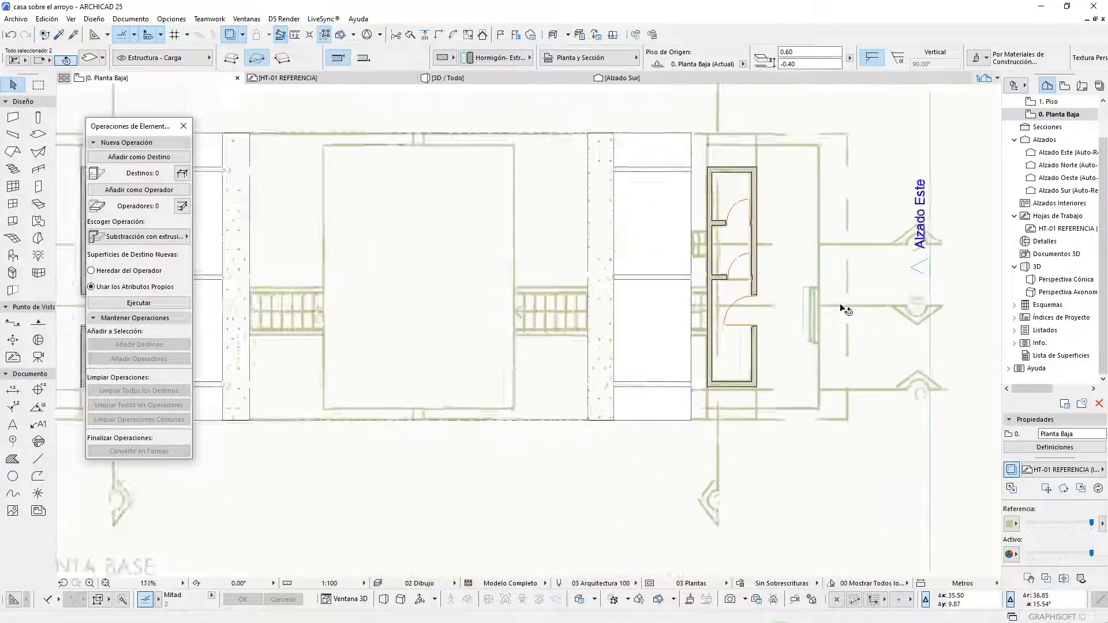
pyautogui.scroll(-3, 840, 306)
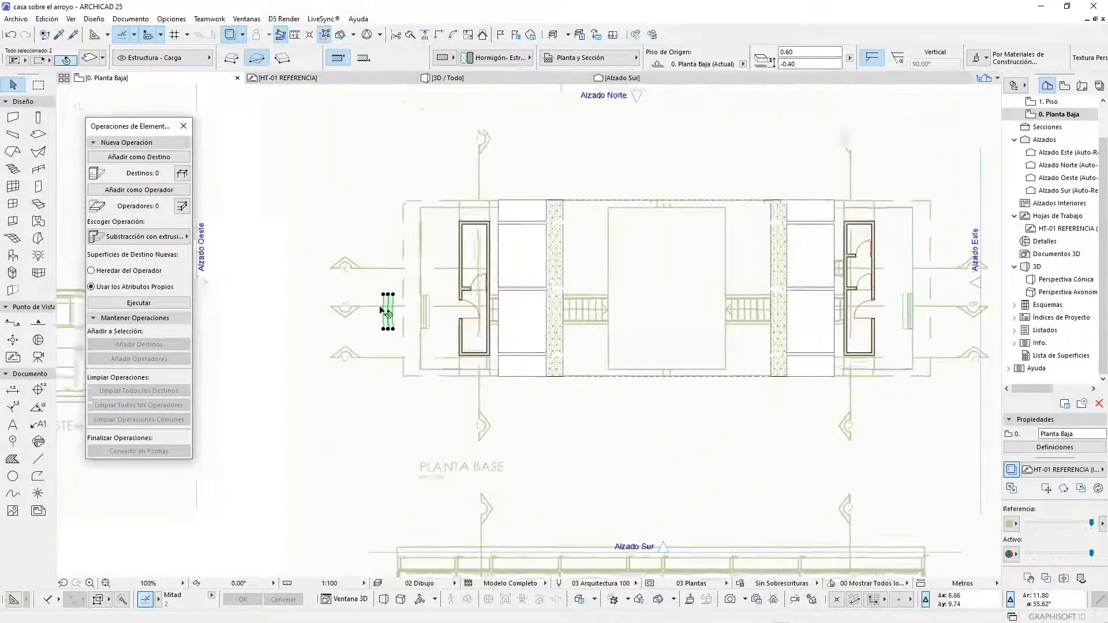
pyautogui.scroll(5, 390, 324)
pyautogui.click(435, 415)
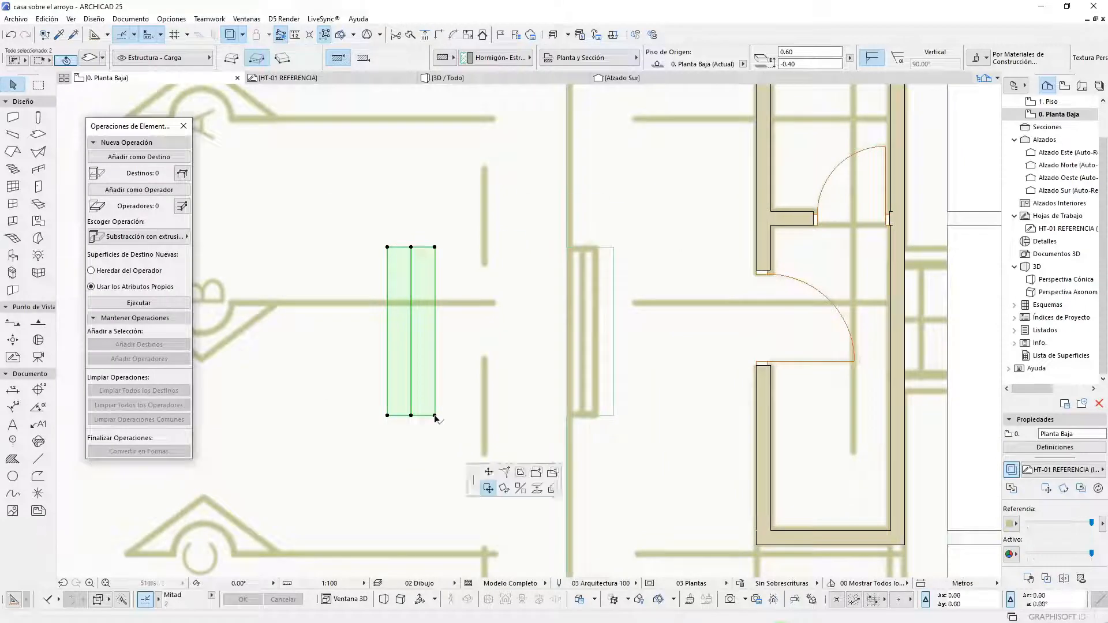
pyautogui.click(613, 416)
pyautogui.scroll(-8, 648, 339)
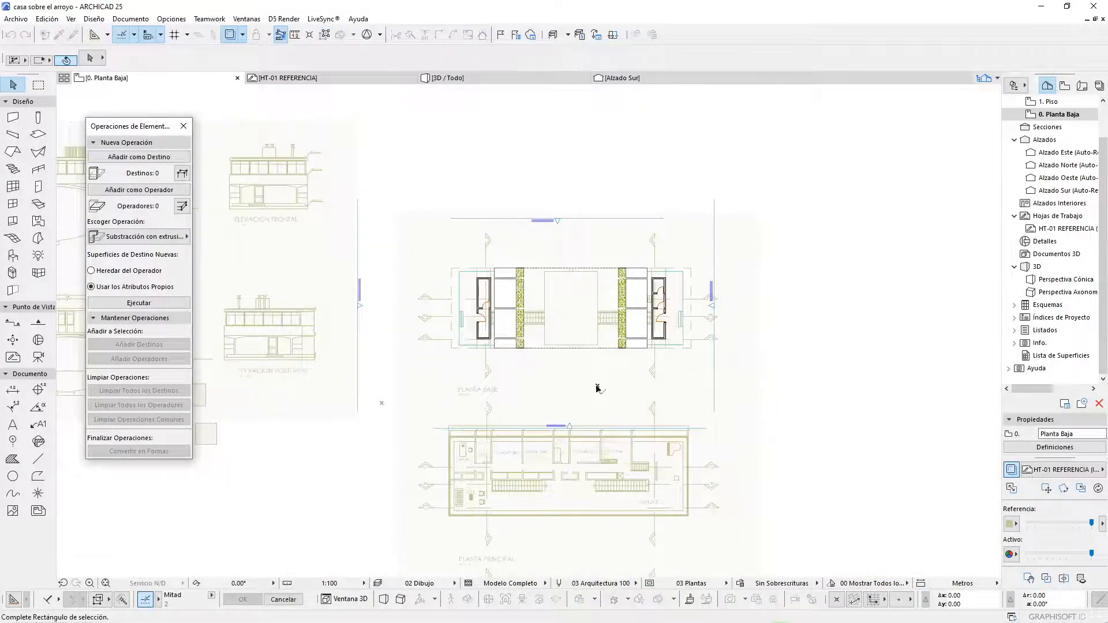
# - Examine the bridge house in the 3D perspective from both ends, checking the platforms, entrance steps, arch and doors
pyautogui.press('F3')
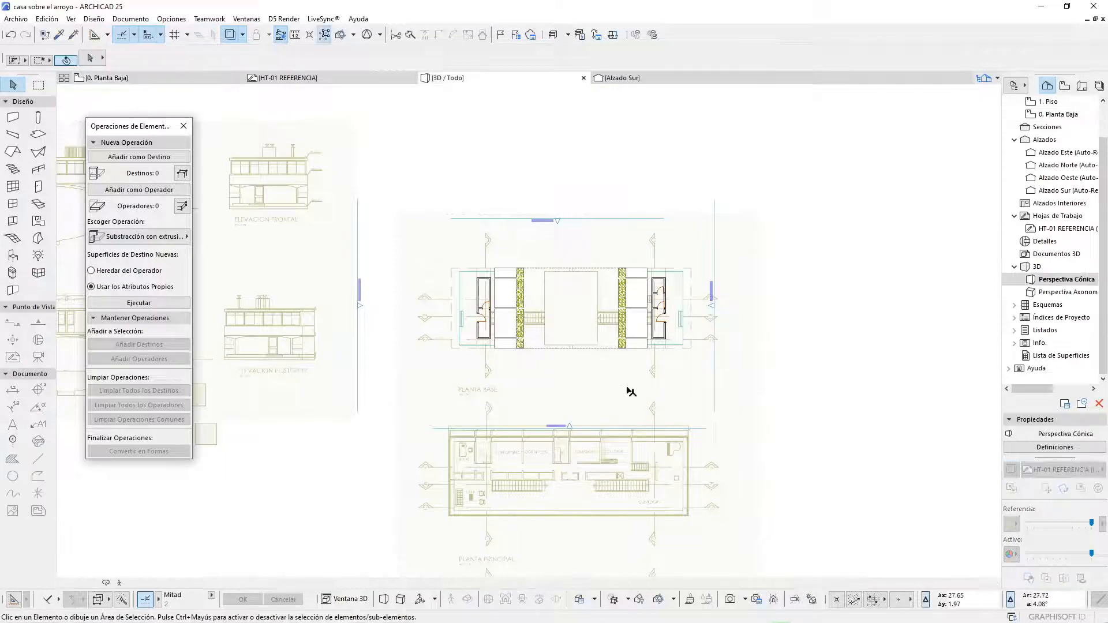
pyautogui.scroll(-3, 730, 351)
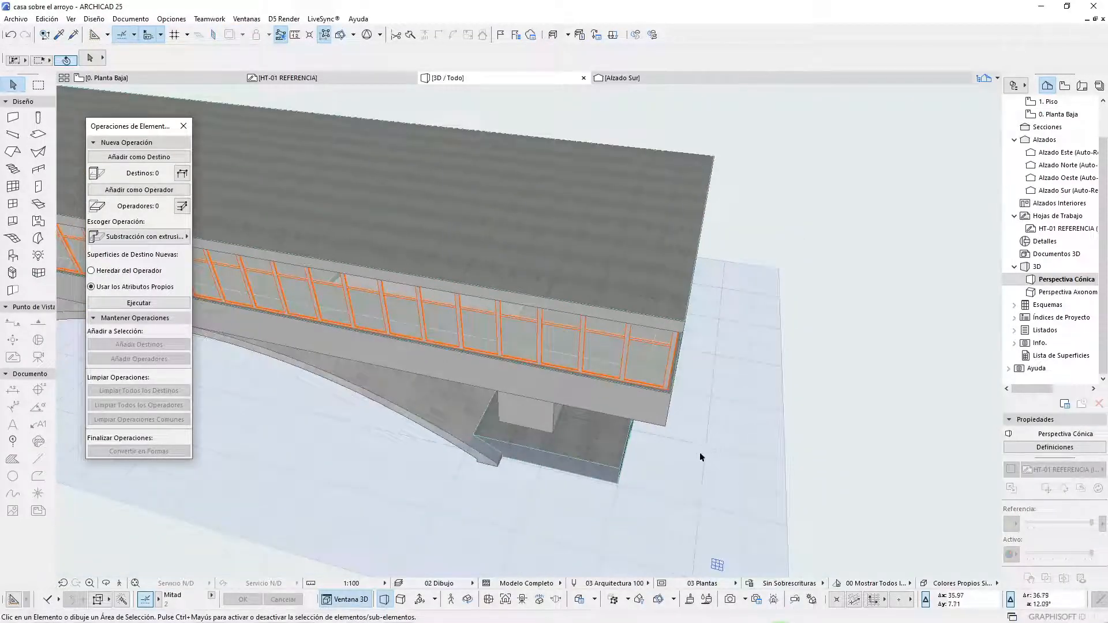
pyautogui.keyDown('shift'); pyautogui.moveTo(700, 455); pyautogui.dragTo(479, 341, button='middle'); pyautogui.keyUp('shift')
pyautogui.keyDown('shift'); pyautogui.moveTo(403, 363); pyautogui.dragTo(563, 396, button='middle'); pyautogui.keyUp('shift')
pyautogui.scroll(-2, 862, 394)
pyautogui.scroll(-2, 861, 394)
pyautogui.scroll(6, 331, 461)
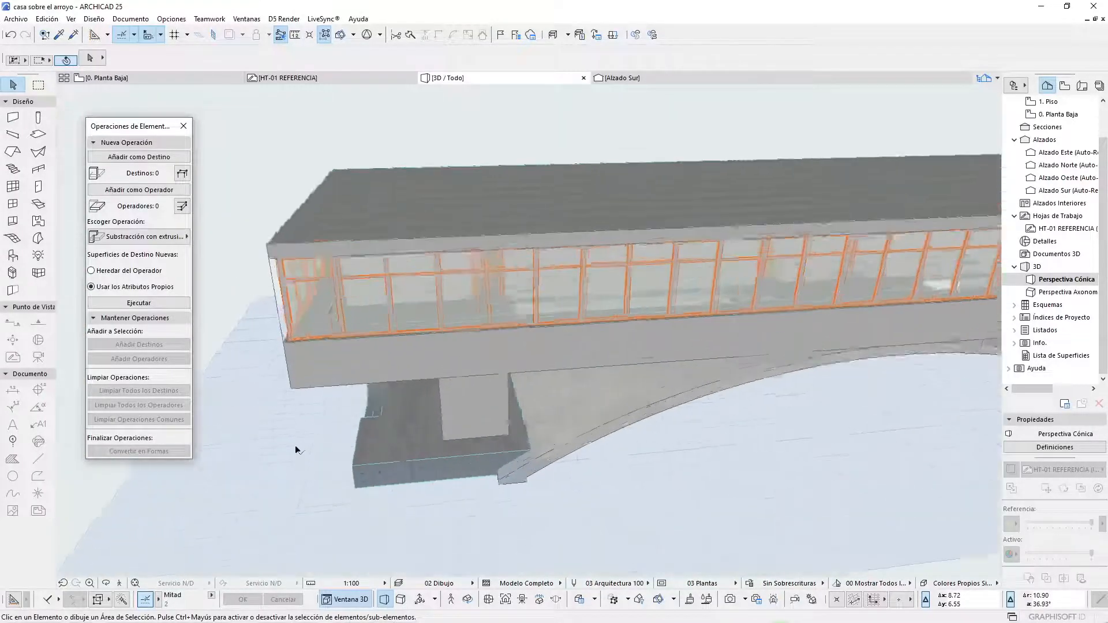
pyautogui.scroll(-4, 651, 400)
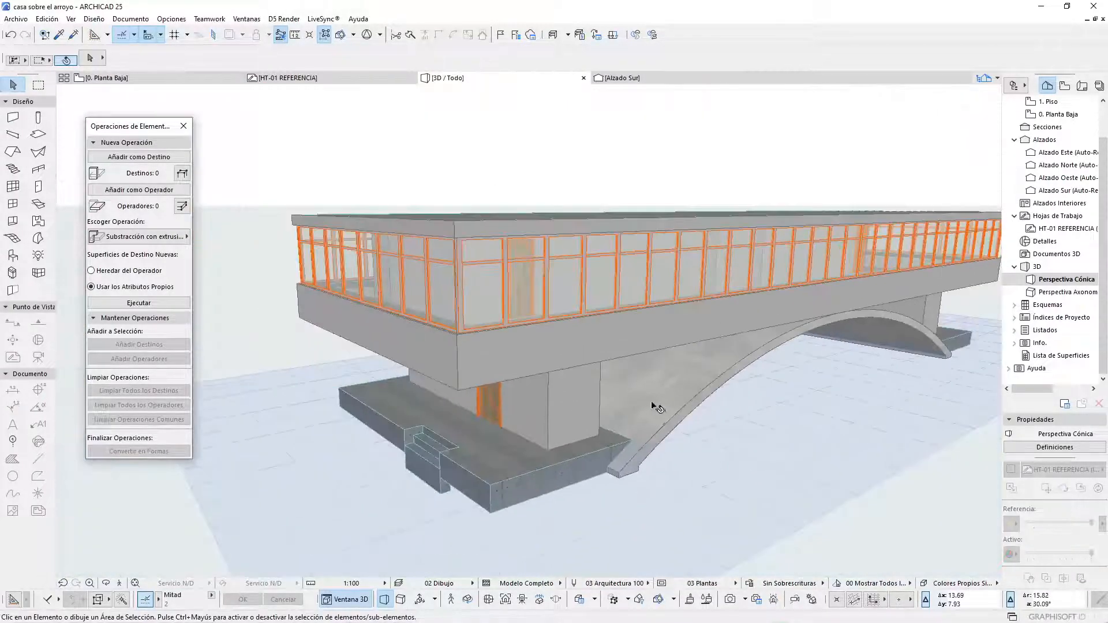
pyautogui.keyDown('shift'); pyautogui.moveTo(538, 435); pyautogui.dragTo(736, 422, button='middle'); pyautogui.keyUp('shift')
pyautogui.keyDown('shift'); pyautogui.moveTo(682, 454); pyautogui.dragTo(841, 446, button='middle'); pyautogui.keyUp('shift')
pyautogui.scroll(-4, 740, 435)
pyautogui.scroll(4, 675, 448)
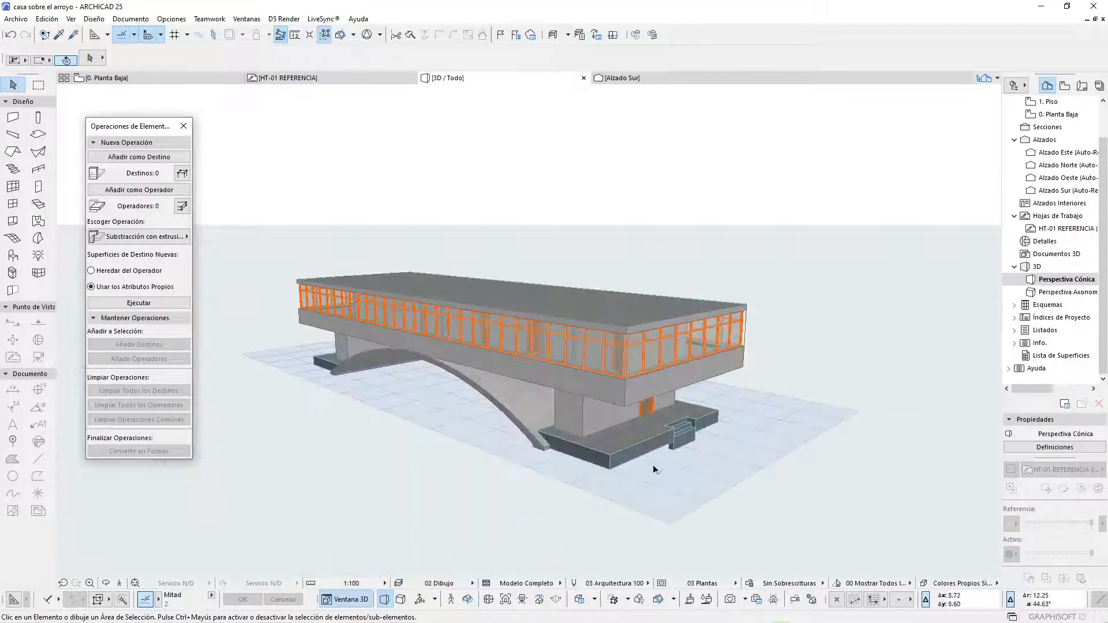
pyautogui.keyDown('shift'); pyautogui.moveTo(657, 501); pyautogui.dragTo(780, 435, button='middle'); pyautogui.keyUp('shift')
pyautogui.scroll(1, 383, 420)
pyautogui.scroll(5, 500, 402)
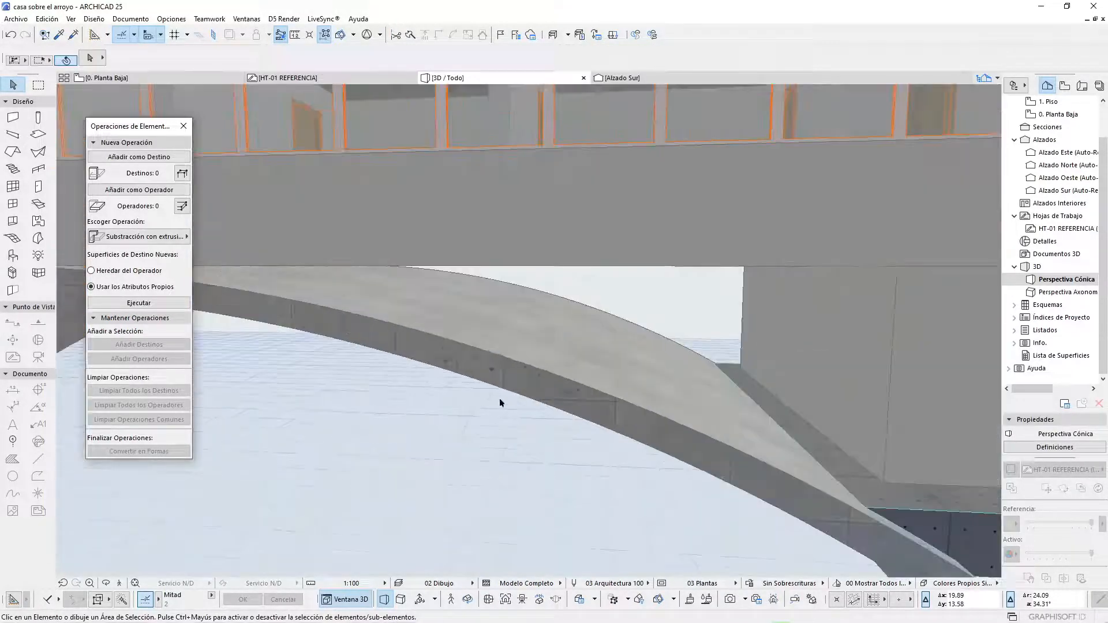
pyautogui.scroll(-3, 636, 339)
pyautogui.scroll(-2, 486, 371)
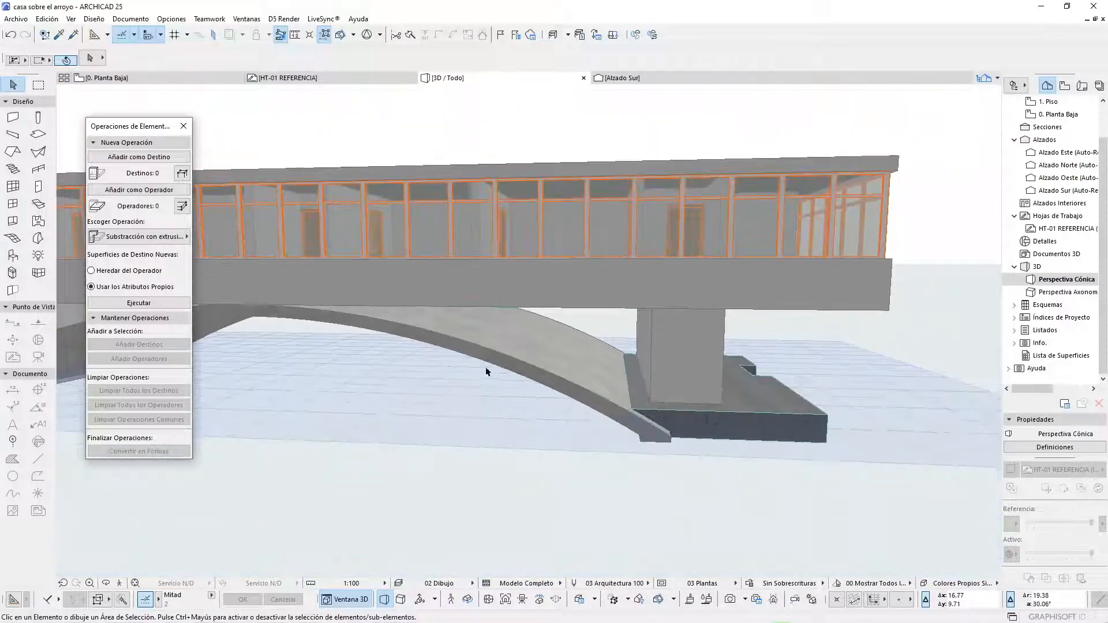
pyautogui.scroll(-3, 667, 448)
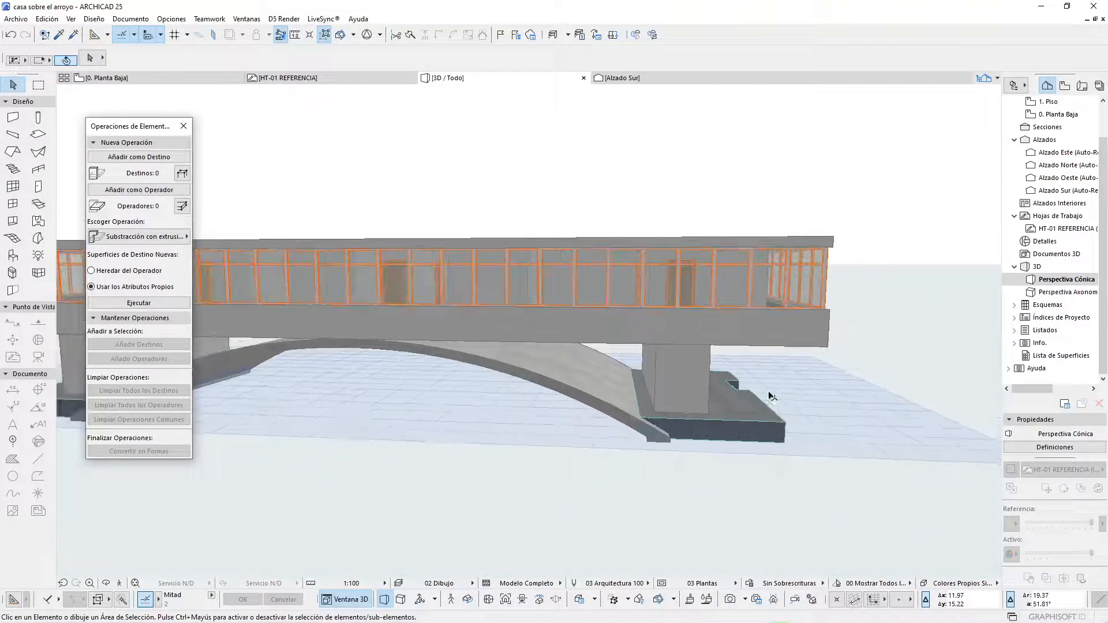
pyautogui.keyDown('shift'); pyautogui.moveTo(773, 399); pyautogui.dragTo(453, 402, button='middle'); pyautogui.keyUp('shift')
pyautogui.scroll(5, 879, 463)
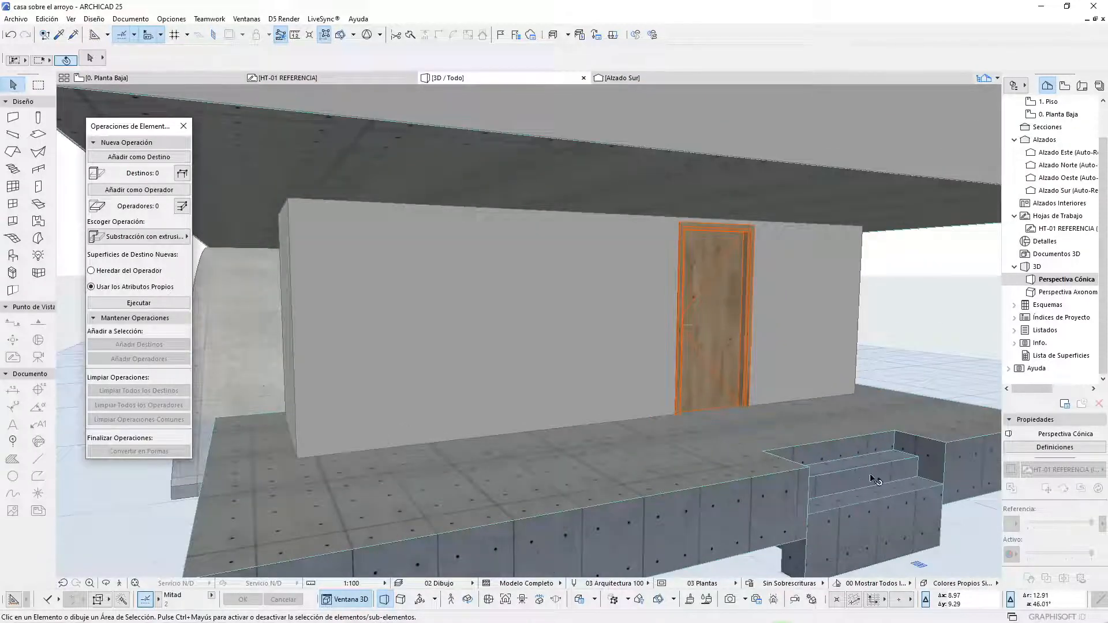
pyautogui.scroll(-4, 639, 418)
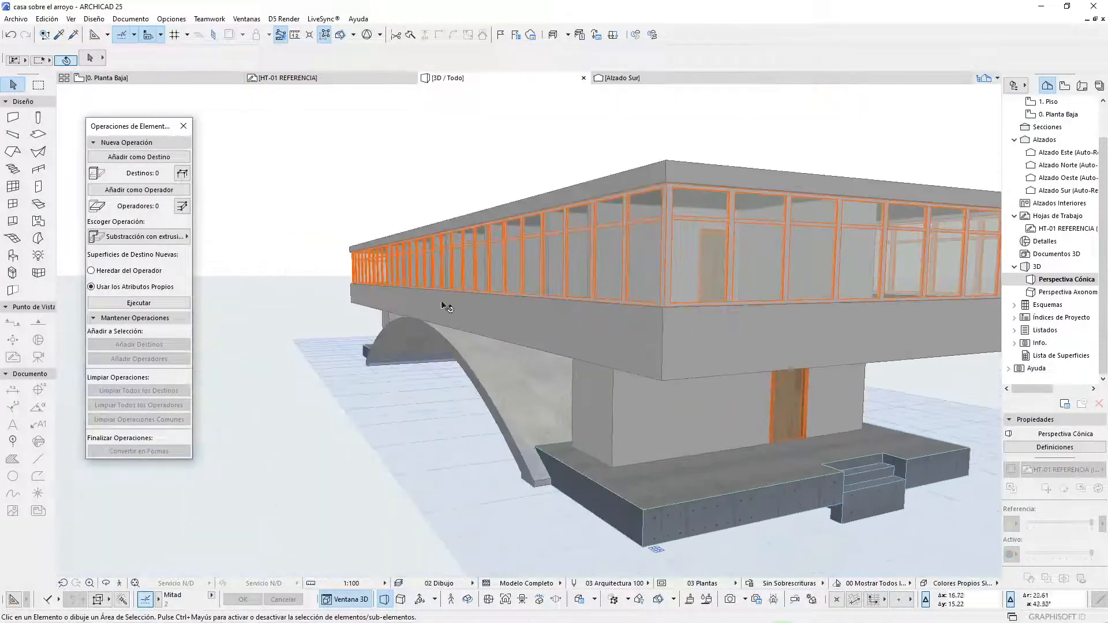
pyautogui.keyDown('shift'); pyautogui.moveTo(444, 306); pyautogui.dragTo(922, 394, button='middle'); pyautogui.keyUp('shift')
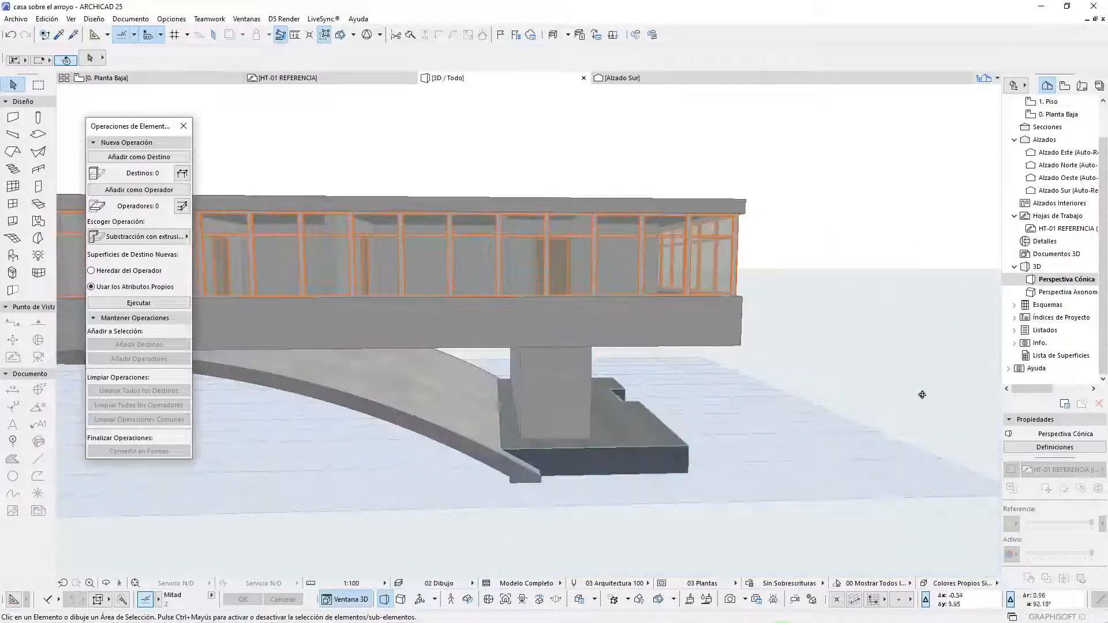
pyautogui.scroll(-5, 922, 394)
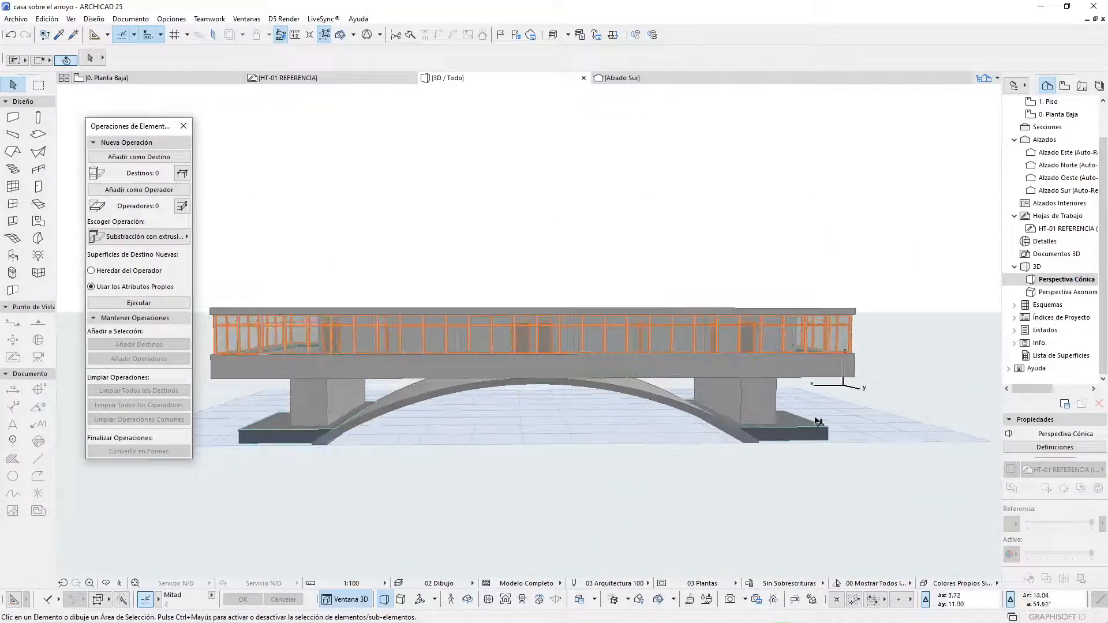
pyautogui.keyDown('shift'); pyautogui.moveTo(817, 420); pyautogui.dragTo(548, 413, button='middle'); pyautogui.keyUp('shift')
pyautogui.scroll(4, 885, 458)
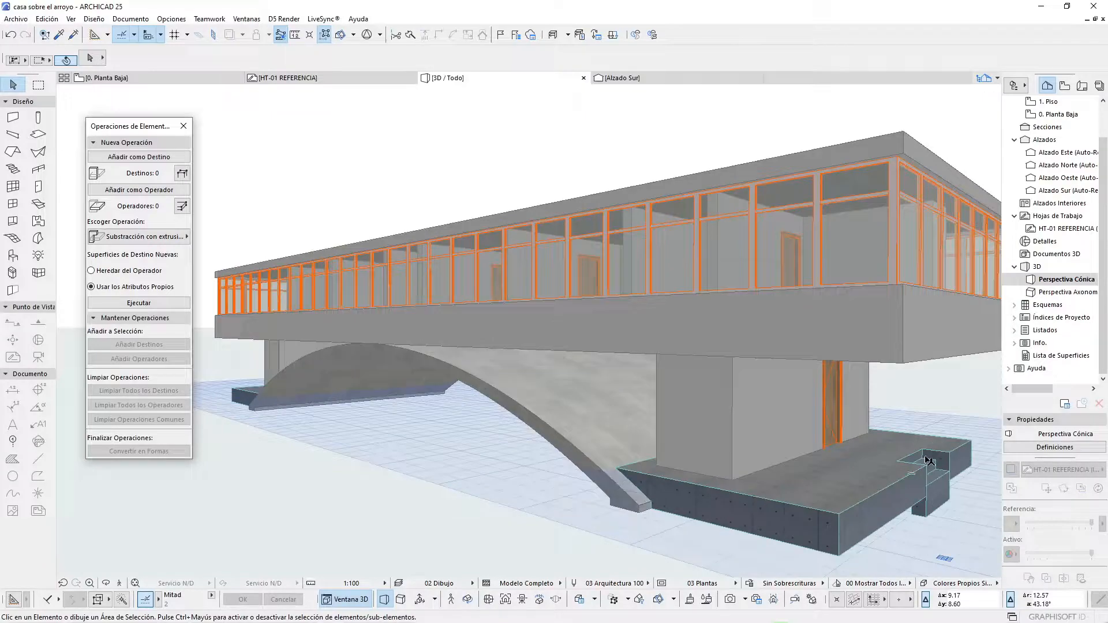
pyautogui.scroll(-2, 643, 418)
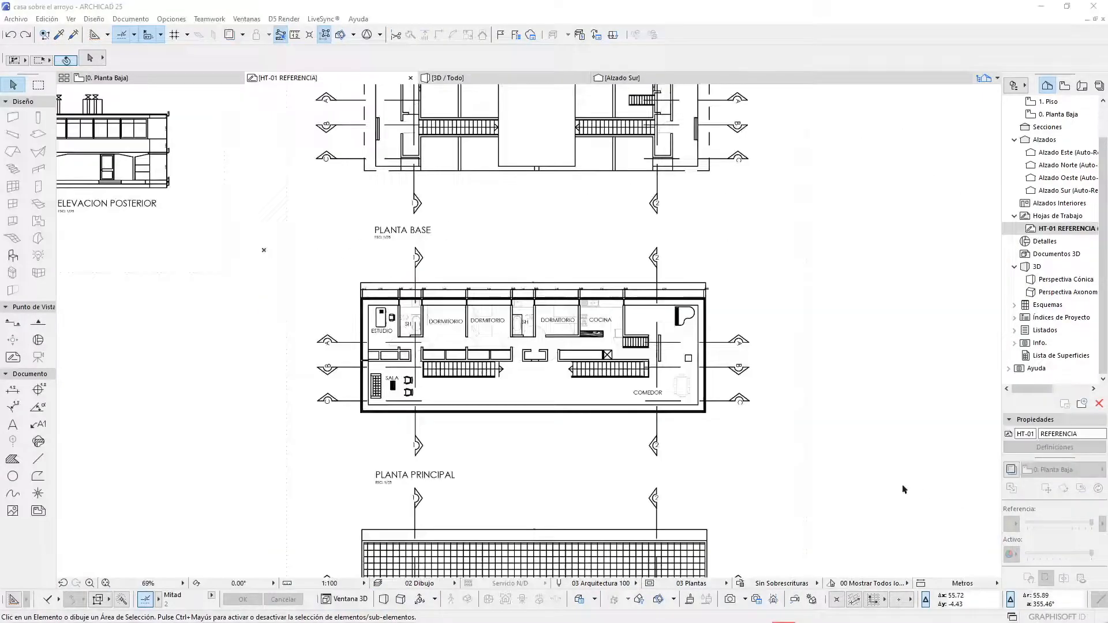
# - Examine the stairs beside the kitchen and dining room in the PLANTA PRINCIPAL drawing of the HT-01 REFERENCIA worksheet
pyautogui.scroll(5, 631, 370)
pyautogui.scroll(3, 632, 369)
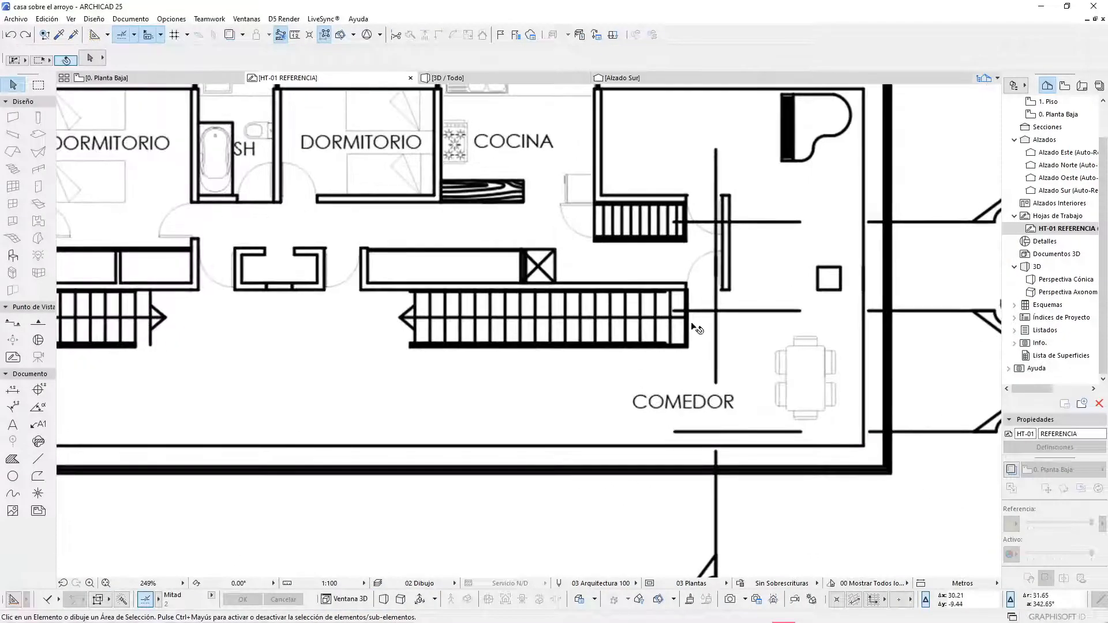
pyautogui.scroll(1, 692, 324)
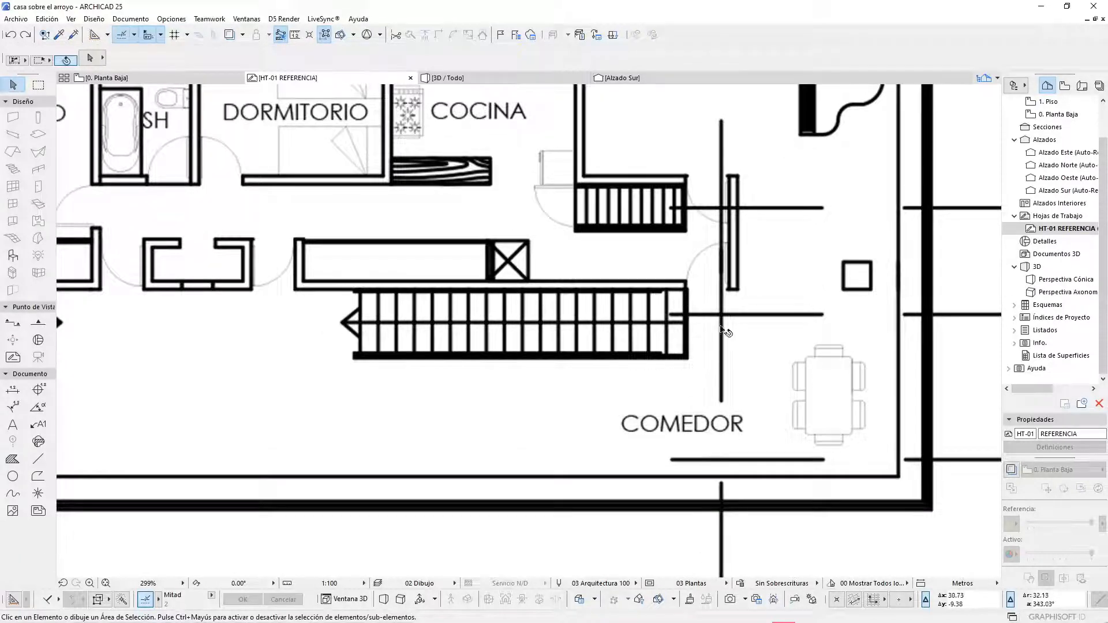
pyautogui.scroll(-3, 639, 401)
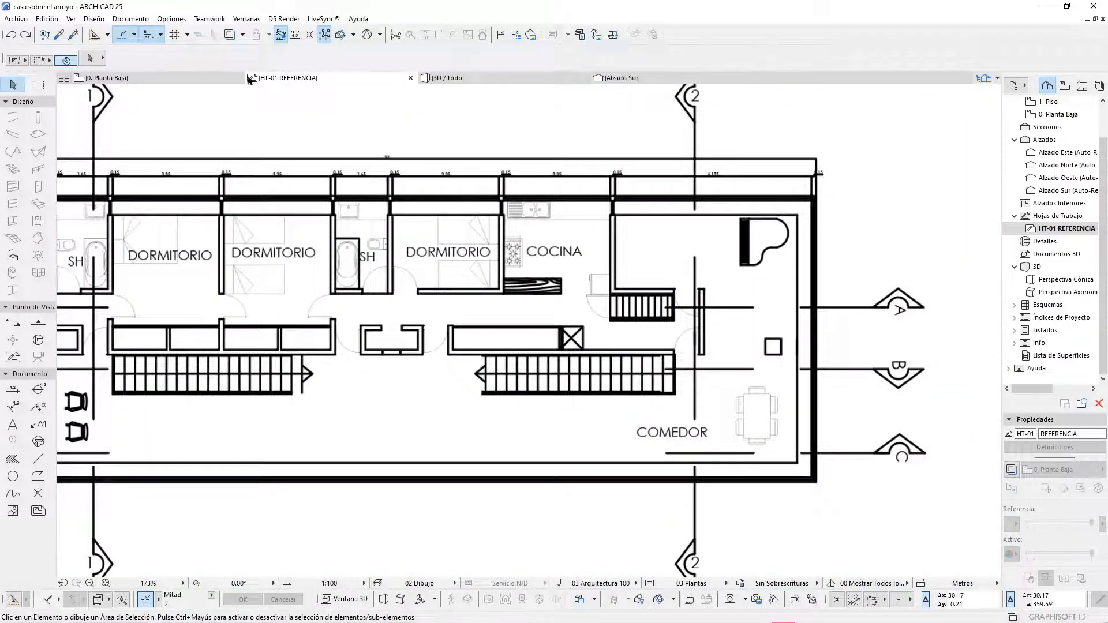
# - On the Planta Baja plan, draw a rectangular slab about 0.34 by 1.17 m for the first stair tread at the east room's west wall
pyautogui.click(207, 78)
pyautogui.scroll(5, 669, 393)
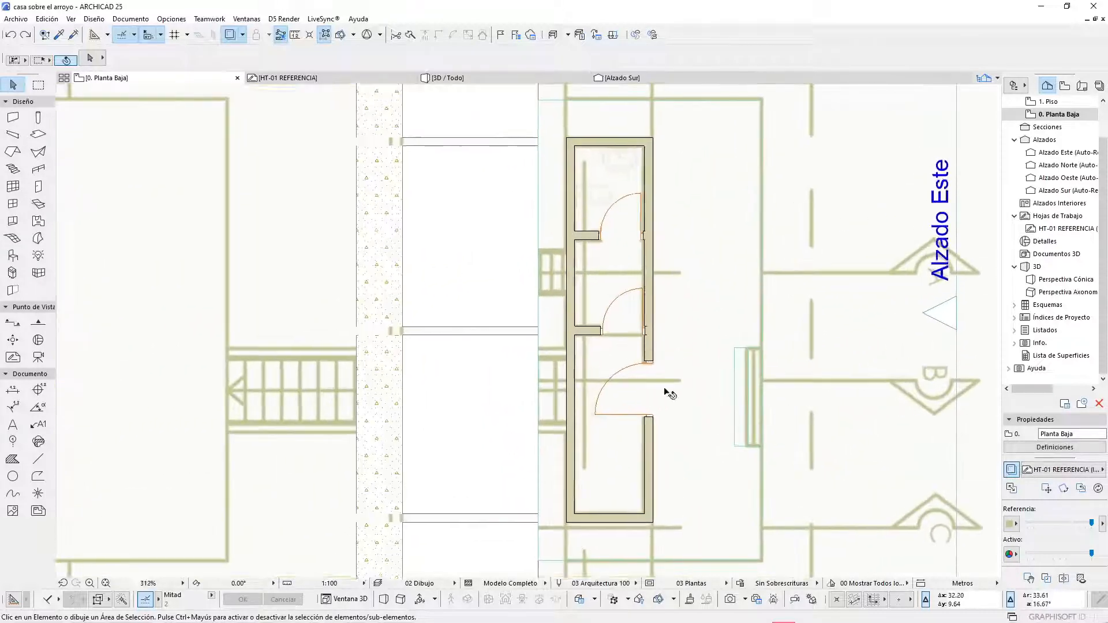
pyautogui.scroll(3, 670, 393)
pyautogui.scroll(3, 547, 408)
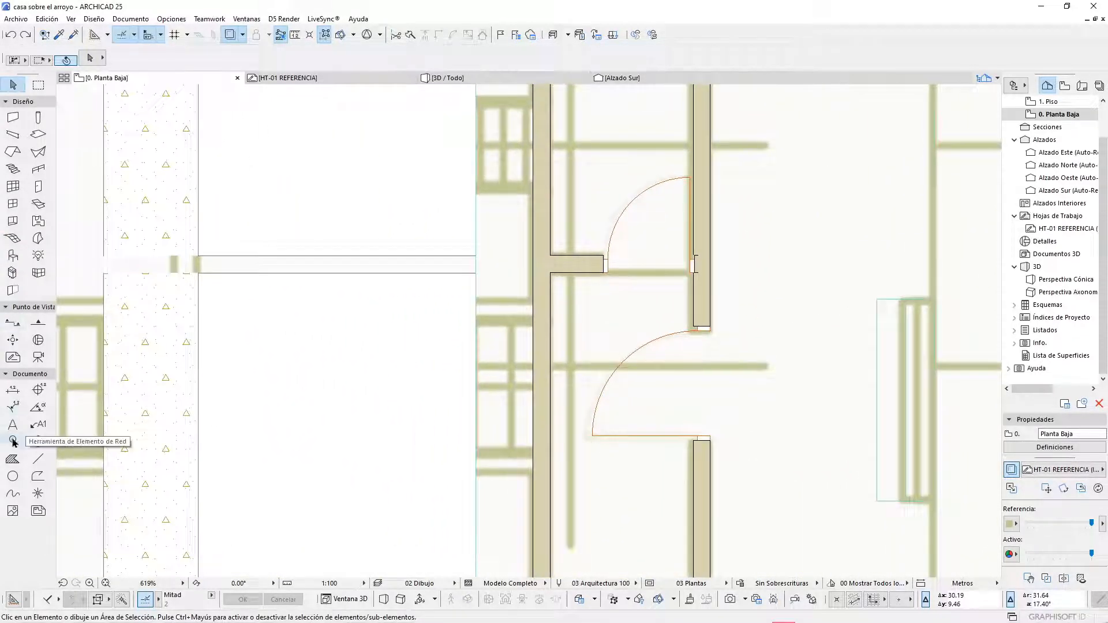
pyautogui.click(38, 134)
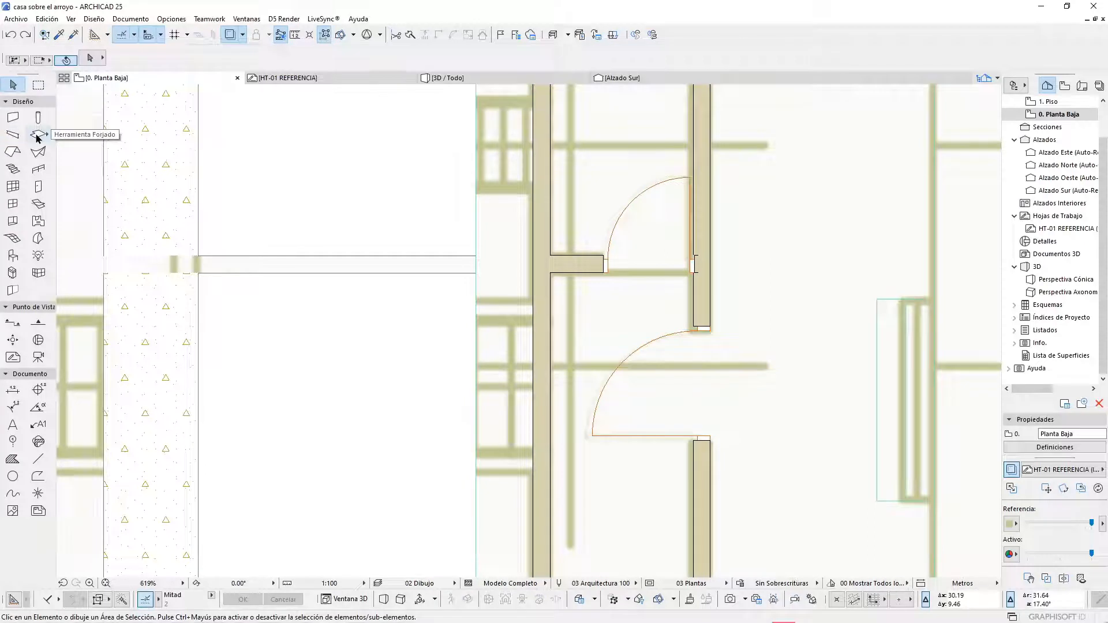
pyautogui.click(512, 455)
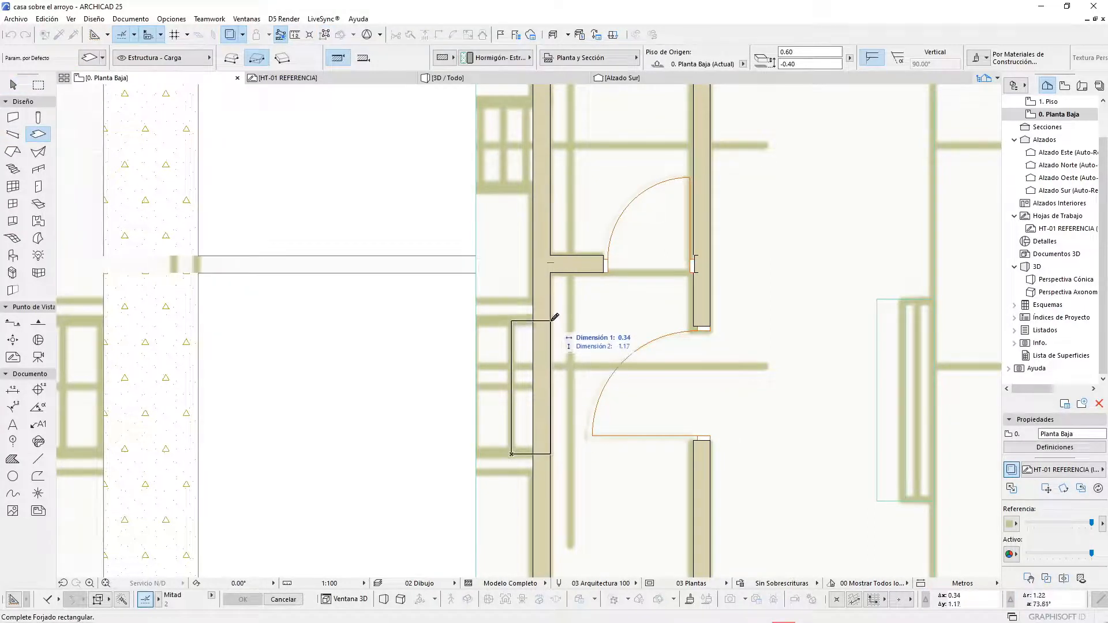
pyautogui.scroll(2, 555, 317)
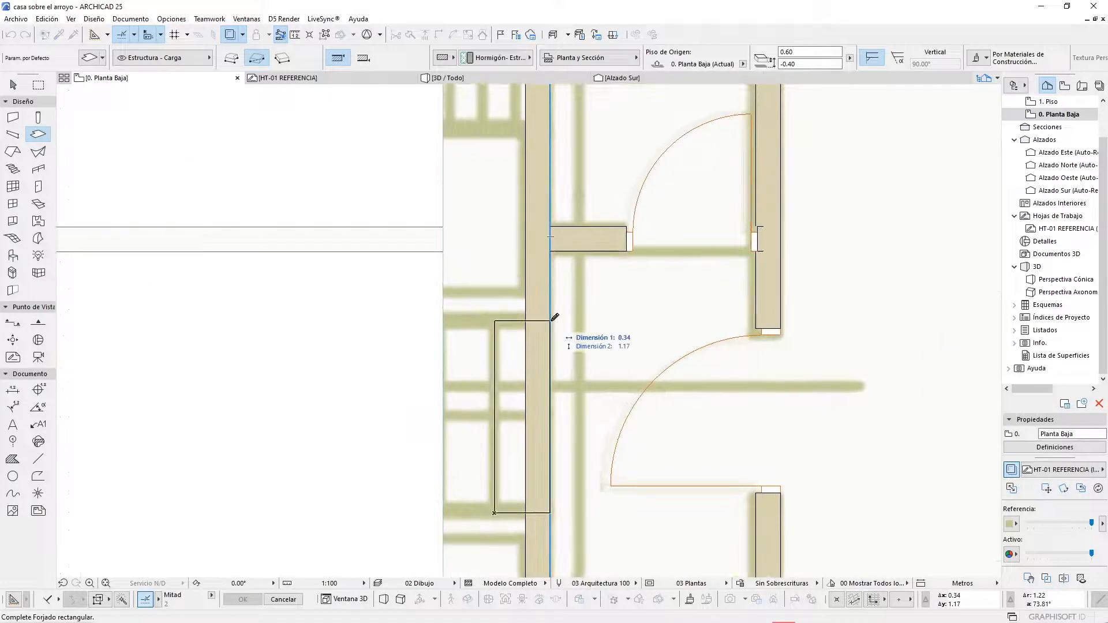
pyautogui.click(551, 320)
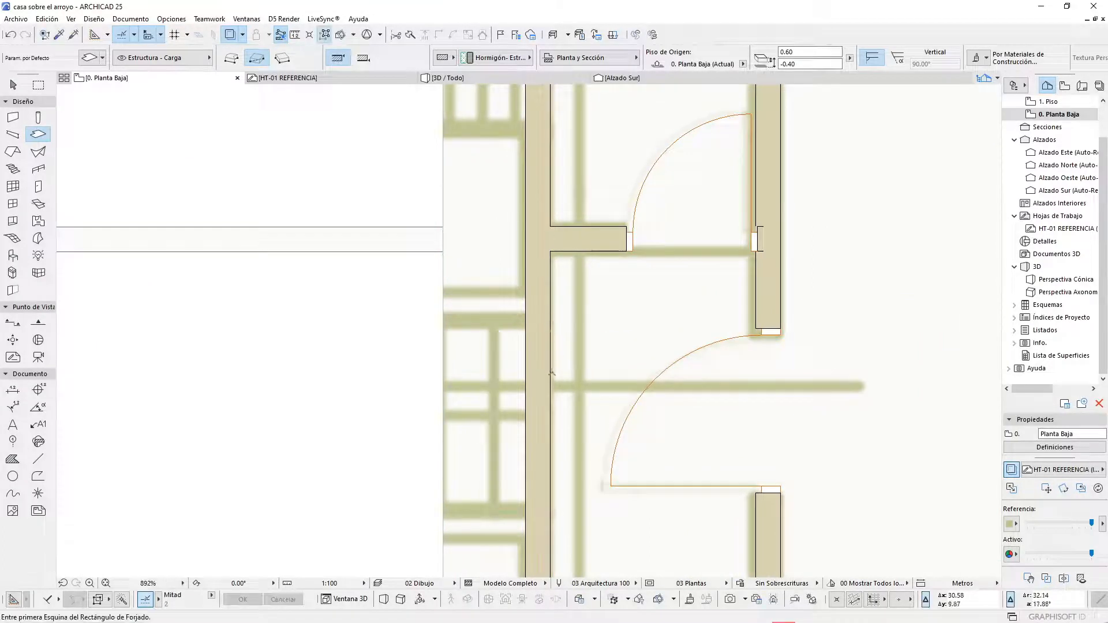
pyautogui.press('Escape')
pyautogui.click(503, 360)
pyautogui.scroll(3, 501, 352)
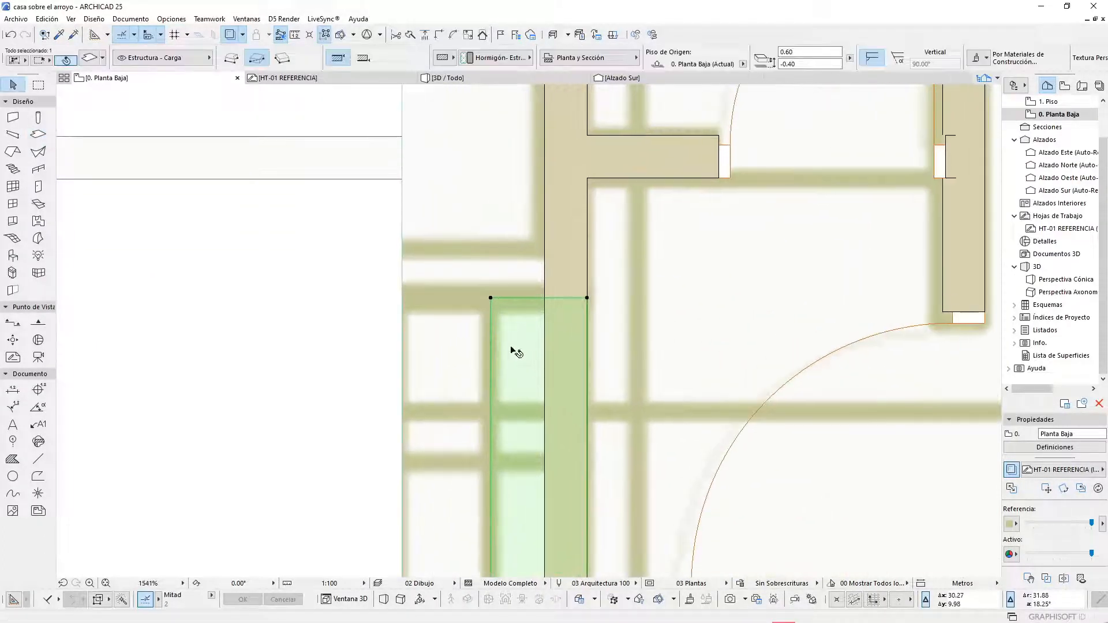
pyautogui.scroll(2, 499, 353)
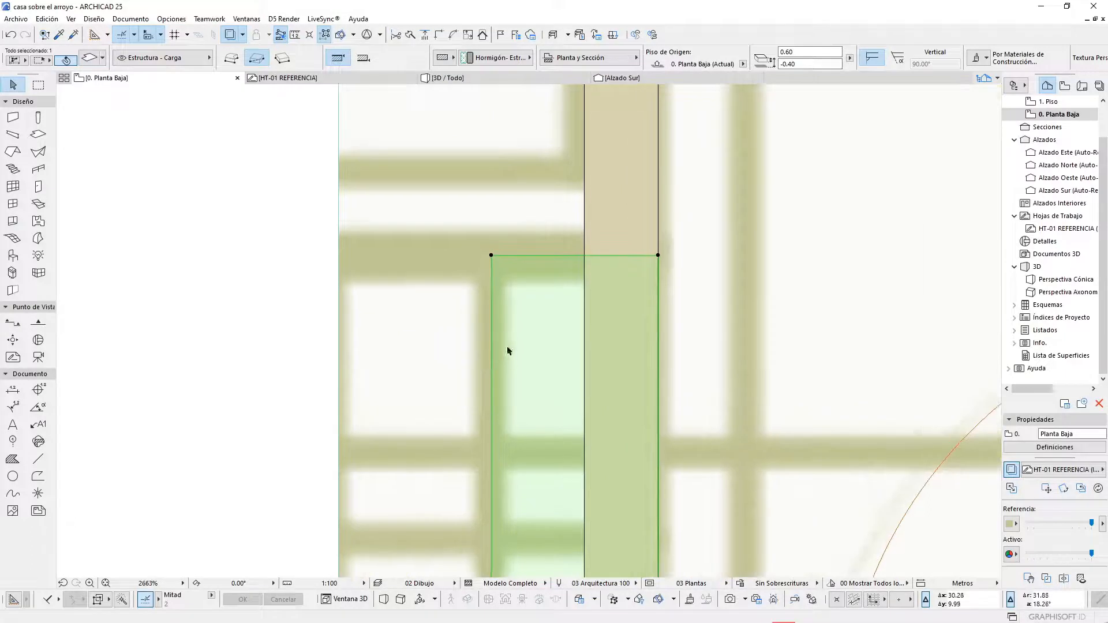
pyautogui.scroll(-1, 508, 351)
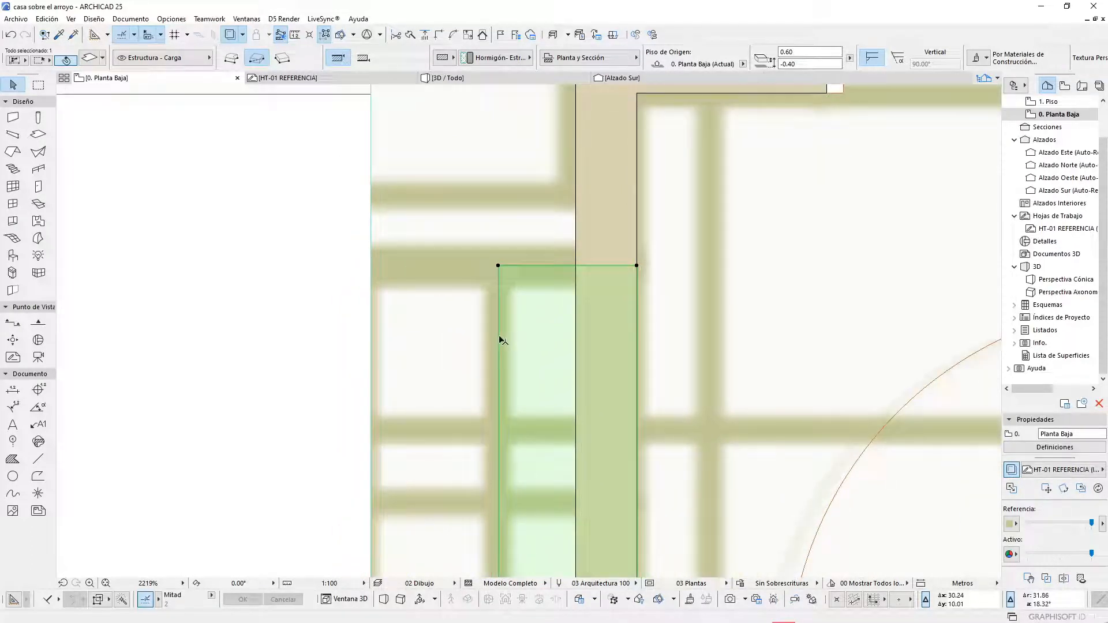
pyautogui.click(498, 334)
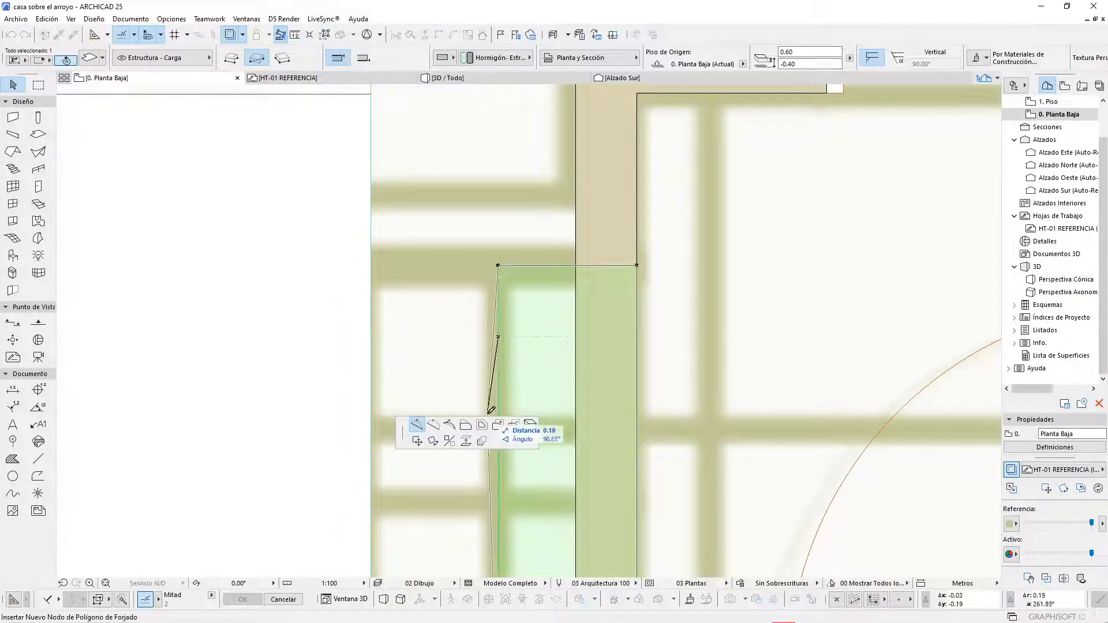
pyautogui.click(466, 425)
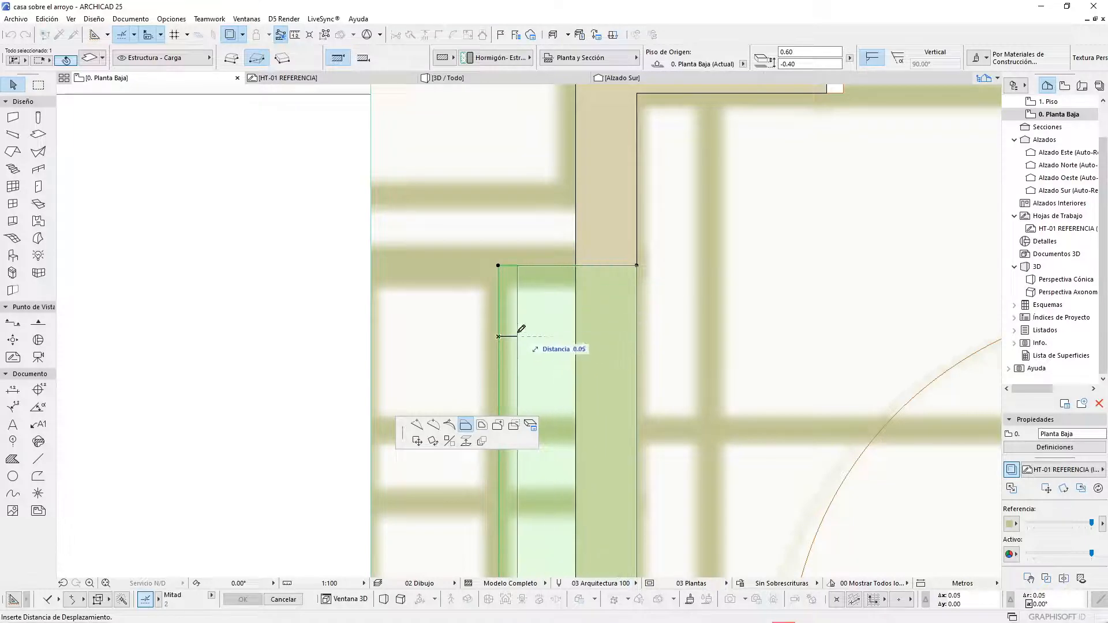
pyautogui.press('Escape')
# - Move the Alzado Sur elevation line north so it cuts through the stairs and the new step slab
pyautogui.scroll(-5, 615, 293)
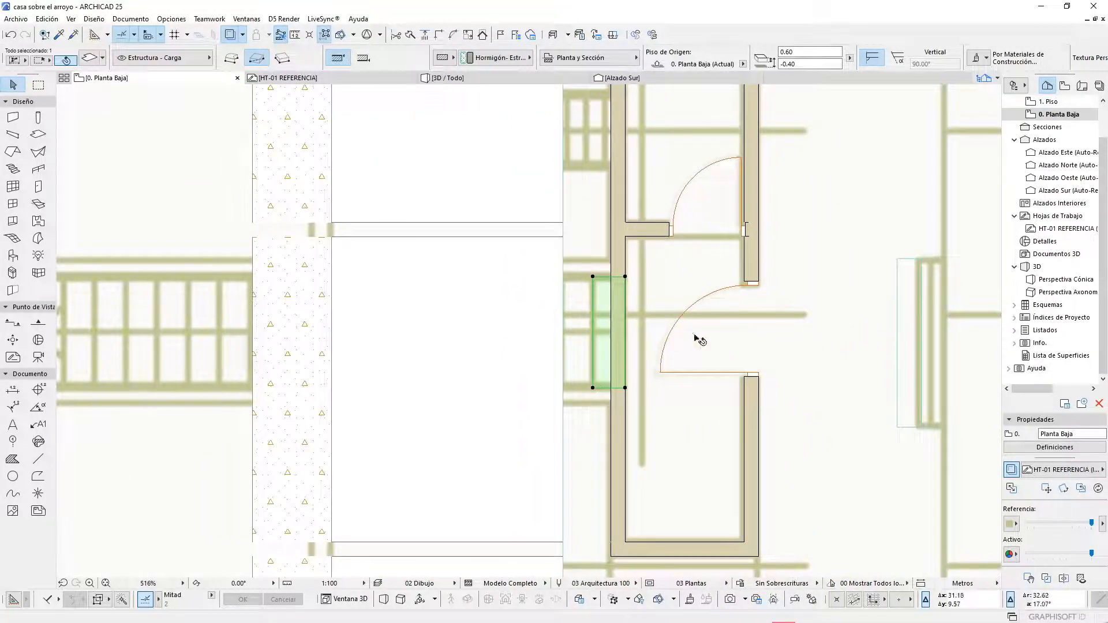
pyautogui.scroll(-3, 894, 364)
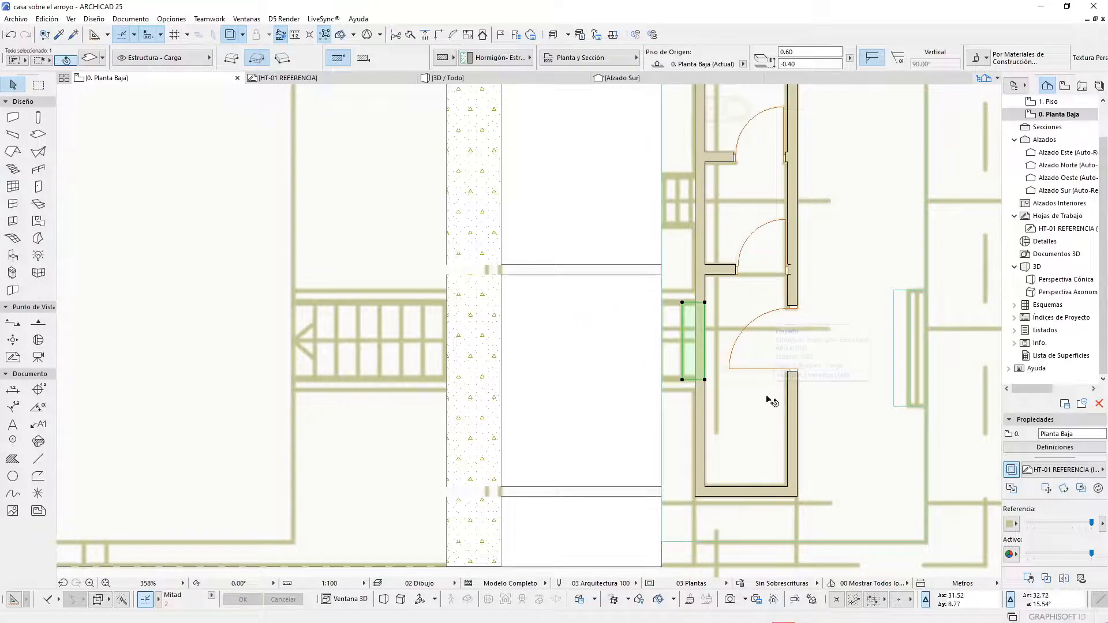
pyautogui.scroll(6, 767, 398)
pyautogui.scroll(-2, 710, 361)
pyautogui.scroll(-4, 577, 321)
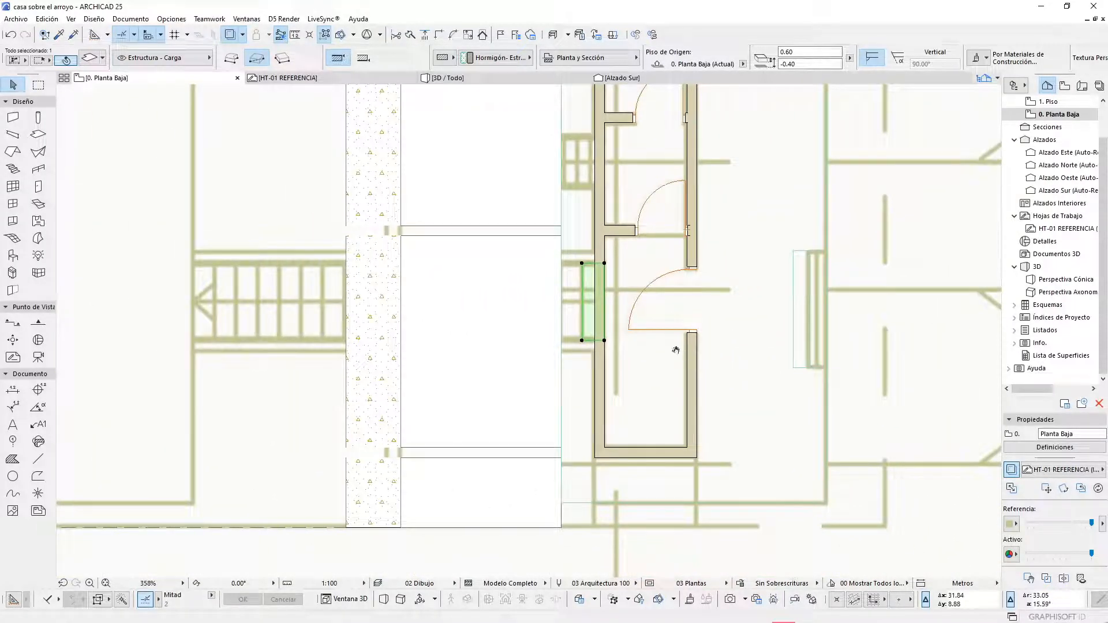
pyautogui.moveTo(676, 349); pyautogui.dragTo(520, 370, button='middle')
pyautogui.scroll(-7, 621, 291)
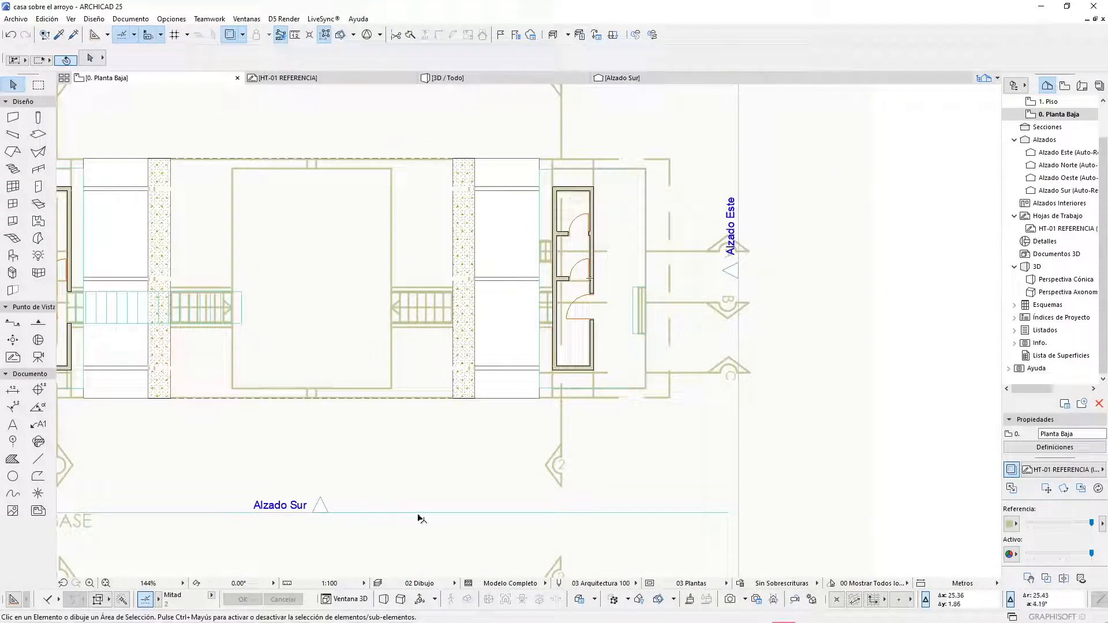
pyautogui.moveTo(417, 511)
pyautogui.mouseDown()
pyautogui.moveTo(430, 545)
pyautogui.moveTo(437, 314)
pyautogui.mouseUp()
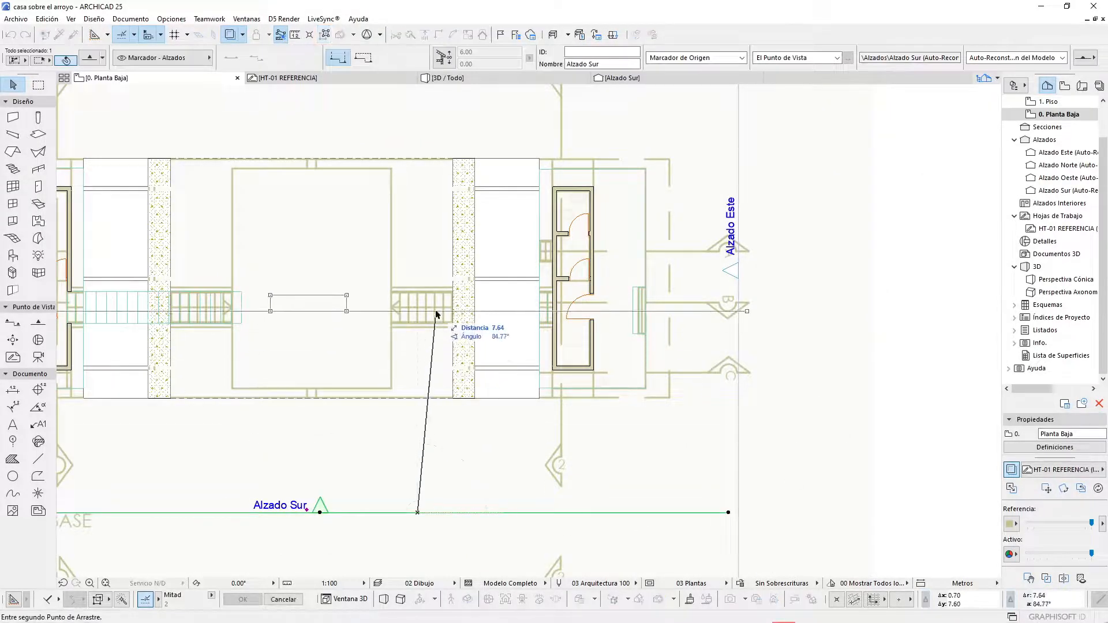
pyautogui.click(436, 312)
pyautogui.scroll(2, 527, 285)
pyautogui.scroll(2, 358, 324)
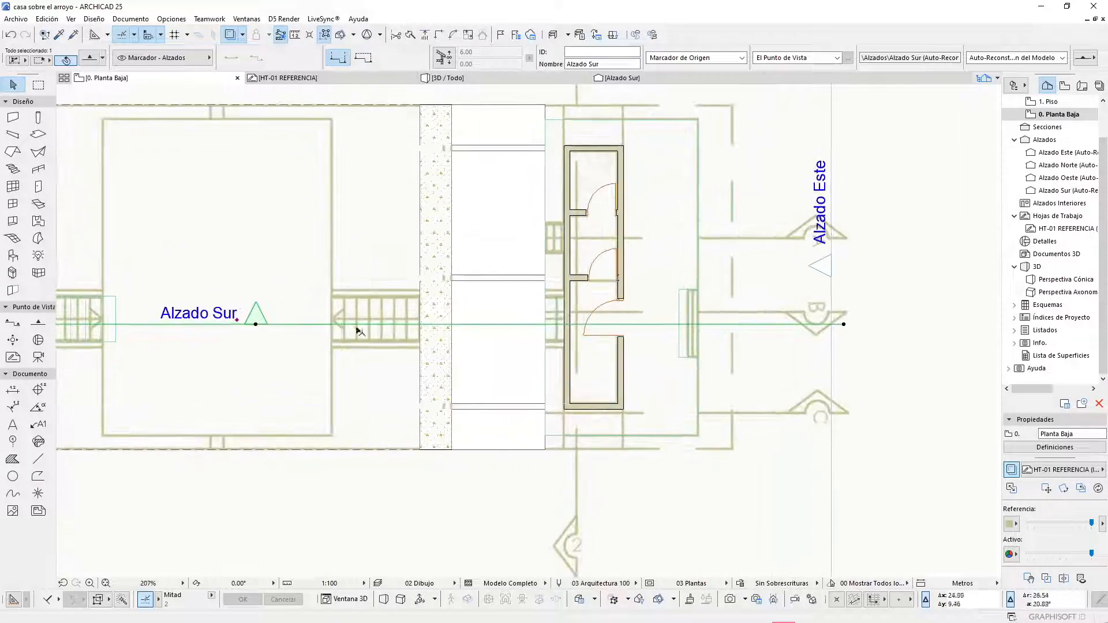
pyautogui.scroll(3, 502, 311)
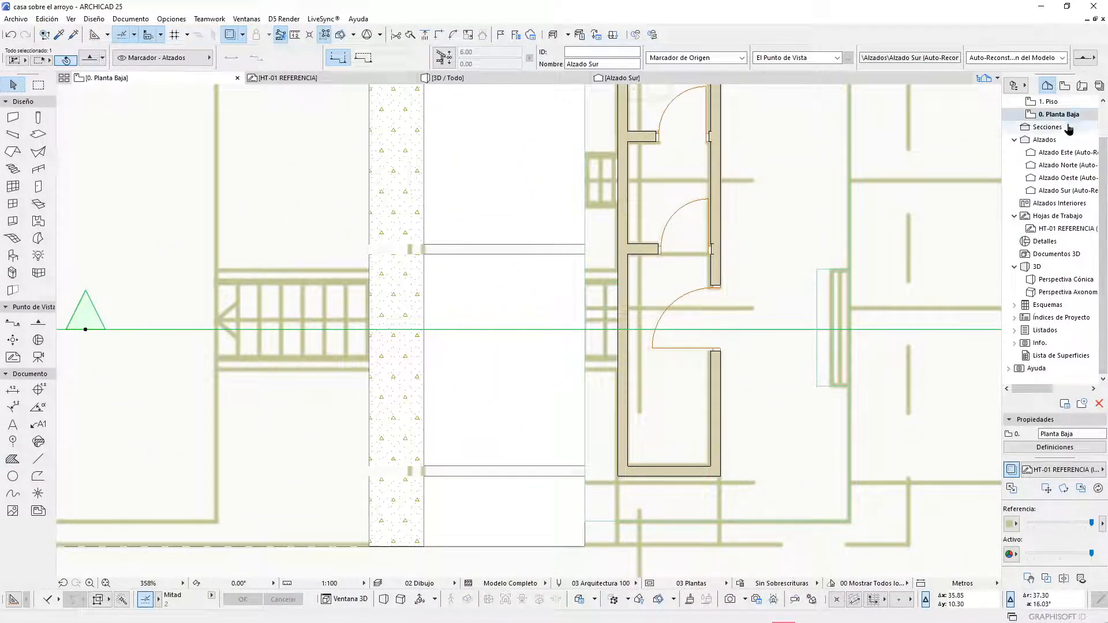
# - In the Alzado Sur elevation, raise the new step slab so its top sits 0.15 m above the ground floor level
pyautogui.click(1074, 192)
pyautogui.doubleClick(1077, 198)
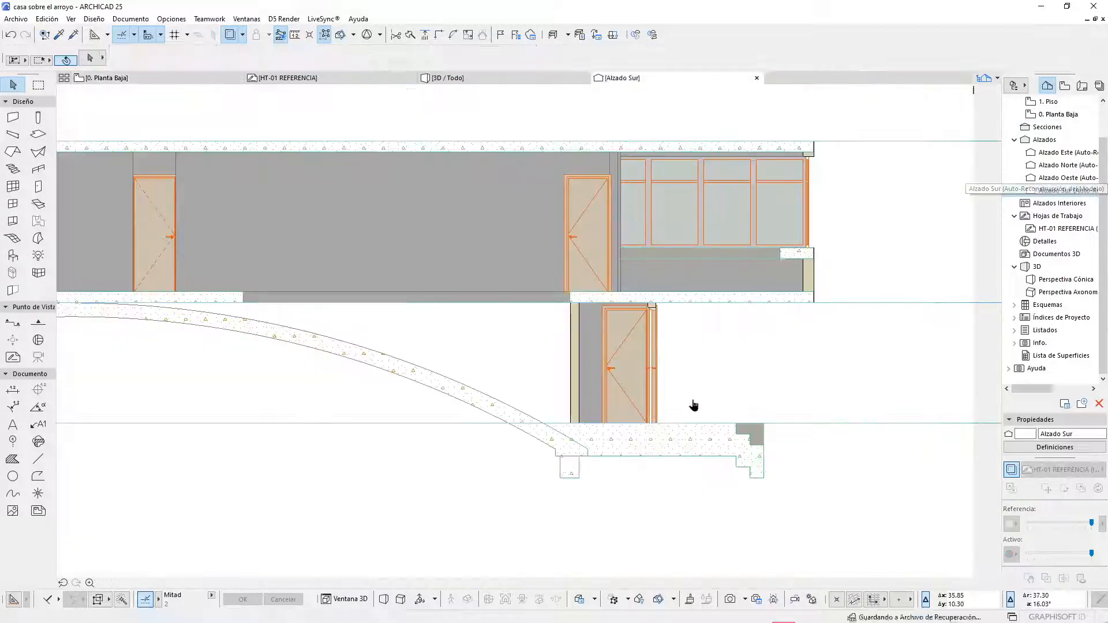
pyautogui.scroll(3, 571, 473)
pyautogui.scroll(3, 571, 473)
pyautogui.click(592, 510)
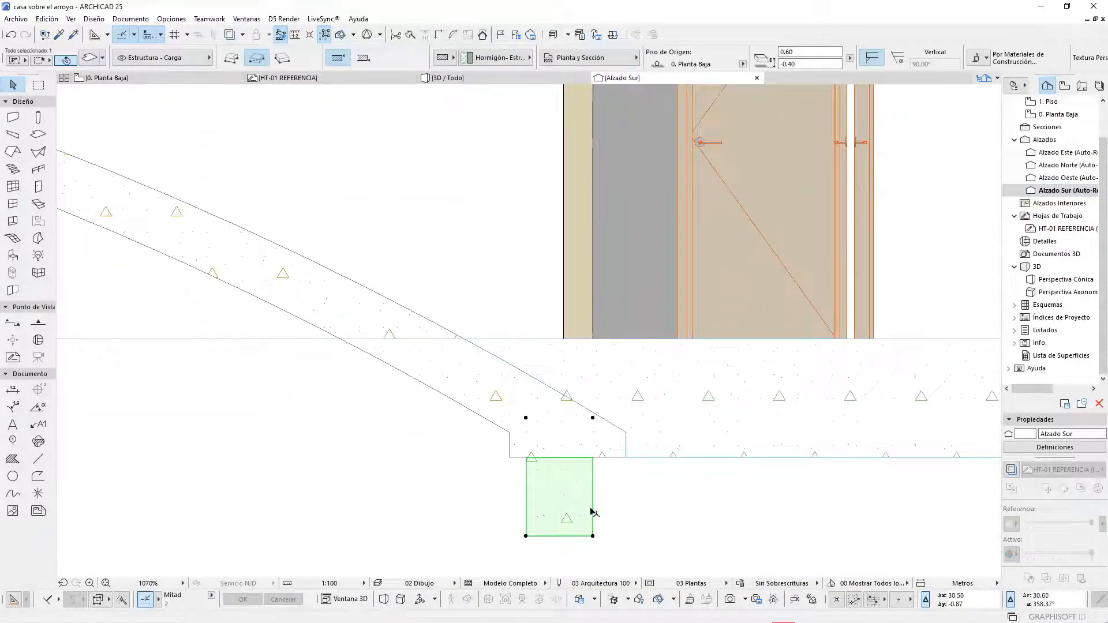
pyautogui.click(593, 418)
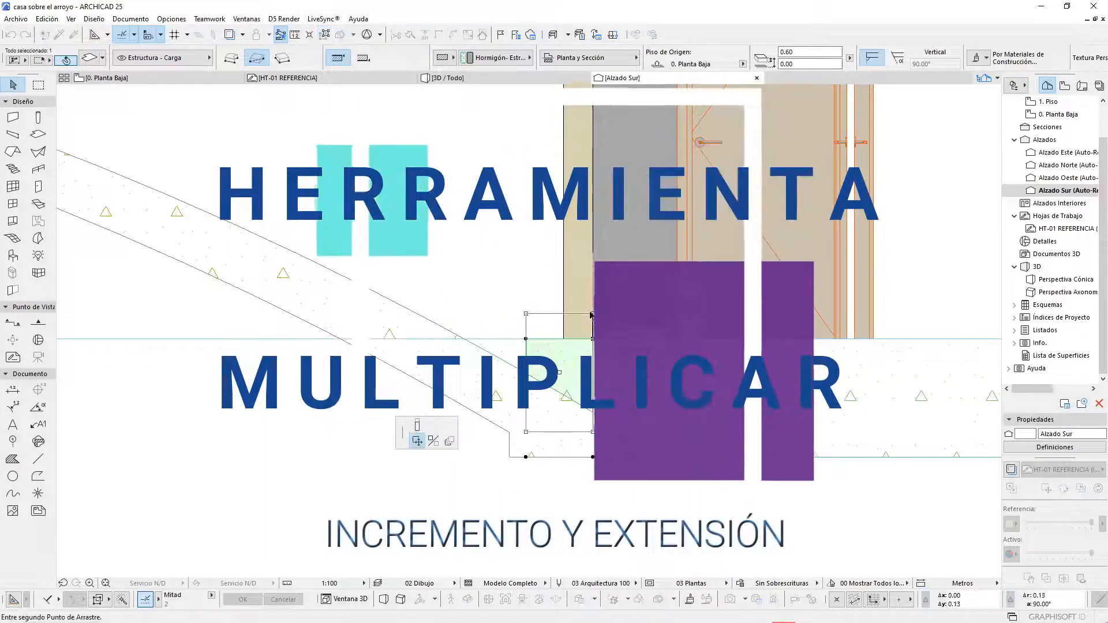
pyautogui.write('.15')
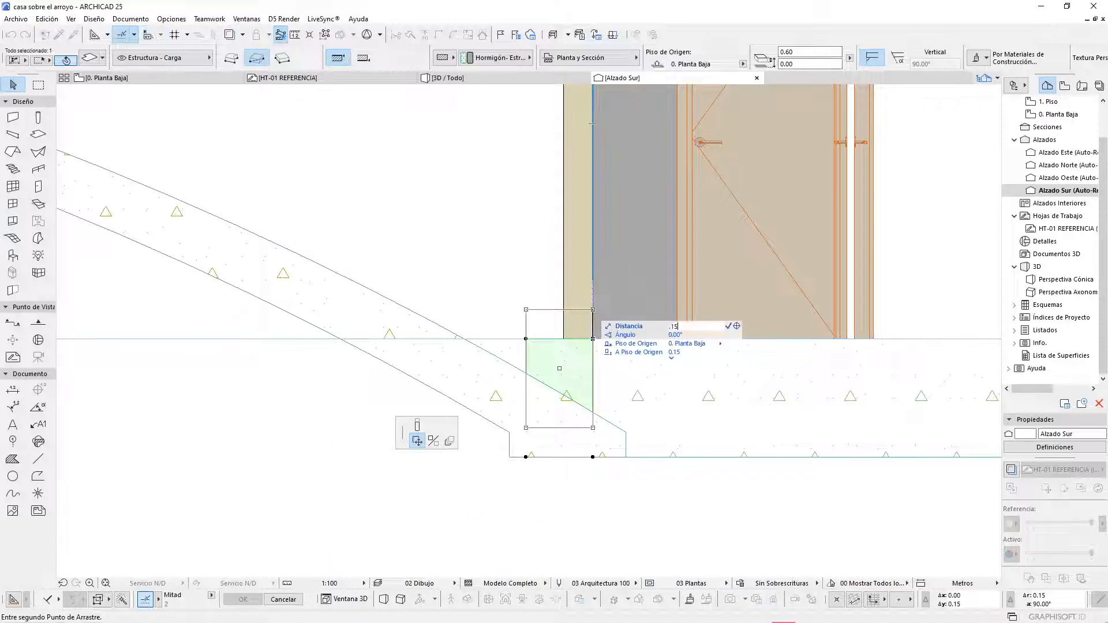
pyautogui.press('Return')
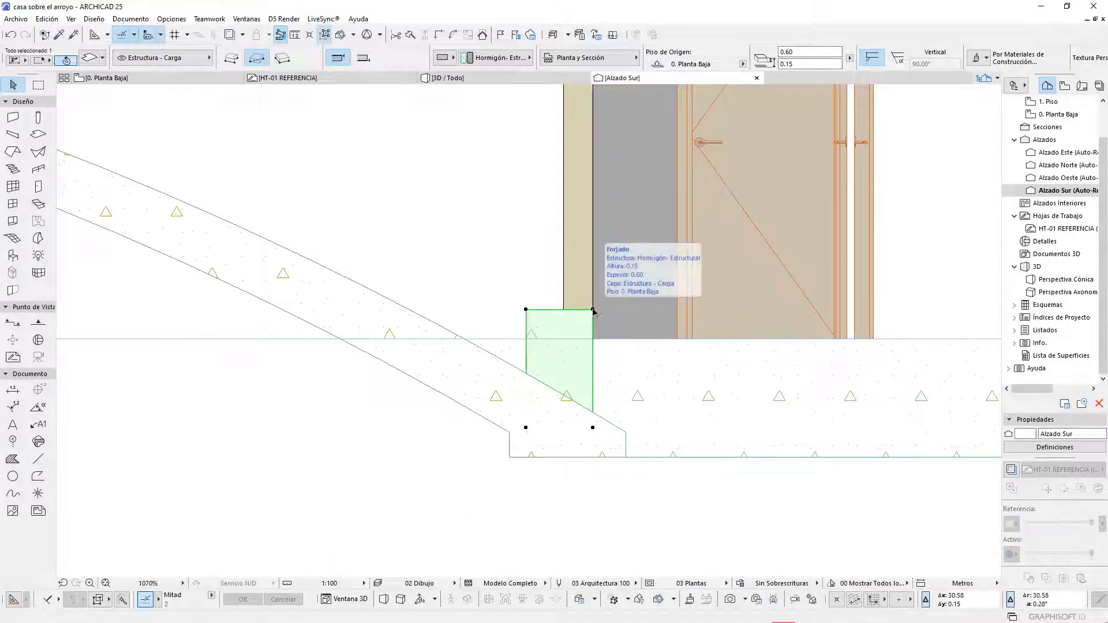
pyautogui.scroll(-2, 657, 388)
pyautogui.scroll(-1, 658, 390)
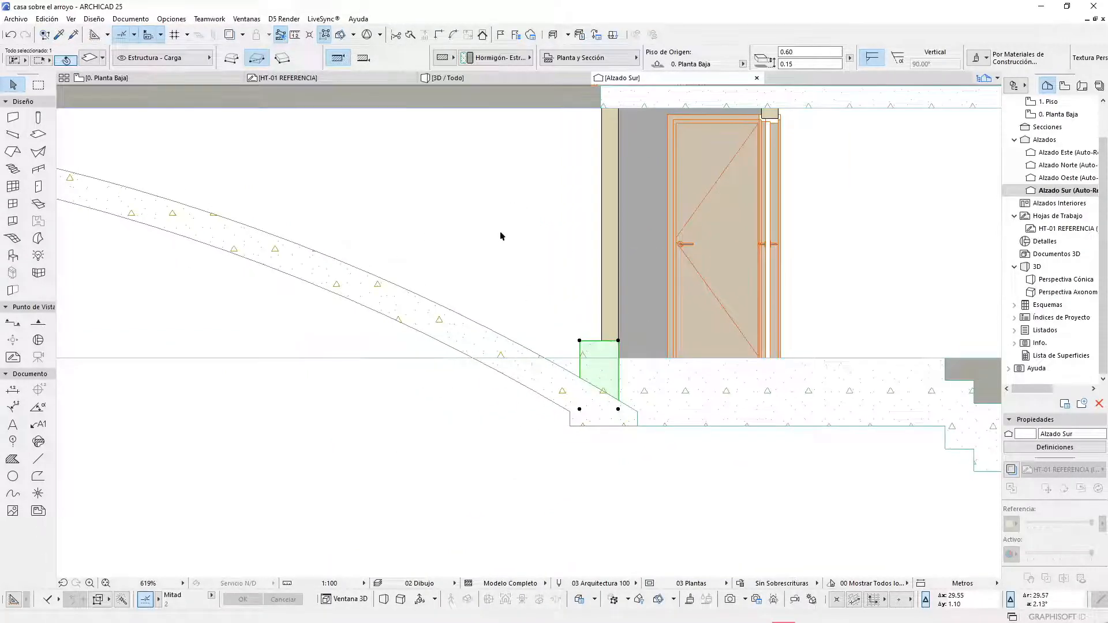
pyautogui.press('Escape')
pyautogui.click(587, 347)
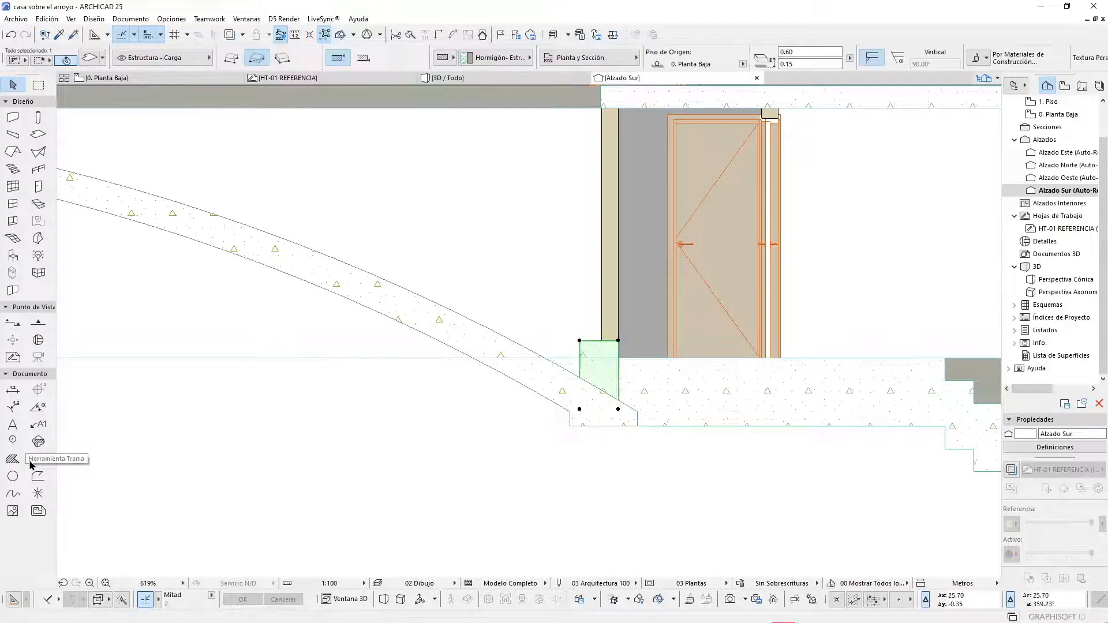
pyautogui.click(580, 340)
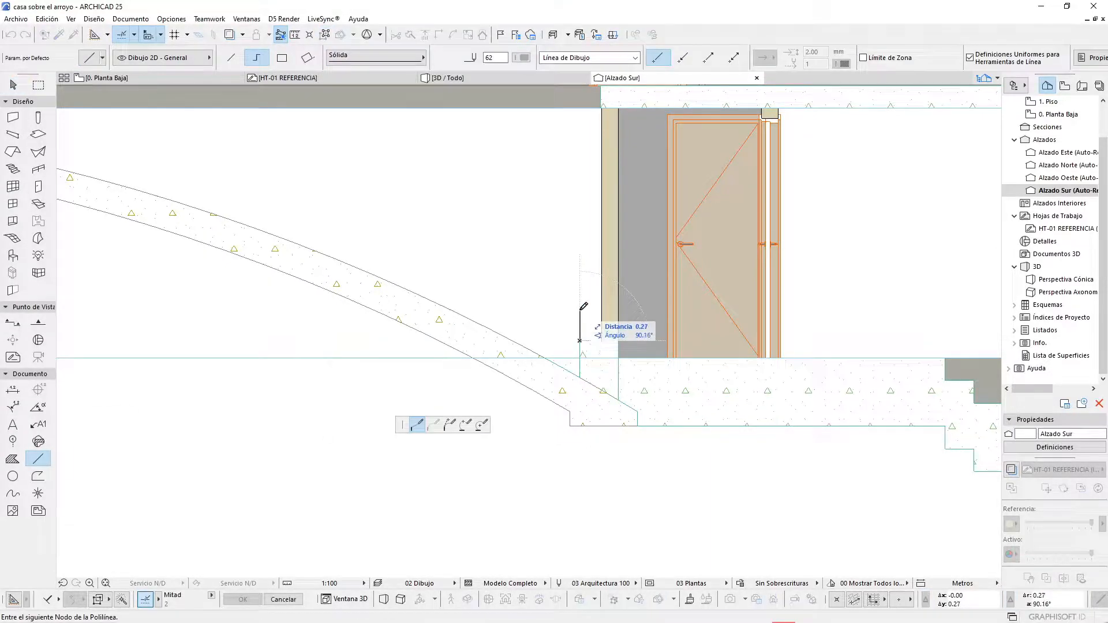
pyautogui.write('.15')
pyautogui.press('Return')
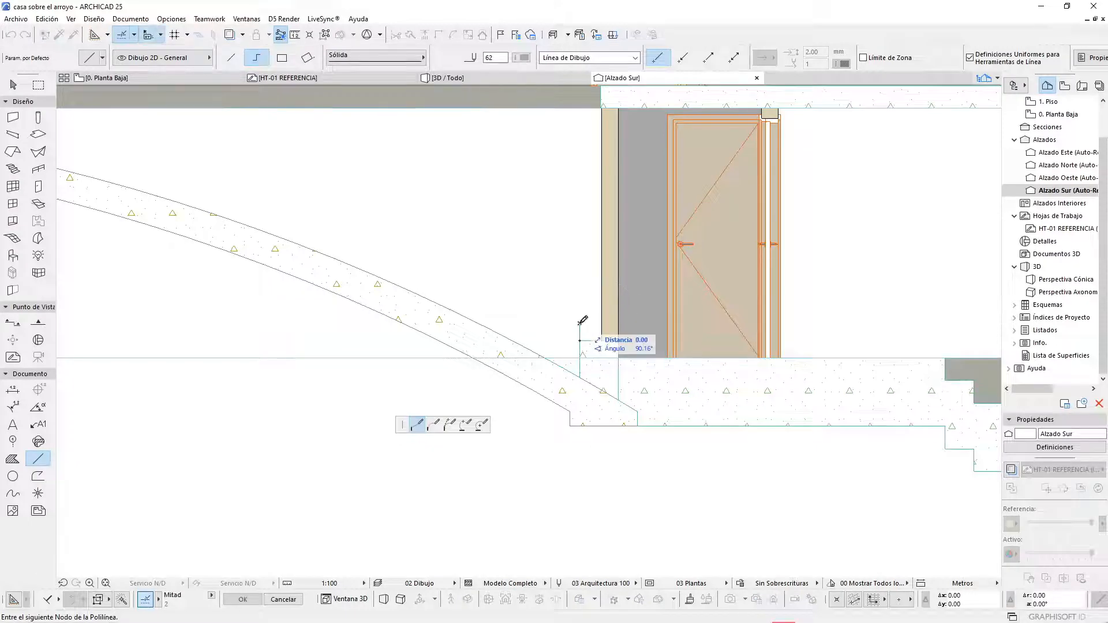
pyautogui.press('Escape')
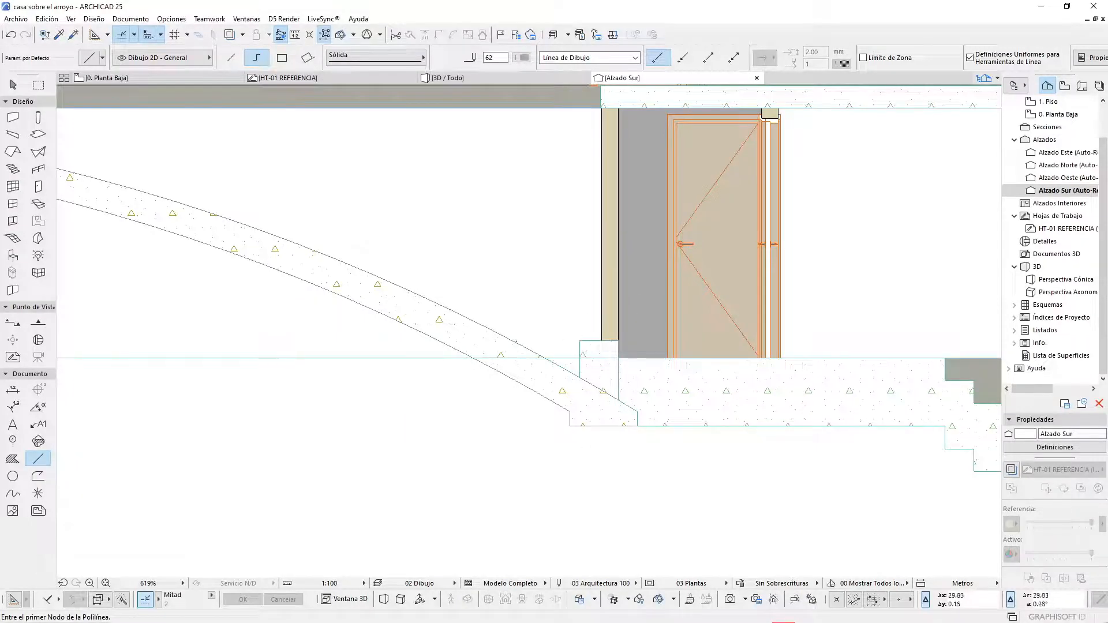
# - Draw a guide polyline from the step slab's outer upper corner, 0.15 m upward and 0.10 m horizontally toward the arch
pyautogui.click(579, 340)
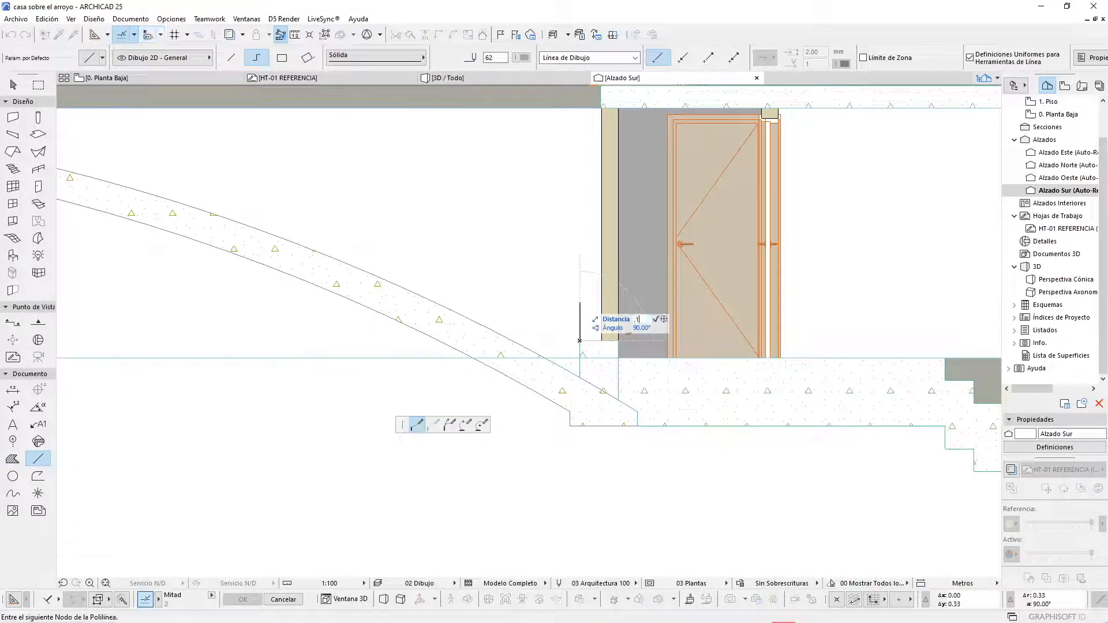
pyautogui.press('Return')
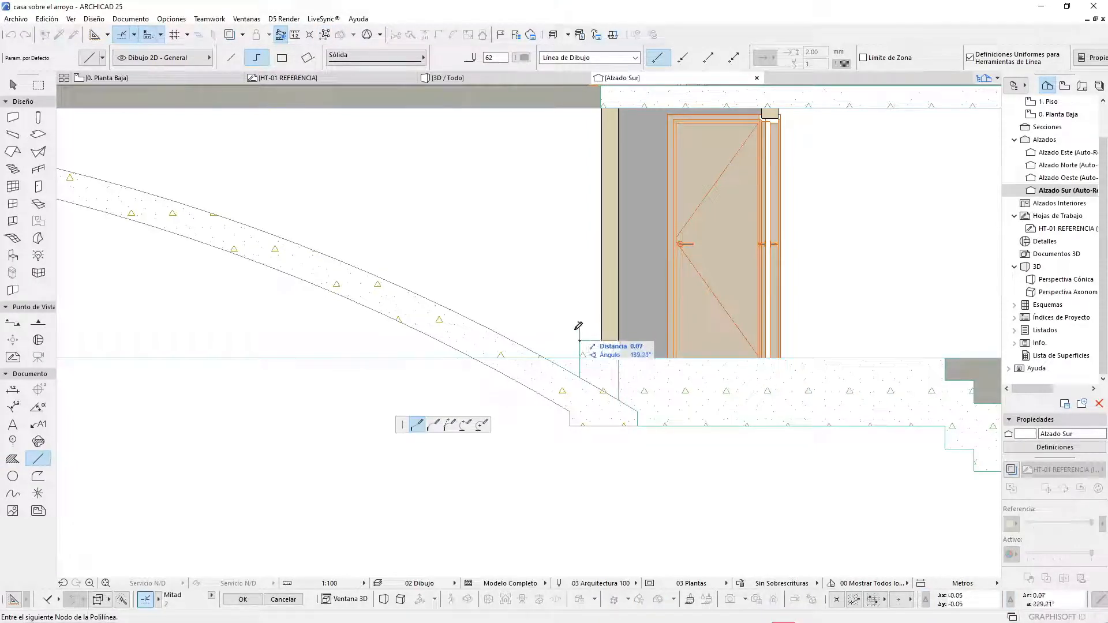
pyautogui.write('.1')
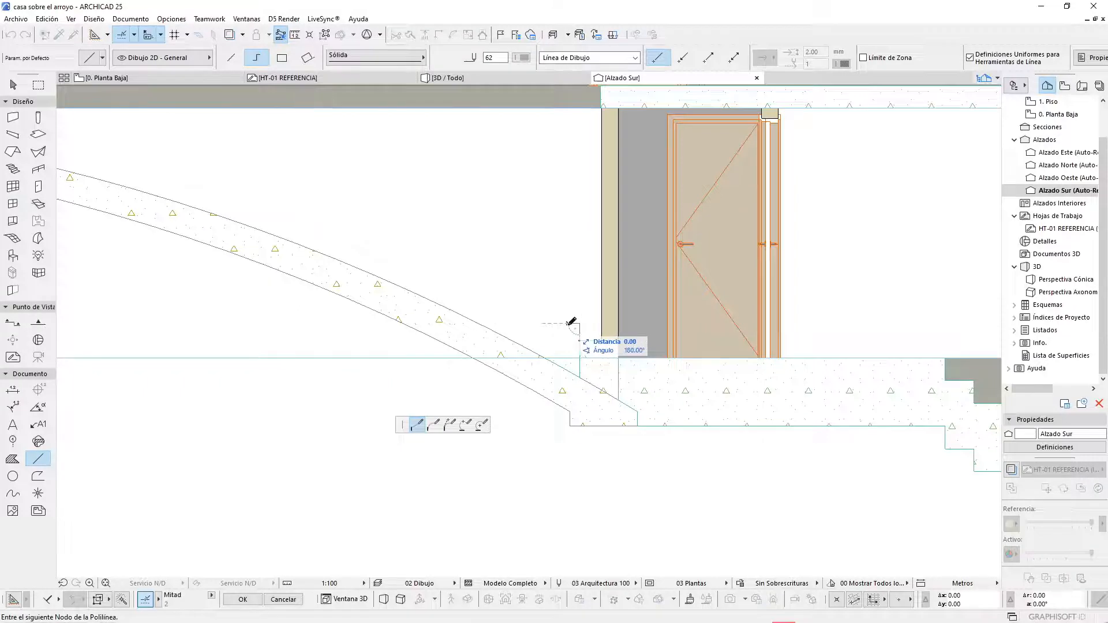
pyautogui.press('Return')
pyautogui.press('Return')
pyautogui.scroll(3, 650, 307)
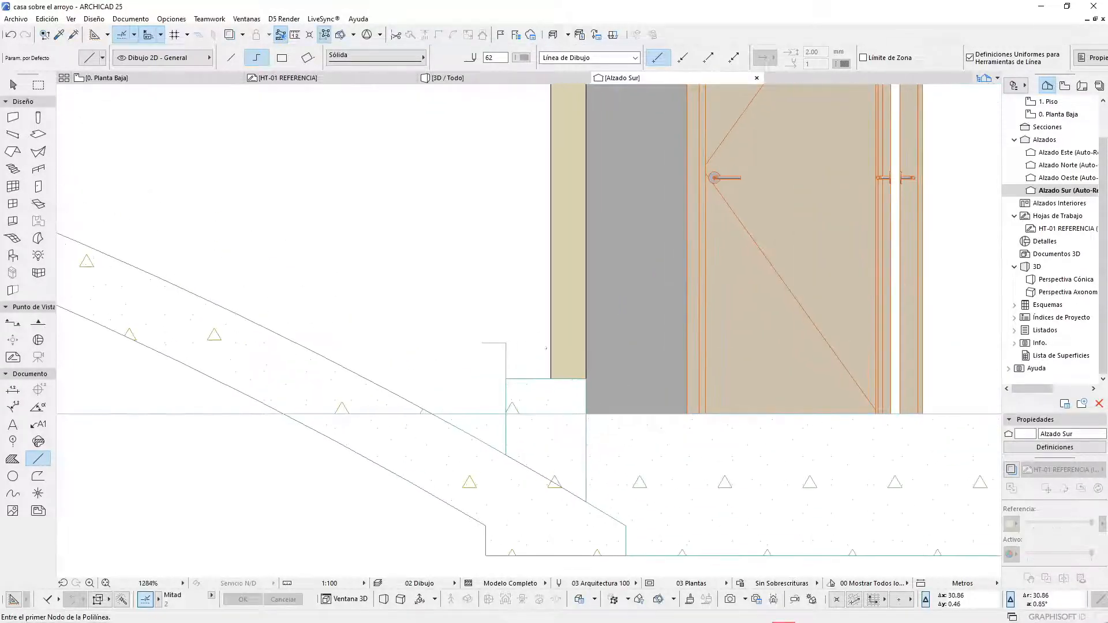
# - Multiply the step slab up along the arch to the upper floor as 15 copies, each about 0.34 m toward the arch and 0.15 m higher
pyautogui.click(12, 84)
pyautogui.click(524, 401)
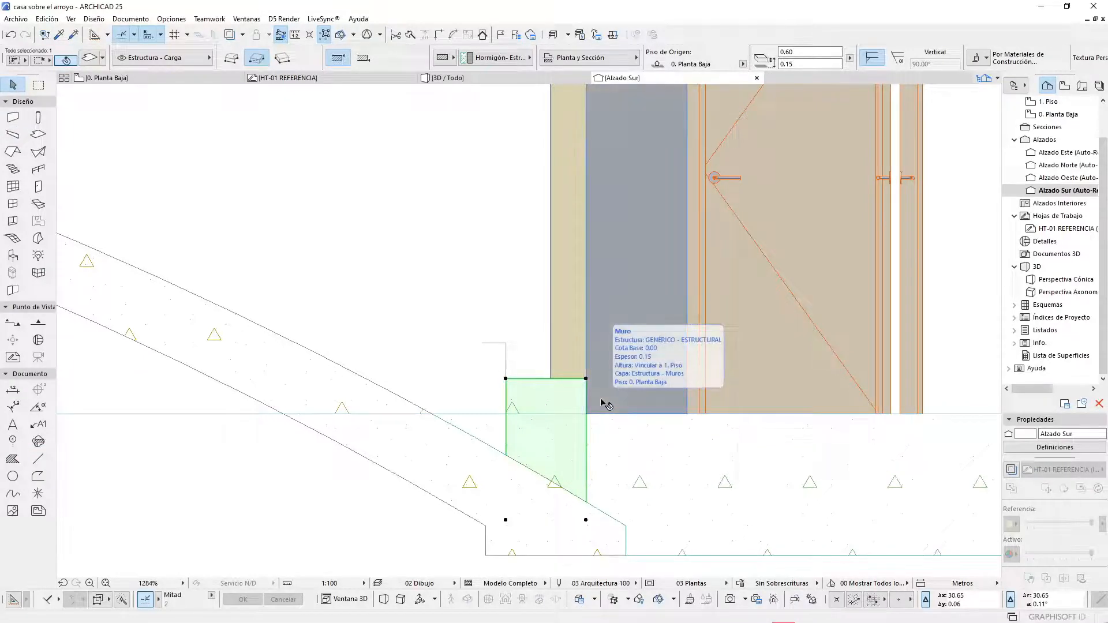
pyautogui.hotkey('ctrl', 'u')
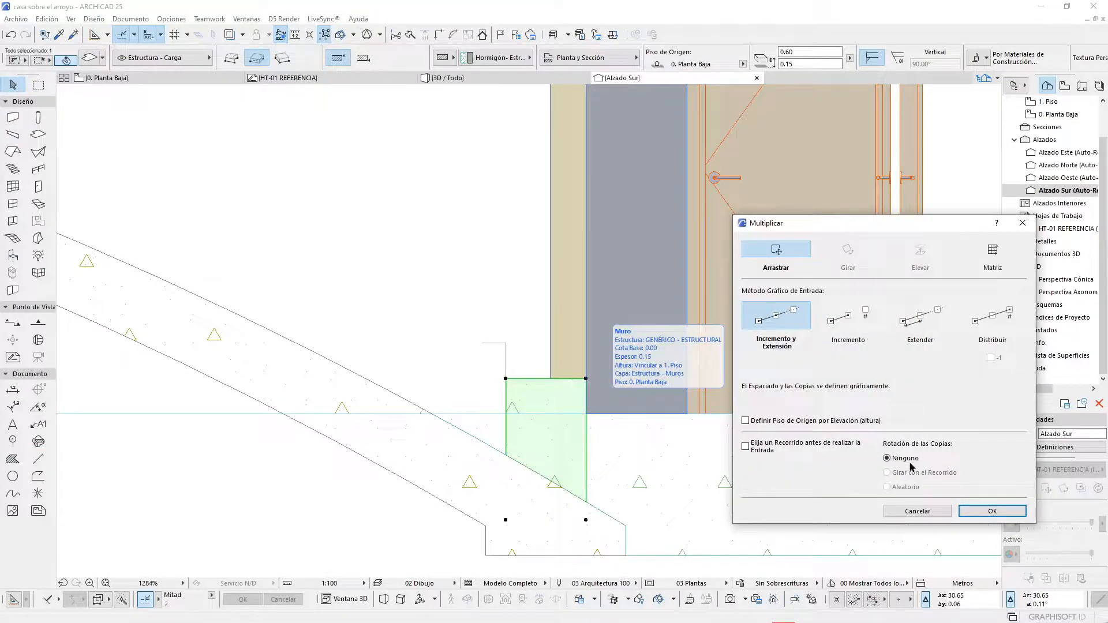
pyautogui.click(992, 511)
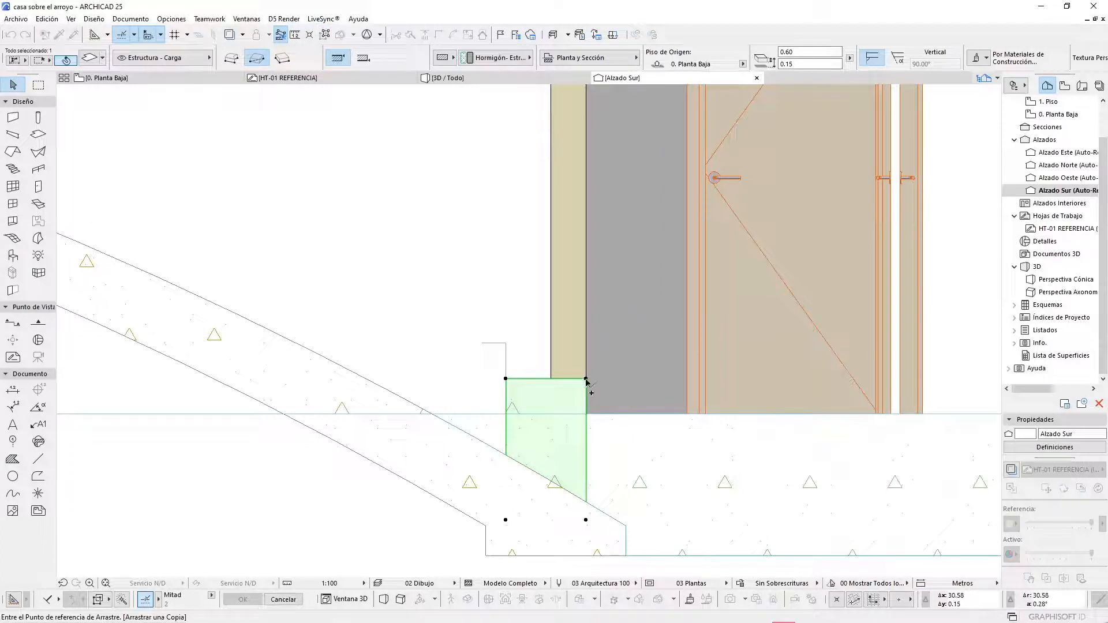
pyautogui.click(586, 379)
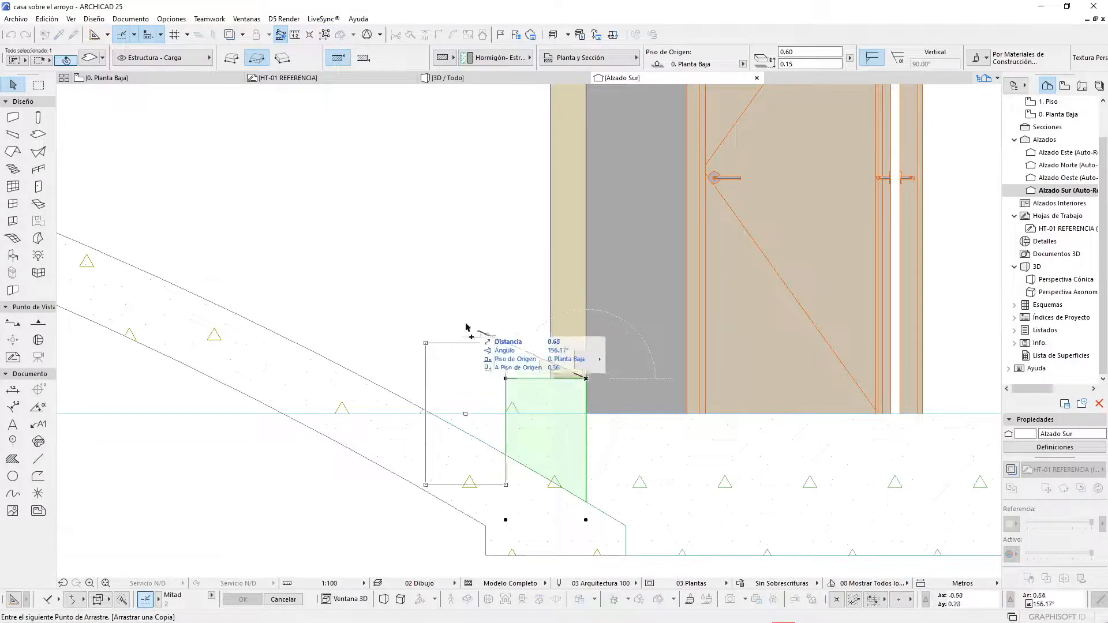
pyautogui.scroll(-3, 401, 300)
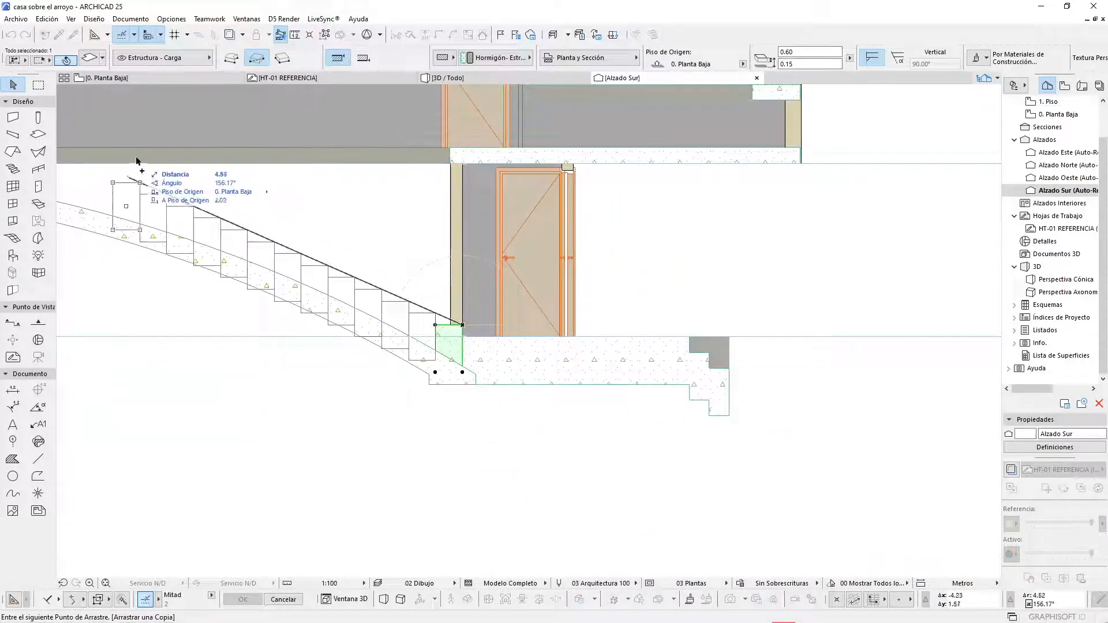
pyautogui.scroll(-2, 340, 215)
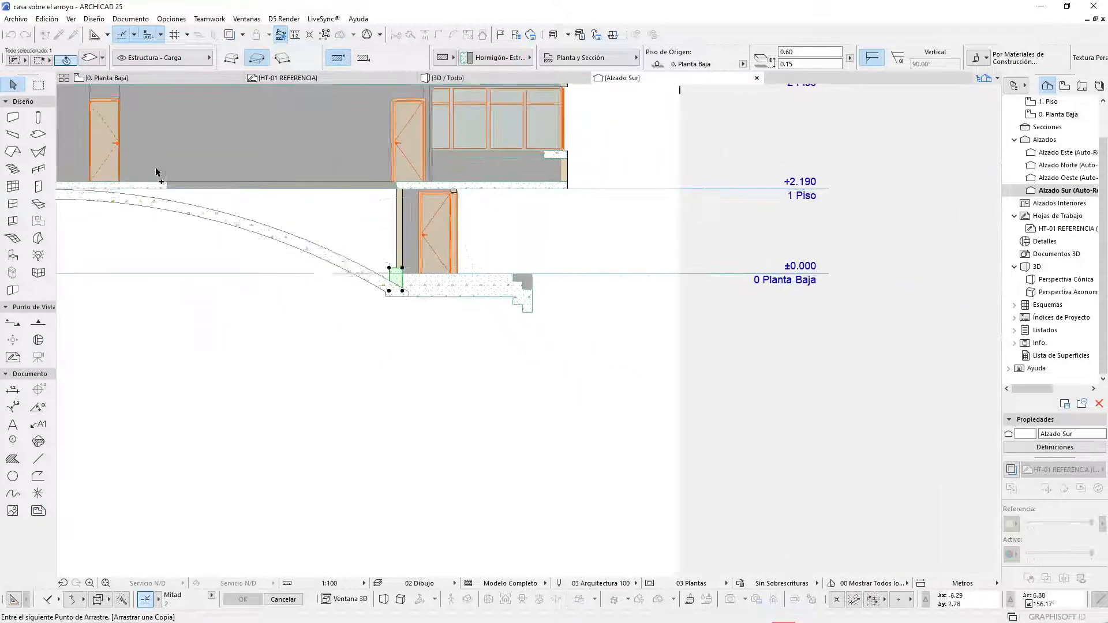
pyautogui.scroll(3, 170, 180)
pyautogui.scroll(5, 242, 205)
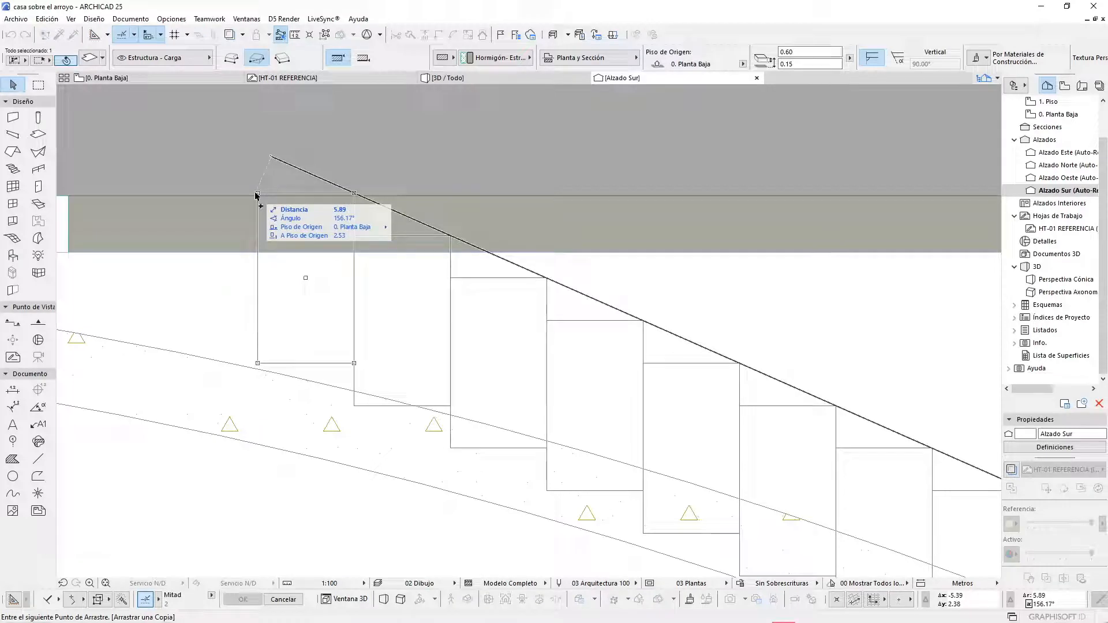
pyautogui.click(257, 195)
pyautogui.scroll(-8, 285, 253)
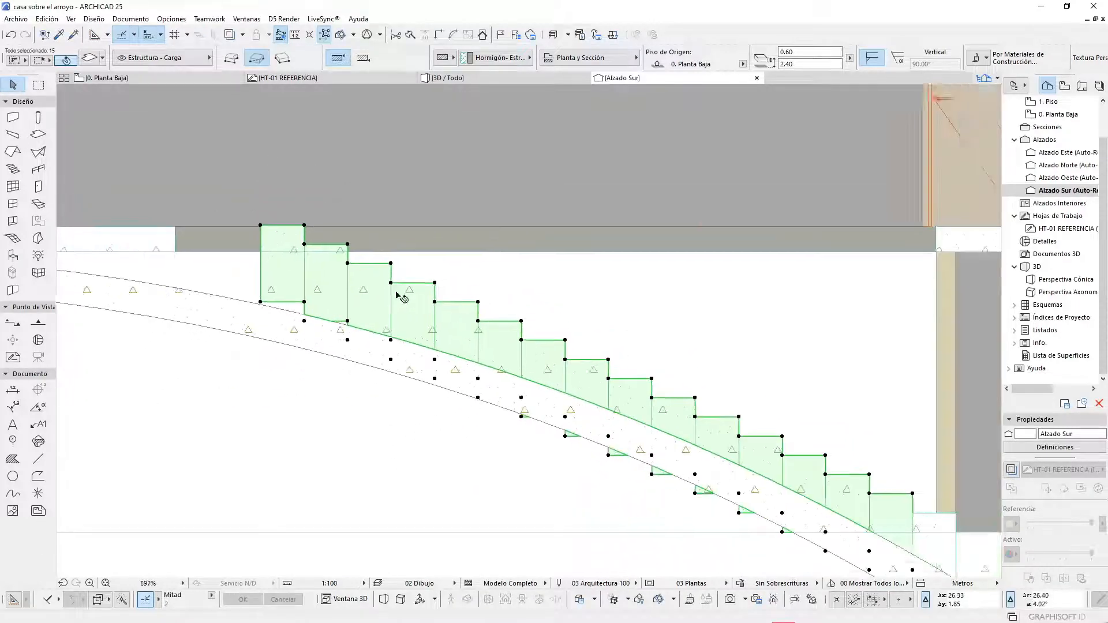
pyautogui.scroll(3, 702, 421)
pyautogui.scroll(-2, 840, 494)
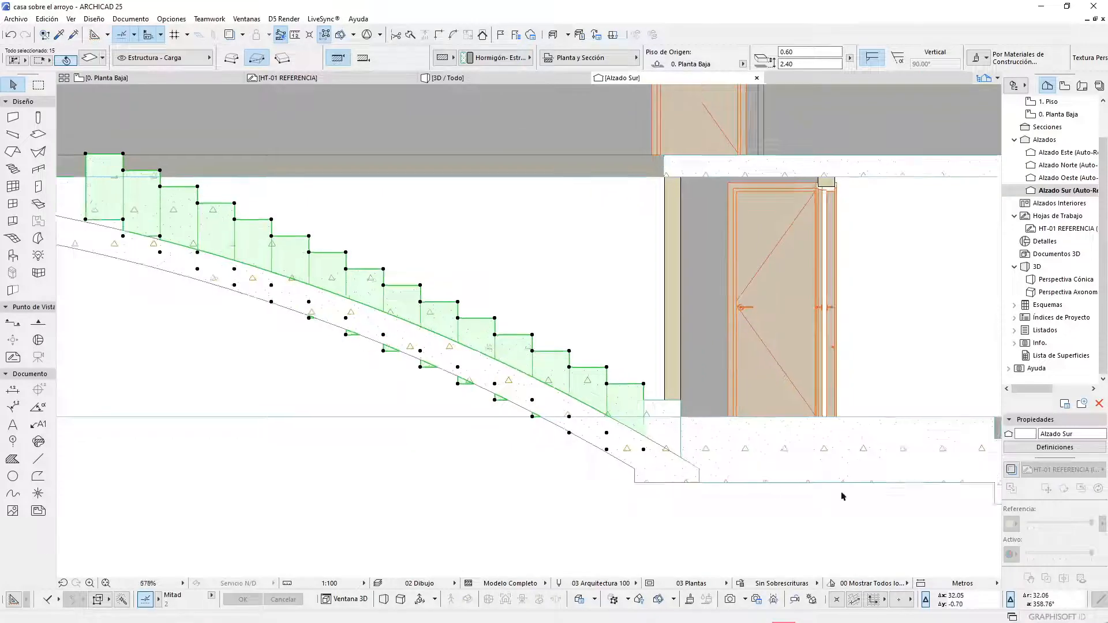
pyautogui.press('Escape')
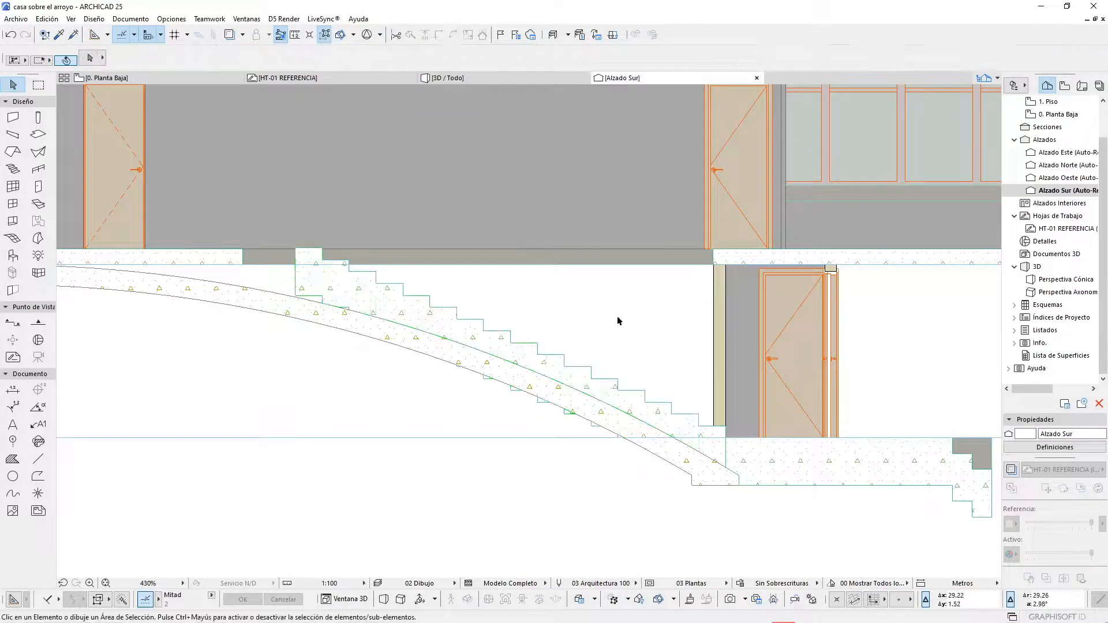
# - On the Planta Baja plan, copy the highest step slab twice westward, offsetting each copy 0.34 m
pyautogui.press('F2')
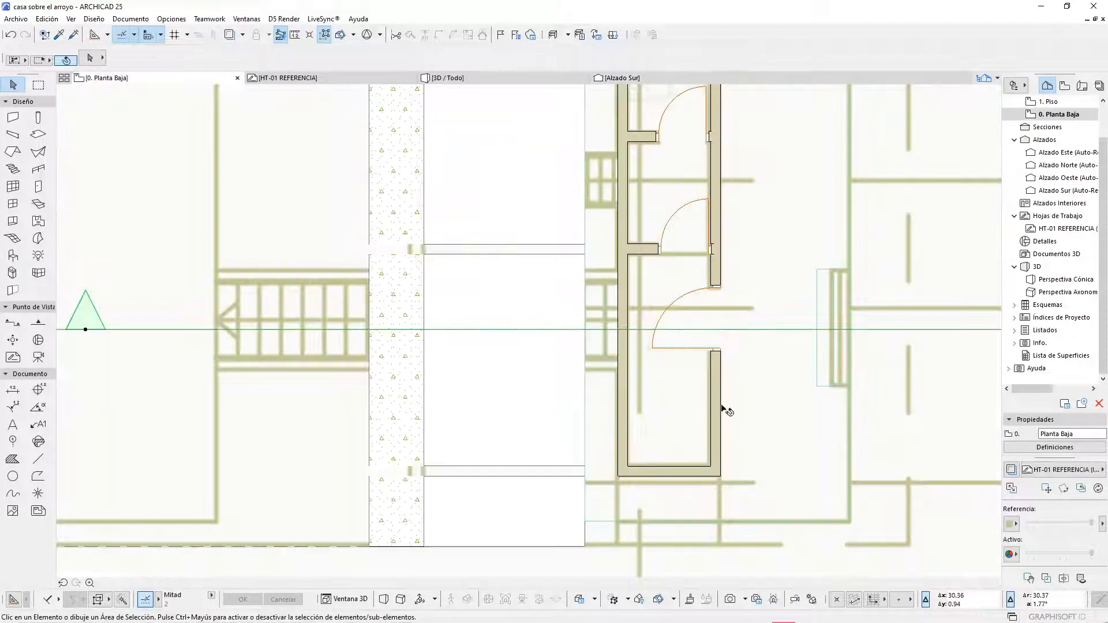
pyautogui.scroll(1, 216, 330)
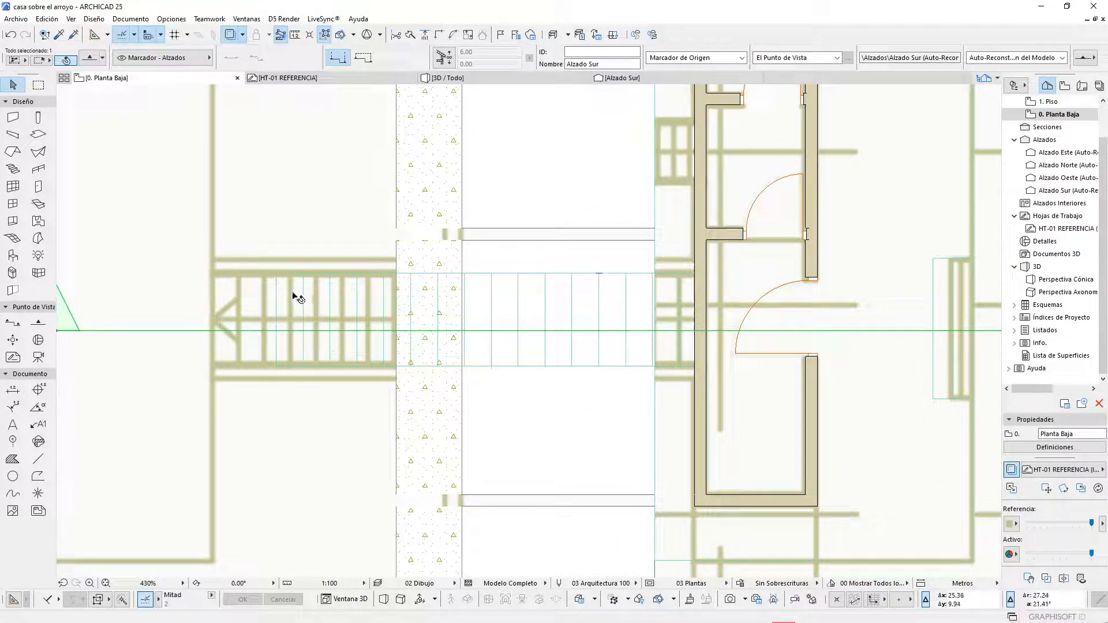
pyautogui.click(318, 298)
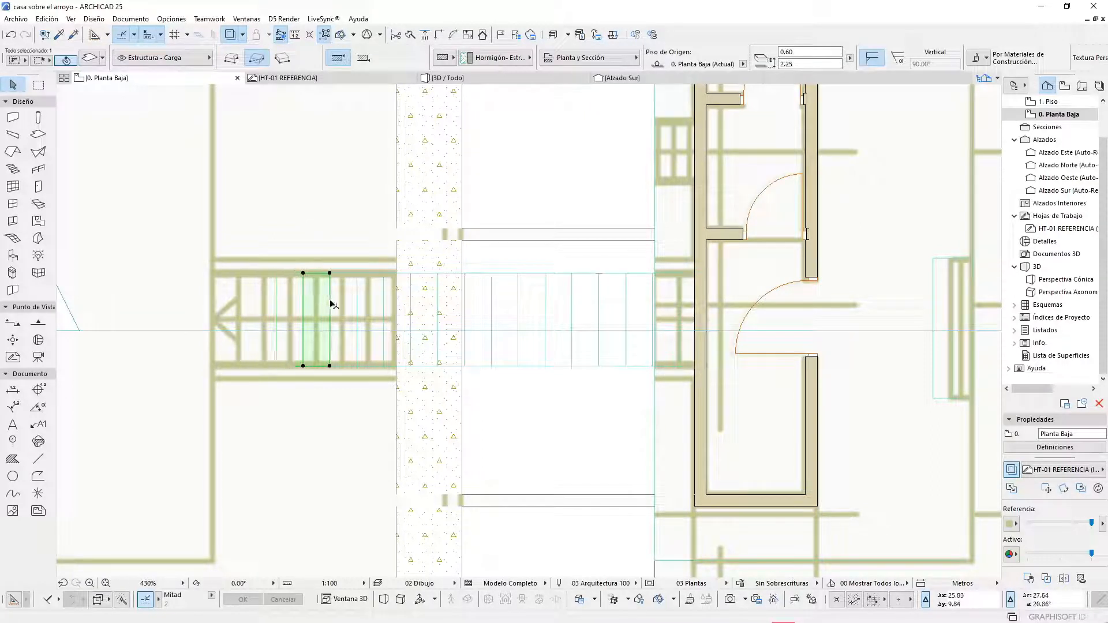
pyautogui.moveTo(331, 304); pyautogui.dragTo(689, 309)
pyautogui.scroll(3, 202, 282)
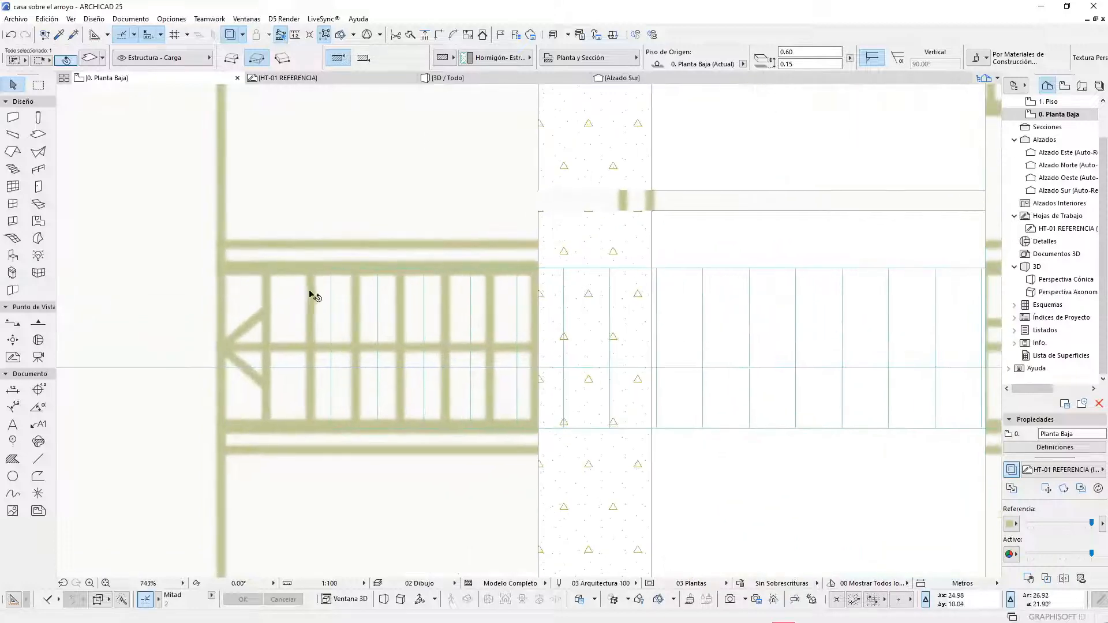
pyautogui.click(340, 306)
pyautogui.click(378, 268)
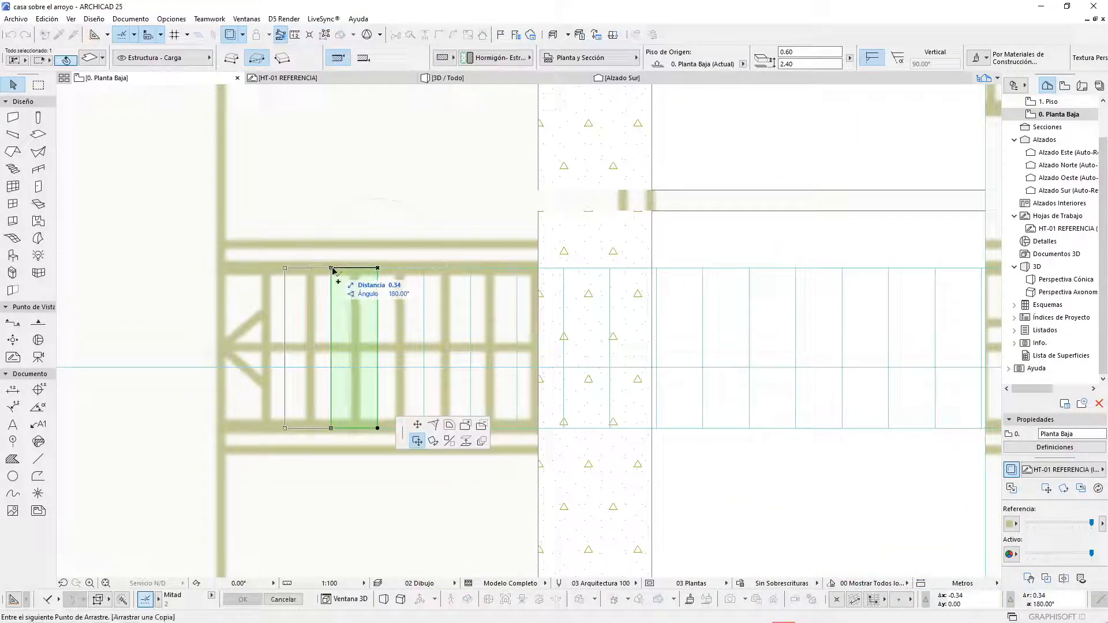
pyautogui.click(330, 268)
pyautogui.click(331, 268)
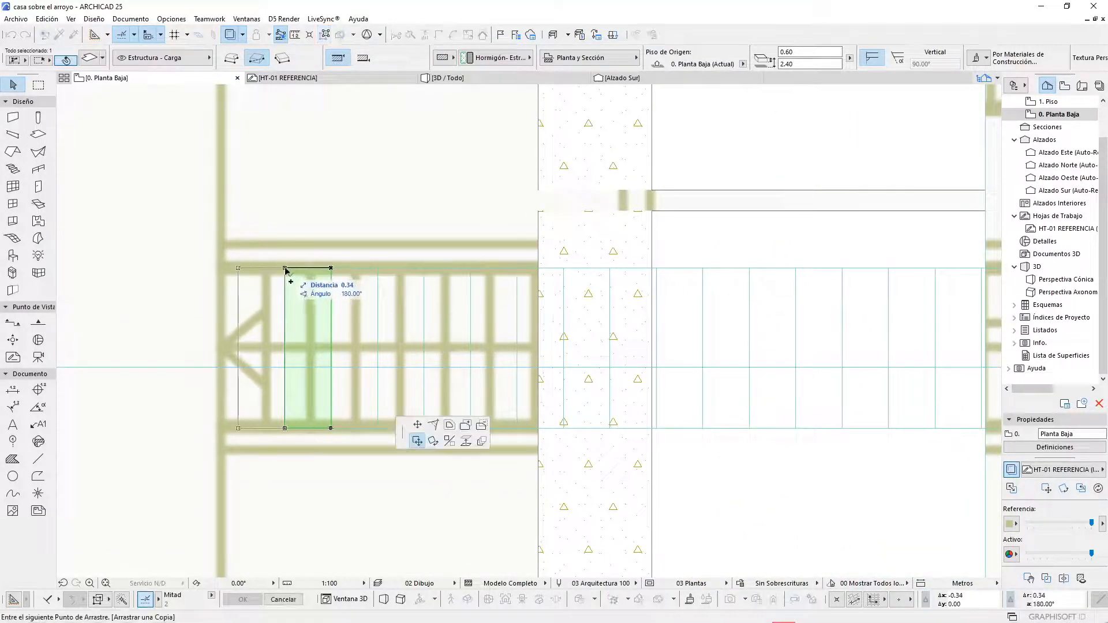
pyautogui.click(284, 268)
# - Move the westernmost step slab west to meet the end line of the stairs in the reference plan
pyautogui.scroll(-2, 380, 318)
pyautogui.scroll(2, 219, 349)
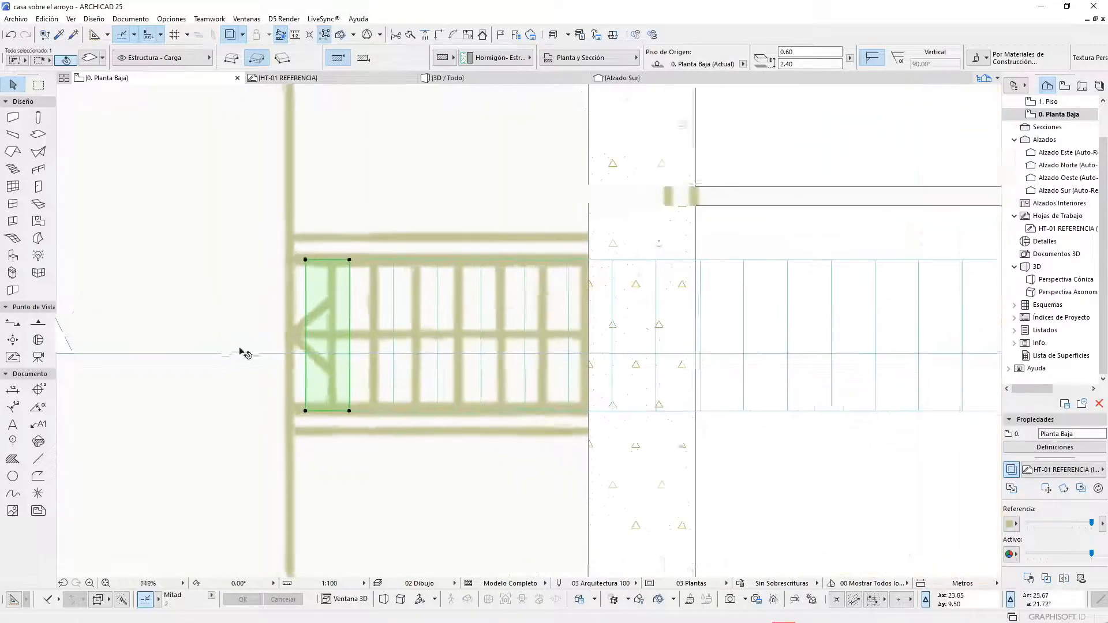
pyautogui.click(310, 415)
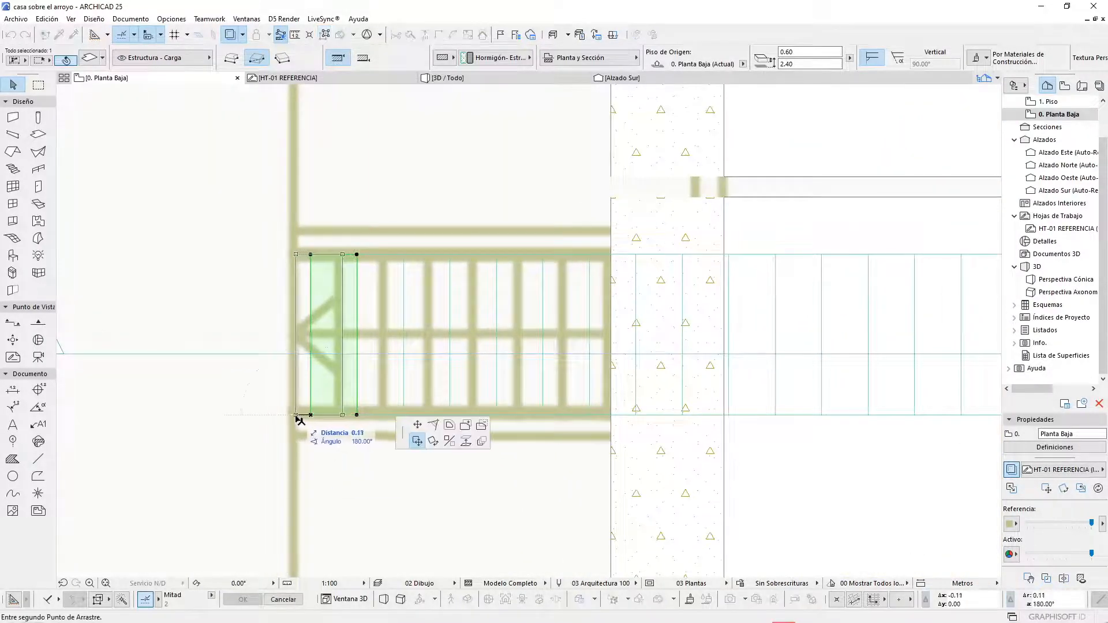
pyautogui.click(293, 415)
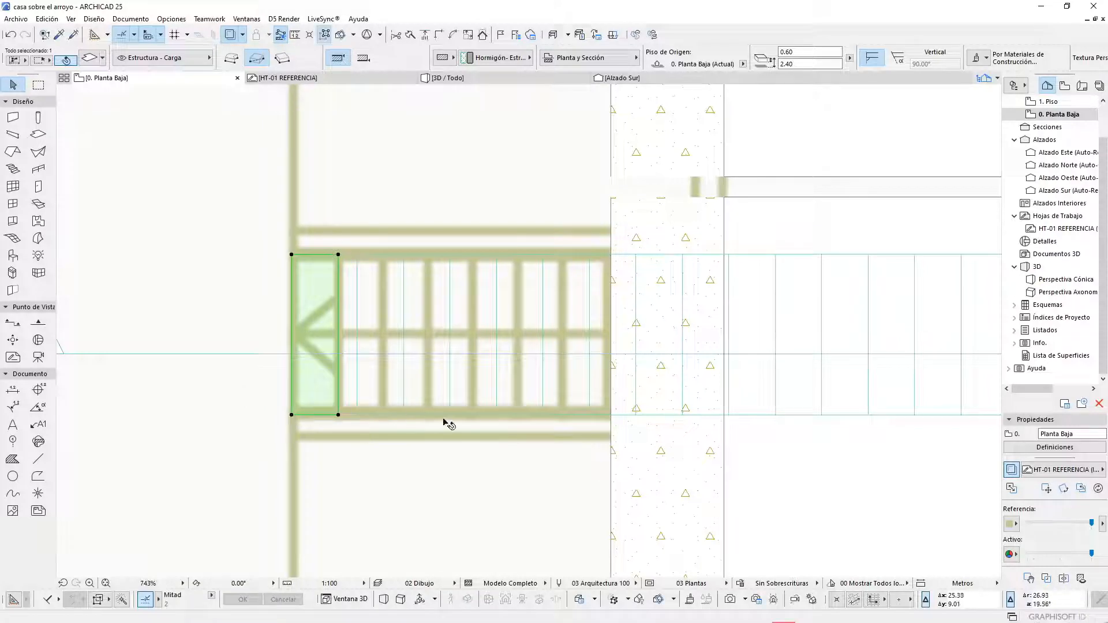
pyautogui.click(428, 490)
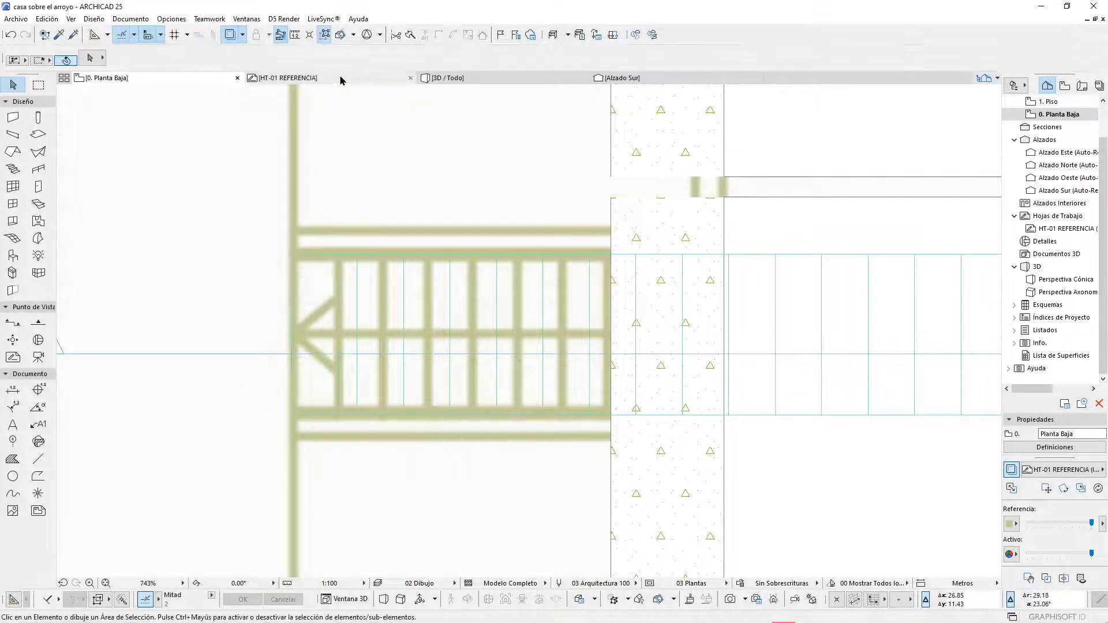
# - Check the upper steps in the Alzado Sur elevation, and show 1. Piso as the trace reference on the Planta Baja plan
pyautogui.click(658, 81)
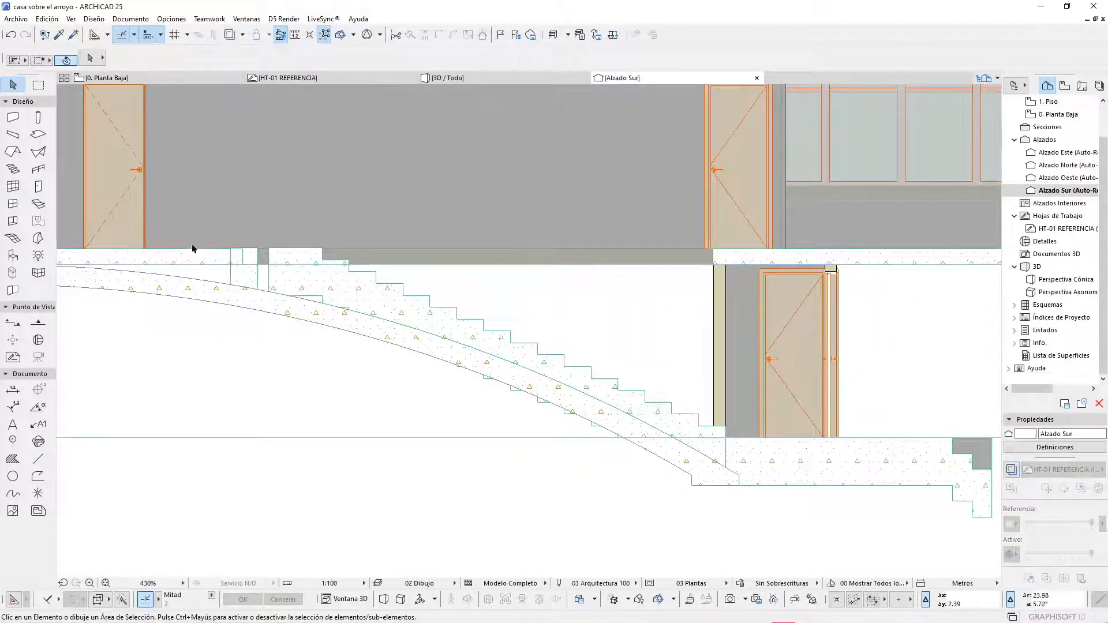
pyautogui.scroll(3, 257, 254)
pyautogui.scroll(5, 307, 267)
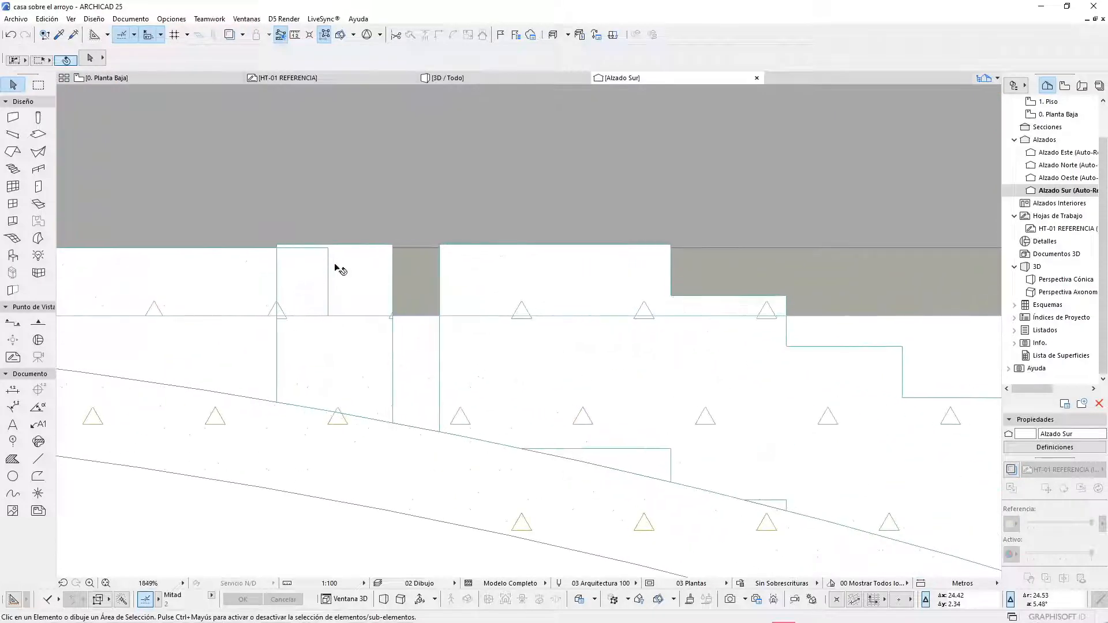
pyautogui.click(251, 287)
pyautogui.press('F2')
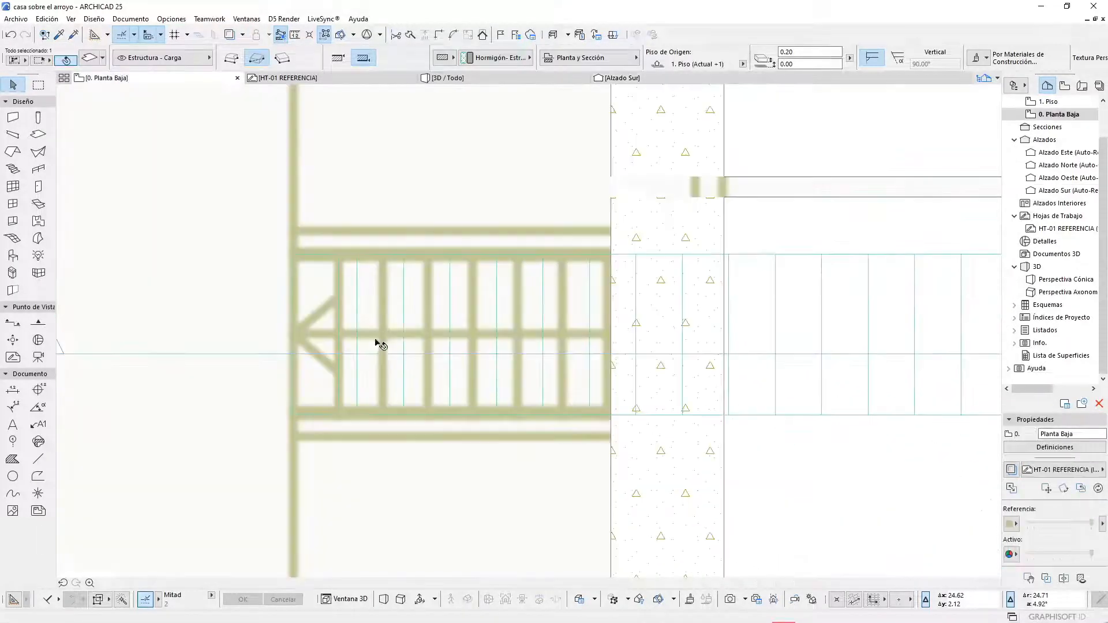
pyautogui.scroll(-4, 352, 358)
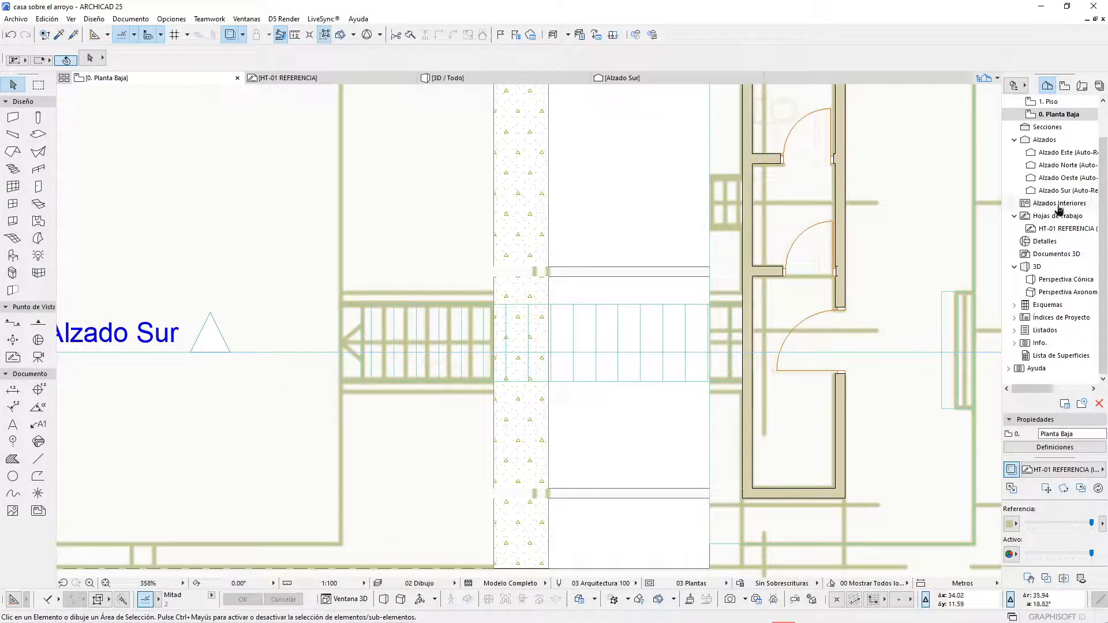
pyautogui.click(1054, 102)
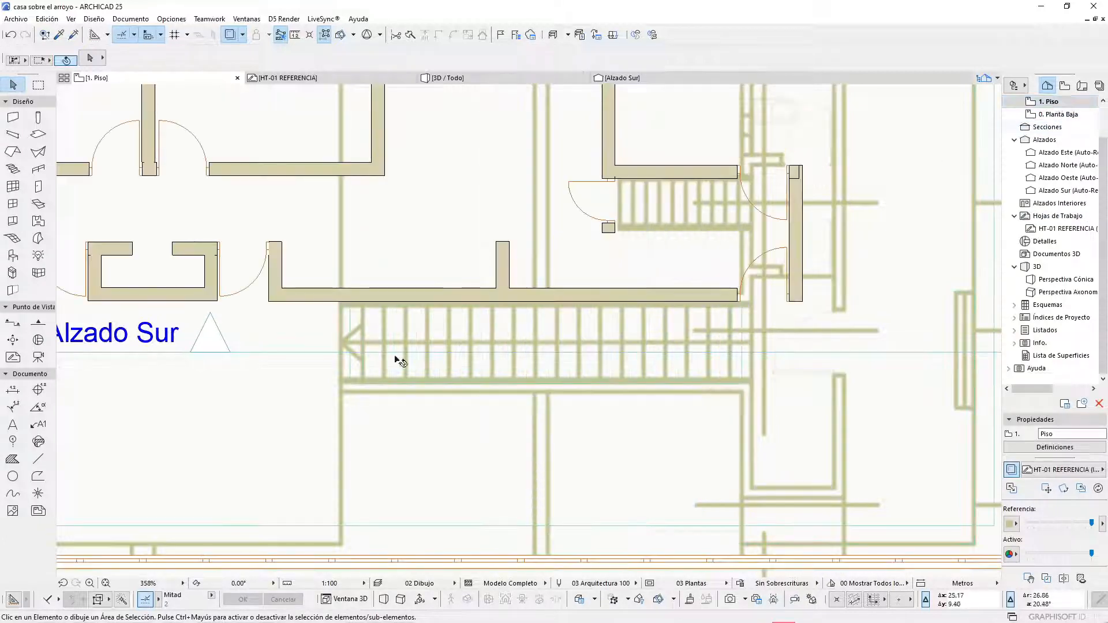
pyautogui.click(1054, 115)
pyautogui.rightClick(1053, 101)
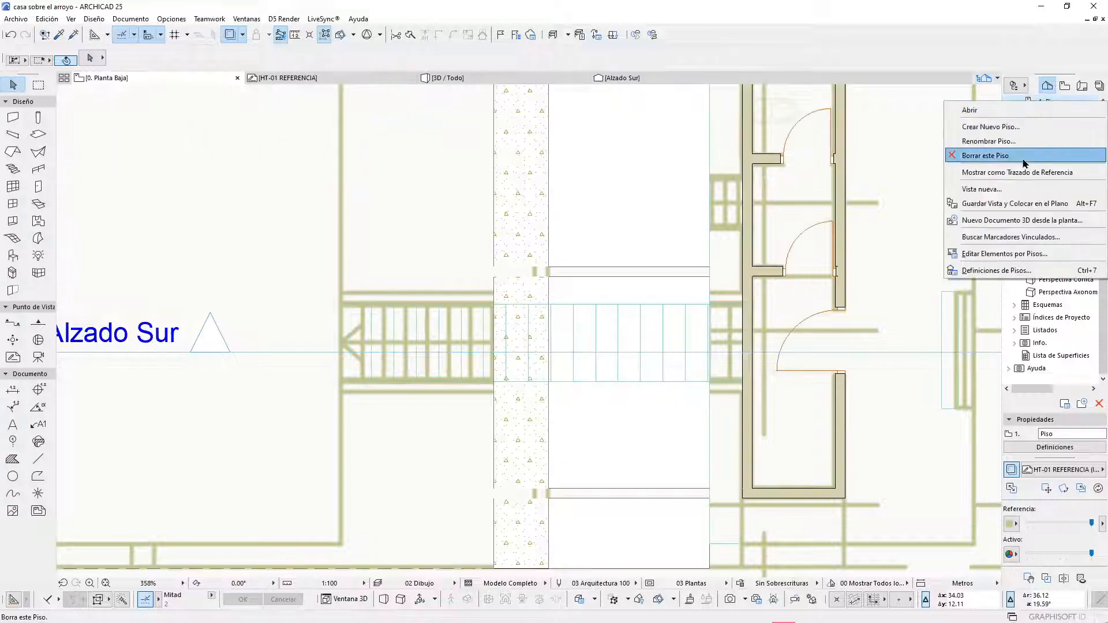
pyautogui.click(1011, 173)
pyautogui.scroll(4, 354, 318)
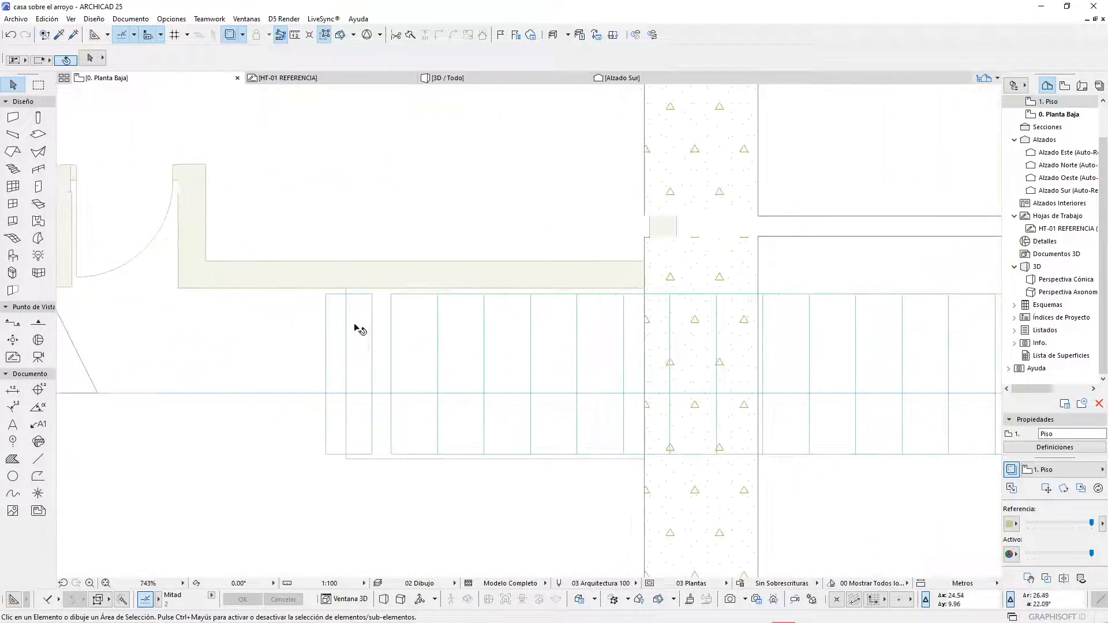
# - Move the westernmost step slab east so its west edge aligns with the stair opening edge in the 1. Piso trace
pyautogui.click(355, 323)
pyautogui.scroll(4, 356, 326)
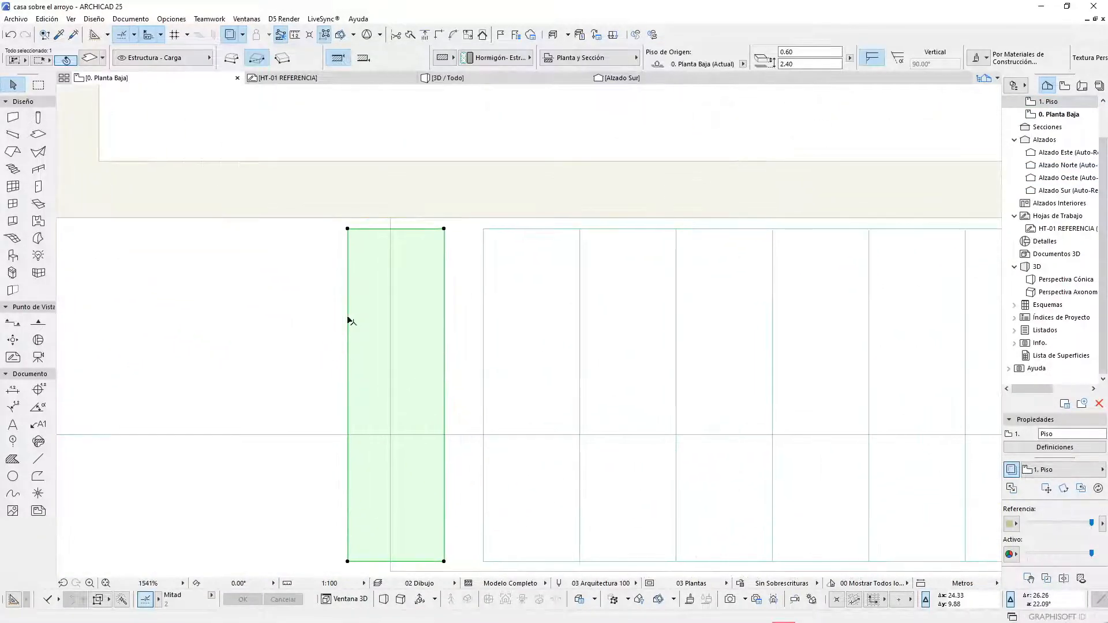
pyautogui.click(348, 321)
pyautogui.click(499, 253)
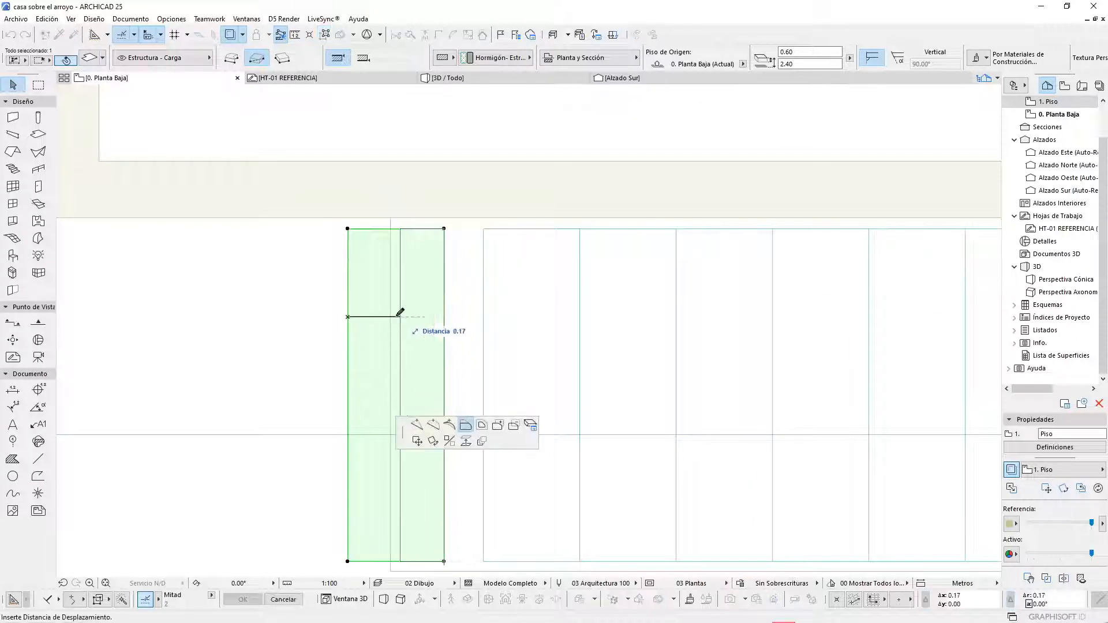
pyautogui.click(417, 441)
pyautogui.click(391, 322)
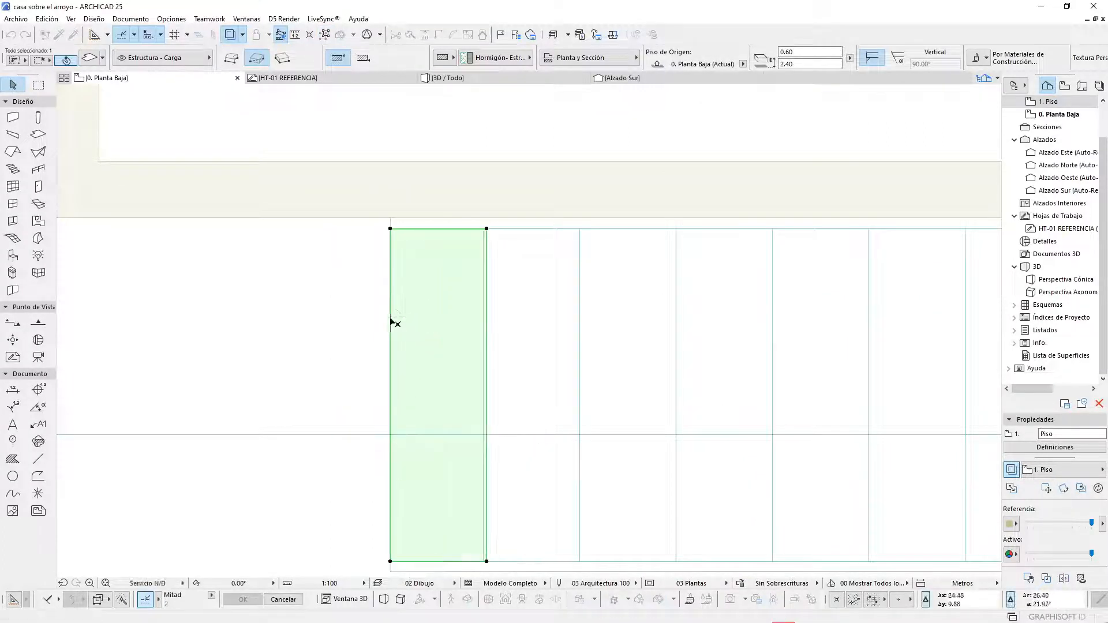
pyautogui.scroll(-5, 395, 262)
pyautogui.press('Escape')
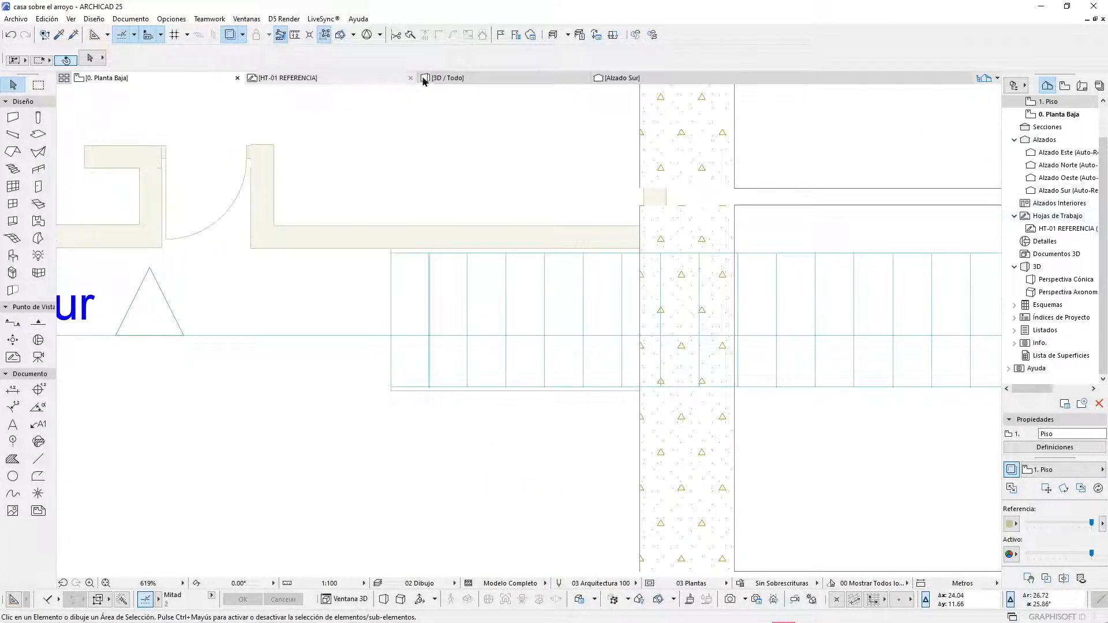
# - In the Alzado Sur elevation, lower the last step slab so its top aligns with the upper floor slab's top
pyautogui.click(629, 79)
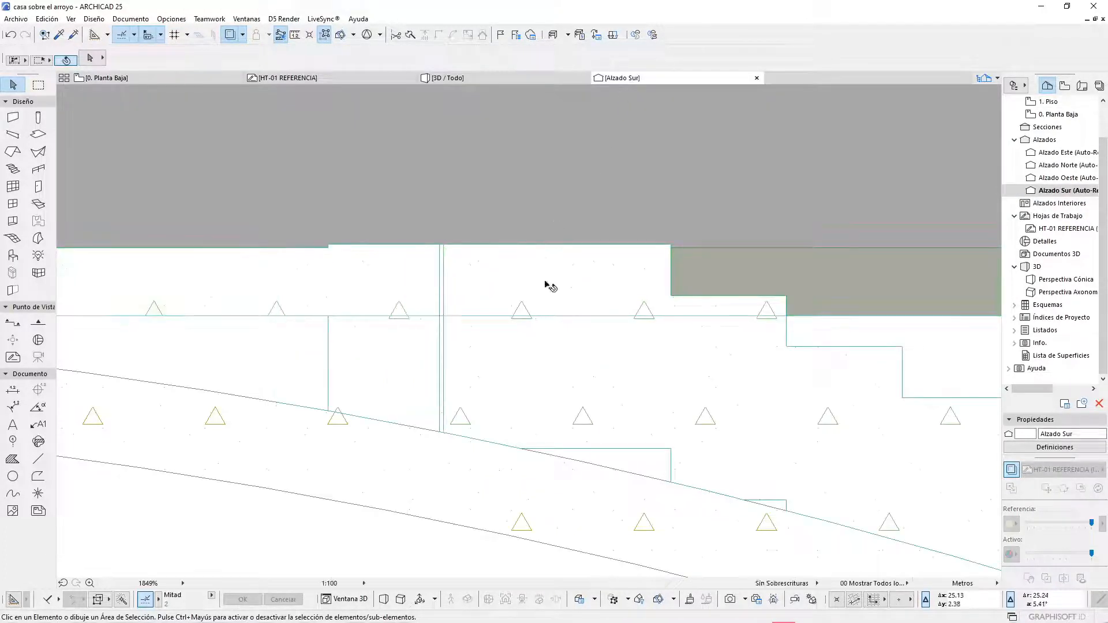
pyautogui.scroll(-6, 306, 247)
pyautogui.scroll(4, 343, 266)
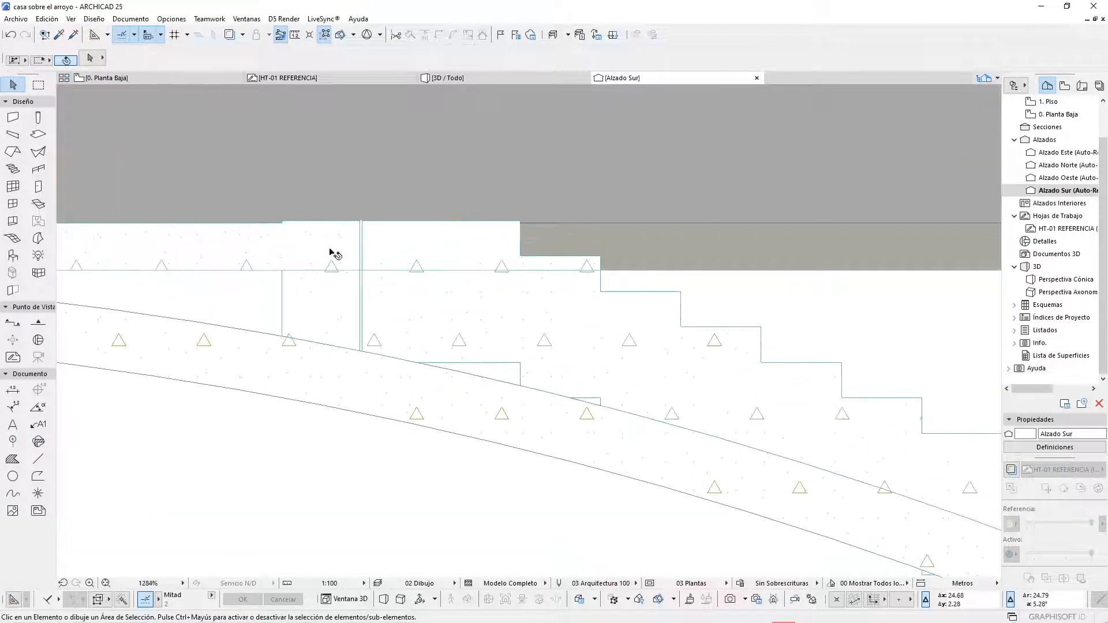
pyautogui.click(335, 253)
pyautogui.scroll(8, 289, 219)
pyautogui.click(310, 216)
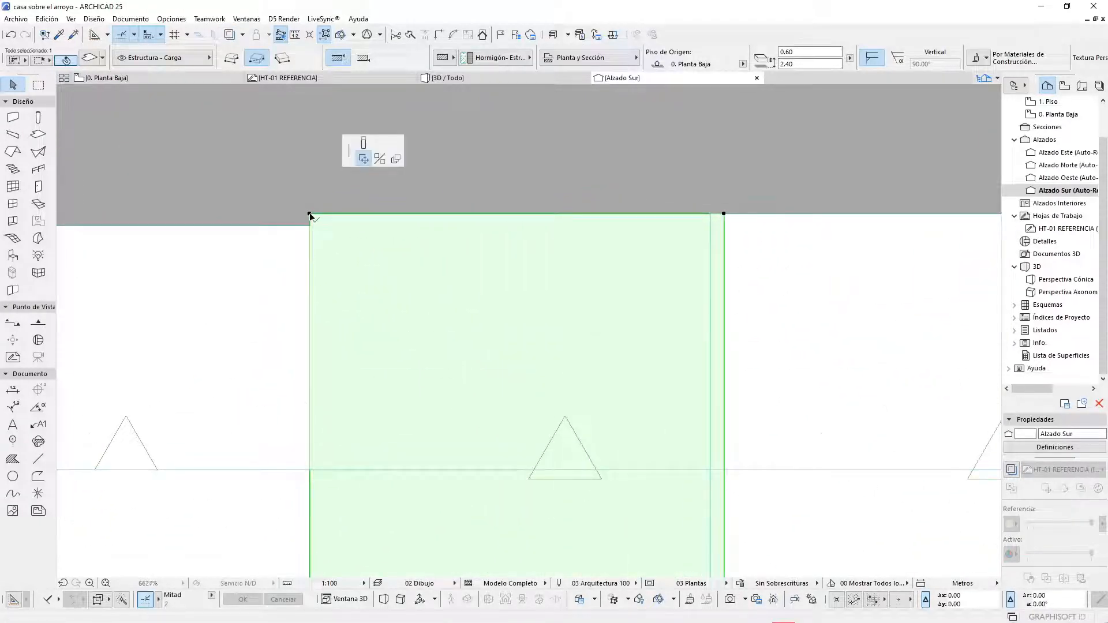
pyautogui.click(310, 226)
pyautogui.scroll(-5, 277, 229)
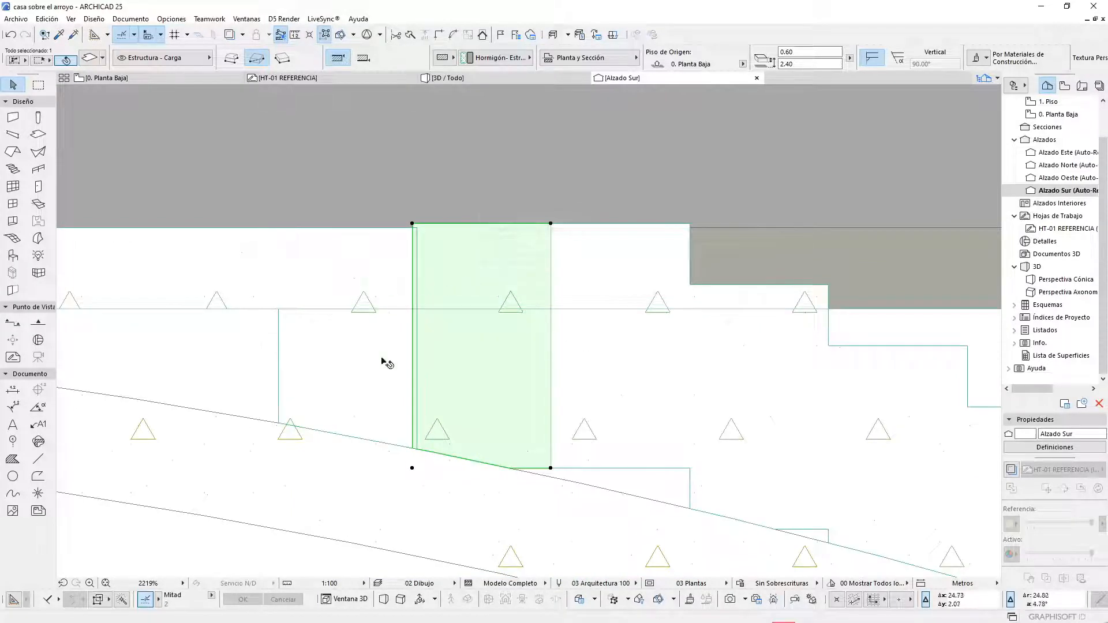
# - Try to distribute all 18 step slabs evenly along the Y axis in the Alzado Sur elevation
pyautogui.keyDown('shift'); pyautogui.click(485, 284); pyautogui.keyUp('shift')
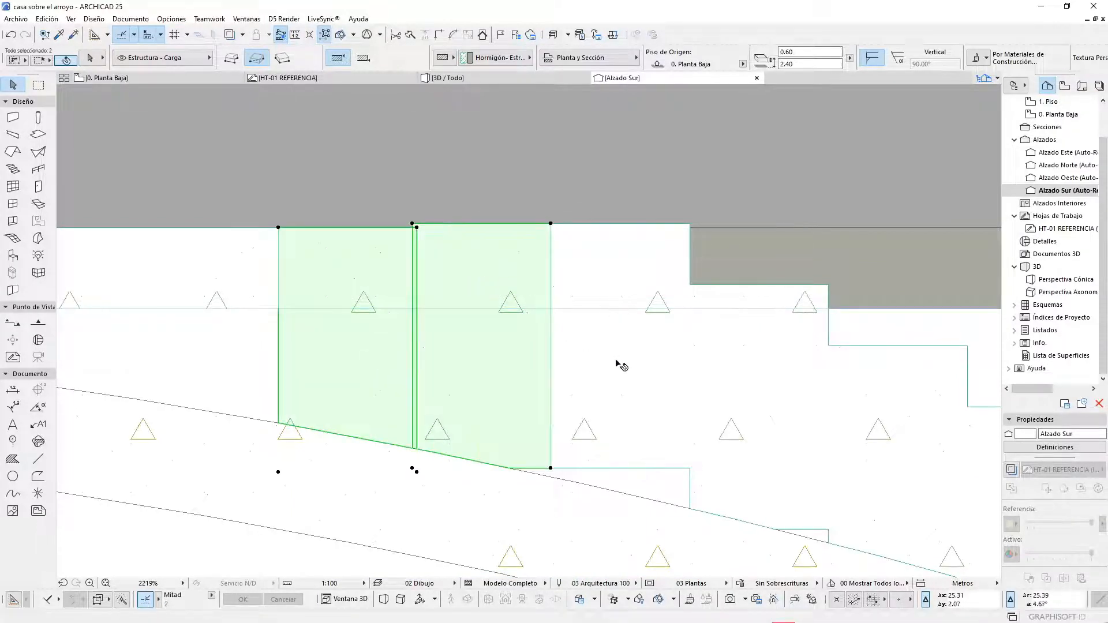
pyautogui.keyDown('shift'); pyautogui.click(727, 432); pyautogui.keyUp('shift')
pyautogui.scroll(-5, 401, 347)
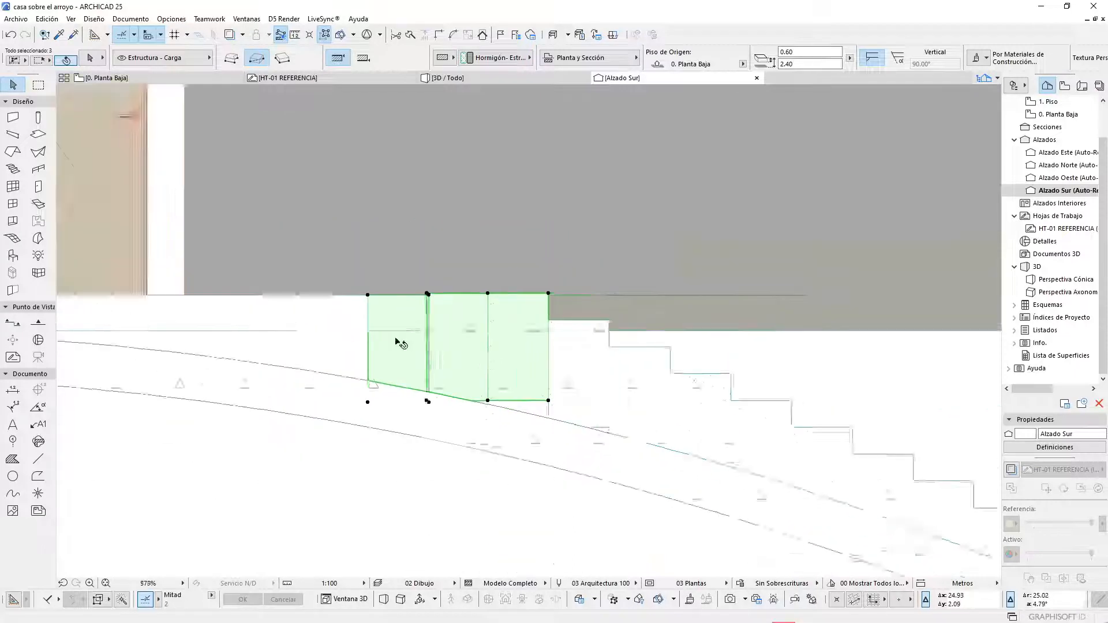
pyautogui.keyDown('shift'); pyautogui.click(521, 378); pyautogui.keyUp('shift')
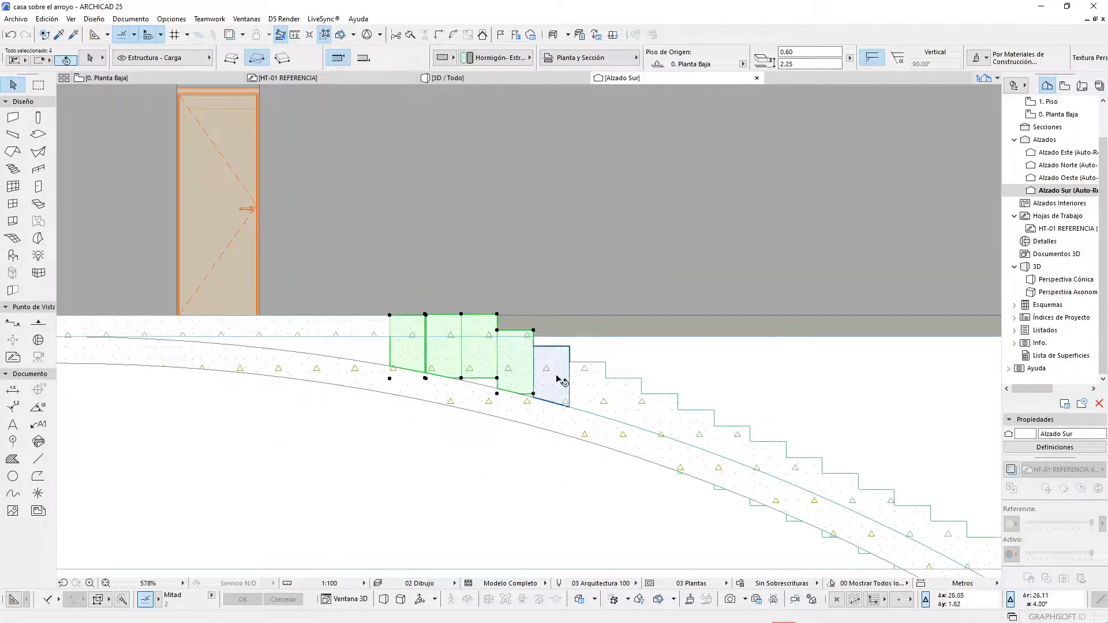
pyautogui.keyDown('shift'); pyautogui.click(589, 392); pyautogui.keyUp('shift')
pyautogui.keyDown('shift'); pyautogui.click(623, 407); pyautogui.keyUp('shift')
pyautogui.keyDown('shift'); pyautogui.click(698, 430); pyautogui.keyUp('shift')
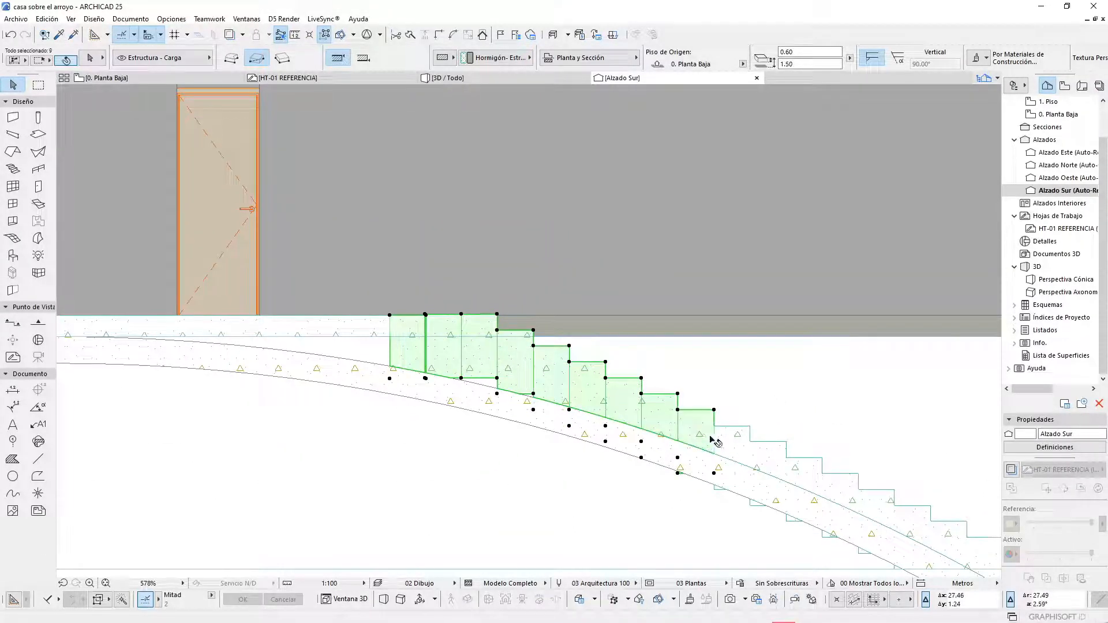
pyautogui.keyDown('shift'); pyautogui.click(732, 444); pyautogui.keyUp('shift')
pyautogui.keyDown('shift'); pyautogui.click(767, 459); pyautogui.keyUp('shift')
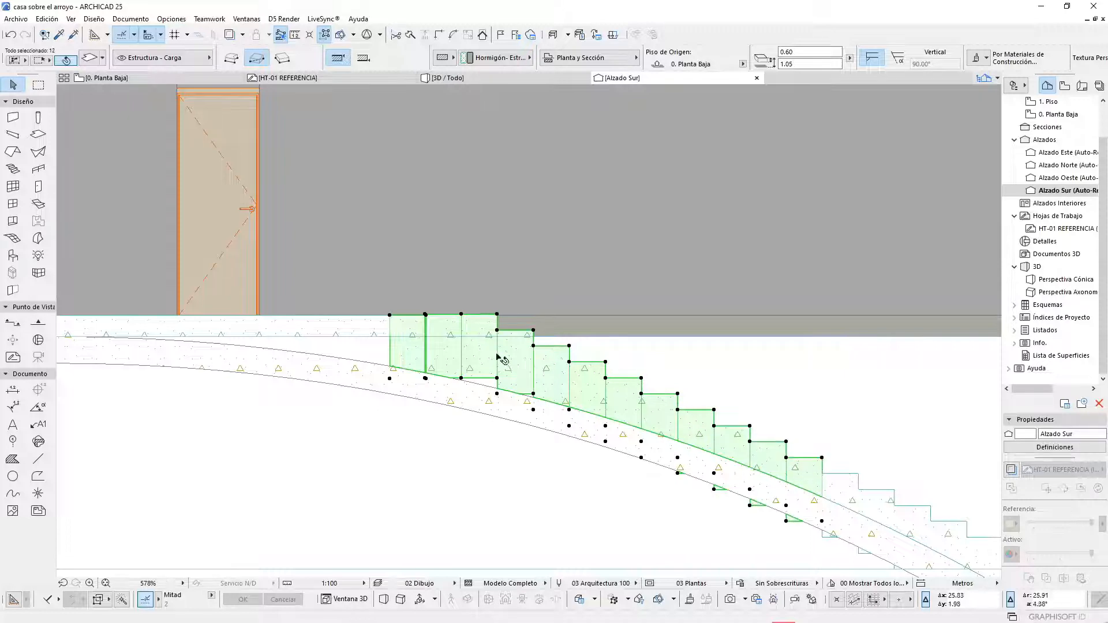
pyautogui.scroll(-5, 496, 357)
pyautogui.scroll(4, 676, 445)
pyautogui.keyDown('shift'); pyautogui.click(541, 361); pyautogui.keyUp('shift')
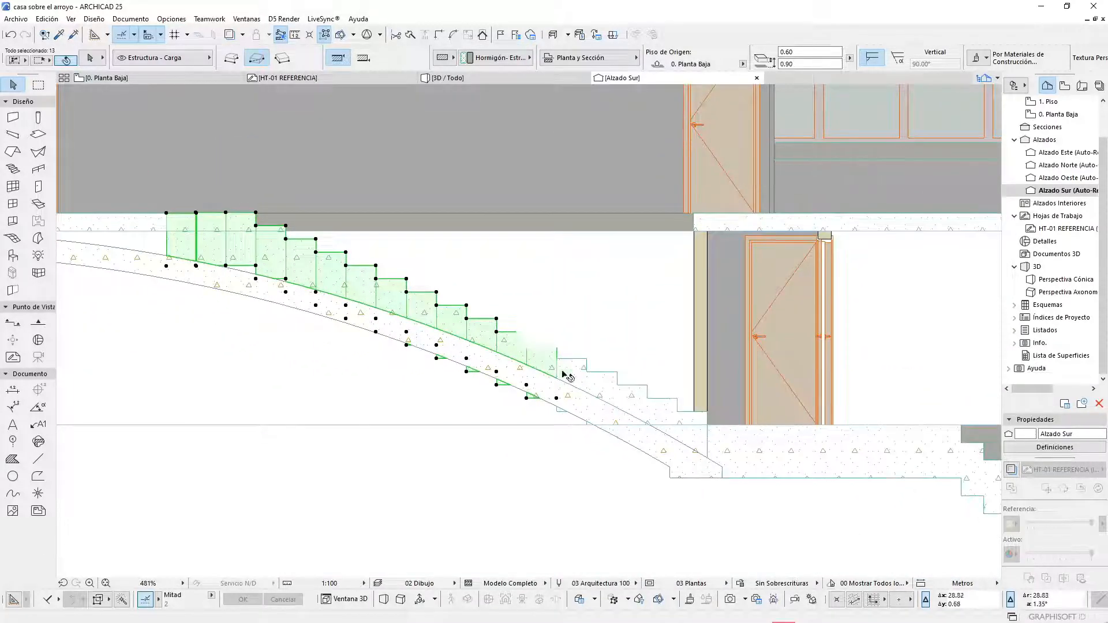
pyautogui.keyDown('shift'); pyautogui.click(572, 377); pyautogui.keyUp('shift')
pyautogui.keyDown('shift'); pyautogui.click(611, 388); pyautogui.keyUp('shift')
pyautogui.keyDown('shift'); pyautogui.click(640, 404); pyautogui.keyUp('shift')
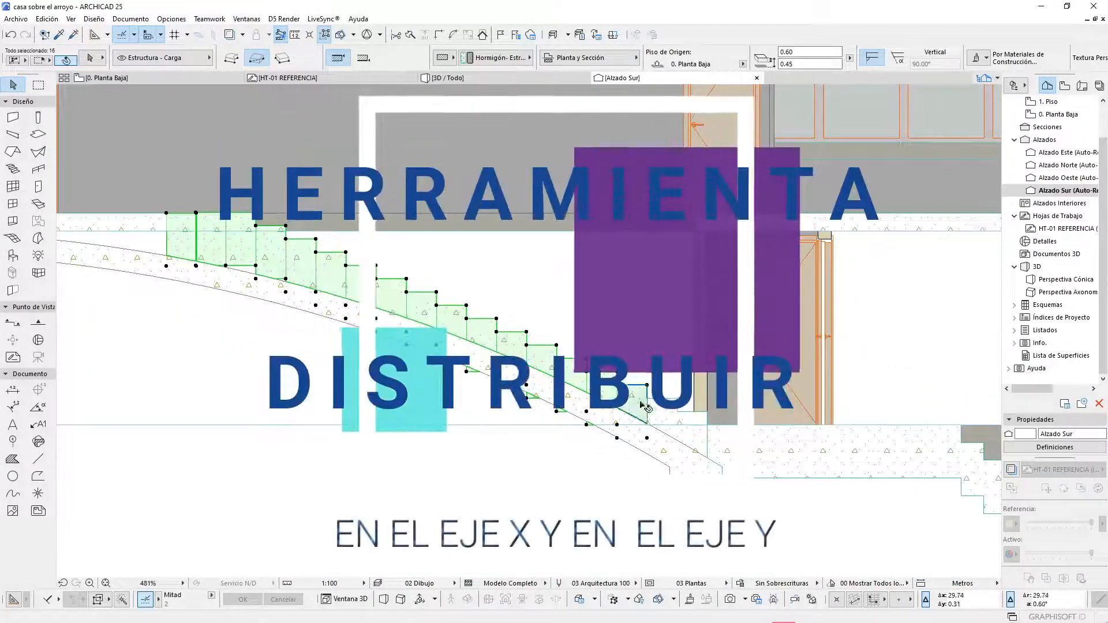
pyautogui.keyDown('shift'); pyautogui.click(663, 413); pyautogui.keyUp('shift')
pyautogui.keyDown('shift'); pyautogui.click(693, 421); pyautogui.keyUp('shift')
pyautogui.scroll(2, 256, 251)
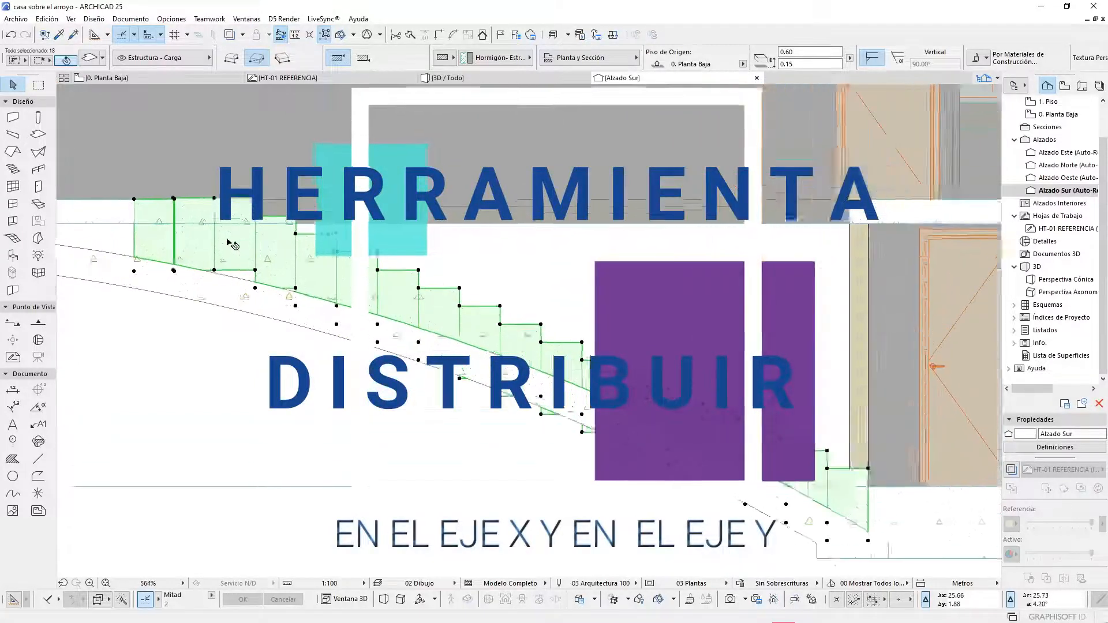
pyautogui.scroll(3, 284, 271)
pyautogui.scroll(-4, 269, 260)
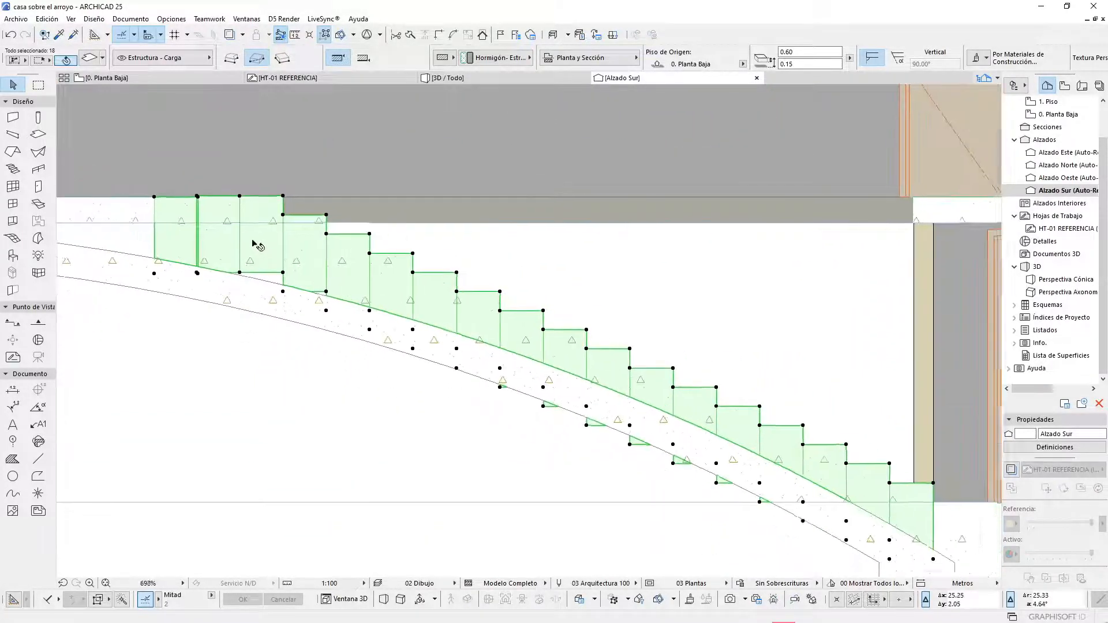
pyautogui.scroll(2, 612, 411)
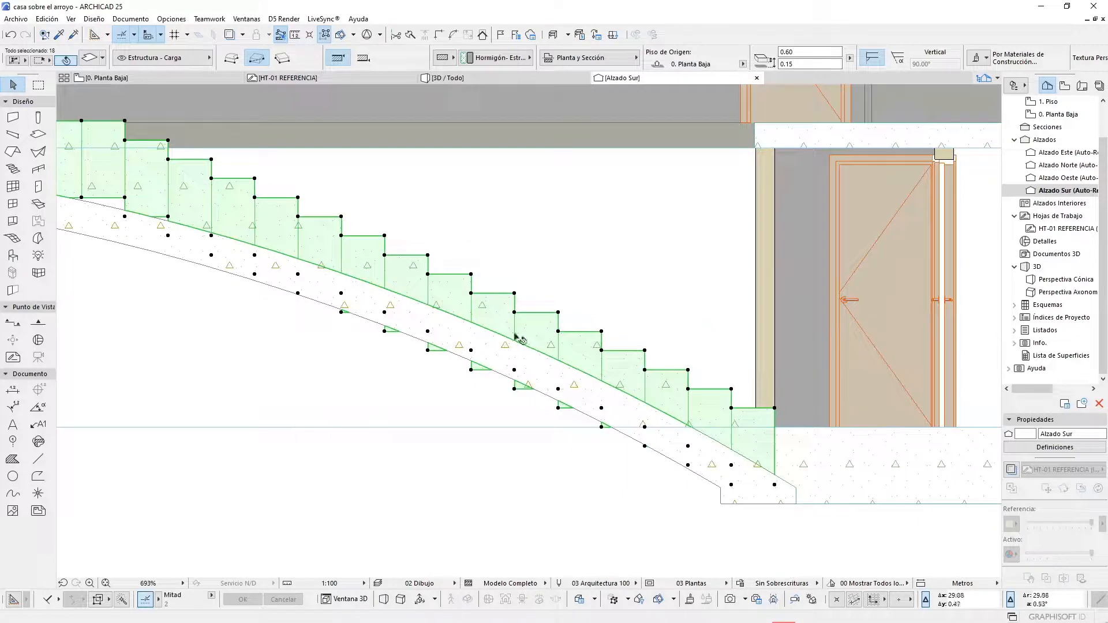
pyautogui.click(39, 20)
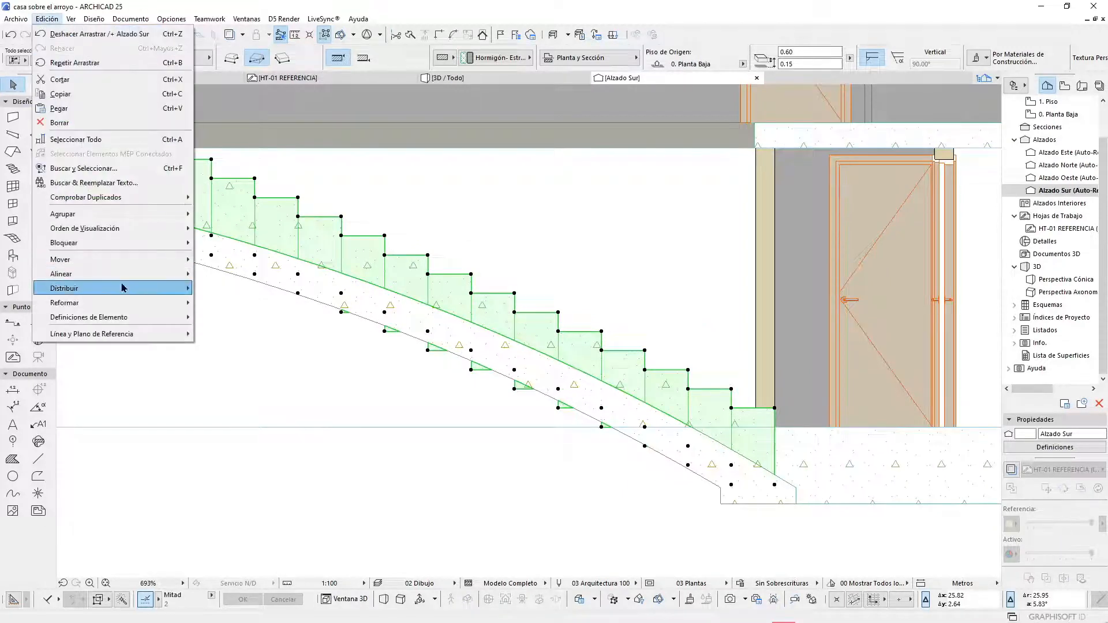
pyautogui.moveTo(173, 288)
pyautogui.click(243, 306)
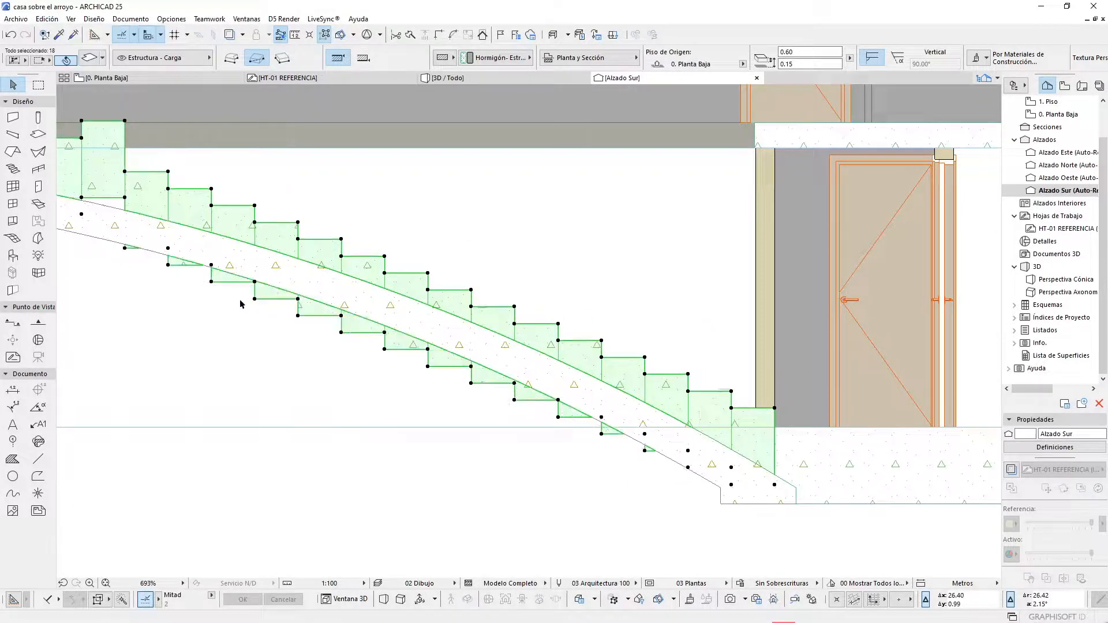
pyautogui.scroll(-2, 490, 306)
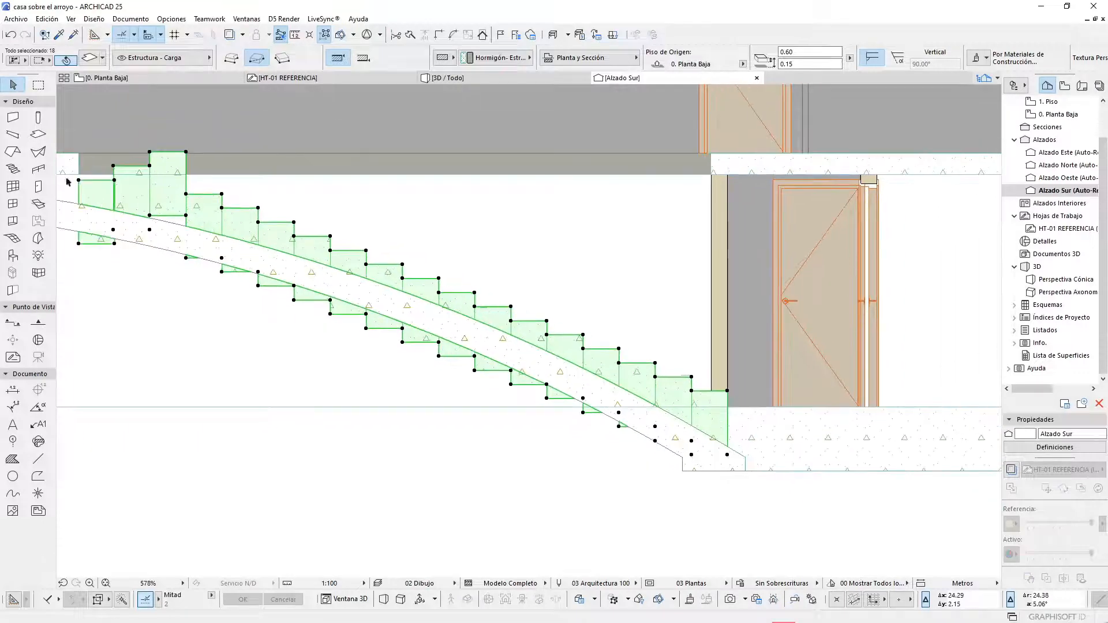
pyautogui.scroll(-3, 628, 246)
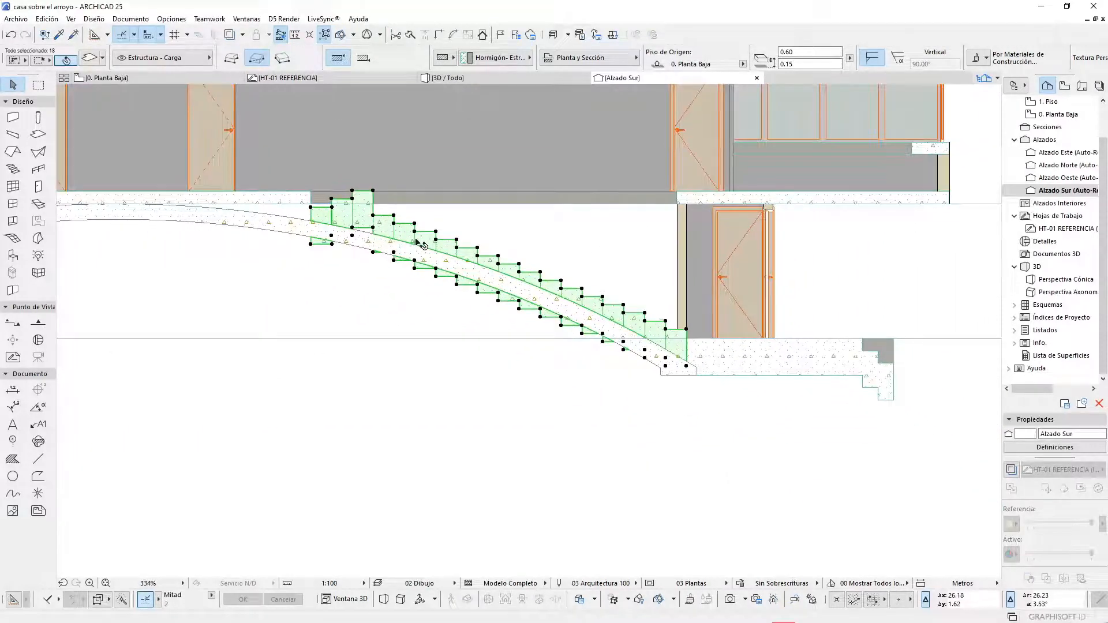
# - Undo the distribution of the step slabs and clear the selection
pyautogui.hotkey('ctrl', 'z')
pyautogui.scroll(8, 417, 243)
pyautogui.press('Escape')
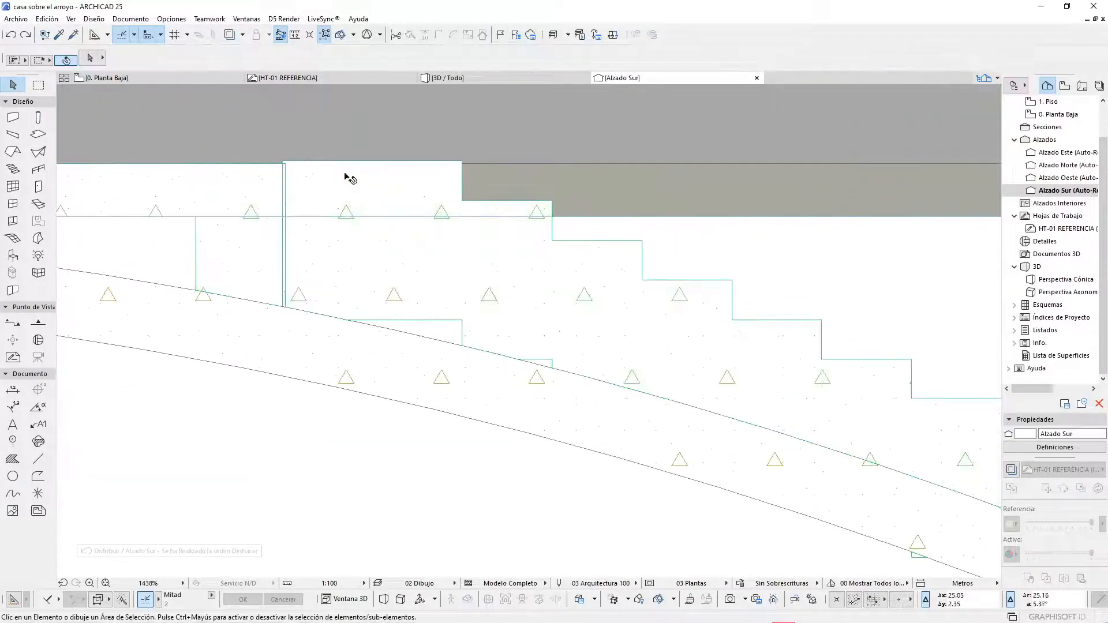
# - Lower the two step slabs just east of the top step so their tops sit below the upper floor slab's top
pyautogui.click(350, 186)
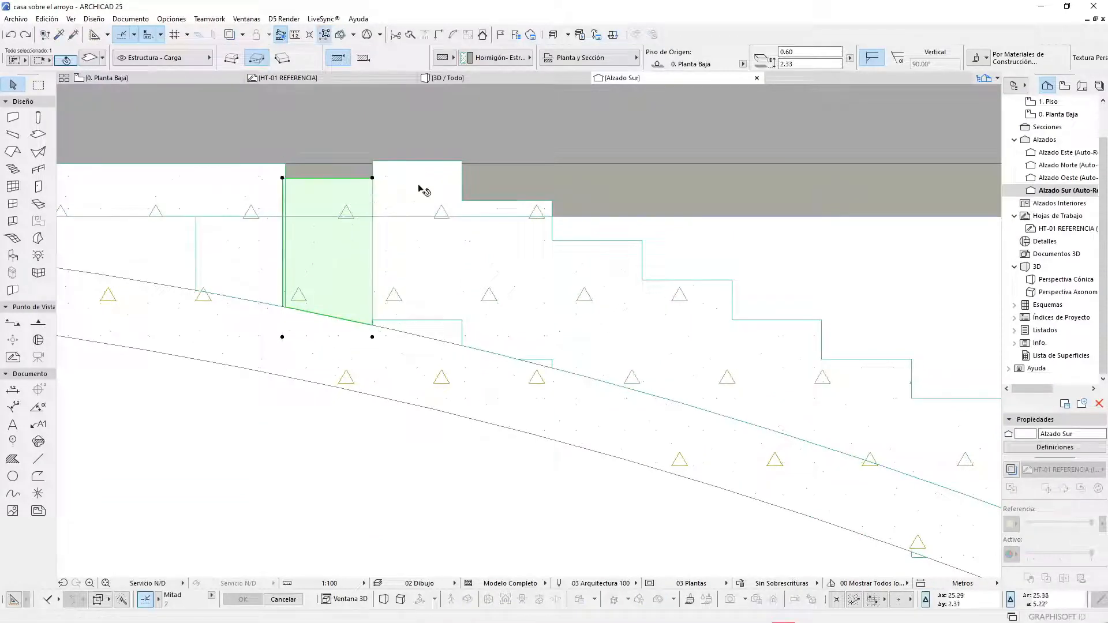
pyautogui.click(419, 184)
pyautogui.hotkey('ctrl', 'd')
pyautogui.click(422, 181)
pyautogui.click(423, 201)
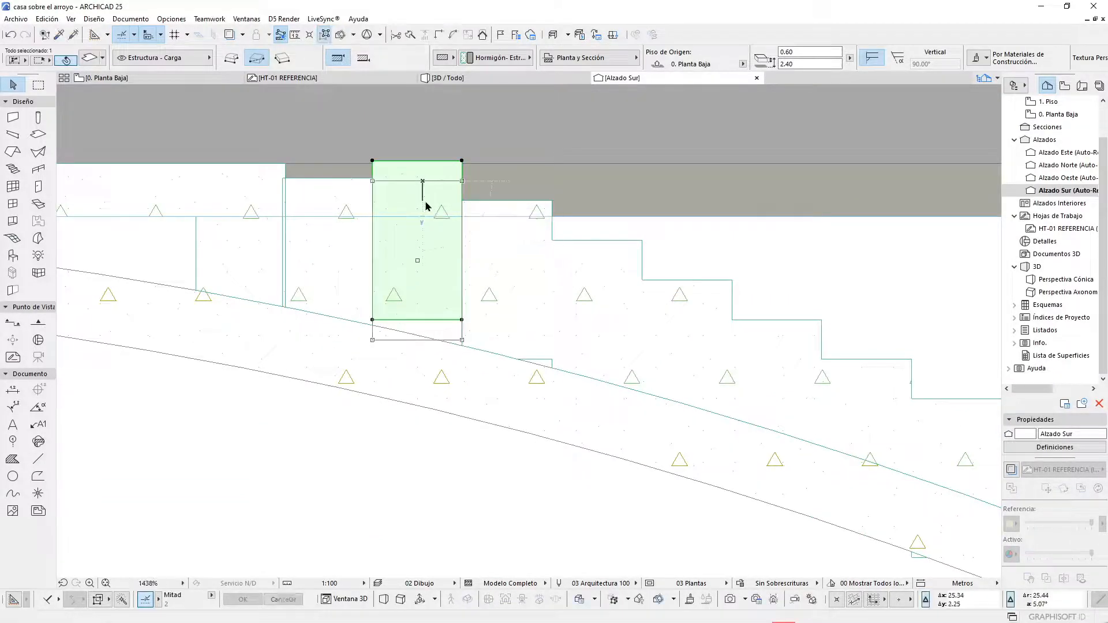
pyautogui.scroll(2, 403, 196)
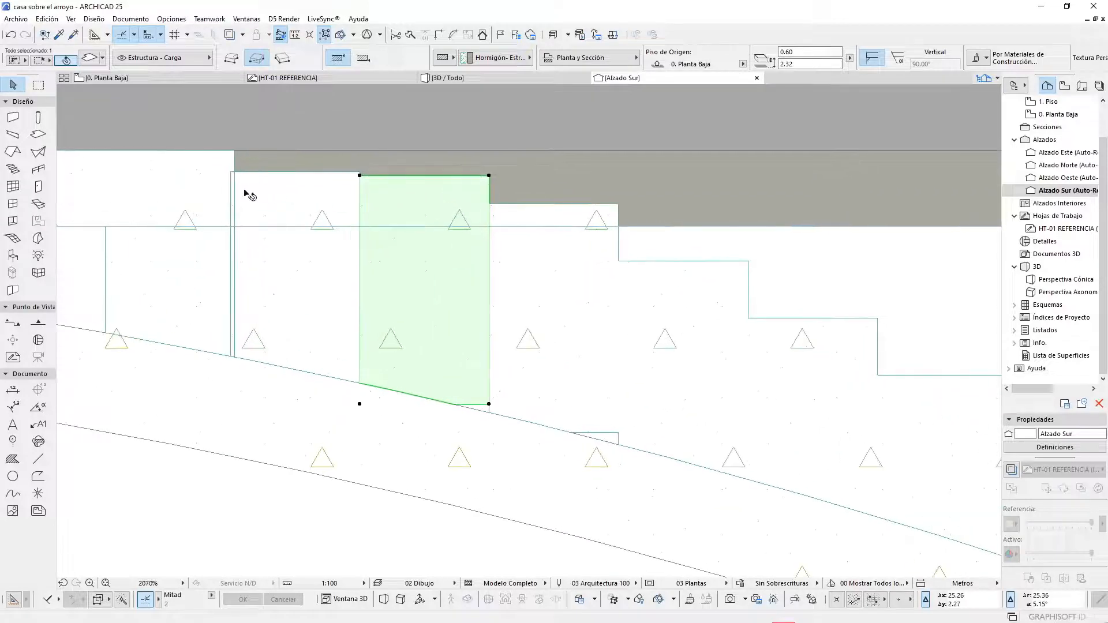
pyautogui.keyDown('shift'); pyautogui.click(216, 199); pyautogui.keyUp('shift')
pyautogui.keyDown('shift'); pyautogui.click(289, 208); pyautogui.keyUp('shift')
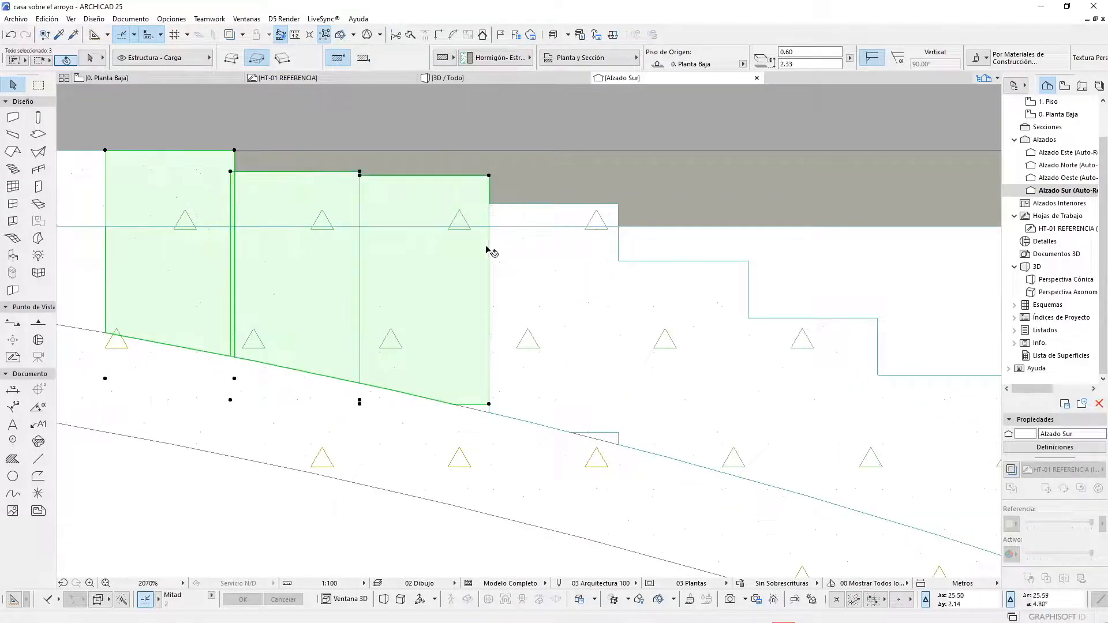
pyautogui.keyDown('shift'); pyautogui.click(517, 263); pyautogui.keyUp('shift')
pyautogui.keyDown('shift'); pyautogui.click(666, 313); pyautogui.keyUp('shift')
pyautogui.keyDown('shift'); pyautogui.click(791, 376); pyautogui.keyUp('shift')
pyautogui.scroll(-6, 708, 365)
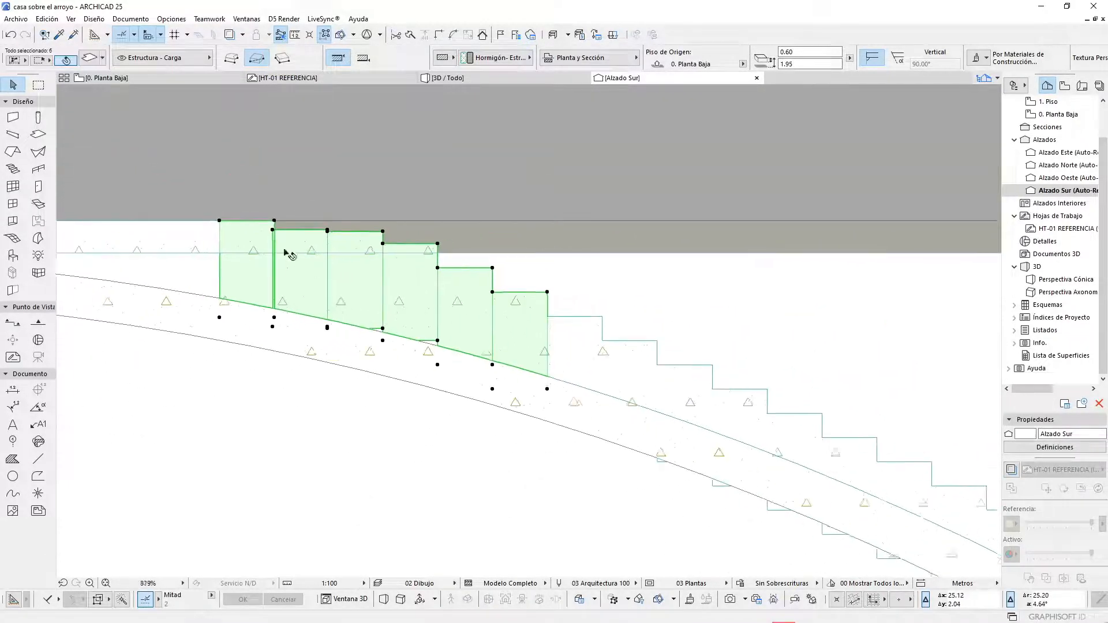
pyautogui.scroll(1, 739, 403)
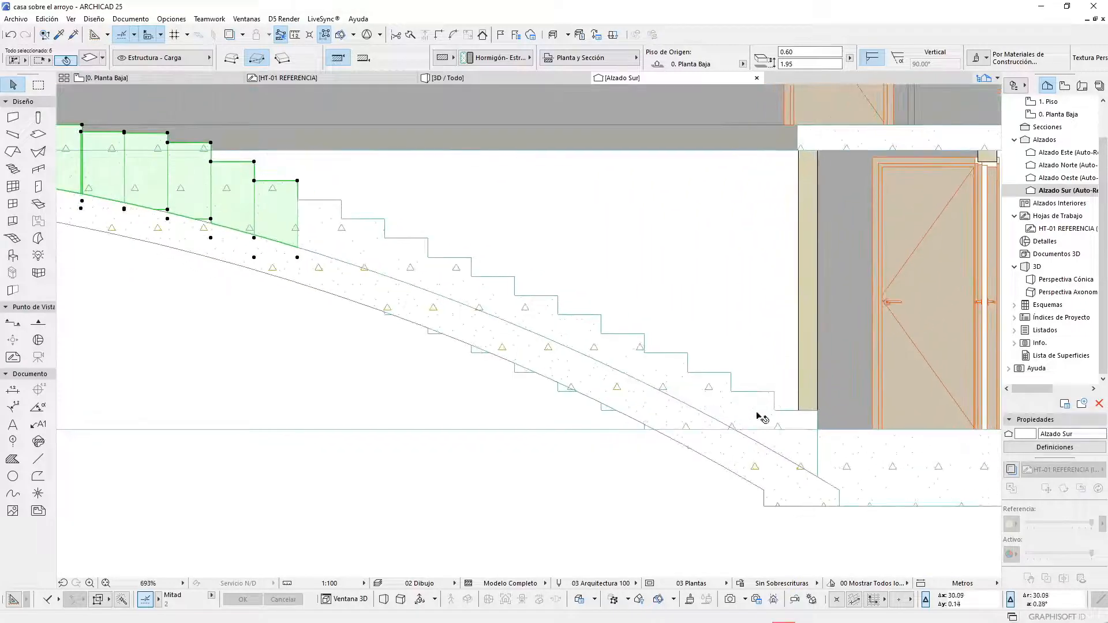
pyautogui.scroll(-1, 772, 402)
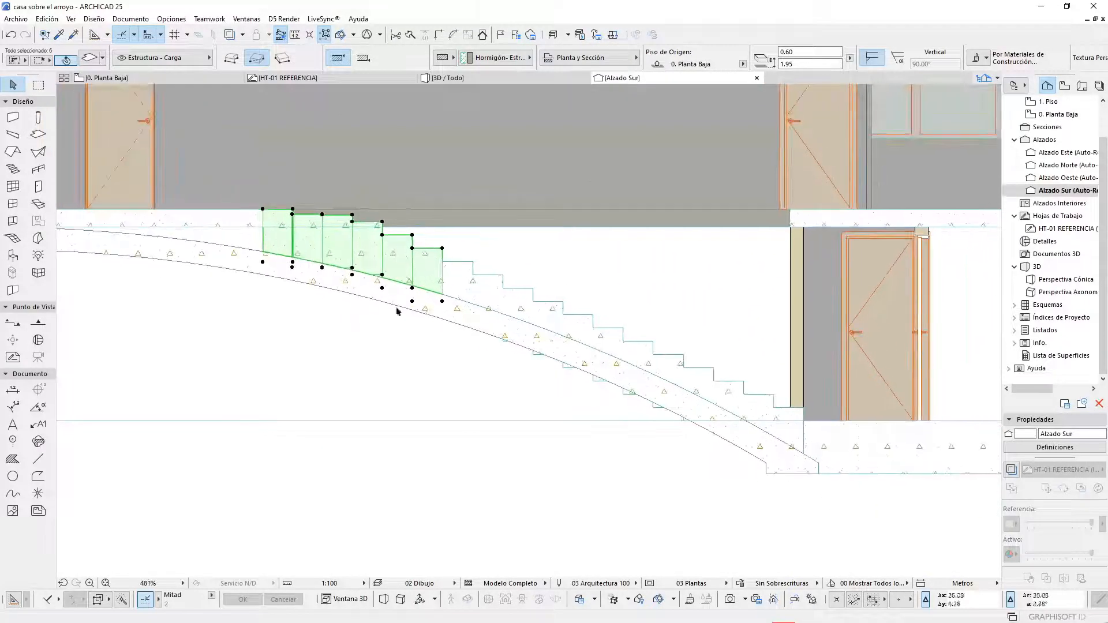
pyautogui.press('Escape')
# - Delete the surplus step slab that overlaps the east edge of the top step
pyautogui.click(308, 241)
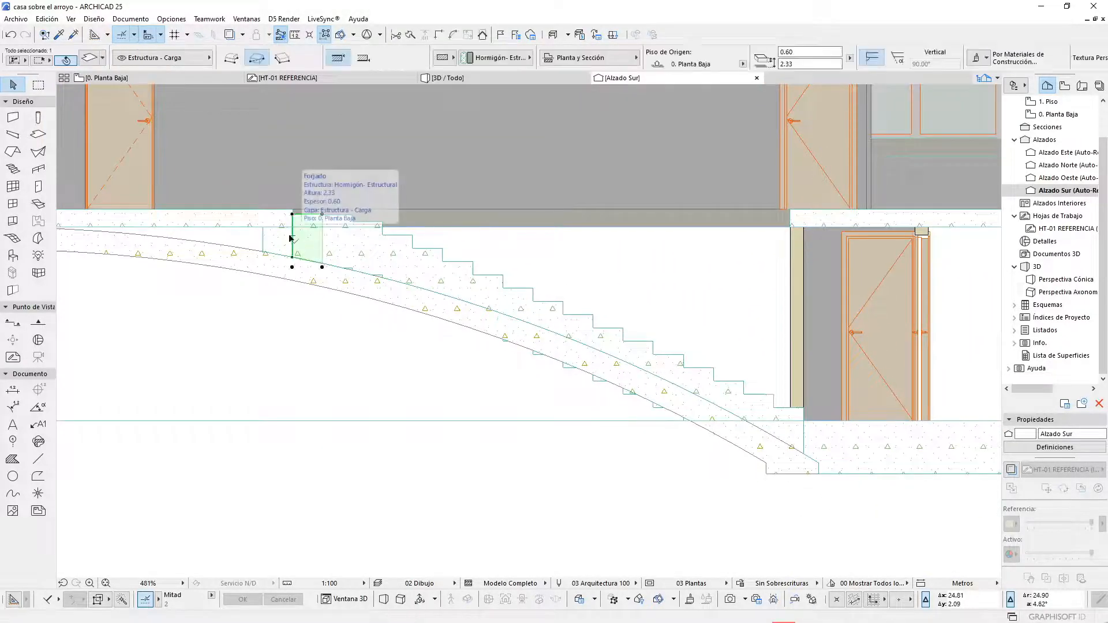
pyautogui.press('Escape')
# - Distribute the 17 remaining step slabs evenly along the X axis, from the top step to the bottom step
pyautogui.scroll(1, 291, 240)
pyautogui.scroll(2, 291, 242)
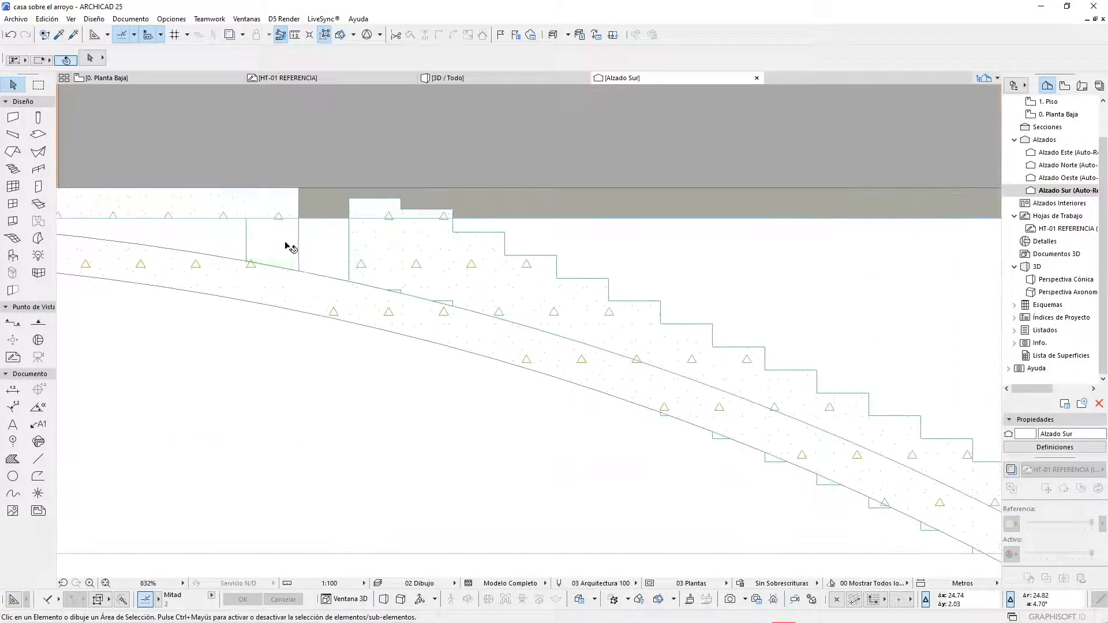
pyautogui.click(290, 245)
pyautogui.keyDown('shift'); pyautogui.click(373, 257); pyautogui.keyUp('shift')
pyautogui.keyDown('shift'); pyautogui.click(415, 260); pyautogui.keyUp('shift')
pyautogui.keyDown('shift'); pyautogui.click(470, 265); pyautogui.keyUp('shift')
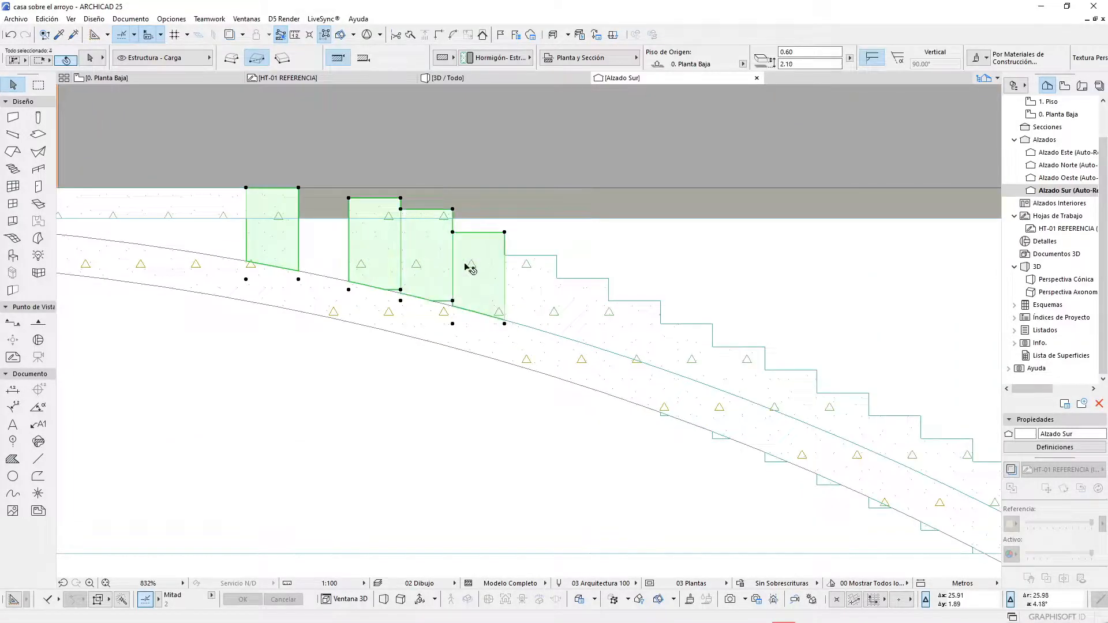
pyautogui.keyDown('shift'); pyautogui.click(539, 285); pyautogui.keyUp('shift')
pyautogui.keyDown('shift'); pyautogui.click(583, 303); pyautogui.keyUp('shift')
pyautogui.keyDown('shift'); pyautogui.click(634, 329); pyautogui.keyUp('shift')
pyautogui.keyDown('shift'); pyautogui.click(690, 353); pyautogui.keyUp('shift')
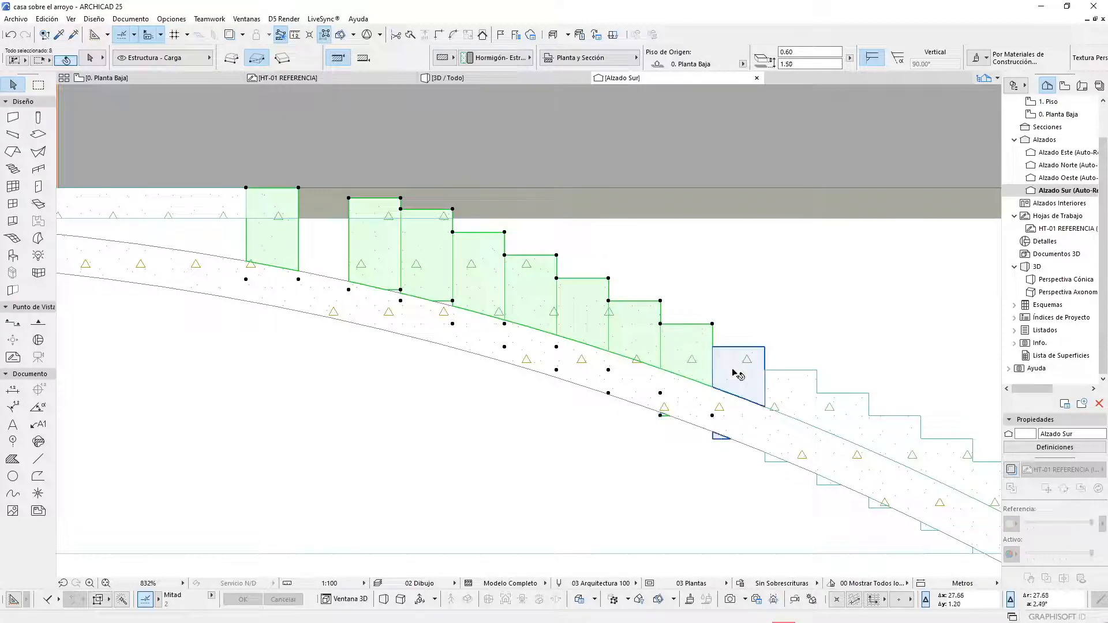
pyautogui.keyDown('shift'); pyautogui.click(741, 398); pyautogui.keyUp('shift')
pyautogui.keyDown('shift'); pyautogui.click(790, 425); pyautogui.keyUp('shift')
pyautogui.scroll(-4, 790, 424)
pyautogui.scroll(3, 613, 394)
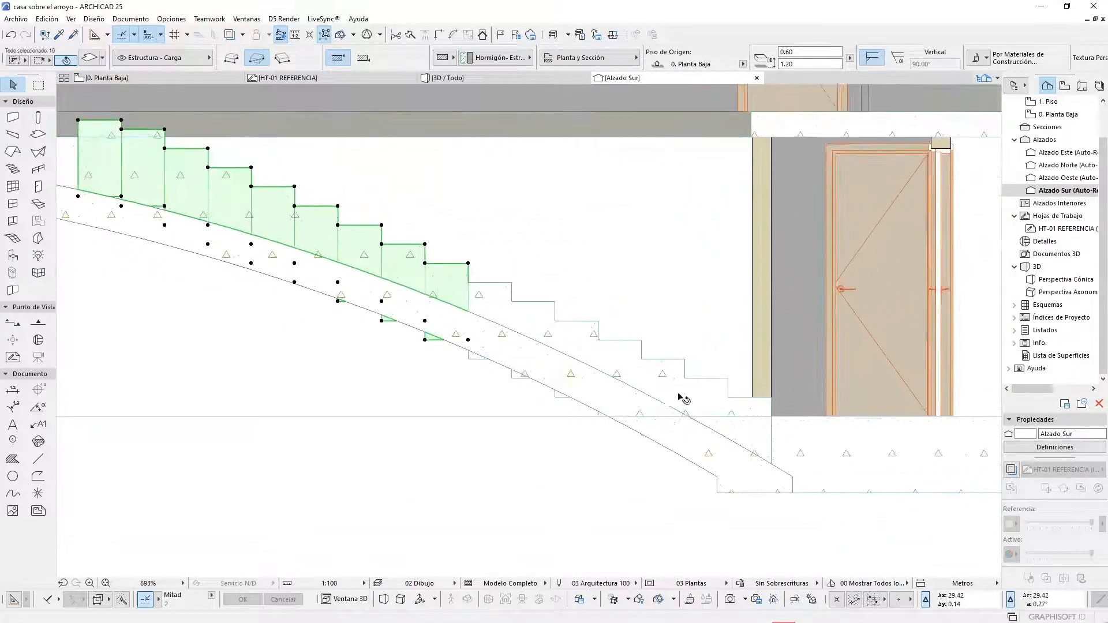
pyautogui.keyDown('shift'); pyautogui.click(744, 411); pyautogui.keyUp('shift')
pyautogui.keyDown('shift'); pyautogui.click(715, 399); pyautogui.keyUp('shift')
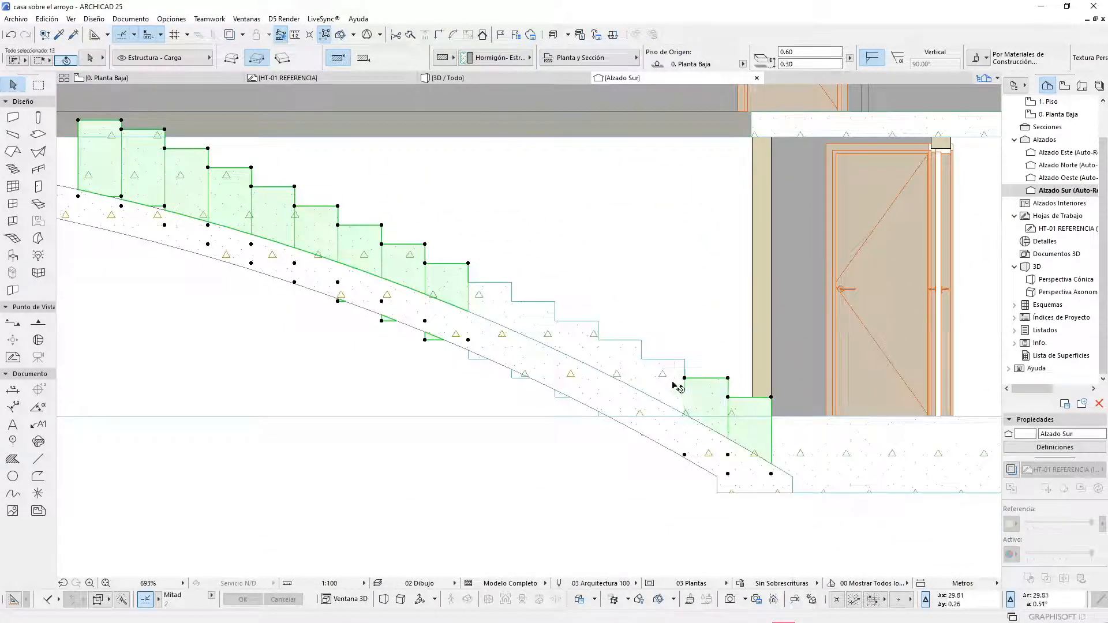
pyautogui.keyDown('shift'); pyautogui.click(679, 386); pyautogui.keyUp('shift')
pyautogui.keyDown('shift'); pyautogui.click(623, 363); pyautogui.keyUp('shift')
pyautogui.keyDown('shift'); pyautogui.click(577, 340); pyautogui.keyUp('shift')
pyautogui.keyDown('shift'); pyautogui.click(534, 323); pyautogui.keyUp('shift')
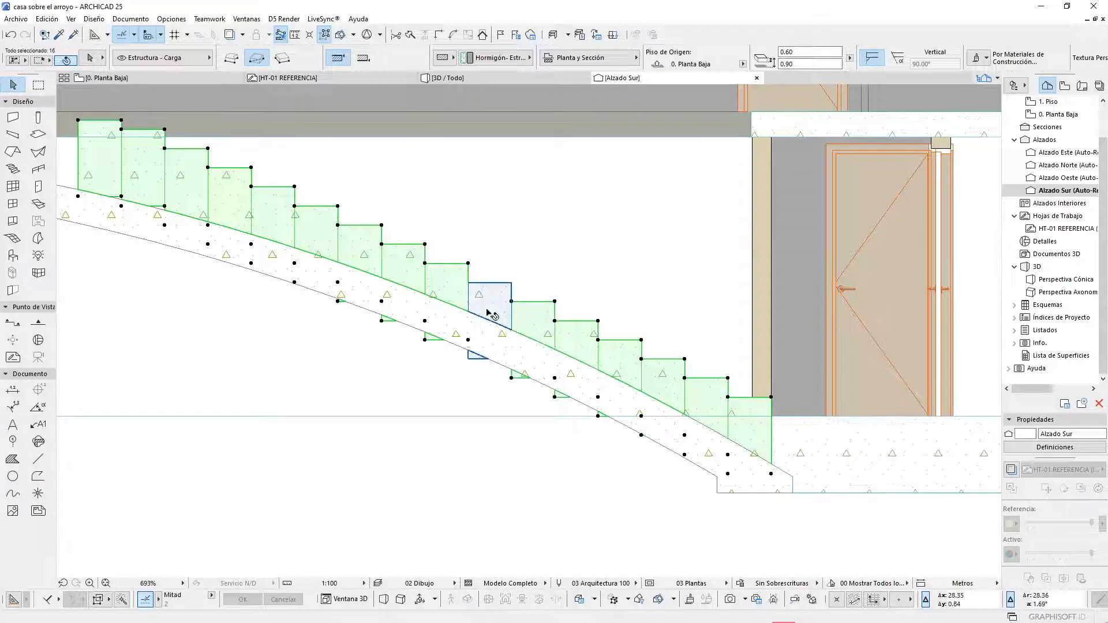
pyautogui.keyDown('shift'); pyautogui.click(490, 306); pyautogui.keyUp('shift')
pyautogui.scroll(-3, 417, 282)
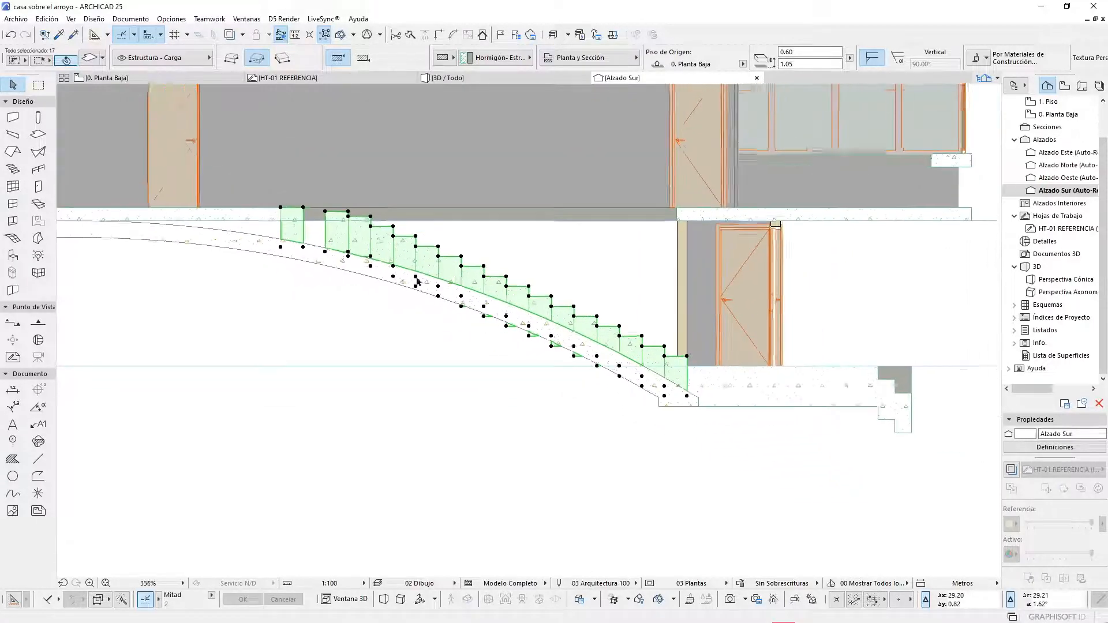
pyautogui.click(45, 20)
pyautogui.moveTo(130, 288)
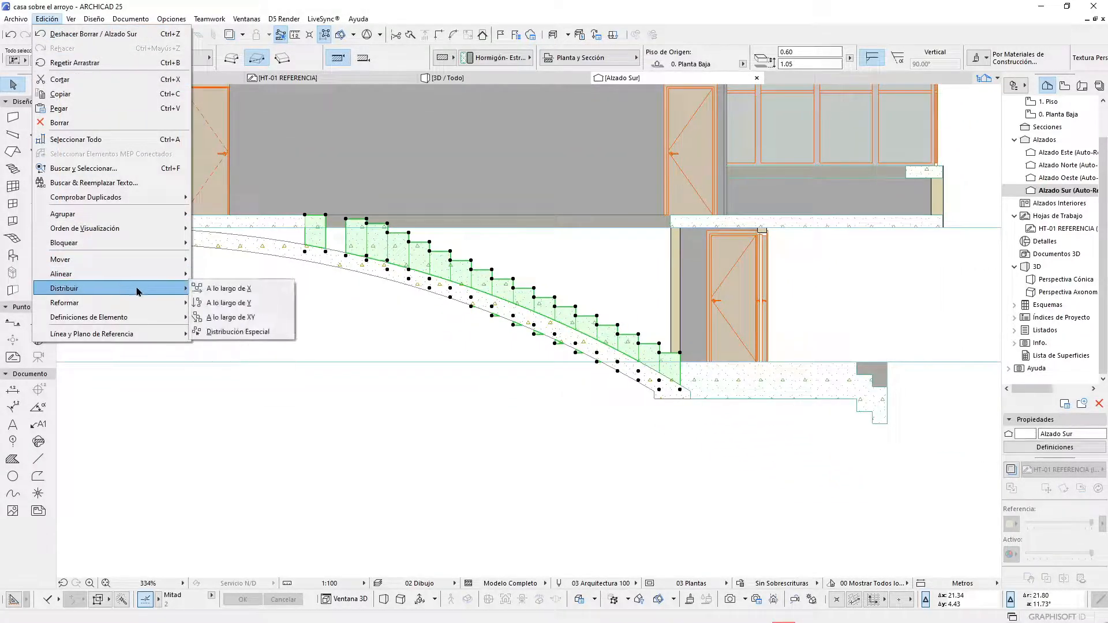
pyautogui.click(230, 292)
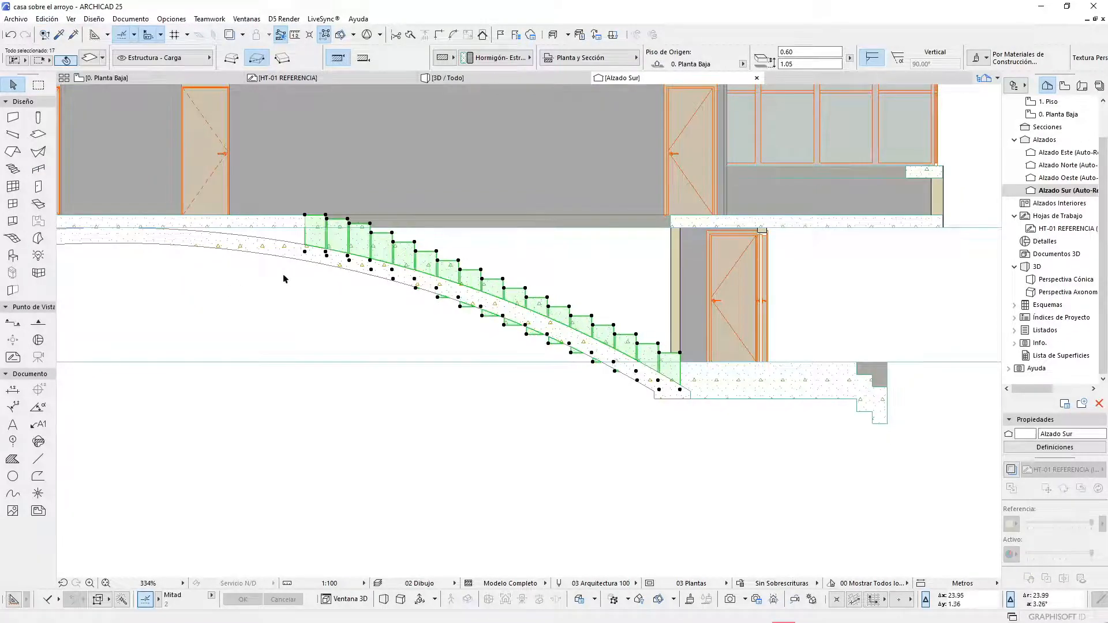
# - Distribute the same step slabs evenly along the Y axis to equalize the risers
pyautogui.scroll(2, 275, 185)
pyautogui.click(40, 20)
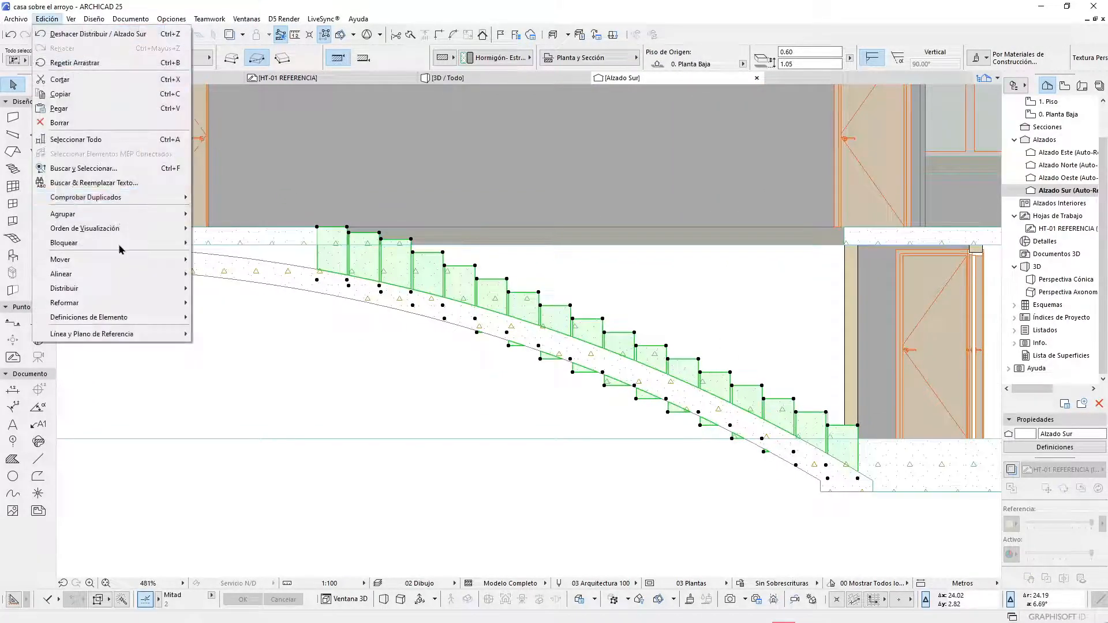
pyautogui.moveTo(127, 288)
pyautogui.click(252, 307)
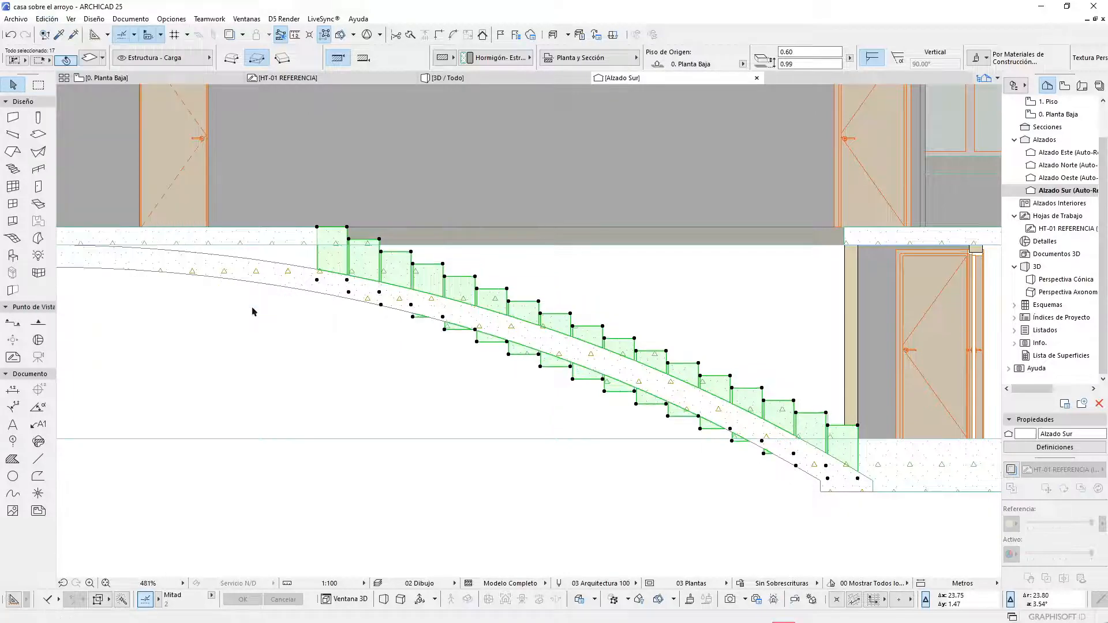
pyautogui.scroll(5, 411, 251)
pyautogui.scroll(-4, 315, 241)
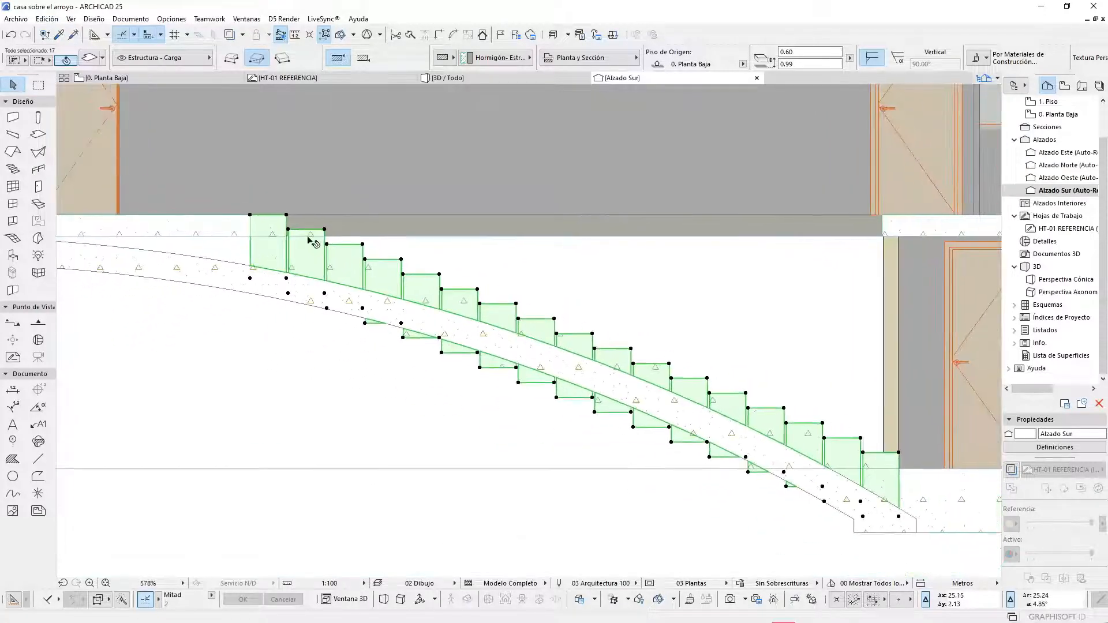
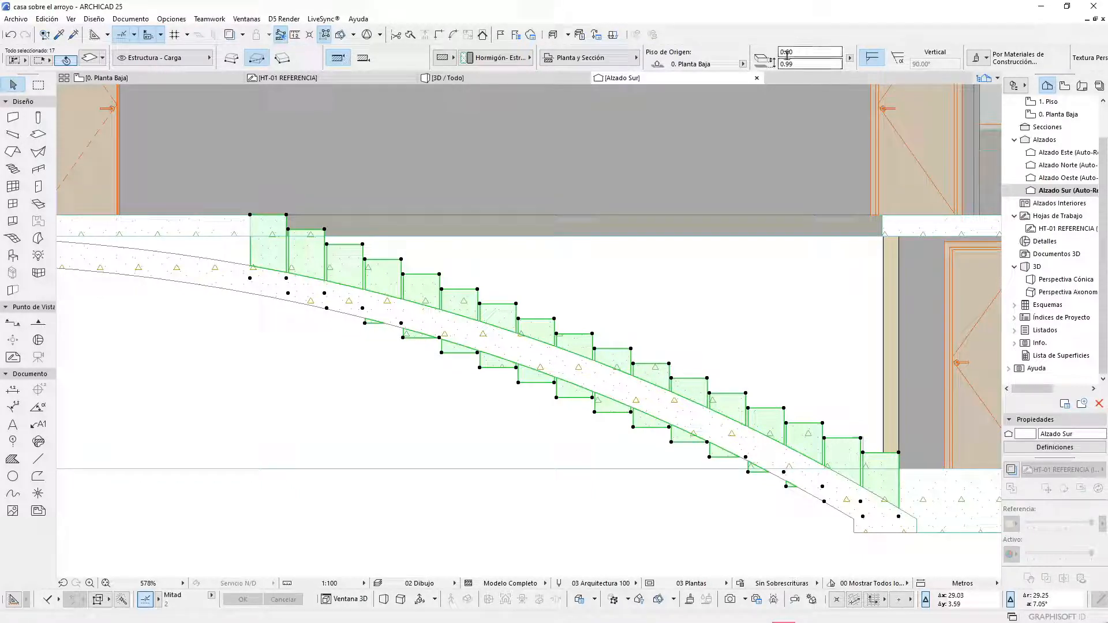
# - Set the thickness of the 17 selected step slabs to 0.40 m and clear the selection
pyautogui.click(787, 53)
pyautogui.write('0.40')
pyautogui.press('Return')
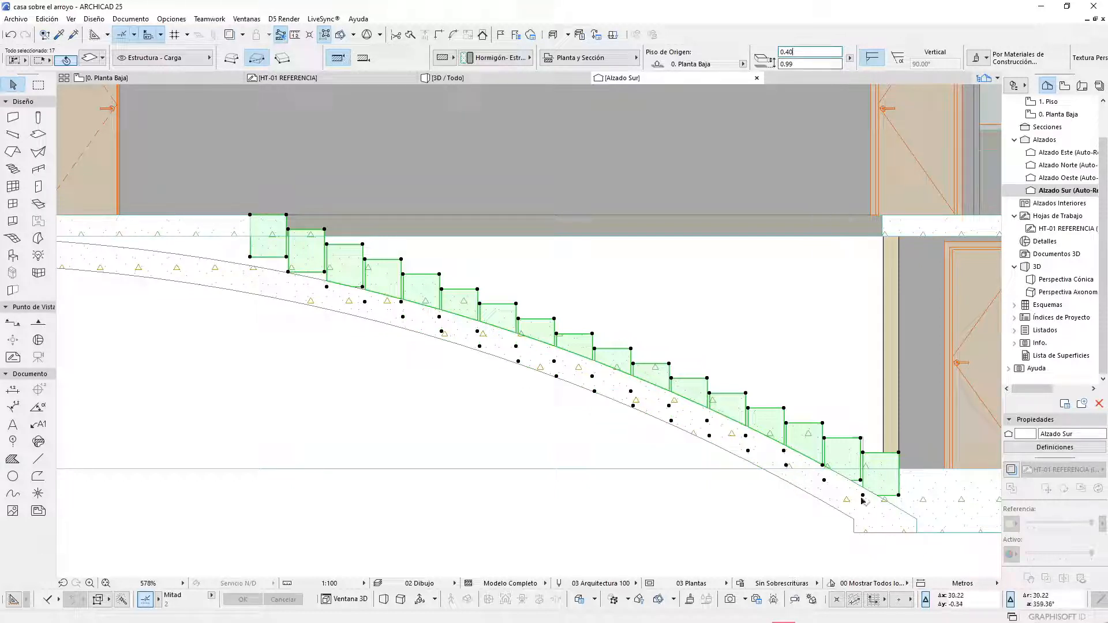
pyautogui.press('Escape')
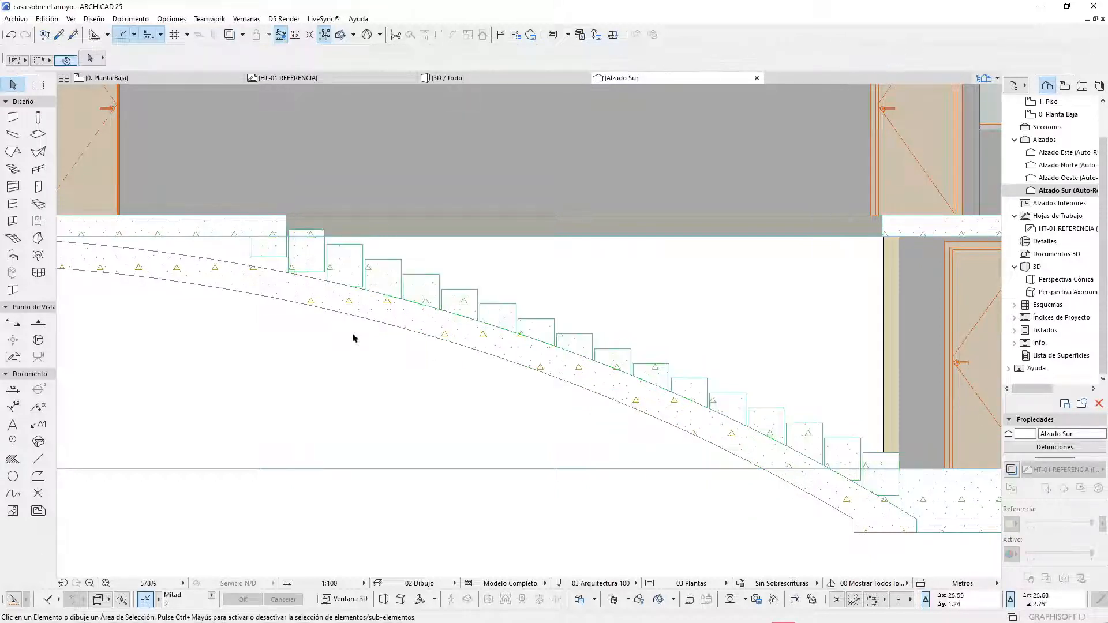
# - Select all 17 step slabs from the top step to the bottom one and show only them in the 3D view
pyautogui.scroll(4, 216, 243)
pyautogui.click(335, 257)
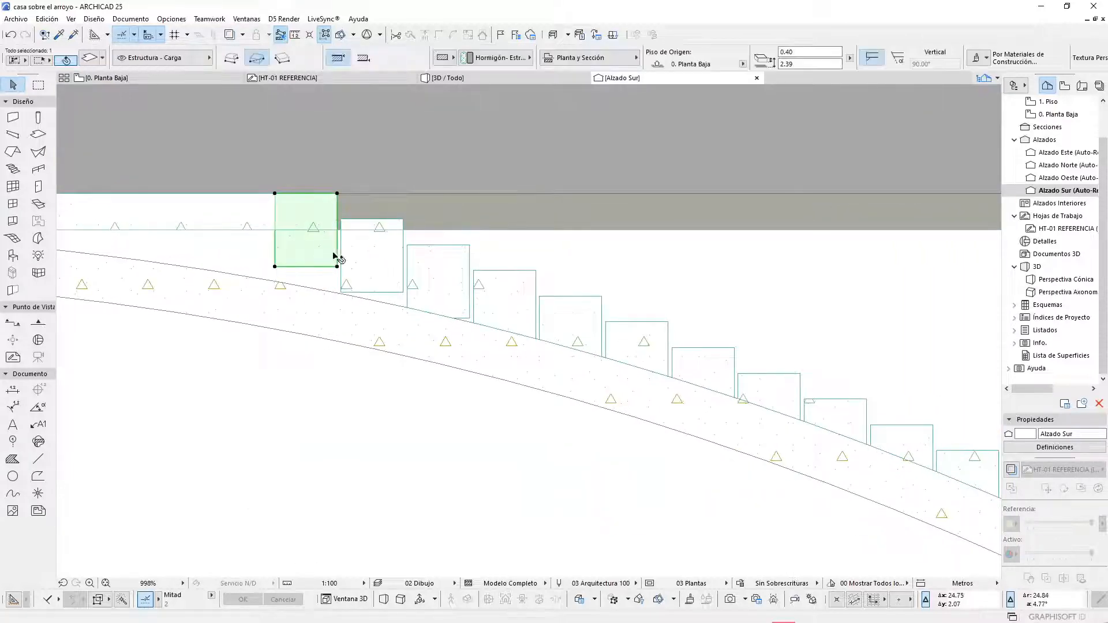
pyautogui.scroll(4, 323, 199)
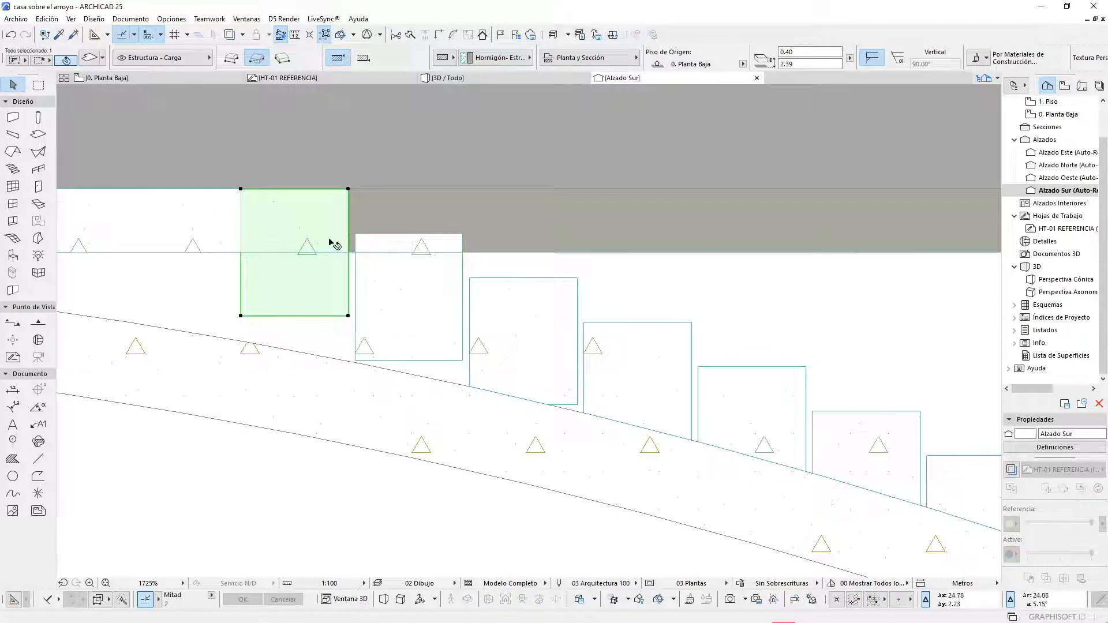
pyautogui.scroll(-3, 406, 280)
pyautogui.scroll(-5, 406, 271)
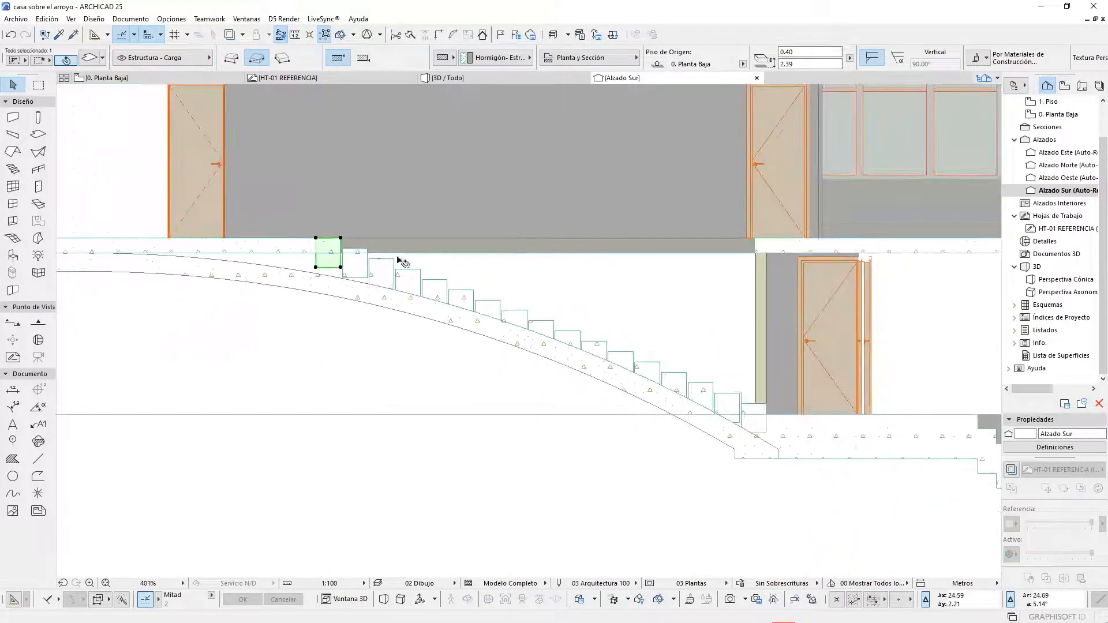
pyautogui.keyDown('shift'); pyautogui.click(358, 264); pyautogui.keyUp('shift')
pyautogui.keyDown('shift'); pyautogui.click(381, 276); pyautogui.keyUp('shift')
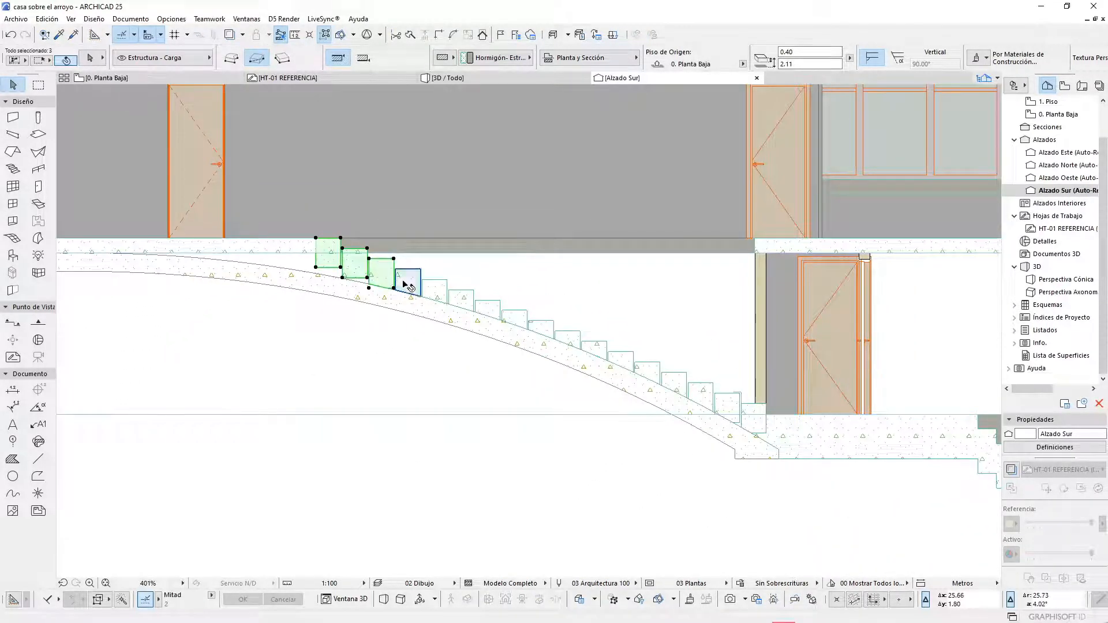
pyautogui.keyDown('shift'); pyautogui.click(407, 283); pyautogui.keyUp('shift')
pyautogui.keyDown('shift'); pyautogui.click(433, 293); pyautogui.keyUp('shift')
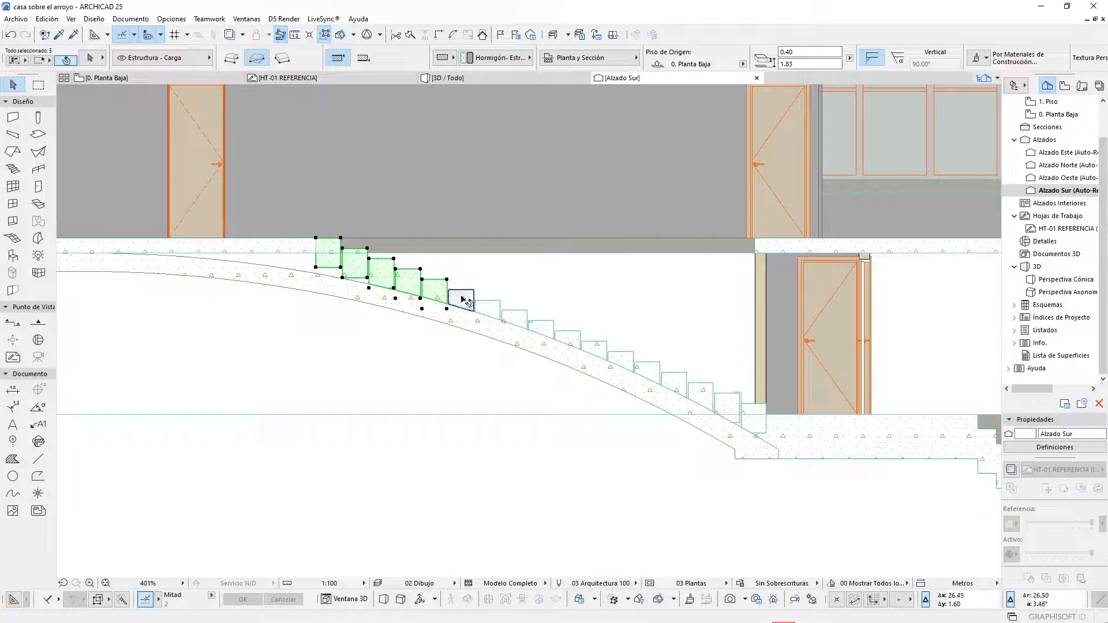
pyautogui.keyDown('shift'); pyautogui.click(524, 320); pyautogui.keyUp('shift')
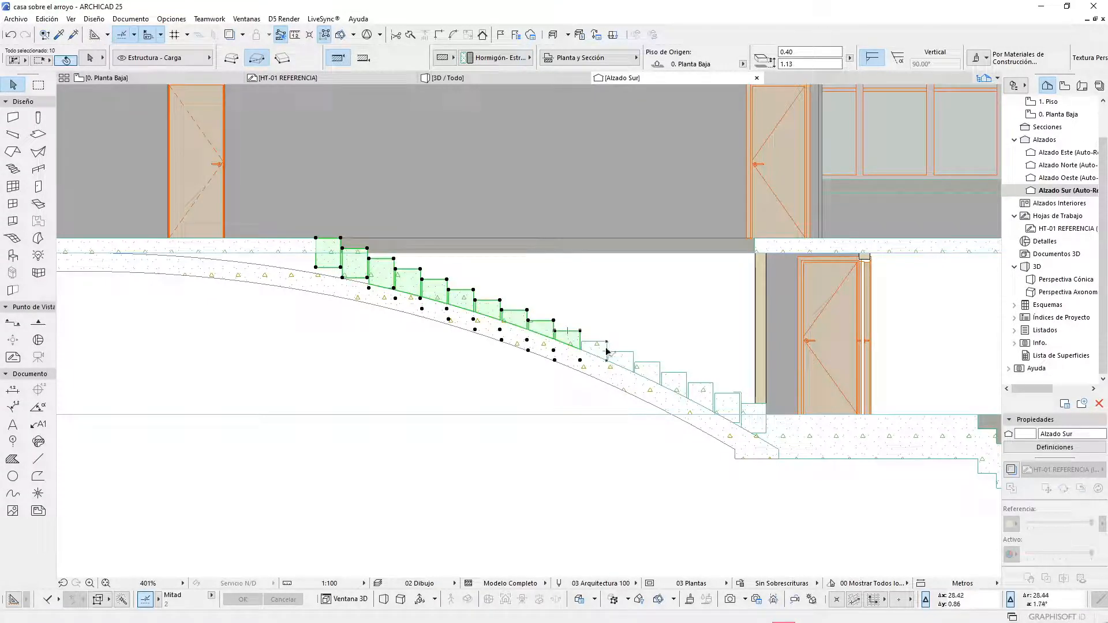
pyautogui.keyDown('shift'); pyautogui.click(621, 361); pyautogui.keyUp('shift')
pyautogui.keyDown('shift'); pyautogui.click(648, 371); pyautogui.keyUp('shift')
pyautogui.keyDown('shift'); pyautogui.click(674, 381); pyautogui.keyUp('shift')
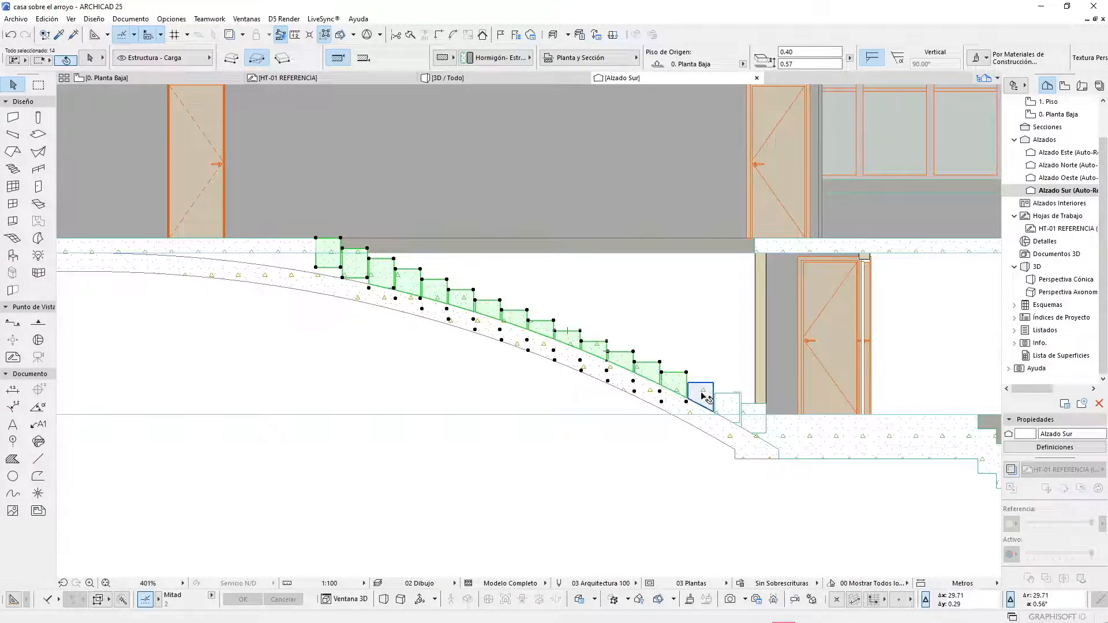
pyautogui.keyDown('shift'); pyautogui.click(701, 392); pyautogui.keyUp('shift')
pyautogui.keyDown('shift'); pyautogui.click(733, 410); pyautogui.keyUp('shift')
pyautogui.scroll(8, 732, 411)
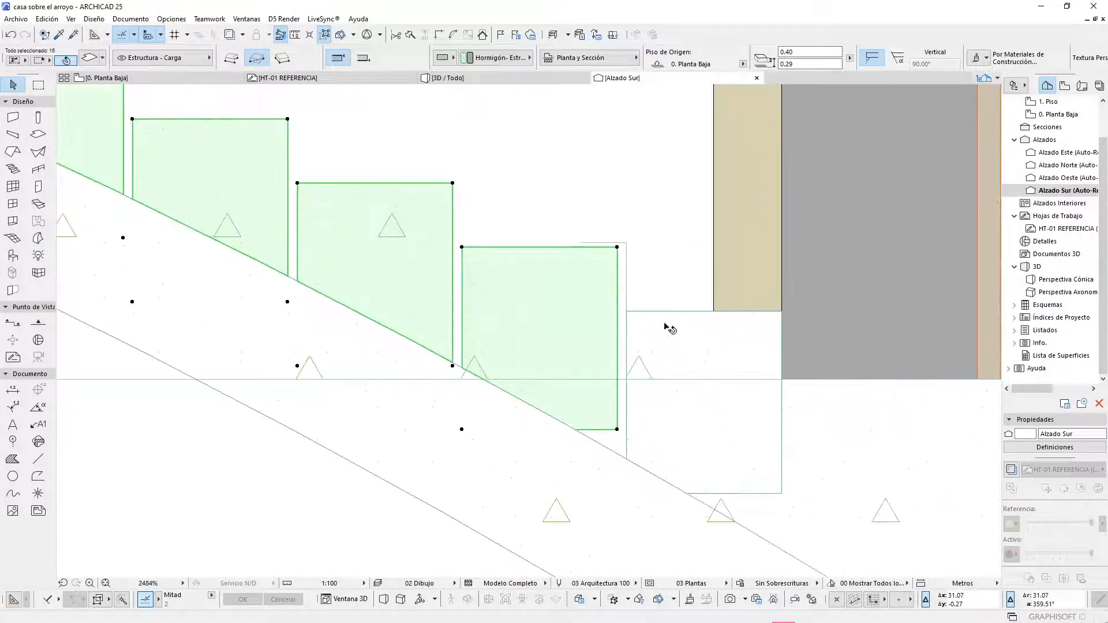
pyautogui.keyDown('shift'); pyautogui.click(678, 326); pyautogui.keyUp('shift')
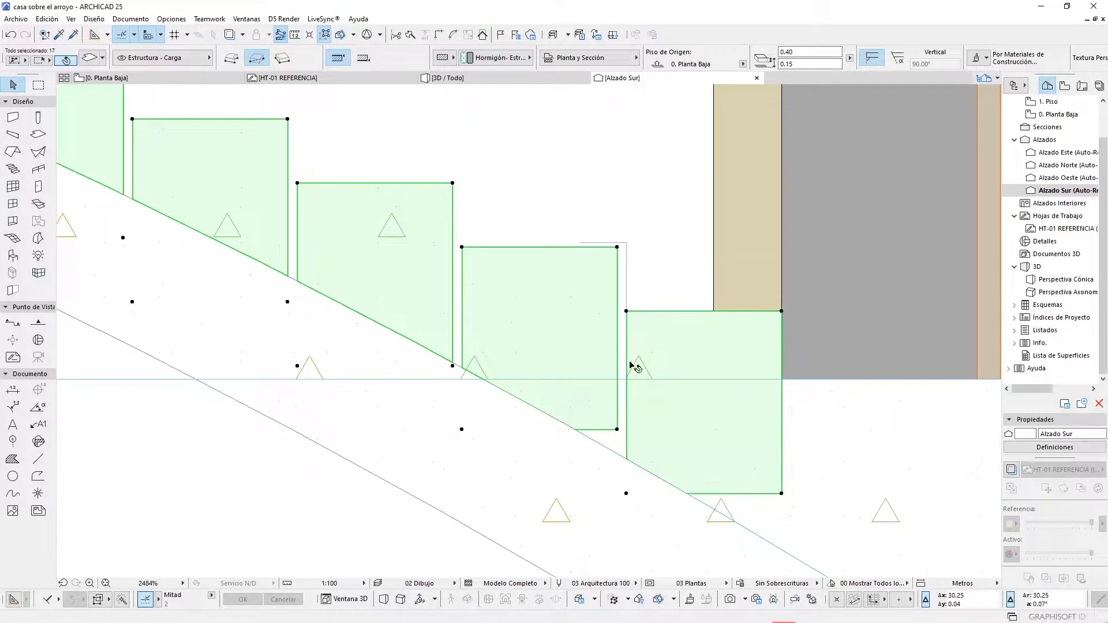
pyautogui.press('F5')
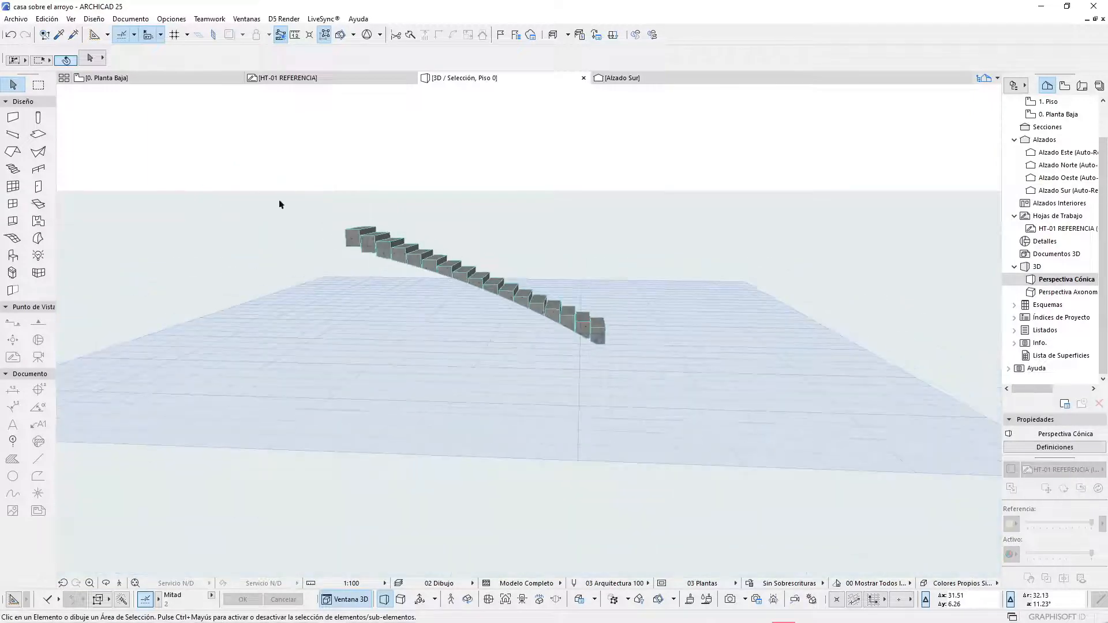
# - Offset the top step slab's east edge to meet the second step, closing the gap between them
pyautogui.scroll(6, 306, 208)
pyautogui.keyDown('shift'); pyautogui.moveTo(477, 267); pyautogui.dragTo(514, 298, button='middle'); pyautogui.keyUp('shift')
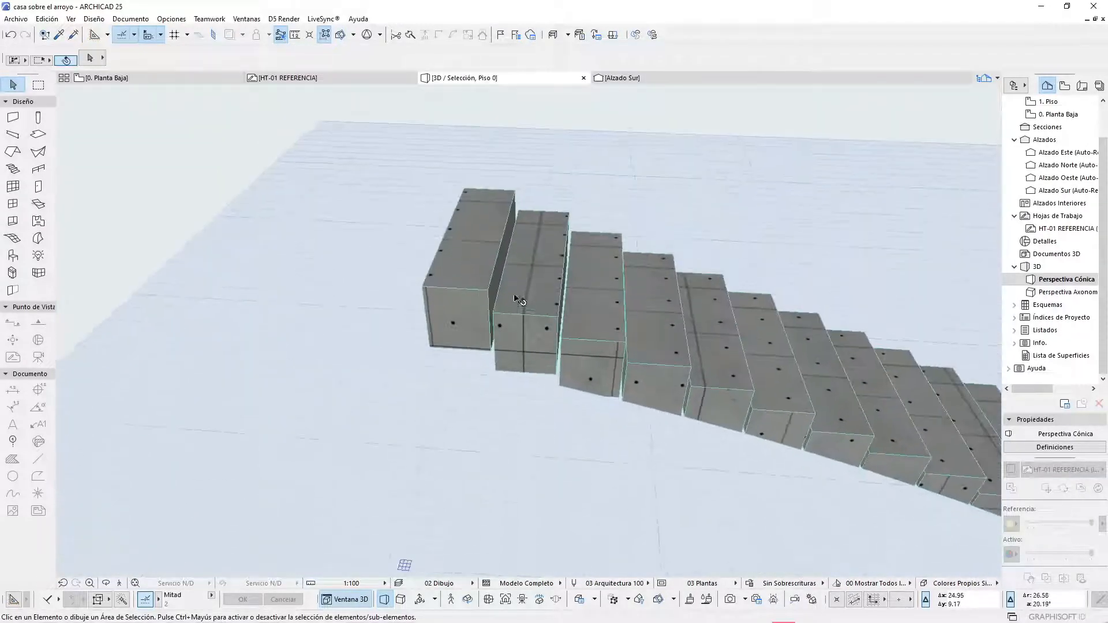
pyautogui.scroll(2, 518, 298)
pyautogui.click(486, 258)
pyautogui.scroll(2, 495, 268)
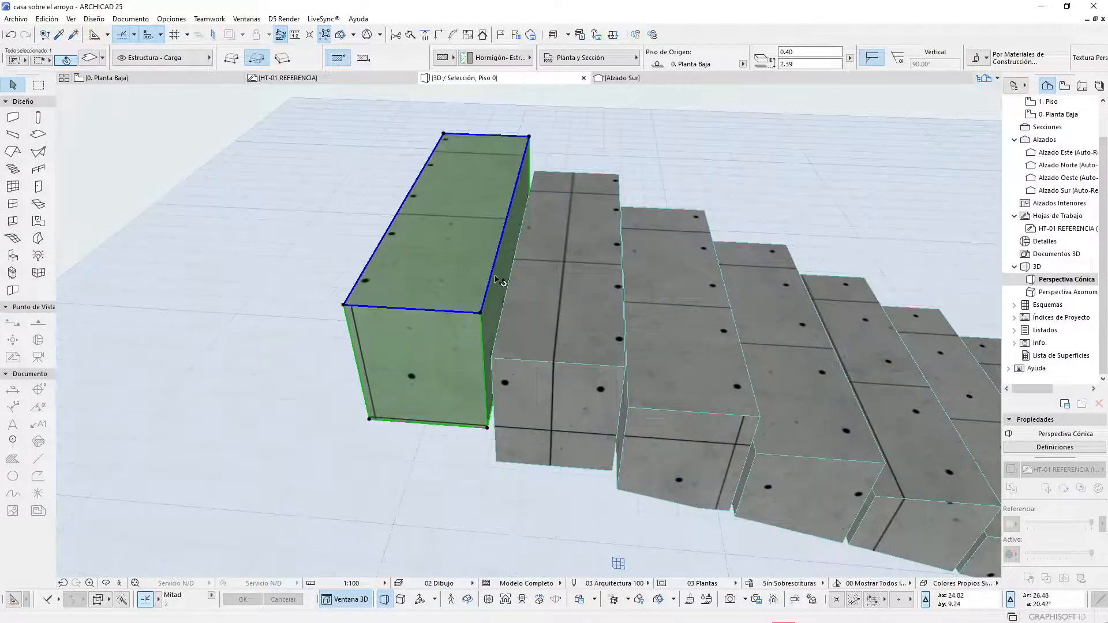
pyautogui.click(497, 280)
pyautogui.press('Escape')
pyautogui.click(493, 271)
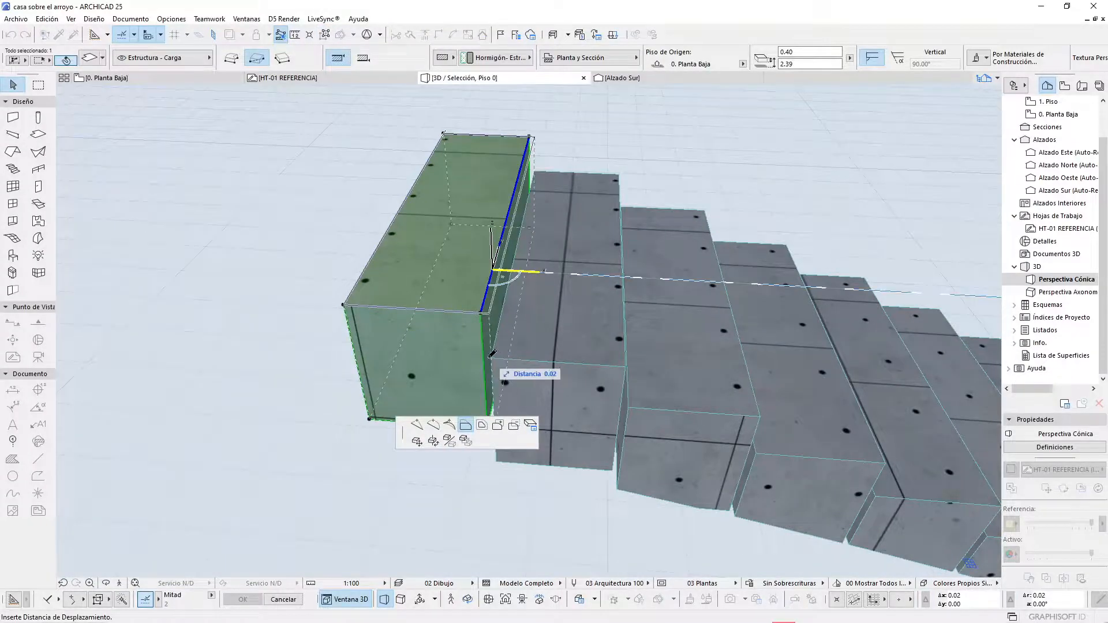
pyautogui.press('Escape')
# - Offset the east edge of the second step slab from the top until it meets the third step
pyautogui.scroll(2, 650, 356)
pyautogui.moveTo(674, 353); pyautogui.dragTo(441, 286, button='middle')
pyautogui.click(421, 262)
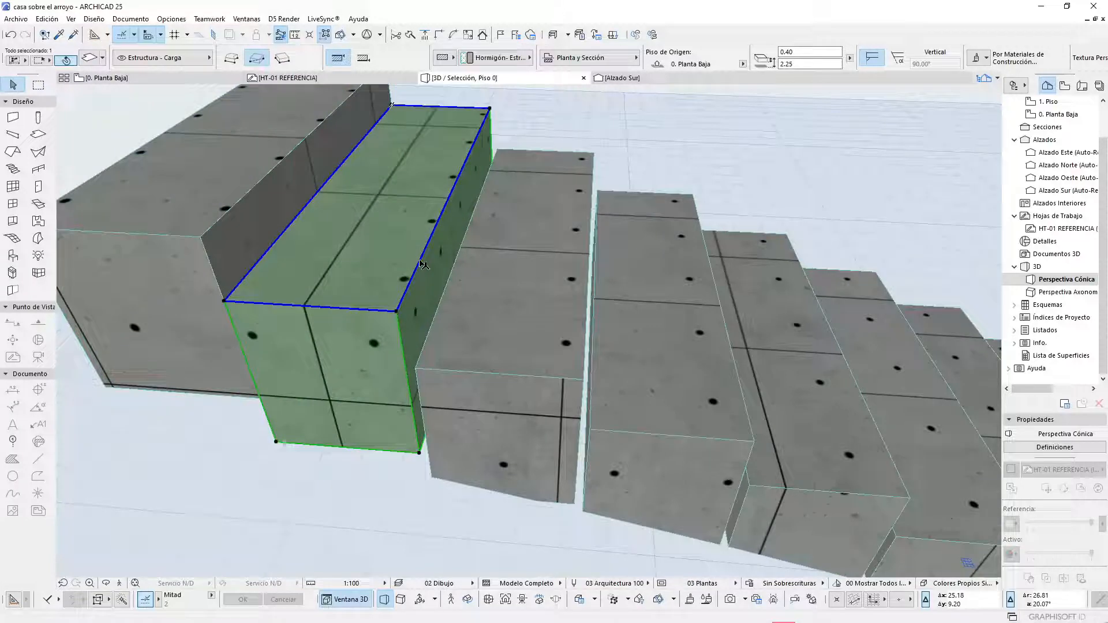
pyautogui.click(422, 263)
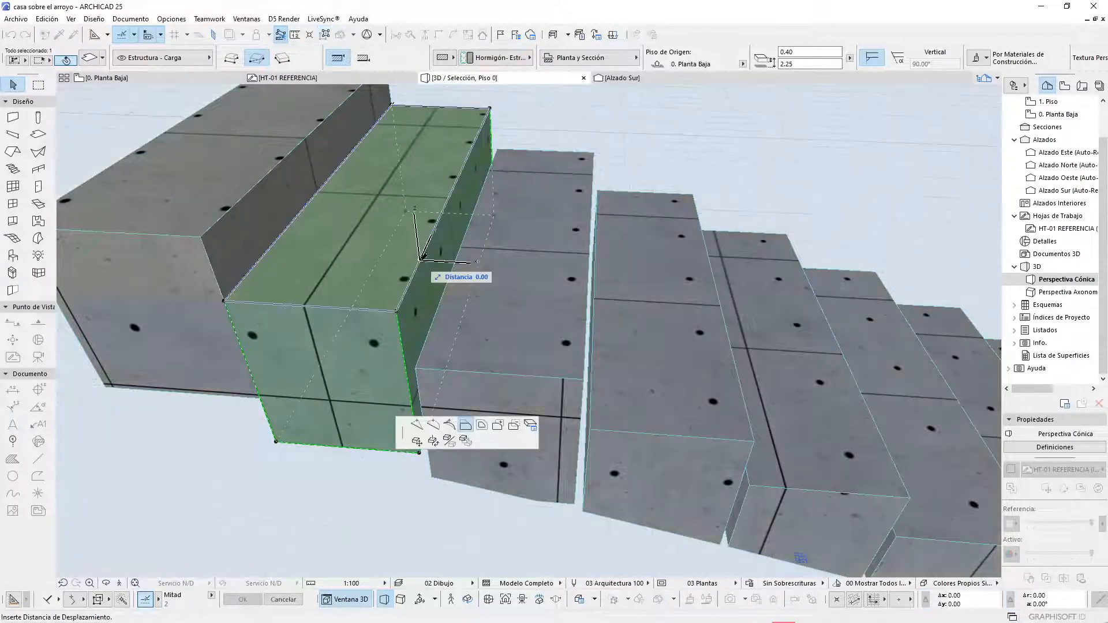
pyautogui.click(417, 369)
# - Offset the third step slab's east edge to the near edge of the fourth step
pyautogui.moveTo(662, 362); pyautogui.dragTo(394, 278, button='middle')
pyautogui.click(386, 264)
pyautogui.click(386, 264)
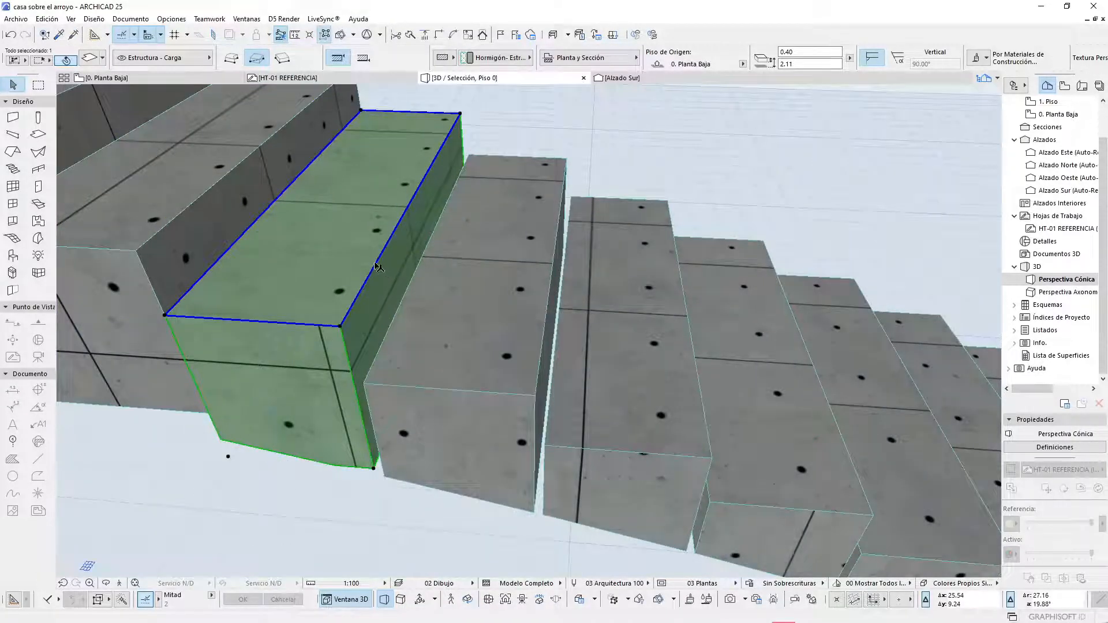
pyautogui.click(381, 276)
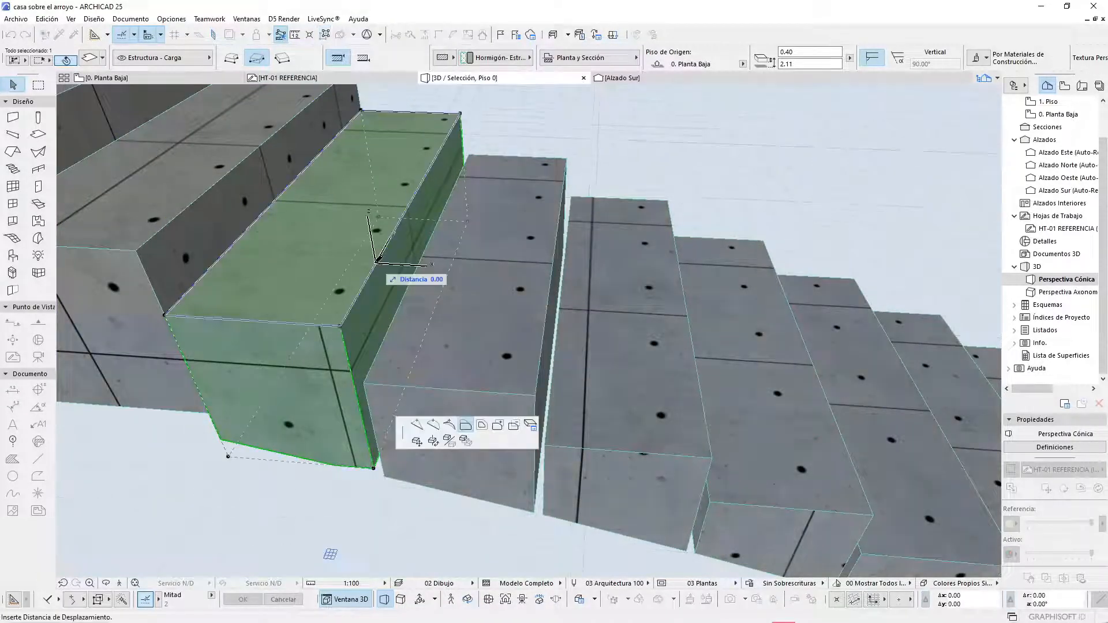
pyautogui.click(376, 379)
# - Offset the east edges of the fourth and fifth step slabs to meet the steps directly below them
pyautogui.click(545, 346)
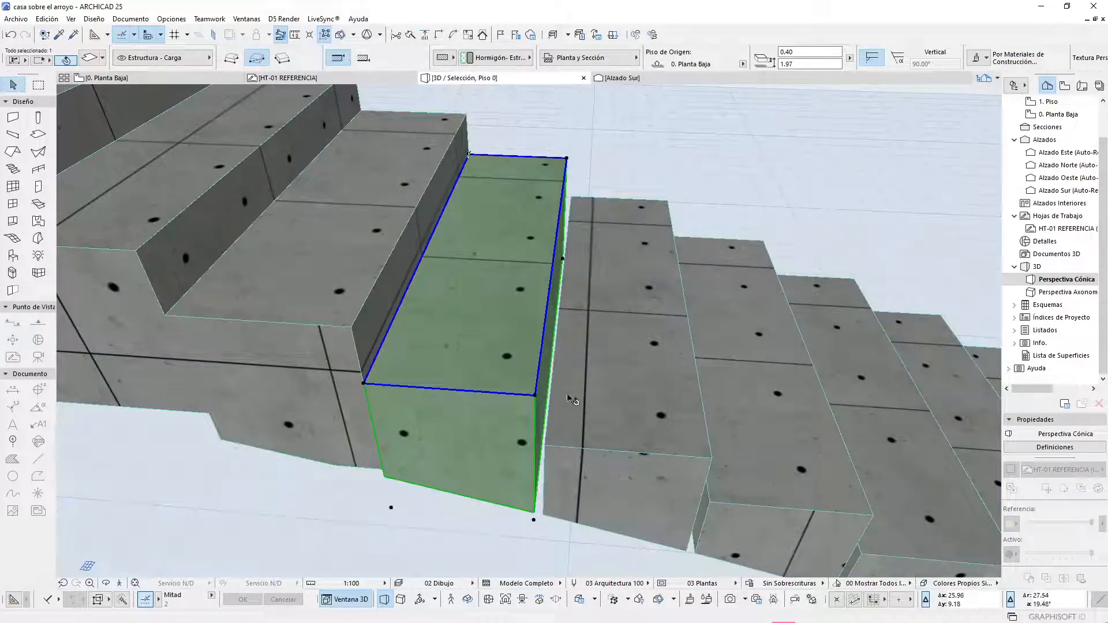
pyautogui.click(568, 396)
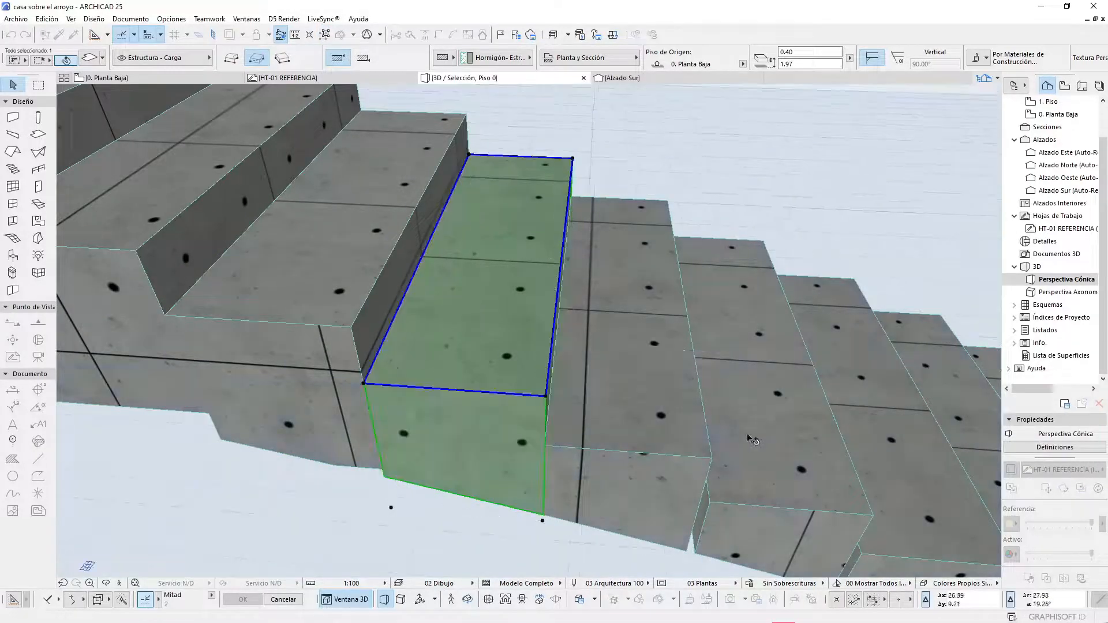
pyautogui.scroll(-5, 332, 276)
pyautogui.scroll(4, 505, 352)
pyautogui.scroll(-3, 506, 352)
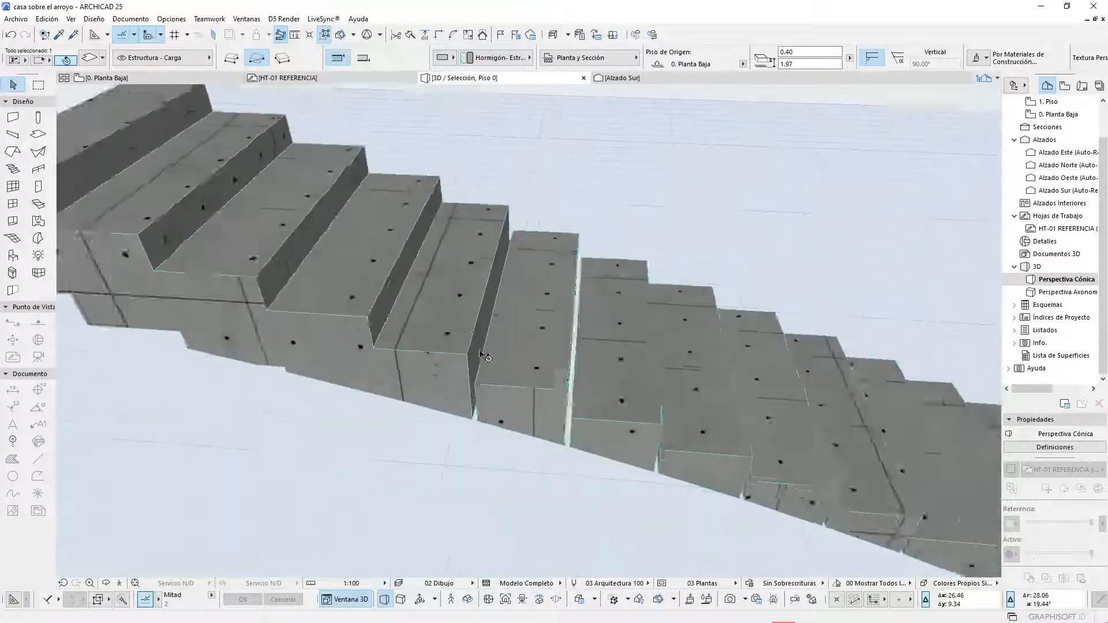
pyautogui.scroll(-3, 484, 356)
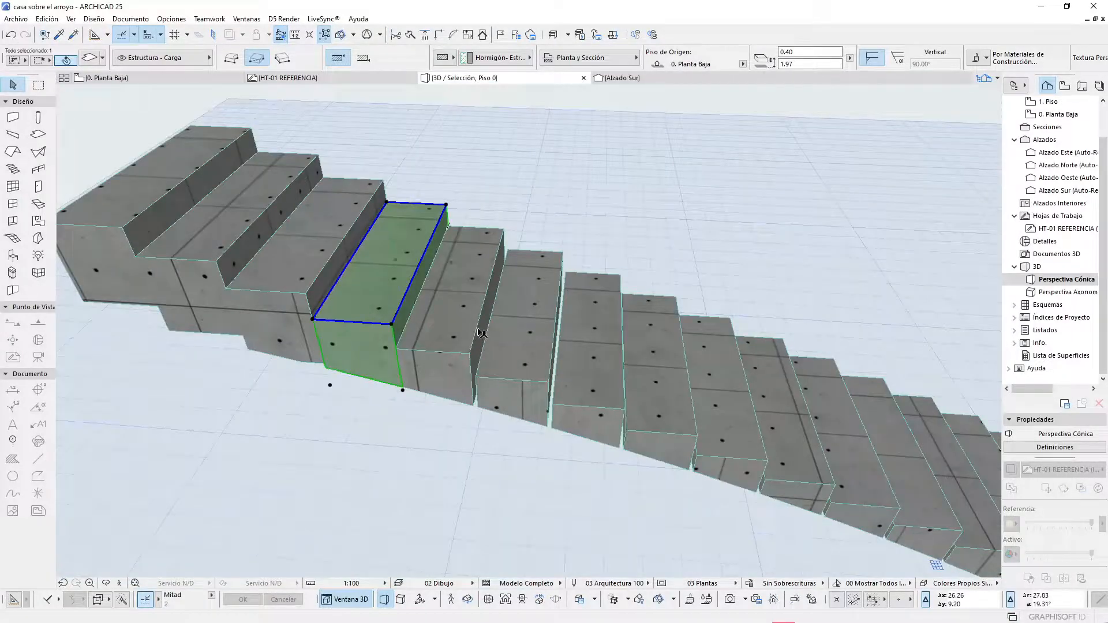
pyautogui.click(481, 333)
pyautogui.click(477, 332)
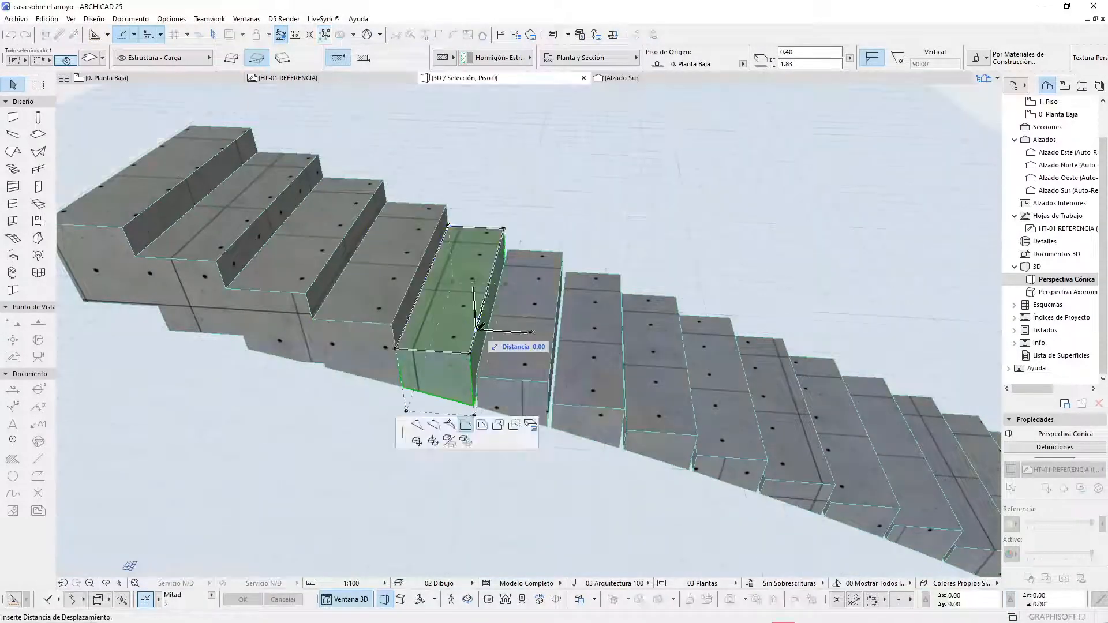
pyautogui.click(476, 377)
# - Offset the east edge of the sixth step slab from the top to close the gap to the seventh step
pyautogui.scroll(5, 587, 376)
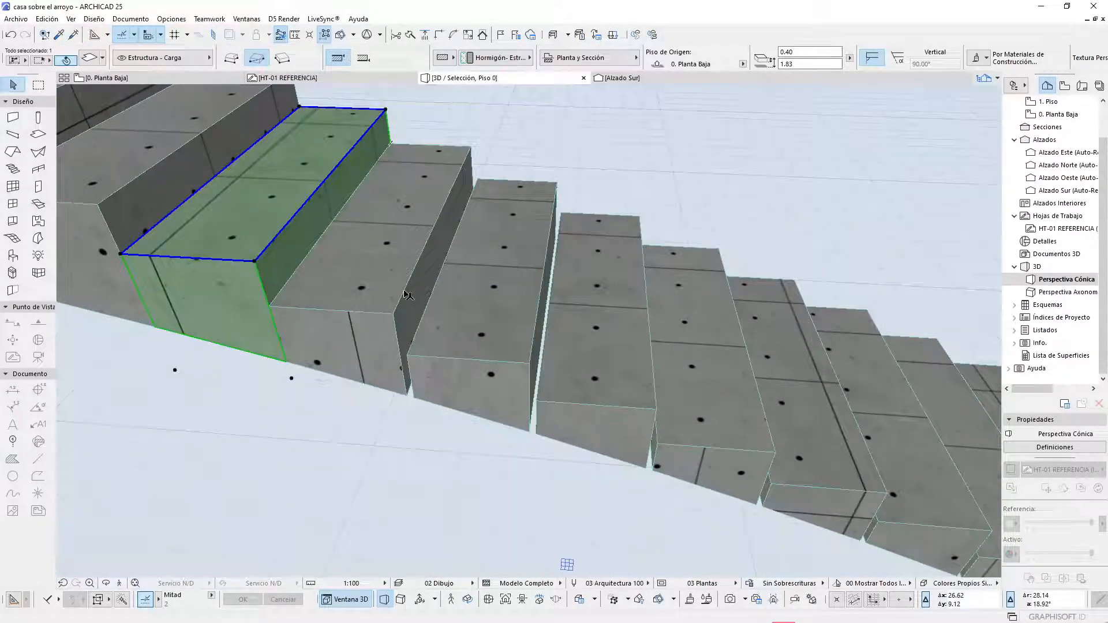
pyautogui.click(402, 292)
pyautogui.click(408, 291)
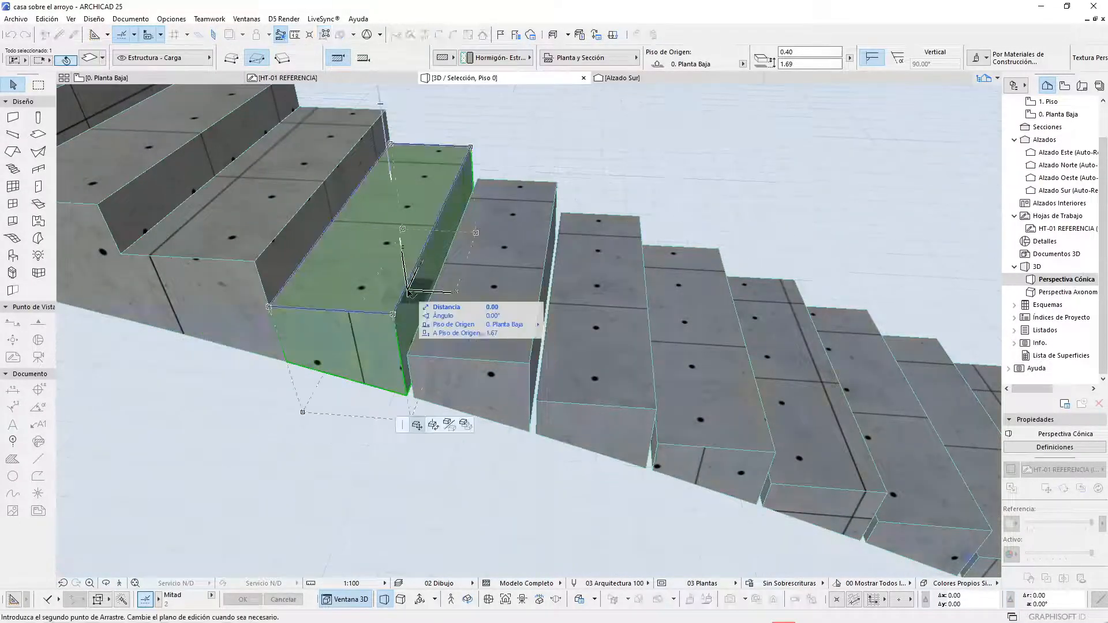
pyautogui.press('Escape')
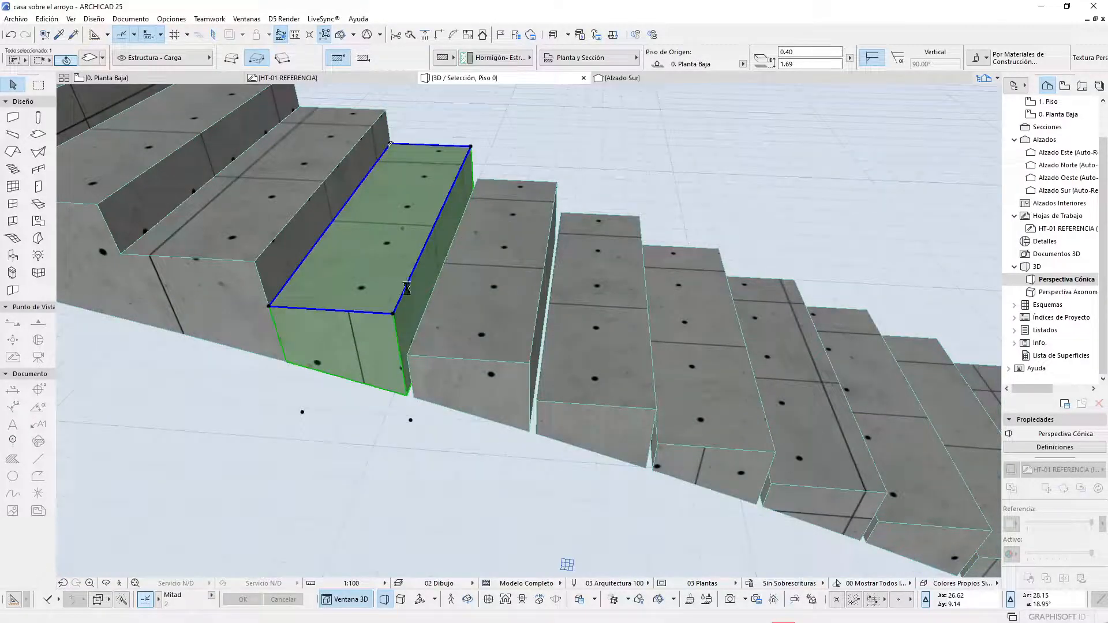
pyautogui.click(407, 288)
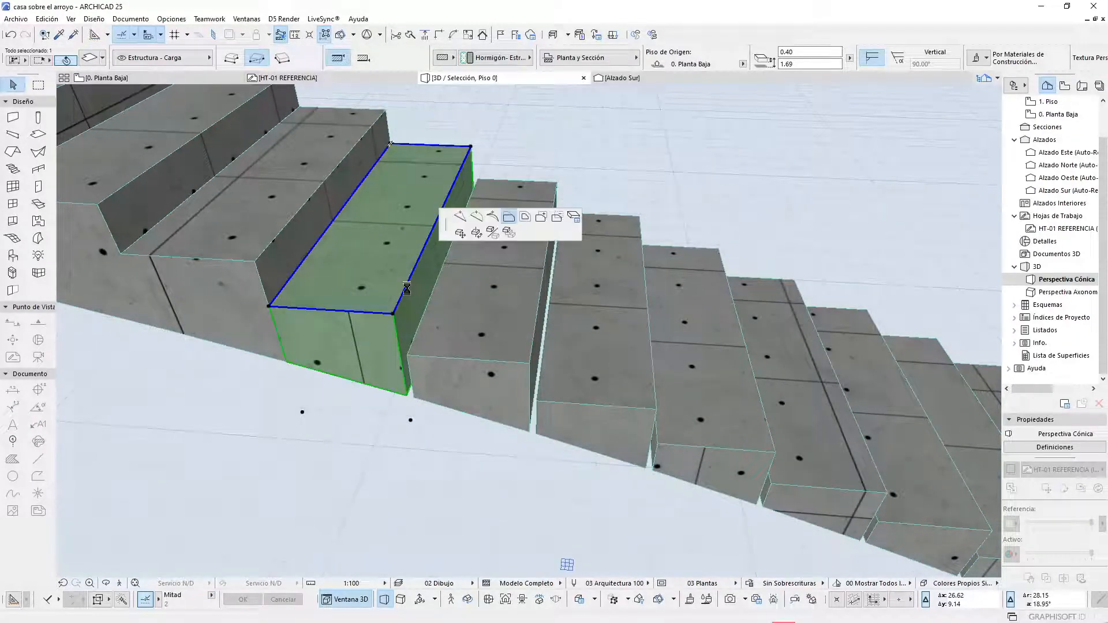
pyautogui.click(407, 356)
pyautogui.scroll(2, 564, 345)
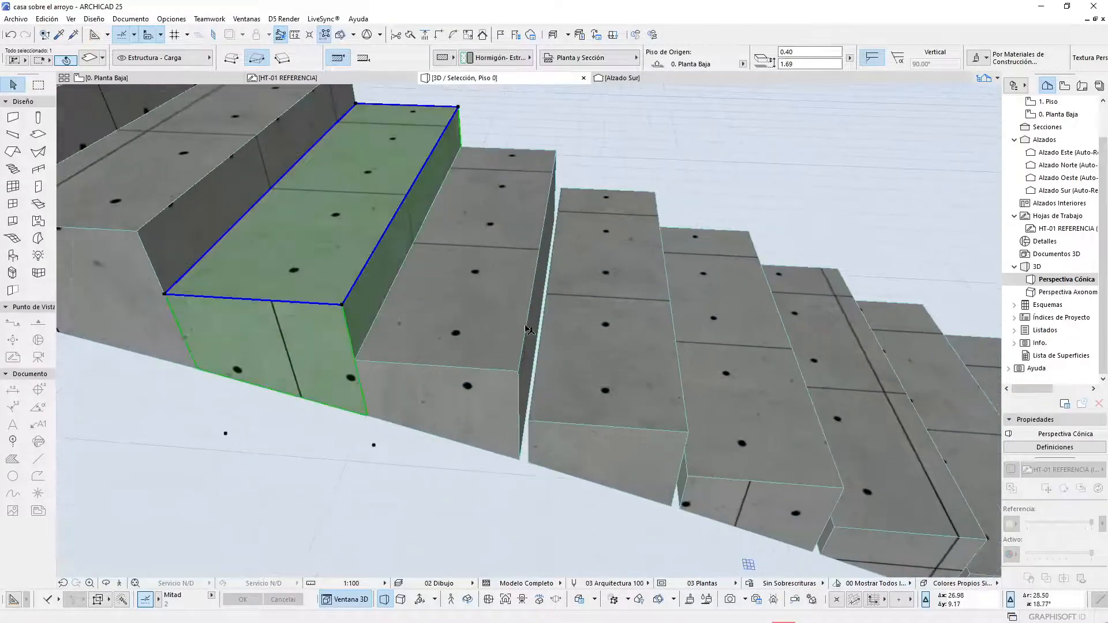
# - Offset the seventh step slab's east edge until it touches the eighth step
pyautogui.click(526, 329)
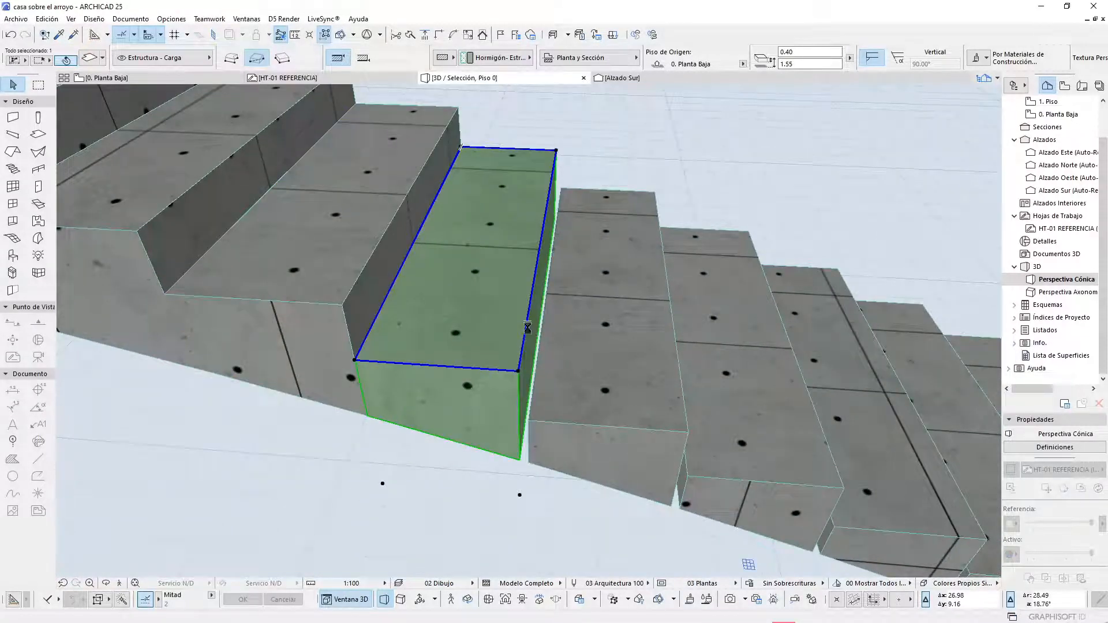
pyautogui.click(527, 328)
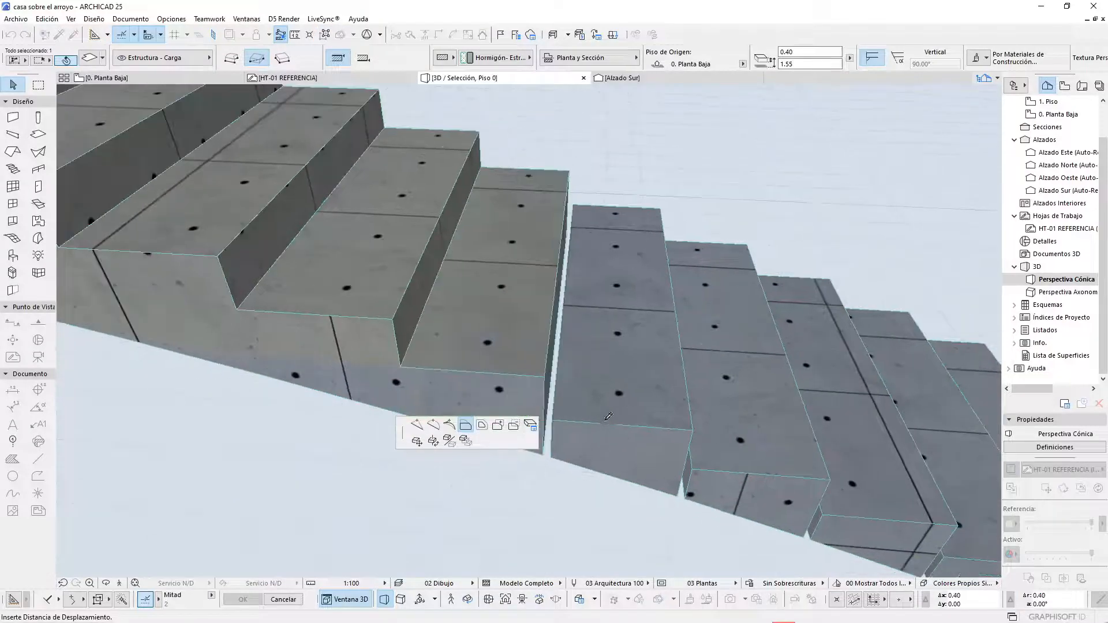
pyautogui.click(551, 422)
pyautogui.scroll(-2, 395, 258)
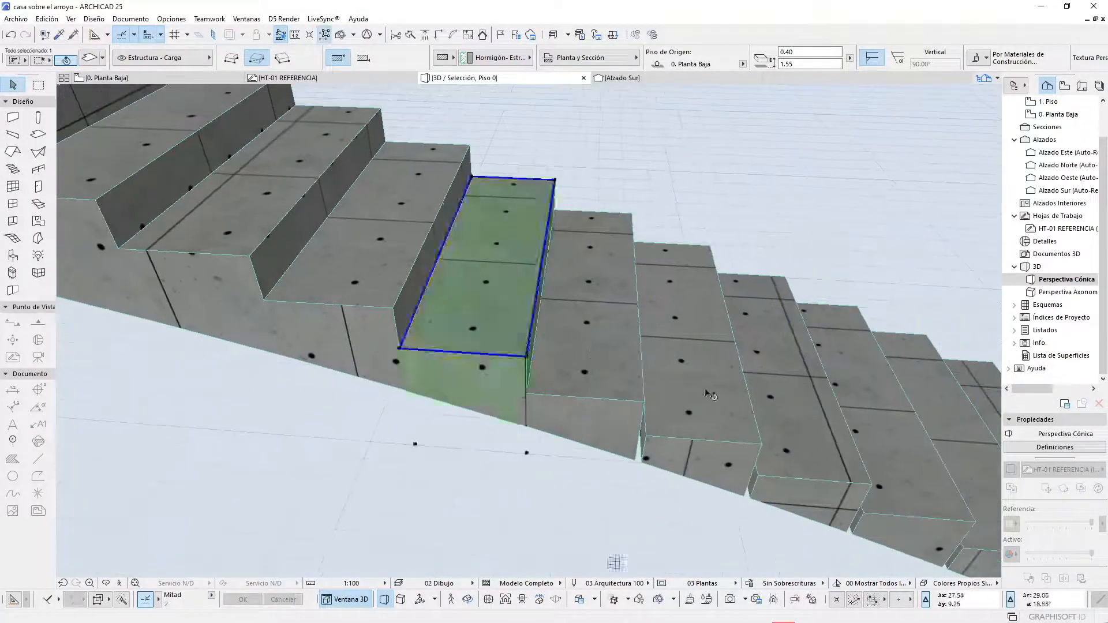
# - Offset the east edge of the tenth step slab from the bottom to the near edge of the step below it
pyautogui.moveTo(705, 394)
pyautogui.mouseDown(button='middle')
pyautogui.moveTo(499, 330)
pyautogui.moveTo(433, 324)
pyautogui.mouseUp(button='middle')
pyautogui.scroll(7, 420, 329)
pyautogui.scroll(-7, 405, 305)
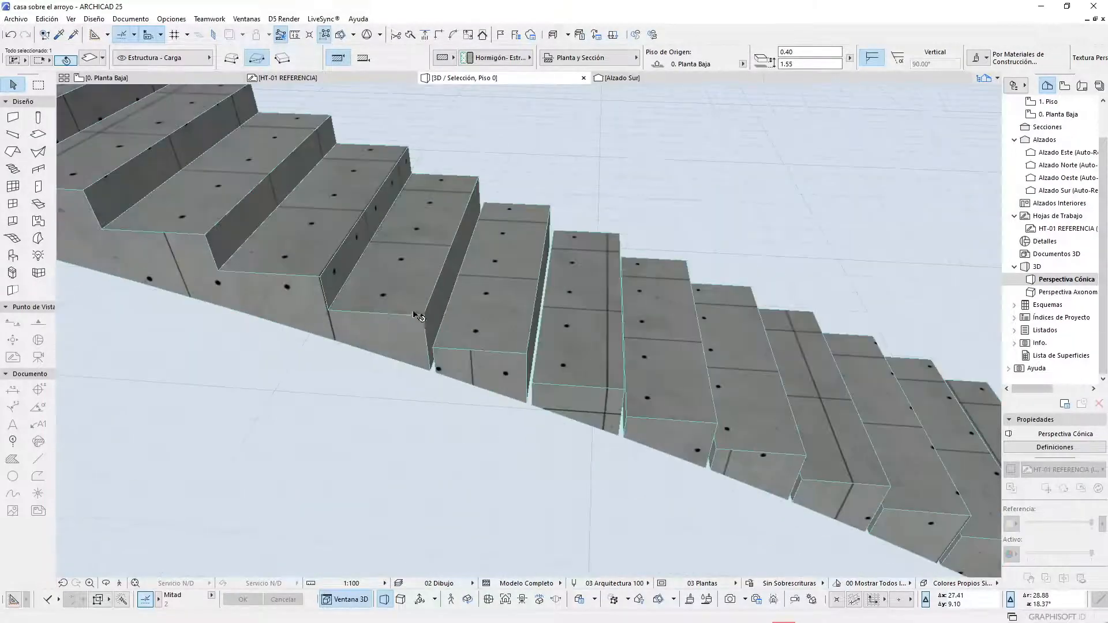
pyautogui.scroll(5, 427, 309)
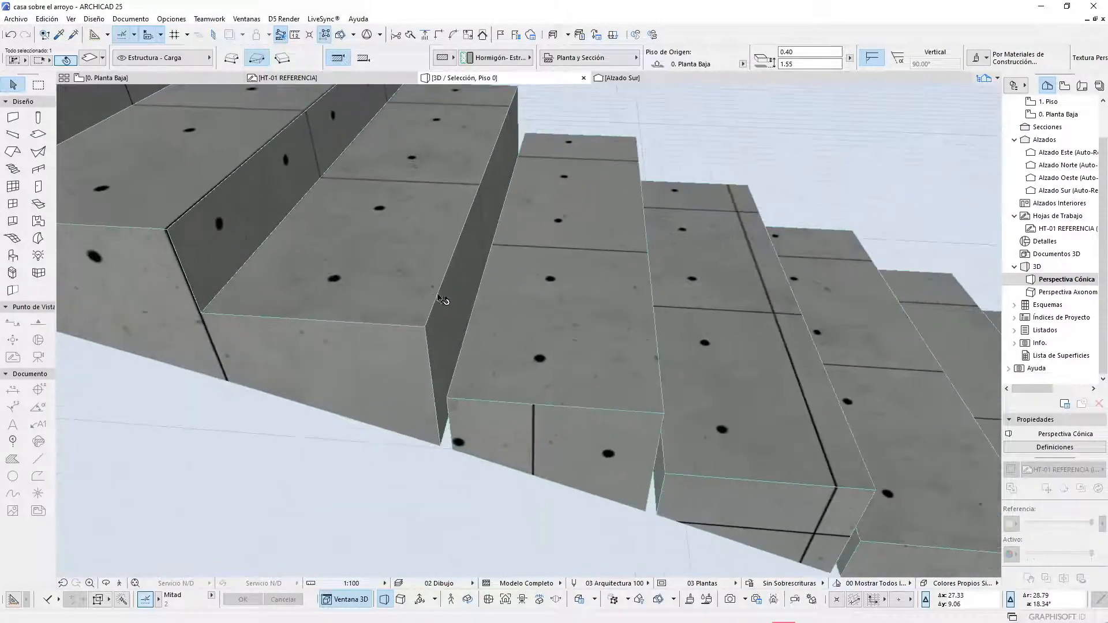
pyautogui.click(441, 298)
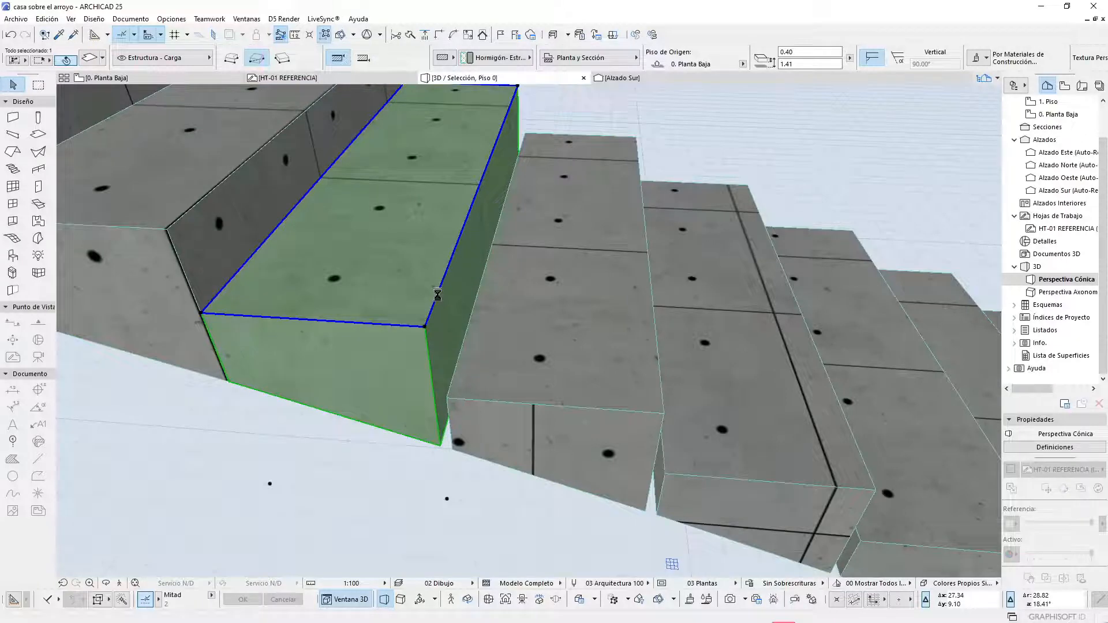
pyautogui.click(437, 294)
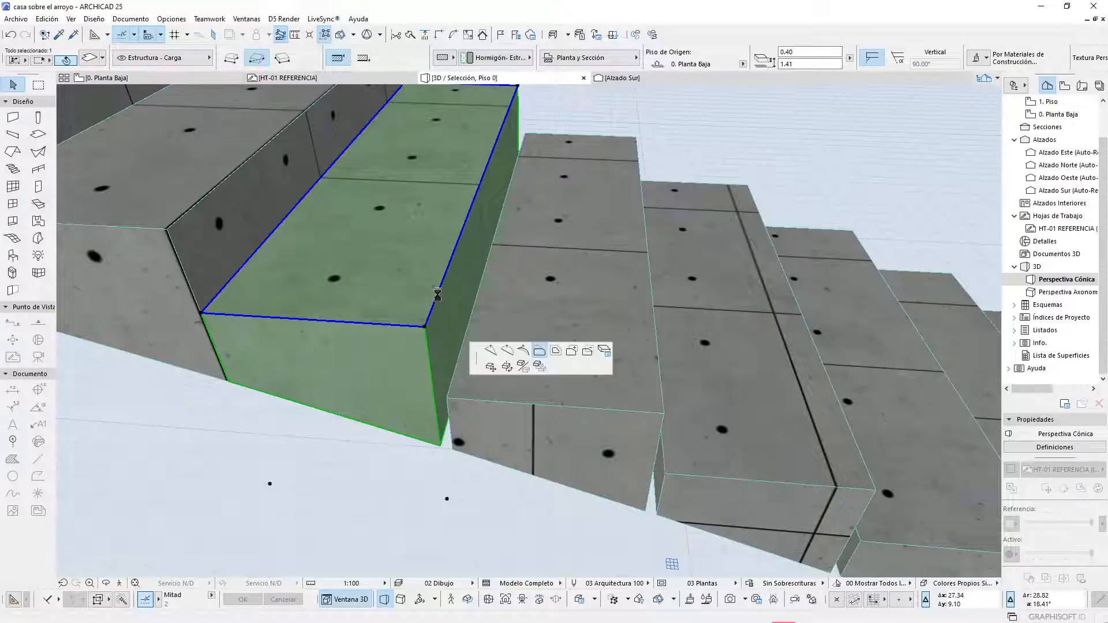
pyautogui.click(449, 399)
# - Offset the east edges of the ninth and eighth step slabs from the bottom to meet the steps directly below them
pyautogui.moveTo(684, 327); pyautogui.dragTo(428, 306, button='middle')
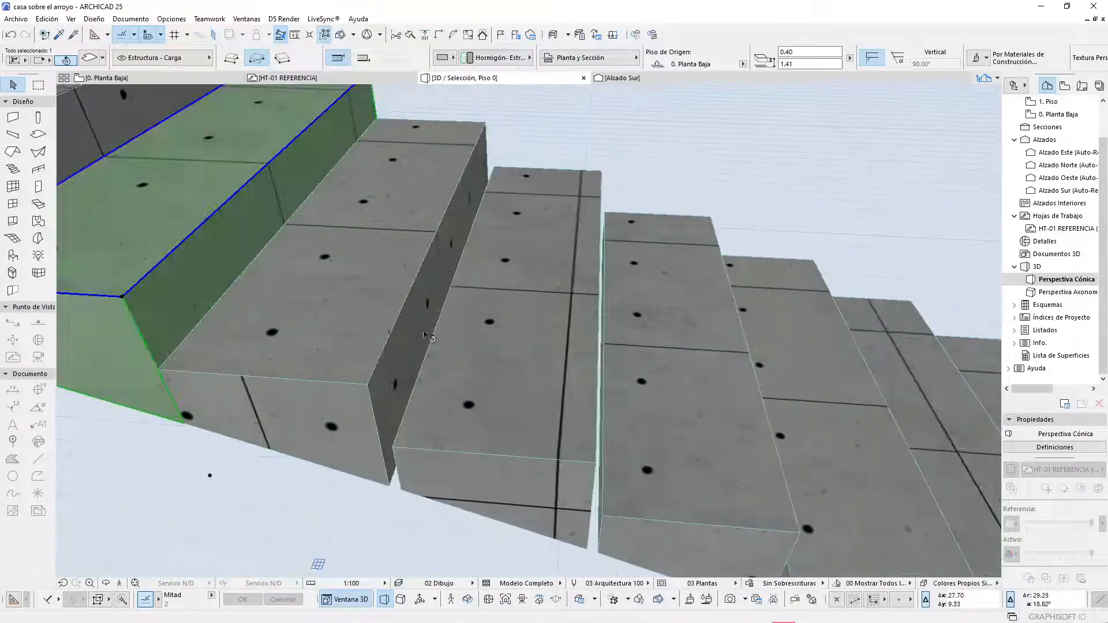
pyautogui.click(385, 339)
pyautogui.click(391, 348)
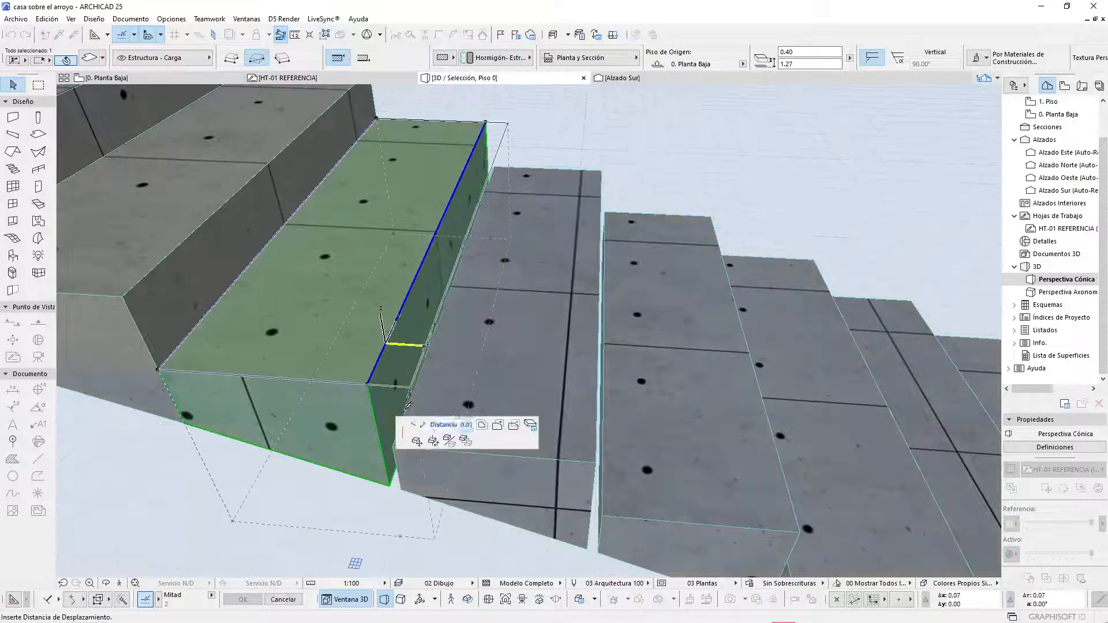
pyautogui.click(393, 447)
pyautogui.scroll(-3, 493, 307)
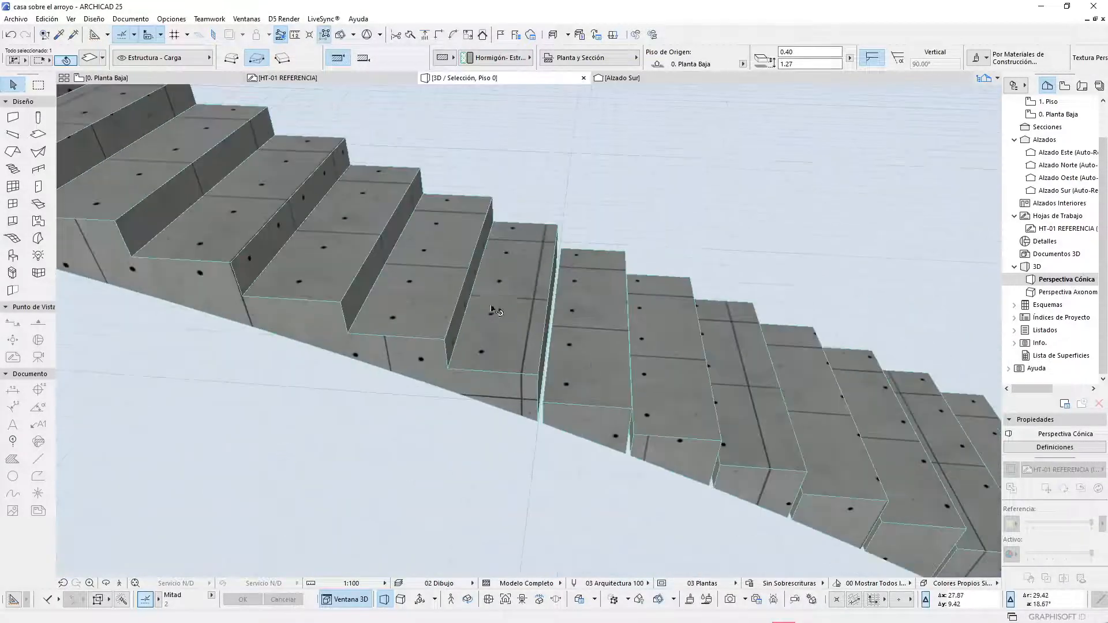
pyautogui.scroll(4, 571, 359)
pyautogui.scroll(-4, 570, 381)
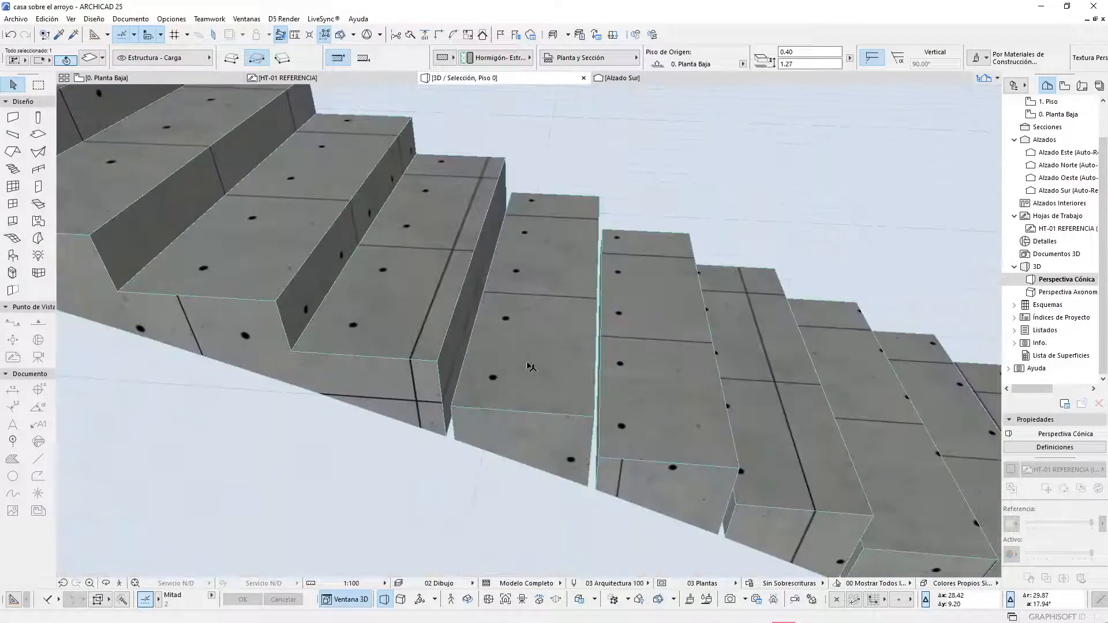
pyautogui.click(450, 324)
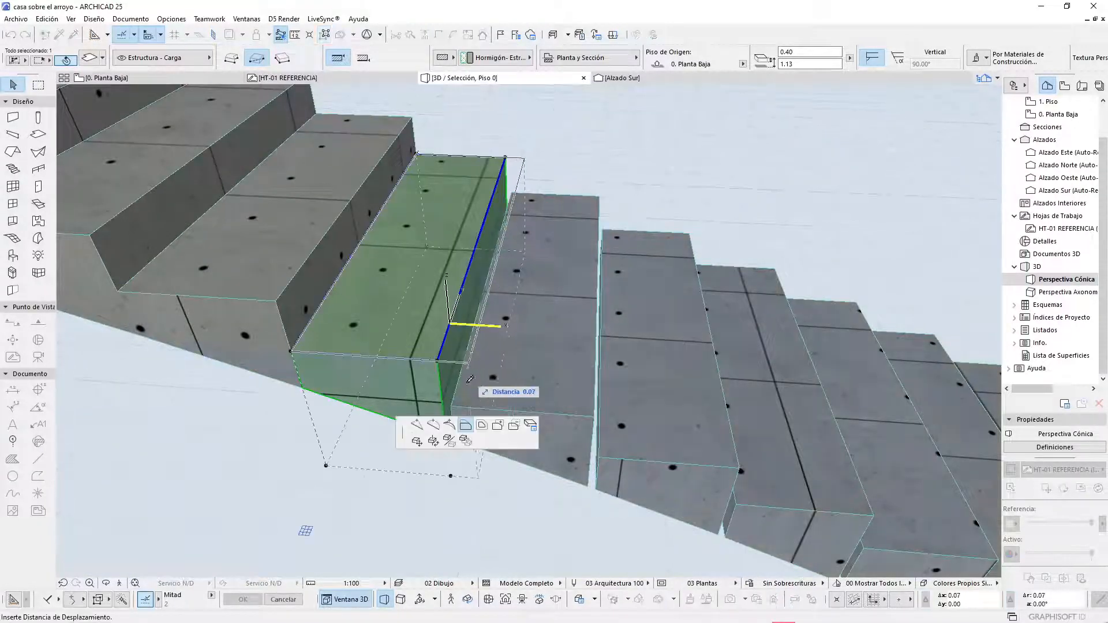
pyautogui.click(450, 406)
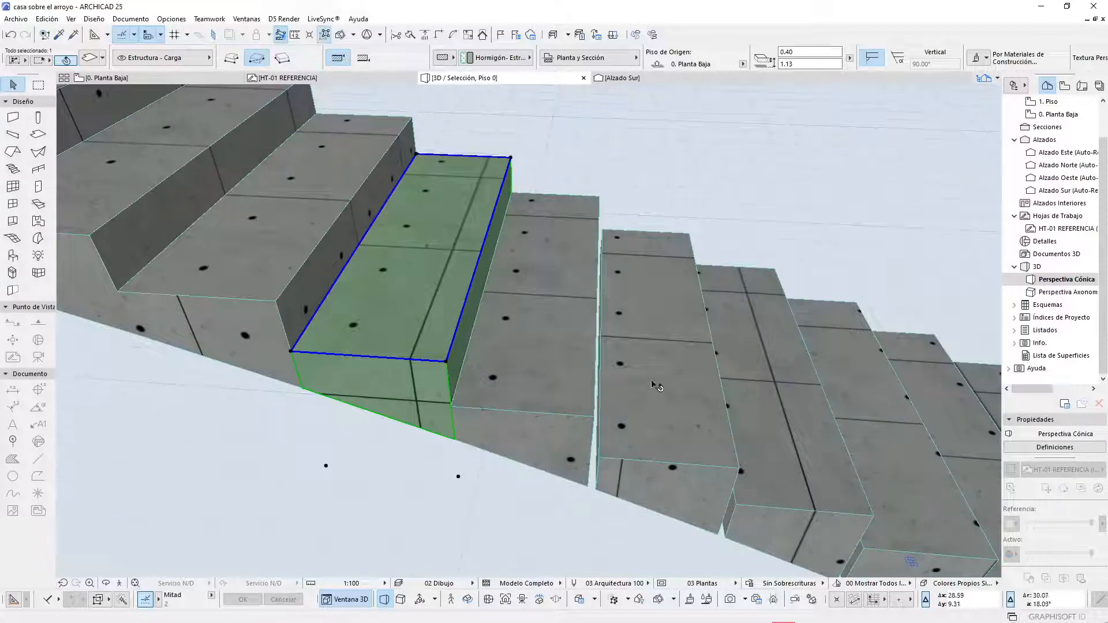
# - Offset the east edges of the seventh and sixth step slabs from the bottom to close the gaps to the steps below
pyautogui.moveTo(656, 385); pyautogui.dragTo(469, 324, button='middle')
pyautogui.click(401, 314)
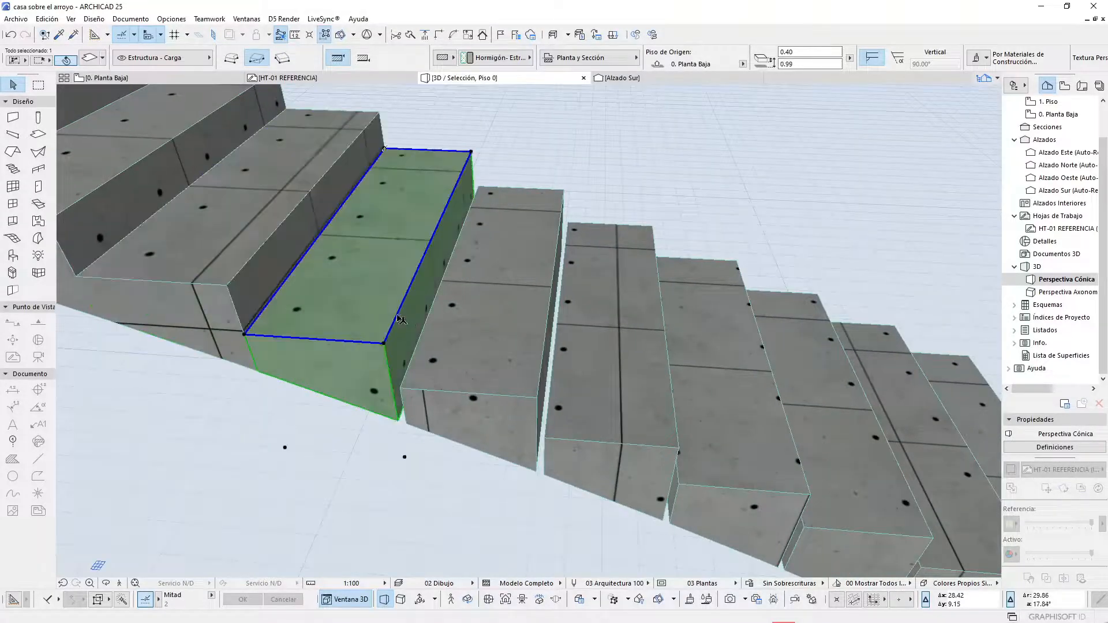
pyautogui.click(401, 319)
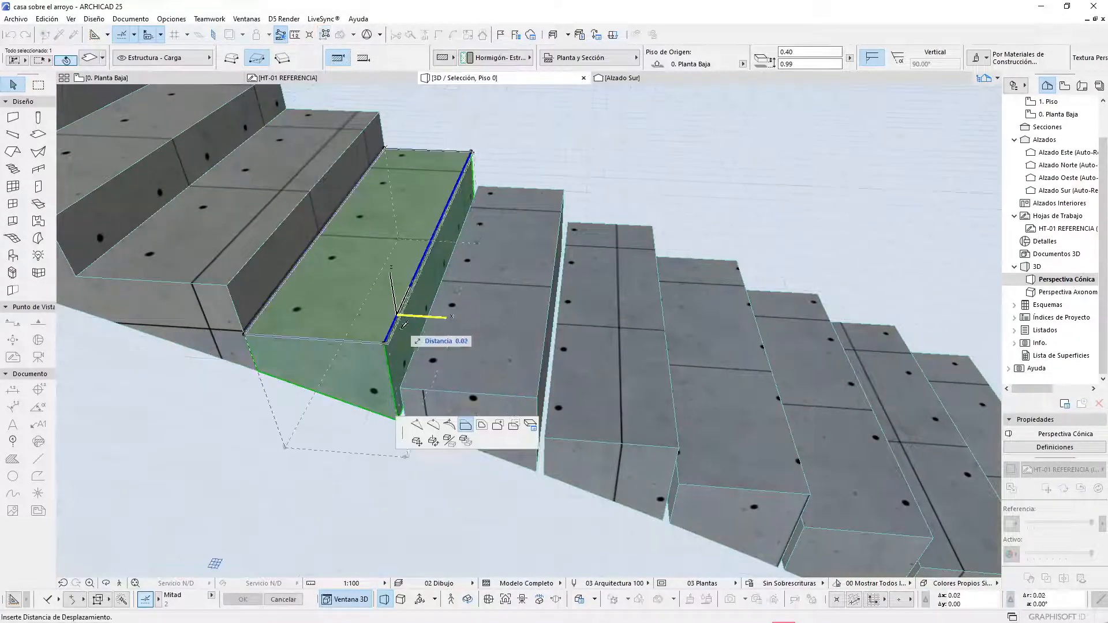
pyautogui.click(401, 385)
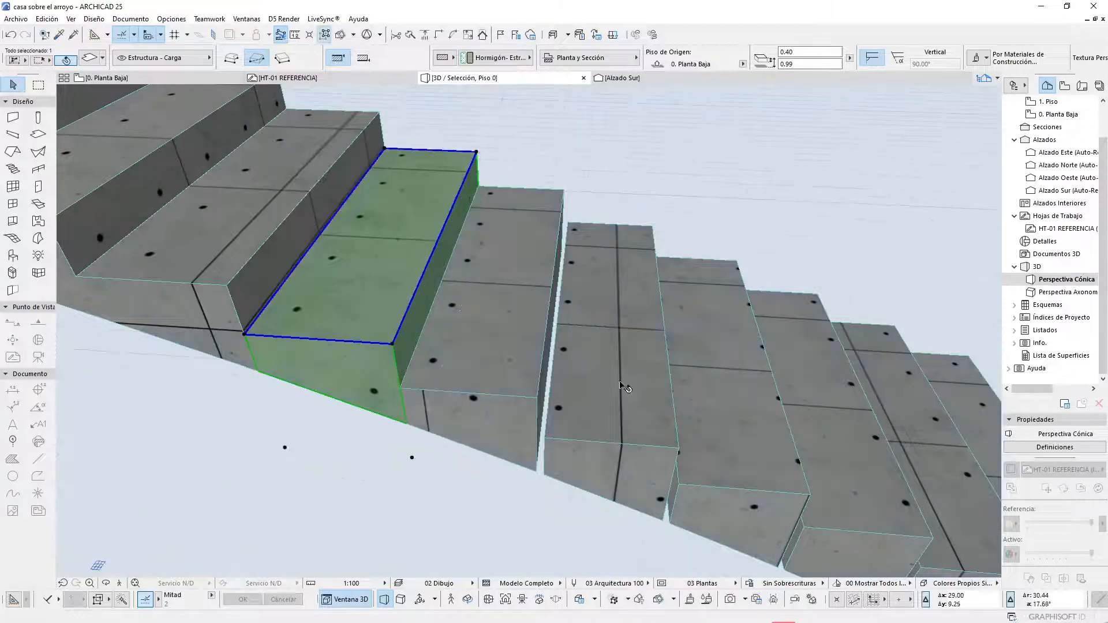
pyautogui.moveTo(620, 382); pyautogui.dragTo(467, 322, button='middle')
pyautogui.click(404, 310)
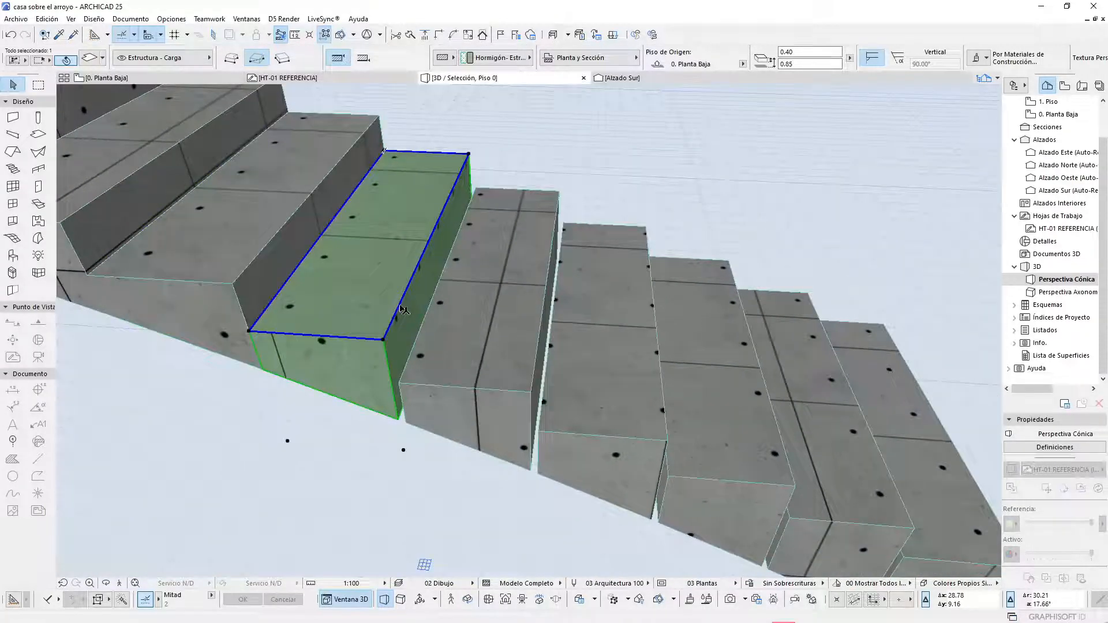
pyautogui.click(402, 305)
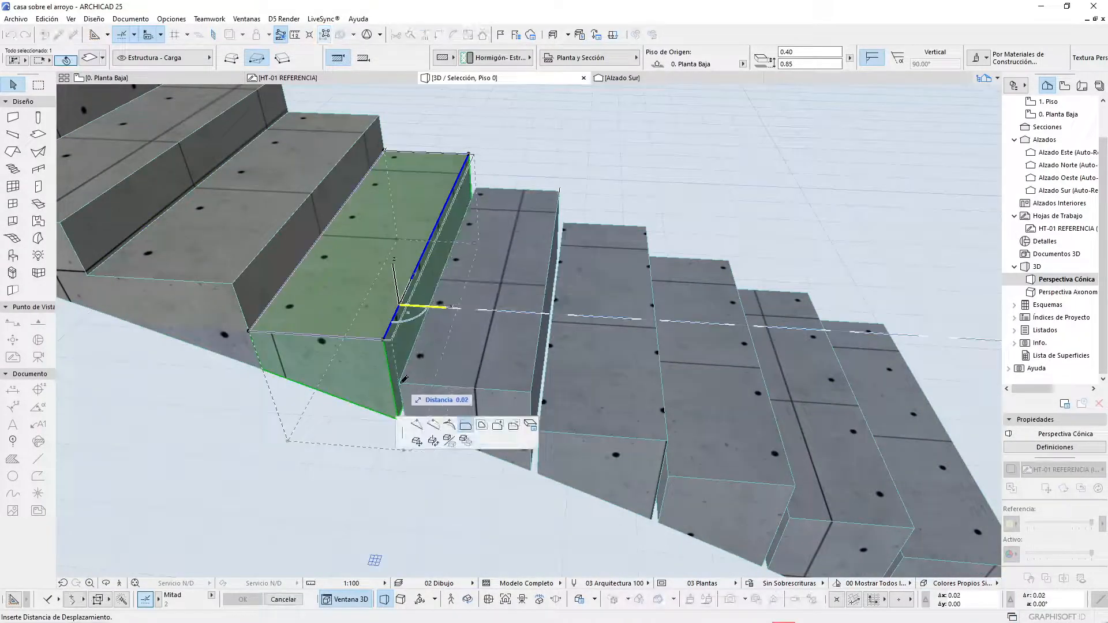
pyautogui.click(401, 383)
# - Offset the east edge of the fifth step slab from the bottom until it touches the fourth-from-bottom step
pyautogui.scroll(1, 565, 387)
pyautogui.moveTo(566, 383); pyautogui.dragTo(453, 351, button='middle')
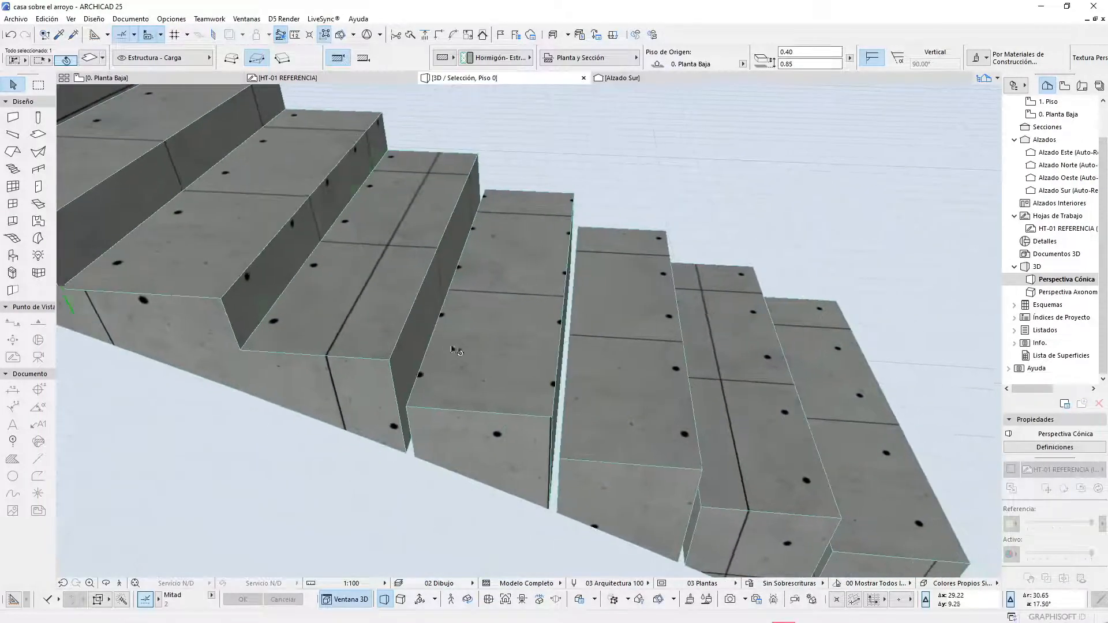
pyautogui.click(399, 339)
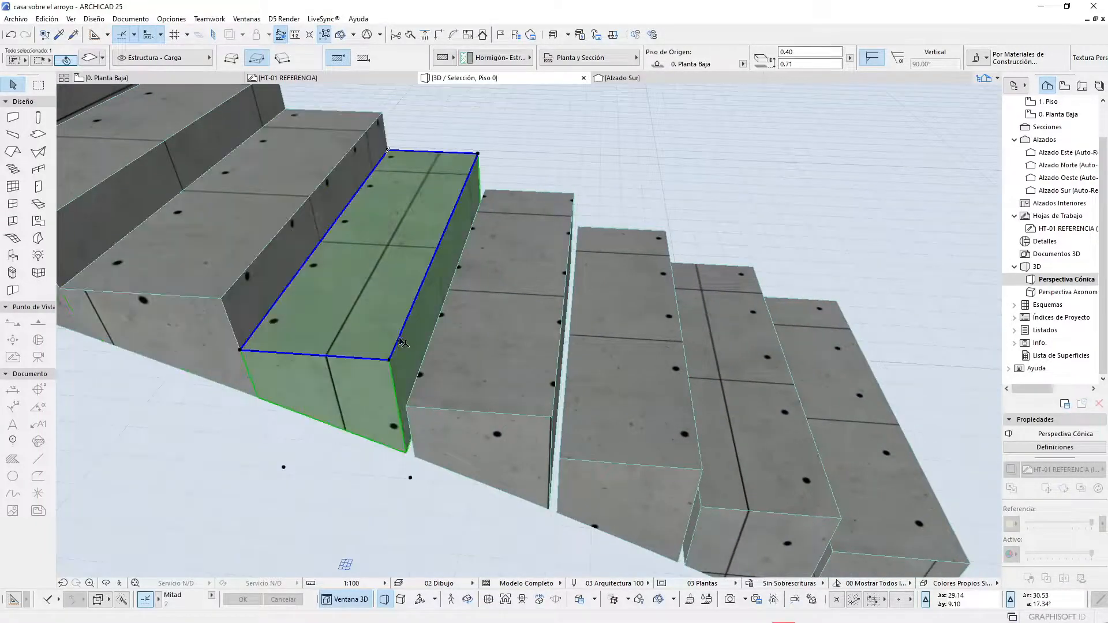
pyautogui.click(408, 348)
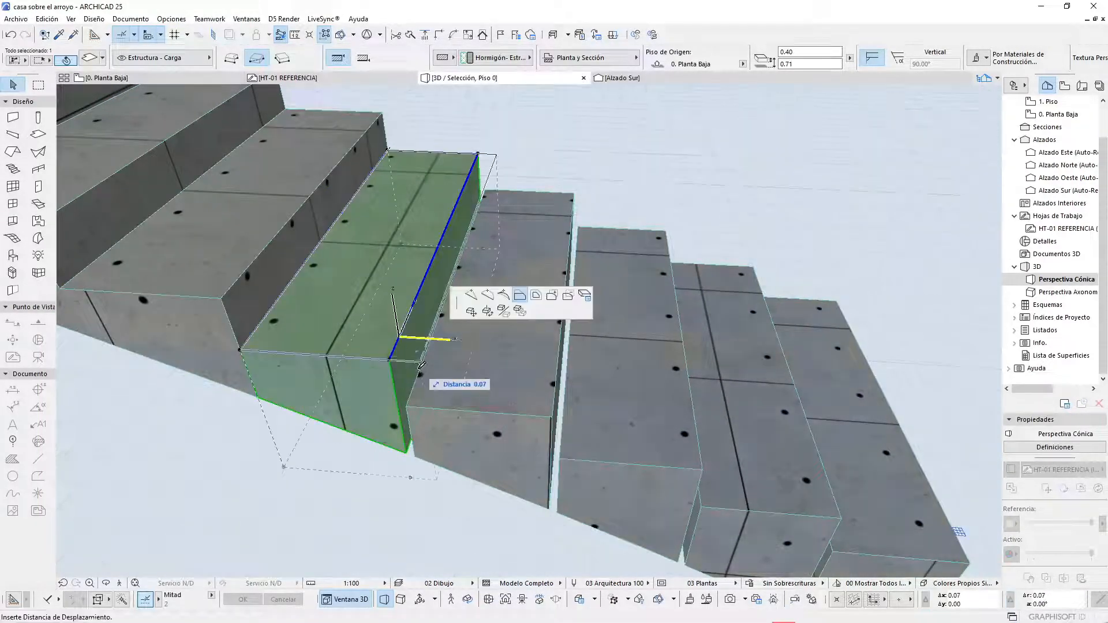
pyautogui.click(408, 406)
# - Offset the east edge of the fourth step slab from the bottom to the near edge of the third-from-bottom step
pyautogui.scroll(1, 492, 289)
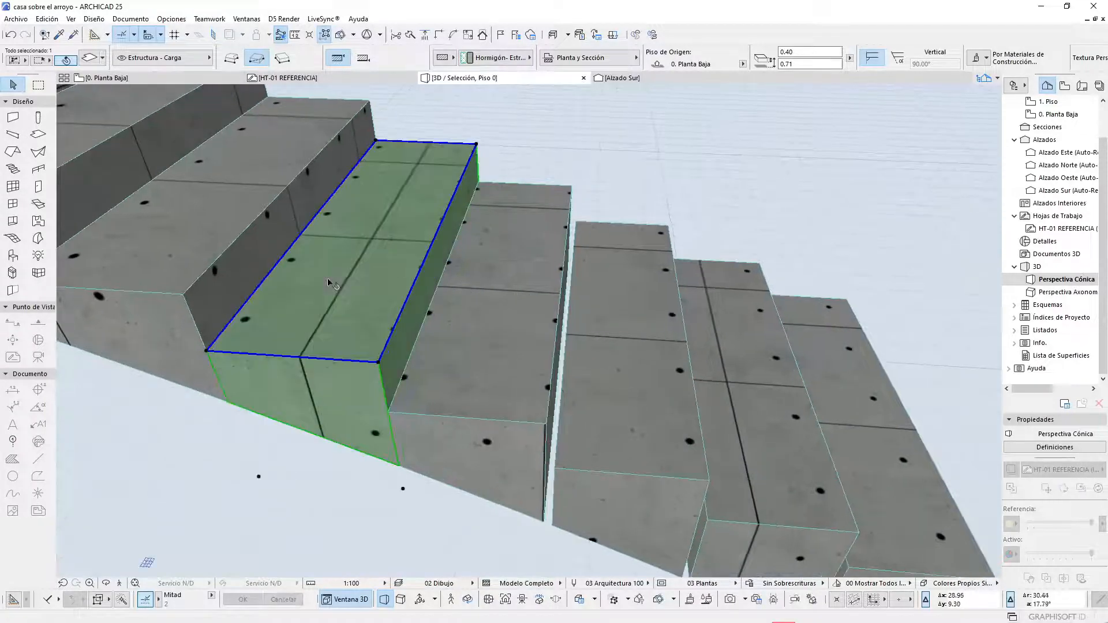
pyautogui.scroll(-1, 329, 283)
pyautogui.click(512, 389)
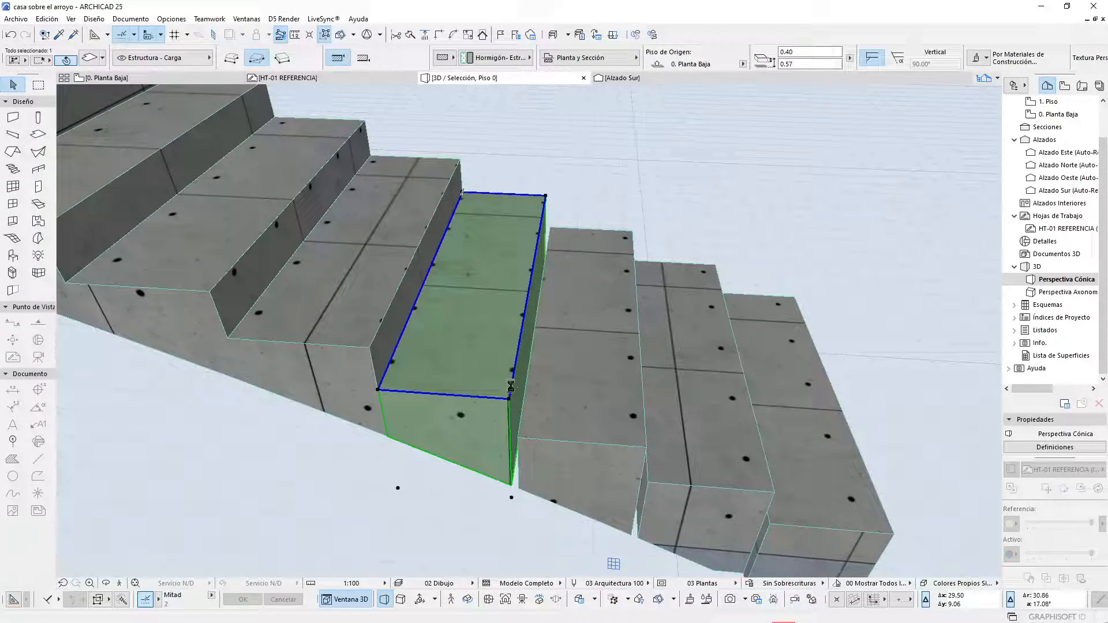
pyautogui.click(511, 386)
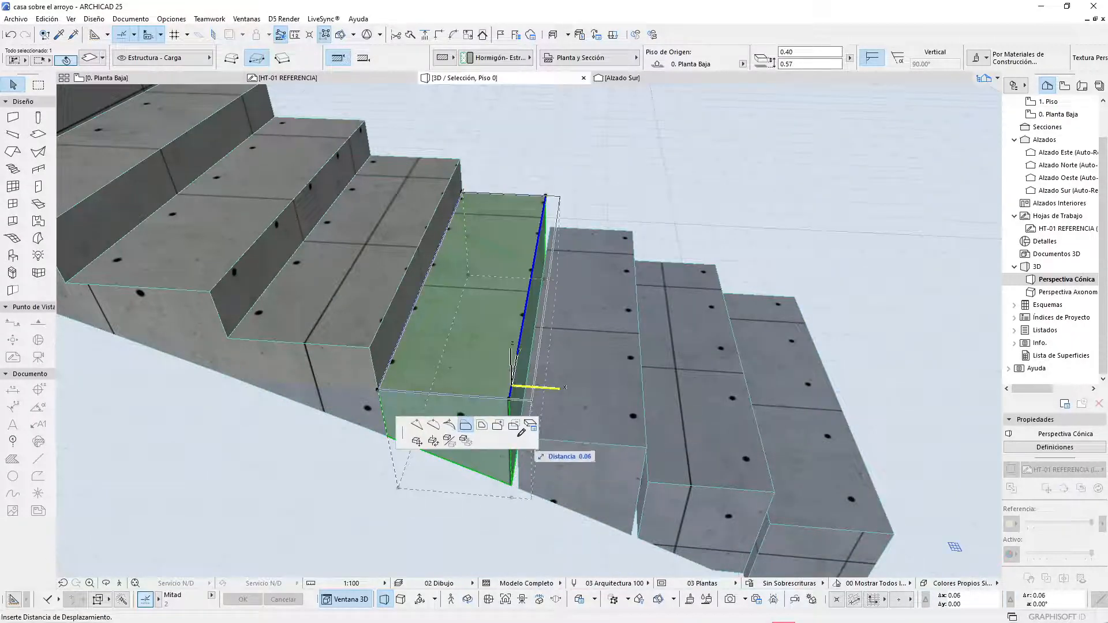
pyautogui.scroll(-1, 708, 402)
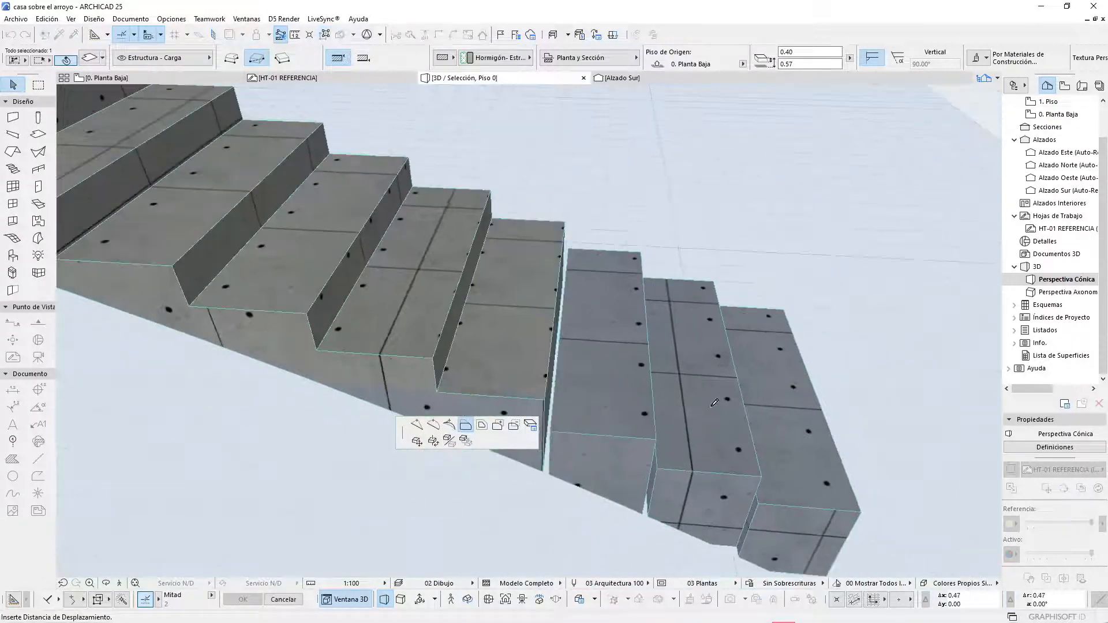
pyautogui.click(549, 437)
# - Offset the east edge of the third step slab from the bottom to close the gap to the second-from-bottom step
pyautogui.moveTo(689, 430); pyautogui.dragTo(521, 357, button='middle')
pyautogui.scroll(2, 521, 358)
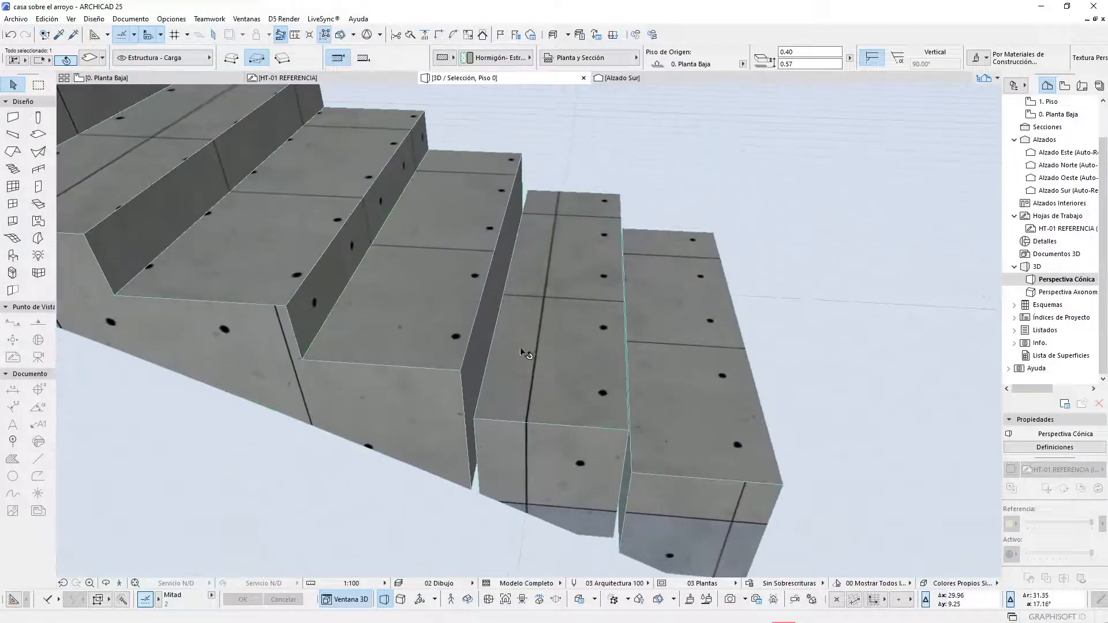
pyautogui.click(472, 350)
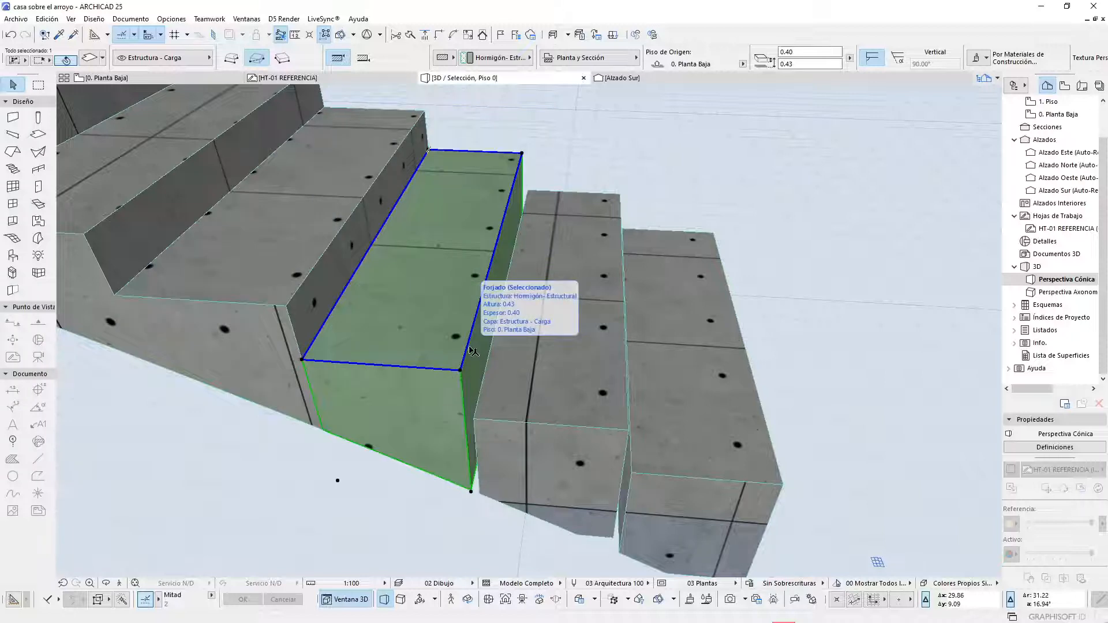
pyautogui.click(471, 340)
pyautogui.scroll(-2, 655, 383)
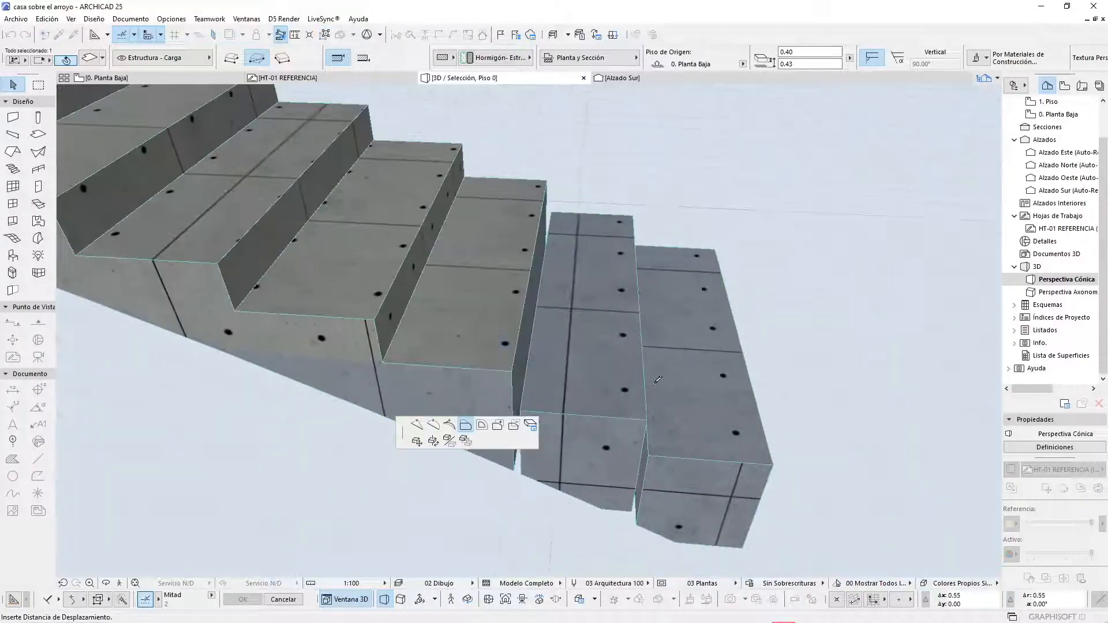
pyautogui.click(548, 413)
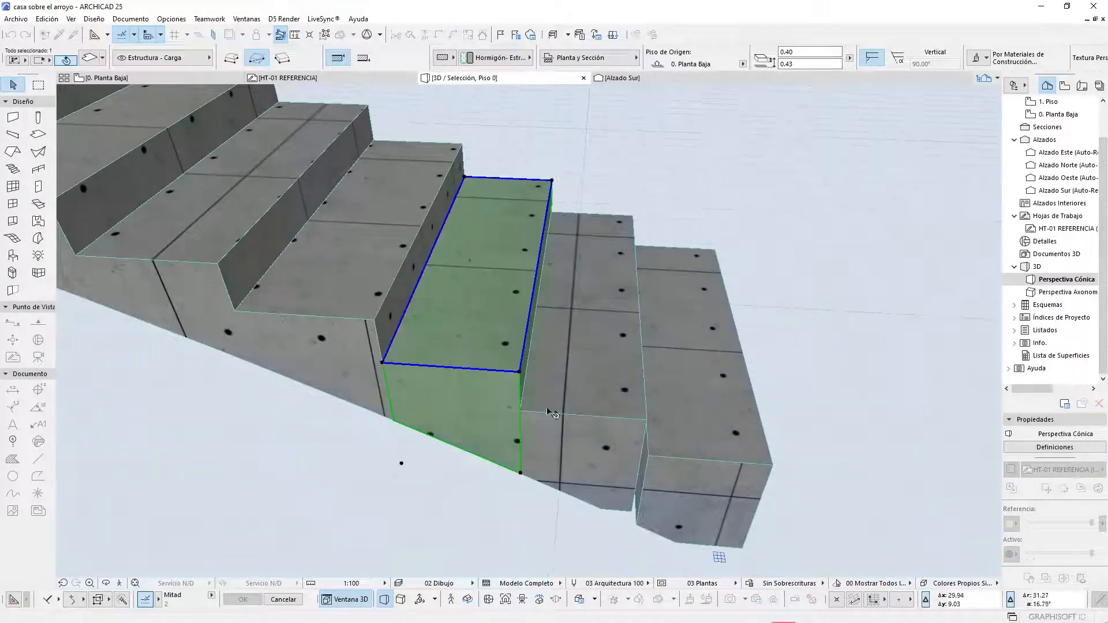
# - Offset the east edge of the second-from-bottom step slab to meet the lowest step, and clear the selection
pyautogui.scroll(-3, 668, 373)
pyautogui.scroll(3, 552, 387)
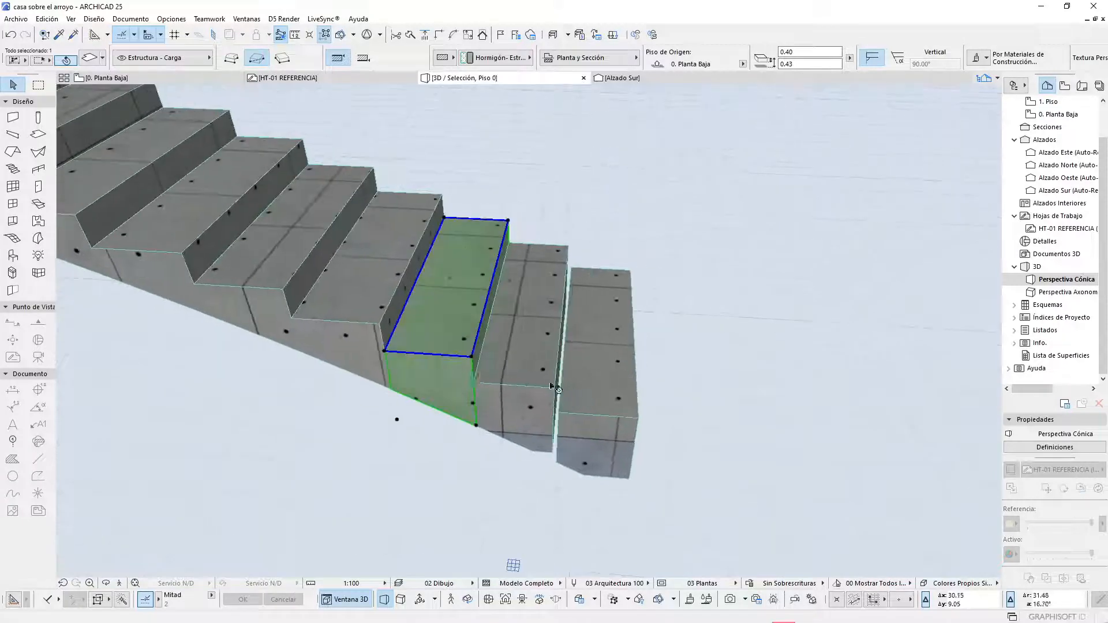
pyautogui.scroll(6, 552, 386)
pyautogui.scroll(-6, 489, 363)
pyautogui.scroll(1, 471, 346)
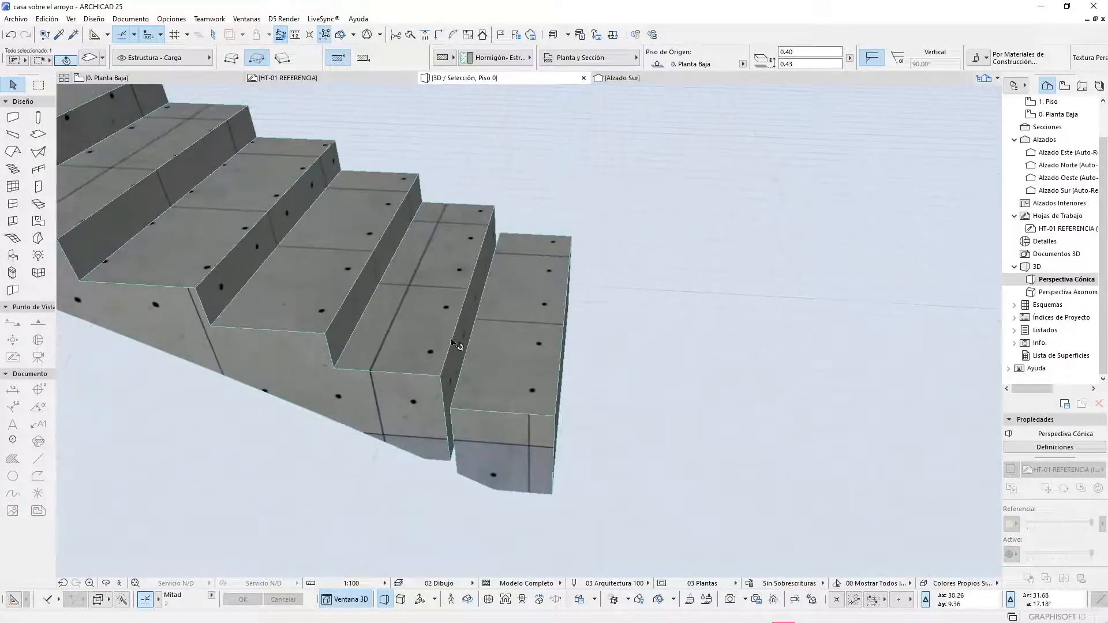
pyautogui.click(455, 346)
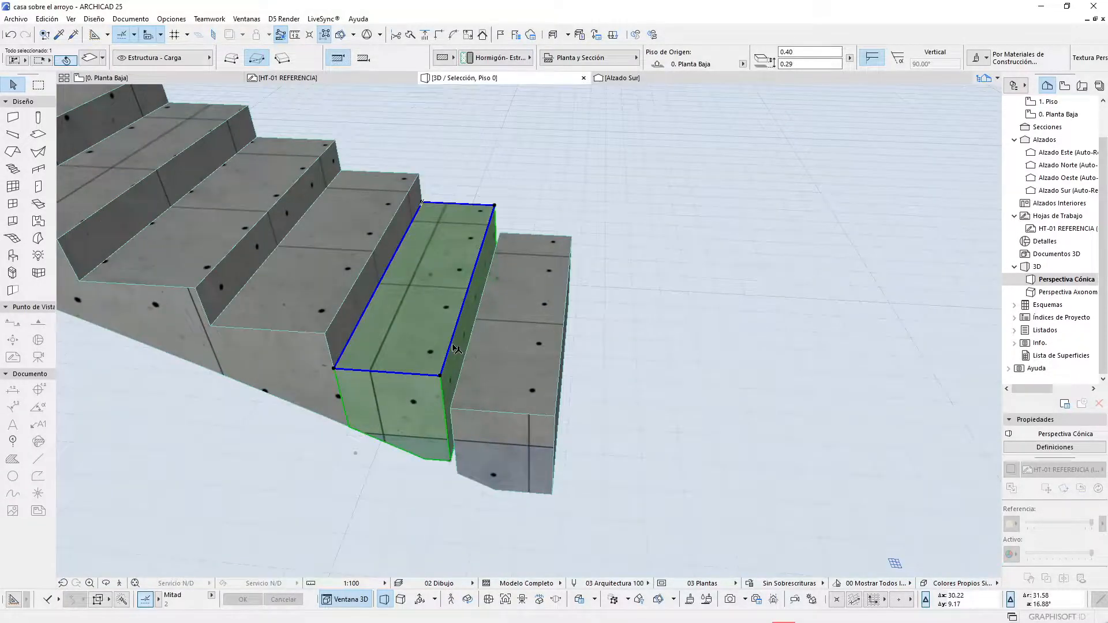
pyautogui.click(452, 346)
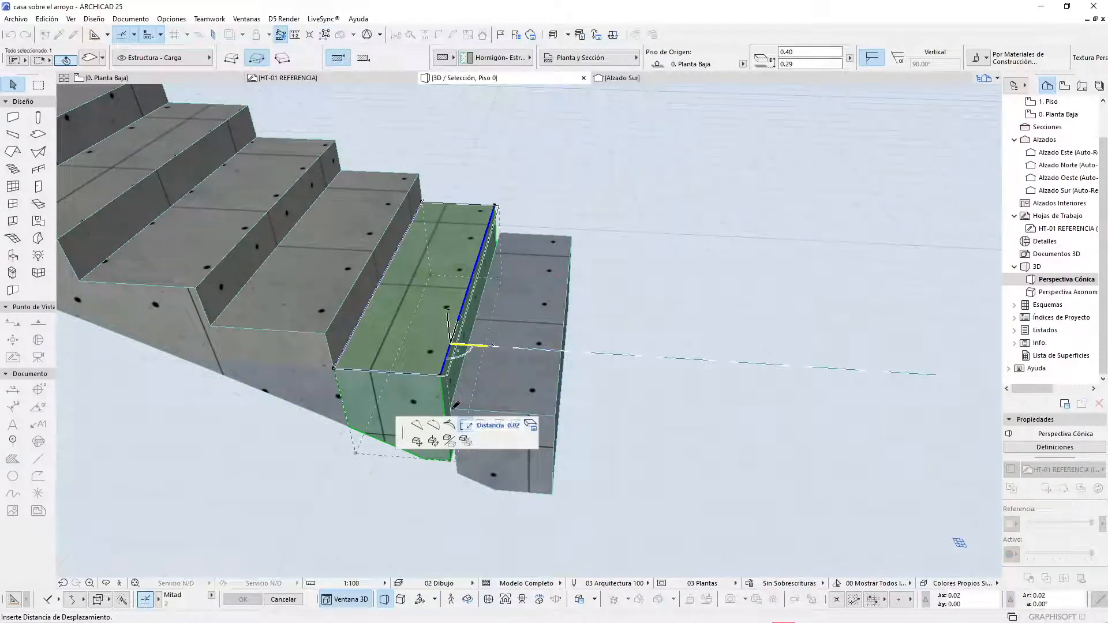
pyautogui.press('Escape')
pyautogui.scroll(-4, 710, 288)
pyautogui.click(763, 346)
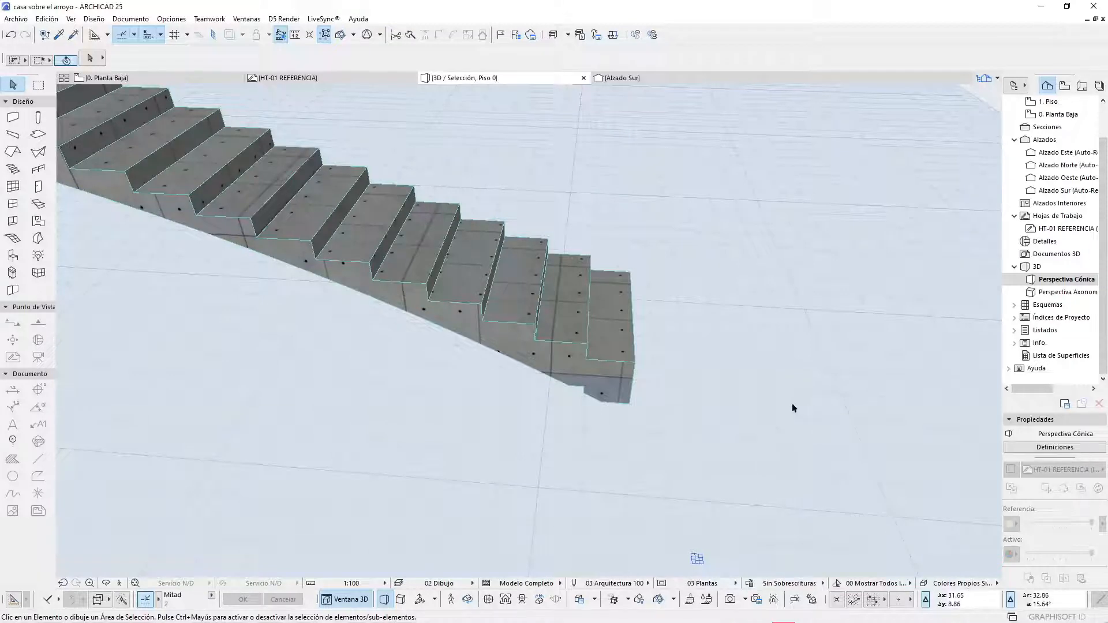
# - Show the entire model in 3D and examine the arch stair's upper steps beneath the floor slab
pyautogui.hotkey('ctrl', 'F5')
pyautogui.scroll(-5, 732, 304)
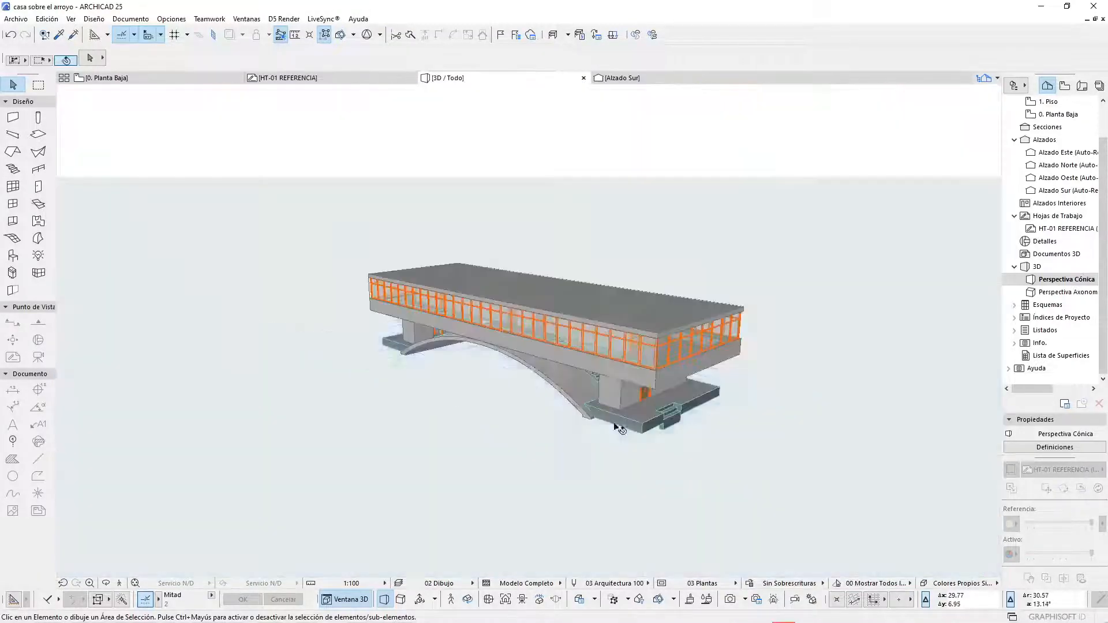
pyautogui.scroll(10, 618, 428)
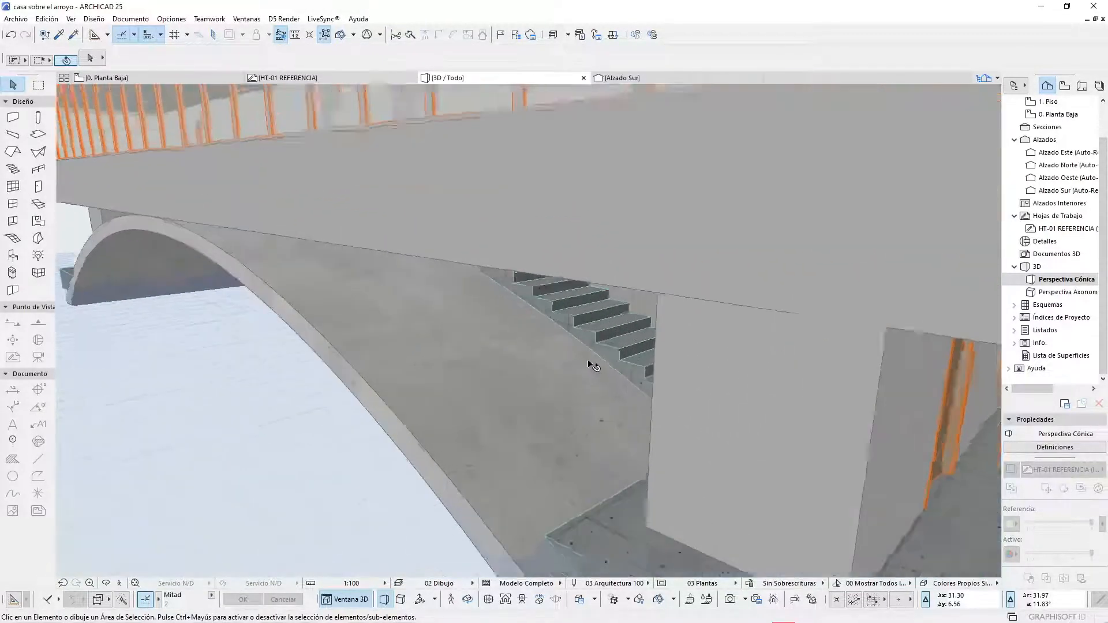
pyautogui.moveTo(589, 365); pyautogui.dragTo(735, 382)
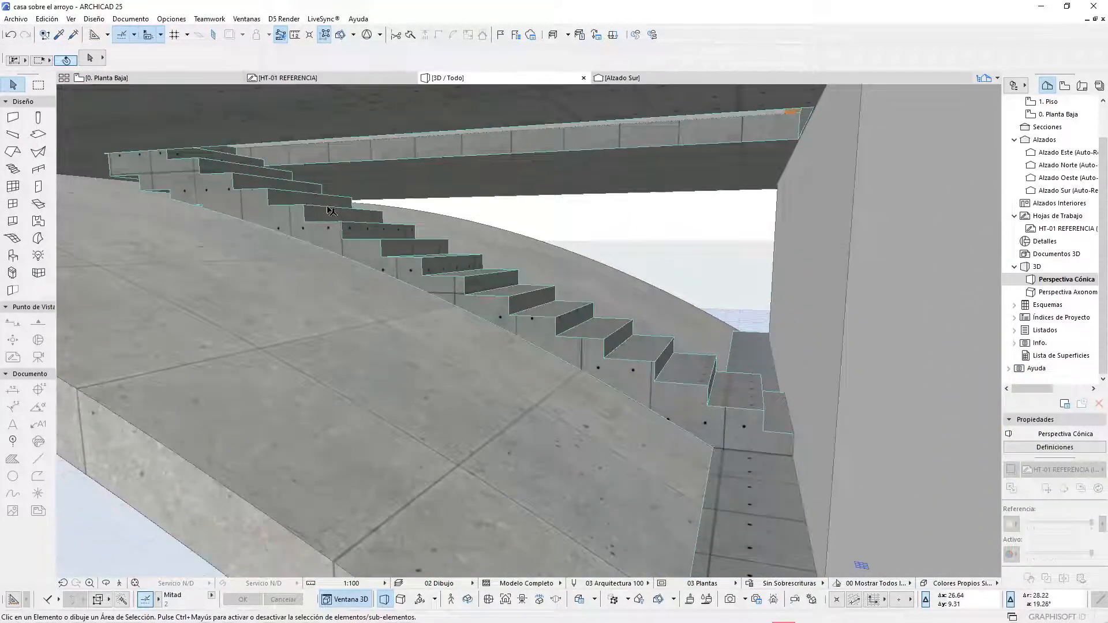
pyautogui.keyDown('shift'); pyautogui.moveTo(327, 210); pyautogui.dragTo(687, 262, button='middle'); pyautogui.keyUp('shift')
pyautogui.scroll(3, 451, 202)
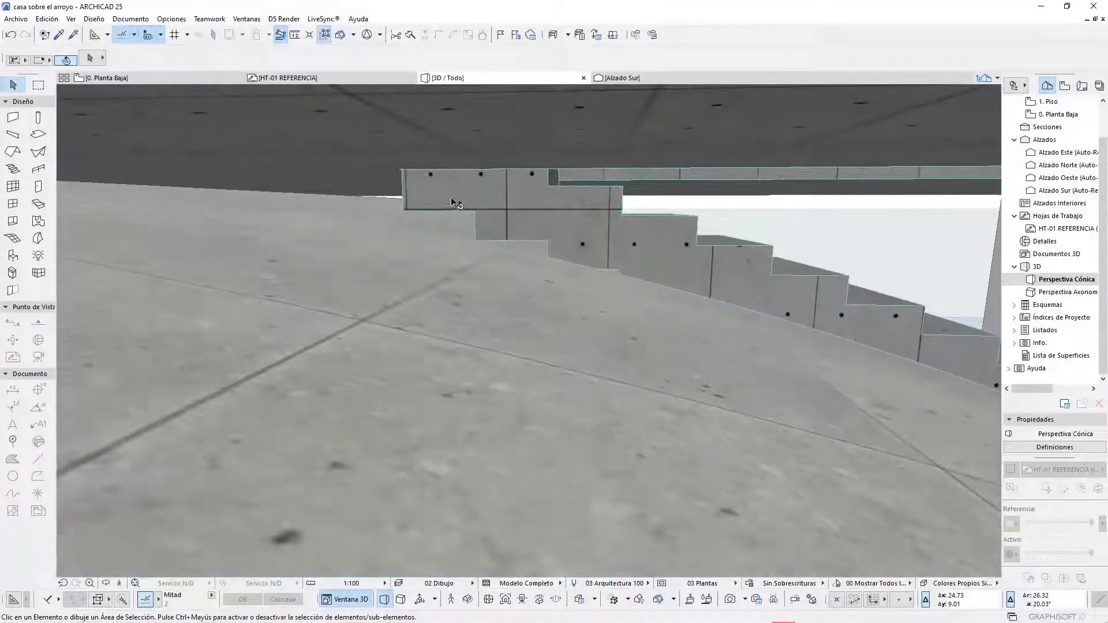
# - Stretch the top step slab's thickness downward to about 0.54 m, meeting the bottom corner of the second step
pyautogui.click(451, 202)
pyautogui.click(474, 211)
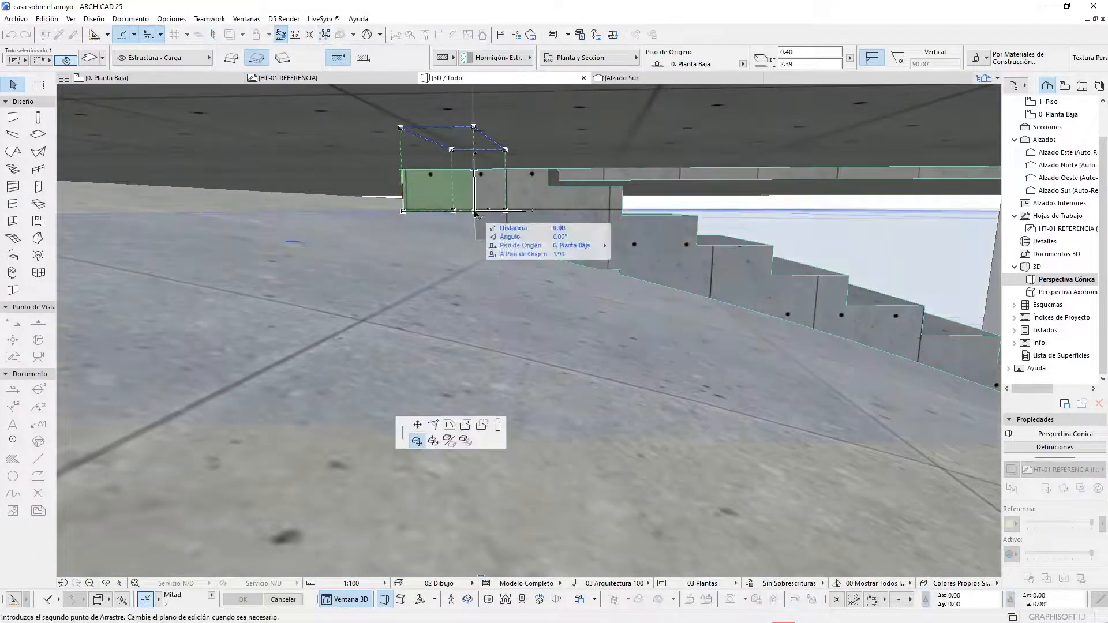
pyautogui.click(498, 425)
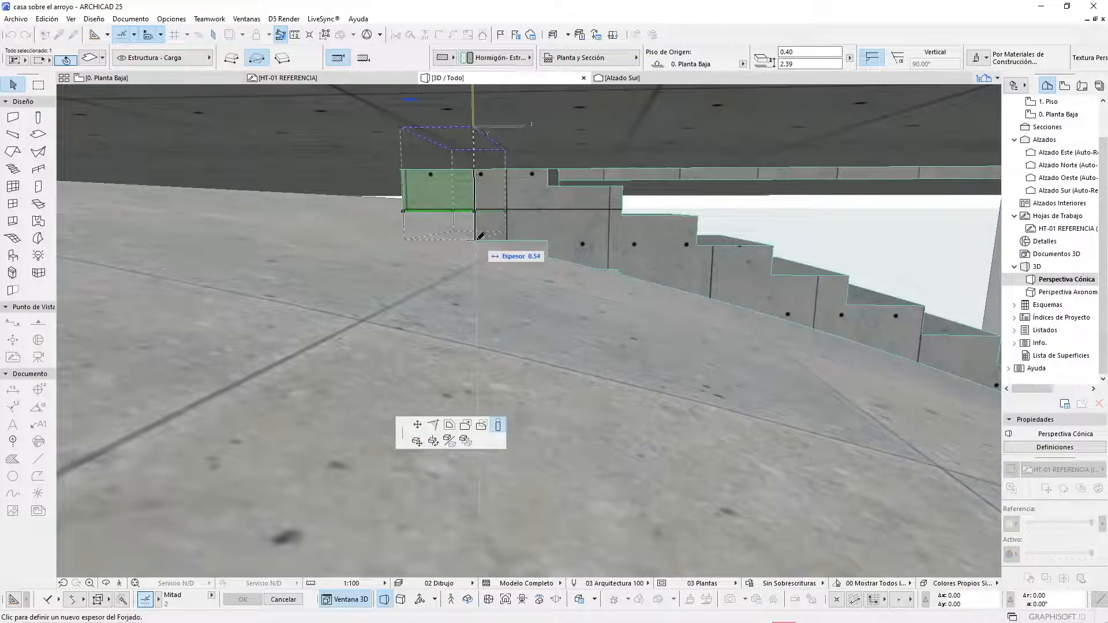
pyautogui.click(475, 240)
# - Stretch the second step slab from the top to about 0.49 m thick and the third to 0.43 m, closing their undersides against the arch
pyautogui.click(545, 237)
pyautogui.click(547, 241)
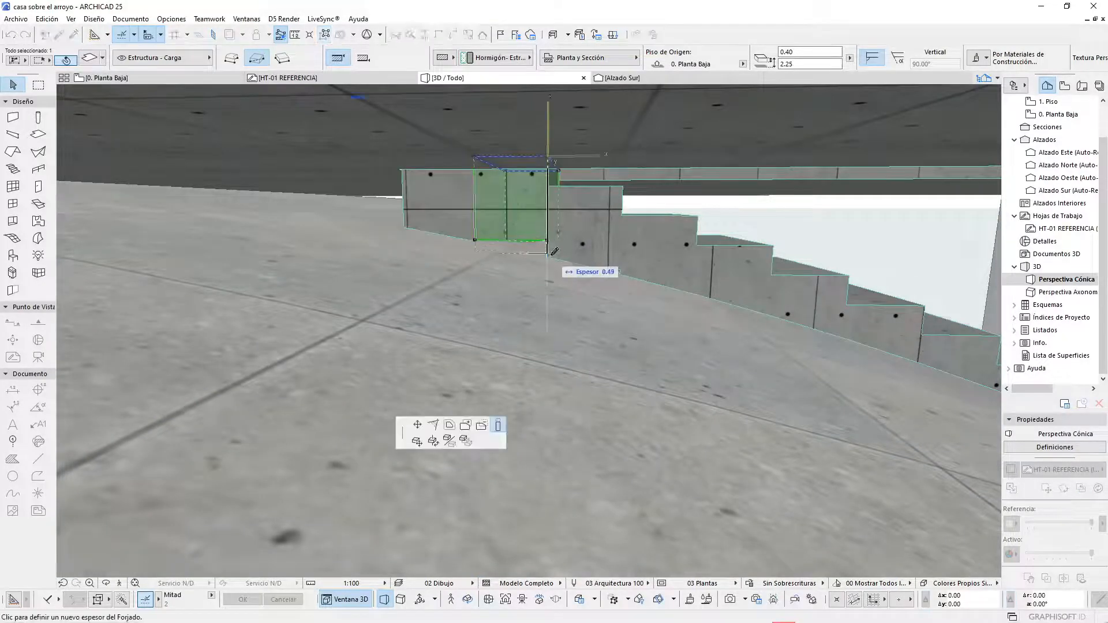
pyautogui.click(547, 256)
pyautogui.click(610, 264)
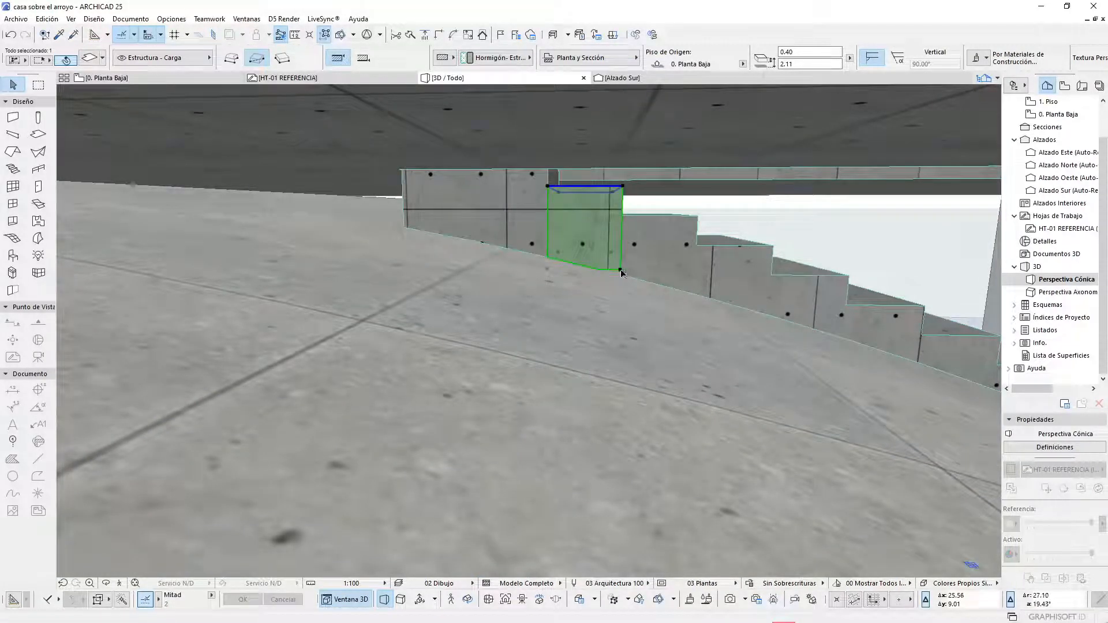
pyautogui.click(620, 270)
pyautogui.click(622, 276)
# - Examine the arch stair's lower steps and the base slab around the pillar in 3D
pyautogui.scroll(-3, 408, 242)
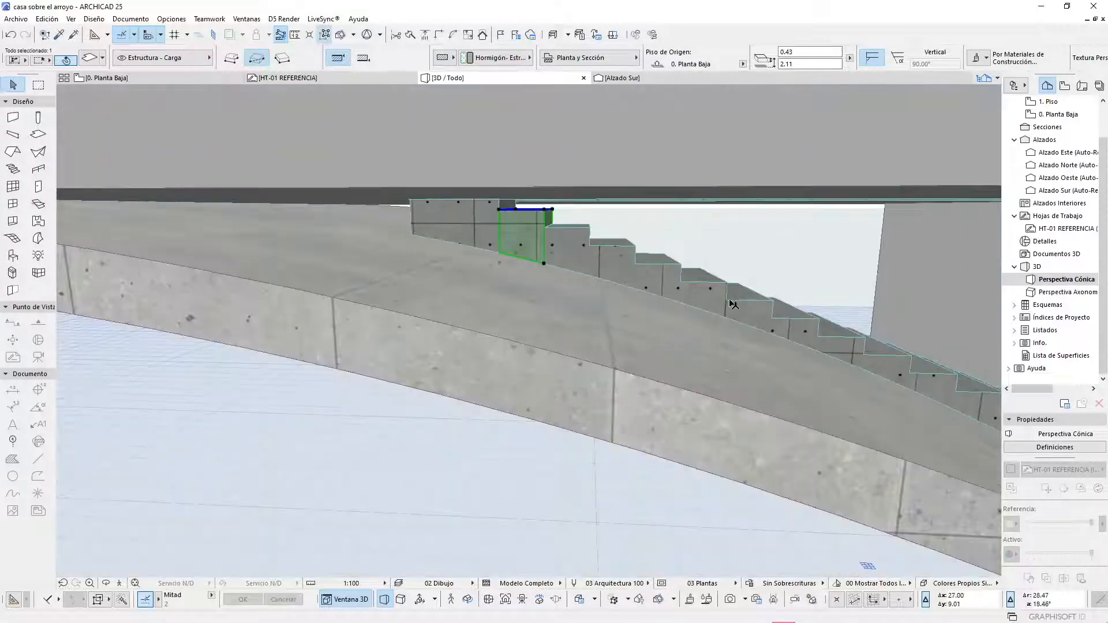
pyautogui.scroll(5, 733, 304)
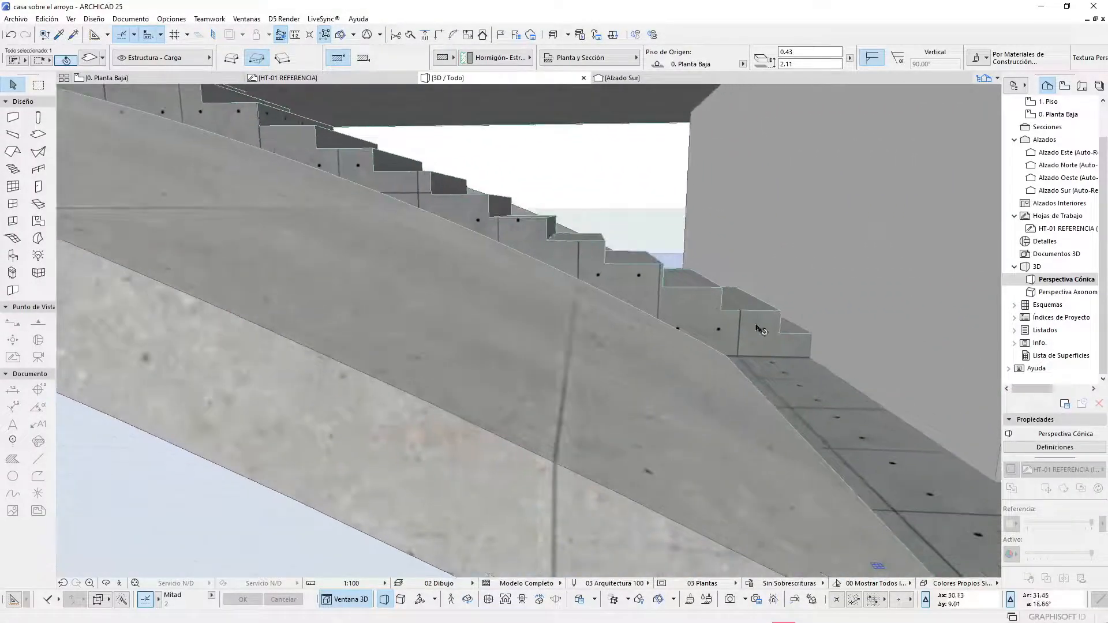
pyautogui.scroll(-3, 604, 307)
pyautogui.moveTo(718, 449); pyautogui.dragTo(544, 431, button='middle')
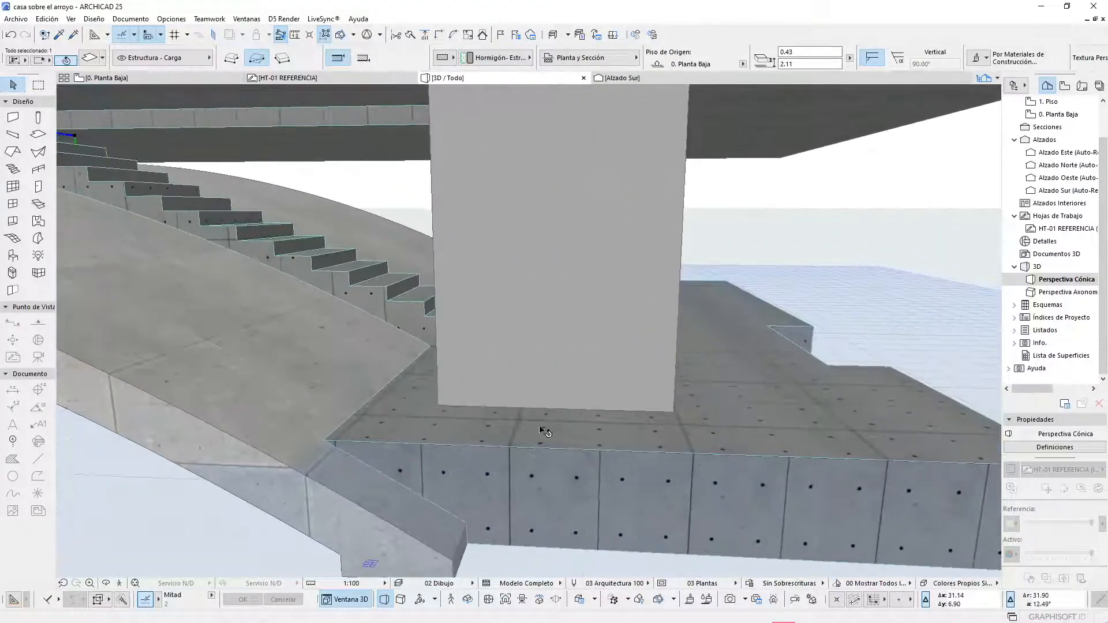
pyautogui.moveTo(610, 393); pyautogui.dragTo(793, 393, button='middle')
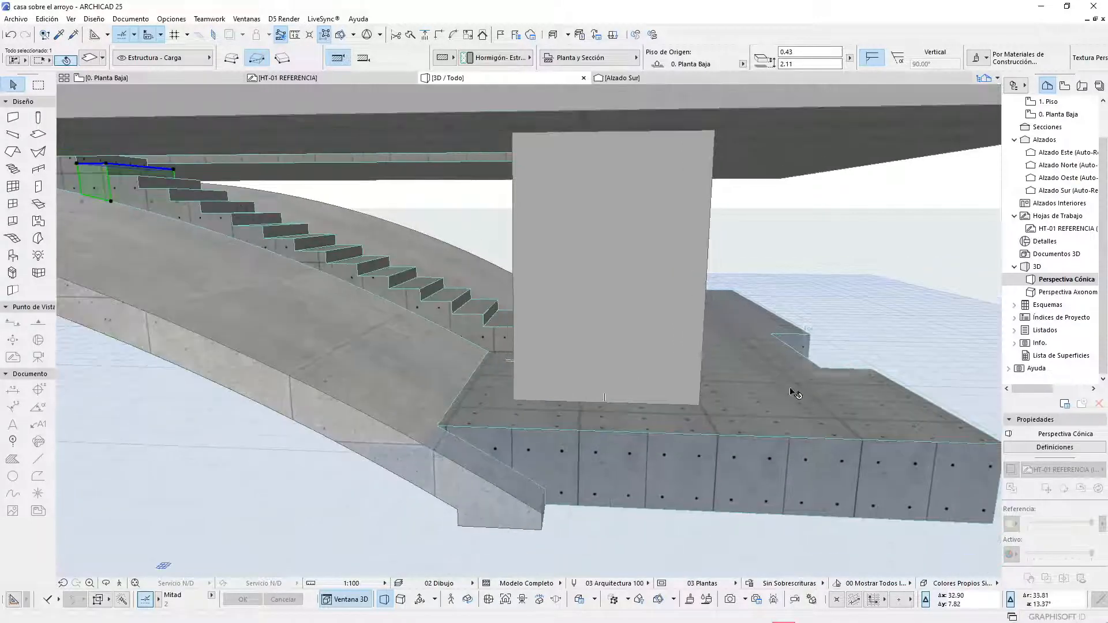
pyautogui.click(885, 294)
# - Return to the ground floor plan and bring the HT-01 trace reference in front of the model
pyautogui.press('F2')
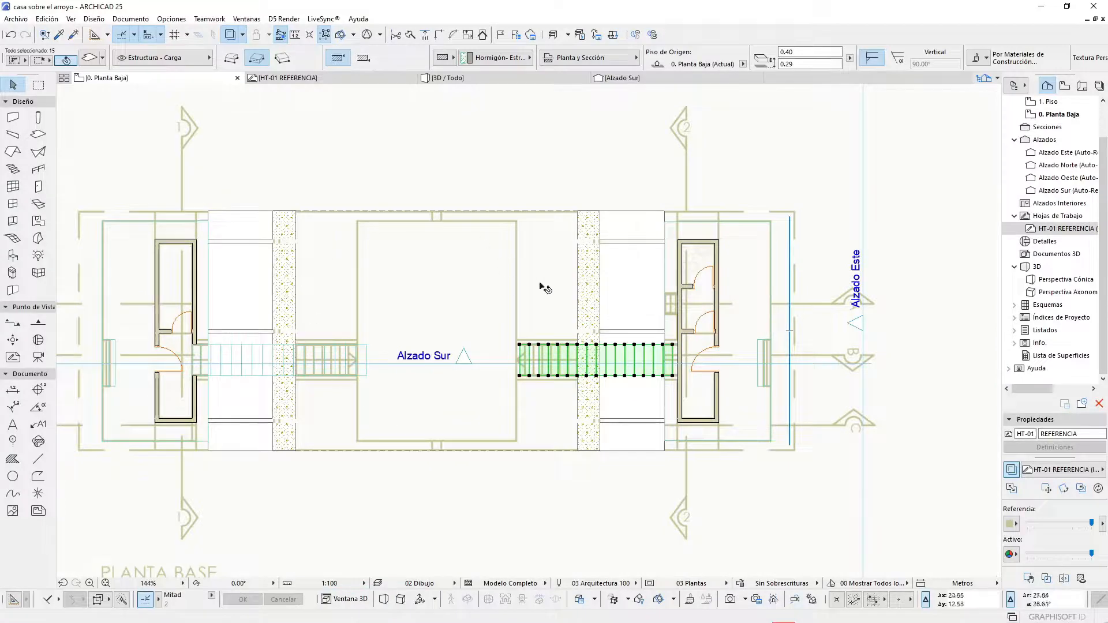
pyautogui.scroll(-4, 482, 299)
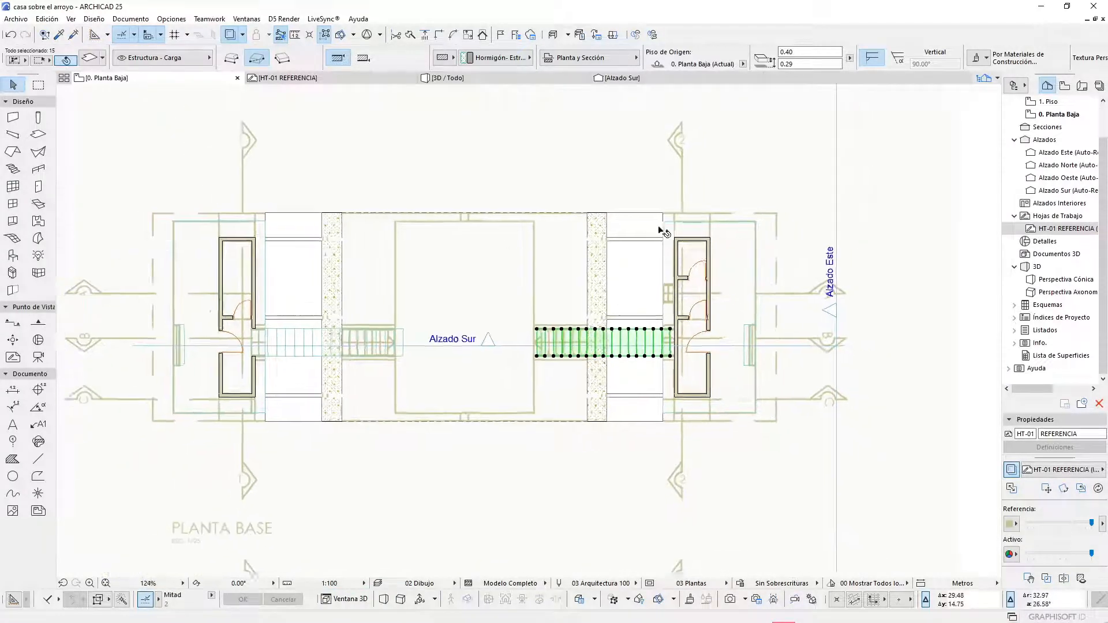
pyautogui.scroll(1, 514, 284)
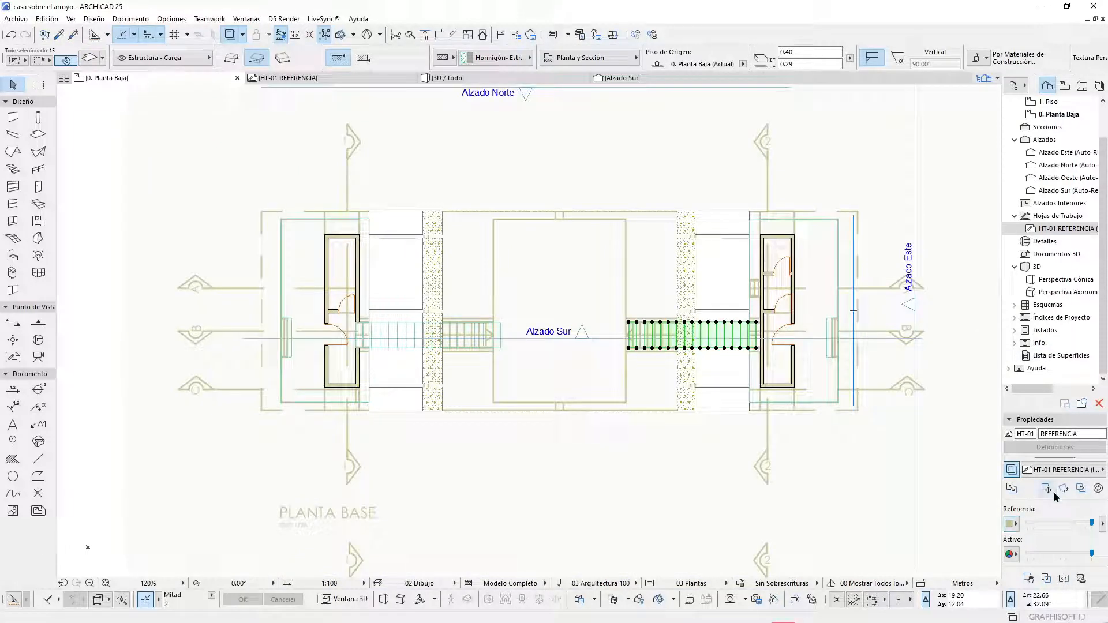
pyautogui.click(1049, 580)
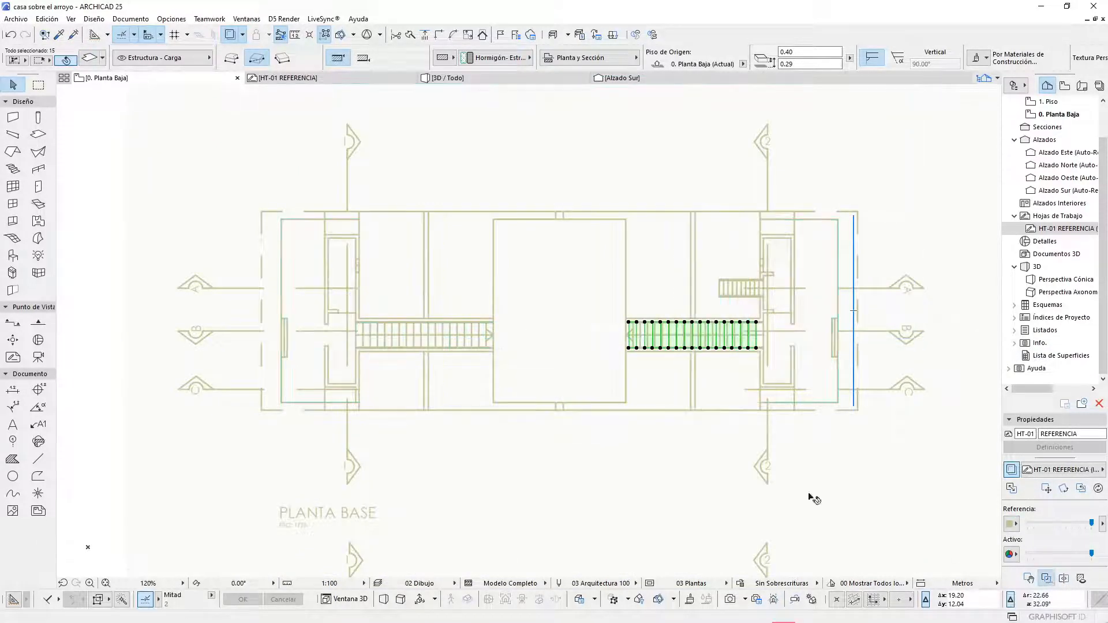
pyautogui.scroll(1, 462, 272)
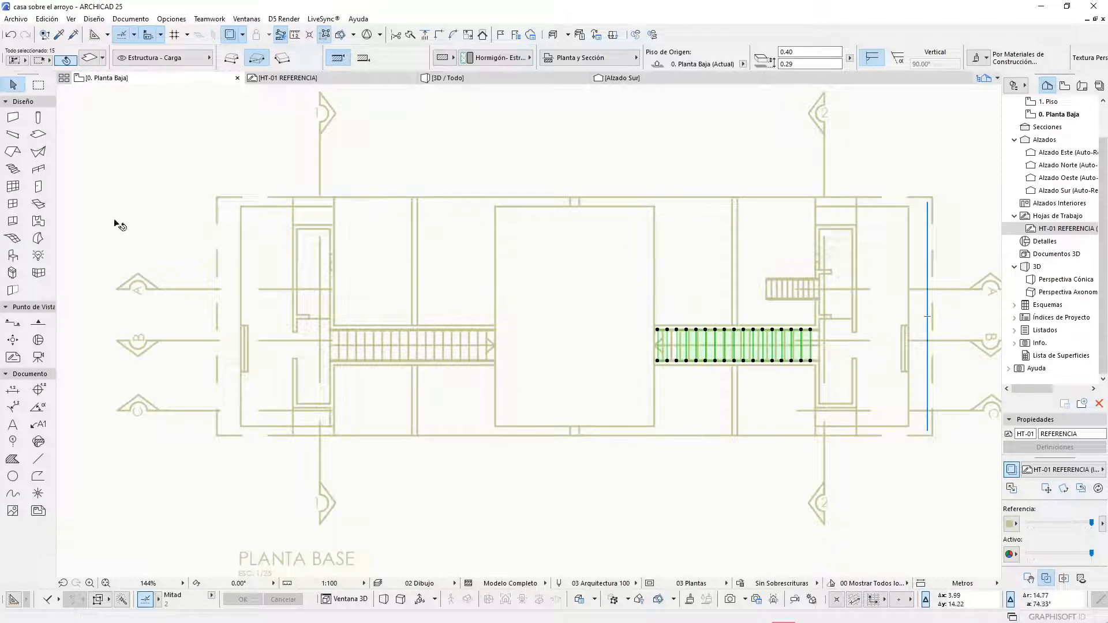
# - Draw a single straight wall along the western traced partition, from the plan's north edge to its south edge
pyautogui.click(12, 117)
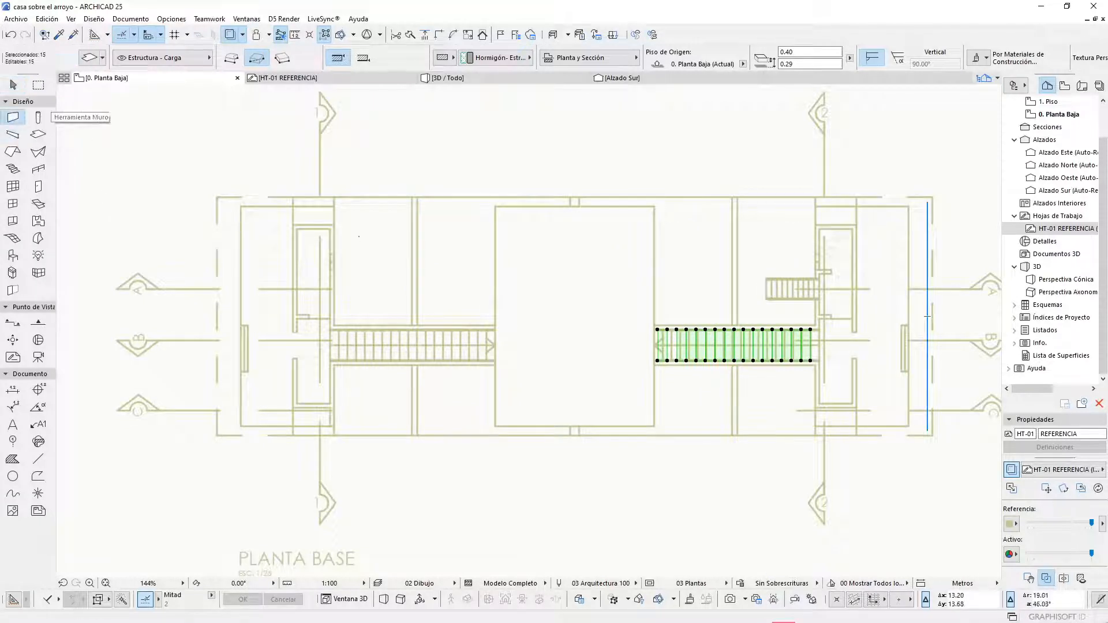
pyautogui.press('Escape')
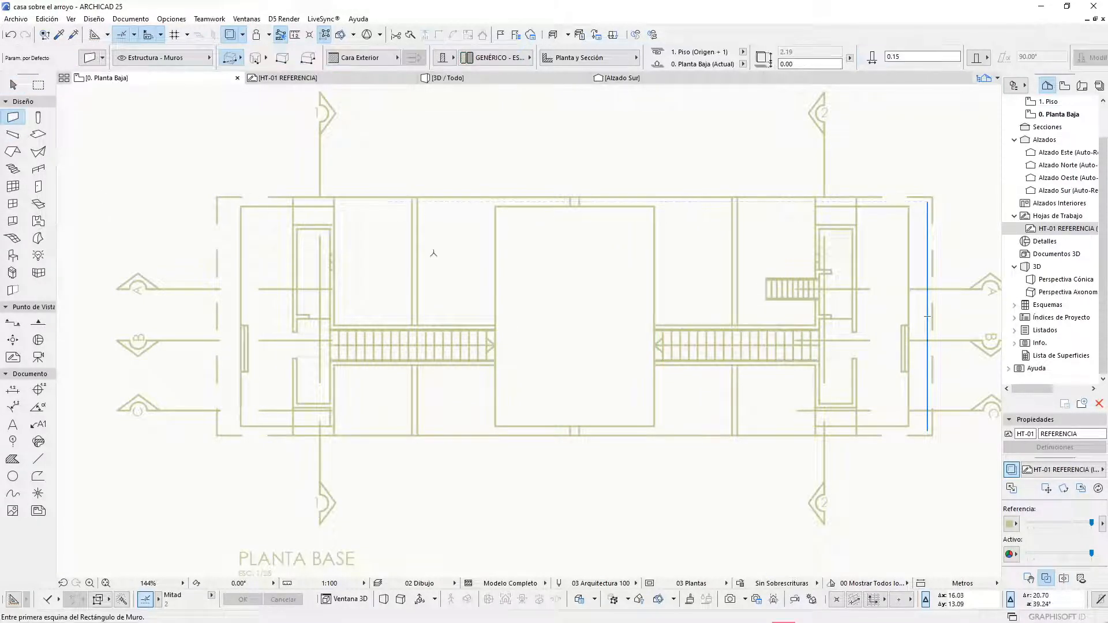
pyautogui.click(410, 197)
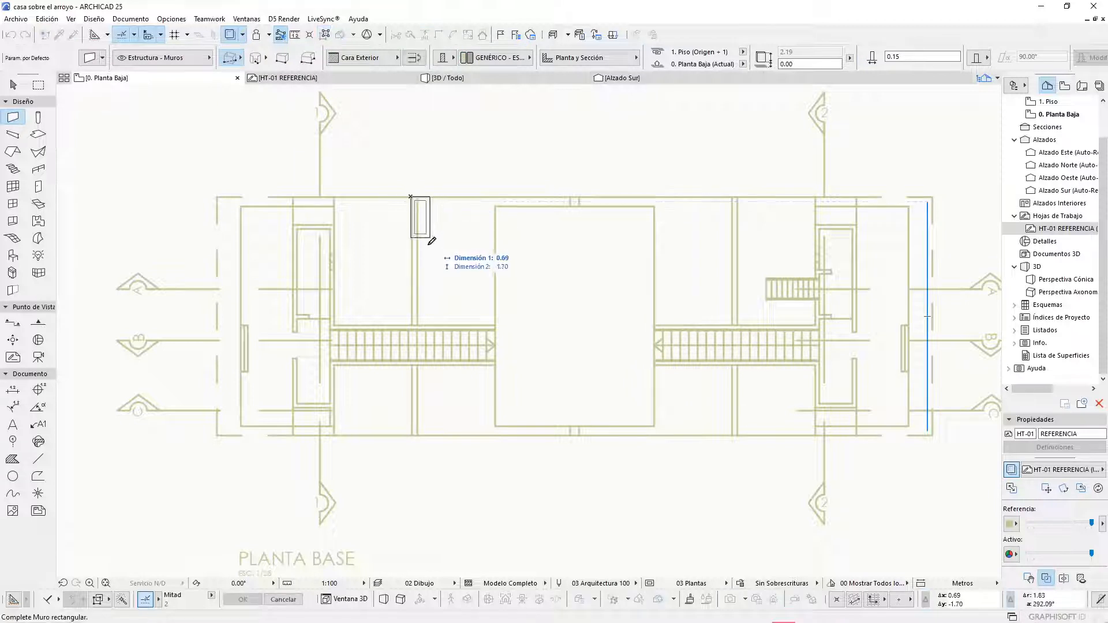
pyautogui.click(229, 58)
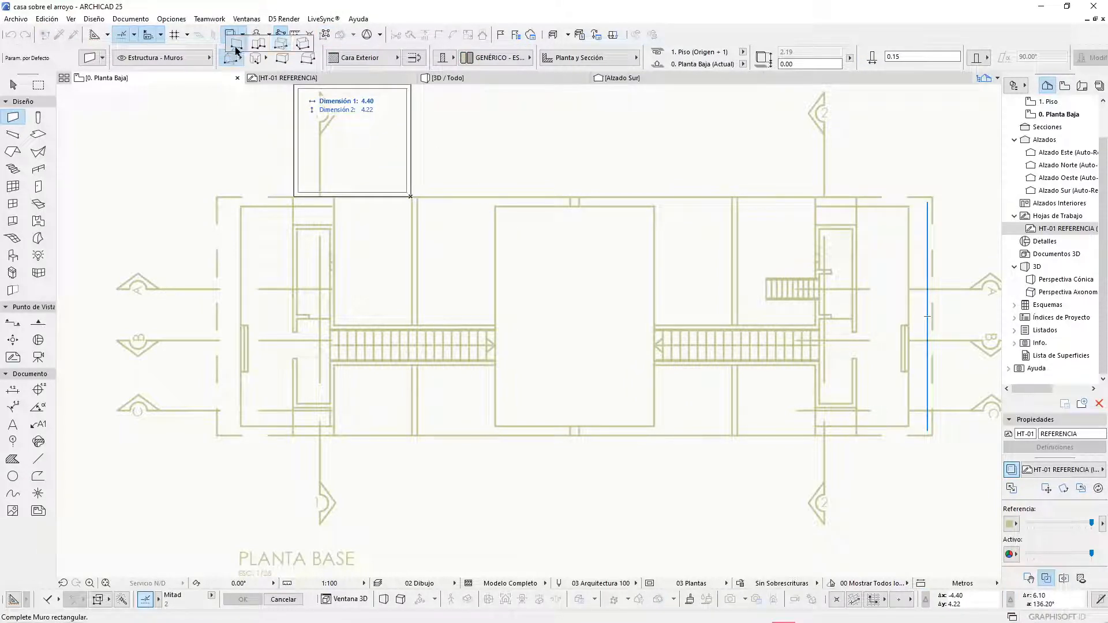
pyautogui.click(234, 45)
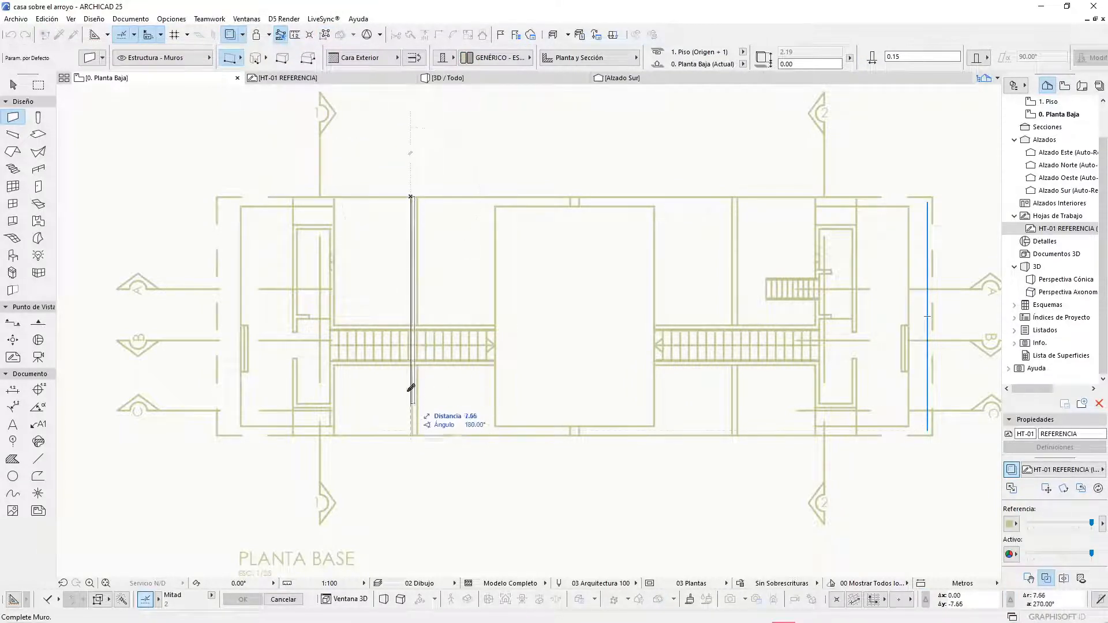
pyautogui.scroll(3, 410, 386)
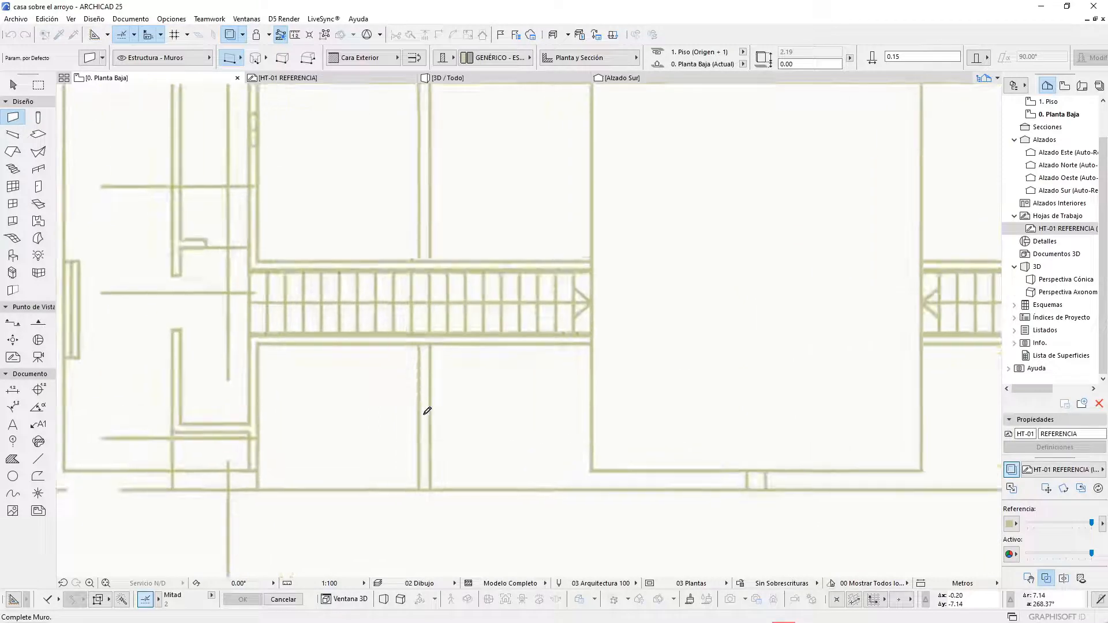
pyautogui.click(420, 489)
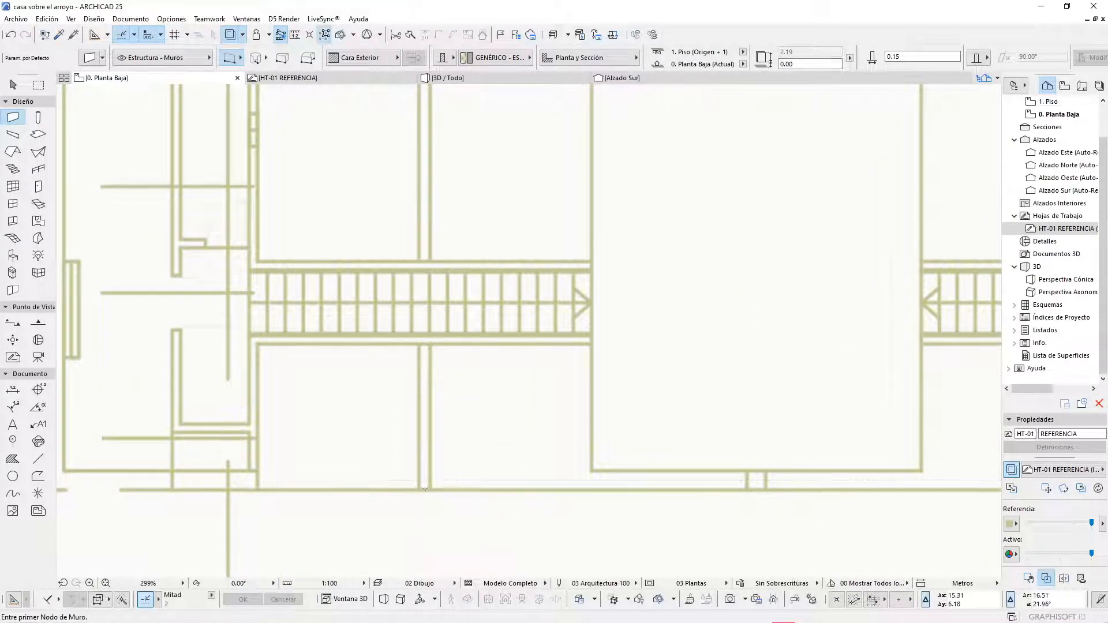
# - Shift the new wall sideways onto the traced double line and set its thickness to 0.20 m
pyautogui.keyDown('shift'); pyautogui.click(423, 398); pyautogui.keyUp('shift')
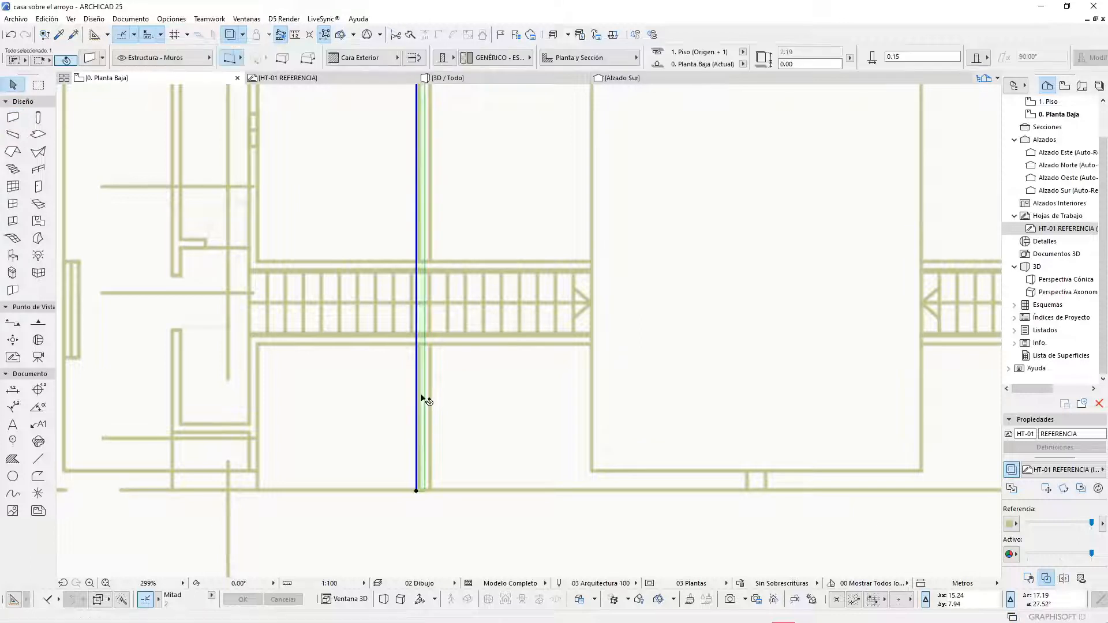
pyautogui.scroll(3, 425, 461)
pyautogui.click(433, 449)
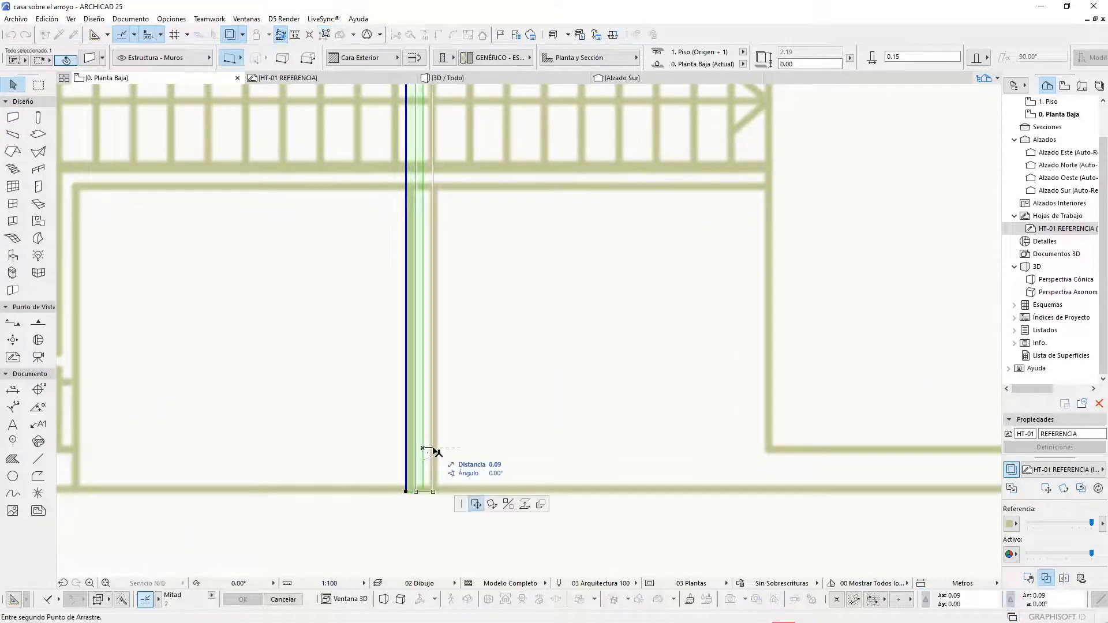
pyautogui.scroll(-4, 395, 454)
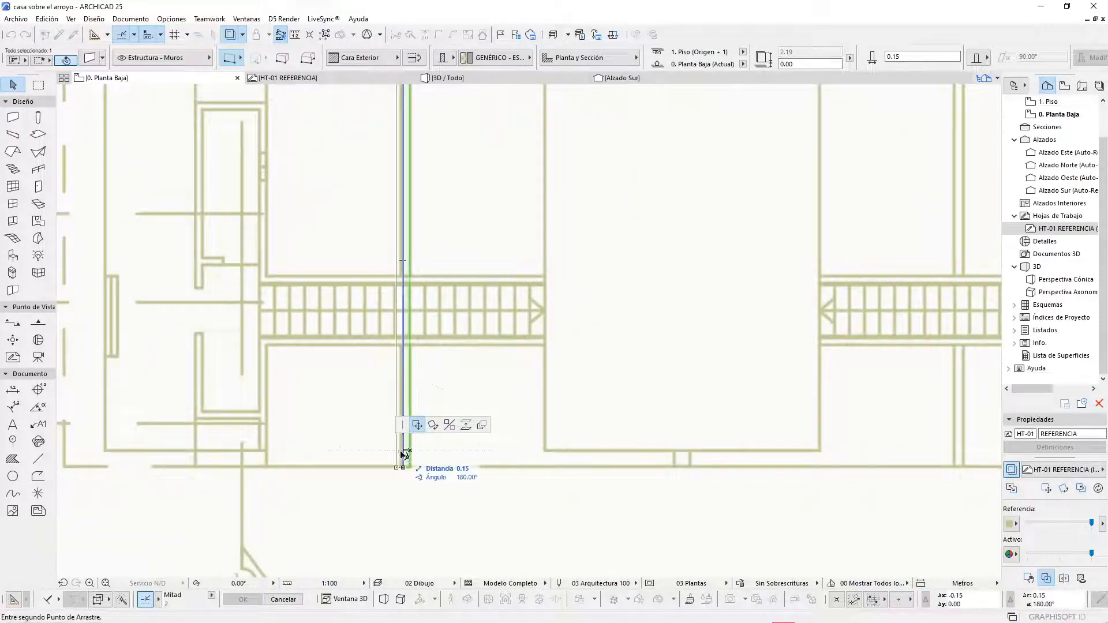
pyautogui.click(406, 455)
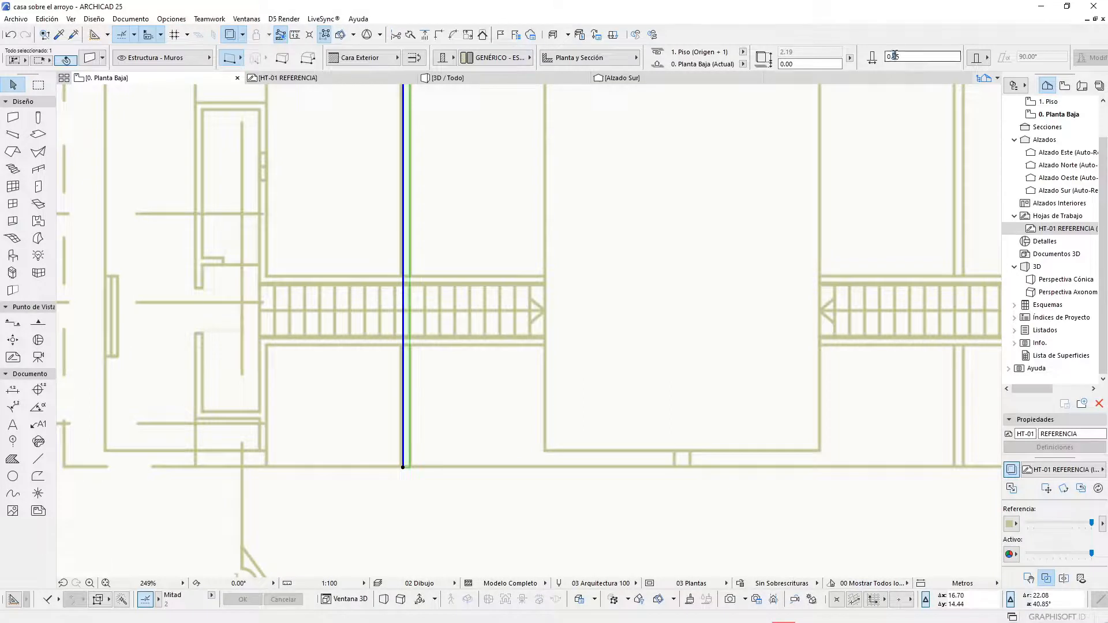
pyautogui.press('Return')
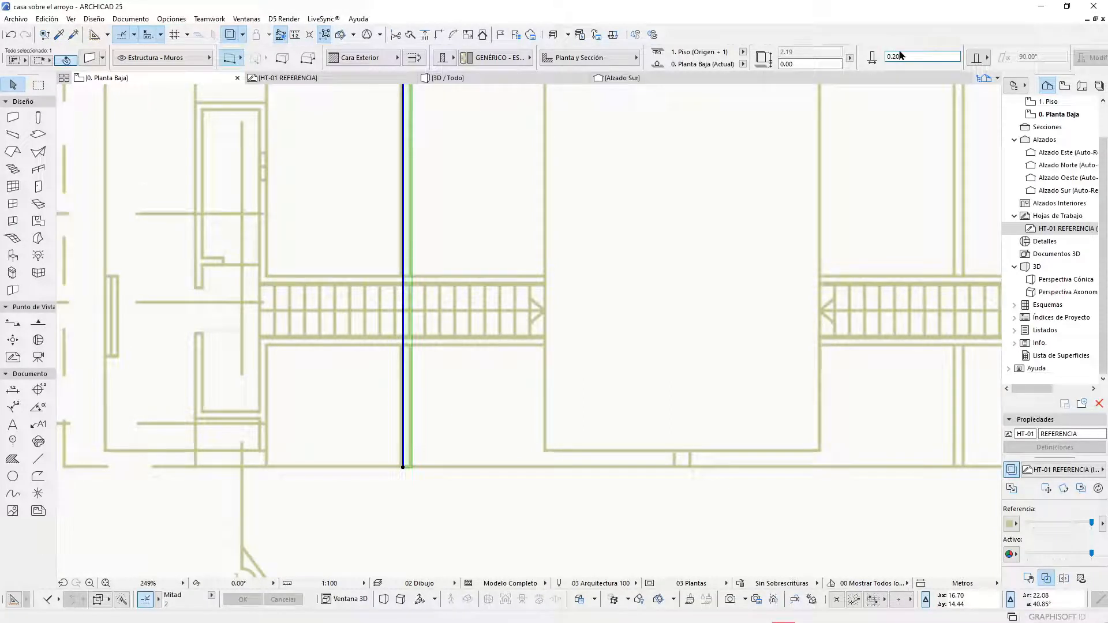
# - Move the 0.20 m wall about 0.03 m west to centre it on the traced double line
pyautogui.scroll(5, 339, 443)
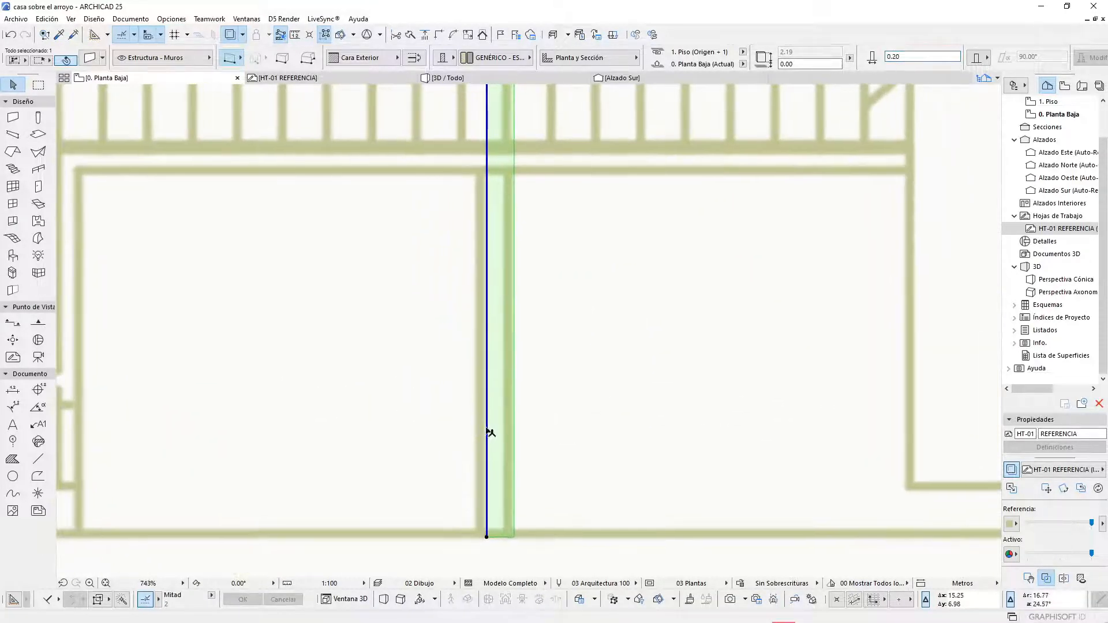
pyautogui.click(486, 430)
pyautogui.click(487, 427)
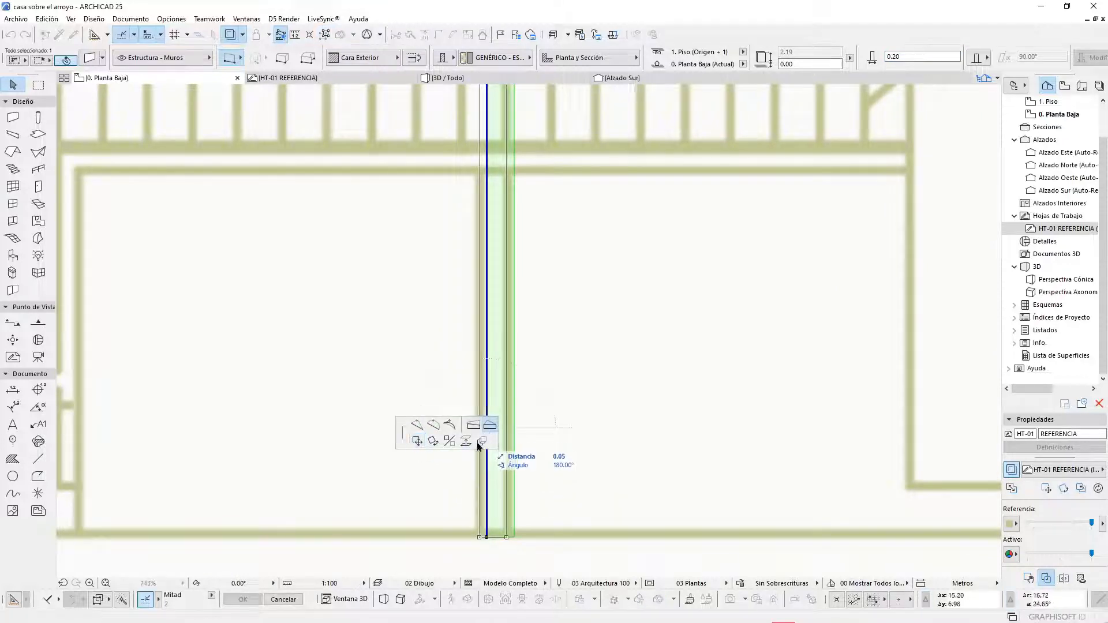
pyautogui.scroll(-5, 483, 464)
pyautogui.scroll(7, 502, 461)
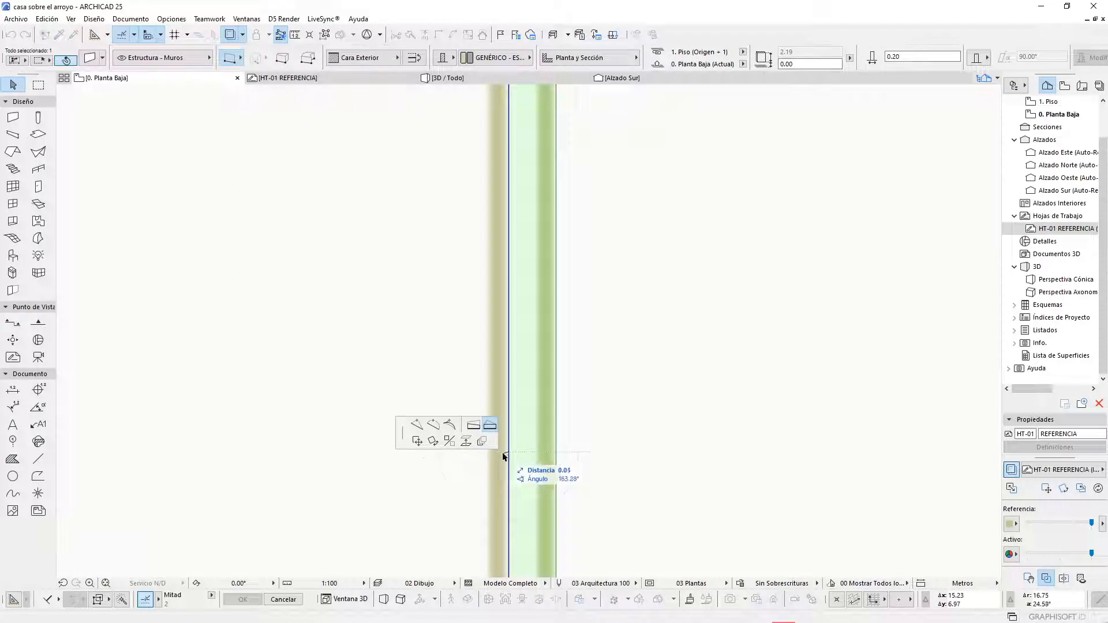
pyautogui.scroll(4, 534, 451)
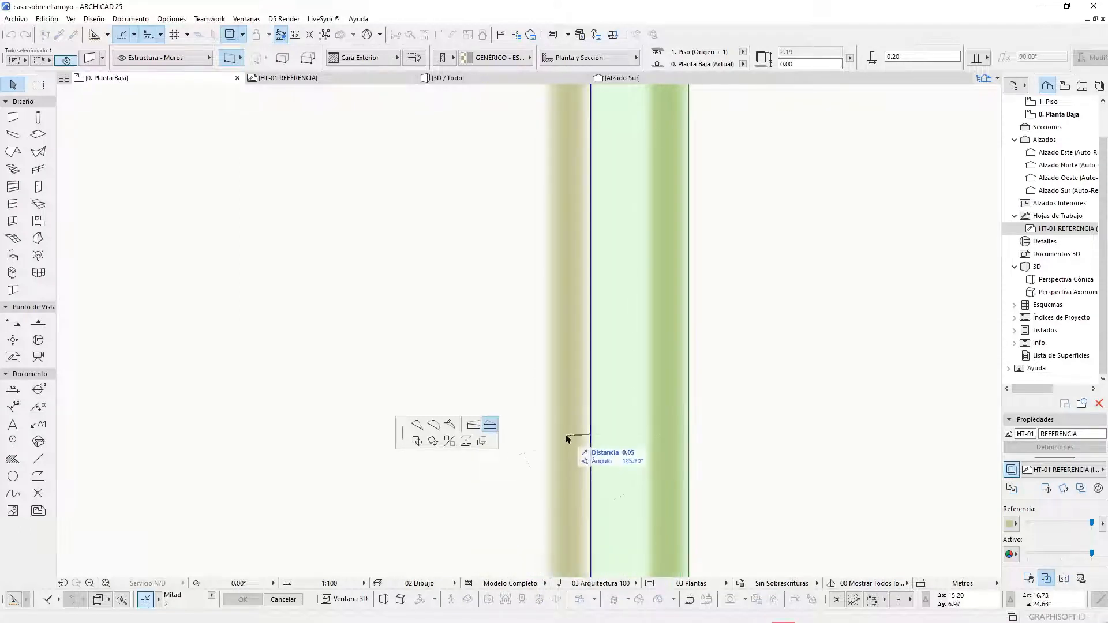
pyautogui.click(416, 442)
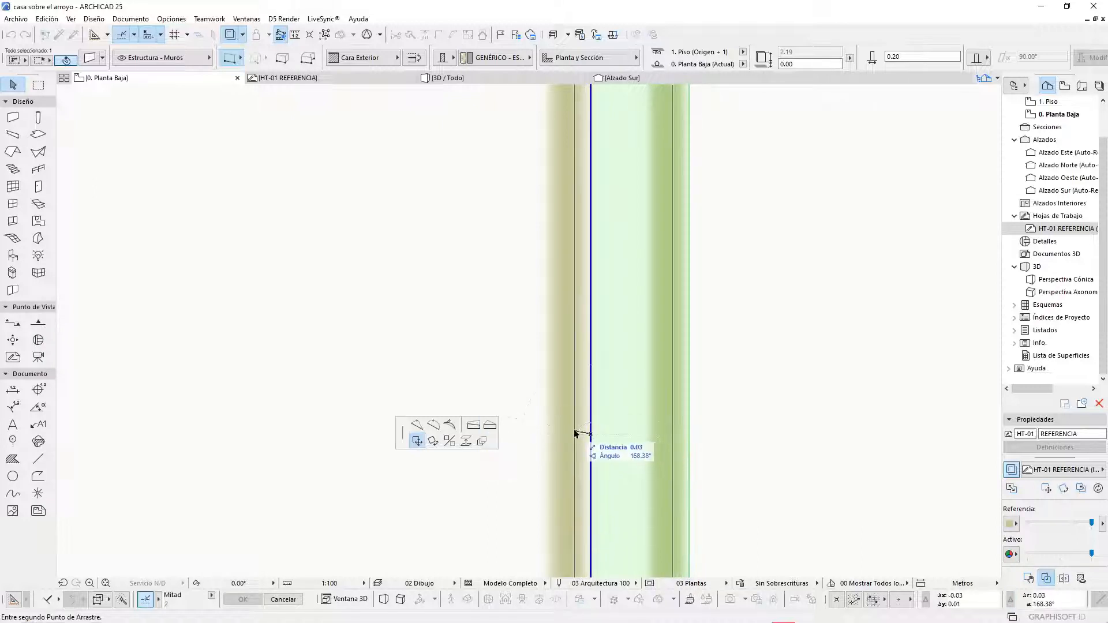
pyautogui.click(575, 436)
# - Copy the wall about 12.05 m east onto the matching traced partition, and clear the selection
pyautogui.scroll(-15, 504, 393)
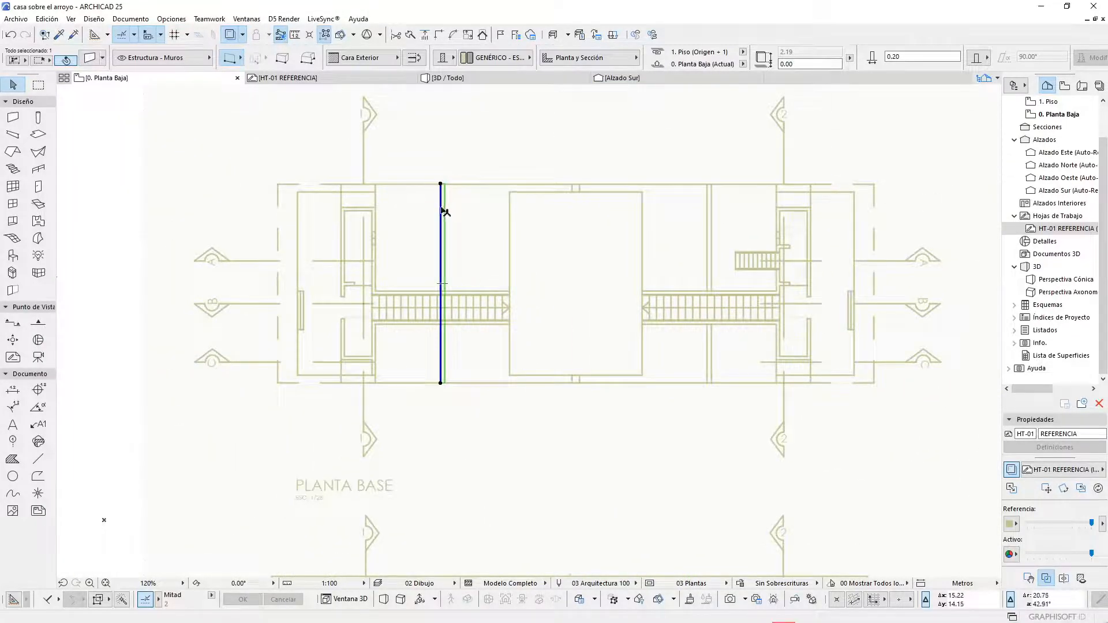
pyautogui.click(444, 209)
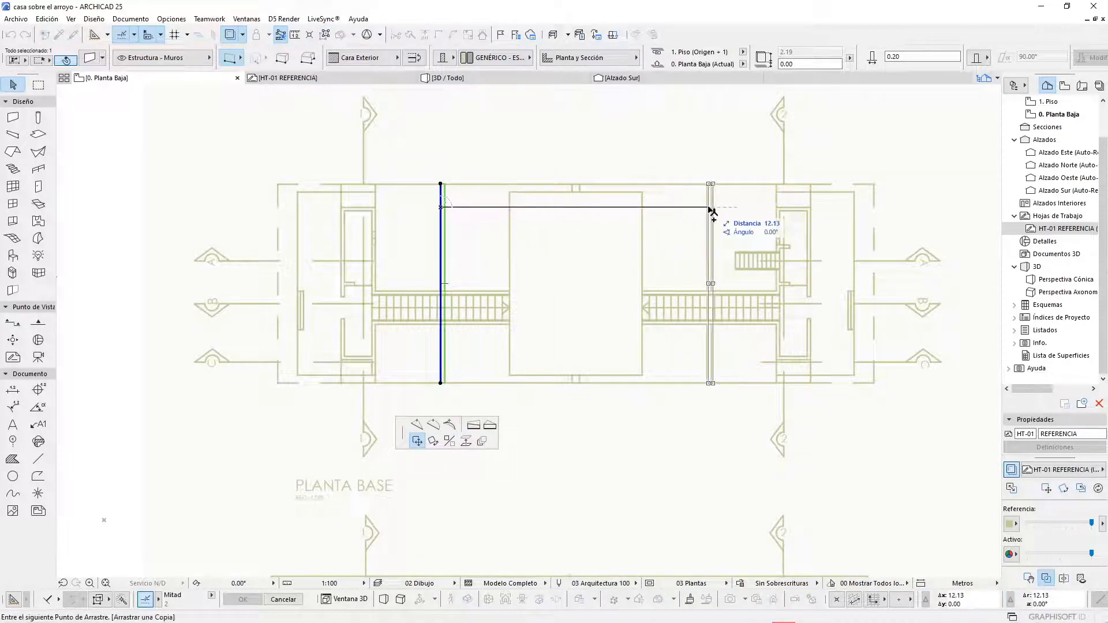
pyautogui.scroll(6, 713, 212)
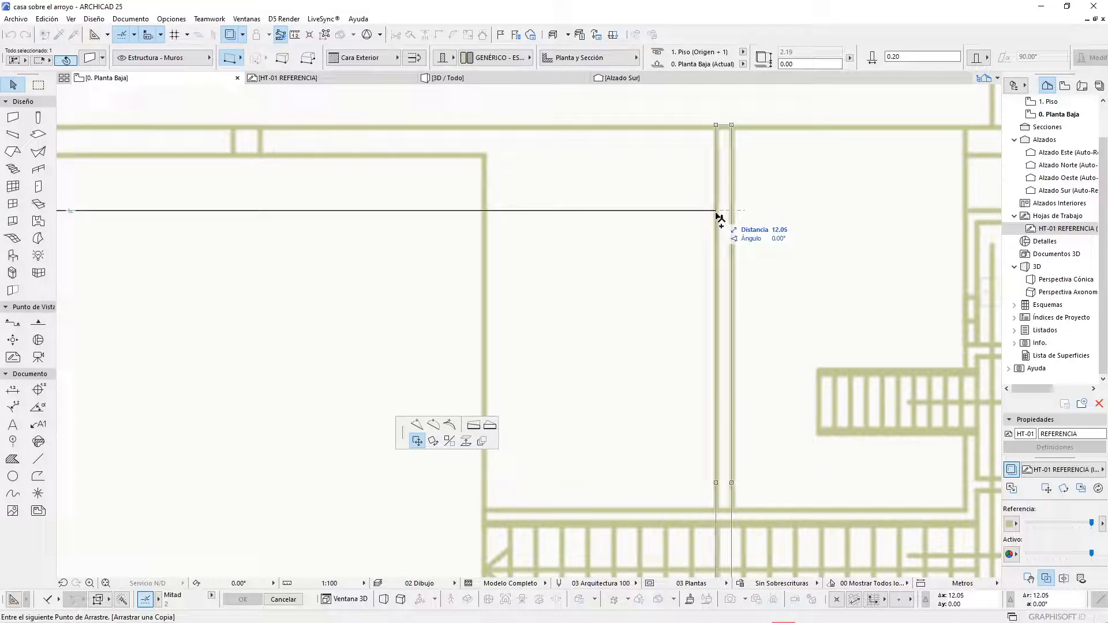
pyautogui.click(718, 217)
pyautogui.scroll(-6, 745, 198)
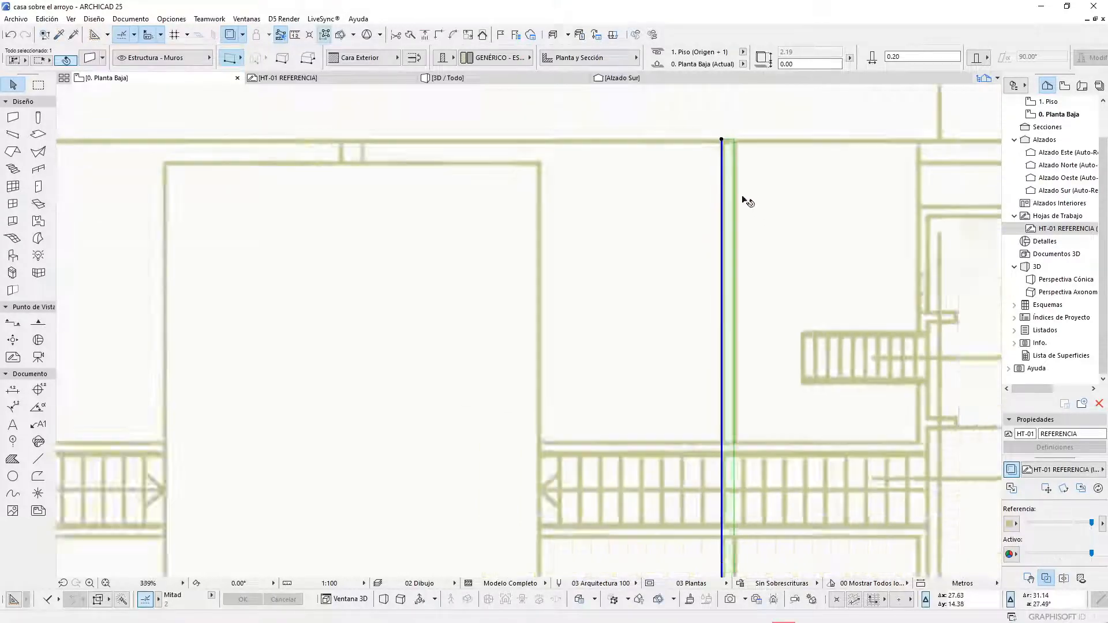
pyautogui.click(667, 484)
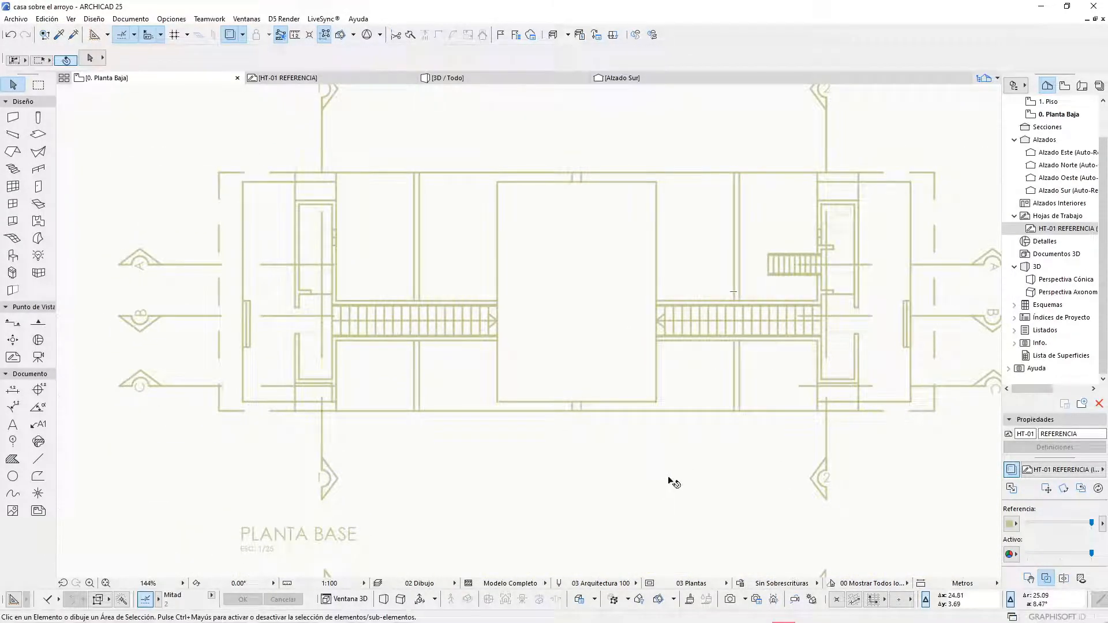
# - In the 3D view, raise the base of the eastern transverse wall to 1.10 m, level with the top of the arch
pyautogui.press('F3')
pyautogui.scroll(-2, 807, 395)
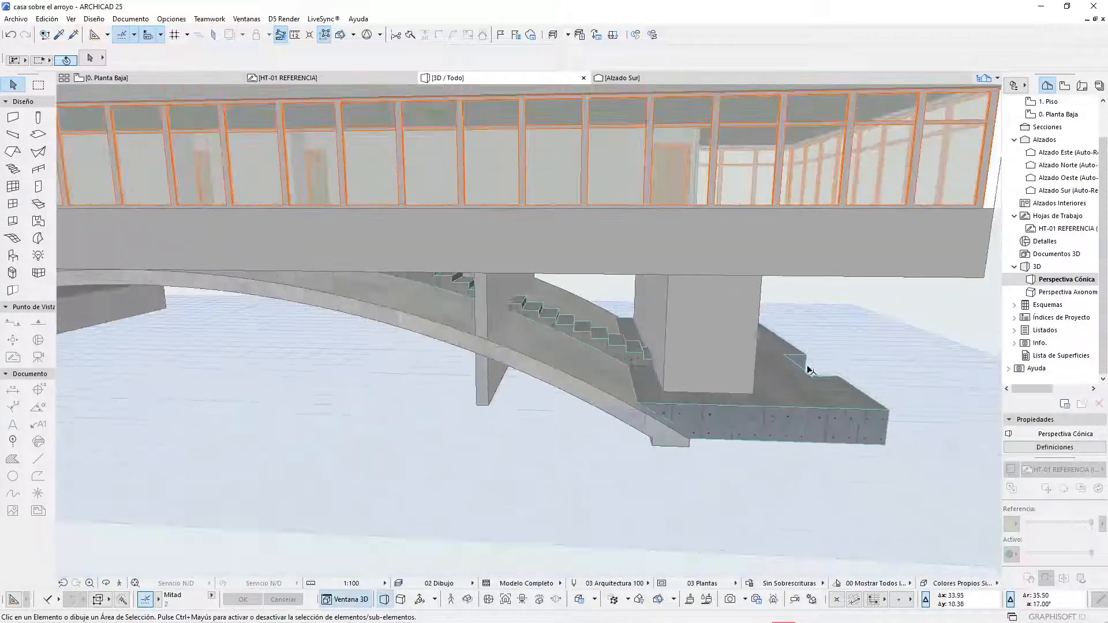
pyautogui.keyDown('shift'); pyautogui.moveTo(502, 369); pyautogui.dragTo(531, 327, button='middle'); pyautogui.keyUp('shift')
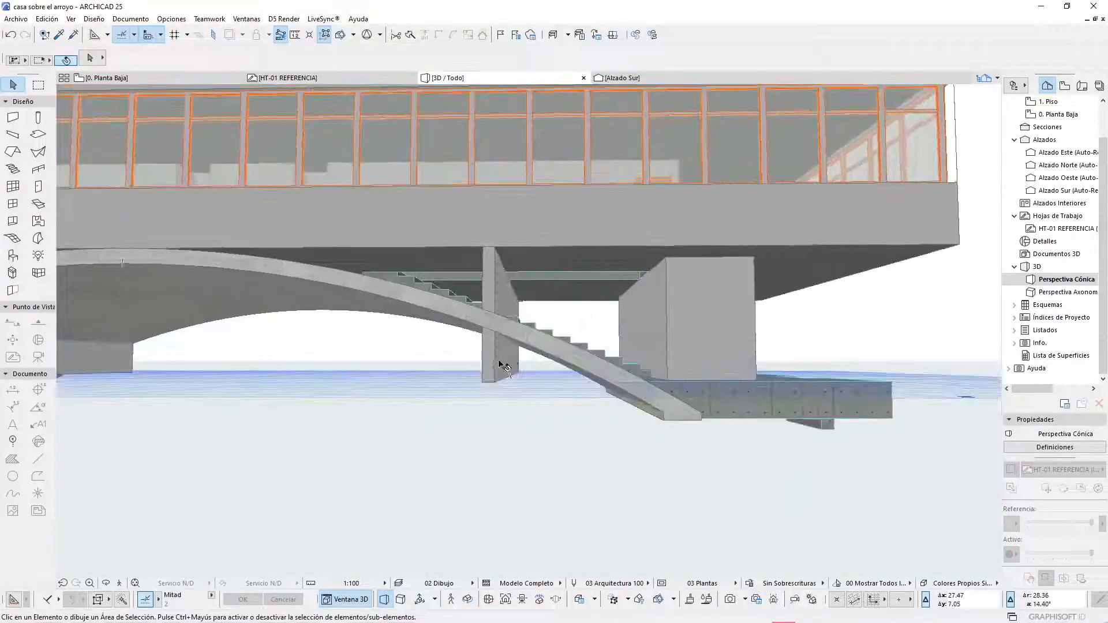
pyautogui.scroll(4, 504, 367)
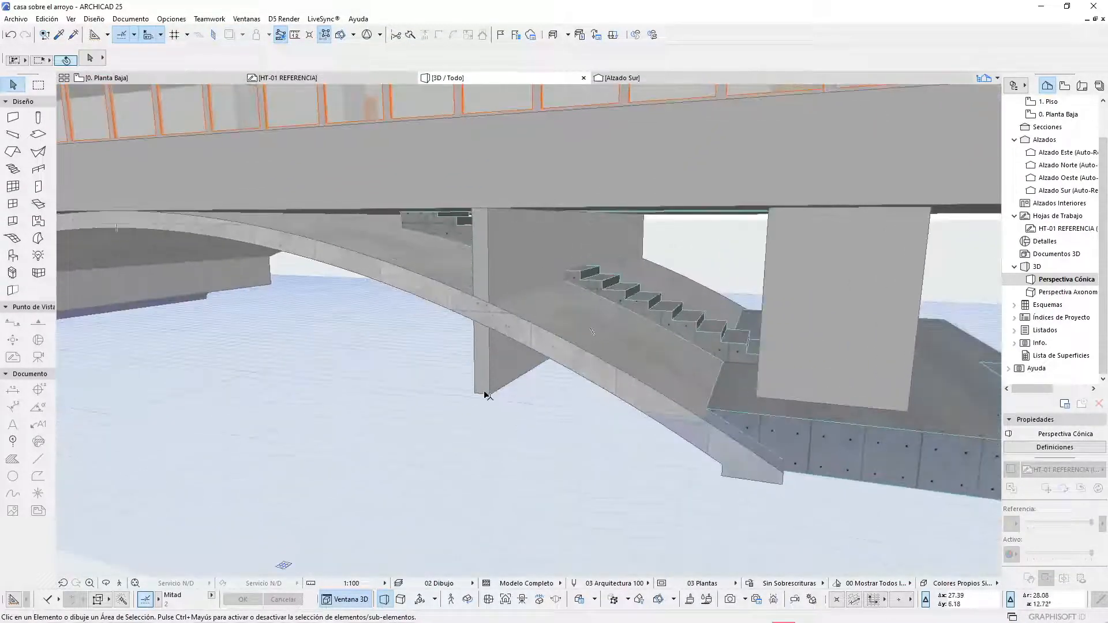
pyautogui.click(486, 396)
pyautogui.click(477, 393)
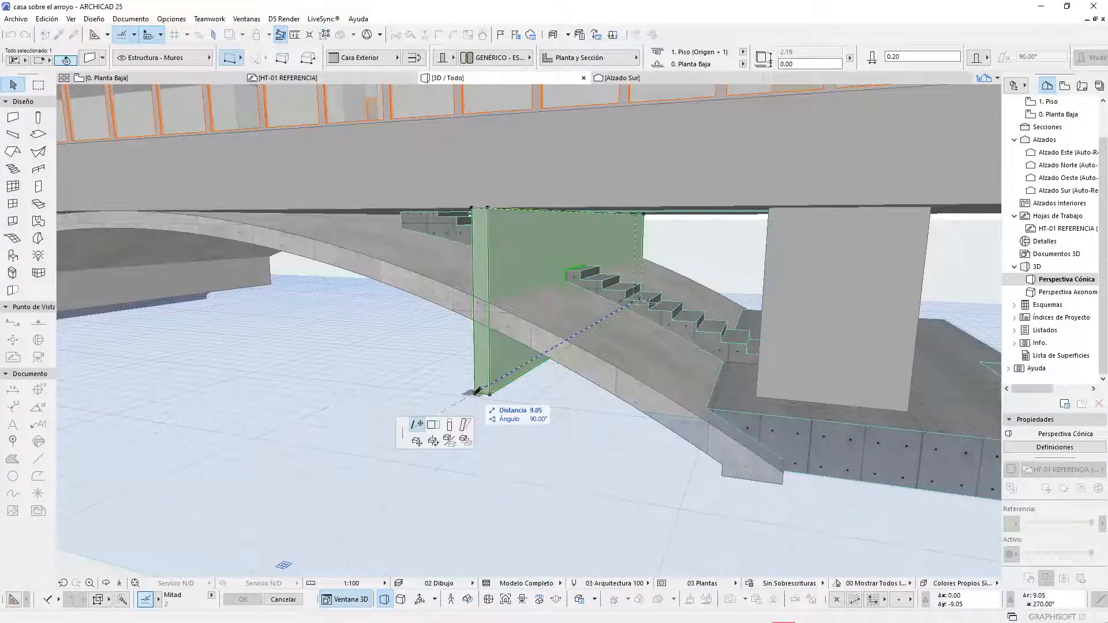
pyautogui.click(449, 425)
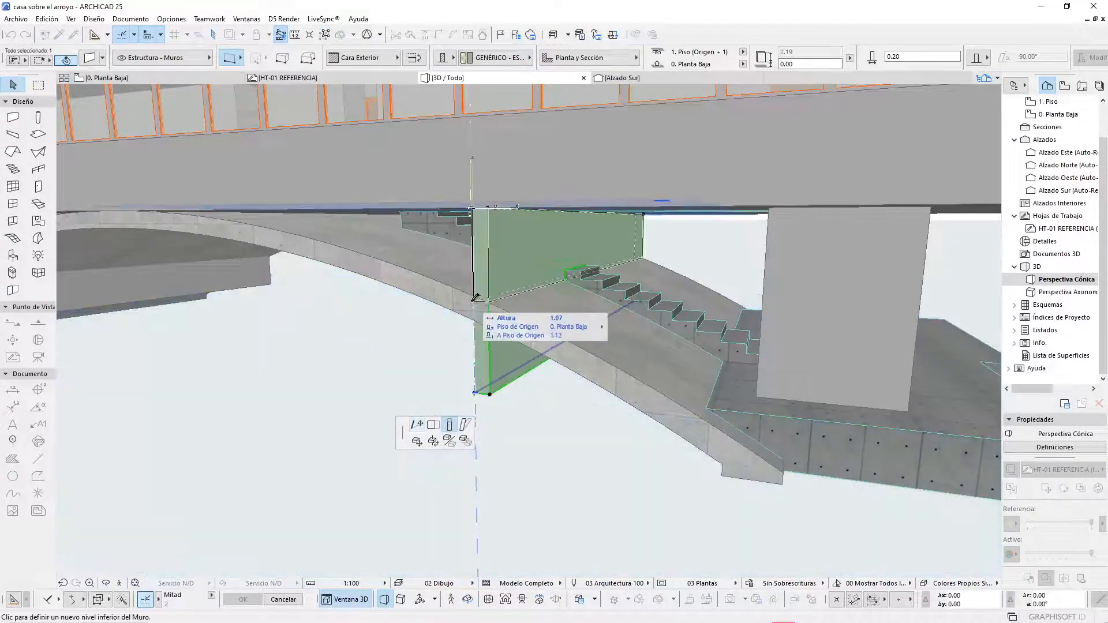
pyautogui.scroll(2, 476, 297)
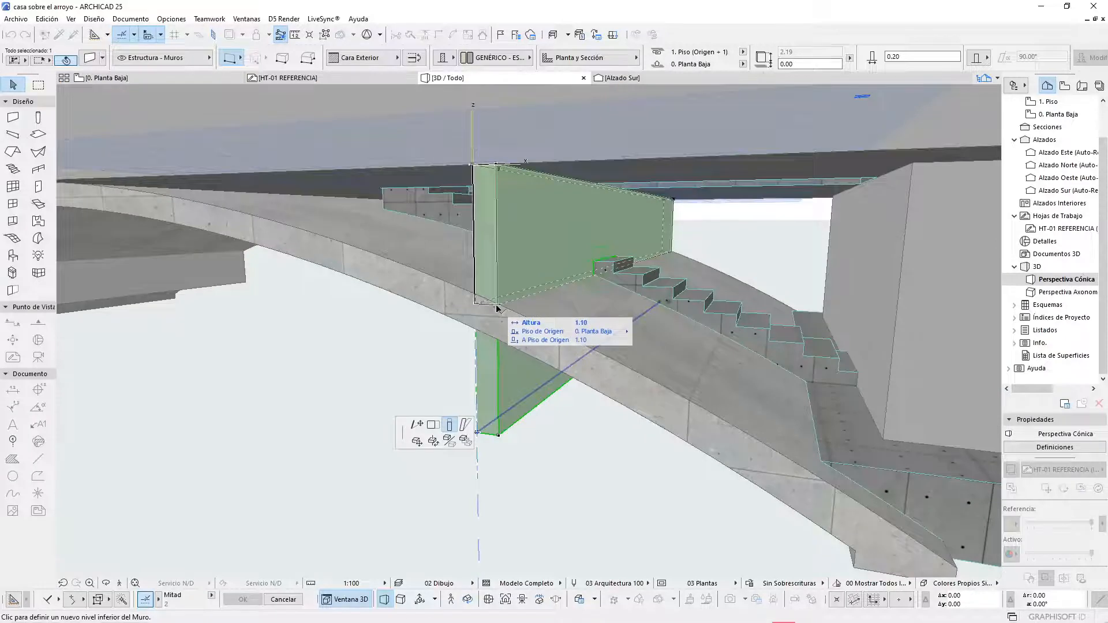
pyautogui.click(497, 307)
# - Raise the western transverse wall's base to 1.10 m at the arch, and return to the ground-floor plan
pyautogui.scroll(-5, 497, 308)
pyautogui.moveTo(178, 314); pyautogui.dragTo(564, 339, button='middle')
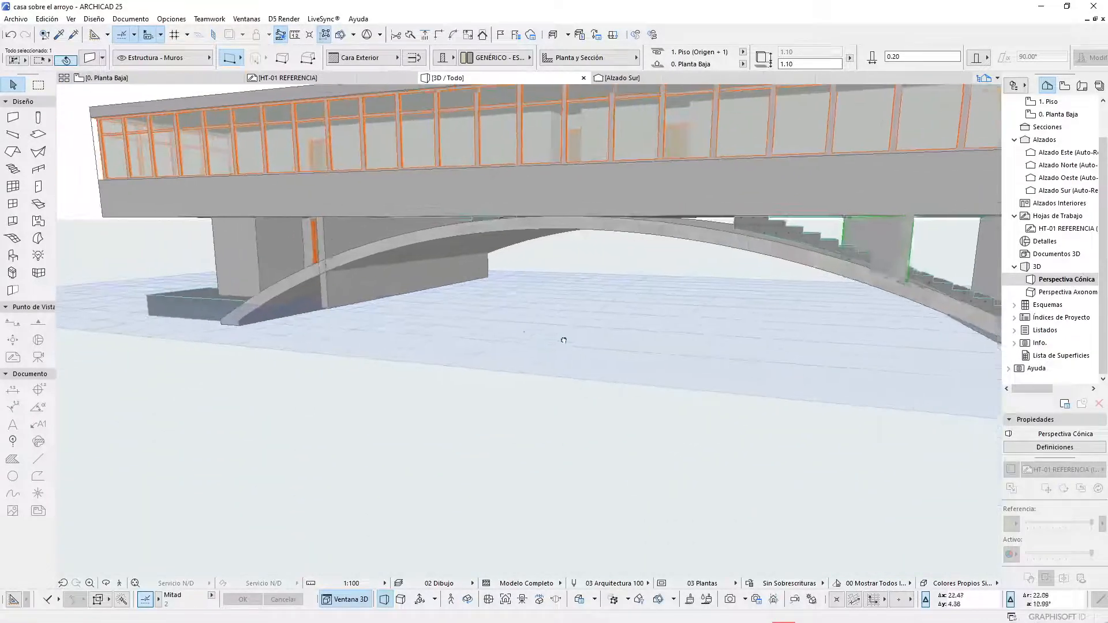
pyautogui.scroll(5, 295, 249)
pyautogui.click(375, 390)
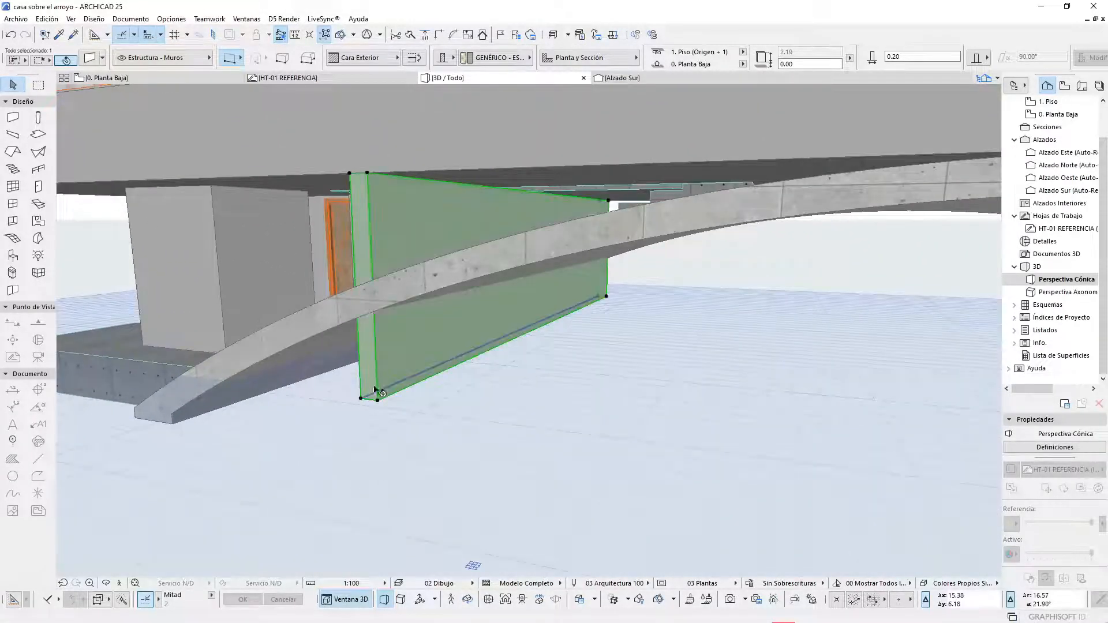
pyautogui.click(377, 399)
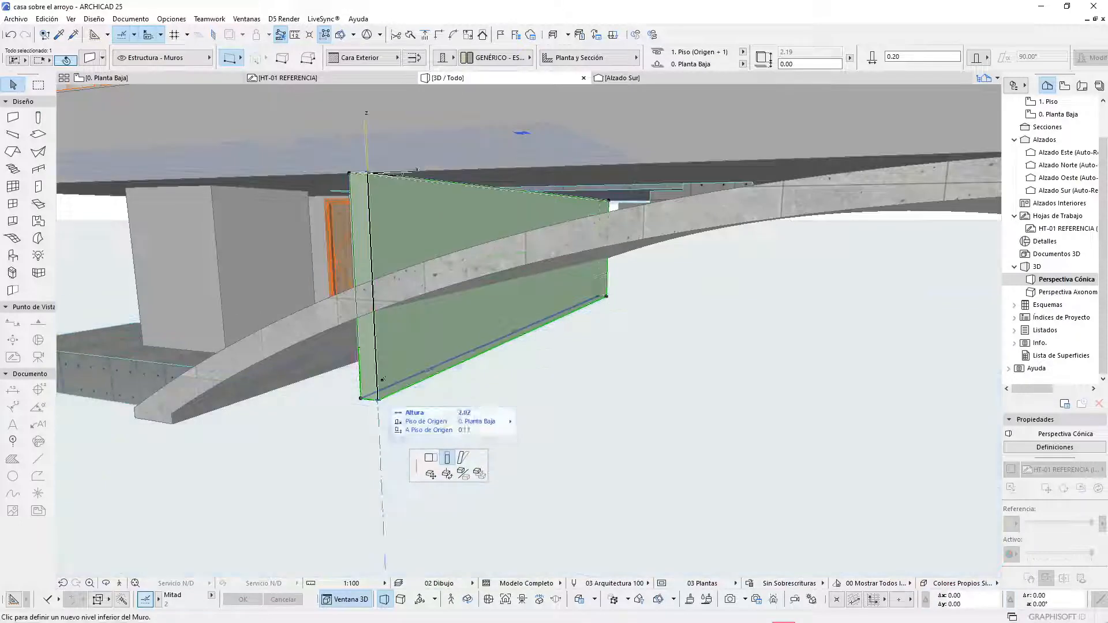
pyautogui.click(358, 284)
pyautogui.scroll(-6, 210, 314)
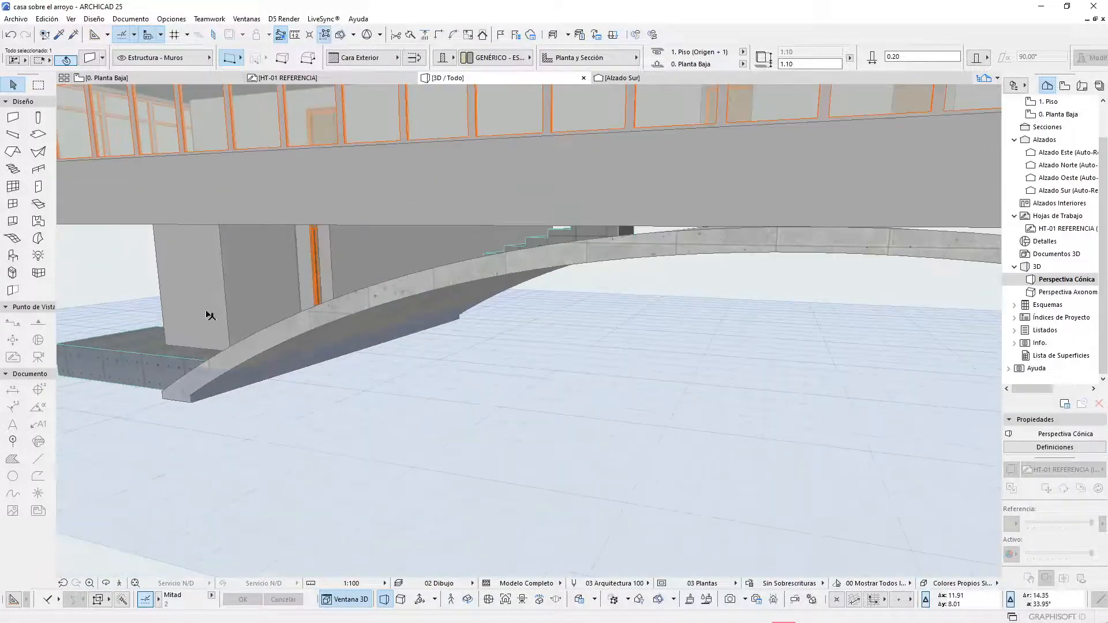
pyautogui.press('F2')
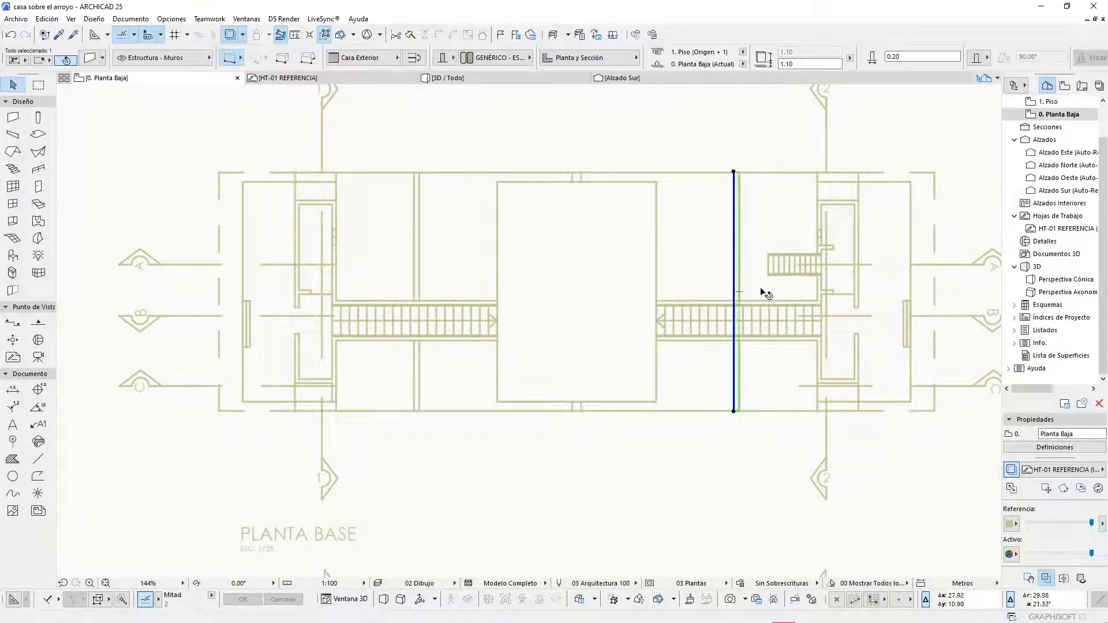
pyautogui.scroll(3, 765, 294)
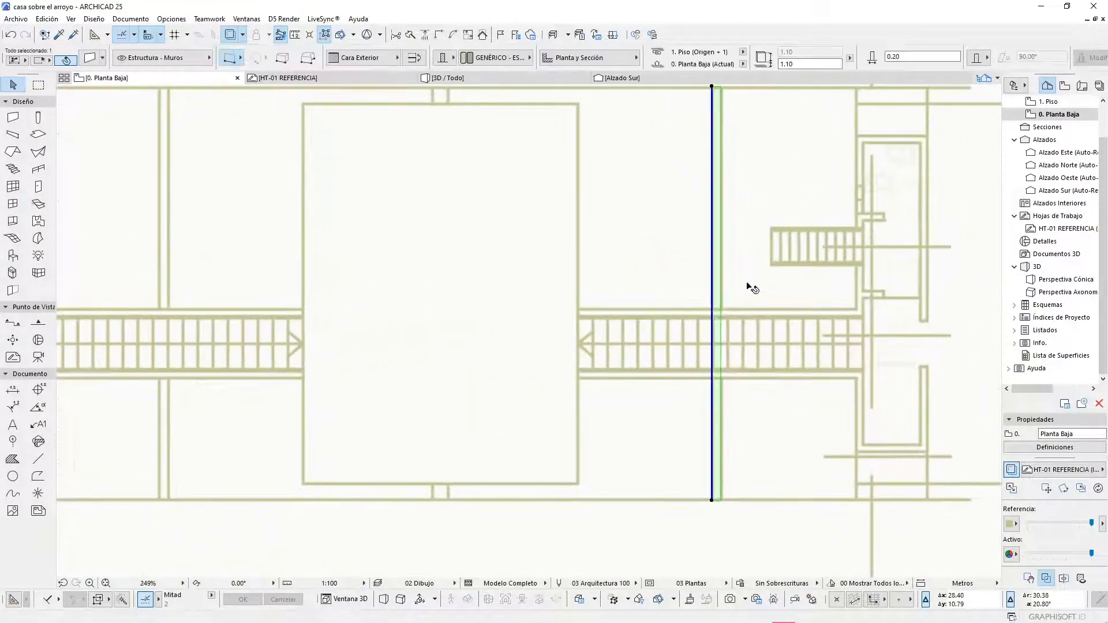
pyautogui.click(410, 35)
pyautogui.scroll(3, 709, 309)
pyautogui.click(722, 318)
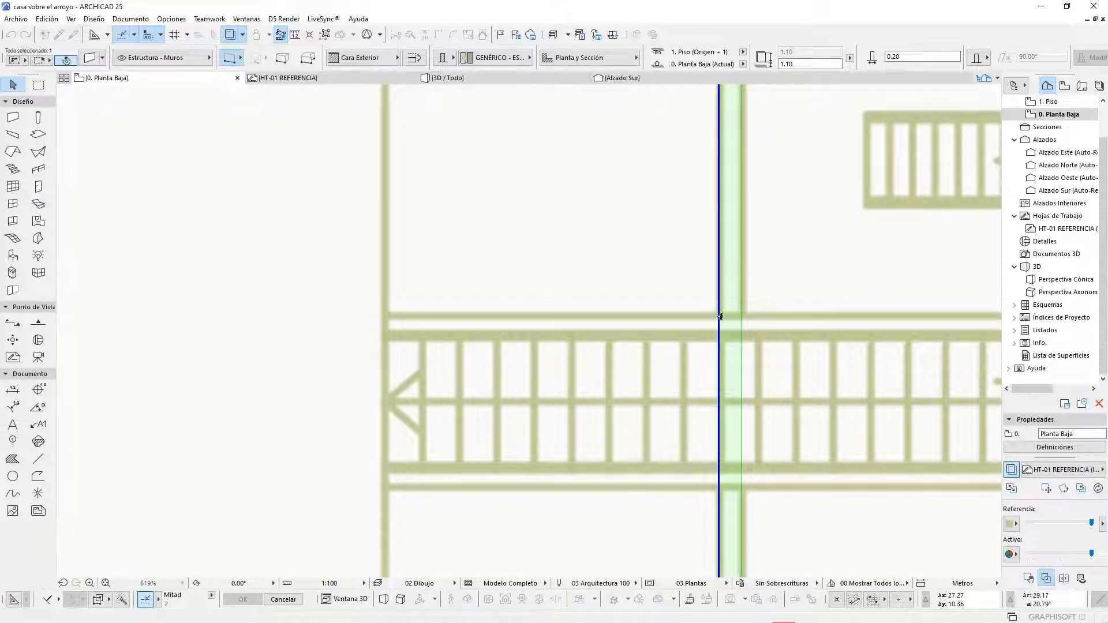
pyautogui.click(830, 409)
pyautogui.scroll(-3, 830, 411)
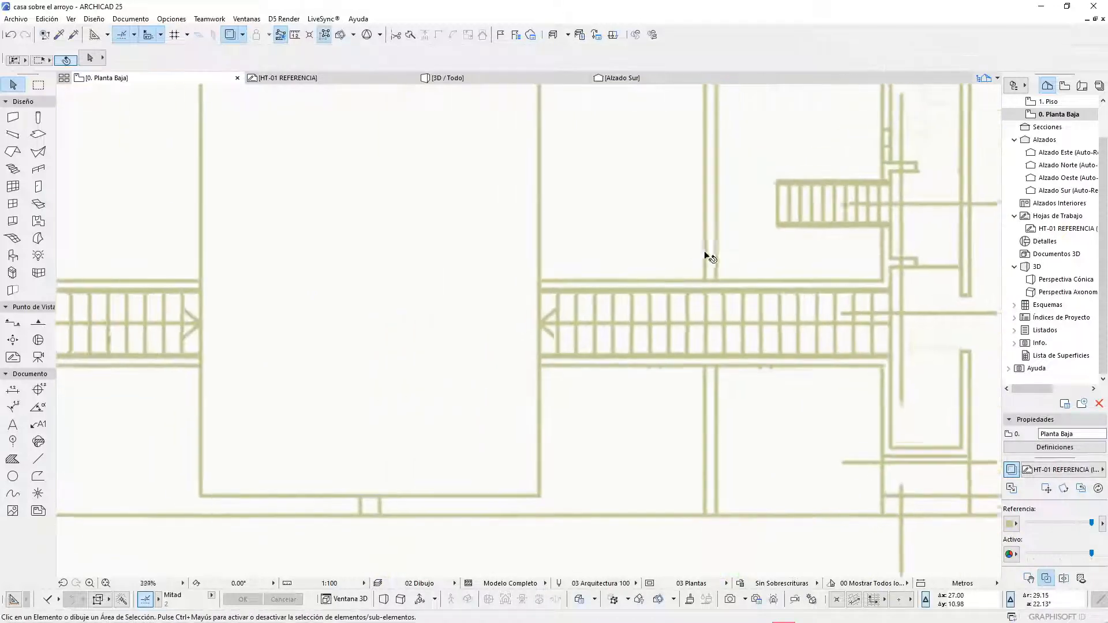
# - Split the eastern wall along the stair's north edge and shorten its southern piece to the stair's south edge
pyautogui.click(410, 35)
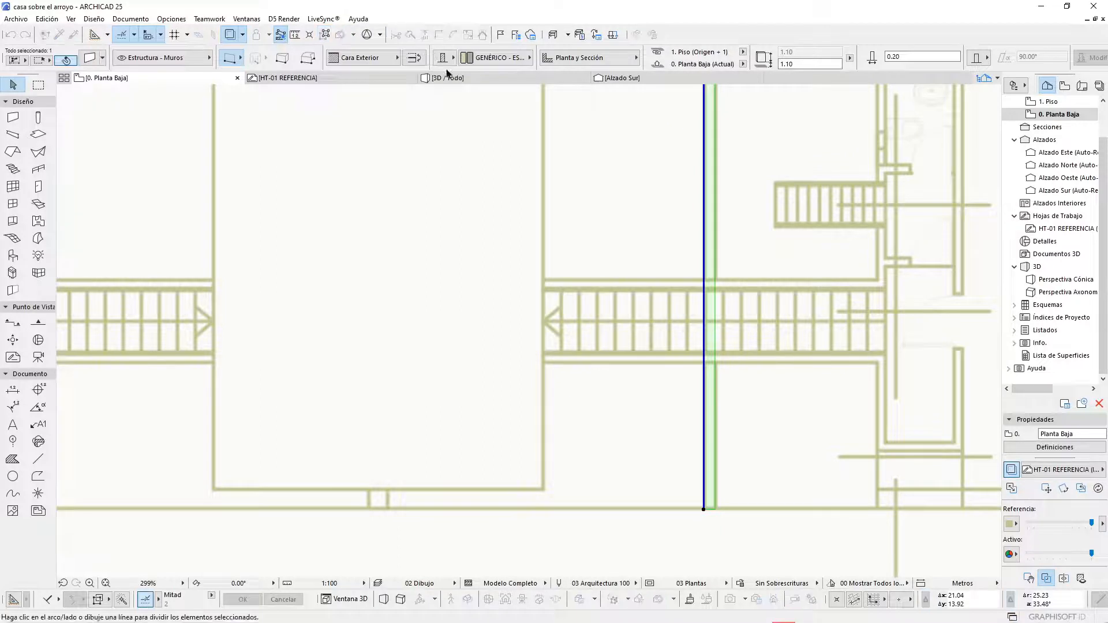
pyautogui.click(665, 280)
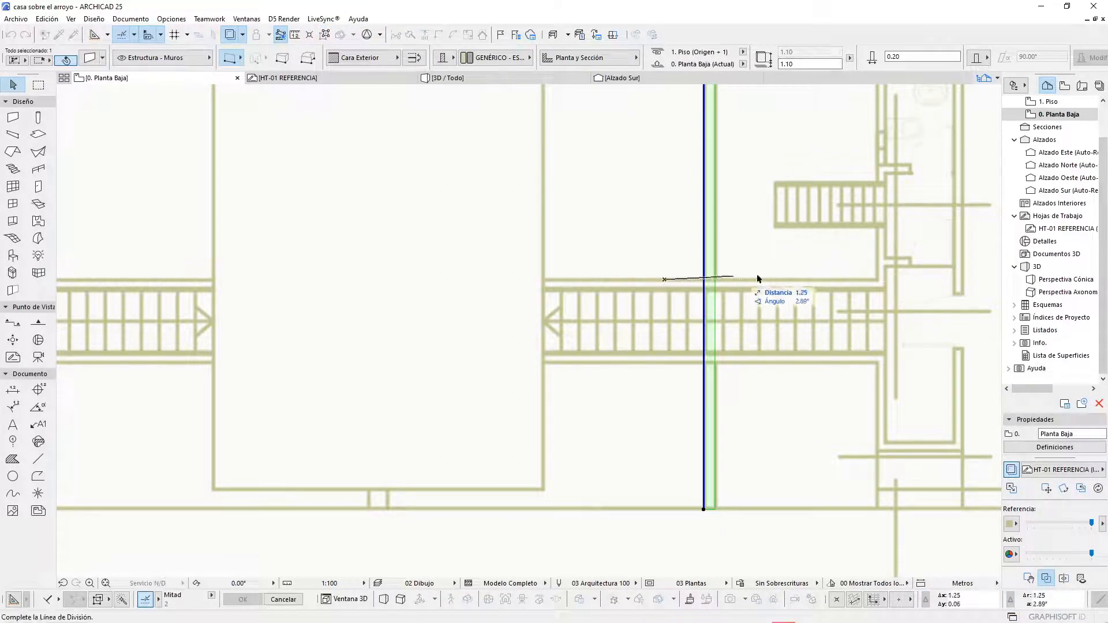
pyautogui.click(789, 281)
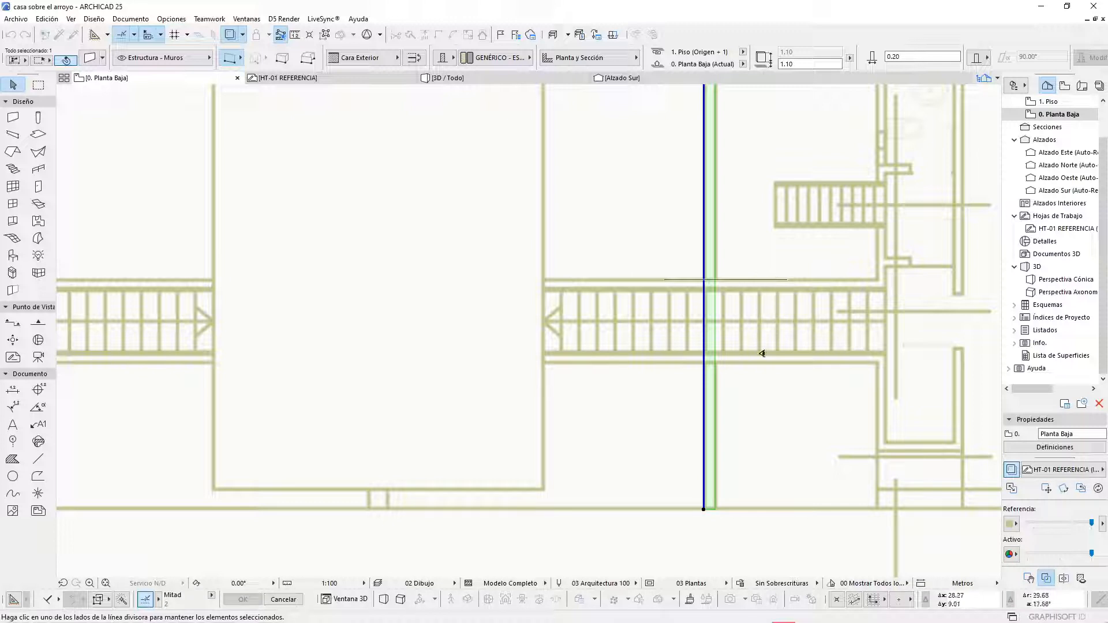
pyautogui.click(752, 382)
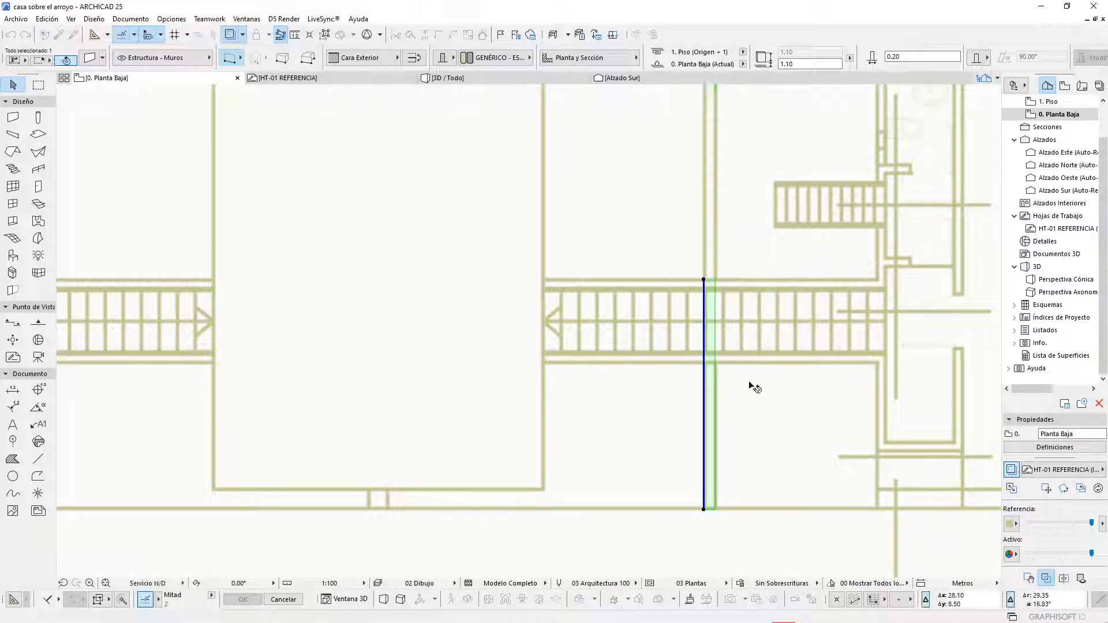
pyautogui.click(703, 281)
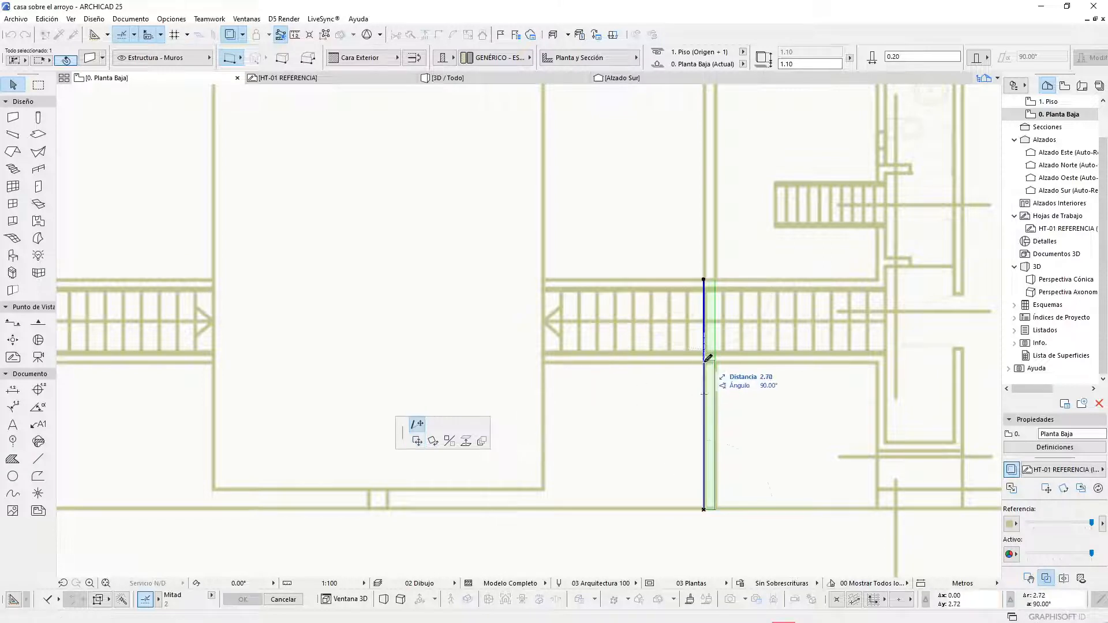
pyautogui.click(704, 362)
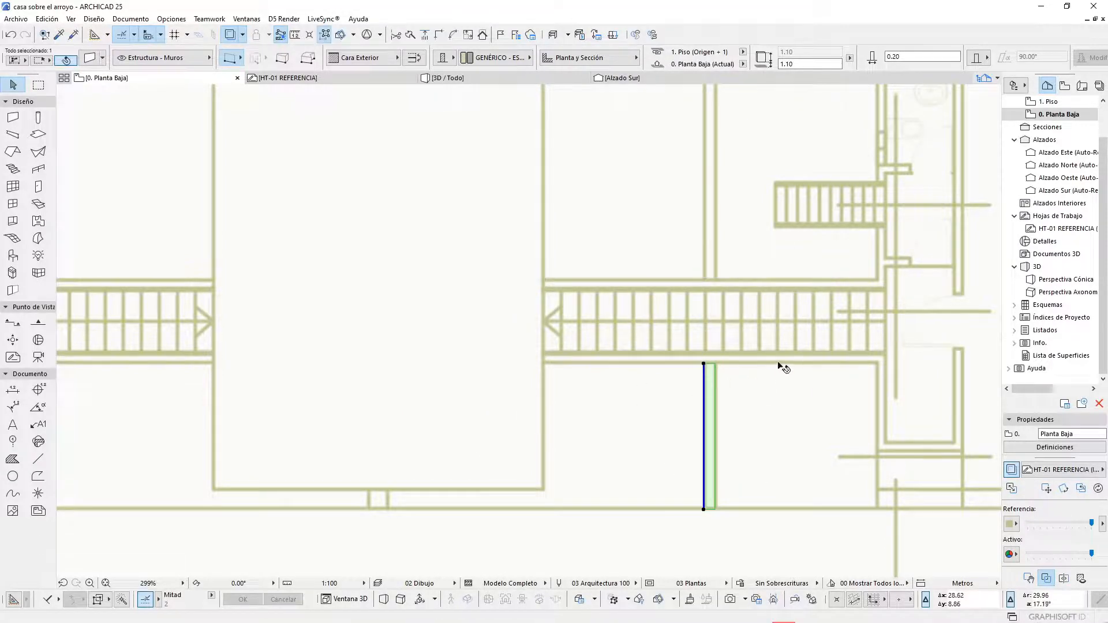
pyautogui.scroll(-3, 789, 363)
pyautogui.click(367, 253)
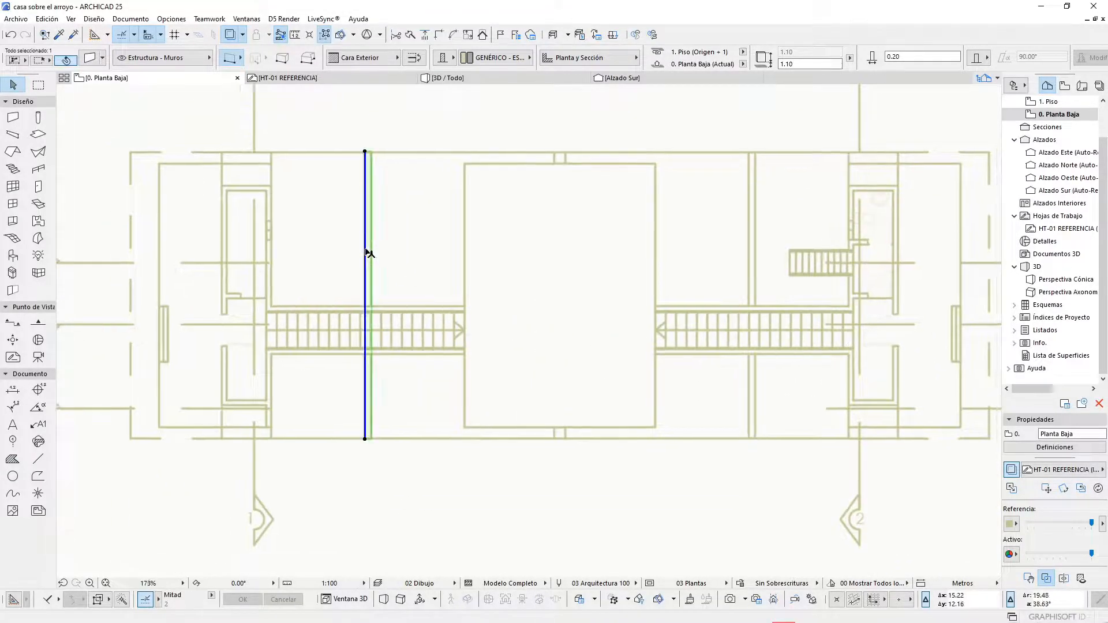
pyautogui.click(408, 36)
pyautogui.scroll(3, 346, 321)
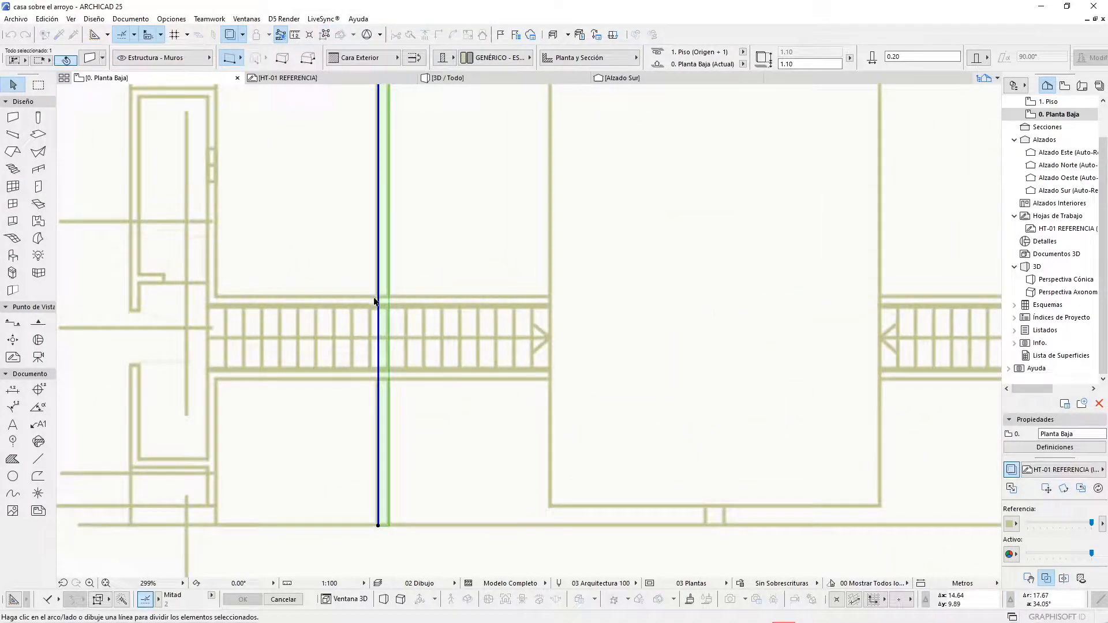
pyautogui.click(380, 379)
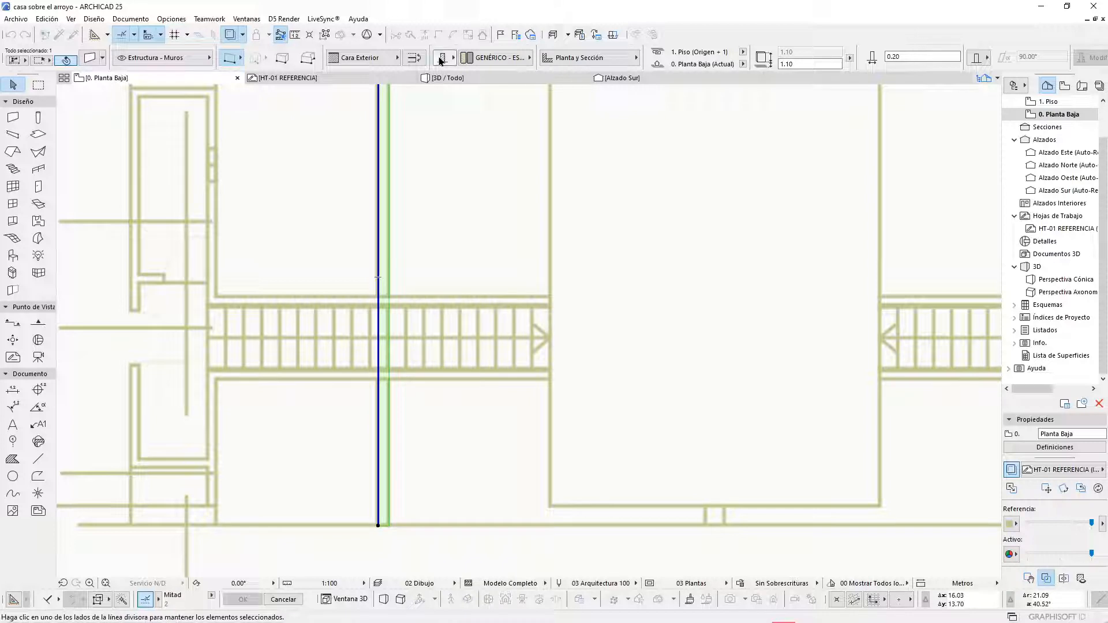
pyautogui.click(386, 378)
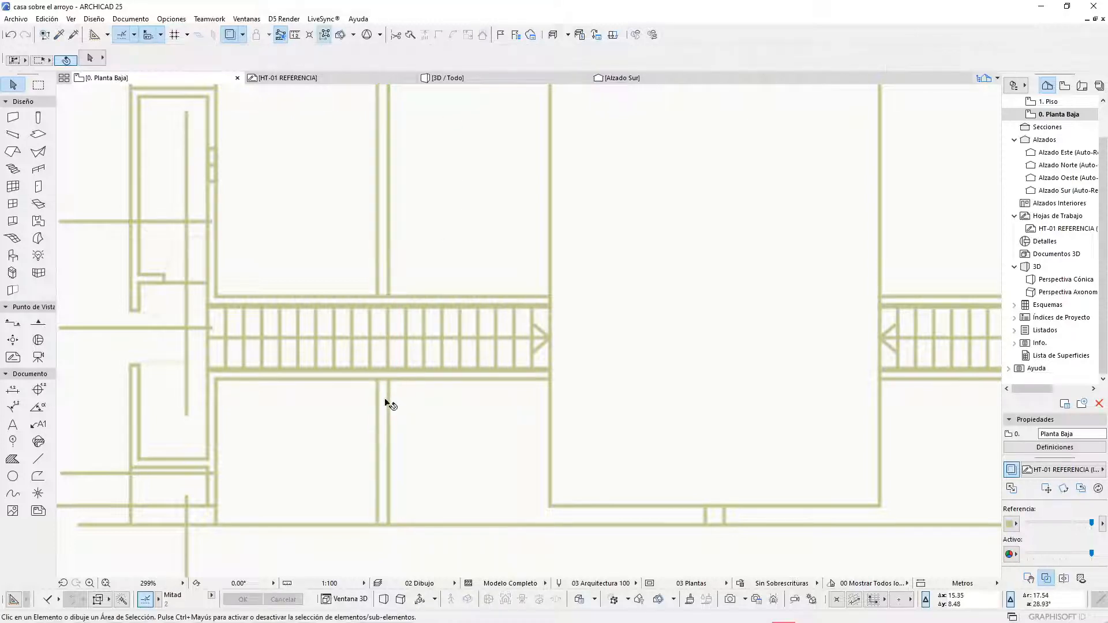
# - Split the western wall along the stair's south edge, shorten its northern piece to the stair's north edge, and clear the selection
pyautogui.click(387, 402)
pyautogui.click(409, 35)
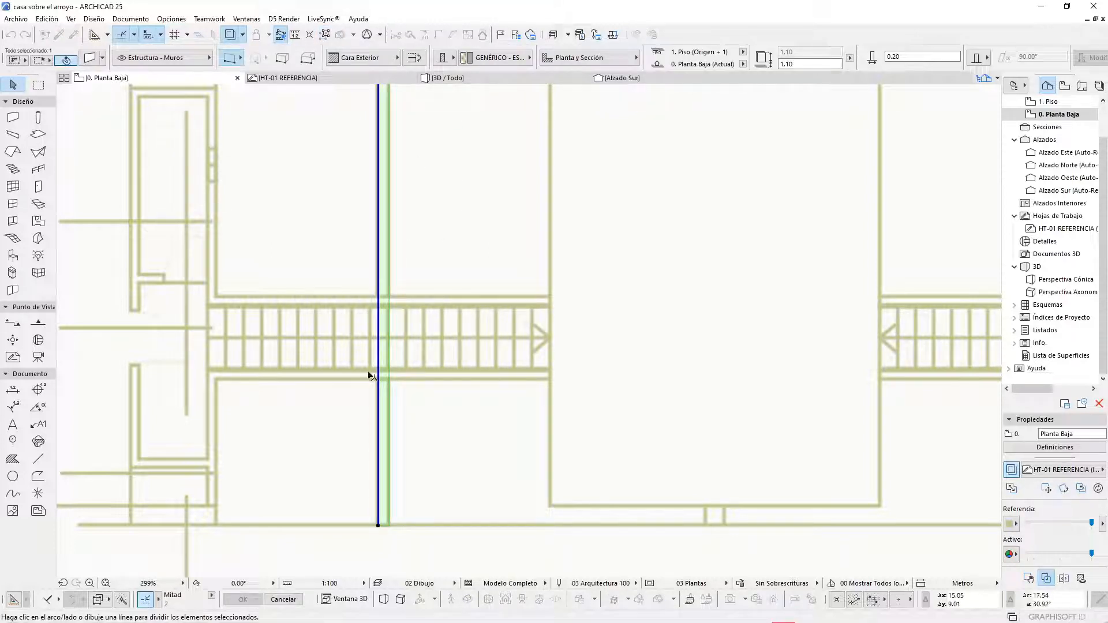
pyautogui.scroll(3, 369, 376)
pyautogui.click(370, 381)
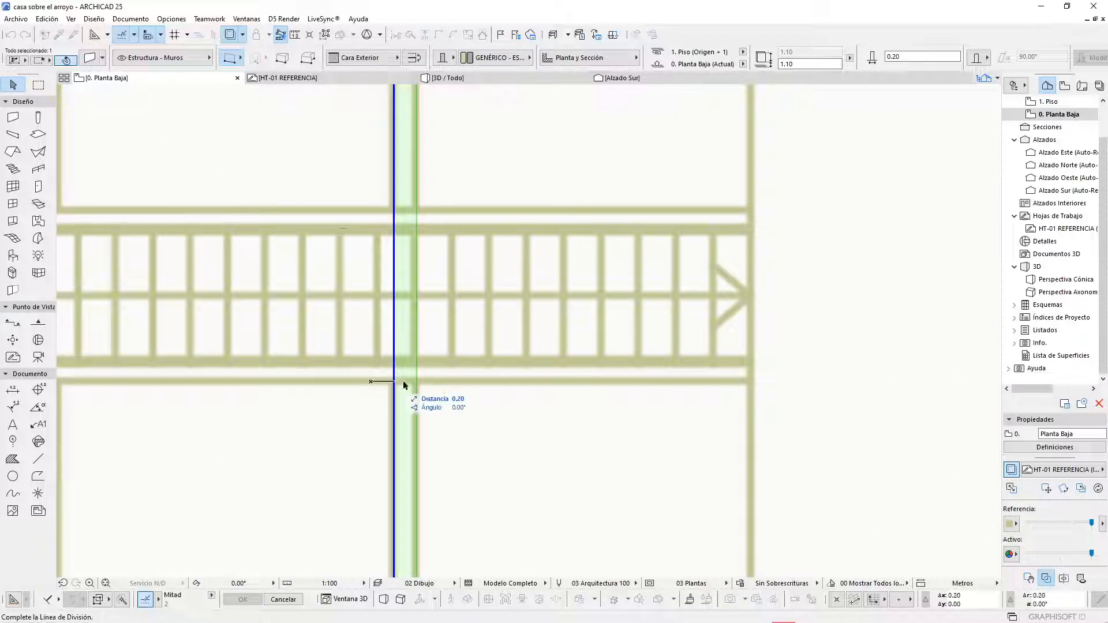
pyautogui.click(450, 382)
pyautogui.click(506, 196)
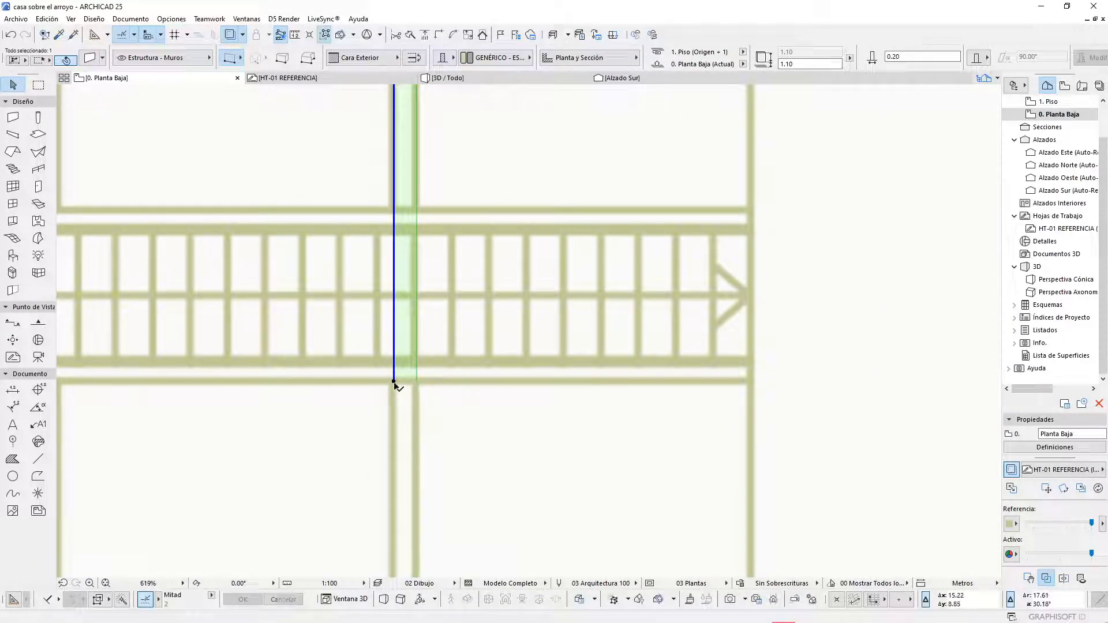
pyautogui.click(394, 382)
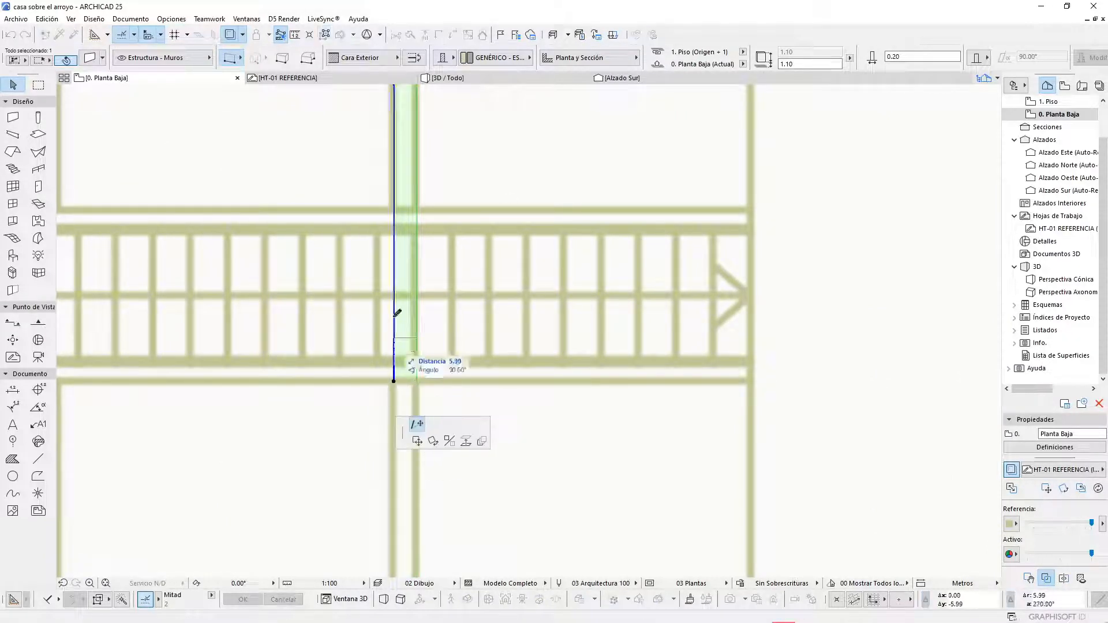
pyautogui.click(394, 211)
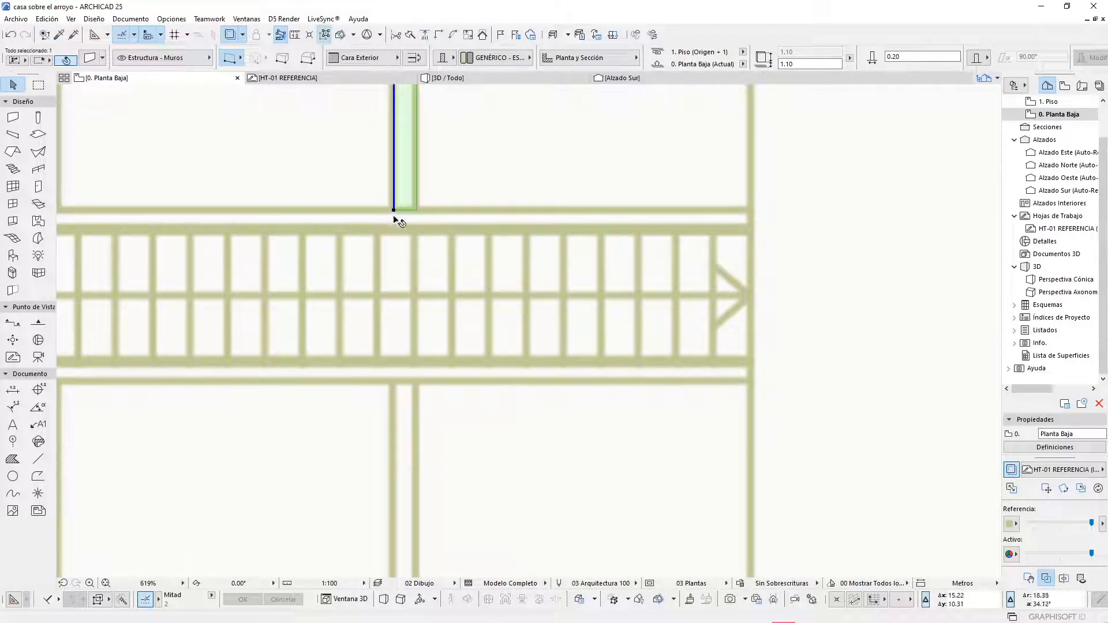
pyautogui.scroll(-4, 394, 262)
pyautogui.click(627, 455)
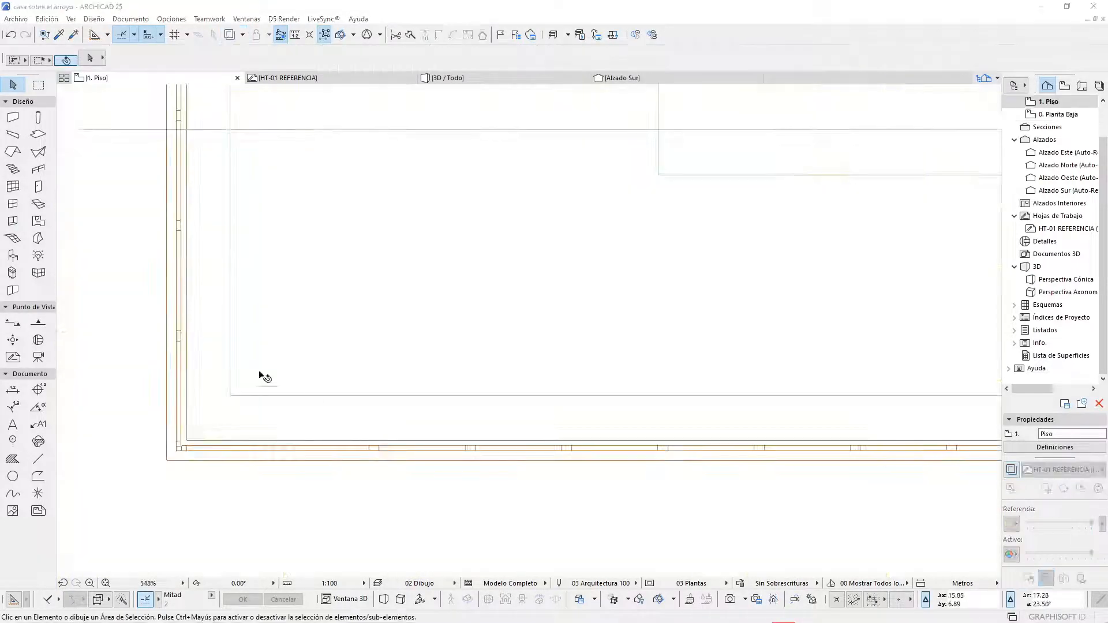
# - Place a 0.30 by 0.30 m column on the first floor, just inside the south facade near the southwest corner
pyautogui.scroll(-2, 206, 380)
pyautogui.scroll(2, 459, 446)
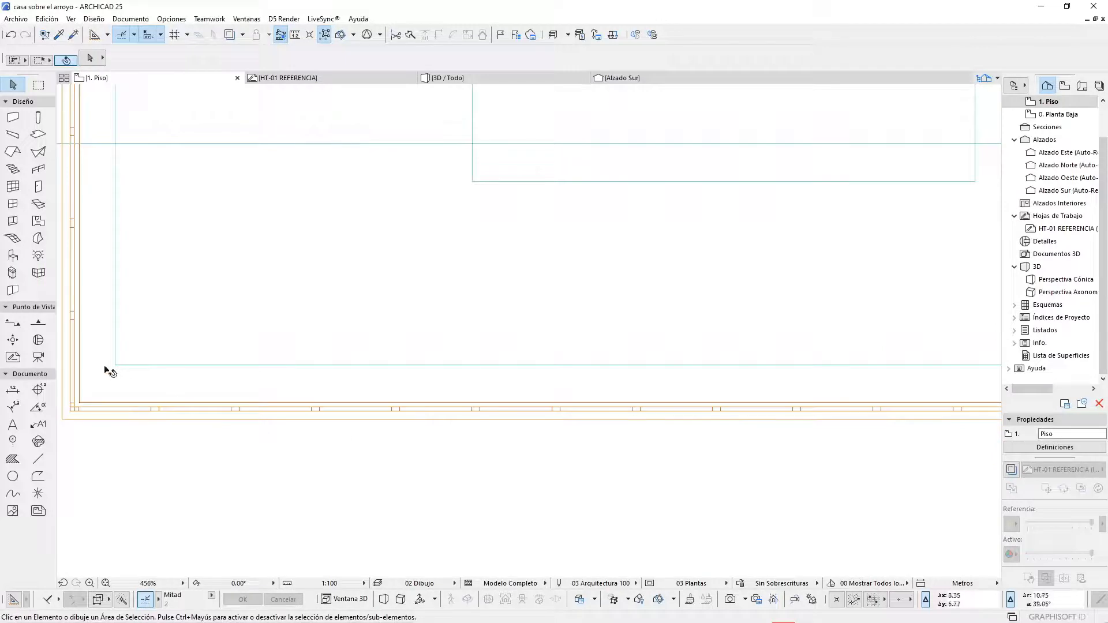
pyautogui.click(39, 118)
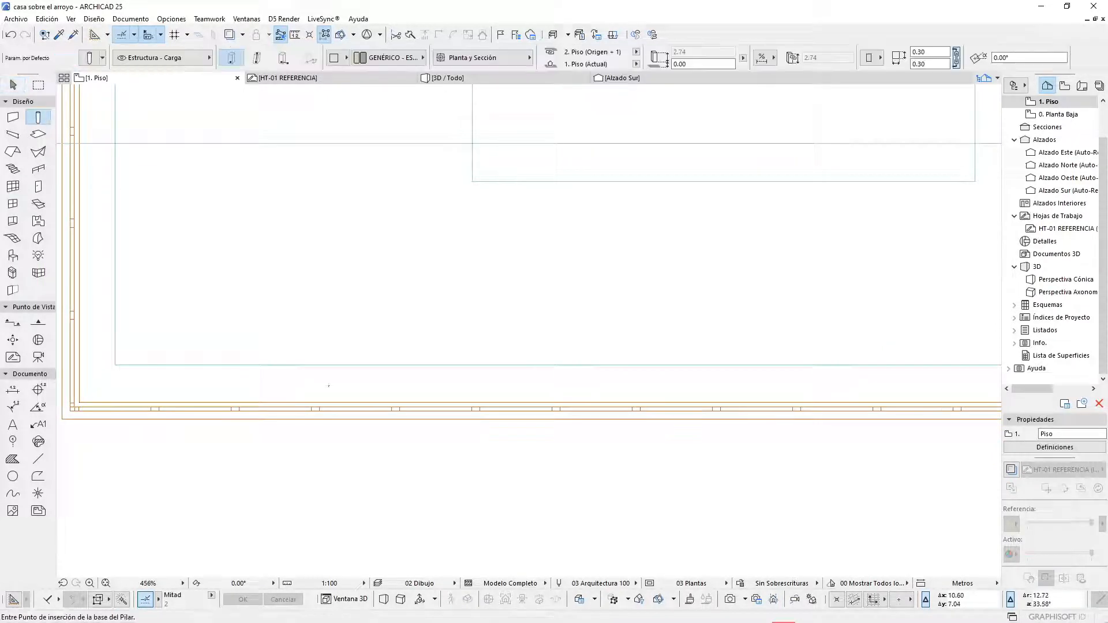
pyautogui.click(237, 385)
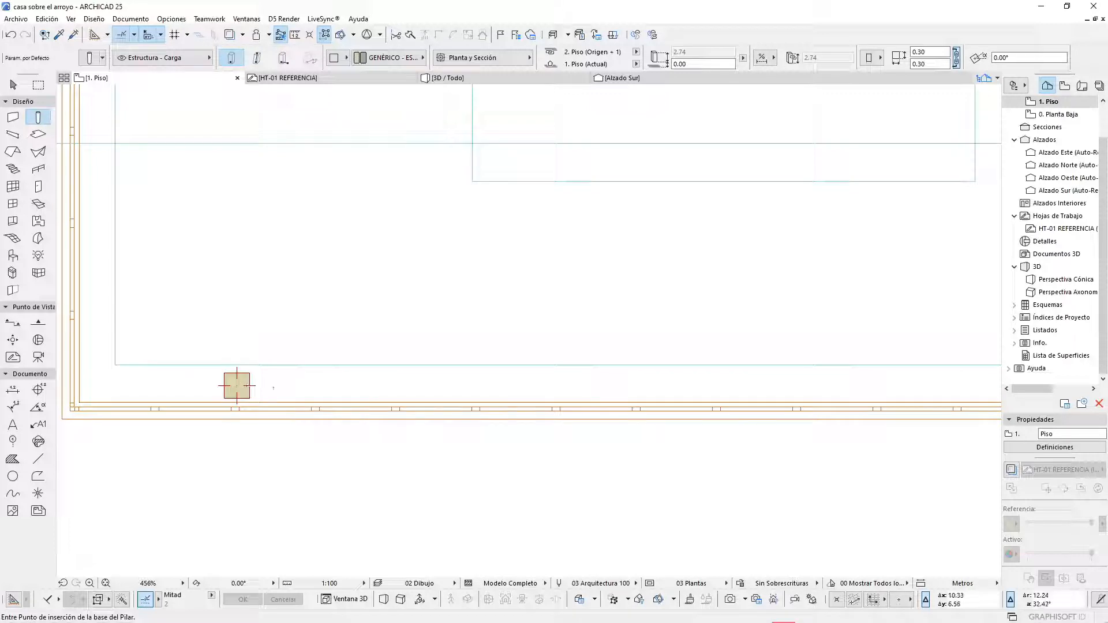
pyautogui.press('Escape')
# - Change the new column's structure to a circular section and set its diameter to 0.15 m
pyautogui.click(237, 389)
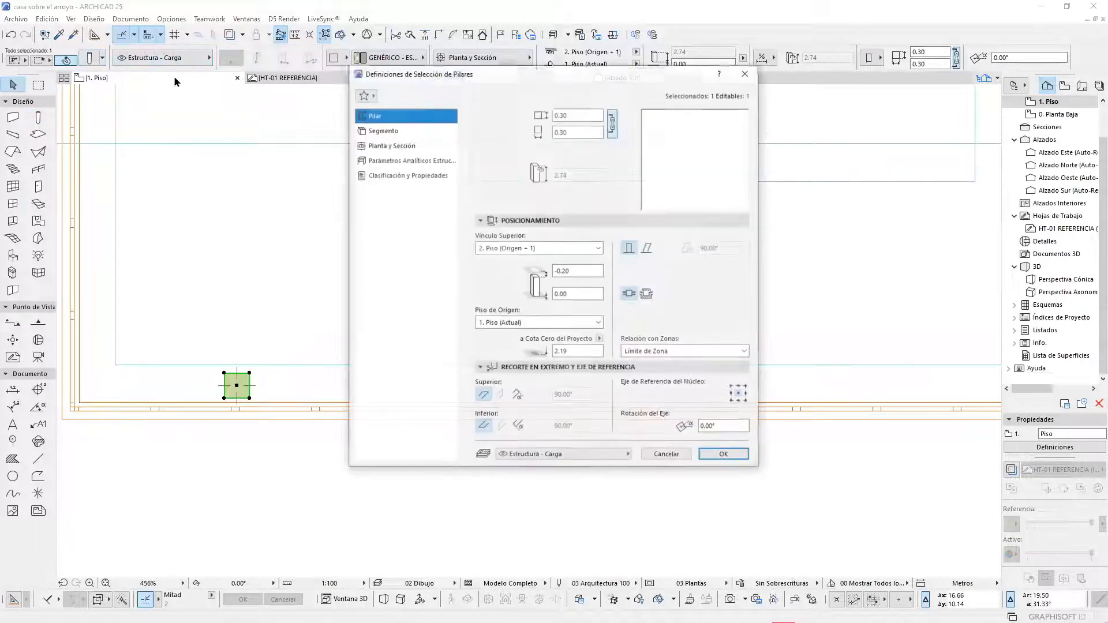
pyautogui.click(89, 58)
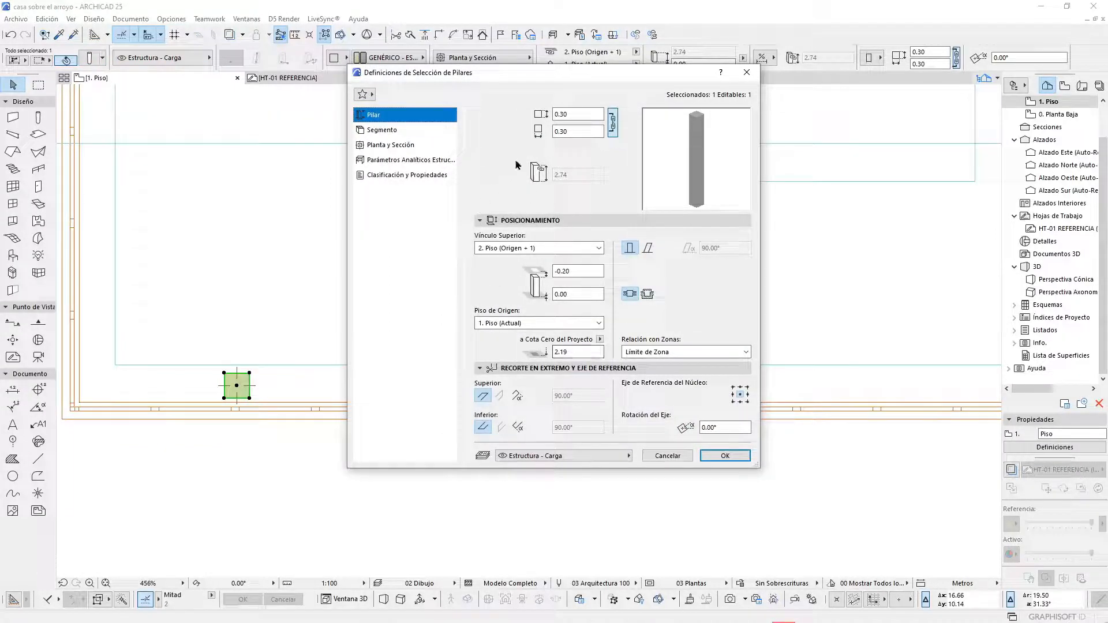
pyautogui.click(401, 131)
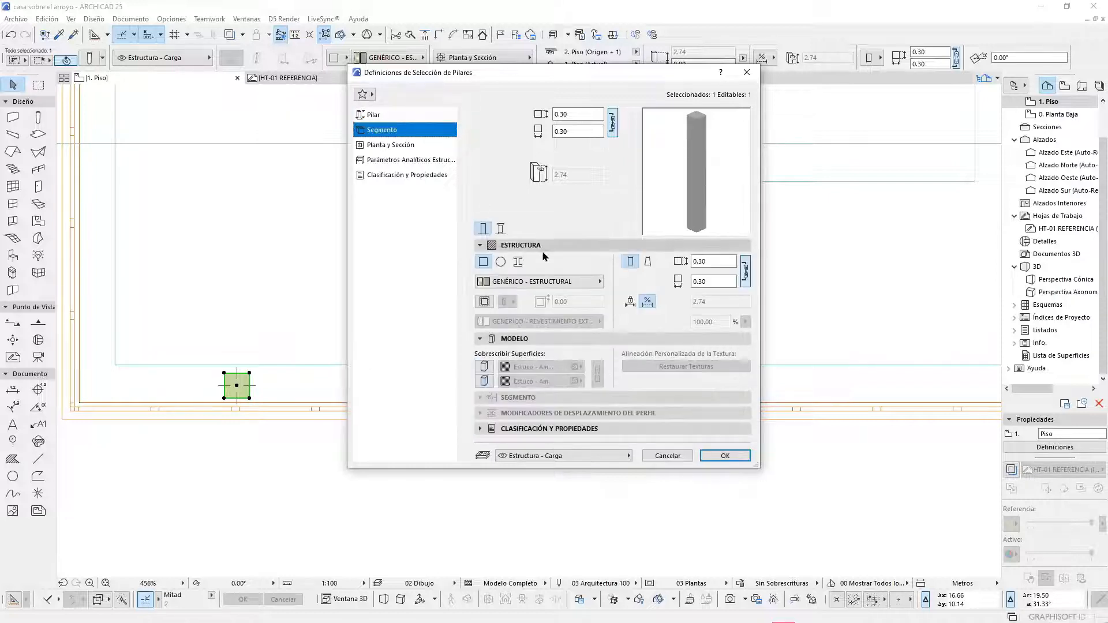
pyautogui.click(501, 263)
pyautogui.click(725, 457)
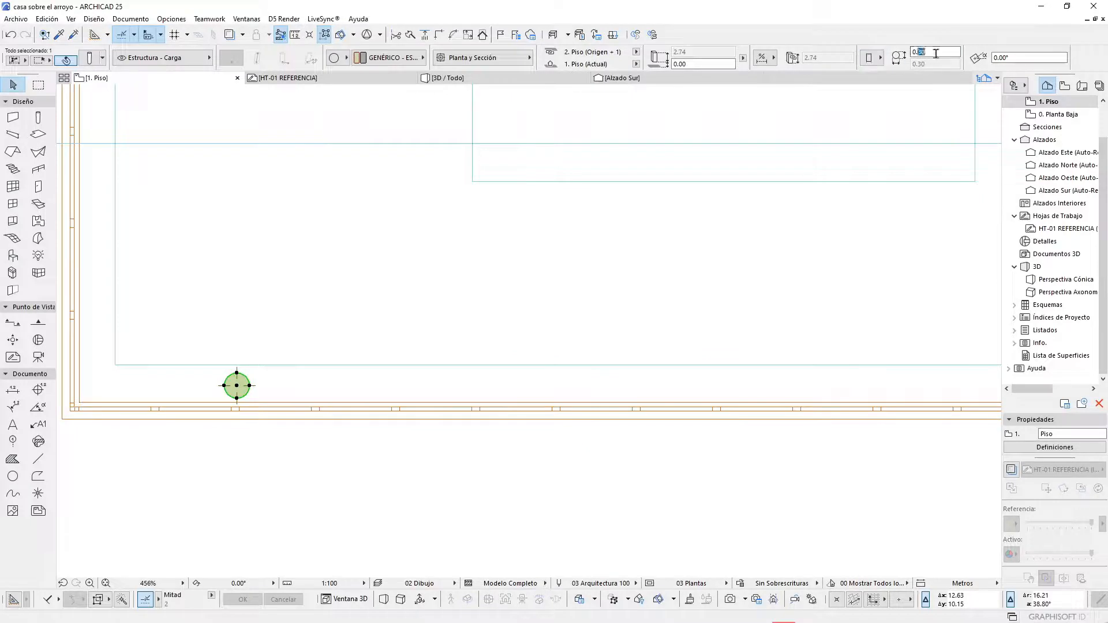
pyautogui.press('Return')
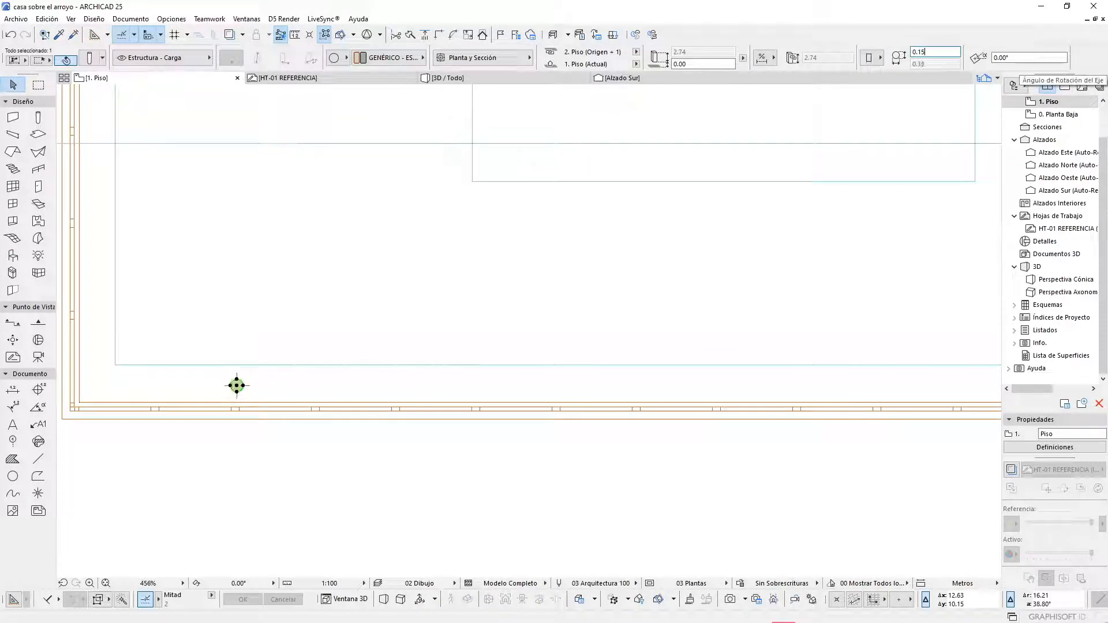
# - Frame the southwest corner around the column with a single-storey marquee and show only that area in 3D
pyautogui.scroll(-5, 234, 390)
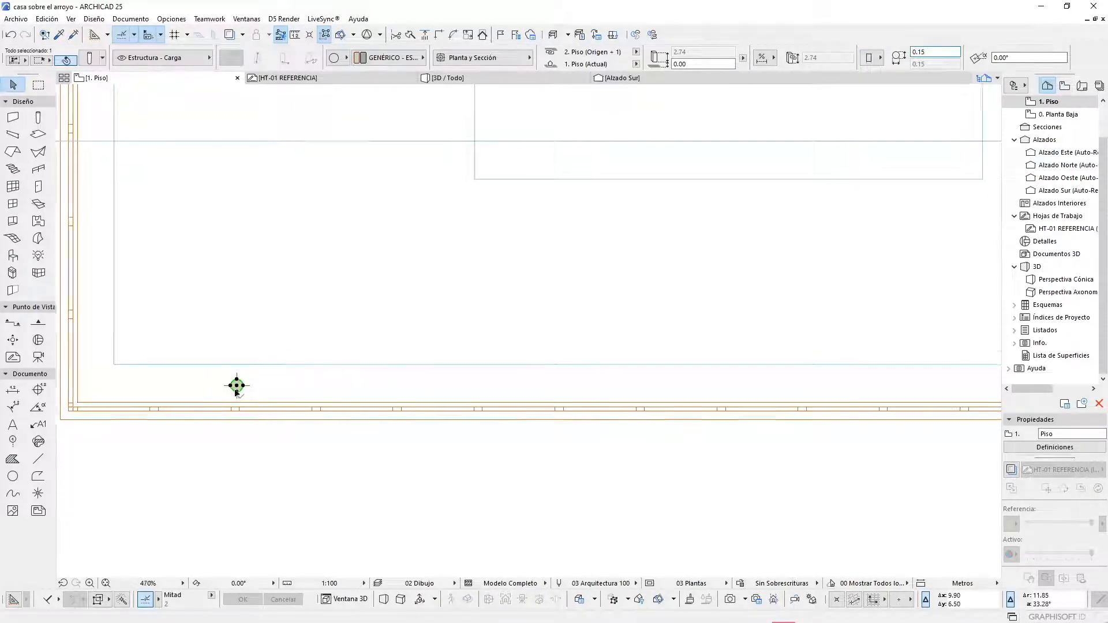
pyautogui.click(38, 85)
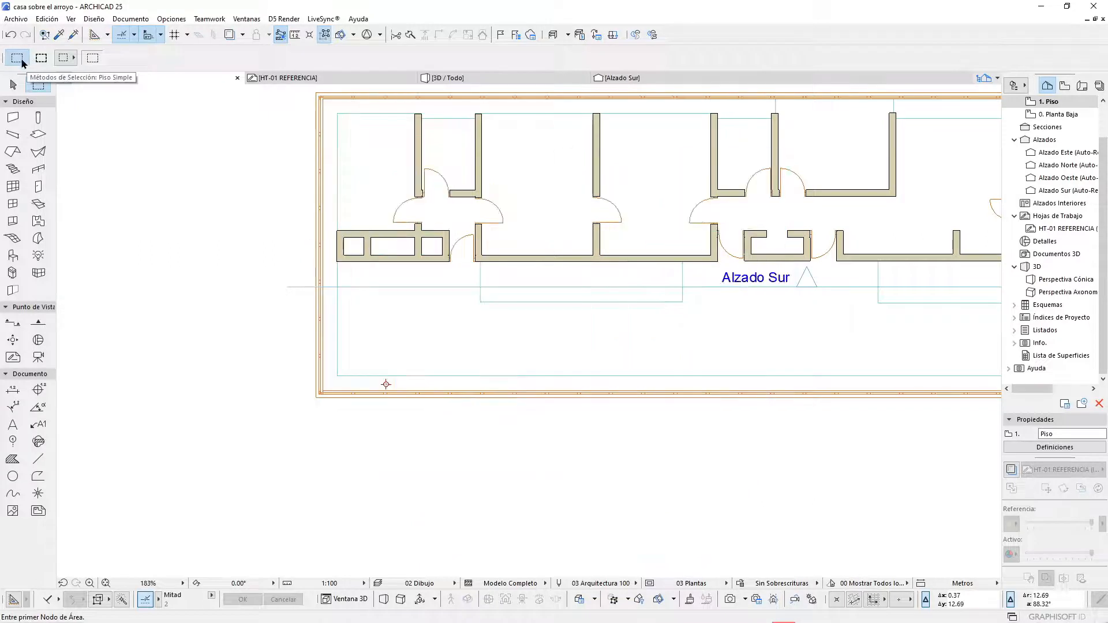
pyautogui.click(271, 296)
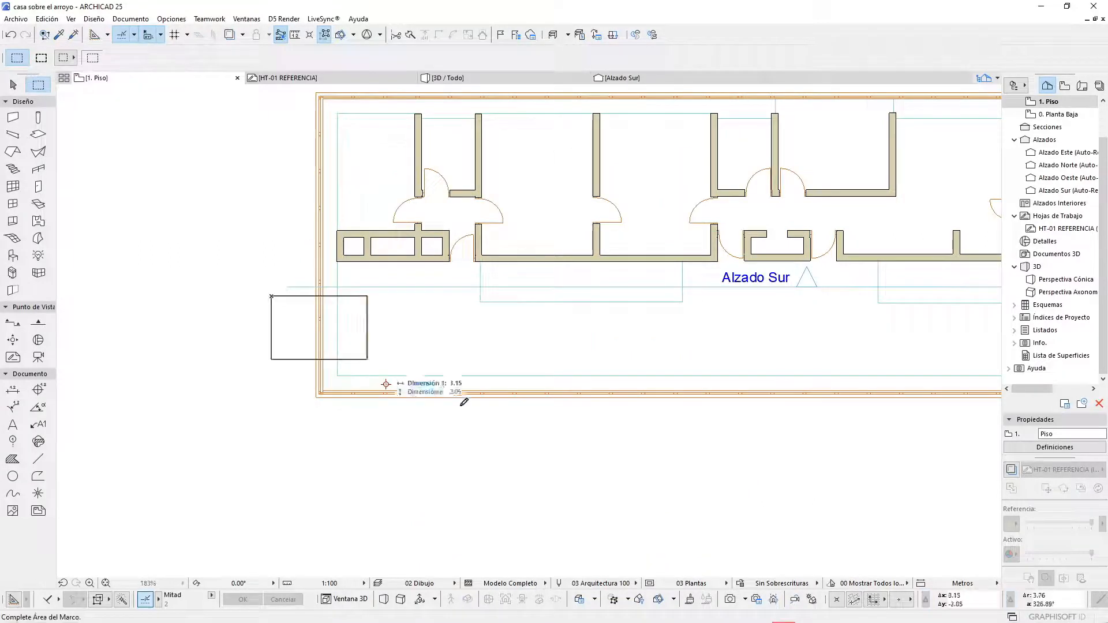
pyautogui.click(499, 461)
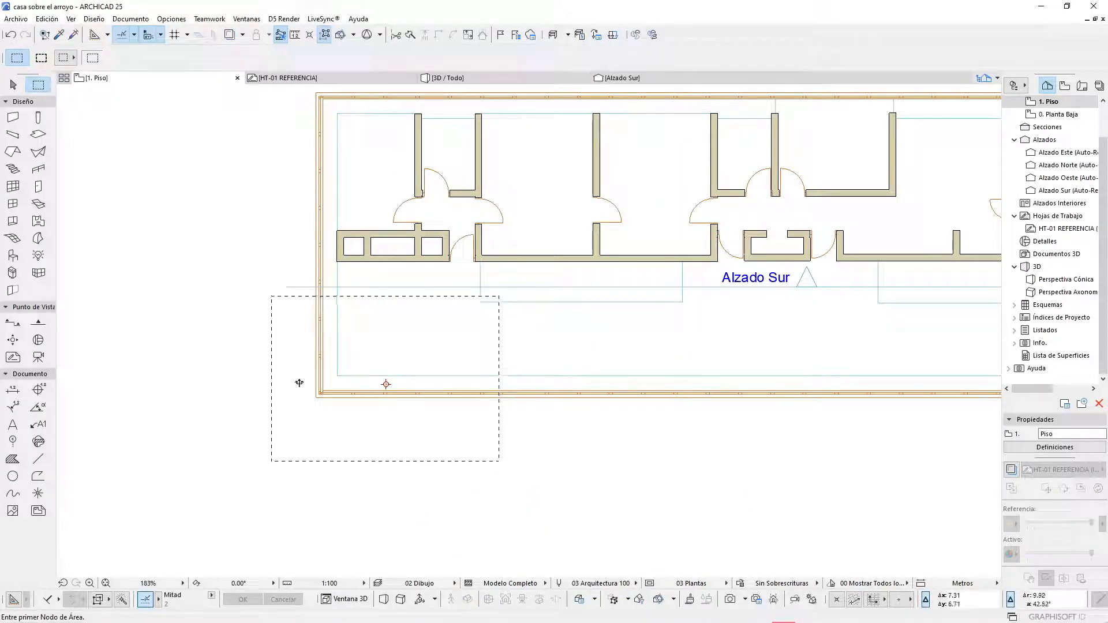
pyautogui.scroll(4, 271, 393)
pyautogui.hotkey('ctrl', 'a')
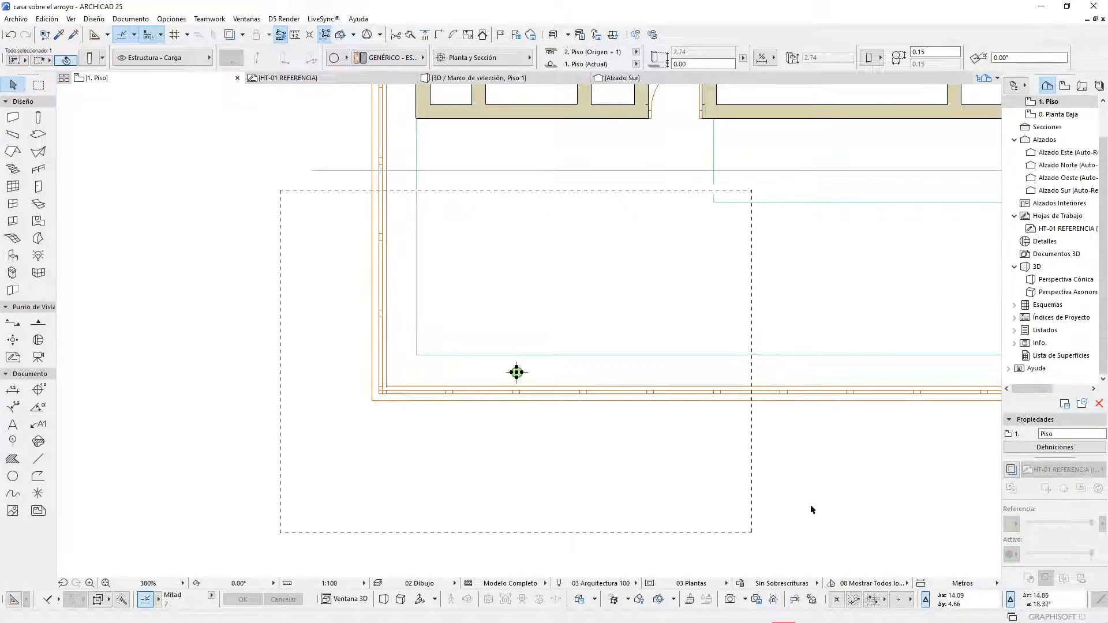
pyautogui.press('Escape')
pyautogui.press('F5')
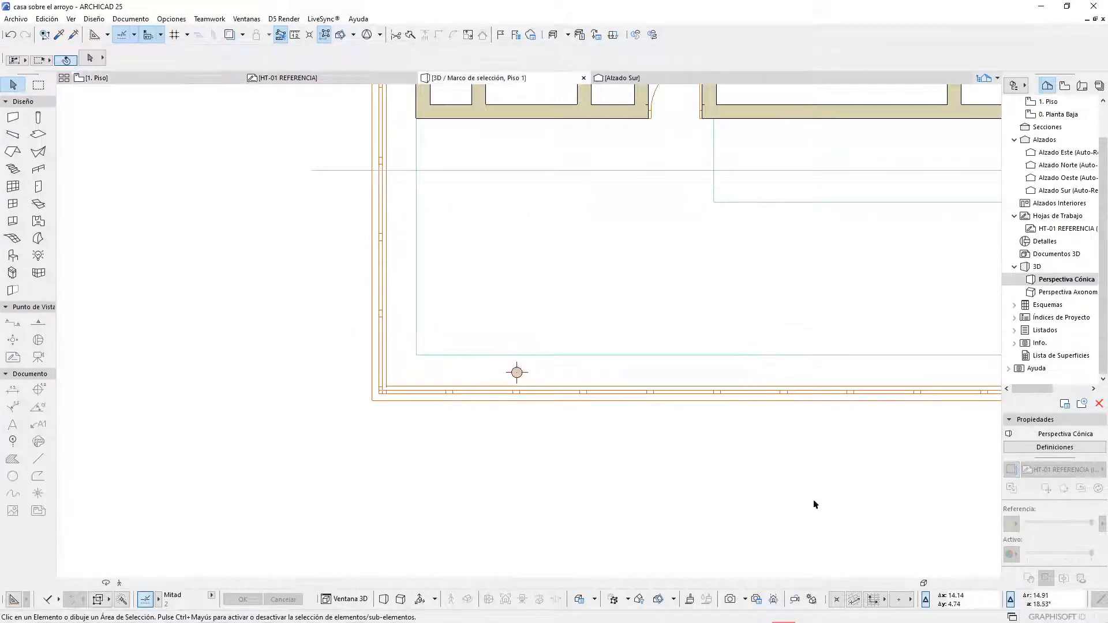
# - Set the windowsill slab's thickness to 0.05 m and its elevation above the first floor to 0.95 m
pyautogui.scroll(-2, 658, 344)
pyautogui.scroll(1, 604, 359)
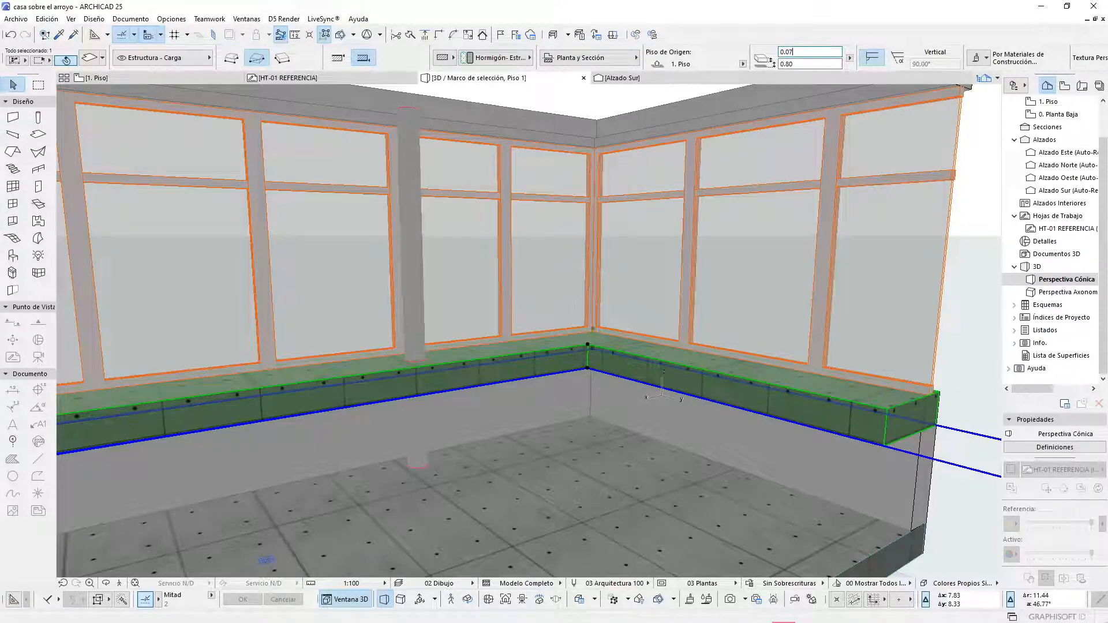
pyautogui.press('Return')
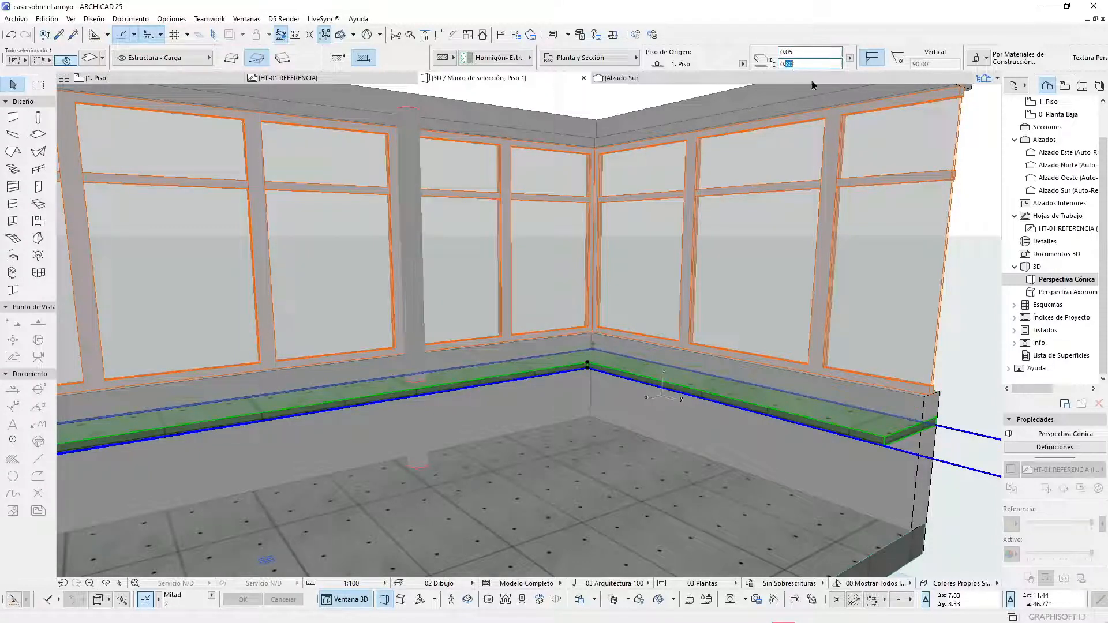
pyautogui.press('Return')
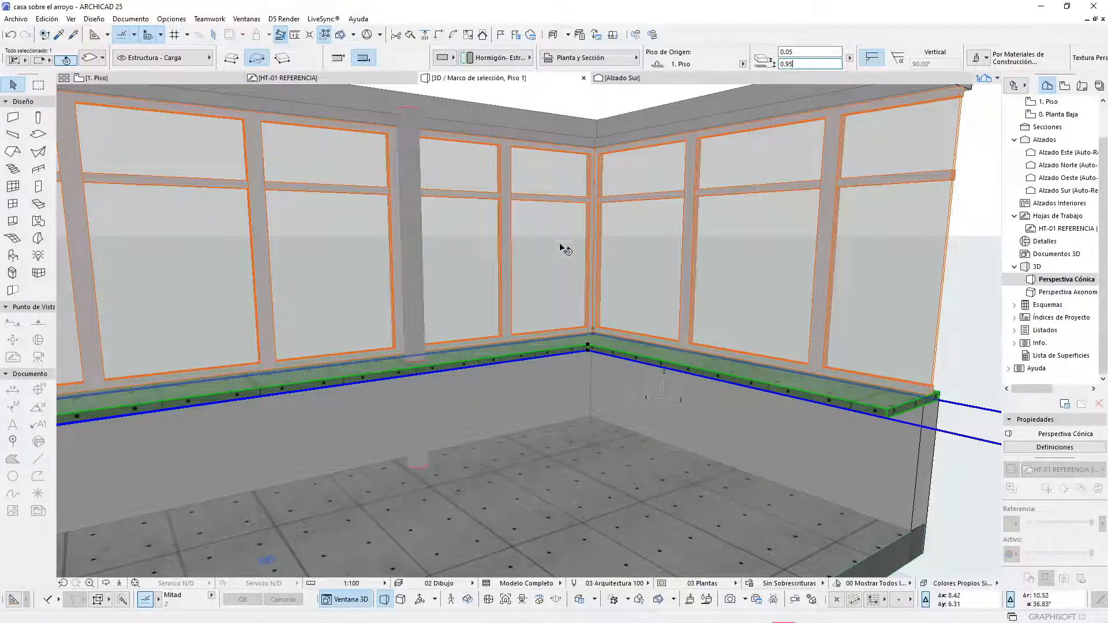
# - Set the round column's diameter to 0.10 m
pyautogui.click(412, 220)
pyautogui.hotkey('ctrl', 'd')
pyautogui.click(412, 221)
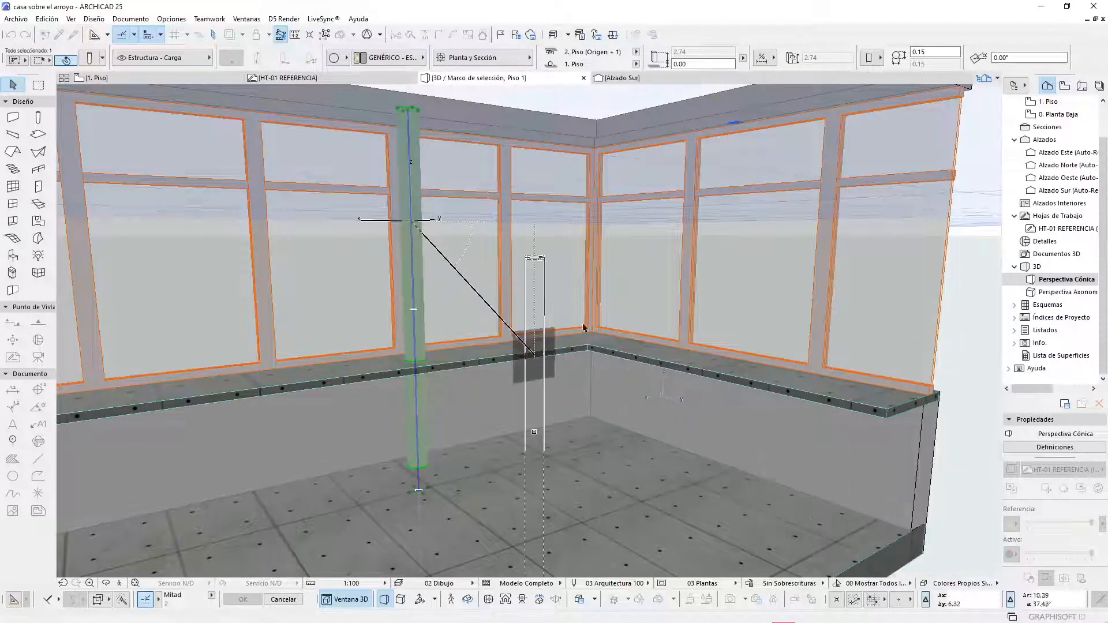
pyautogui.press('Escape')
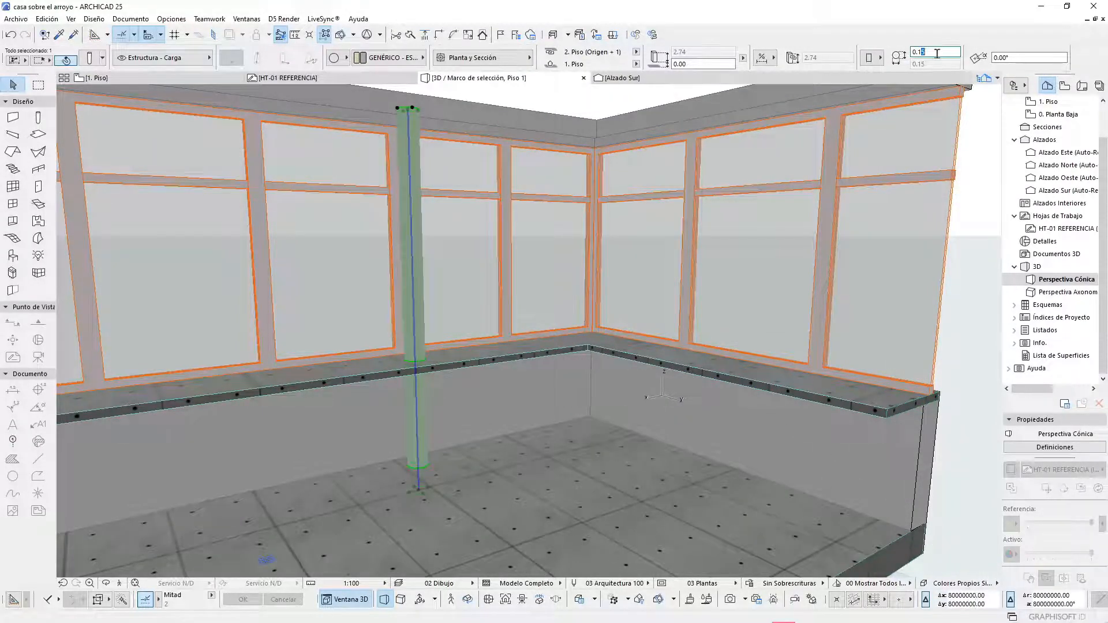
pyautogui.press('Return')
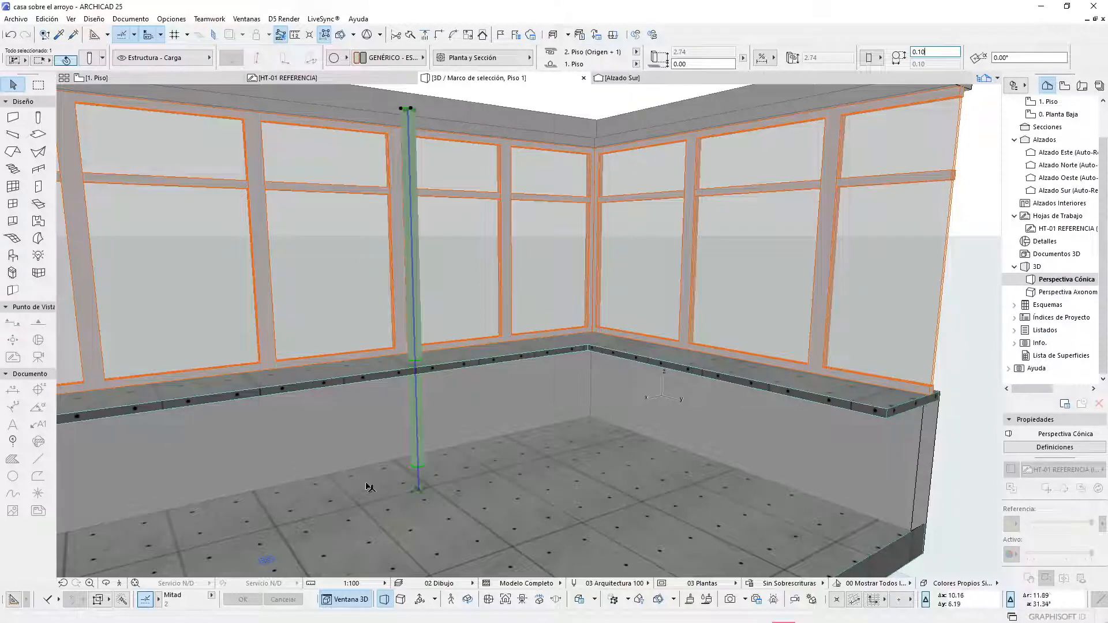
# - Raise the column's base to 1.00 m so that it stands on top of the windowsill slab
pyautogui.click(419, 491)
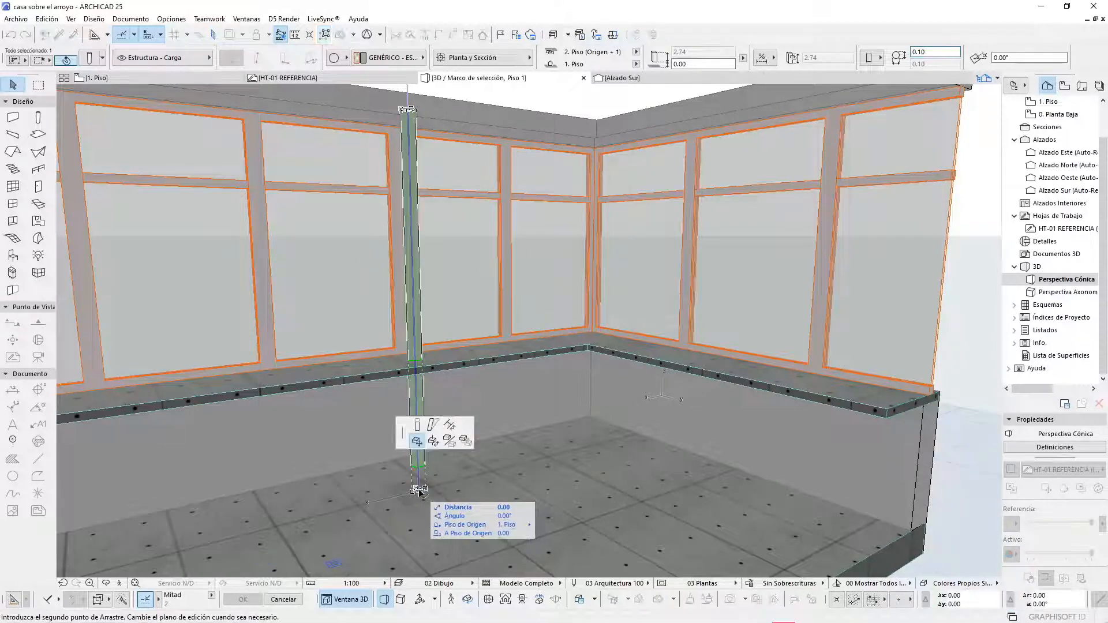
pyautogui.click(588, 346)
pyautogui.scroll(-1, 490, 223)
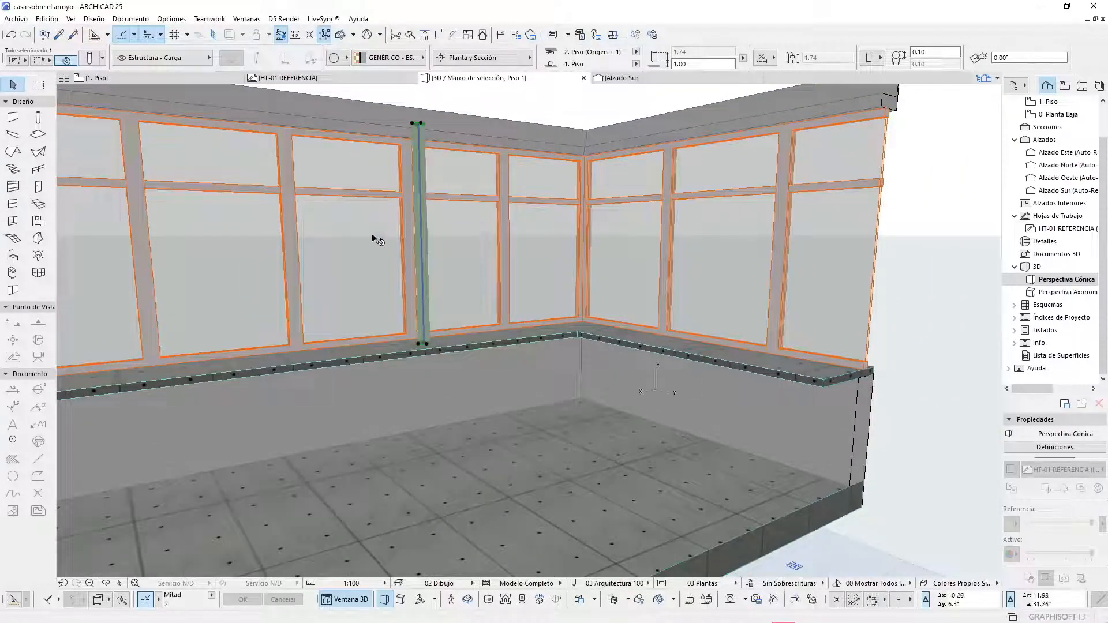
pyautogui.moveTo(372, 233); pyautogui.dragTo(553, 225, button='middle')
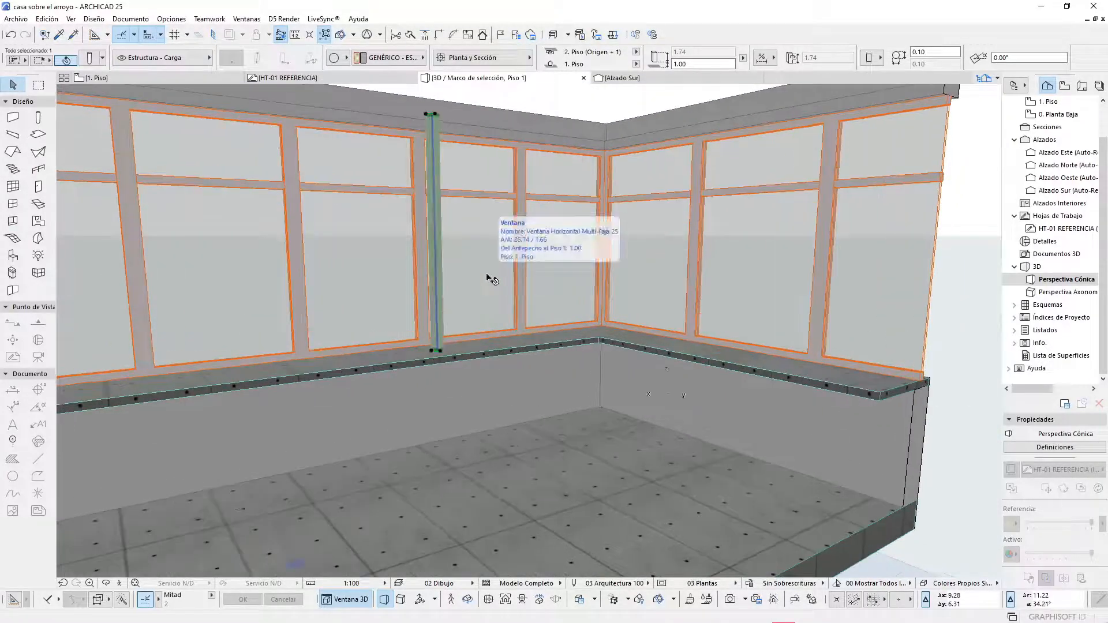
# - In the first-floor plan, move the column east by its radius to centre it on the adjacent window mullion
pyautogui.press('F2')
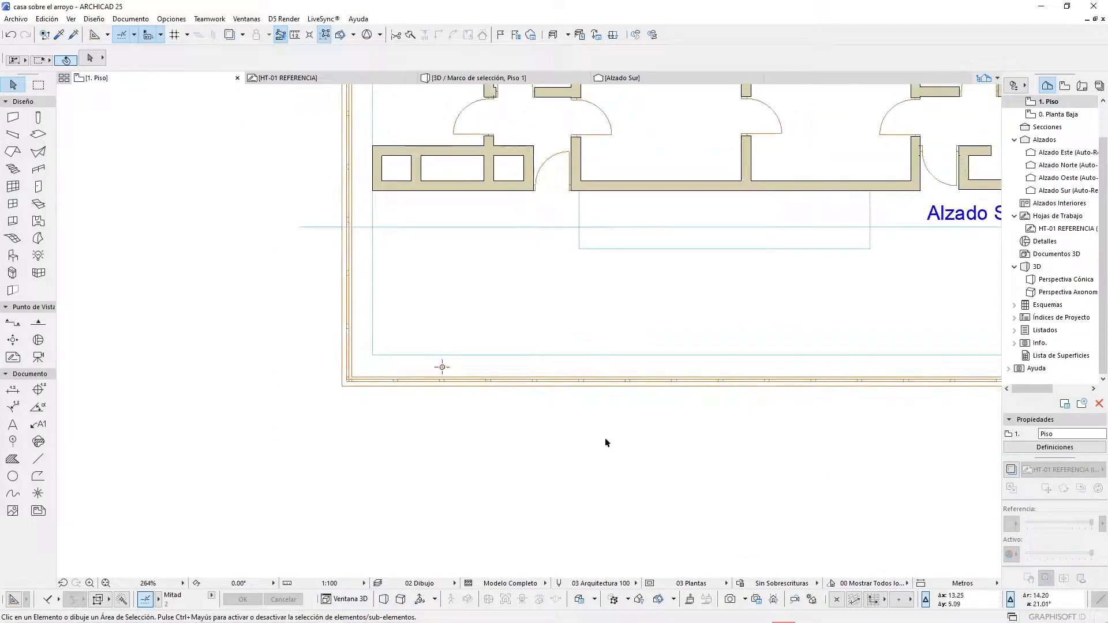
pyautogui.scroll(8, 549, 370)
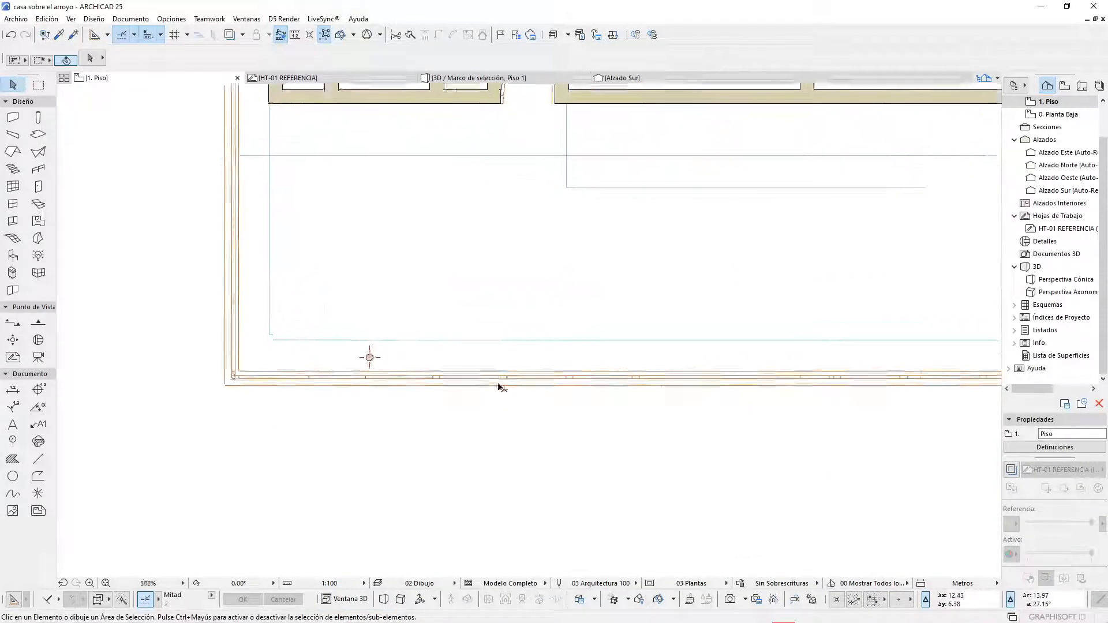
pyautogui.scroll(2, 275, 356)
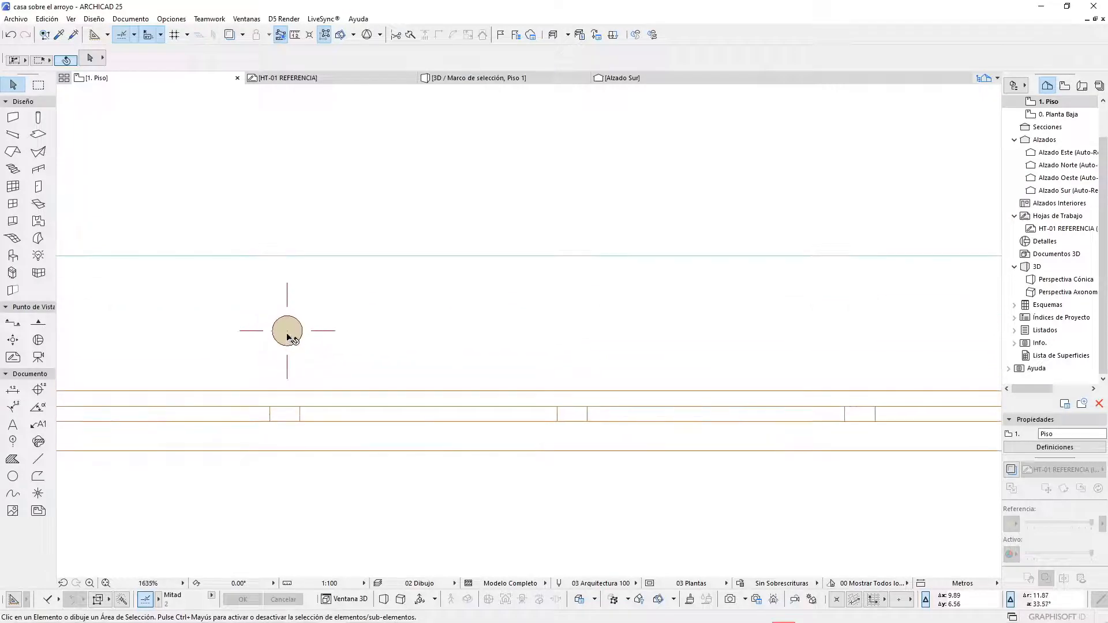
pyautogui.moveTo(287, 333); pyautogui.dragTo(258, 419)
pyautogui.scroll(4, 283, 406)
pyautogui.click(256, 255)
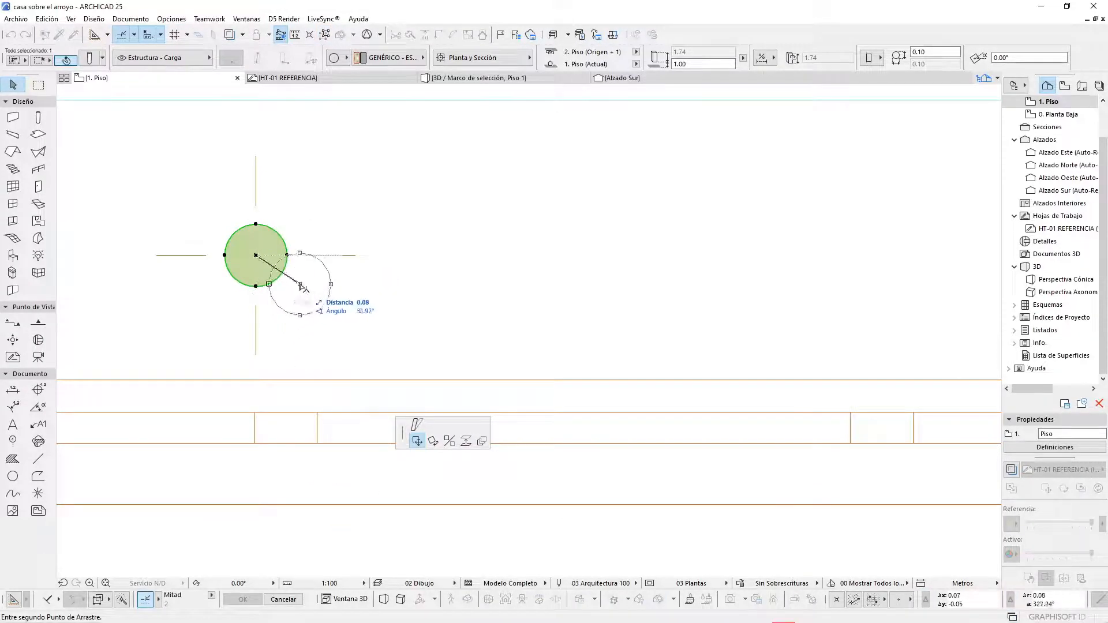
pyautogui.click(287, 255)
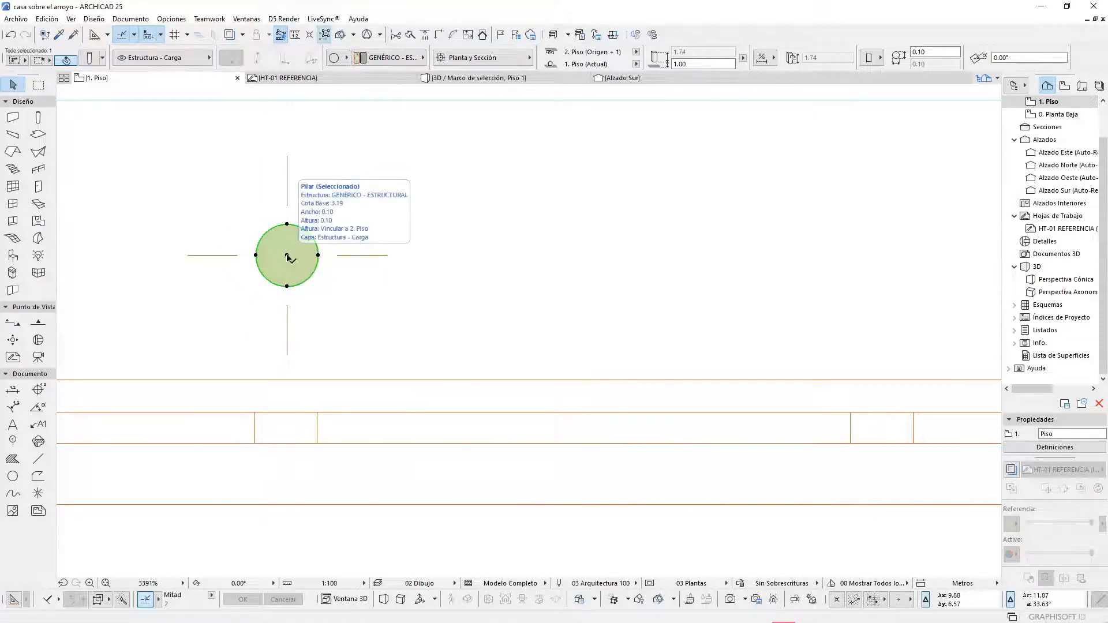
# - Consult the column spacing on the reference plan image and move the column about 1.91 m east, in line with the second mullion along
pyautogui.scroll(-3, 285, 259)
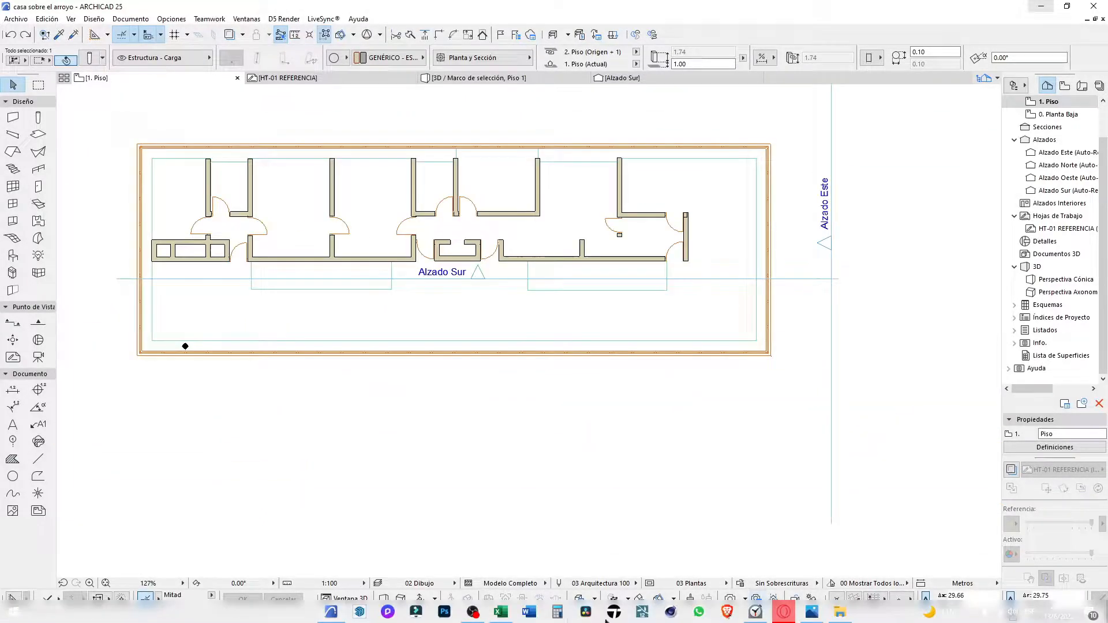
pyautogui.click(810, 613)
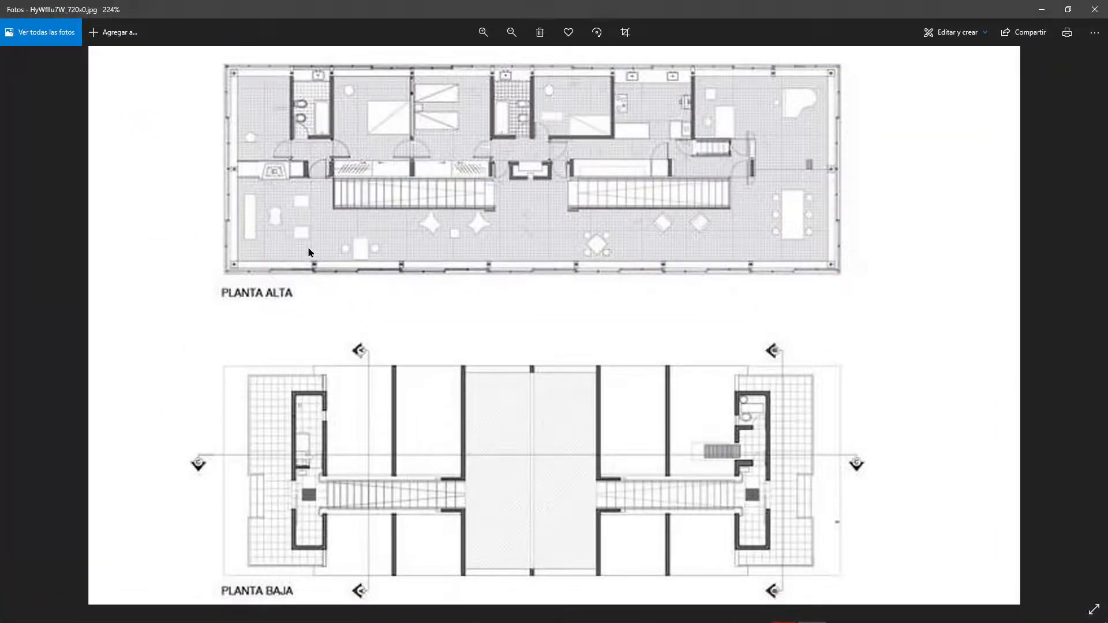
pyautogui.moveTo(691, 4); pyautogui.dragTo(635, 361)
pyautogui.scroll(3, 211, 326)
pyautogui.scroll(3, 201, 356)
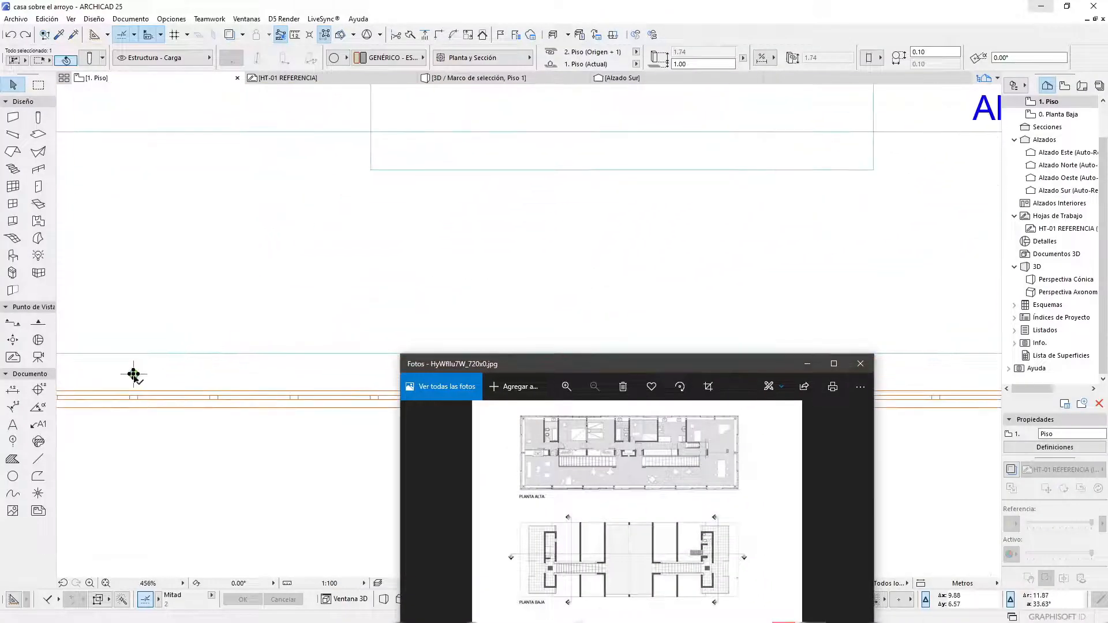
pyautogui.click(133, 374)
pyautogui.scroll(-2, 277, 381)
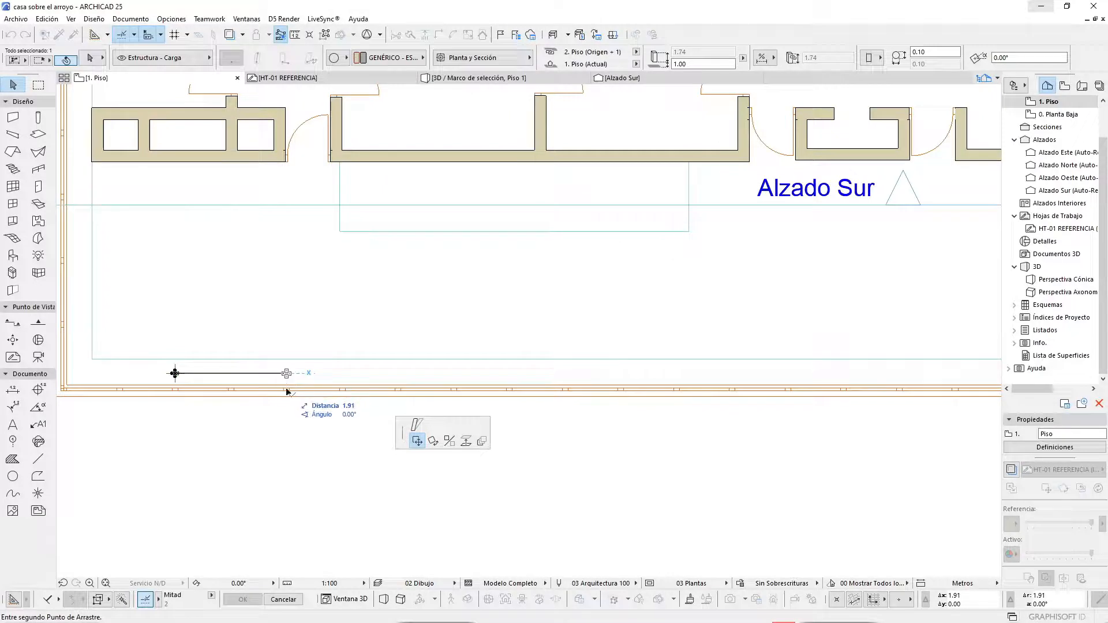
pyautogui.click(287, 392)
pyautogui.scroll(-2, 216, 343)
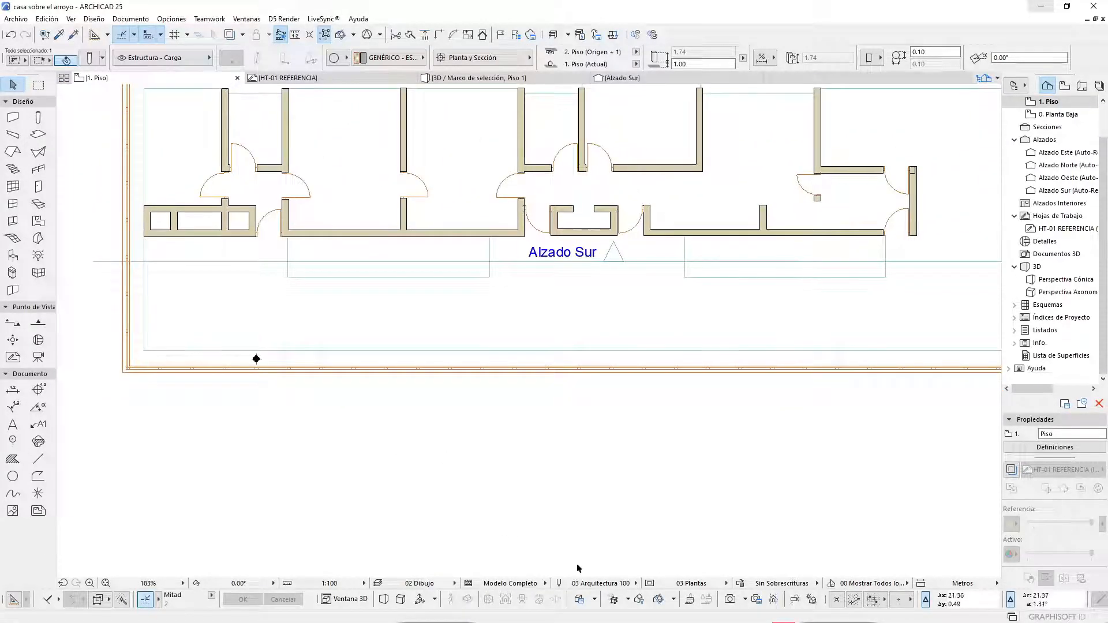
# - Compare the column's position with the upper-floor reference plan and return to the first-floor plan
pyautogui.moveTo(665, 620)
pyautogui.click(817, 615)
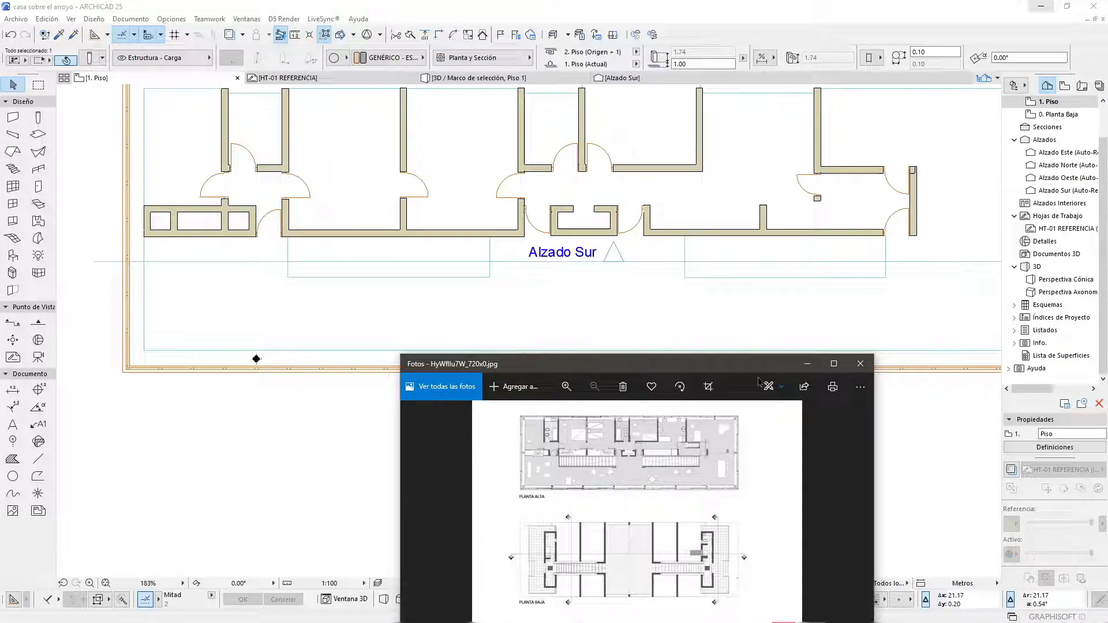
pyautogui.scroll(-2, 362, 350)
pyautogui.click(808, 364)
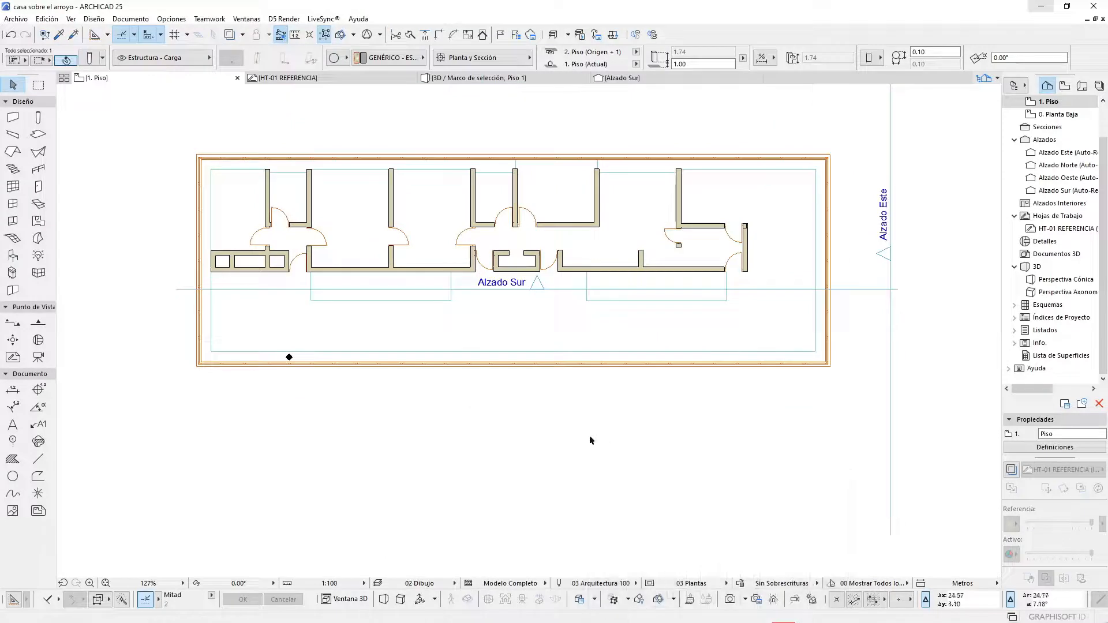
pyautogui.hotkey('ctrl', 'u')
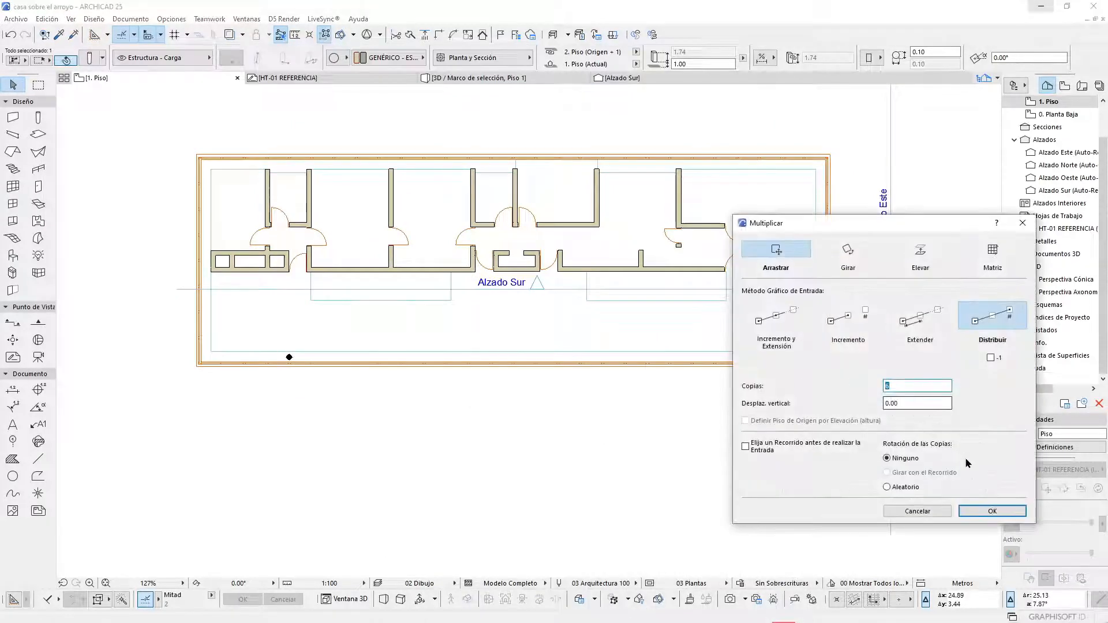
pyautogui.click(983, 511)
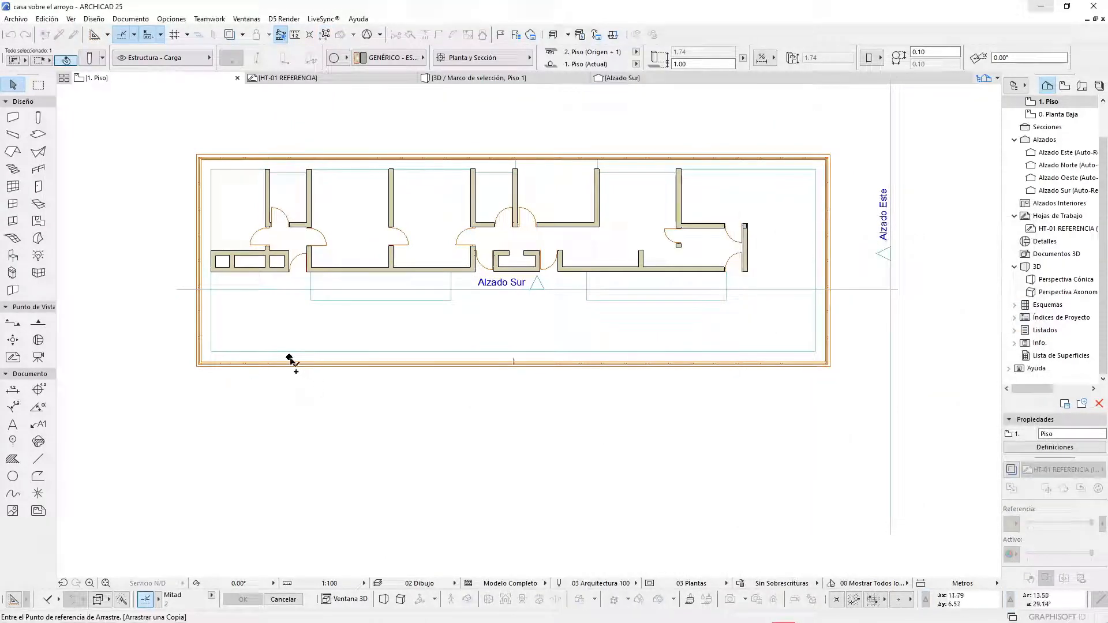
pyautogui.click(289, 358)
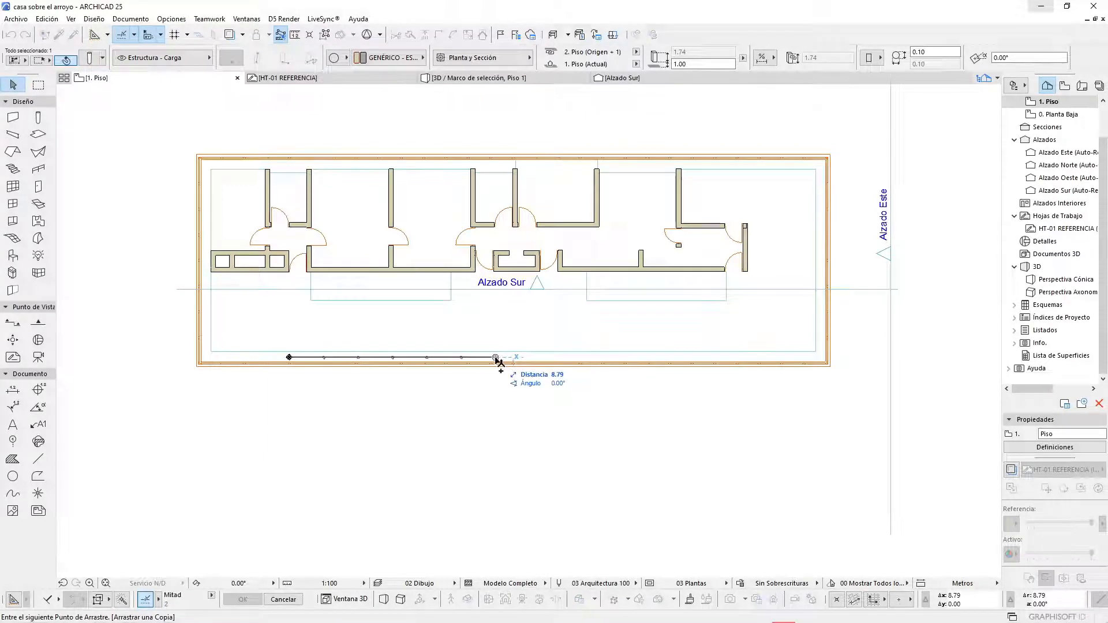
pyautogui.press('Escape')
# - Multiply the column into 5 copies distributed eastward over about 20.08 m along the south windowsill
pyautogui.hotkey('ctrl', 'u')
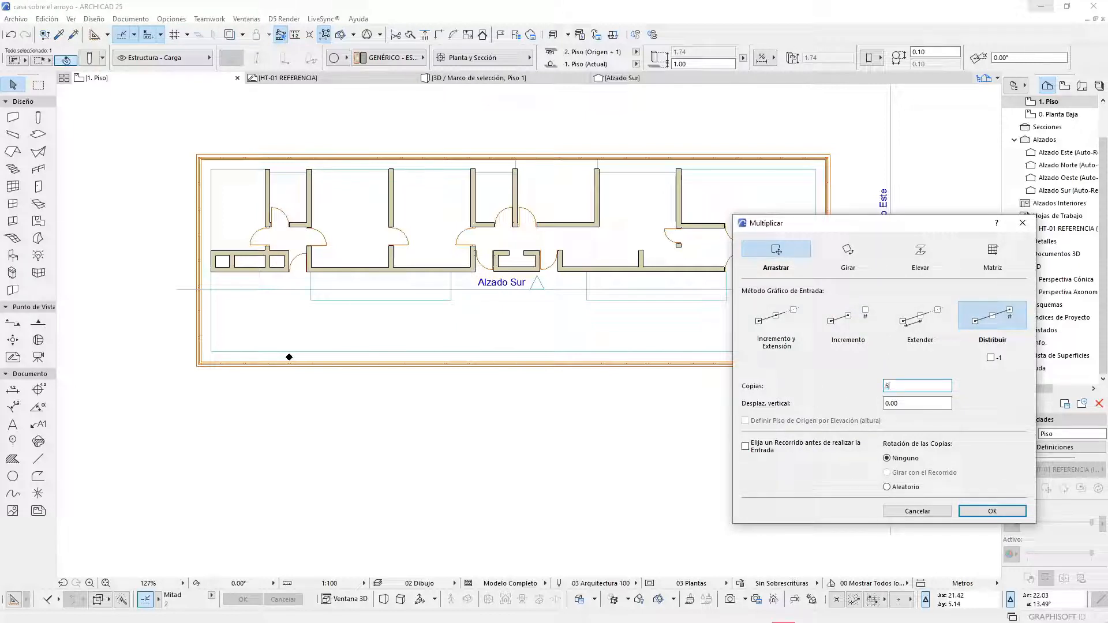
pyautogui.write('5')
pyautogui.press('Return')
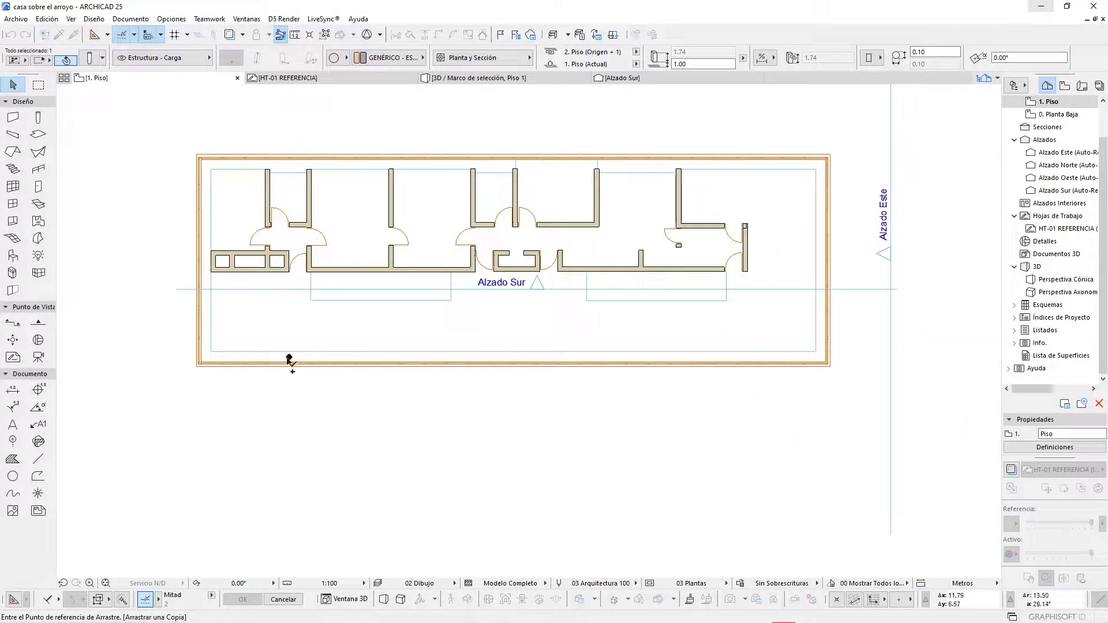
pyautogui.click(289, 357)
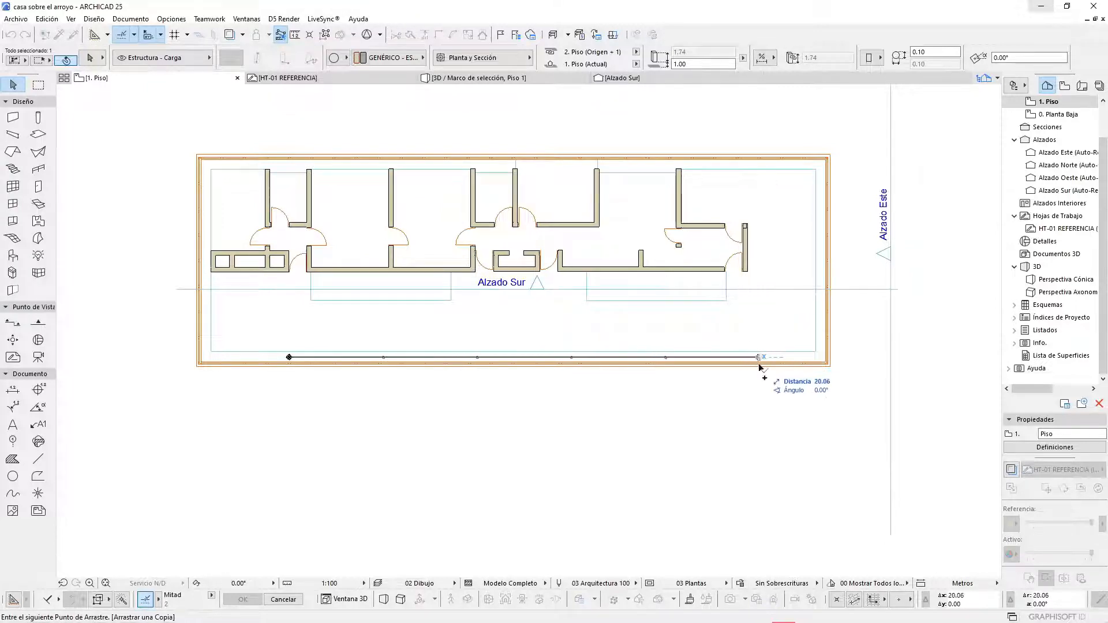
pyautogui.scroll(2, 760, 367)
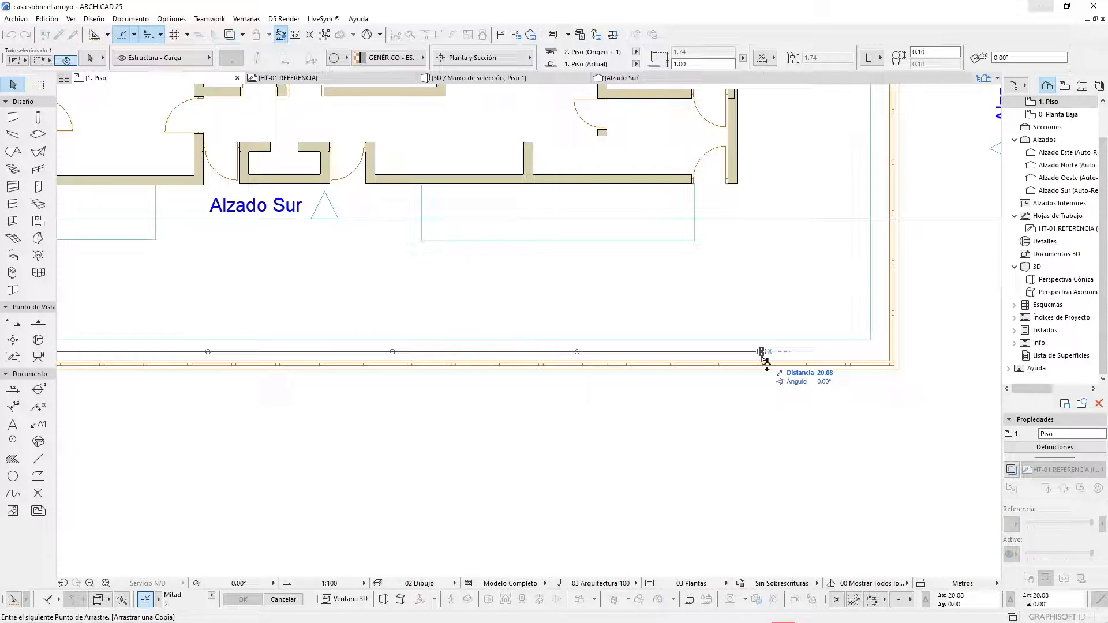
pyautogui.click(760, 351)
pyautogui.scroll(-5, 774, 415)
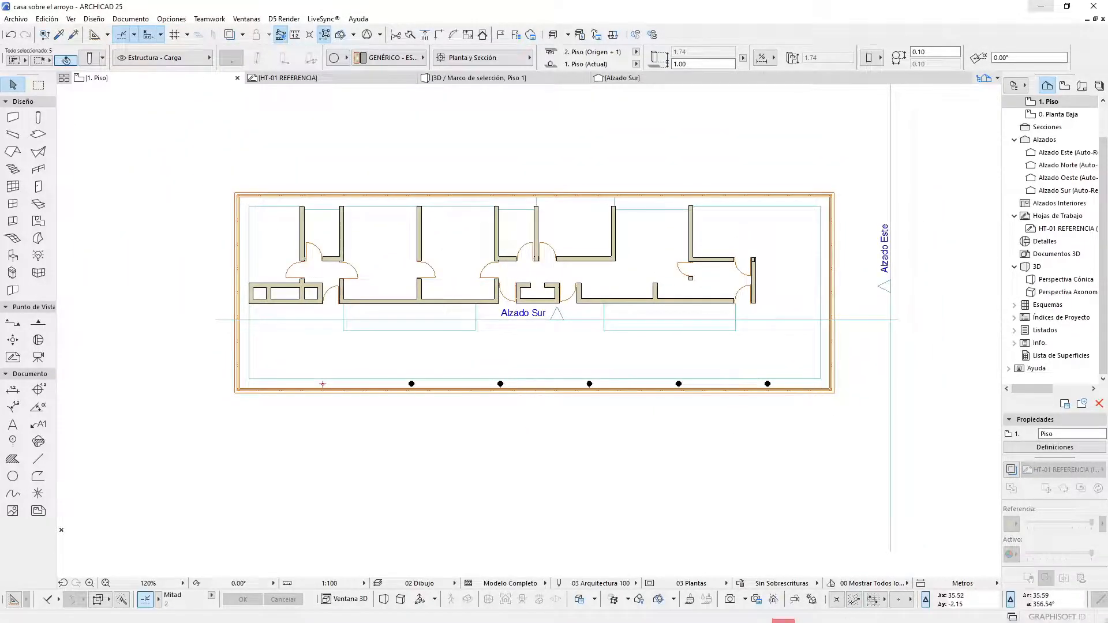
# - Consult the upper-floor reference plan image and copy the easternmost column east into the slab's southeast corner
pyautogui.click(813, 610)
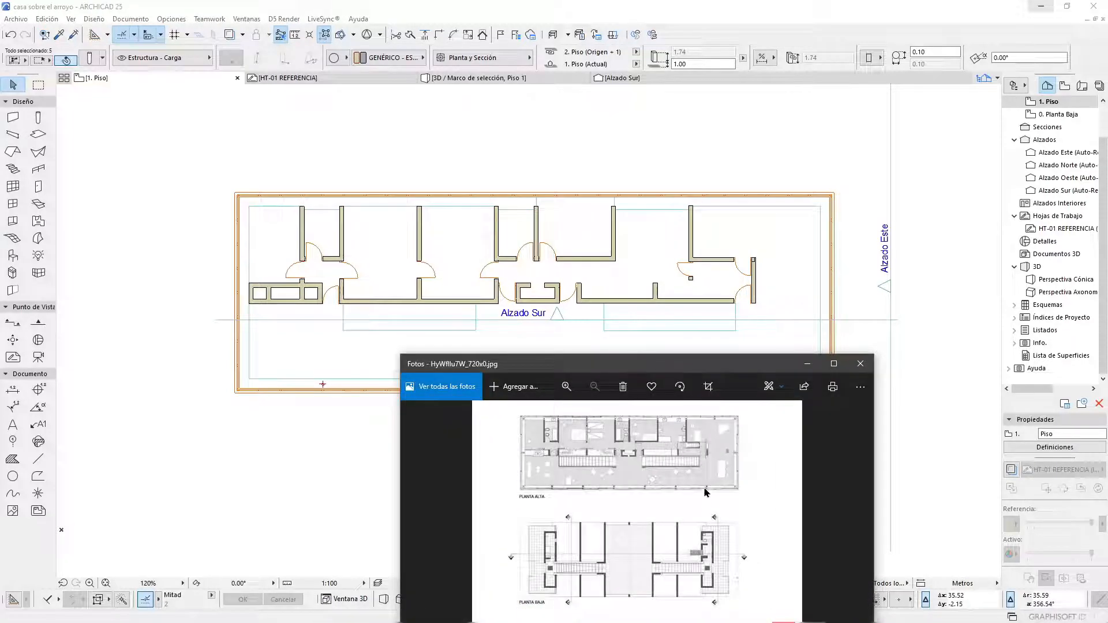
pyautogui.click(887, 312)
pyautogui.scroll(5, 868, 235)
pyautogui.click(821, 425)
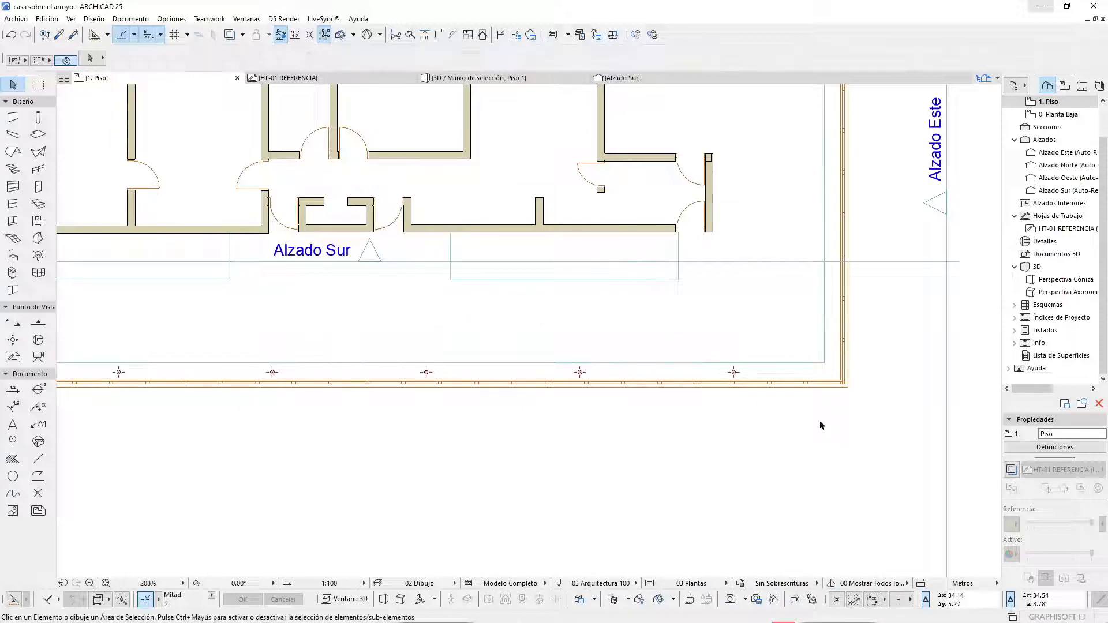
pyautogui.moveTo(733, 372); pyautogui.dragTo(835, 376)
pyautogui.click(835, 376)
pyautogui.scroll(-5, 918, 364)
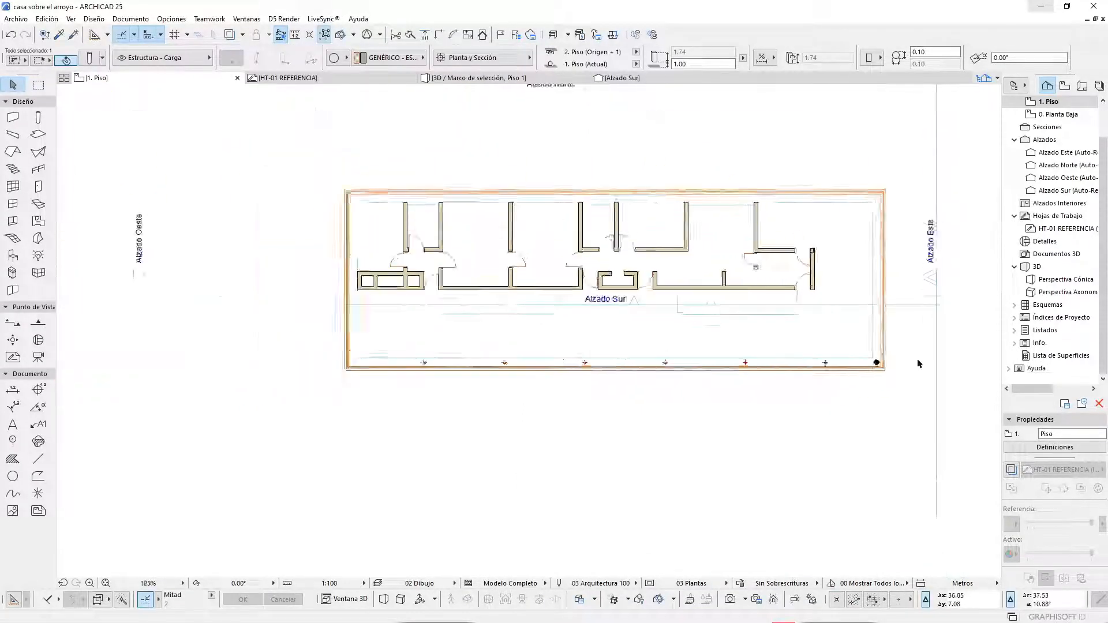
# - Copy the westernmost column horizontally west into the slab's southwest corner
pyautogui.scroll(4, 440, 354)
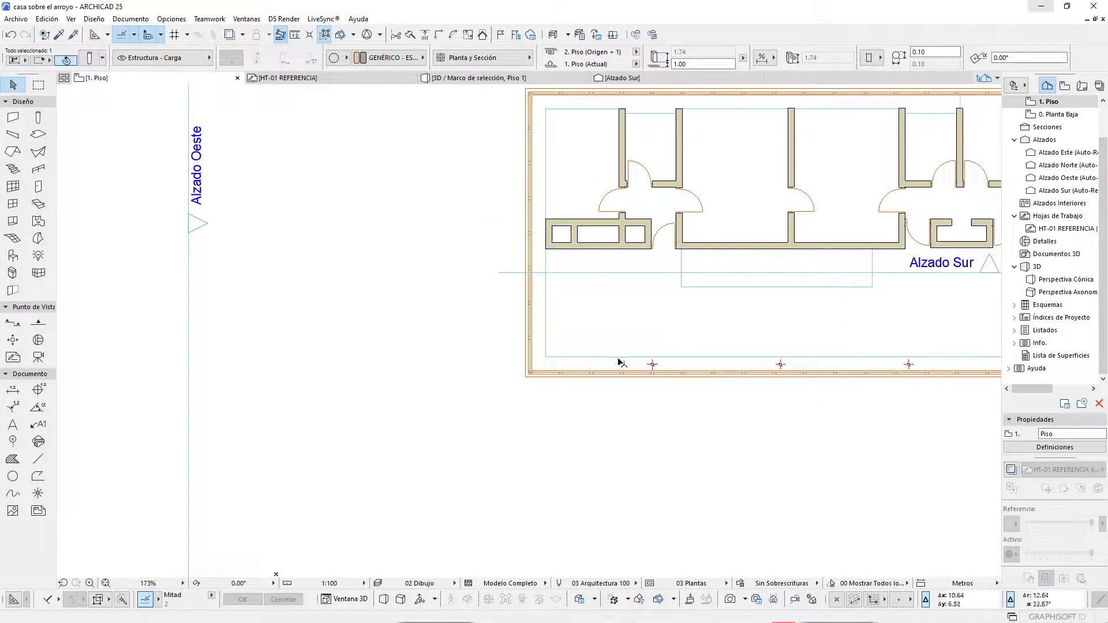
pyautogui.click(650, 366)
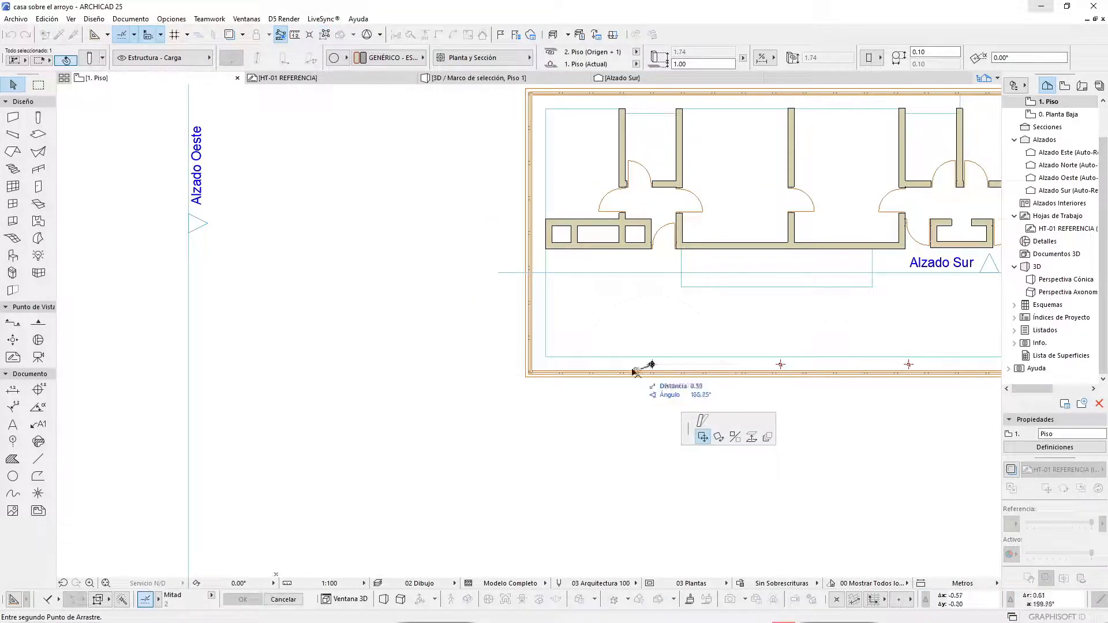
pyautogui.click(539, 366)
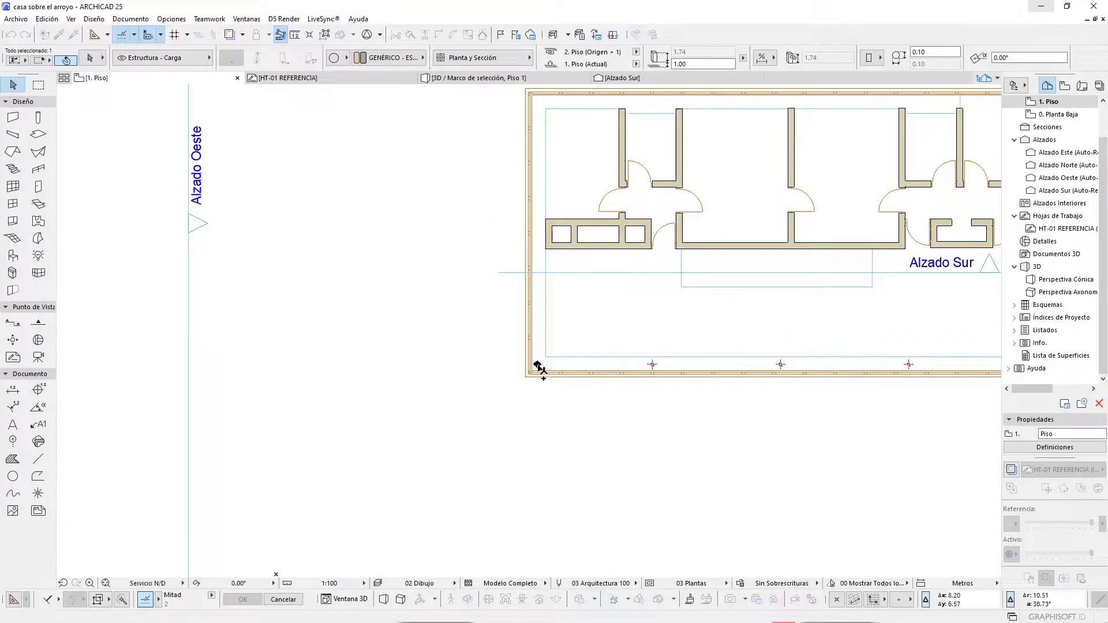
pyautogui.scroll(-3, 579, 369)
# - Move the south row's third column from the west slightly west, in line with the nearest window mullion
pyautogui.scroll(4, 651, 388)
pyautogui.scroll(2, 647, 387)
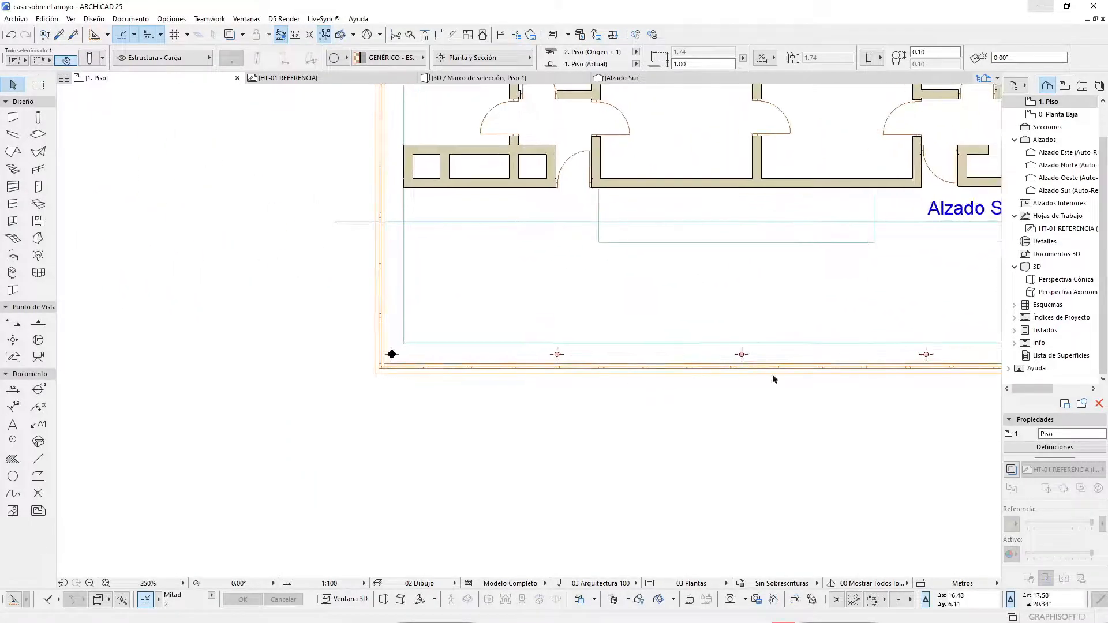
pyautogui.scroll(5, 769, 374)
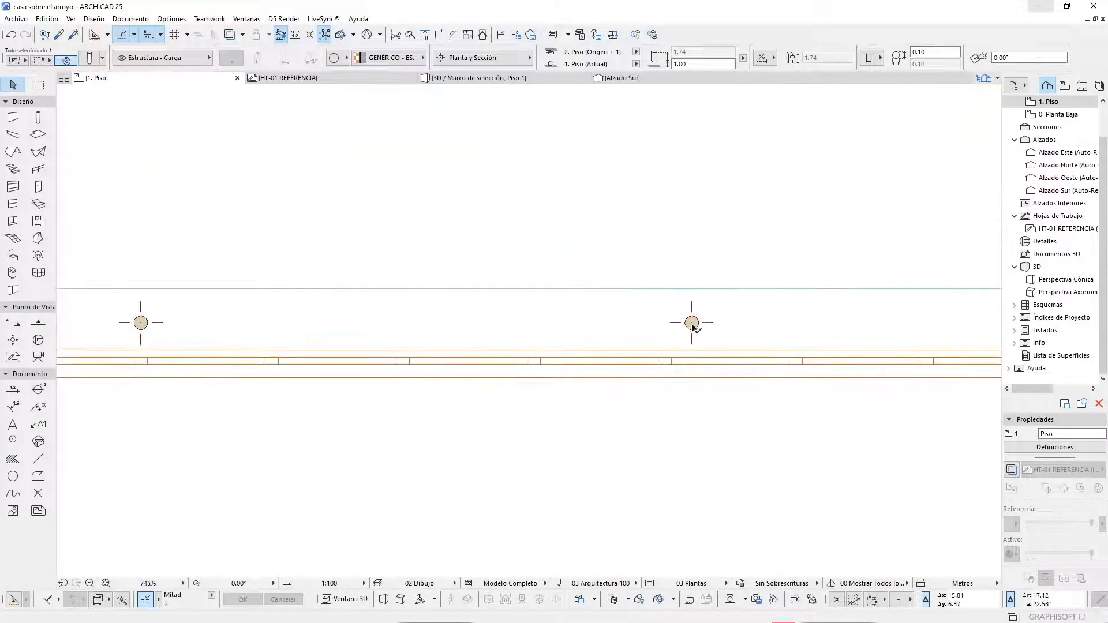
pyautogui.click(691, 323)
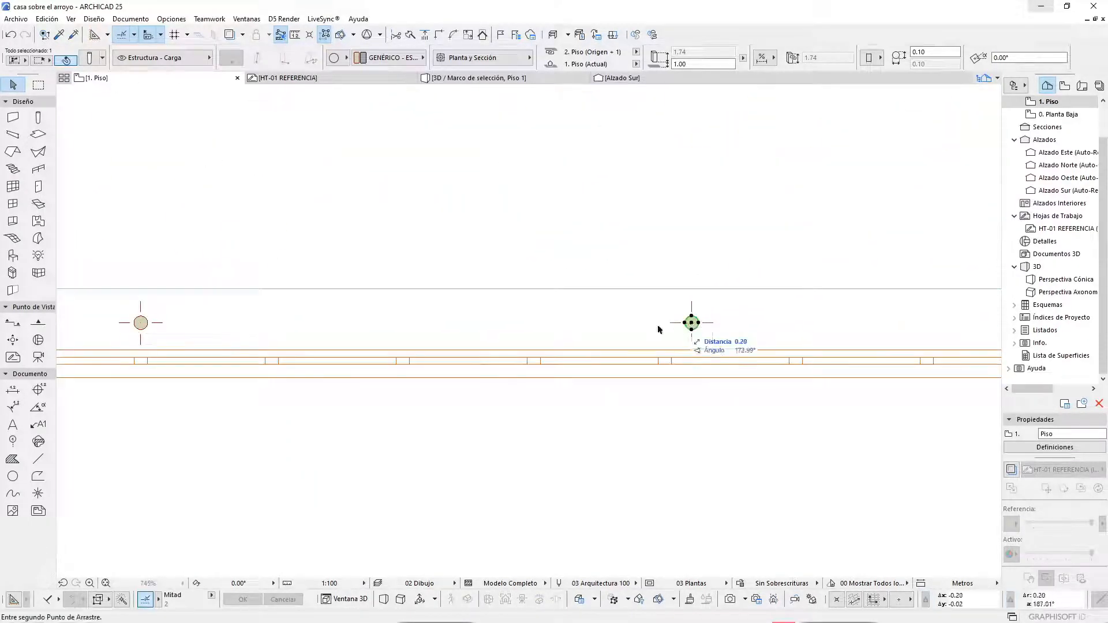
pyautogui.click(666, 359)
pyautogui.scroll(-4, 525, 378)
# - Move the fourth column from the west in the south row westward to line up with its adjacent mullion
pyautogui.scroll(4, 756, 355)
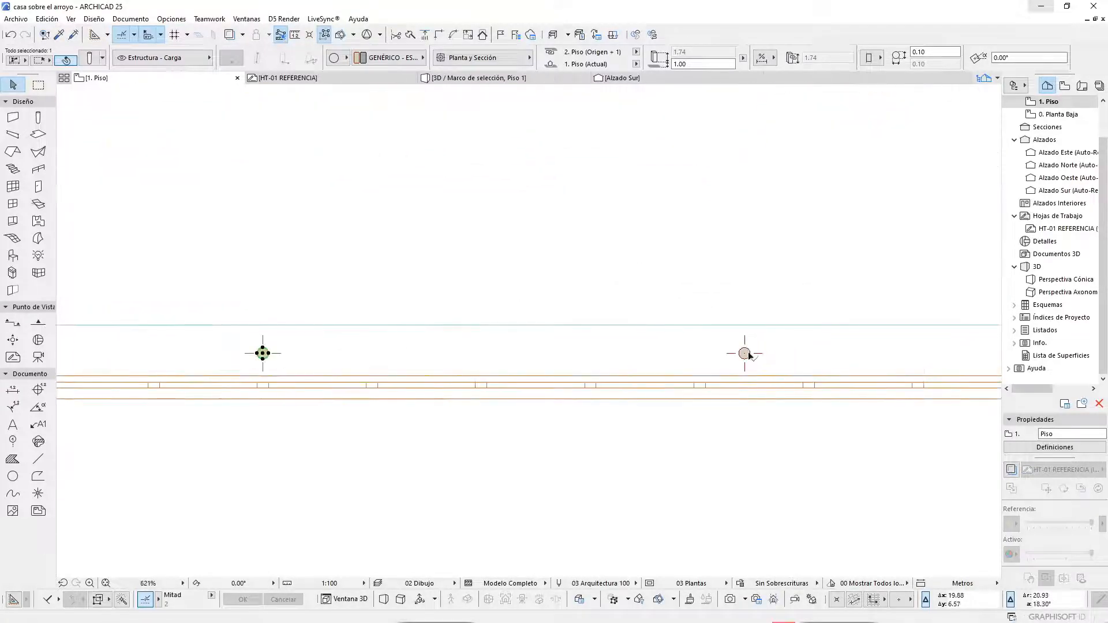
pyautogui.click(745, 354)
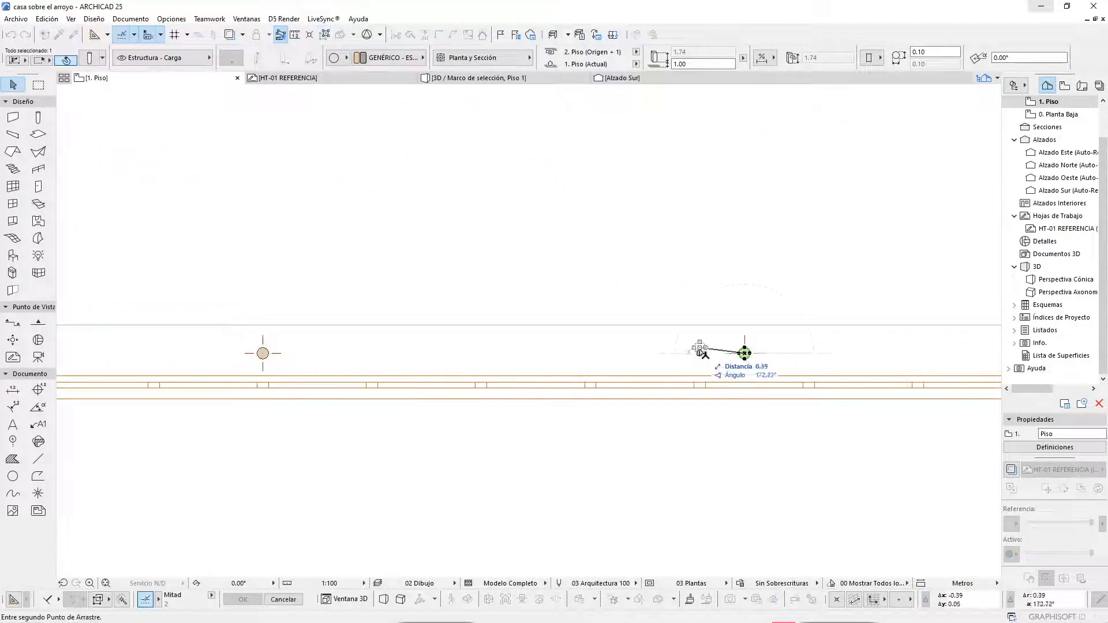
pyautogui.keyDown('shift'); pyautogui.click(703, 386); pyautogui.keyUp('shift')
pyautogui.scroll(-4, 477, 363)
# - Move the south row's fifth column from the west eastward to align it with the neighbouring mullion
pyautogui.scroll(4, 752, 363)
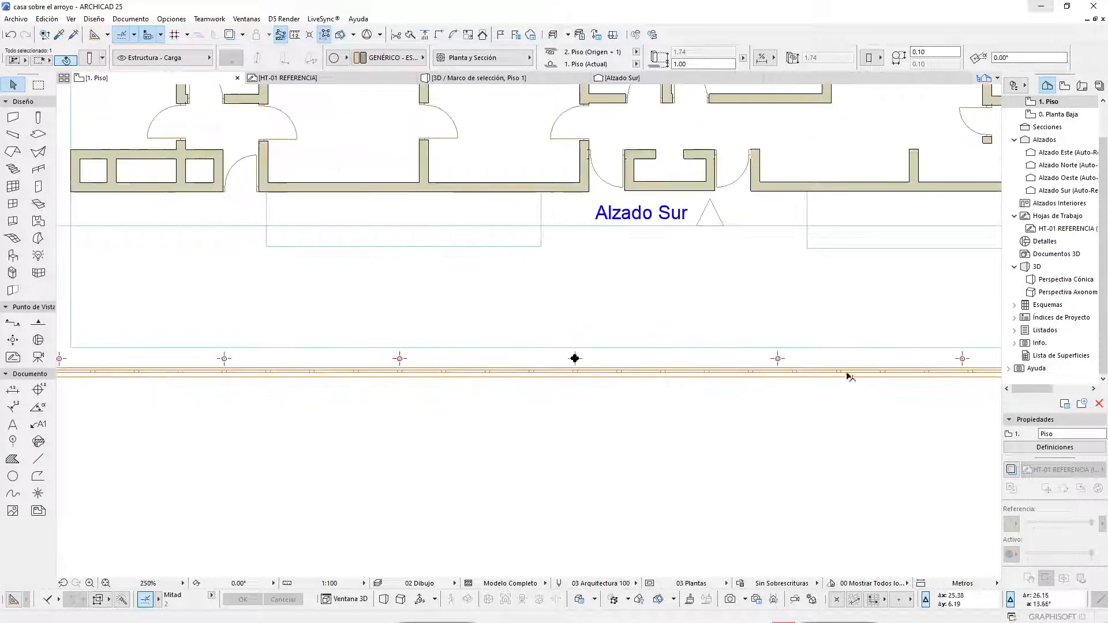
pyautogui.click(743, 354)
pyautogui.click(743, 354)
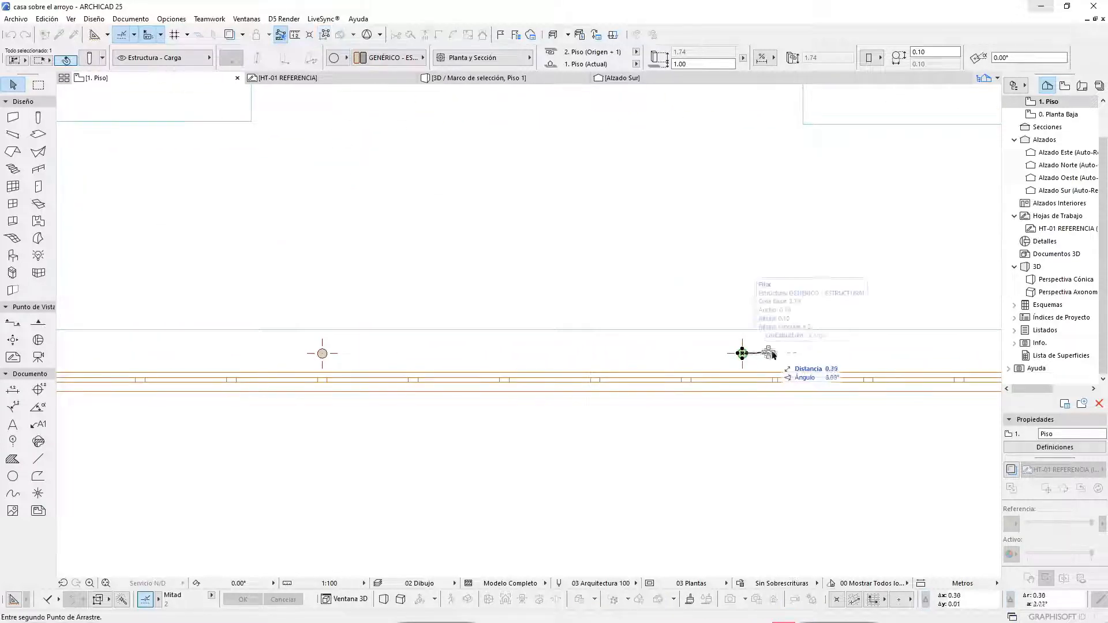
pyautogui.click(777, 379)
pyautogui.scroll(-3, 472, 364)
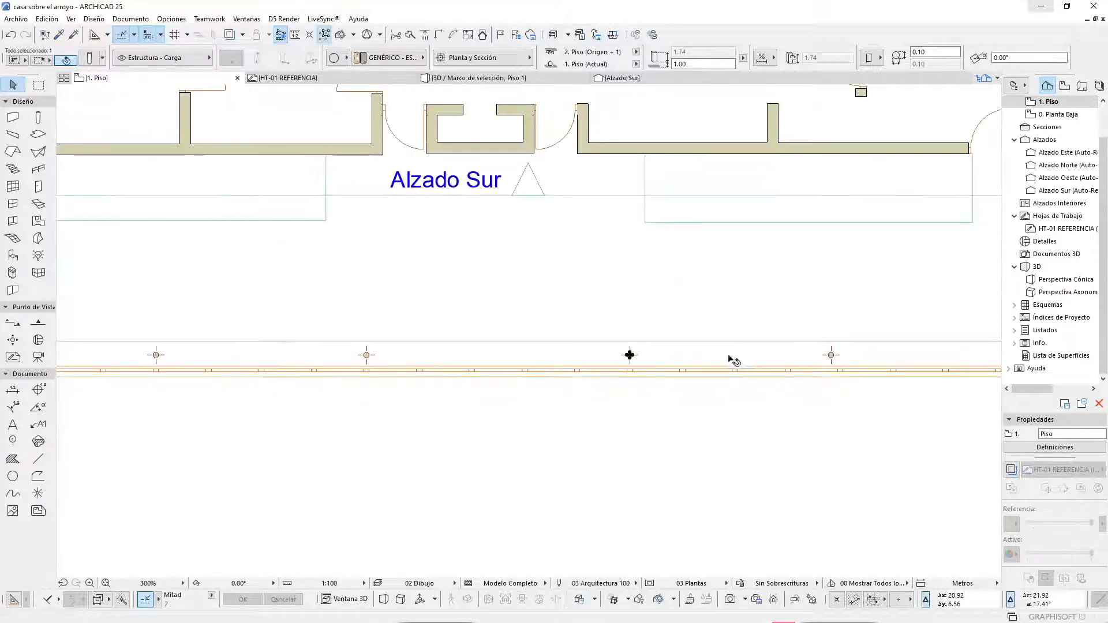
# - Shift the sixth column from the west in the south row eastward onto the axis of the nearest mullion
pyautogui.scroll(6, 730, 361)
pyautogui.click(819, 348)
pyautogui.click(819, 347)
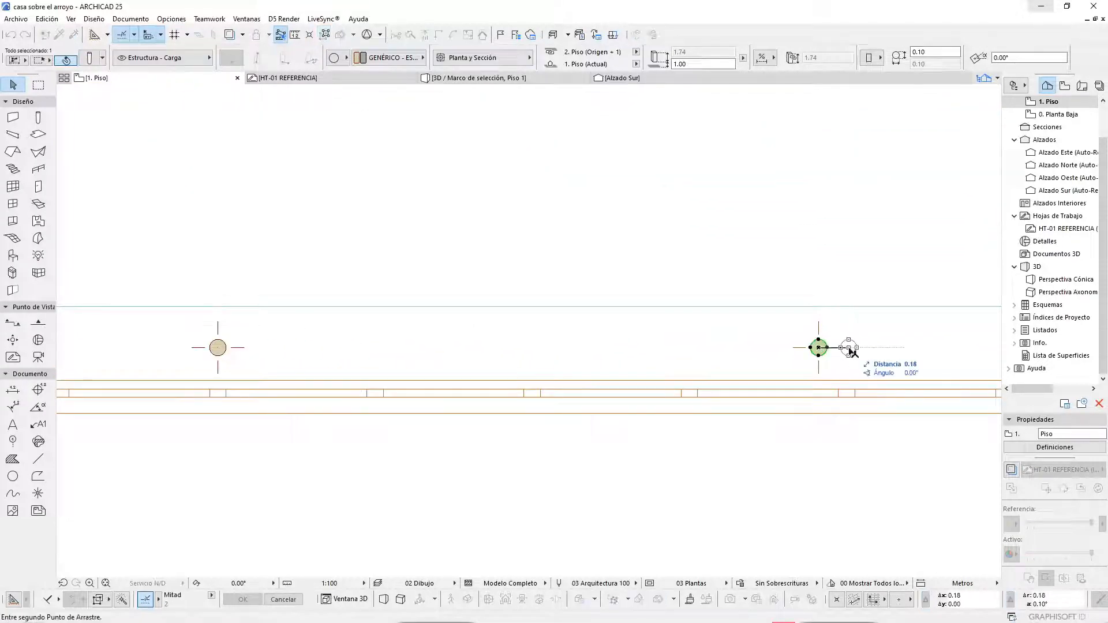
pyautogui.click(846, 398)
pyautogui.scroll(-3, 722, 346)
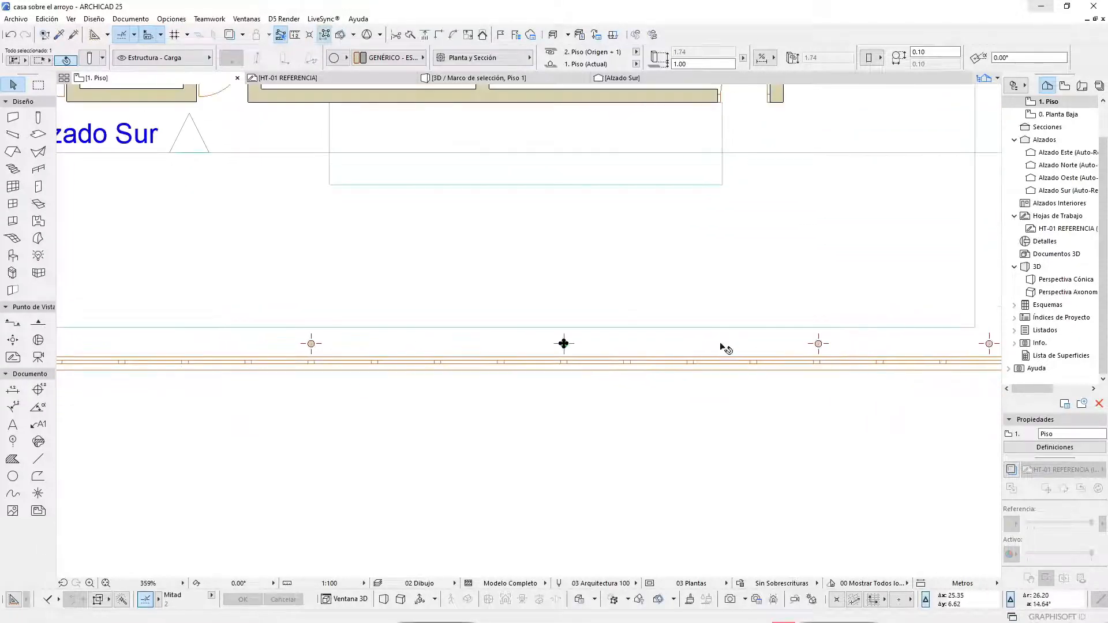
# - Shift the seventh column from the west in the south row slightly west to centre it on its mullion
pyautogui.scroll(6, 841, 354)
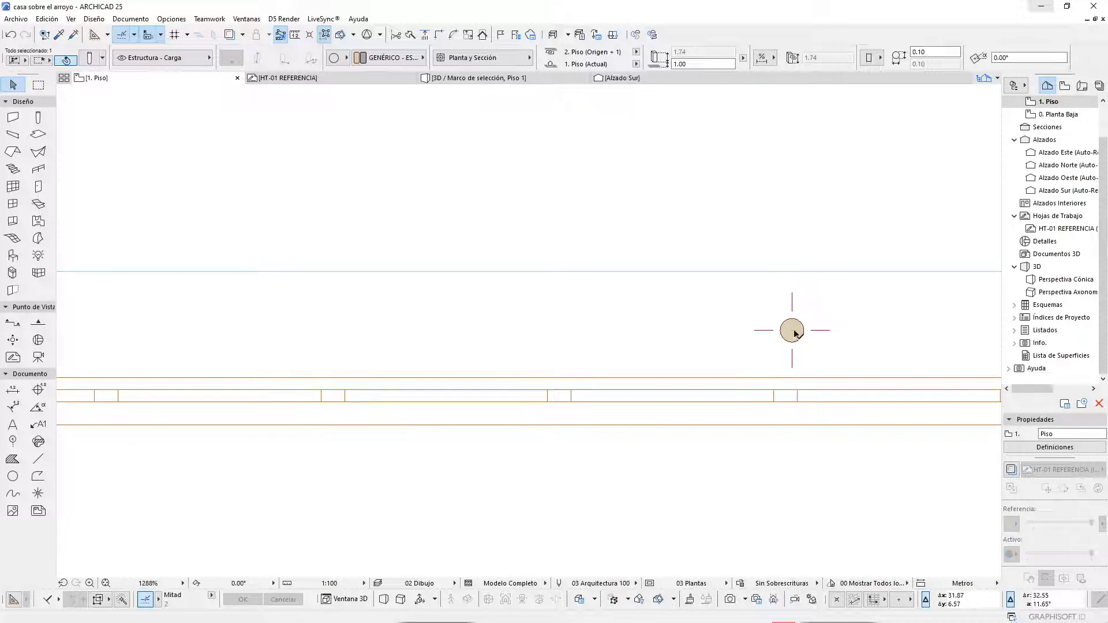
pyautogui.click(791, 330)
pyautogui.click(791, 331)
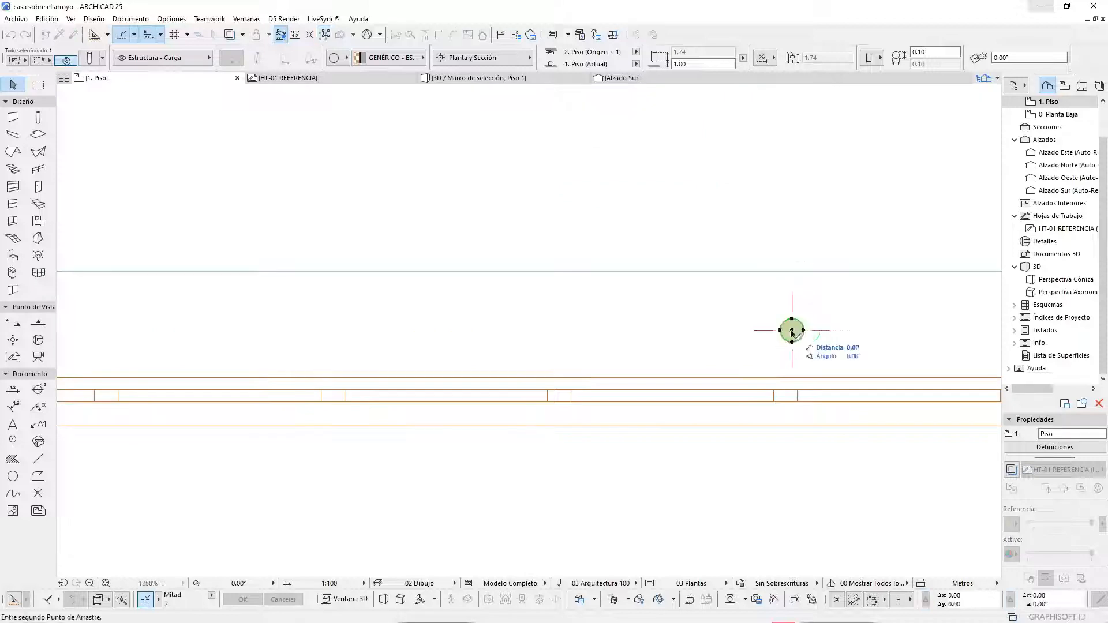
pyautogui.click(786, 398)
pyautogui.scroll(-4, 576, 361)
pyautogui.scroll(-5, 901, 354)
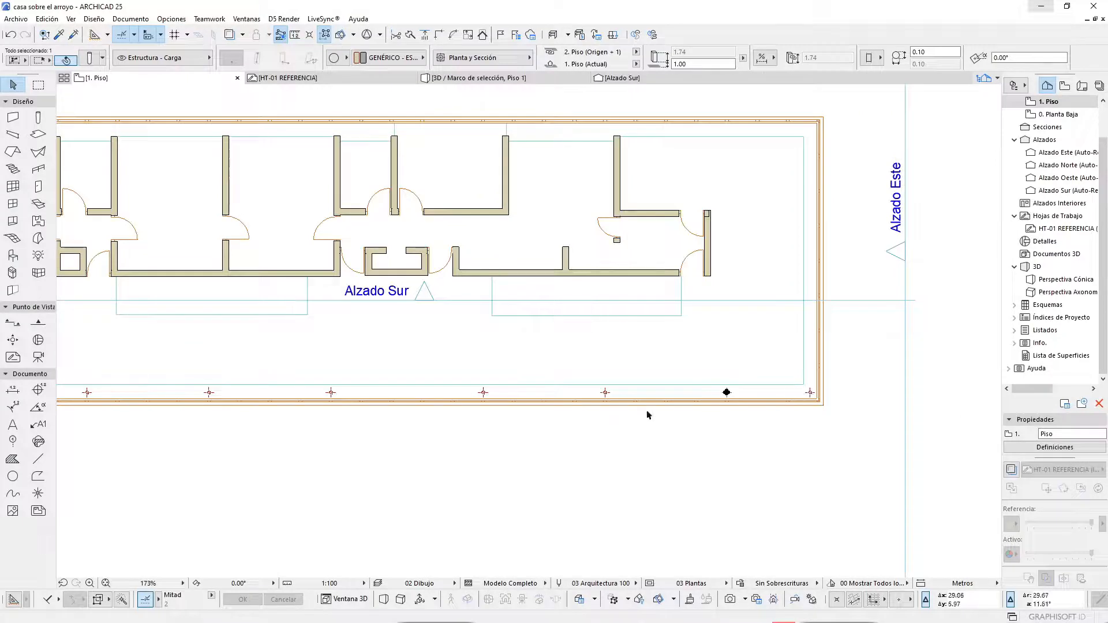
# - Select all the columns of the south row and copy them about 8.22 m straight north onto the north windowsill
pyautogui.scroll(-2, 737, 455)
pyautogui.click(355, 435)
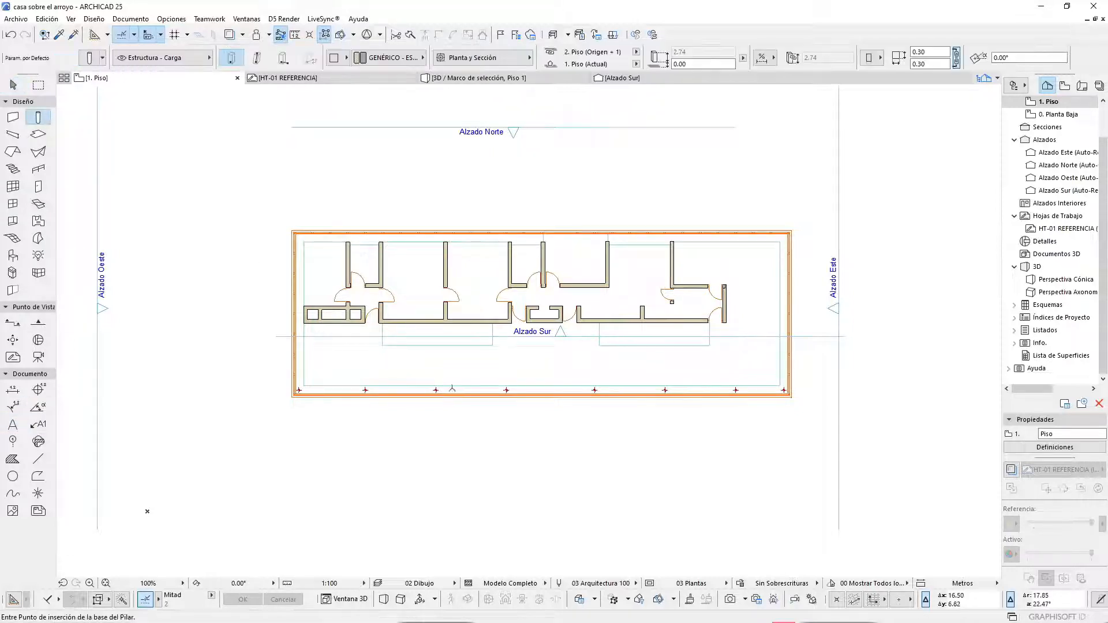
pyautogui.hotkey('ctrl', 'a')
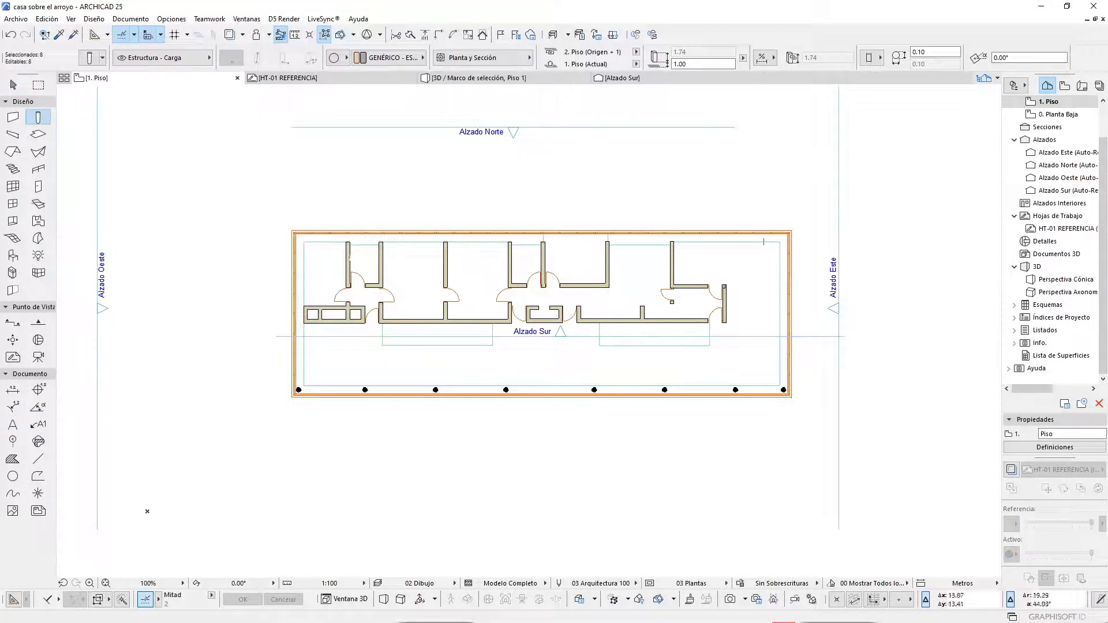
pyautogui.click(13, 85)
pyautogui.scroll(5, 837, 378)
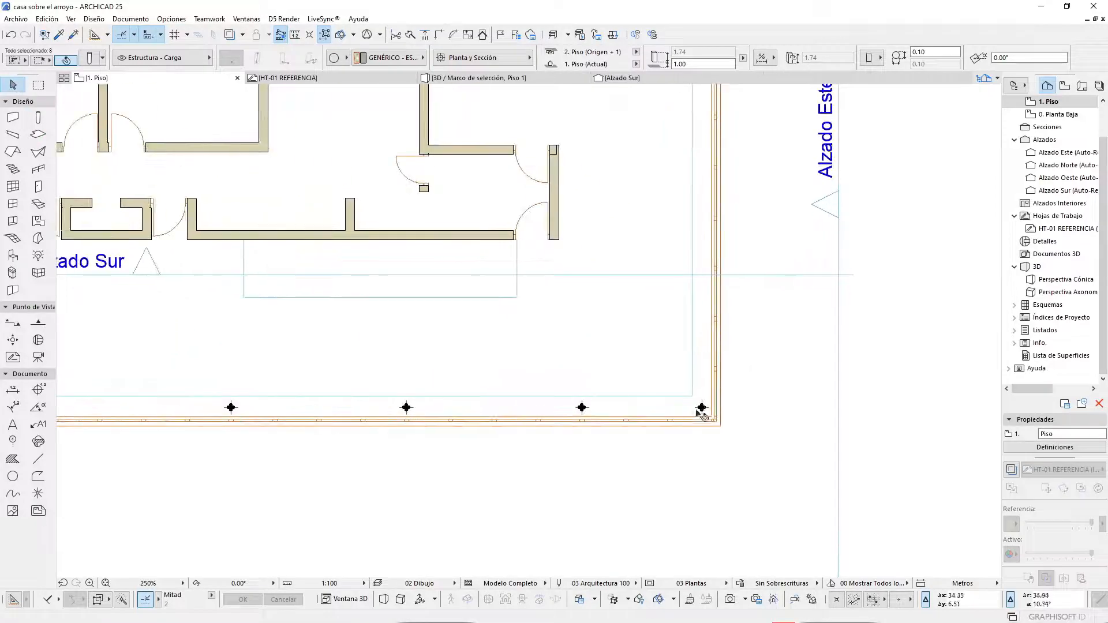
pyautogui.click(701, 408)
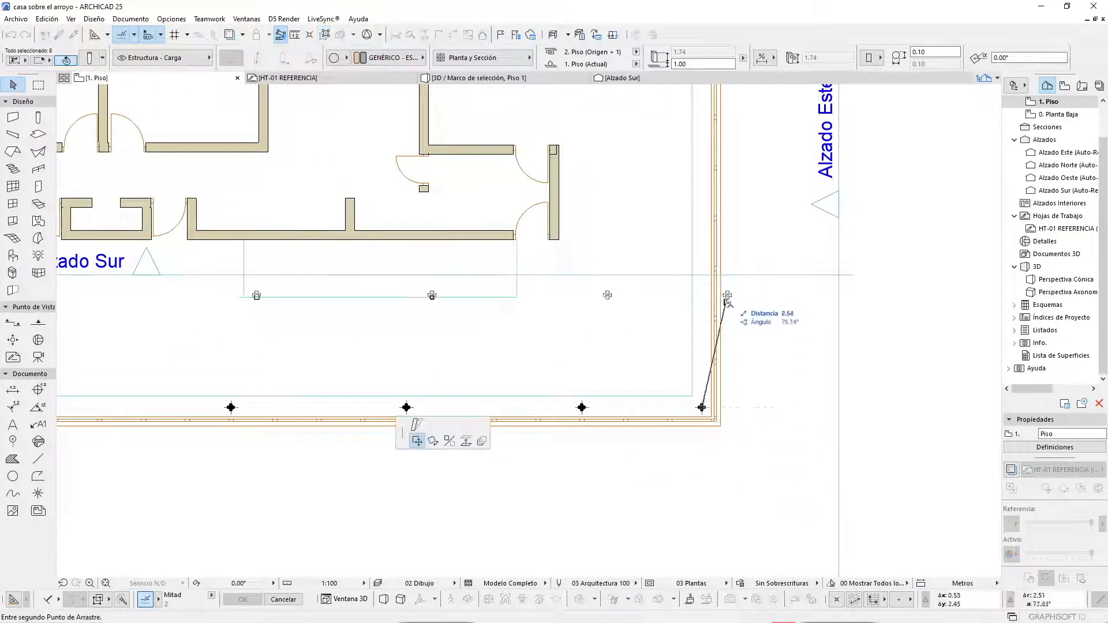
pyautogui.scroll(-3, 698, 410)
pyautogui.scroll(3, 700, 231)
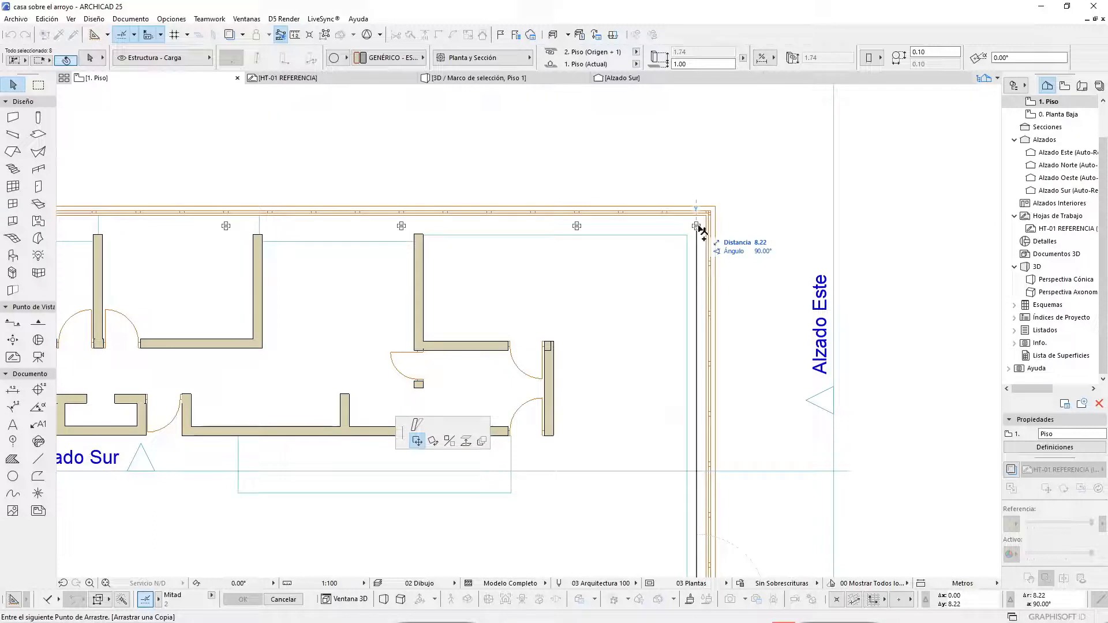
pyautogui.click(701, 230)
pyautogui.scroll(-4, 610, 188)
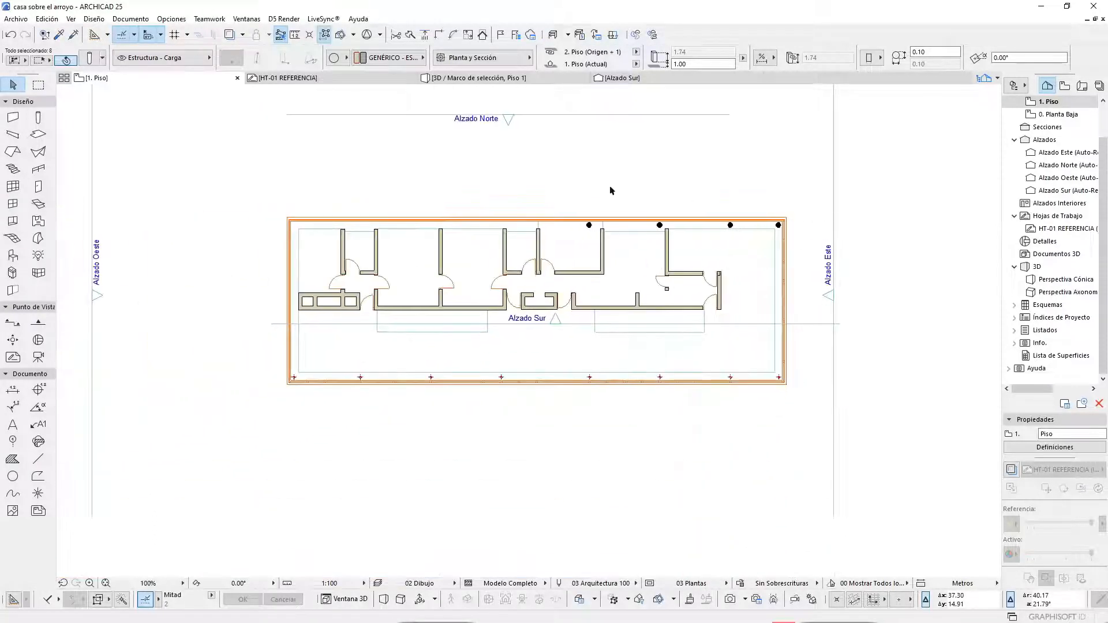
pyautogui.press('Escape')
# - Copy the north row's second column from the west onto the first partition's axis, and move the original east onto the second partition's axis
pyautogui.scroll(6, 413, 240)
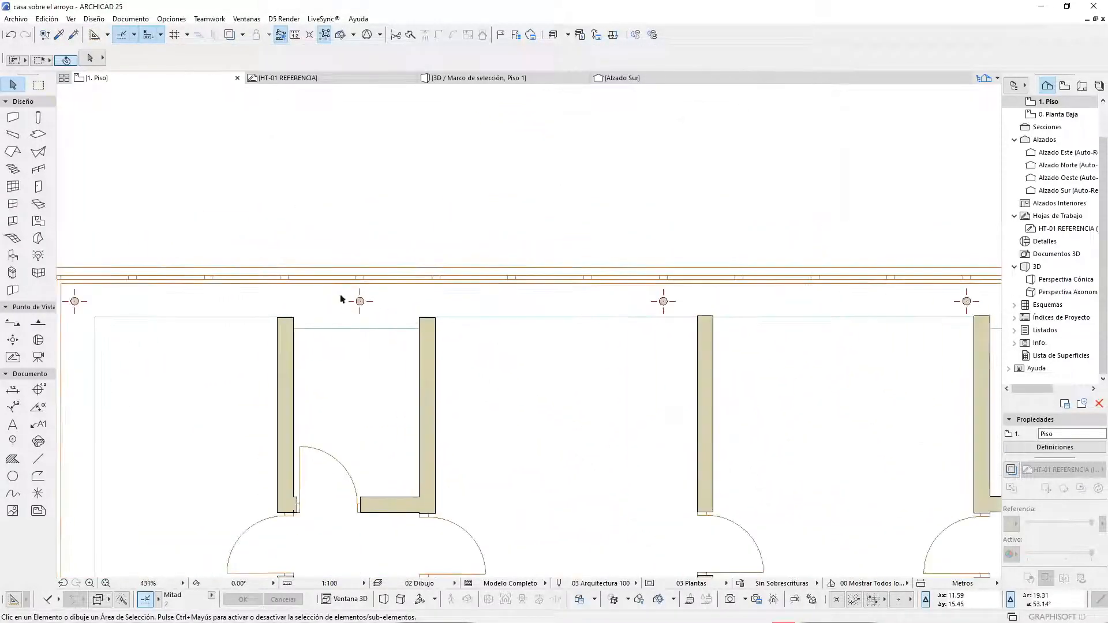
pyautogui.click(360, 301)
pyautogui.hotkey('ctrl', 'd')
pyautogui.click(360, 301)
pyautogui.press('ctrl')
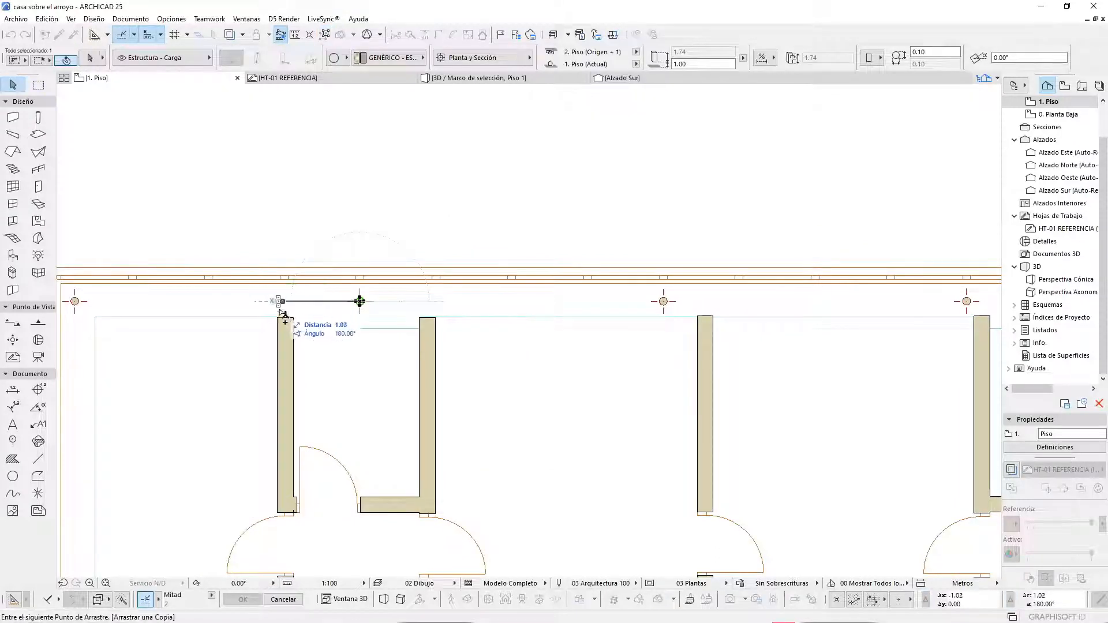
pyautogui.click(286, 321)
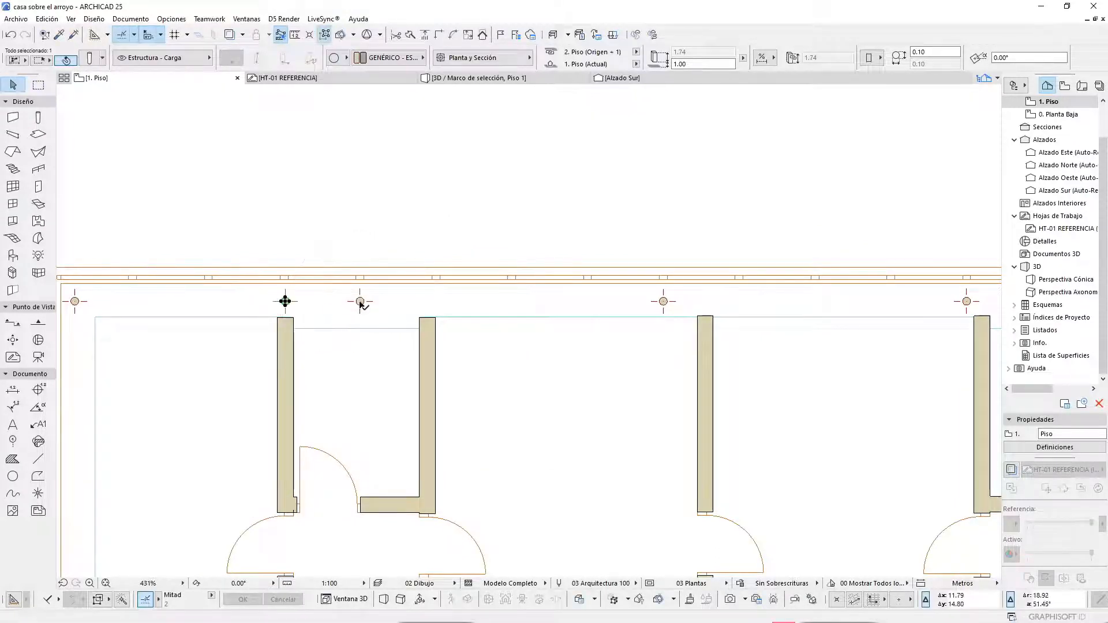
pyautogui.moveTo(360, 301); pyautogui.dragTo(428, 318)
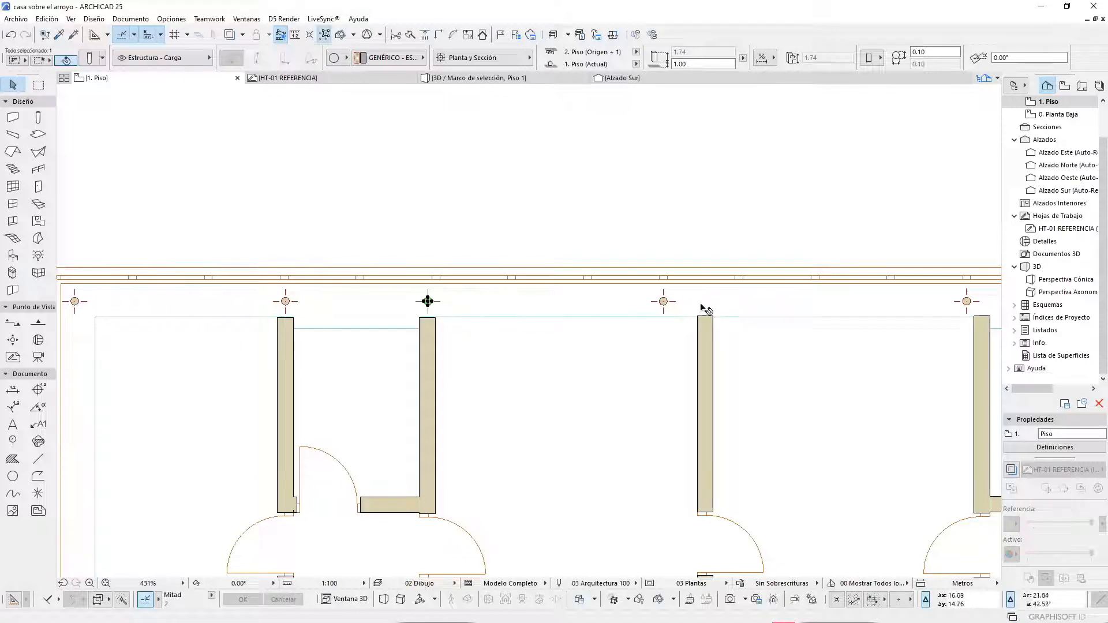
# - Move the next two north-row columns east onto the axes of the third and fourth partition walls
pyautogui.moveTo(665, 302); pyautogui.dragTo(706, 318)
pyautogui.scroll(-3, 528, 317)
pyautogui.scroll(6, 820, 326)
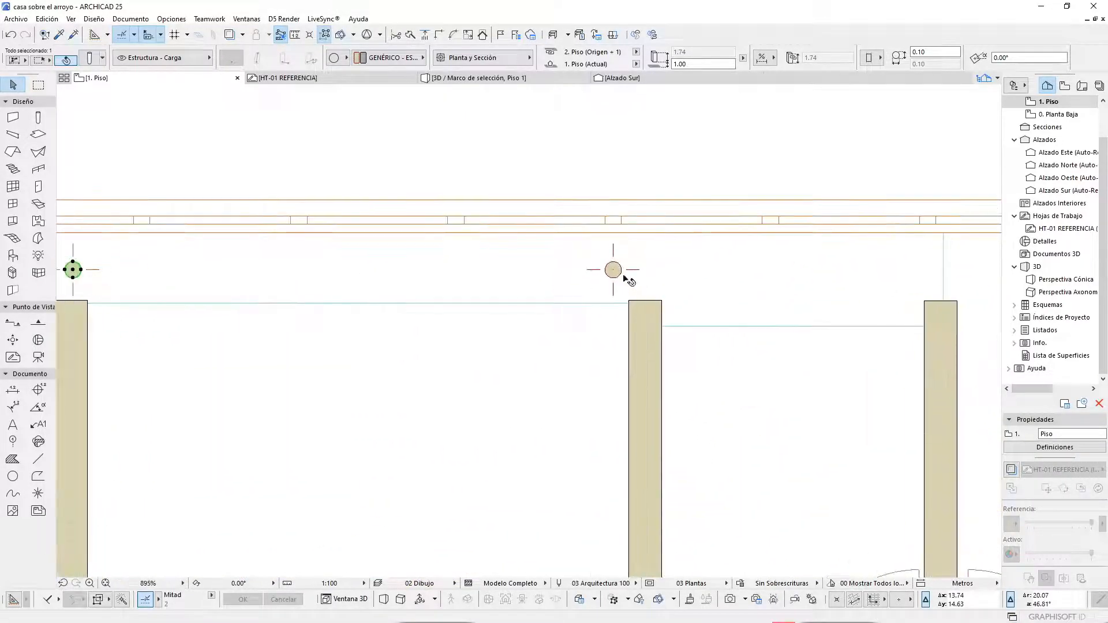
pyautogui.moveTo(620, 273); pyautogui.dragTo(648, 301)
# - Move the column at the fourth partition east onto the fifth partition's axis, and place a copy back on the fourth partition's axis
pyautogui.scroll(-3, 558, 279)
pyautogui.click(601, 272)
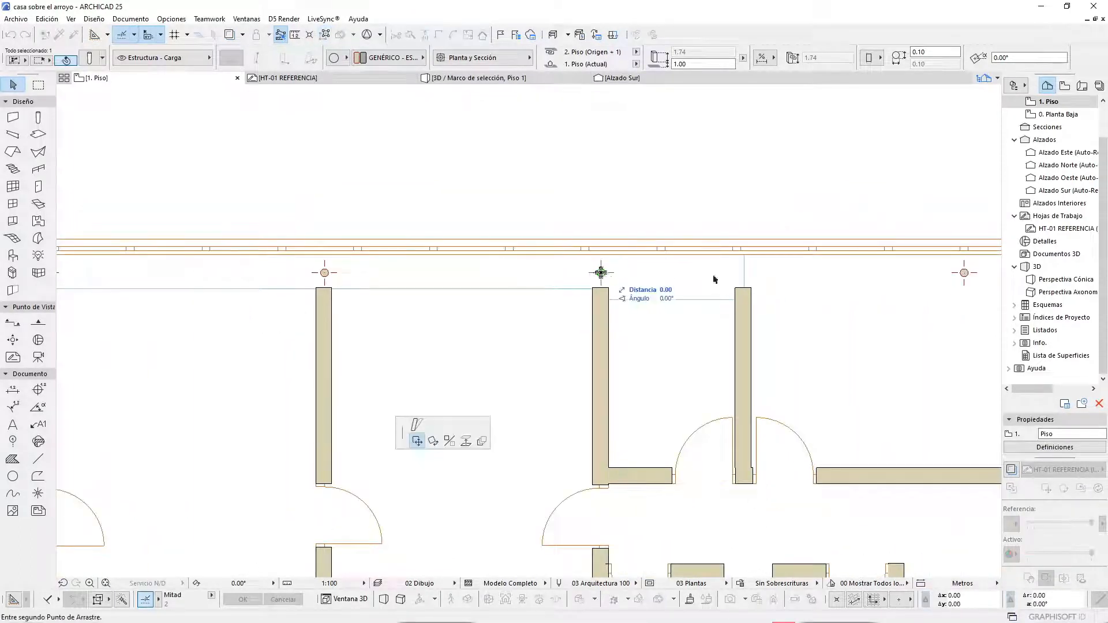
pyautogui.click(746, 295)
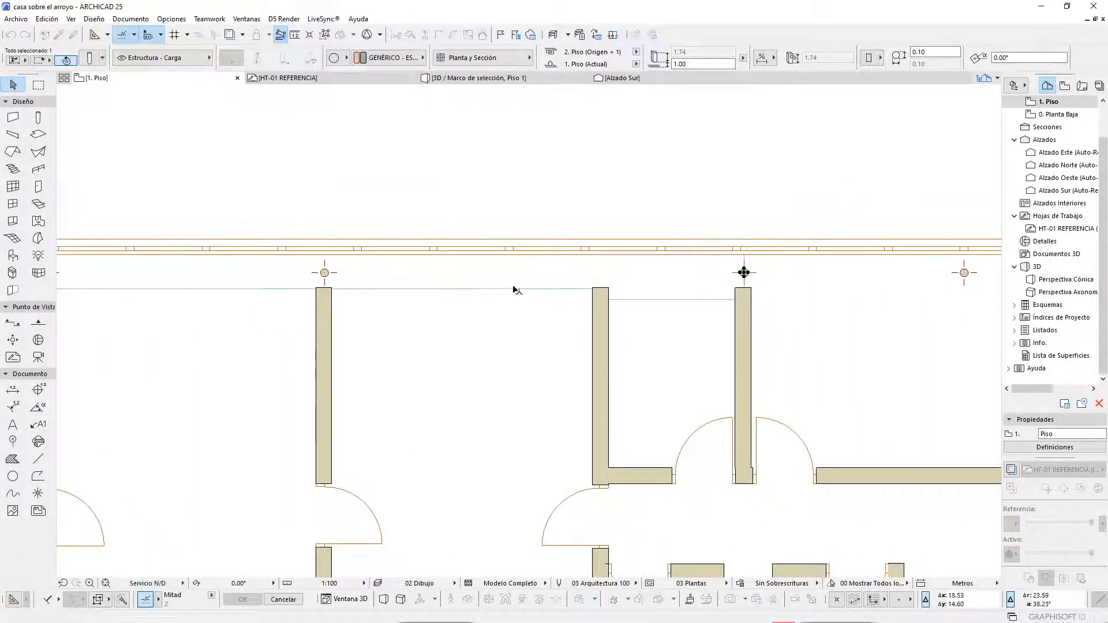
pyautogui.scroll(-3, 513, 289)
pyautogui.click(625, 280)
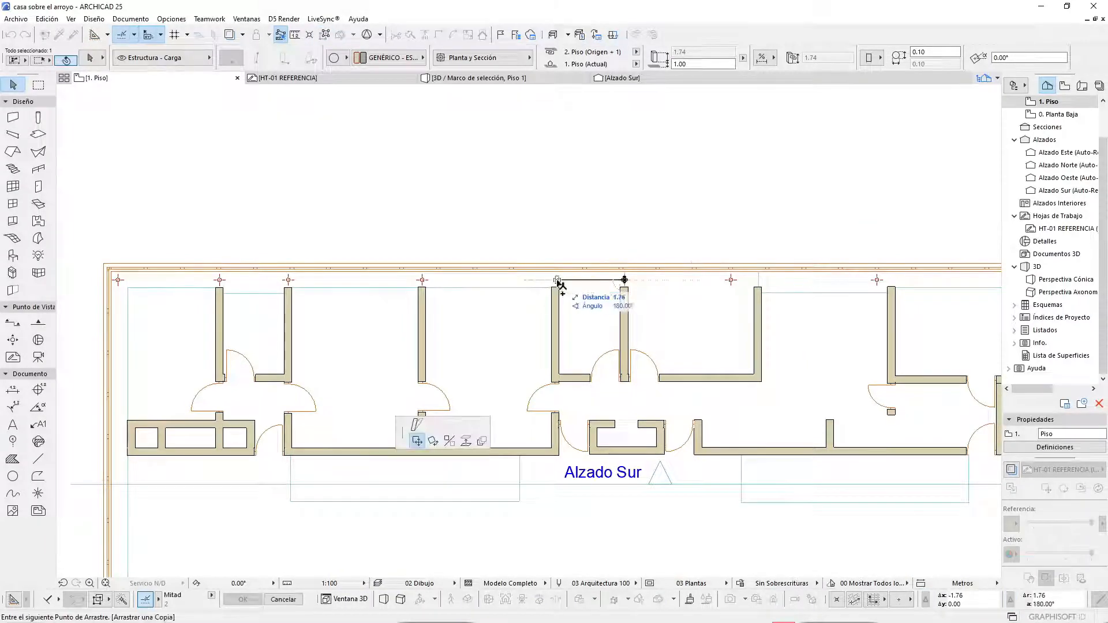
pyautogui.scroll(5, 552, 292)
pyautogui.click(552, 318)
# - Shift the next two north-row columns east to align them with the sixth and seventh partition walls
pyautogui.scroll(-3, 398, 287)
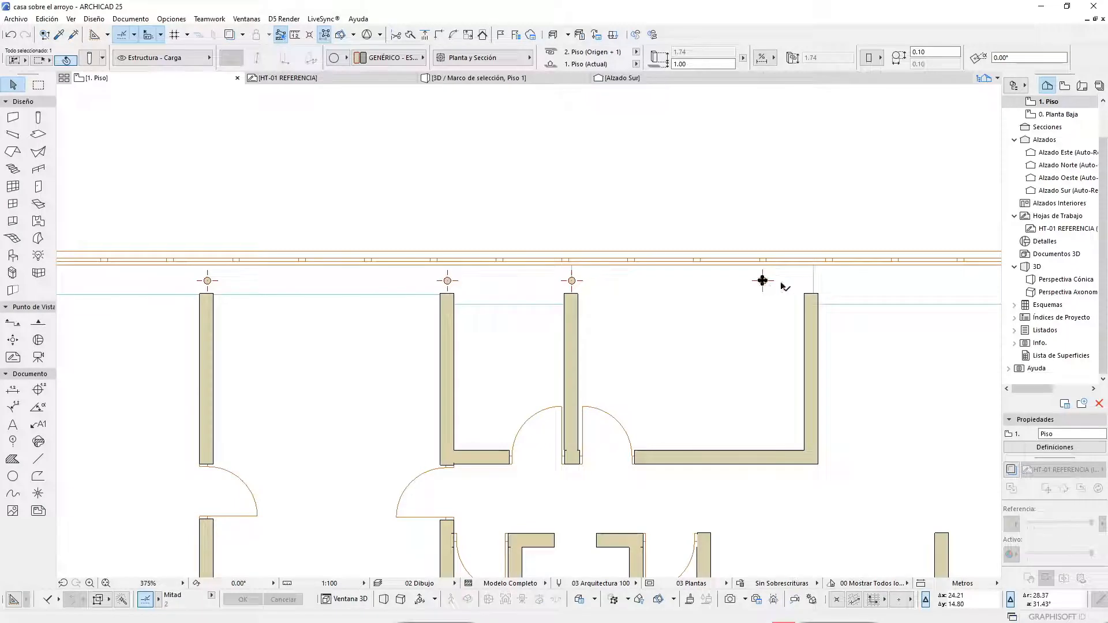
pyautogui.moveTo(763, 281); pyautogui.dragTo(813, 281)
pyautogui.scroll(-5, 513, 301)
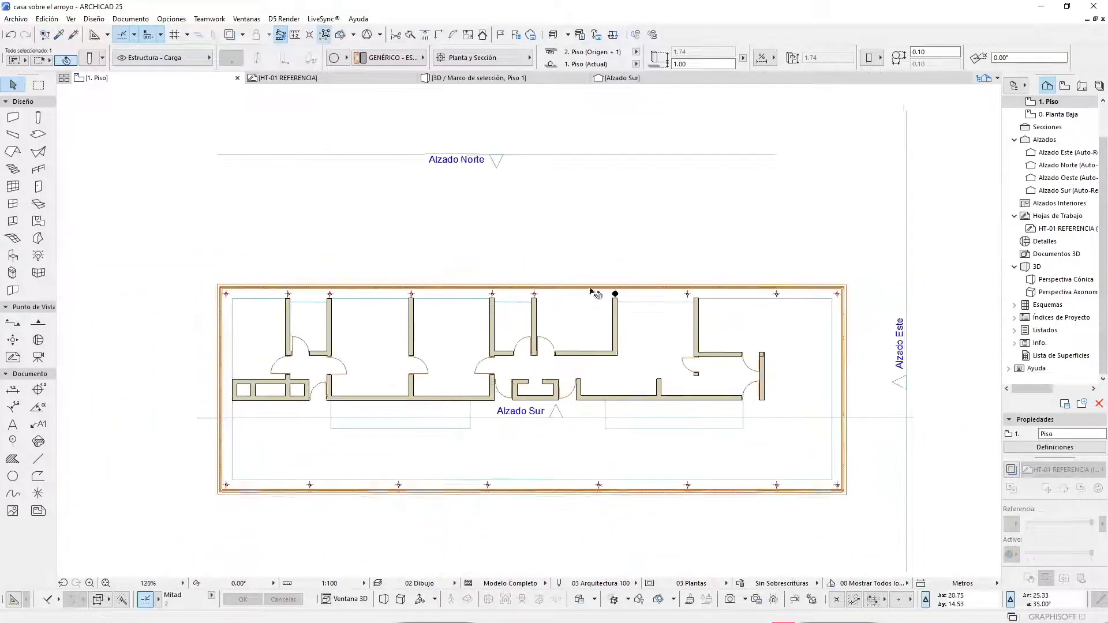
pyautogui.scroll(5, 591, 291)
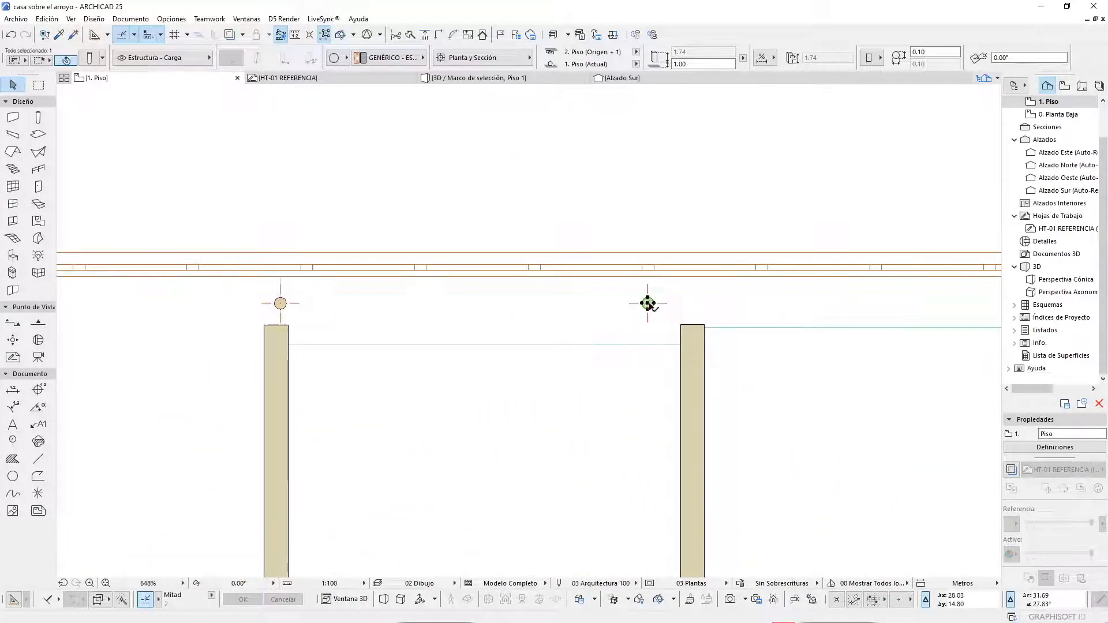
pyautogui.moveTo(649, 304); pyautogui.dragTo(694, 302)
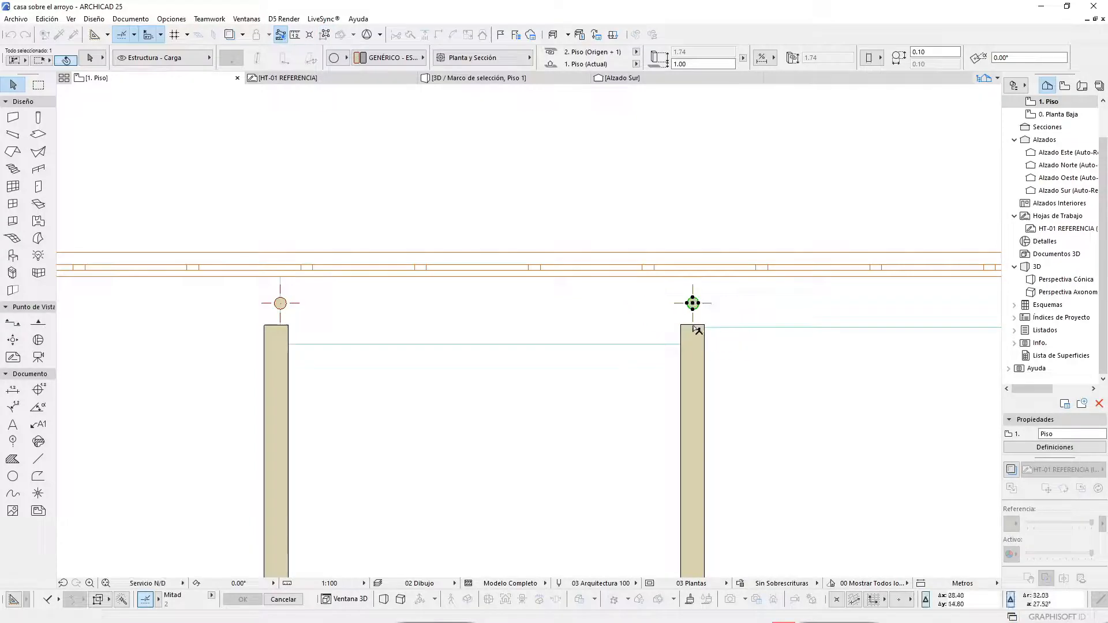
pyautogui.scroll(-3, 525, 302)
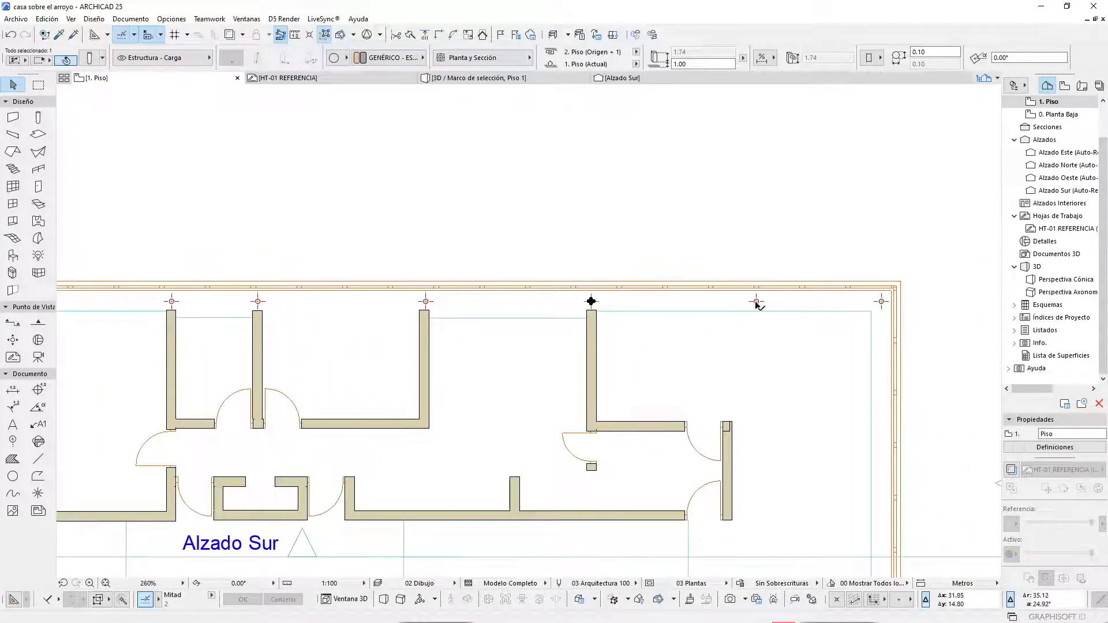
pyautogui.scroll(-2, 718, 284)
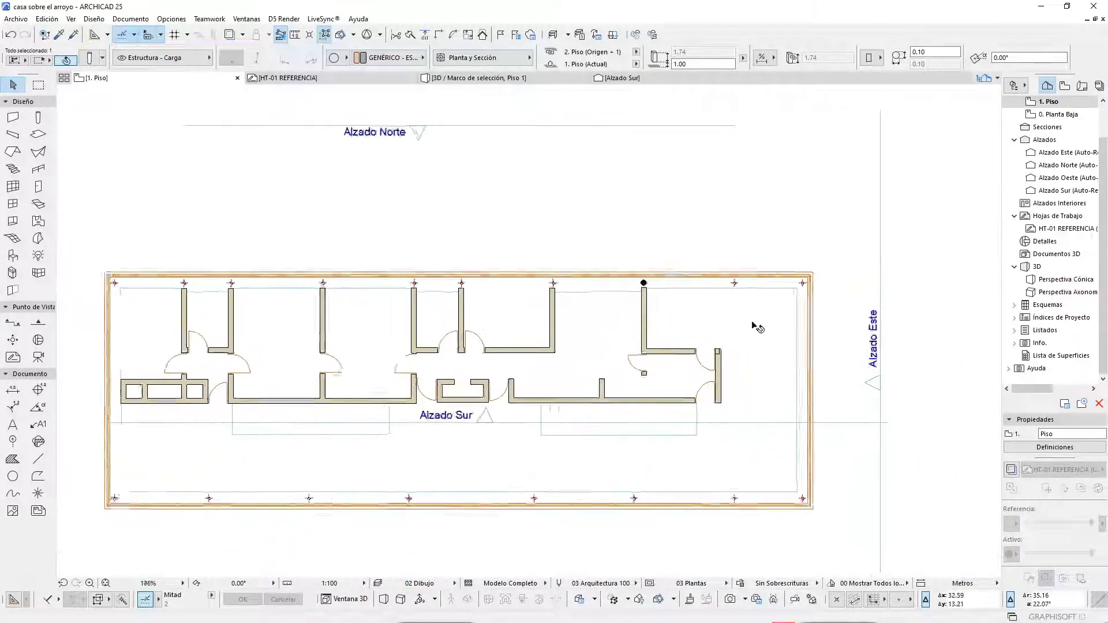
pyautogui.scroll(2, 754, 326)
pyautogui.scroll(-3, 743, 235)
pyautogui.click(719, 207)
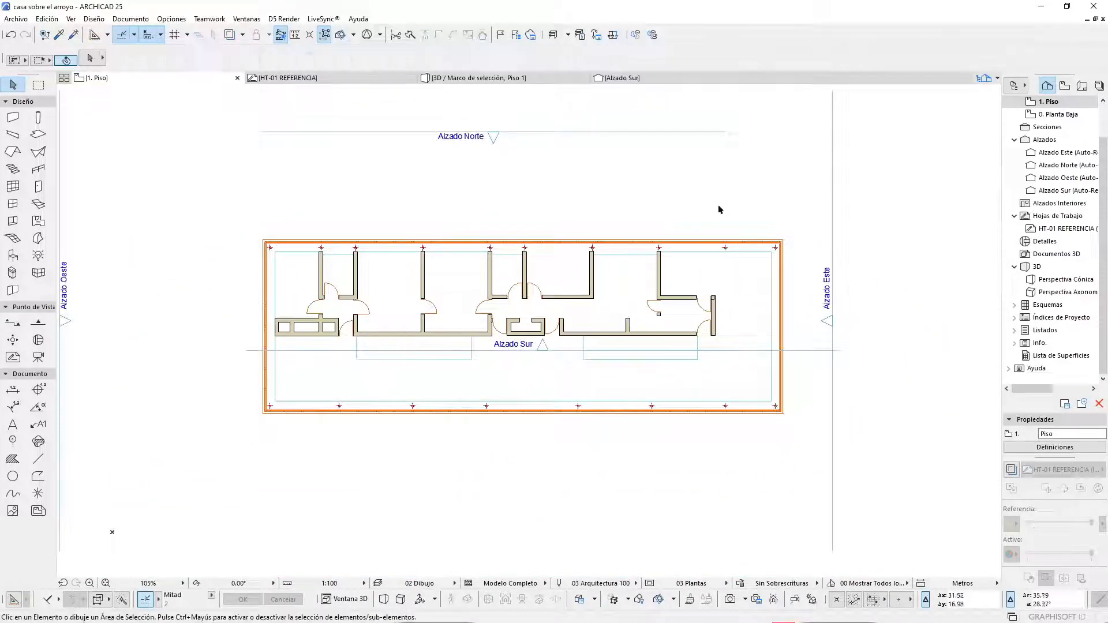
# - Copy the northeast corner column about 4.11 m south along the east windowsill, aligned with a mullion
pyautogui.scroll(2, 814, 319)
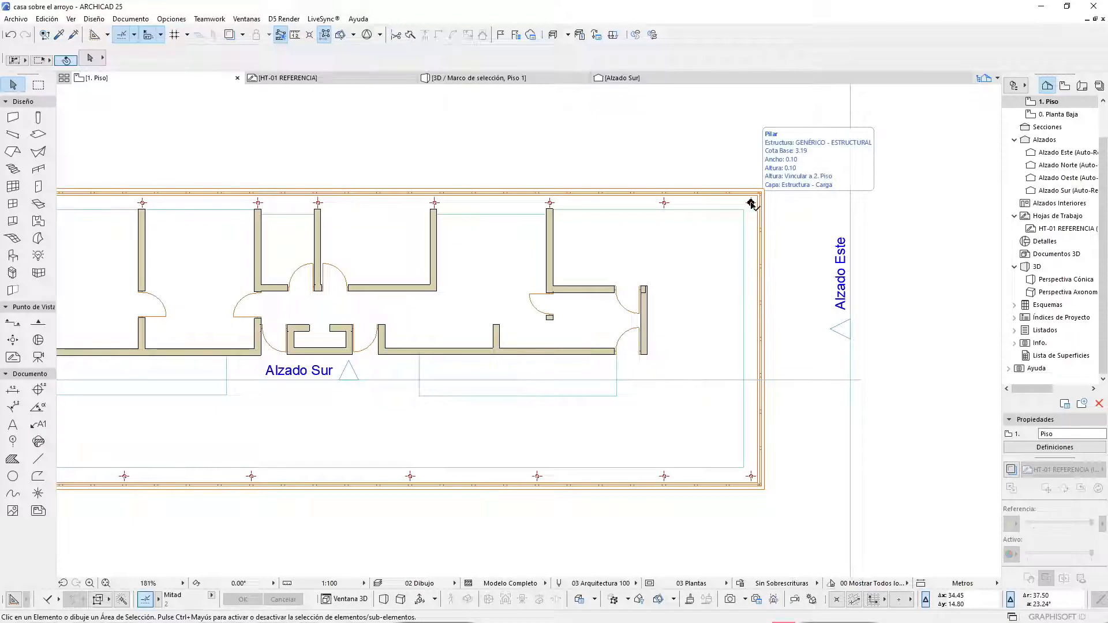
pyautogui.moveTo(751, 203); pyautogui.dragTo(785, 346)
pyautogui.scroll(4, 750, 346)
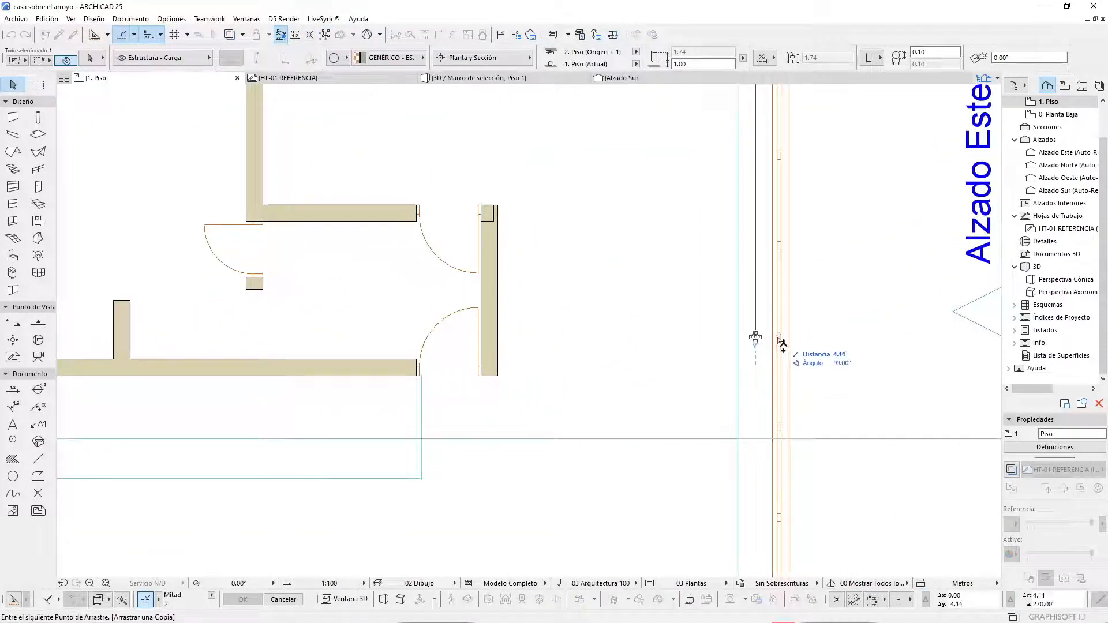
pyautogui.scroll(3, 784, 344)
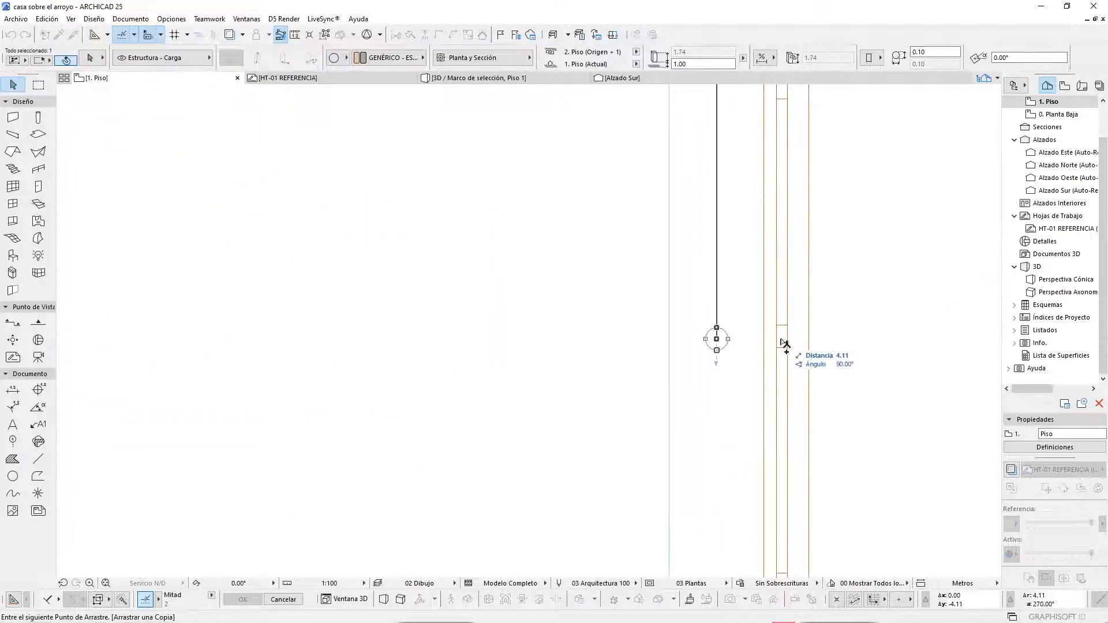
pyautogui.click(788, 340)
# - Copy the northwest corner column about 4.10 m south along the west windowsill, aligned with a mullion
pyautogui.scroll(-8, 813, 323)
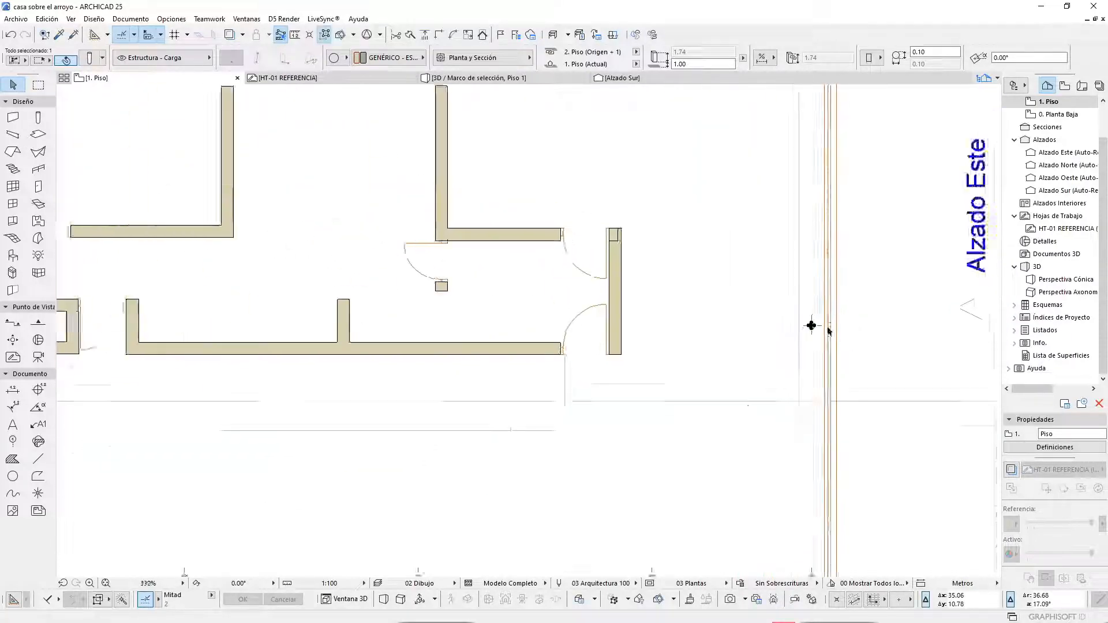
pyautogui.scroll(4, 339, 250)
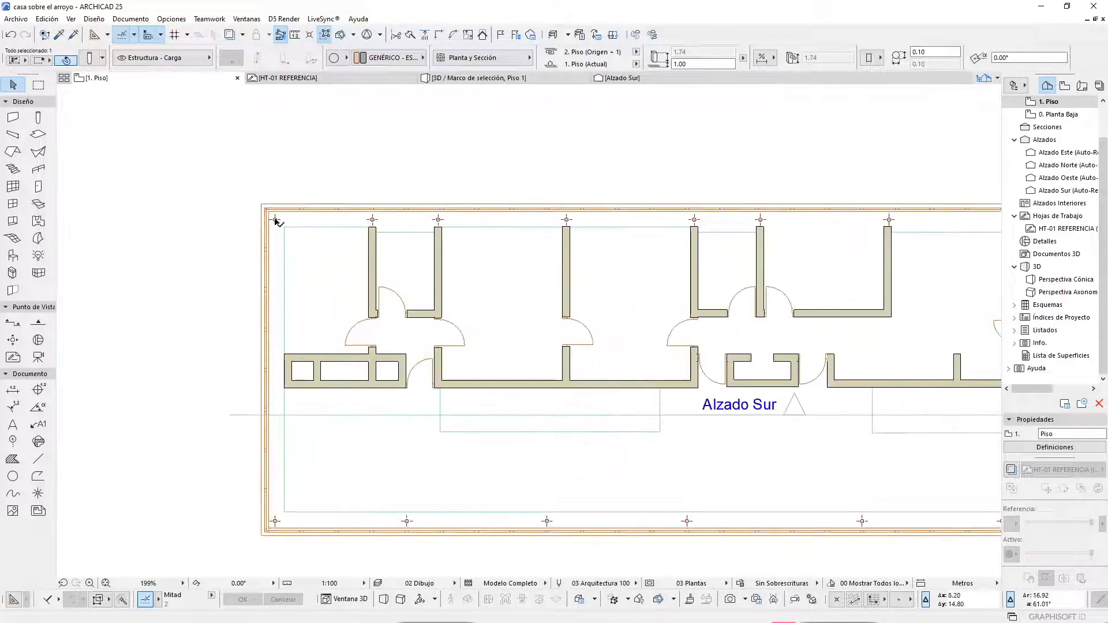
pyautogui.click(276, 221)
pyautogui.scroll(6, 268, 374)
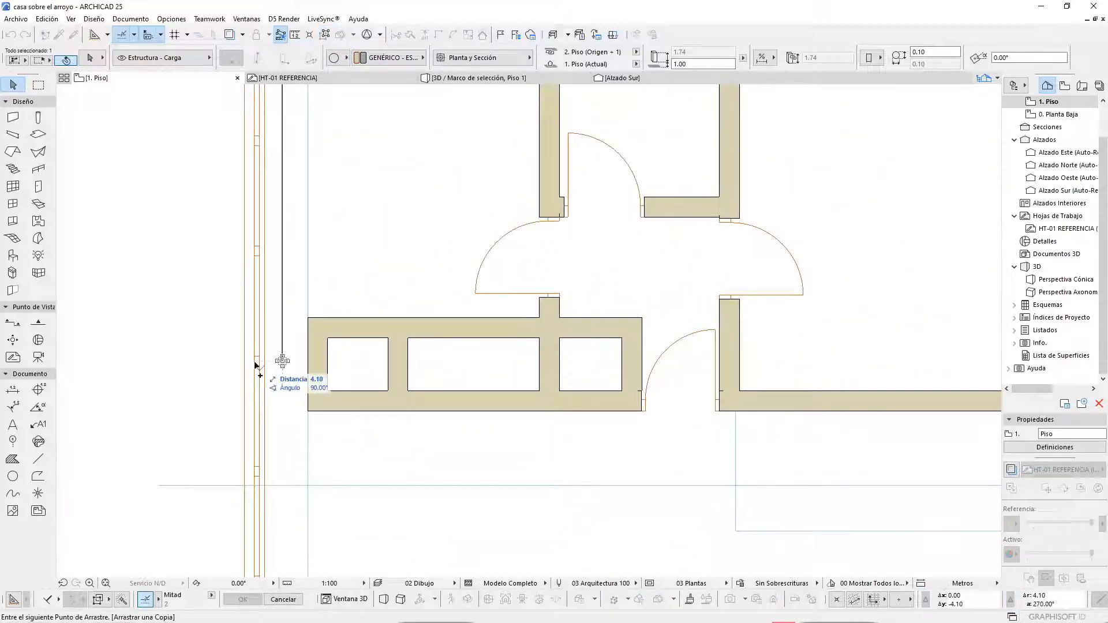
pyautogui.click(257, 365)
# - Show the complete model in 3D perspective and orbit around the bridge house to review the columns behind the glazing
pyautogui.scroll(-8, 254, 363)
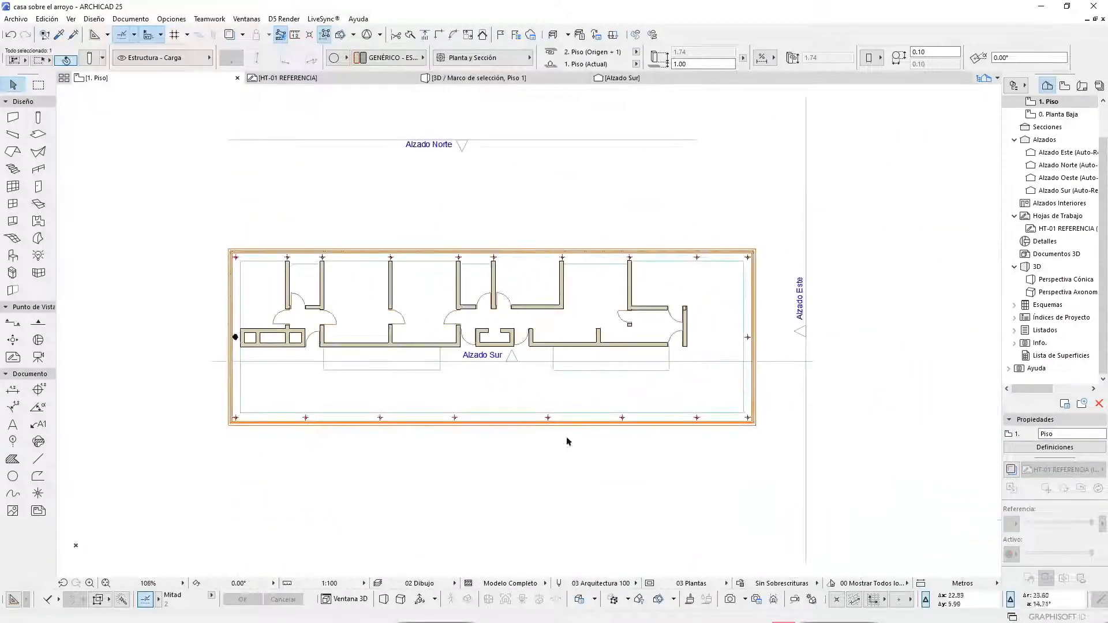
pyautogui.scroll(-3, 787, 280)
pyautogui.click(627, 325)
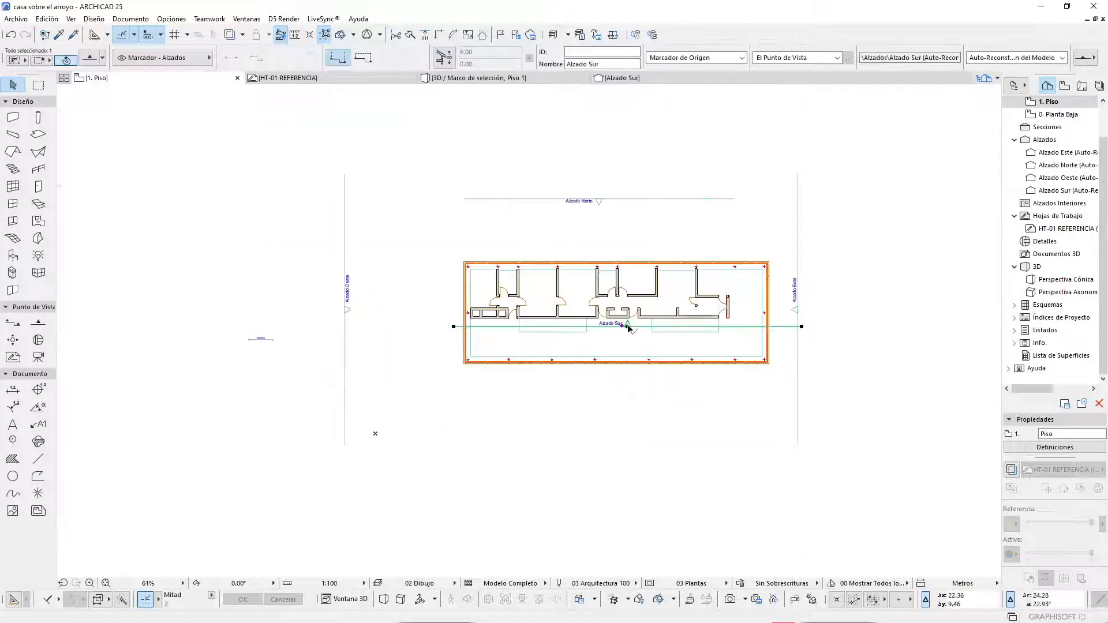
pyautogui.click(626, 325)
pyautogui.click(621, 466)
pyautogui.click(947, 410)
pyautogui.press('F3')
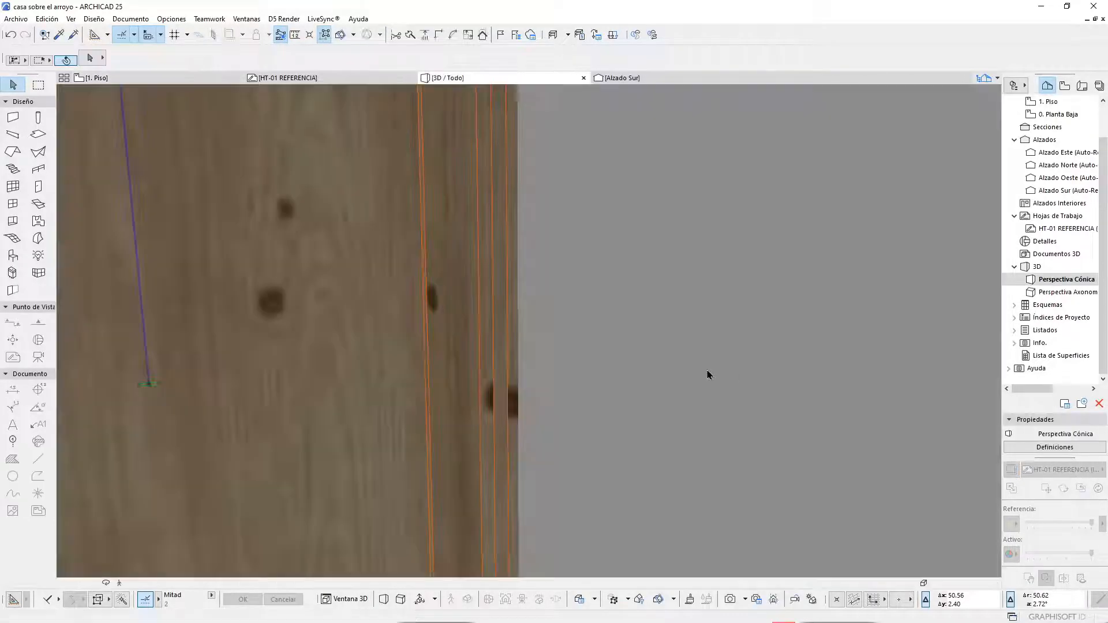
pyautogui.scroll(-6, 577, 248)
pyautogui.scroll(-10, 679, 271)
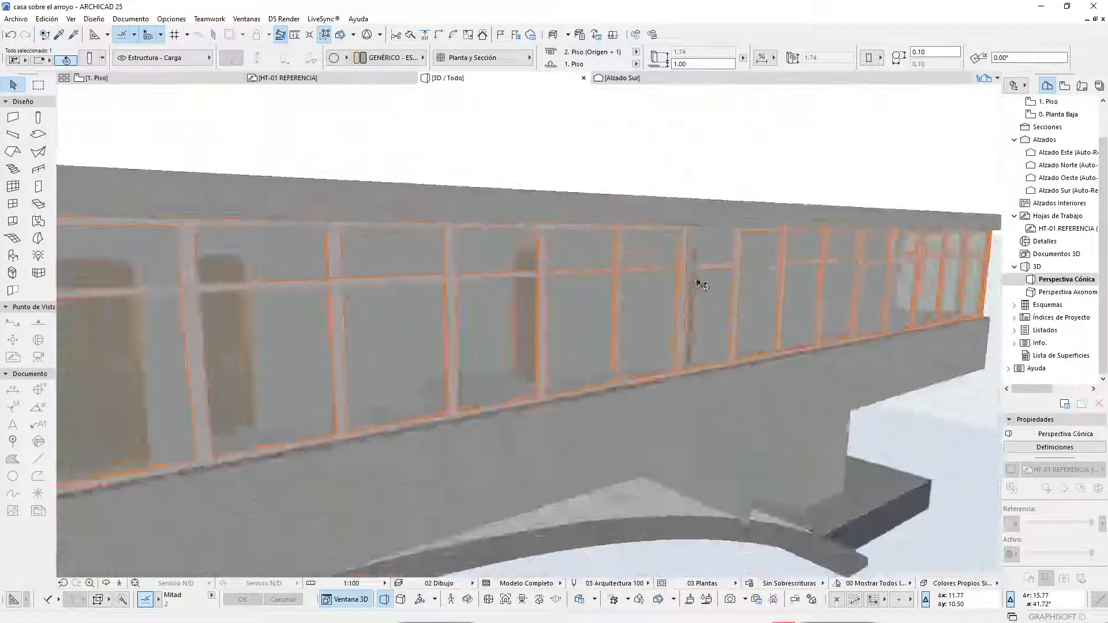
pyautogui.keyDown('shift'); pyautogui.moveTo(721, 318); pyautogui.dragTo(728, 475, button='middle'); pyautogui.keyUp('shift')
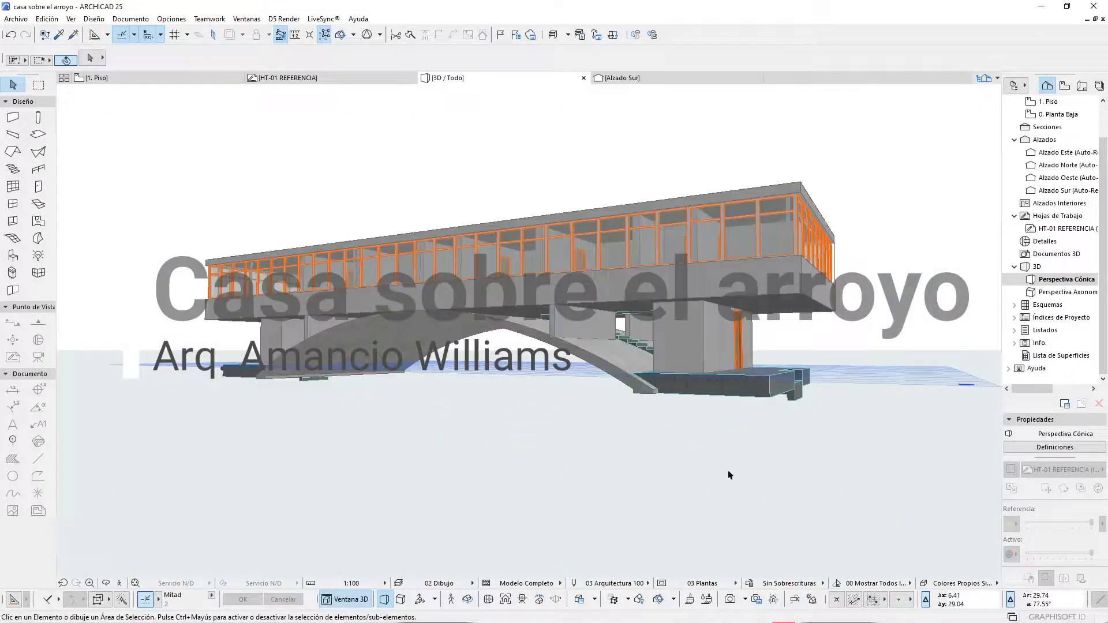